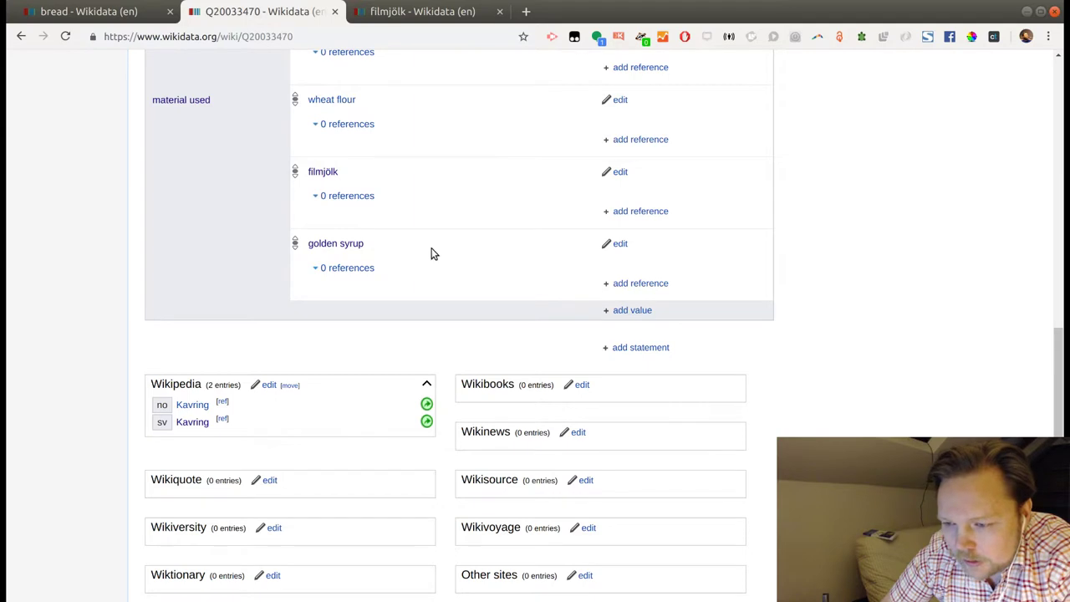
Review the filmjölk item's labels and statements, close it, and glance at the bread item's material used statements.
click(444, 12)
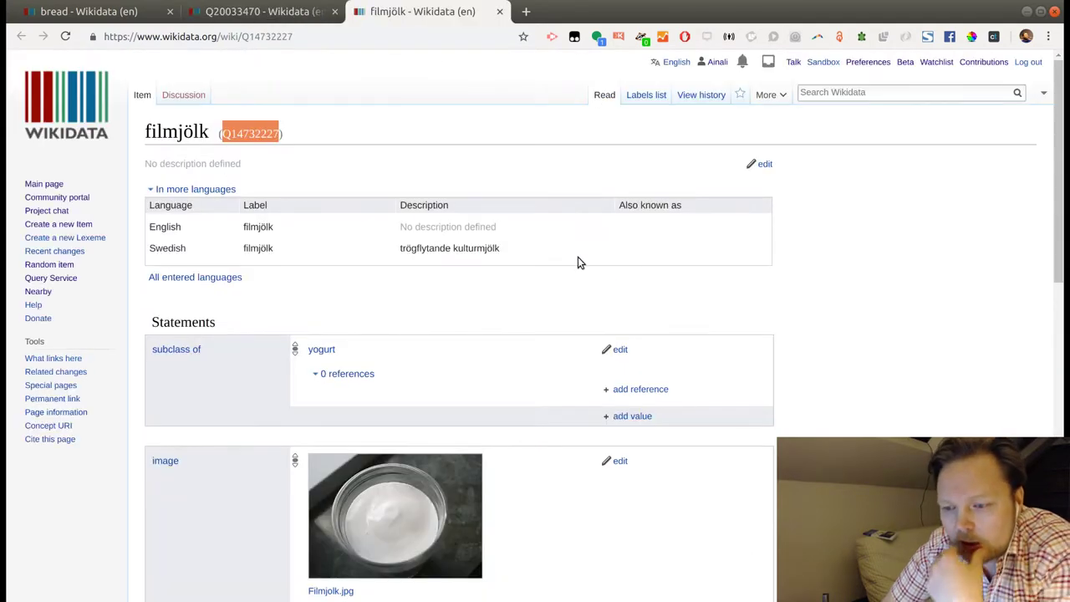
scroll(578, 257, down, 3)
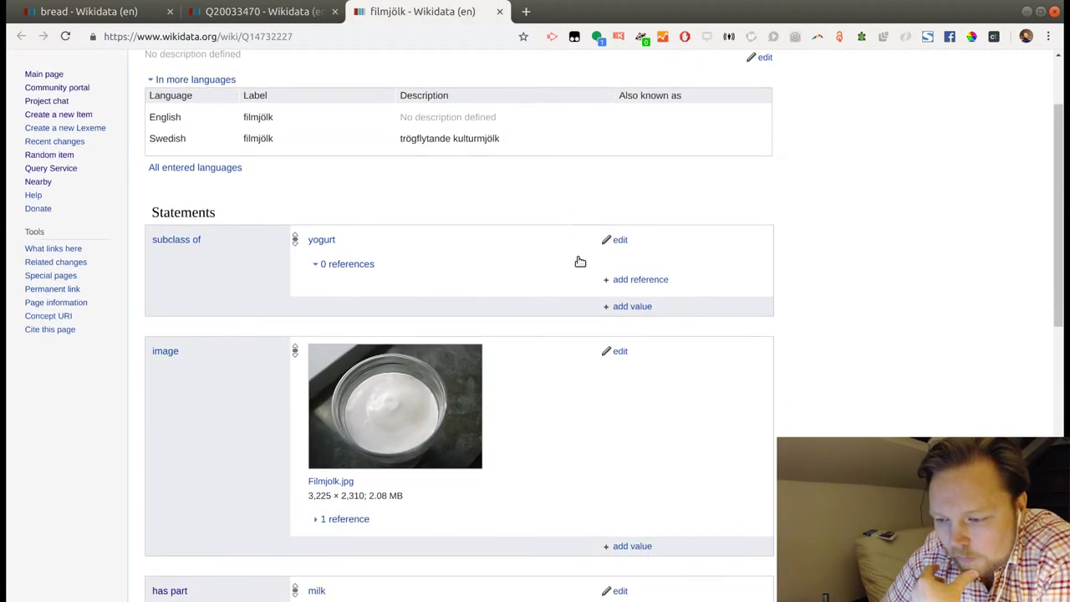
scroll(577, 262, down, 1)
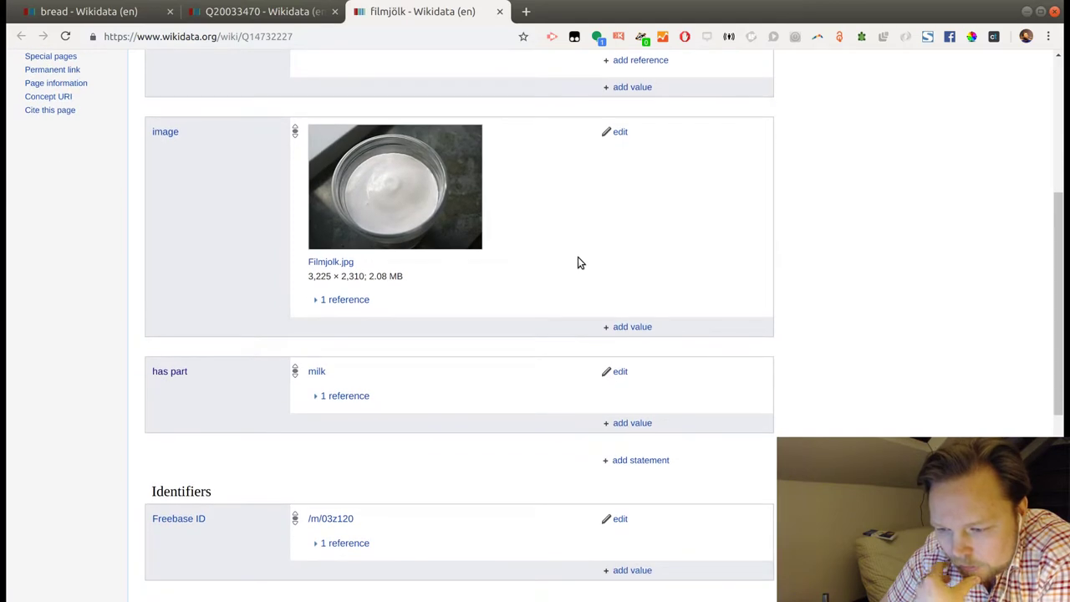
scroll(480, 398, up, 2)
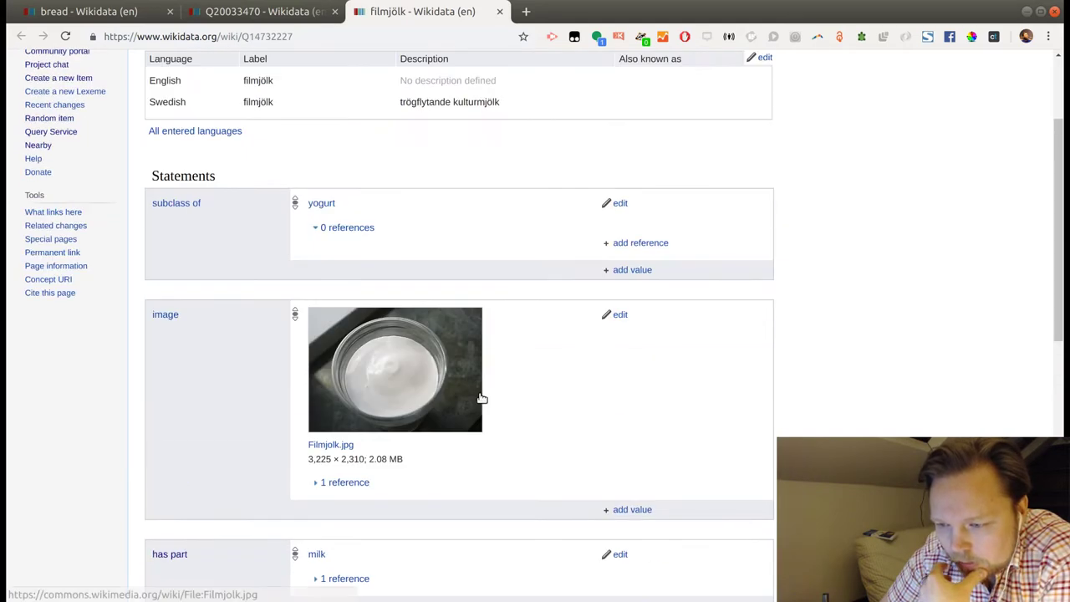
scroll(481, 398, up, 1)
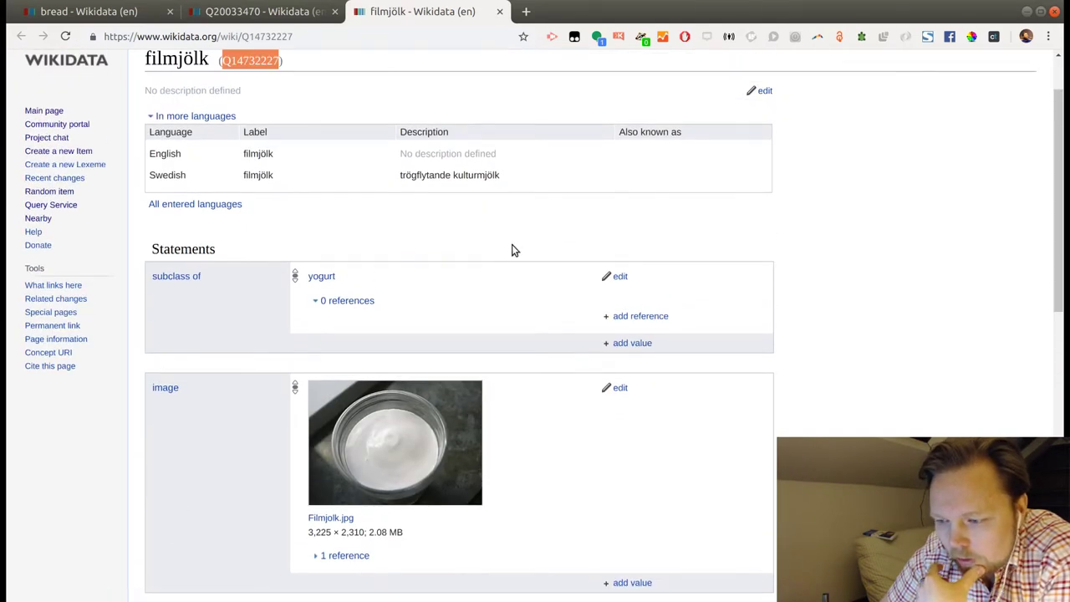
scroll(511, 251, down, 2)
scroll(515, 266, up, 2)
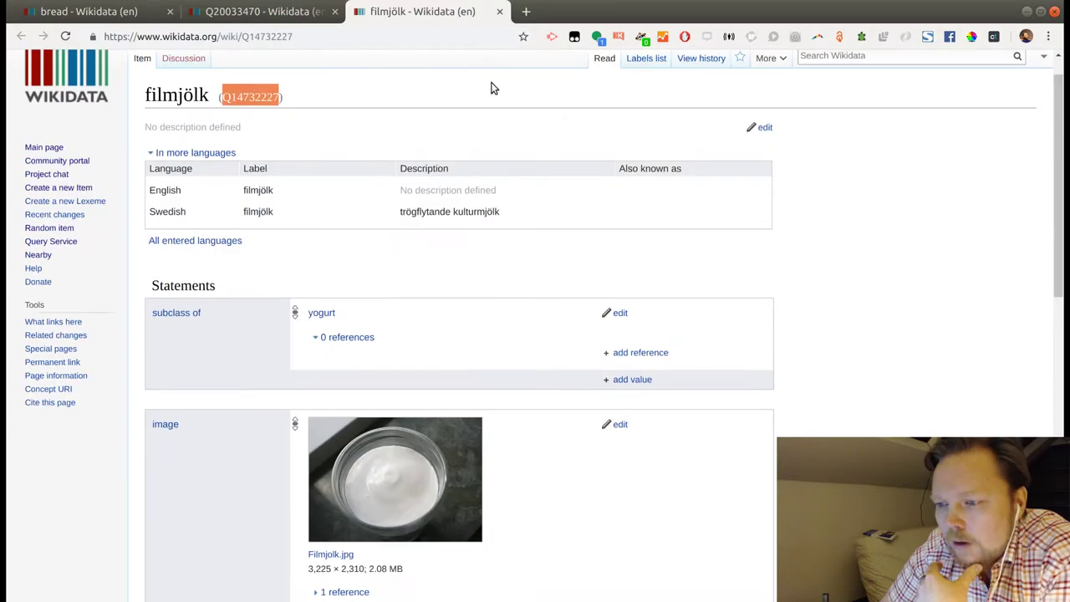
click(500, 11)
scroll(575, 296, down, 1)
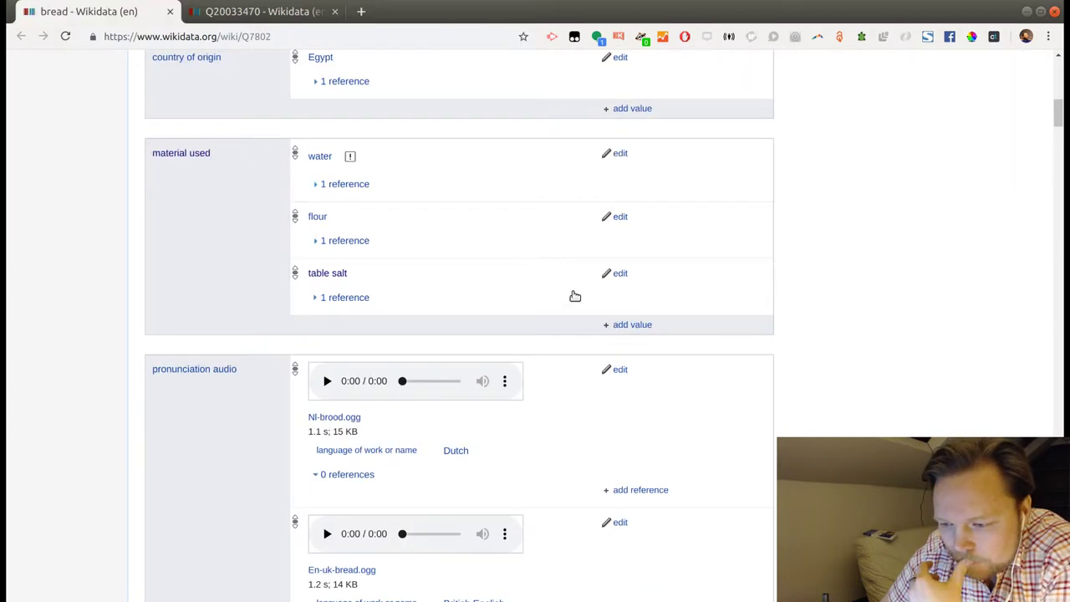
scroll(575, 296, up, 1)
Open the golden syrup ingredient from the Kavring item Q20033470, review its labels and statements, and close it.
click(311, 13)
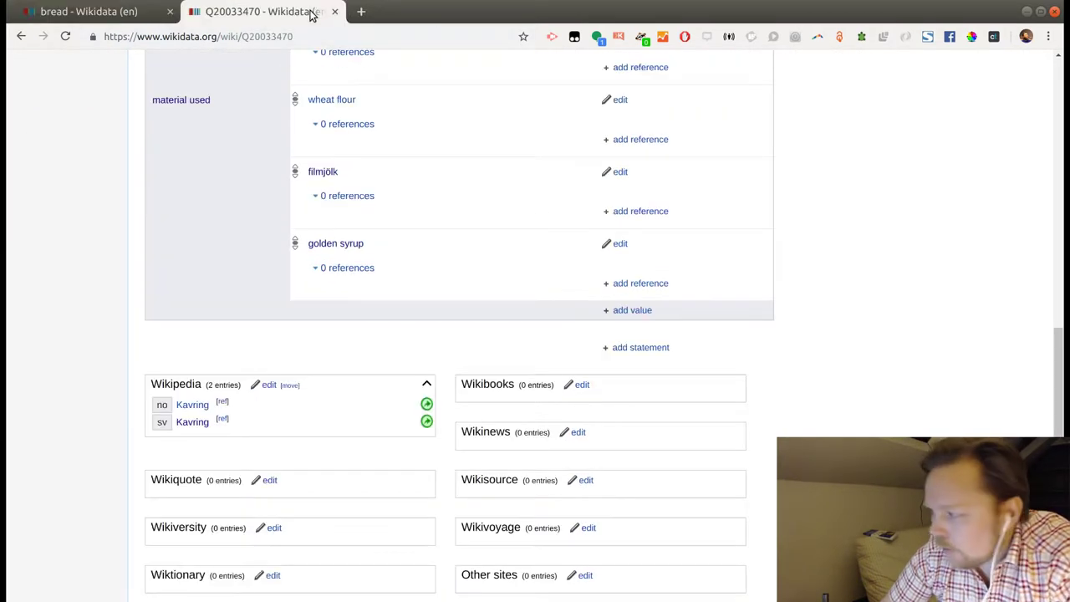
middle_click(357, 243)
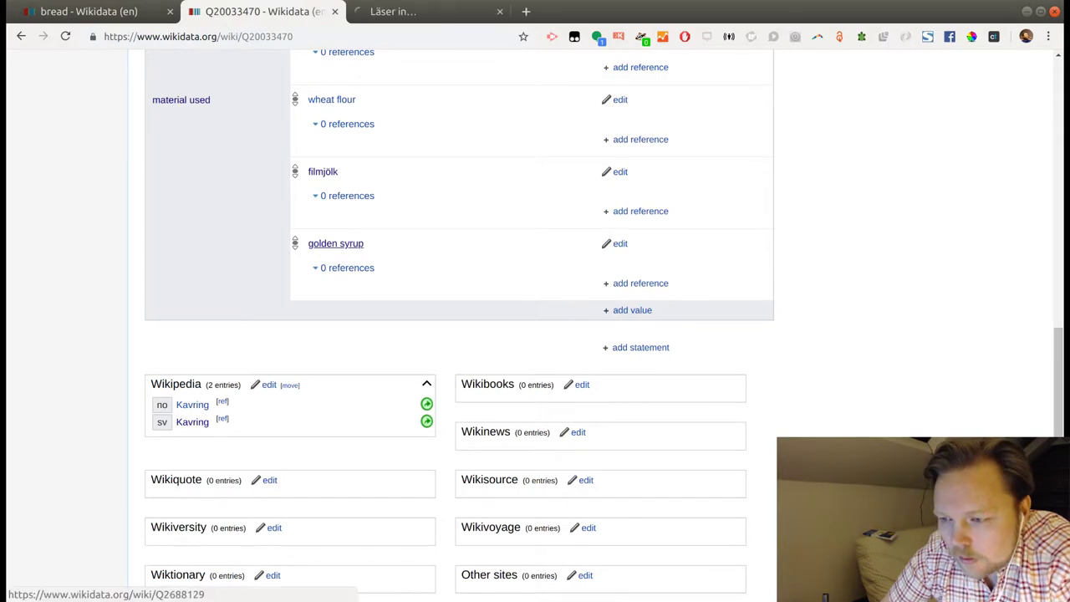
click(433, 13)
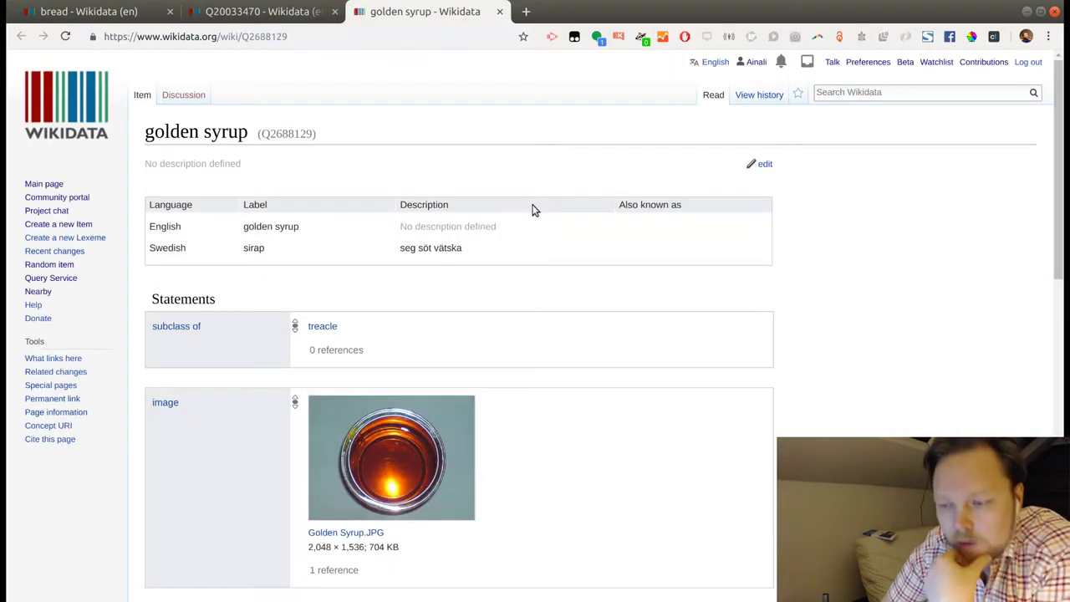
scroll(563, 237, down, 1)
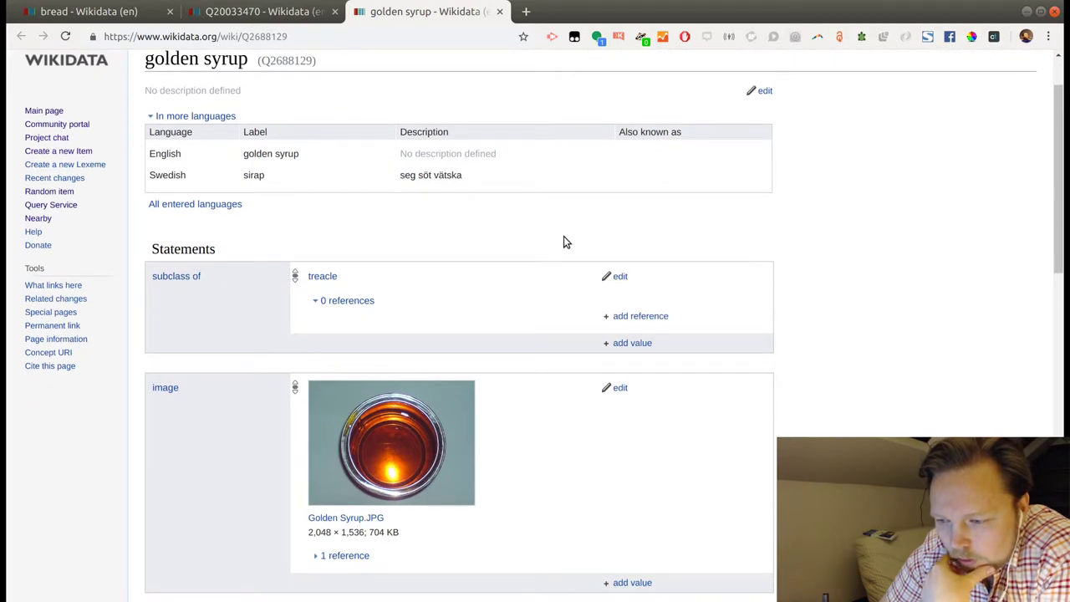
scroll(564, 242, down, 1)
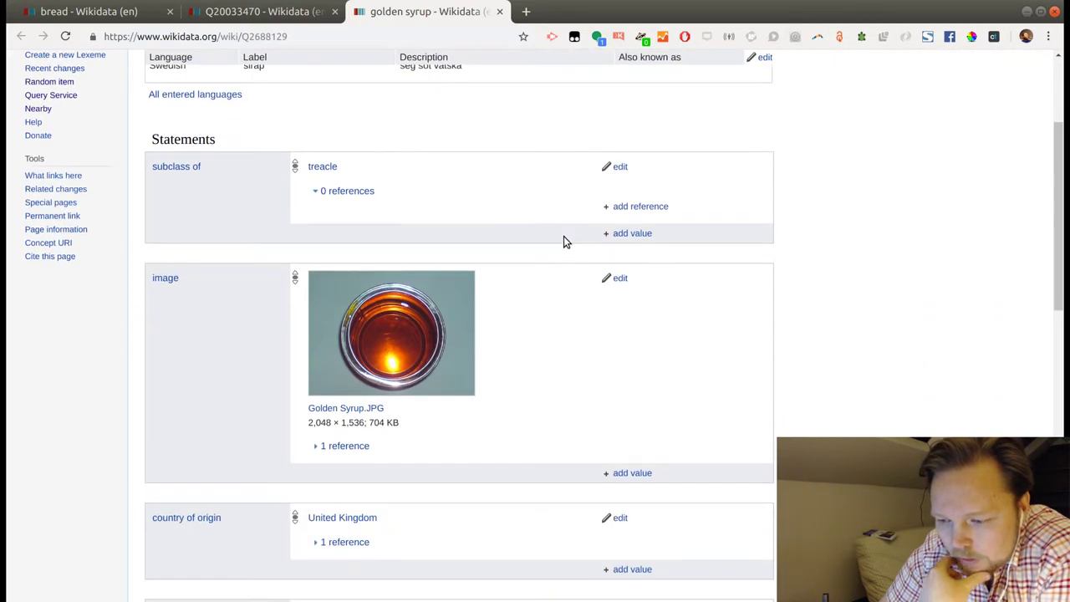
scroll(563, 241, down, 1)
scroll(564, 242, down, 3)
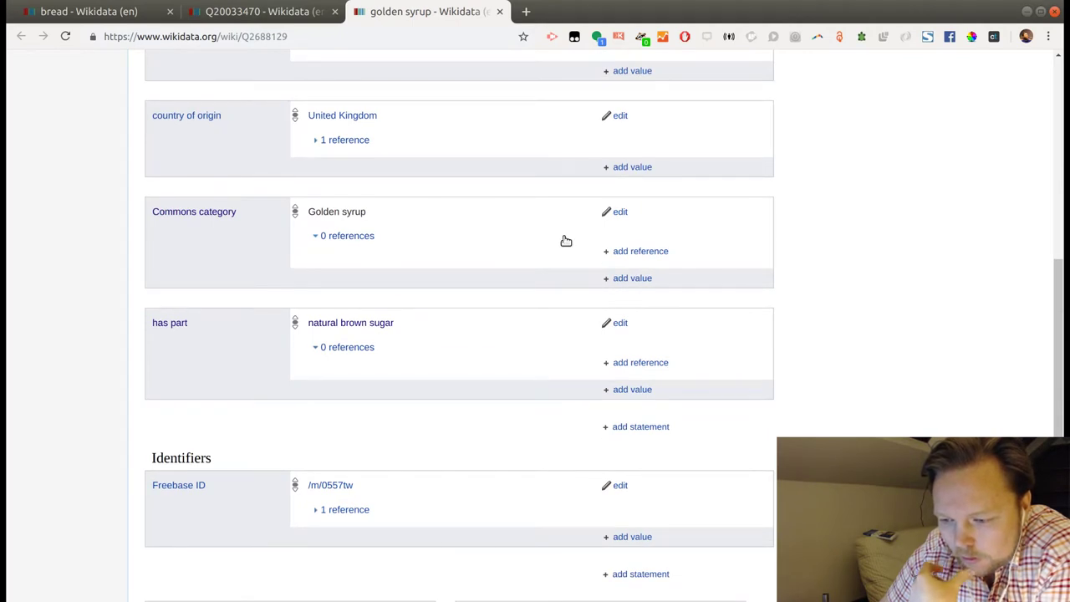
click(500, 13)
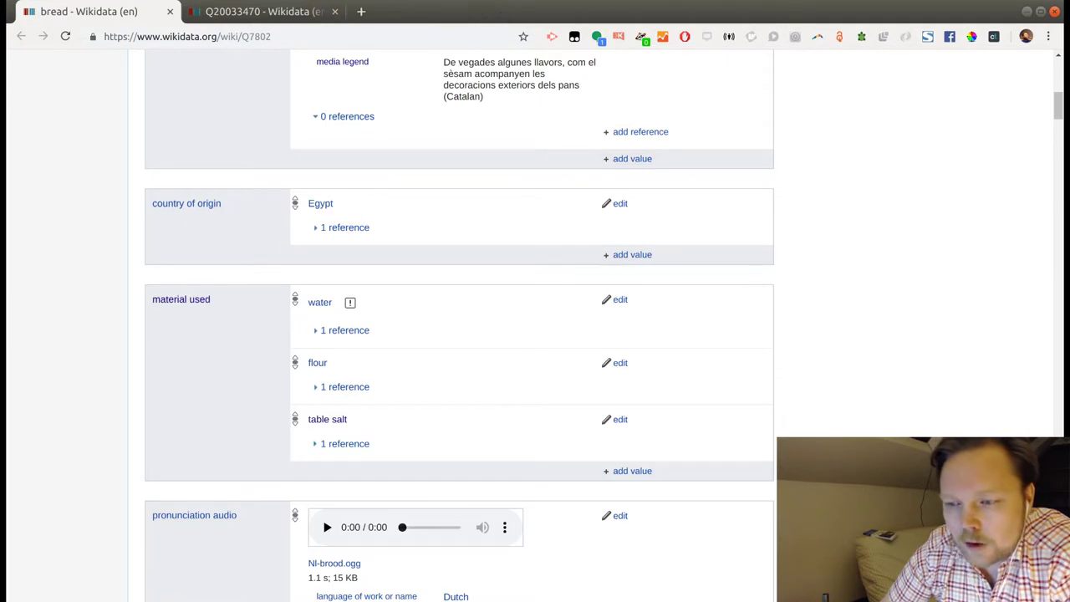
Open the unlabelled ingredient Q10658708 from the material used statements of the Kavring item Q20033470.
click(279, 13)
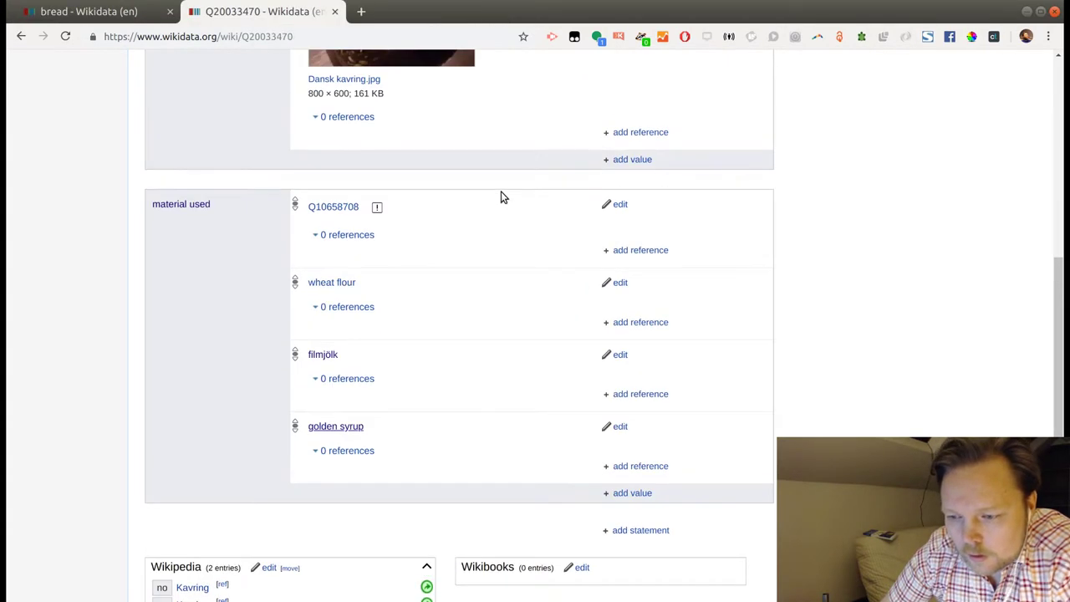
middle_click(329, 207)
click(387, 13)
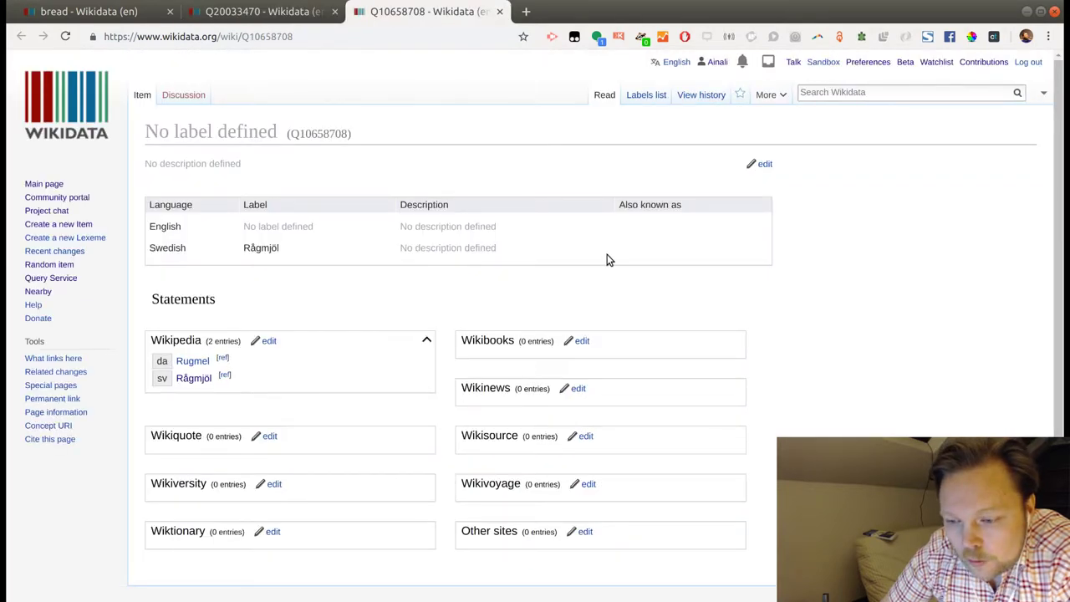
Enter "rye flour" as the English label of item Q10658708.
click(766, 166)
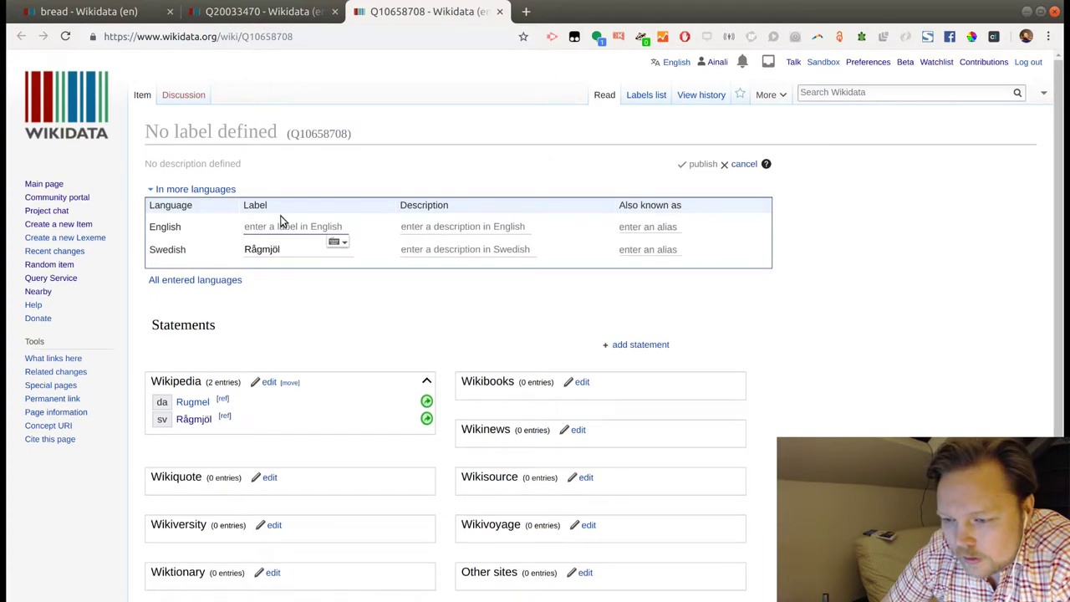
click(413, 250)
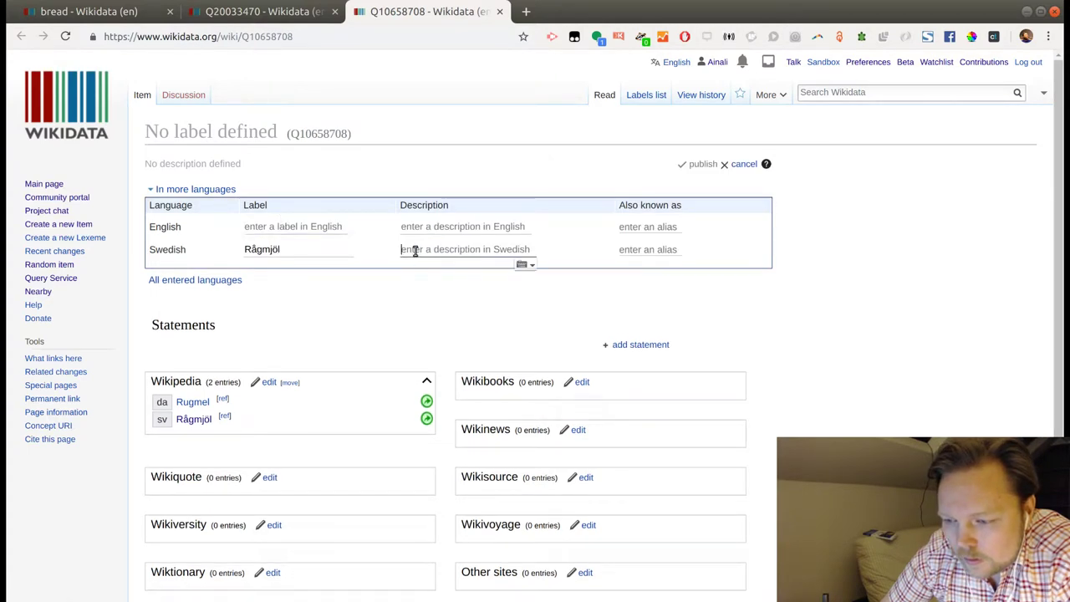
click(328, 247)
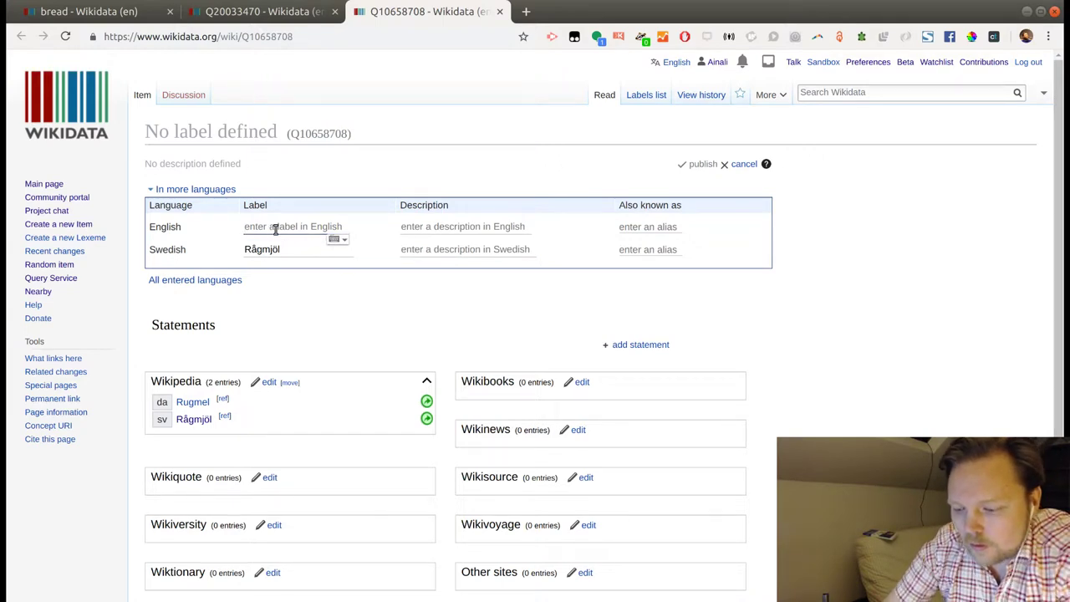
text(rye flour)
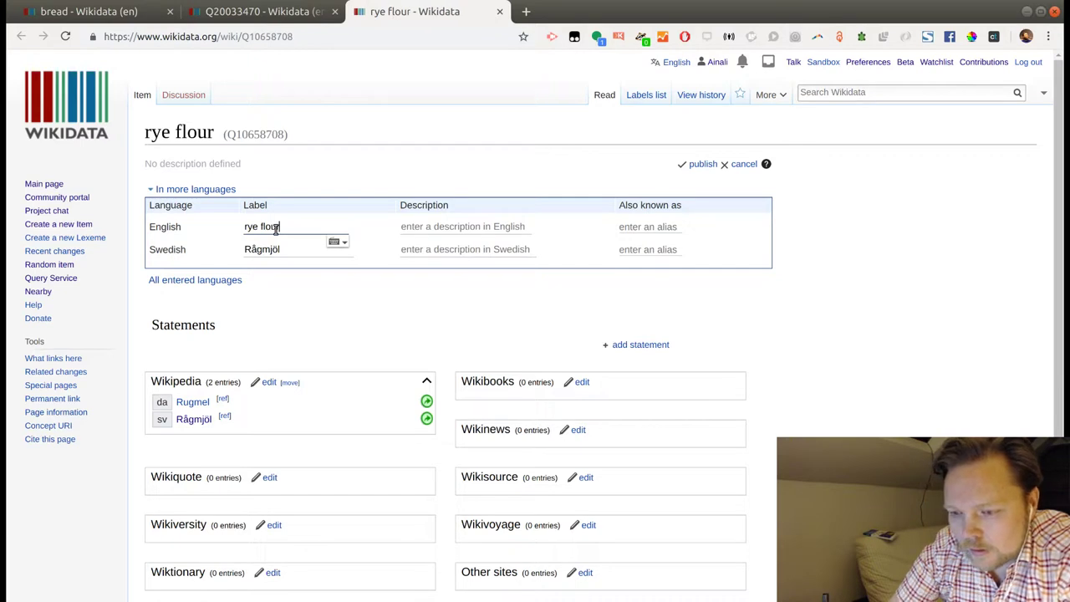
Search Wikidata for "rye flo" and open the suggested Rye flour item alongside the current page.
click(834, 94)
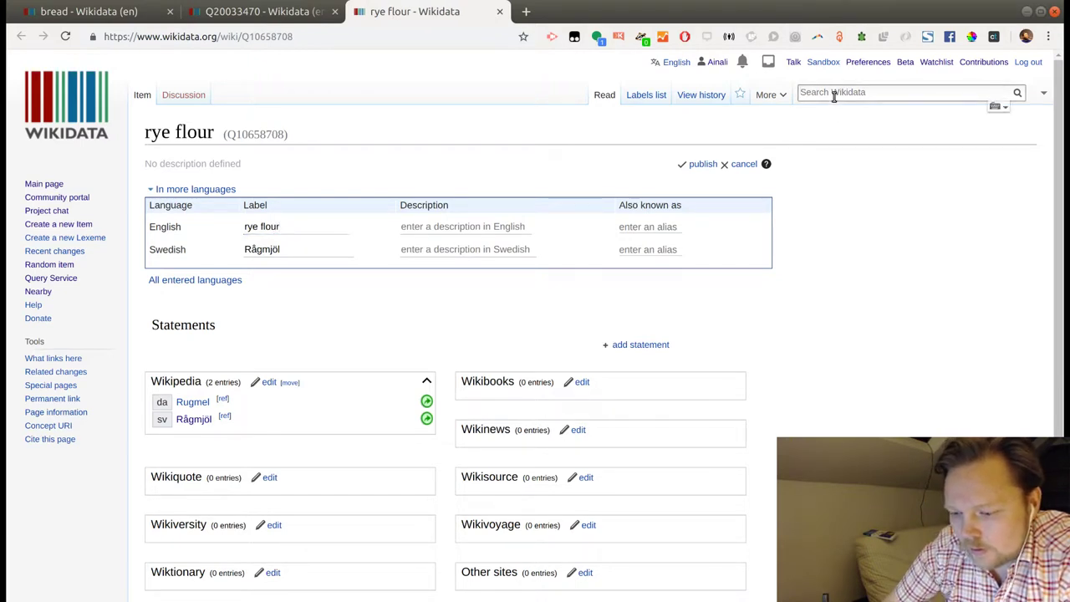
text(rye flo)
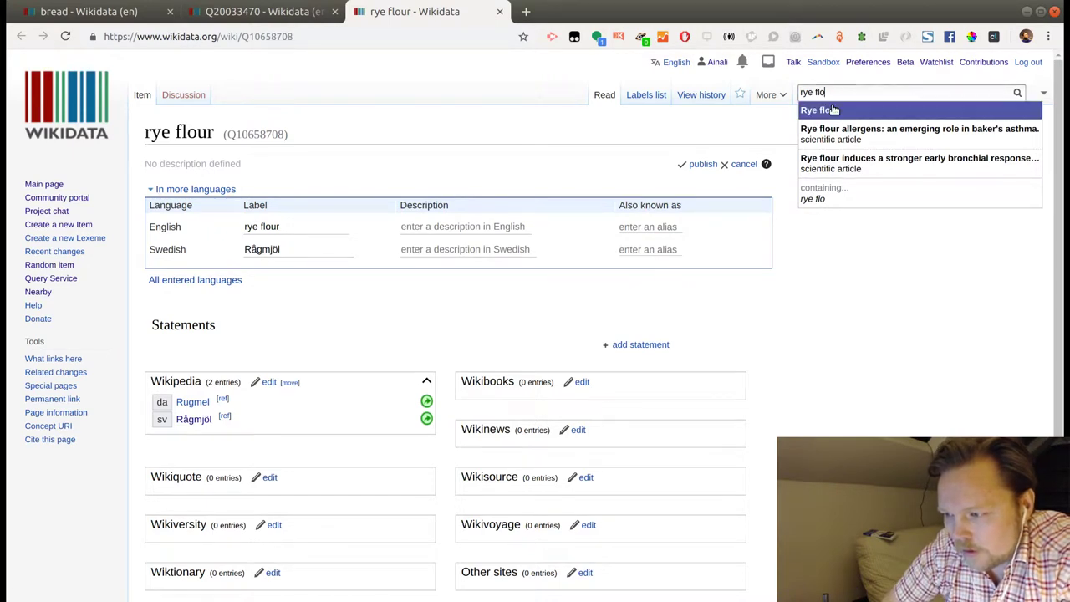
middle_click(830, 110)
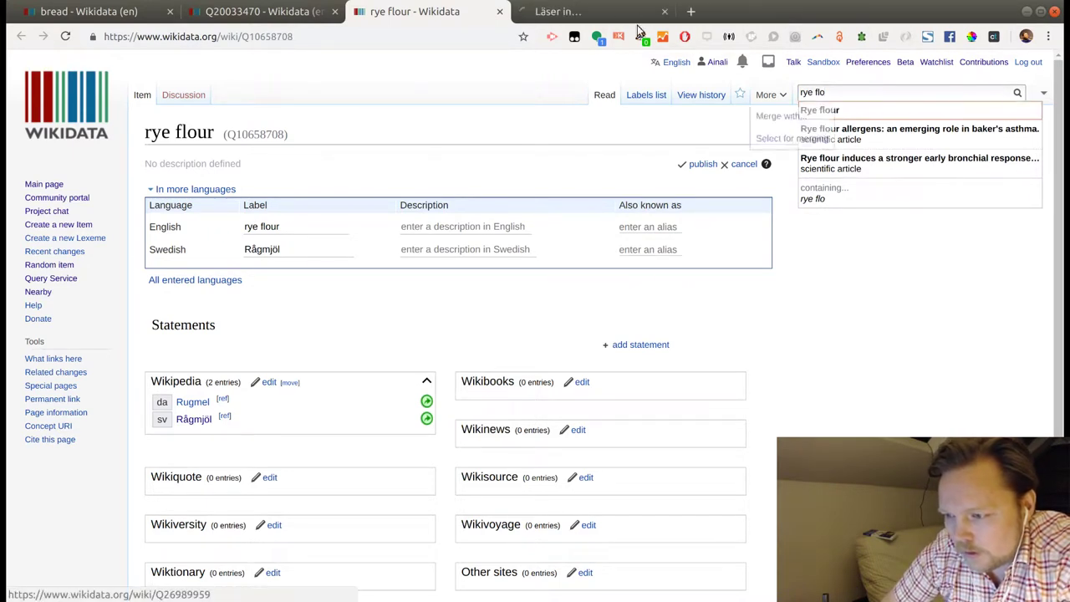
click(596, 15)
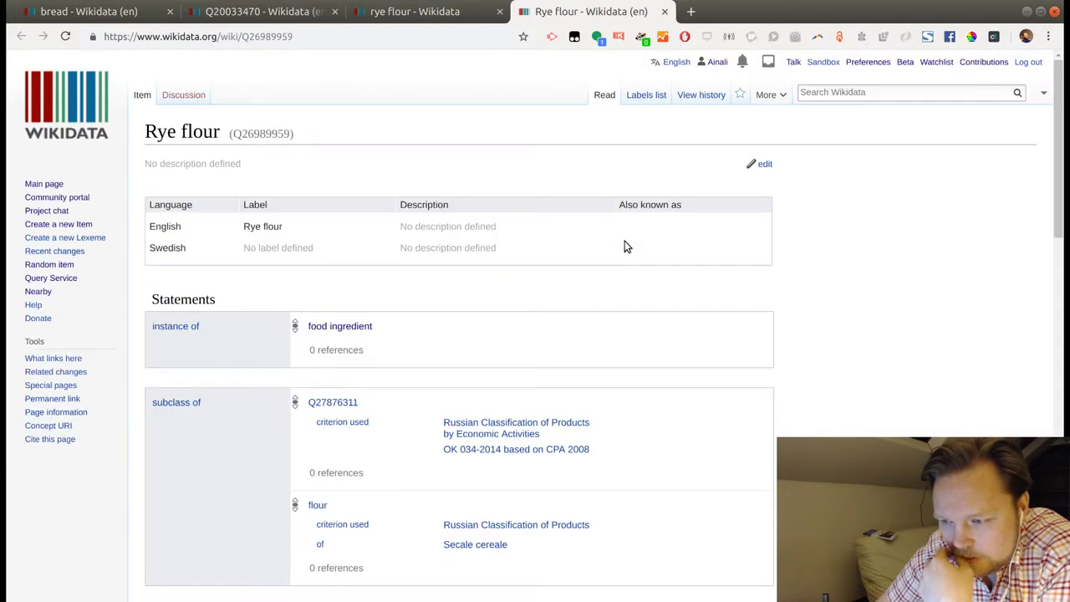
Examine the Rye flour item's statements, identifiers and Wikipedia links.
scroll(611, 313, down, 2)
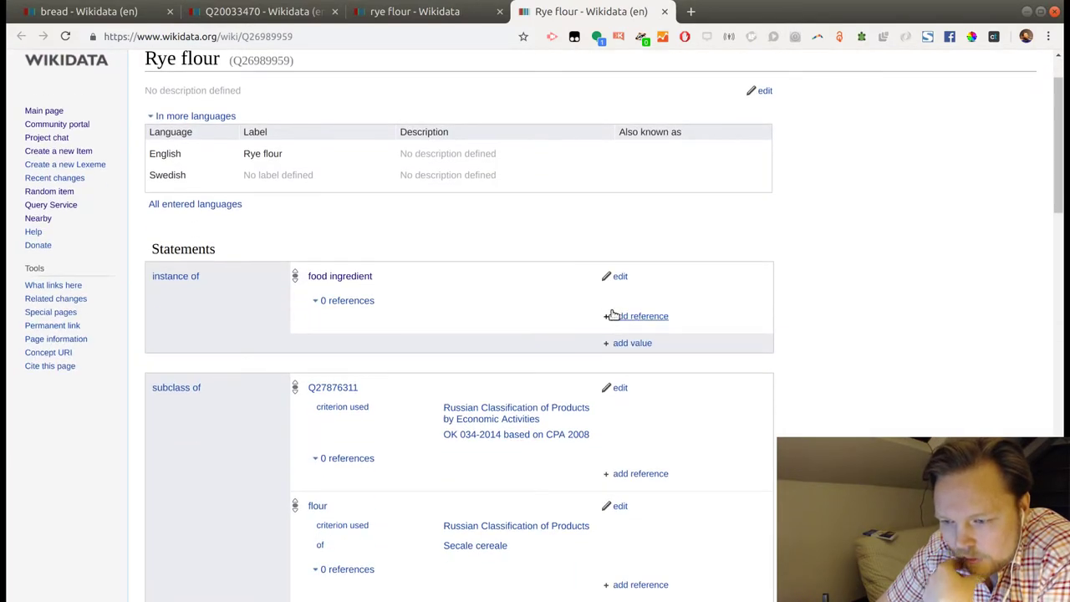
scroll(612, 315, down, 5)
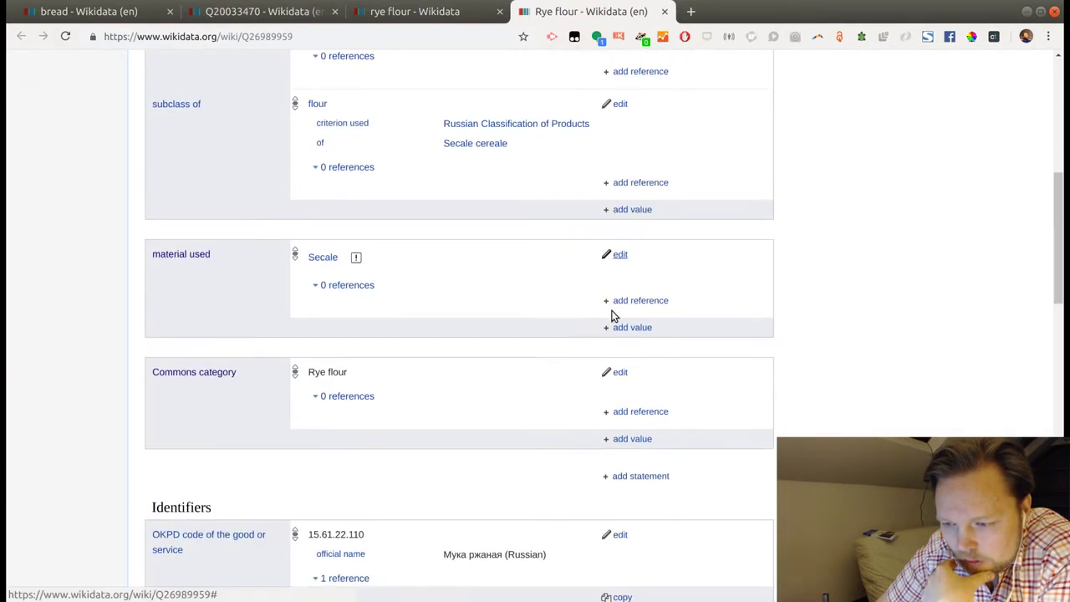
scroll(611, 315, down, 10)
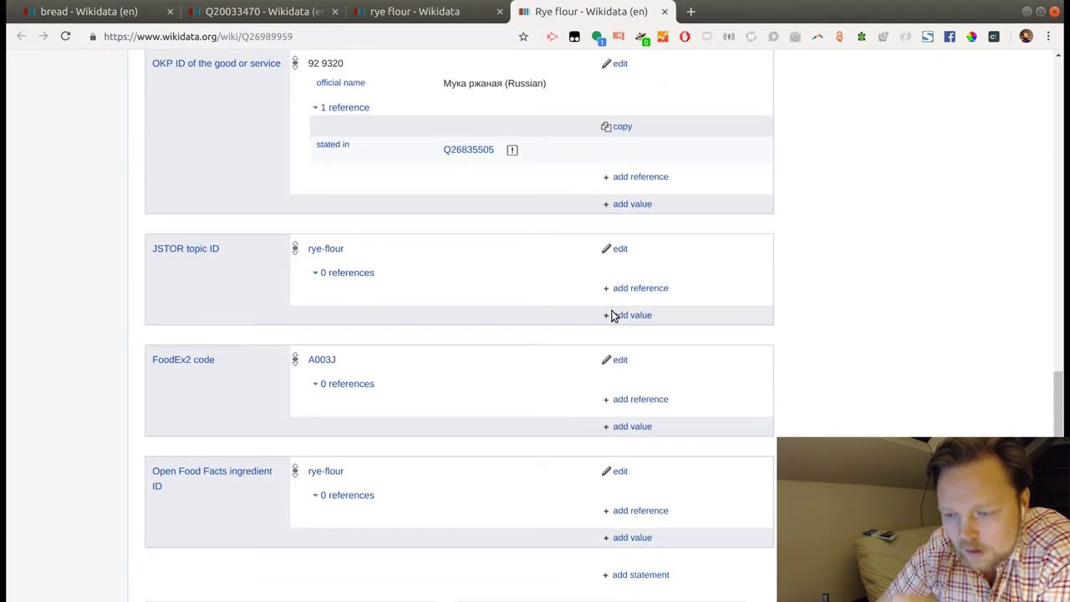
scroll(611, 315, down, 3)
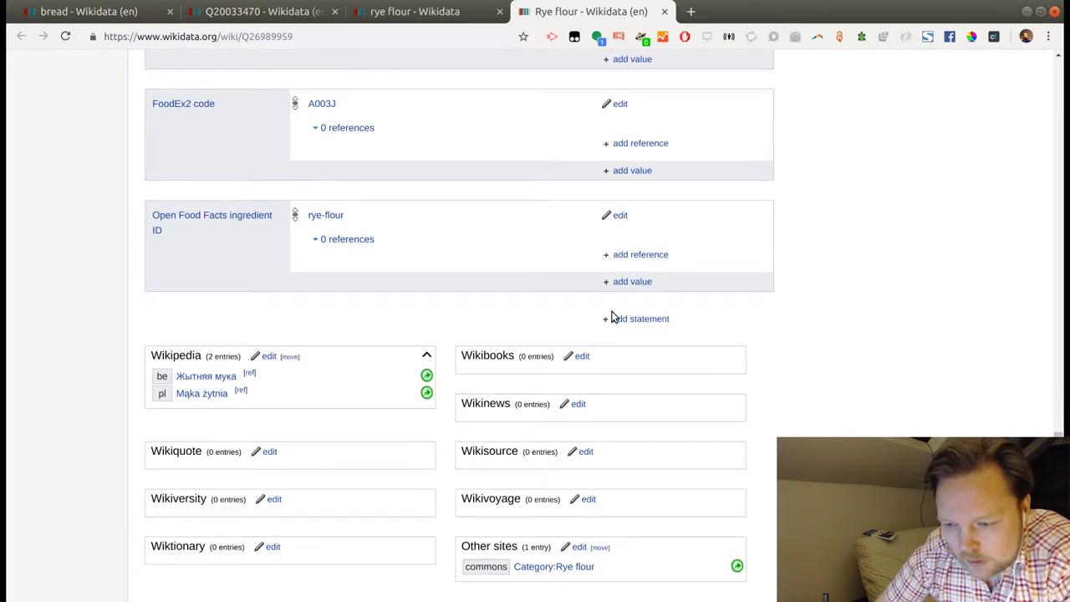
scroll(611, 318, up, 10)
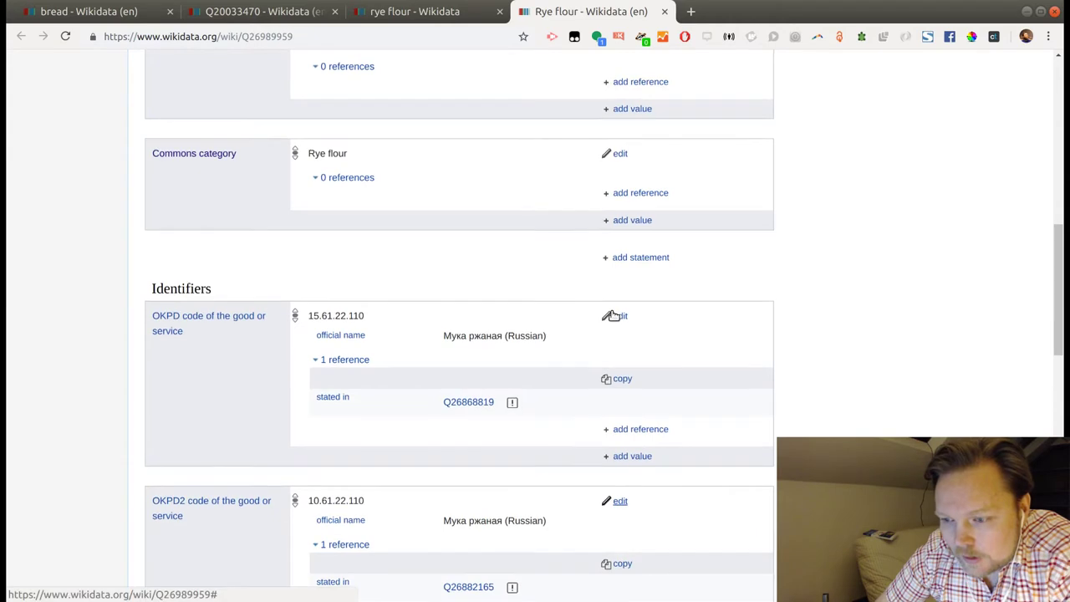
scroll(612, 316, up, 10)
Discard the unpublished label edit on Q10658708 and compare that item with the Rye flour item Q26989959.
click(445, 10)
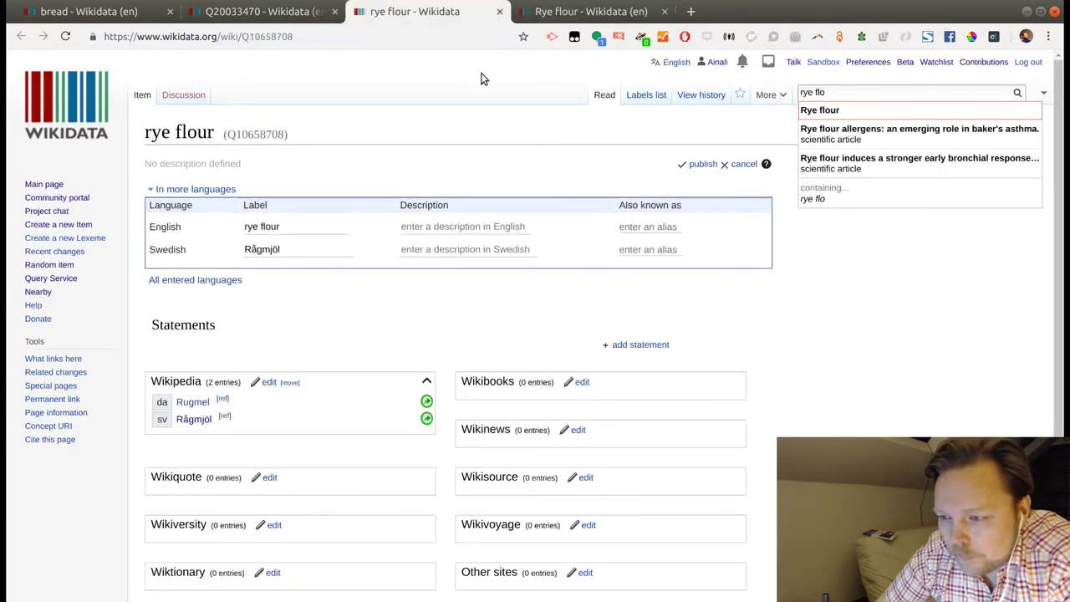
click(740, 164)
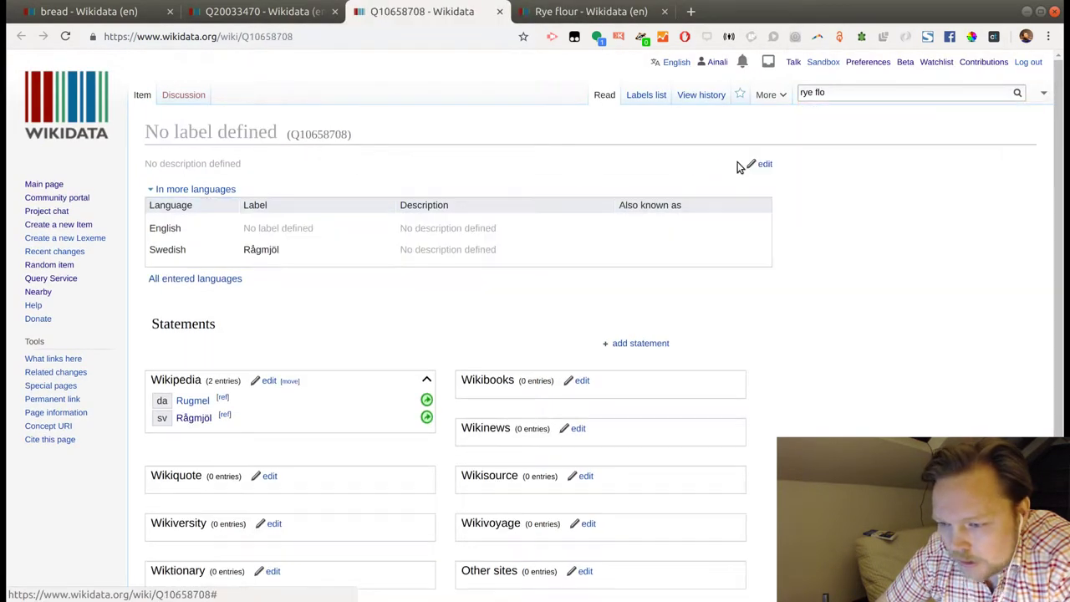
click(569, 12)
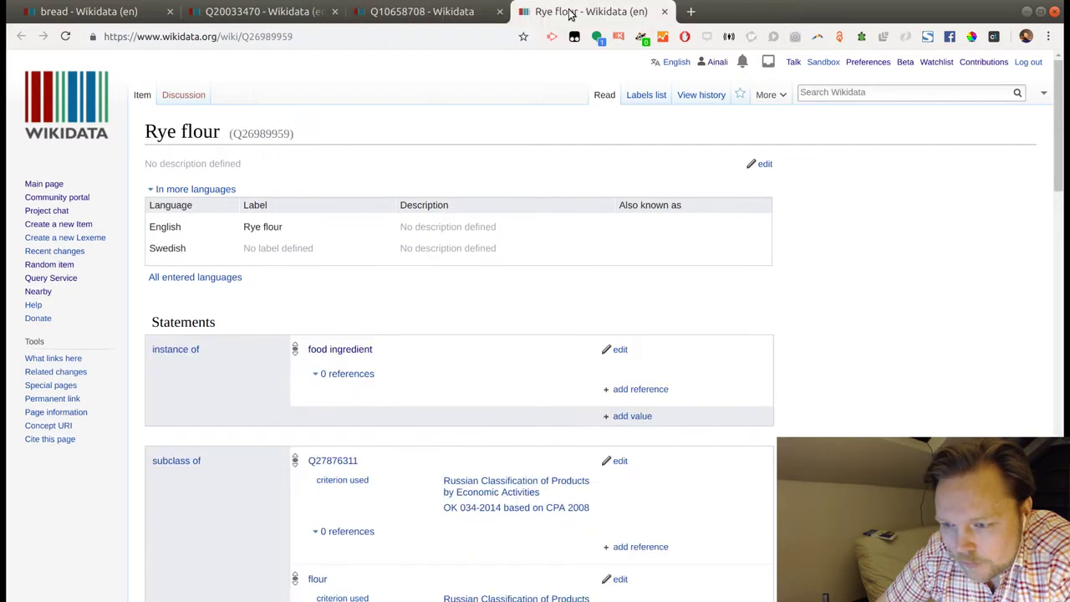
click(418, 13)
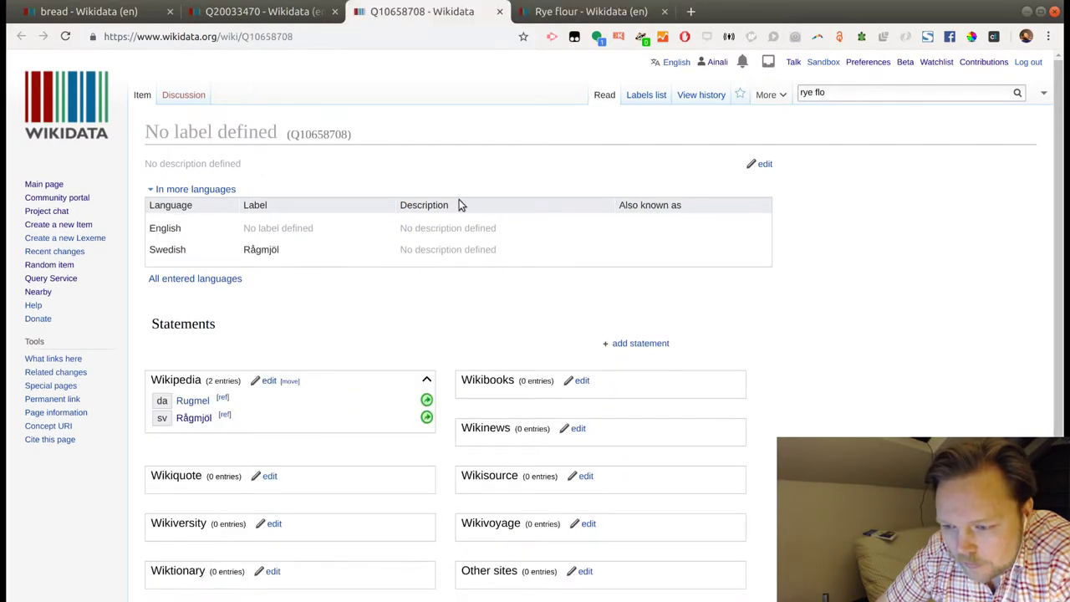
click(556, 12)
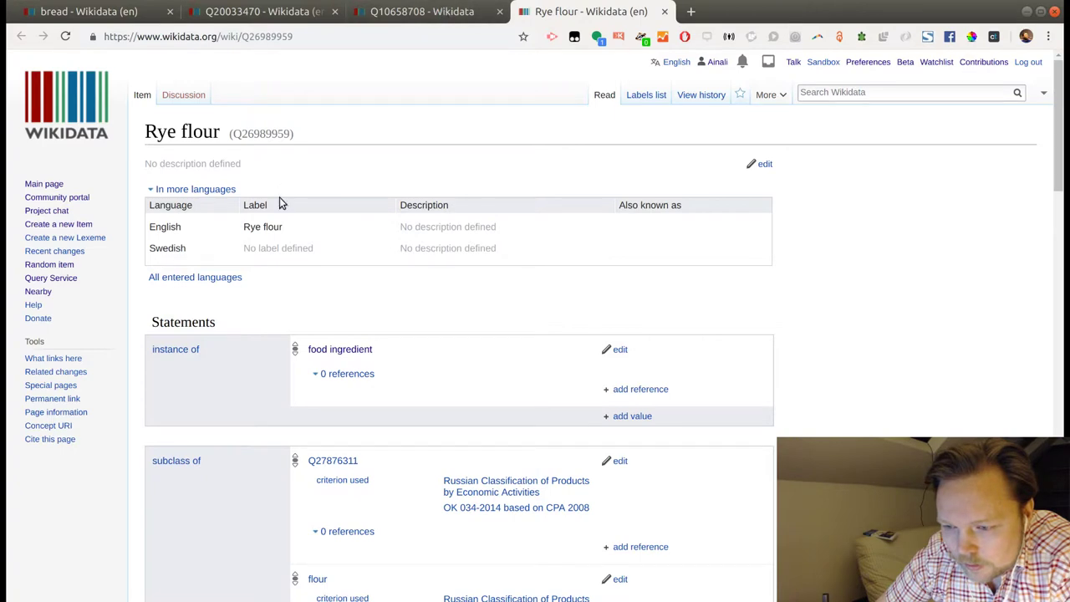
click(393, 13)
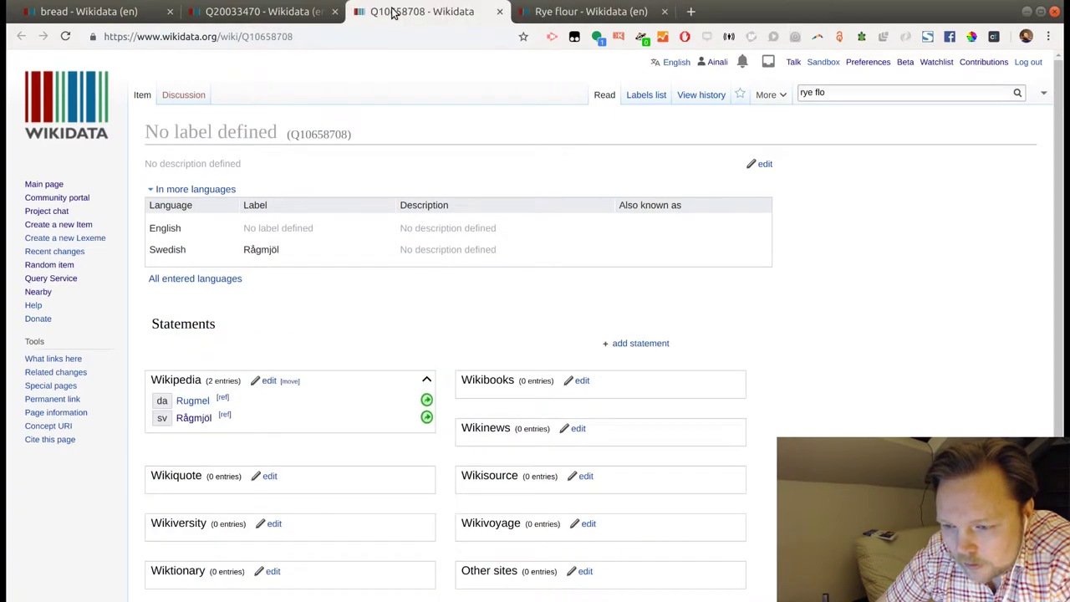
Merge the Rye flour item Q26989959 with Q10658708, keeping the default merge options.
double_click(326, 134)
key(ctrl+c)
click(544, 17)
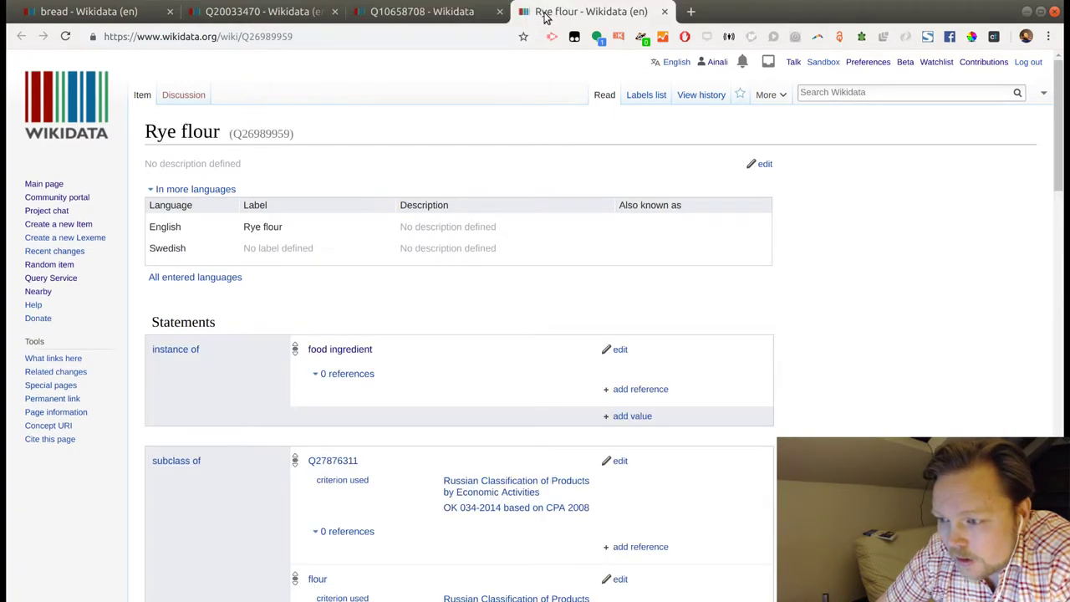
click(771, 114)
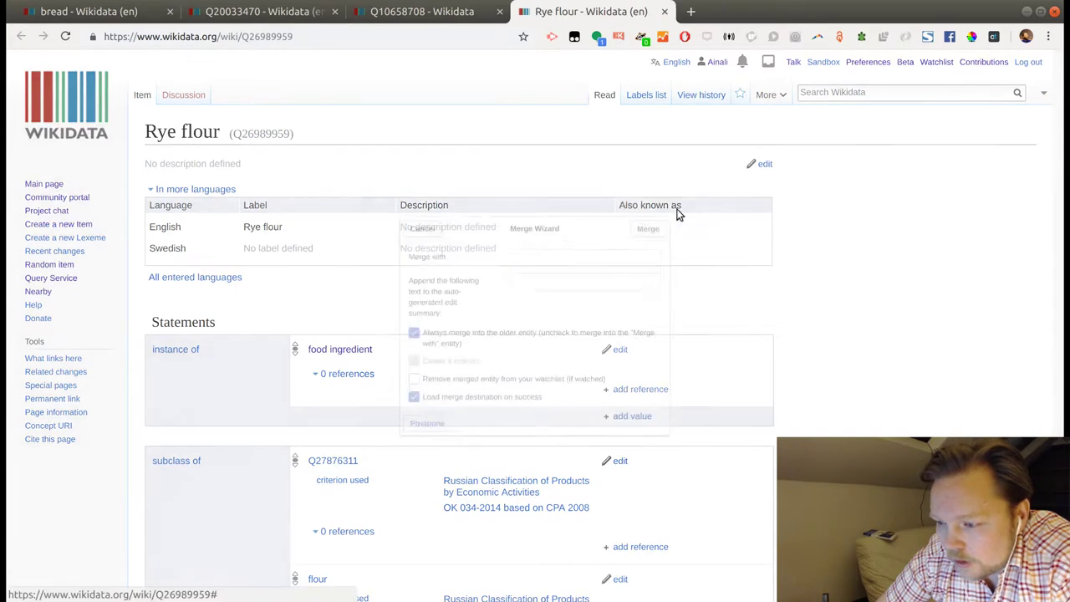
key(ctrl+v)
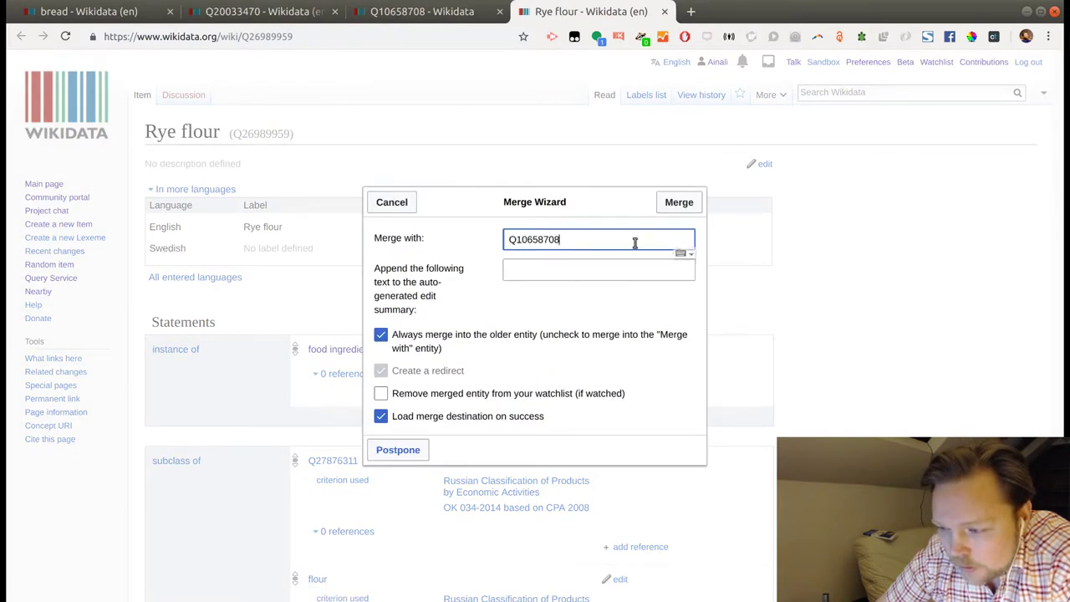
click(674, 204)
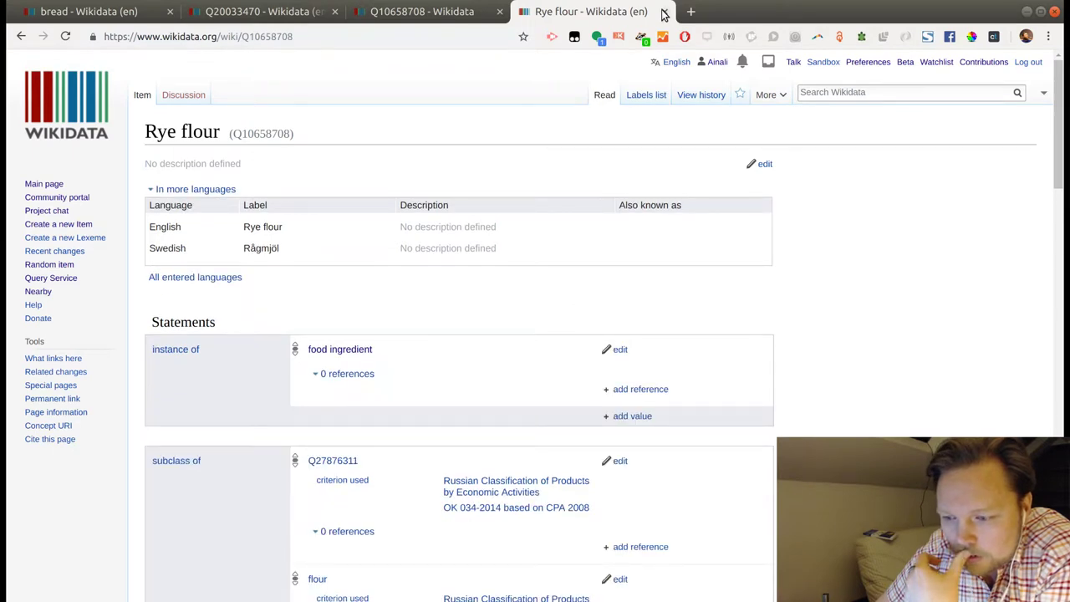
Reload the original page of item Q10658708 and close the duplicate page left from the merge.
click(485, 11)
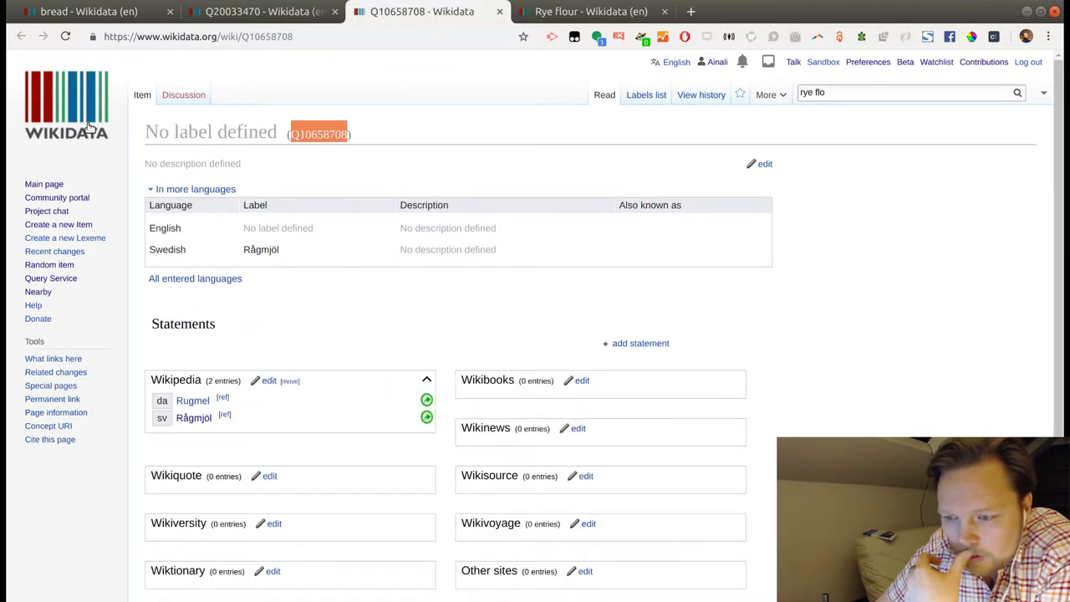
click(66, 38)
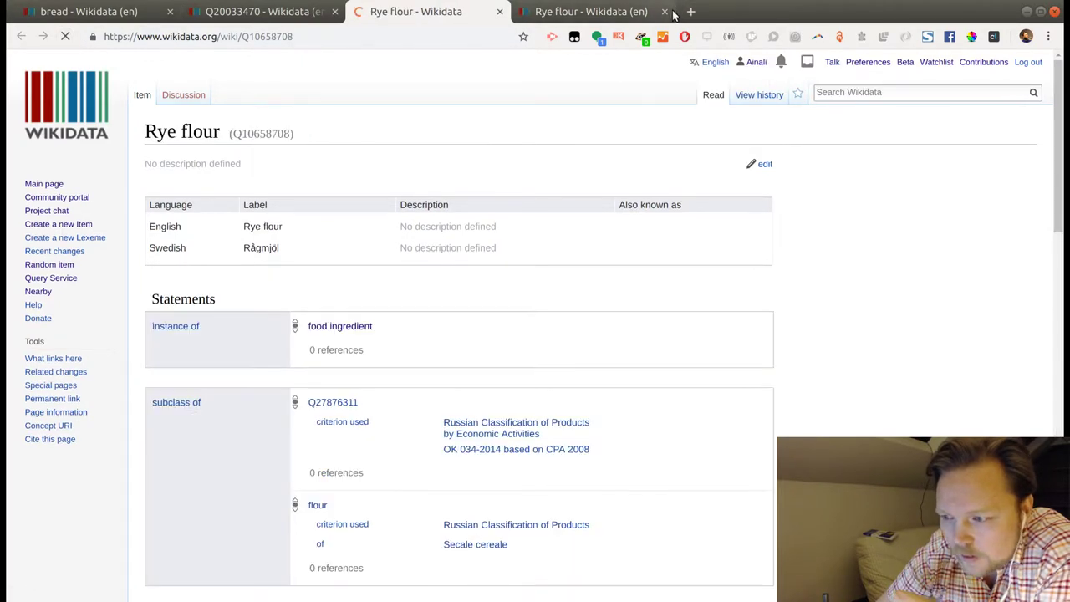
click(665, 12)
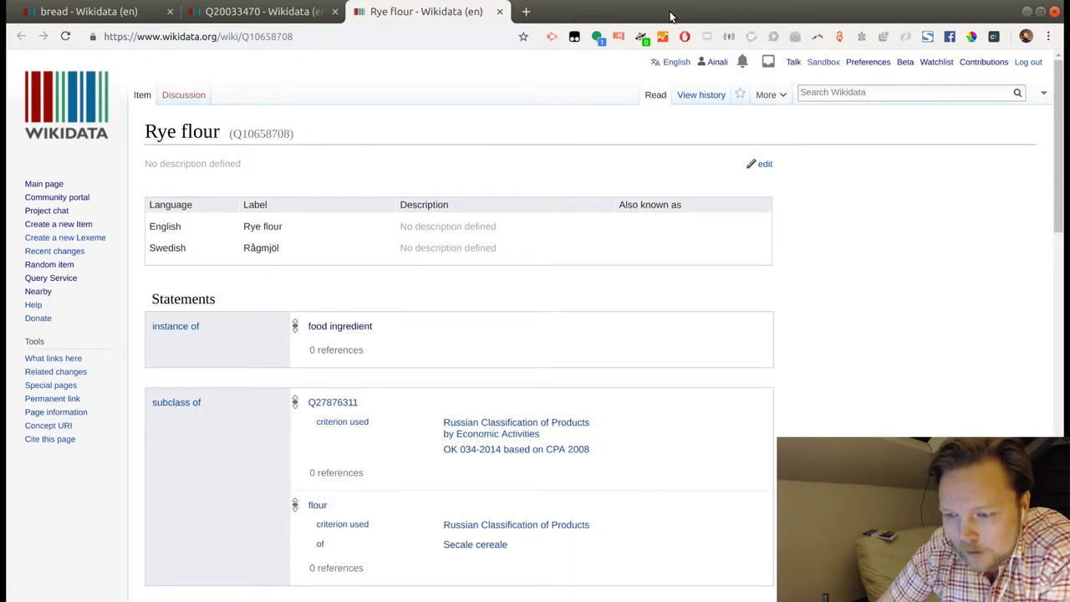
Change the item's labels to lowercase "rye flour" in English and "rågmjöl" in Swedish, and enter the Swedish description "mjöl av råg".
click(766, 166)
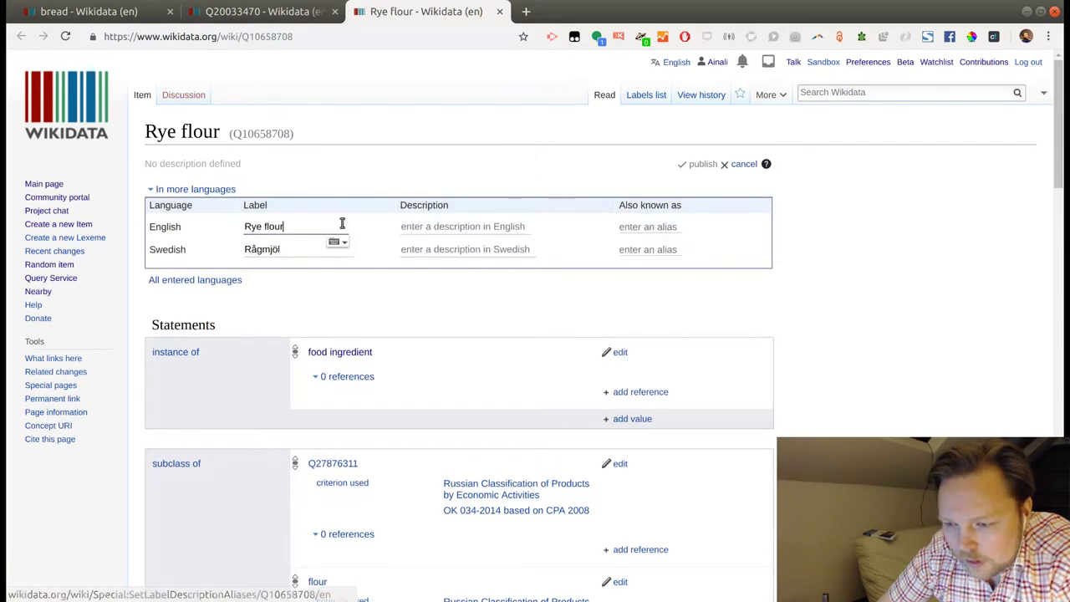
text(r)
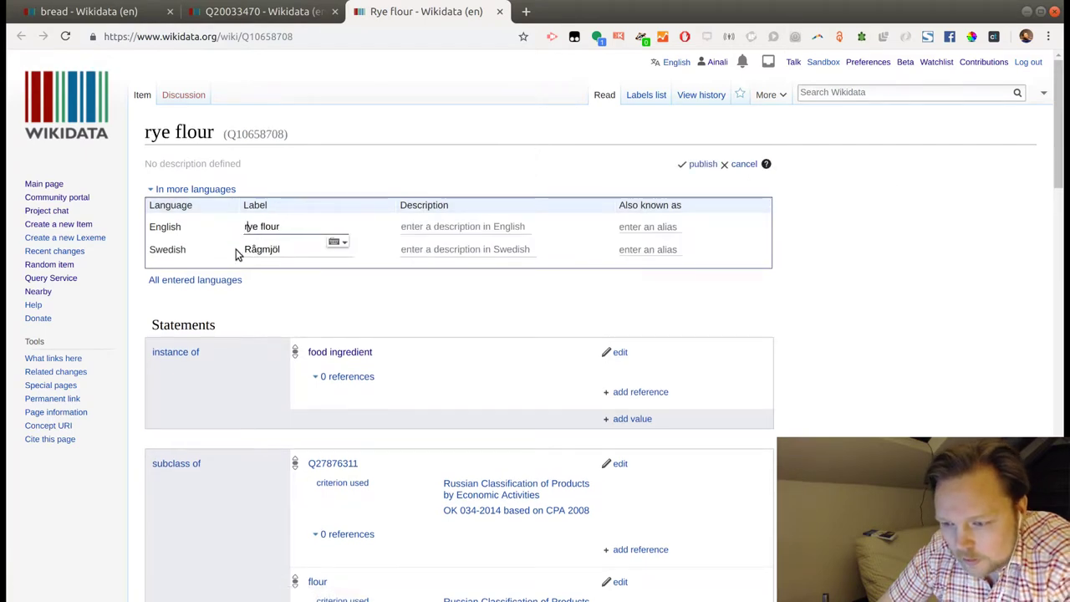
drag(251, 250, 222, 256)
text(r)
click(463, 252)
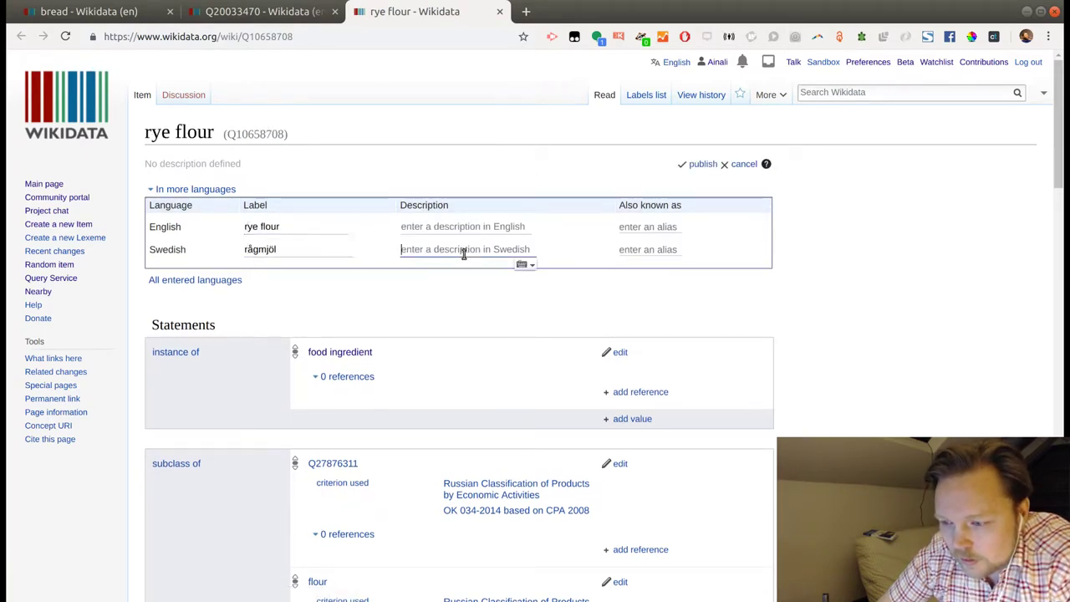
text(mjöl av råg)
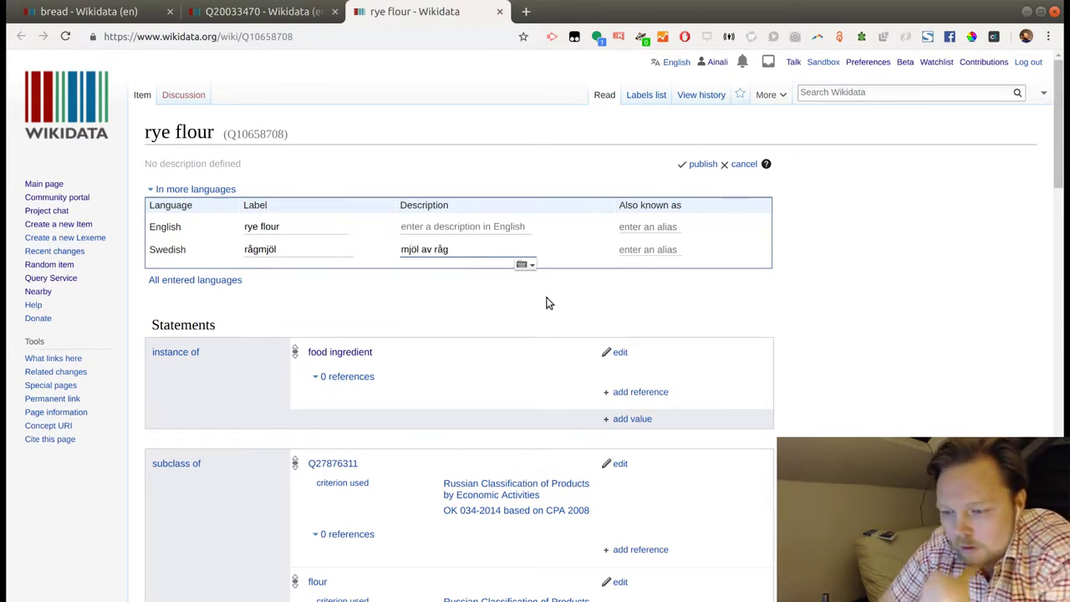
Open the parent class Q27876311 alongside the rye flour item and publish the label and description changes.
scroll(744, 343, down, 1)
scroll(746, 341, down, 4)
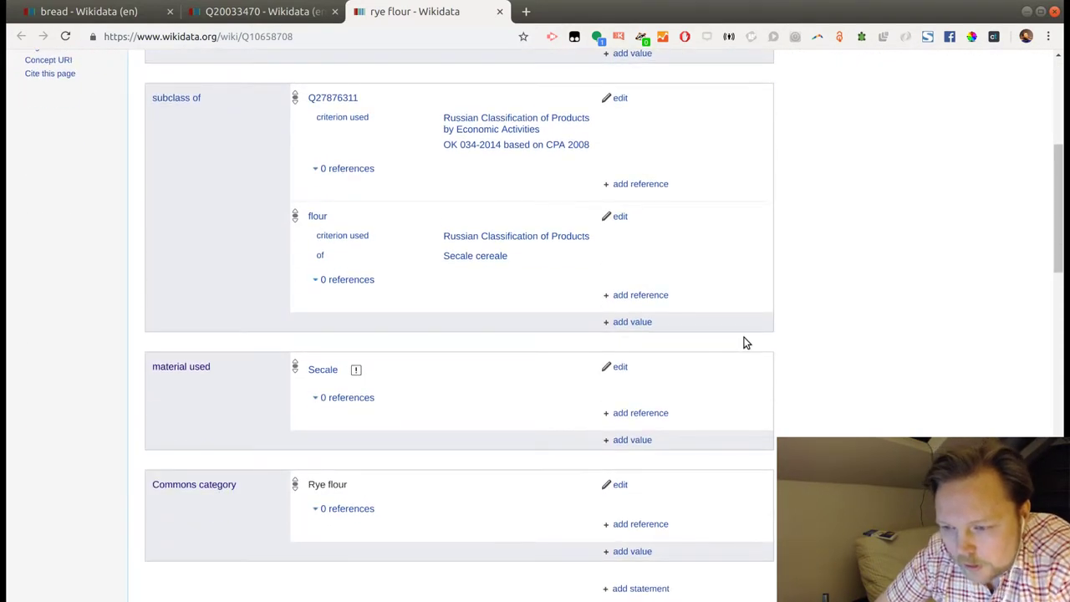
scroll(747, 342, up, 1)
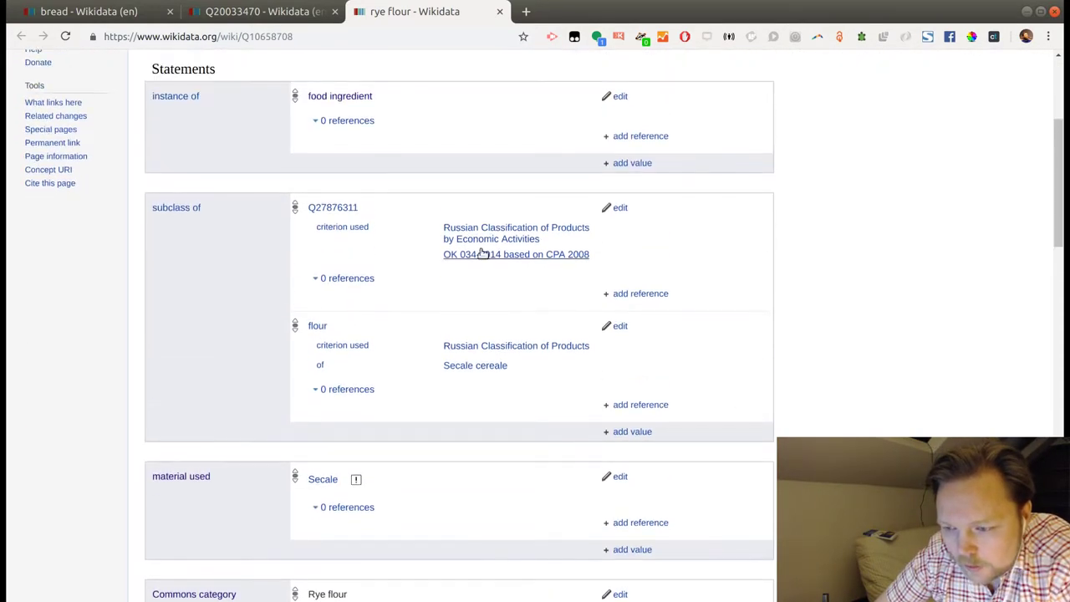
middle_click(332, 207)
scroll(476, 275, down, 3)
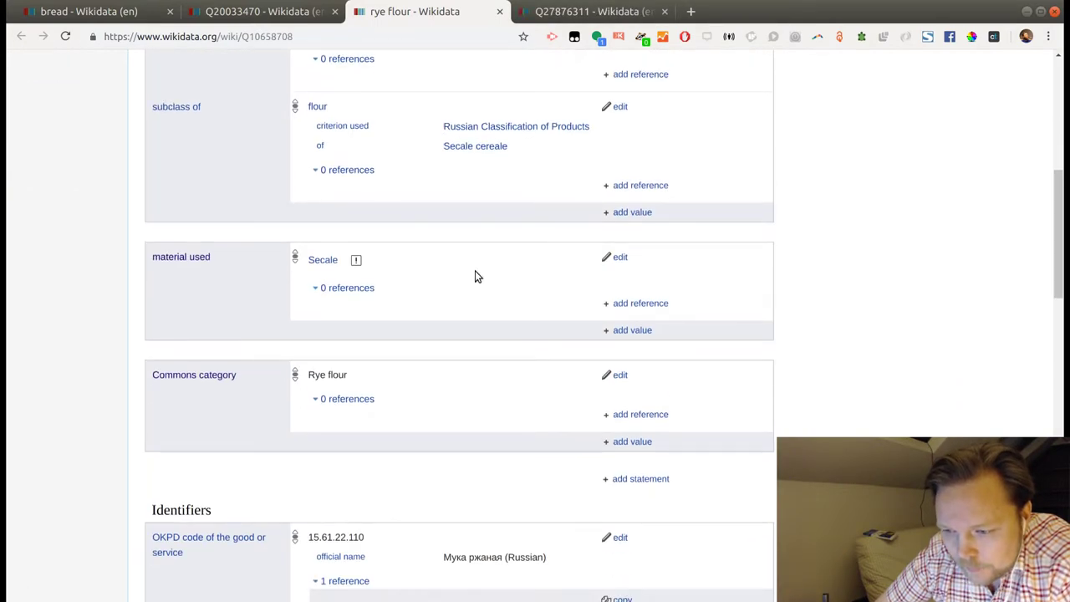
scroll(475, 276, up, 5)
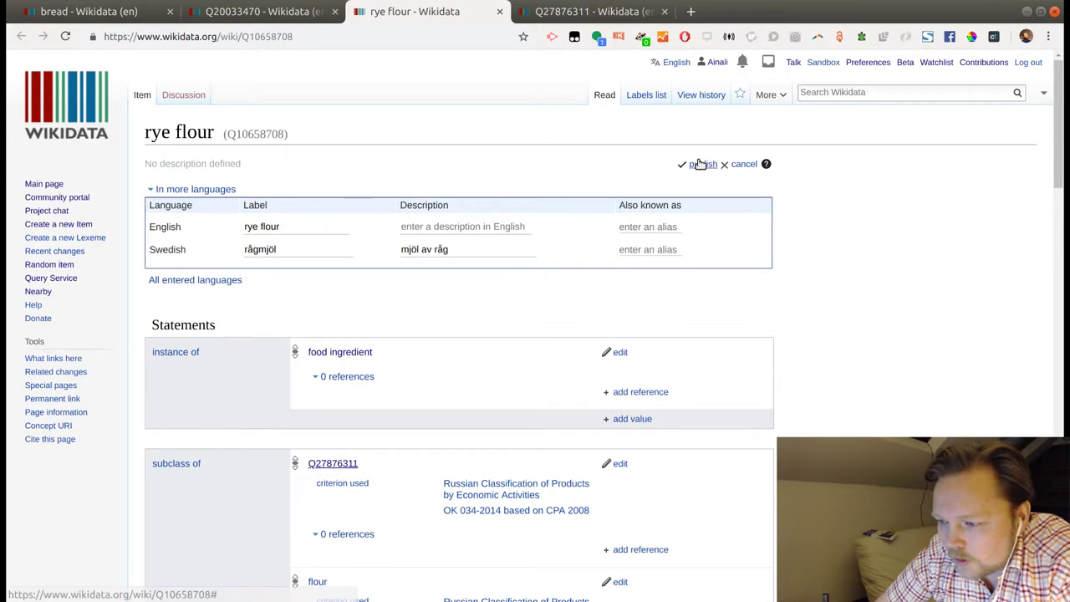
click(703, 164)
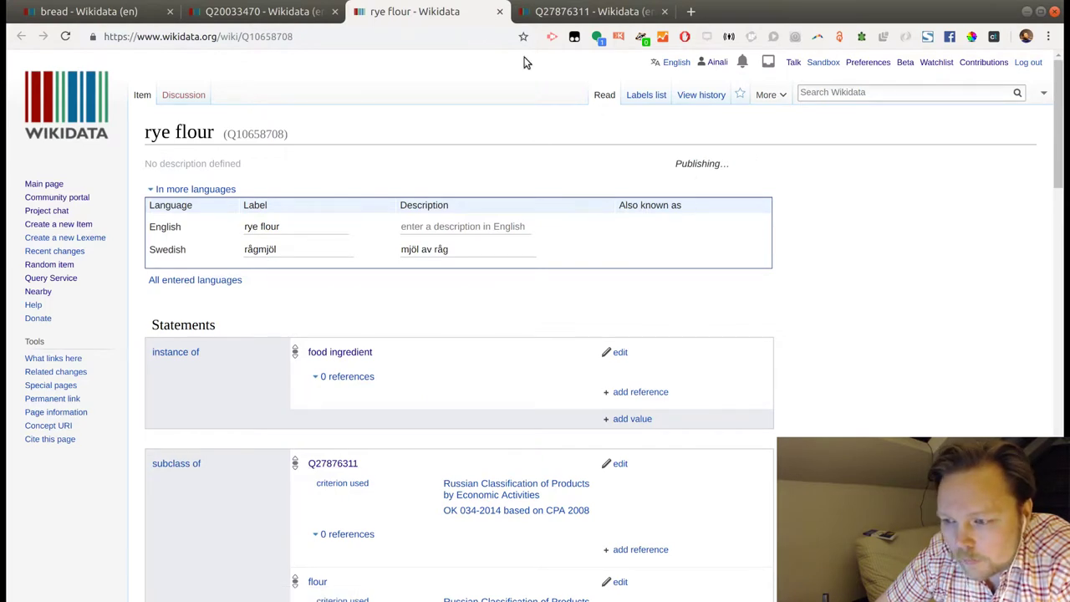
Examine item Q27876311 with all its entered languages and open its parent class Q27876189 alongside.
click(550, 12)
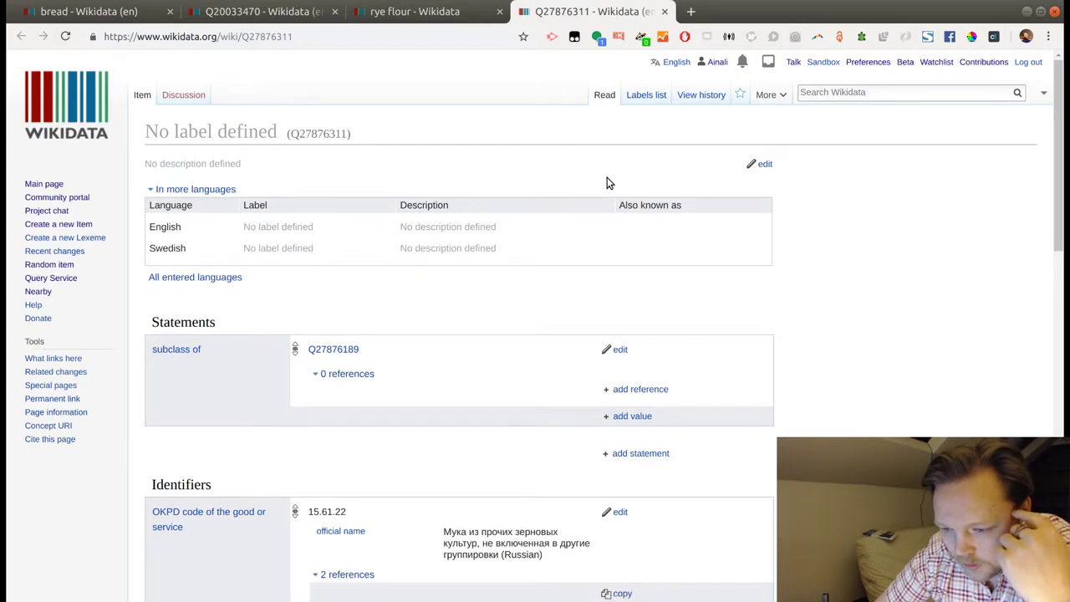
scroll(607, 180, down, 3)
middle_click(351, 243)
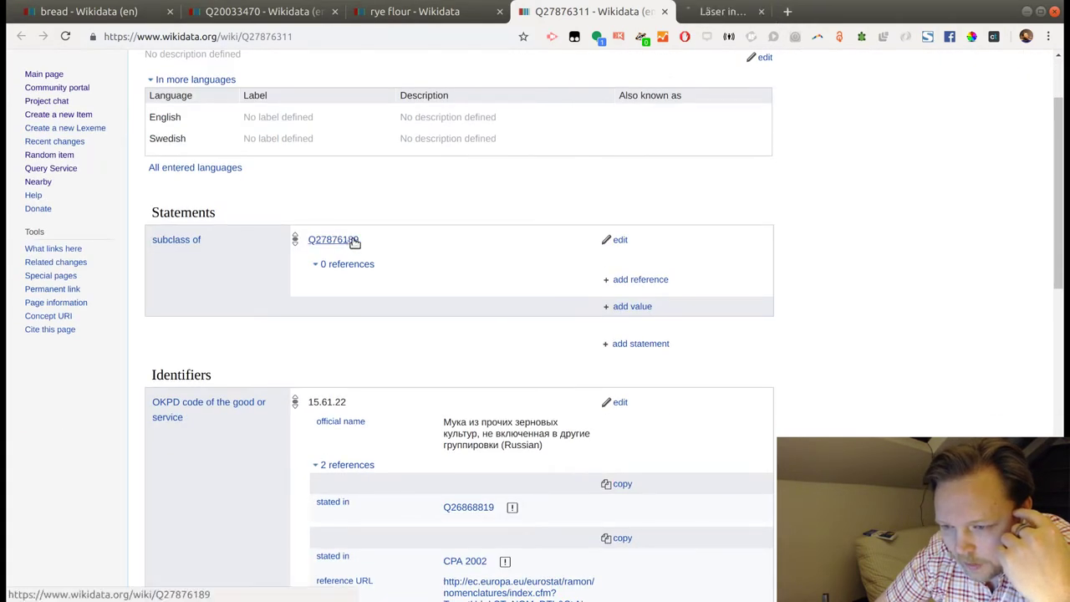
click(214, 170)
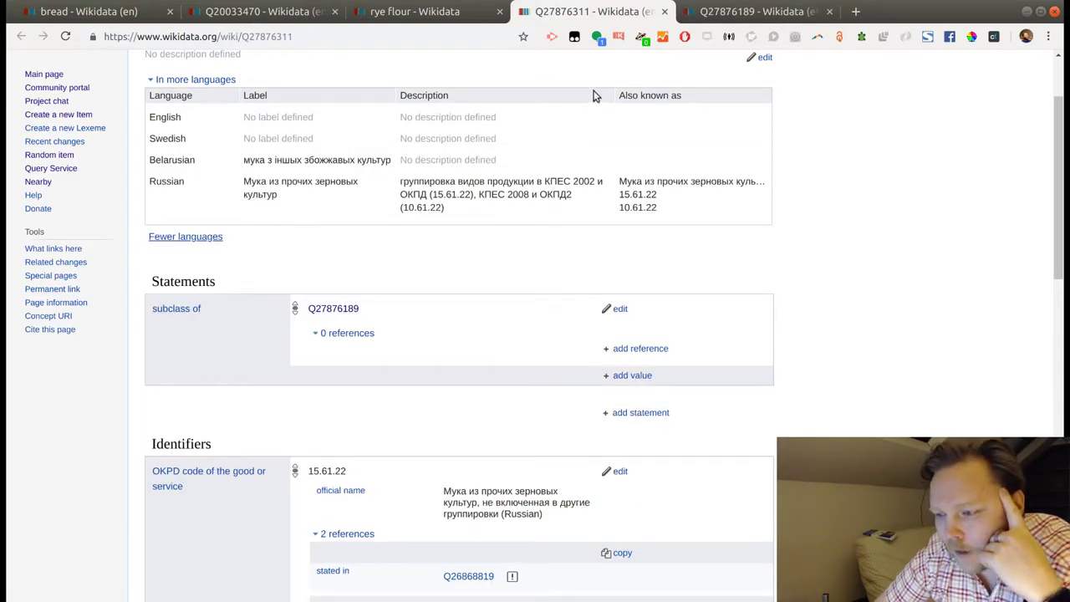
Examine item Q27876189 with all its entered languages, and close both parent class items.
click(696, 12)
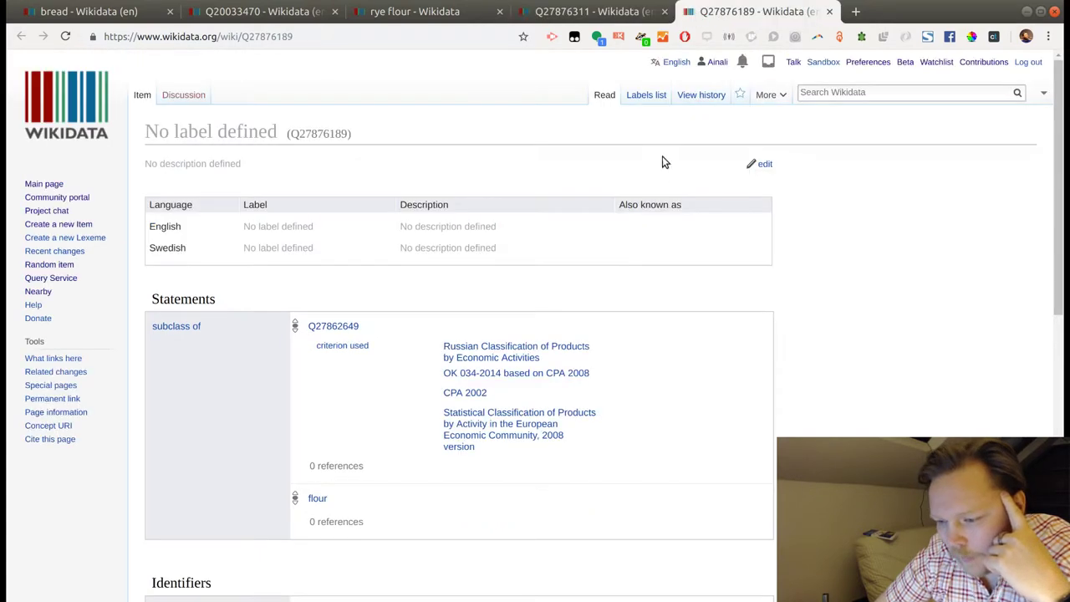
scroll(638, 266, down, 2)
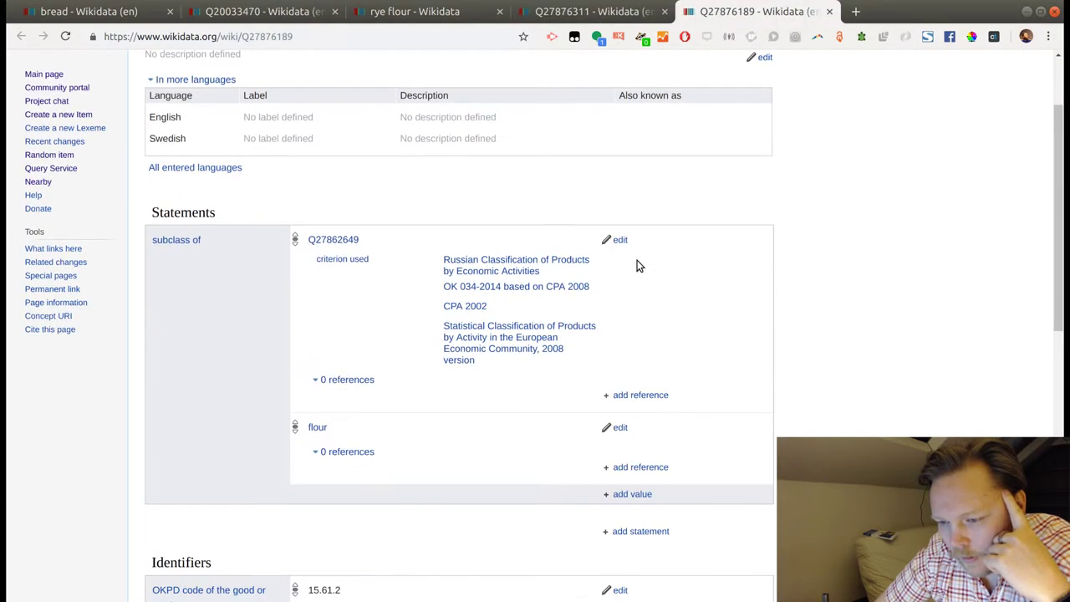
click(236, 171)
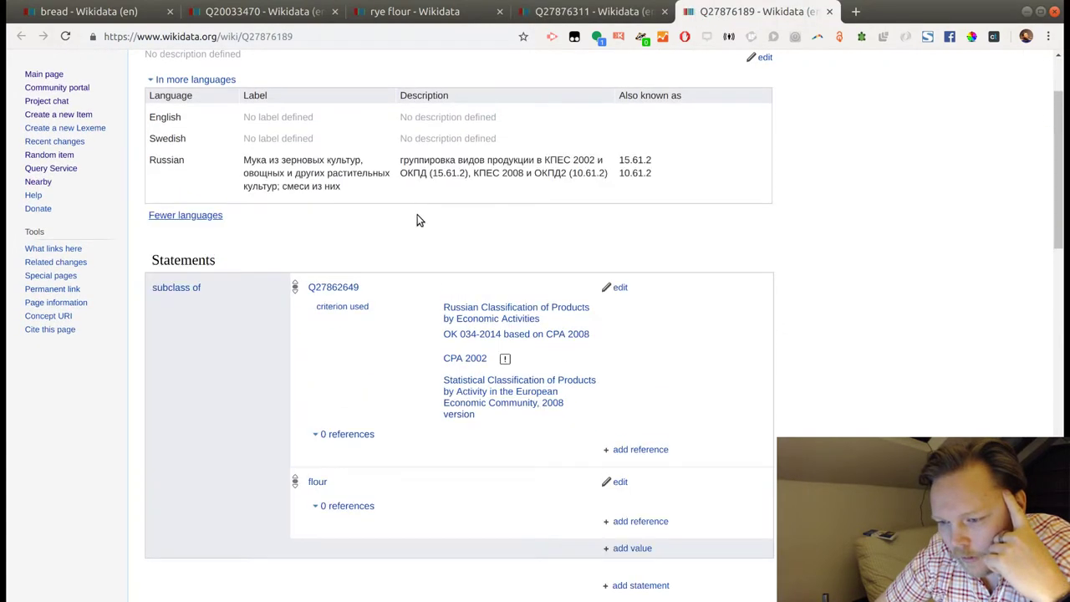
click(831, 13)
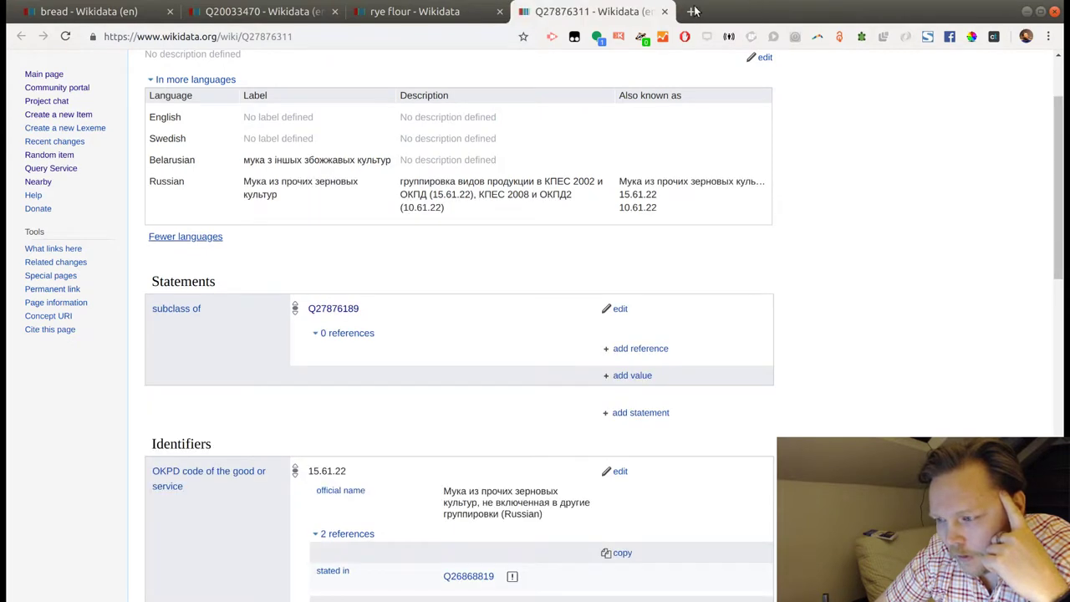
click(664, 12)
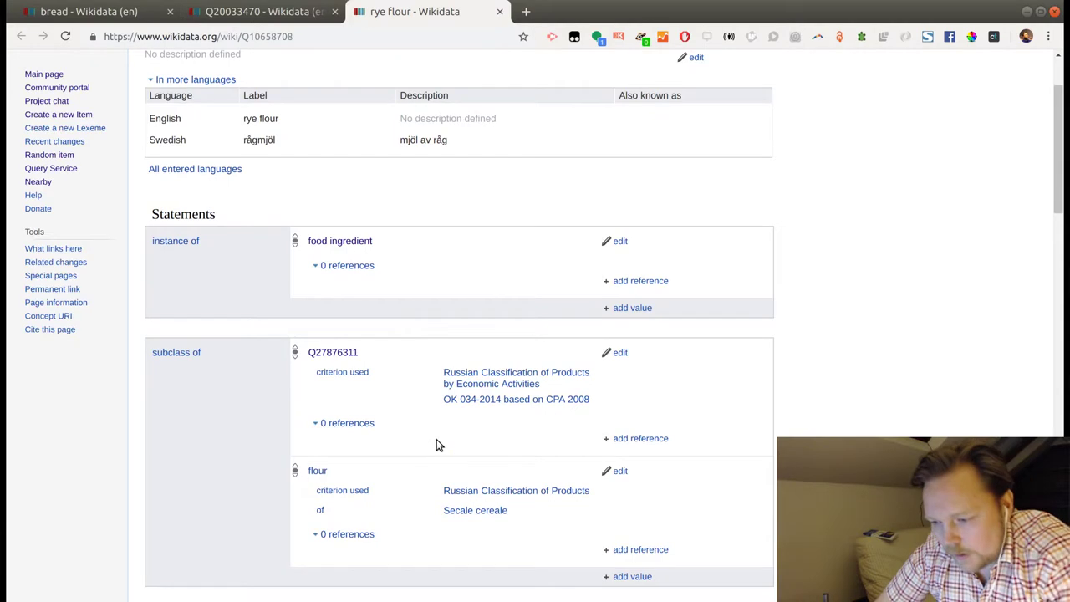
Close the rye flour item and reload the Kavring item Q20033470 to refresh its material used statements.
scroll(437, 443, down, 3)
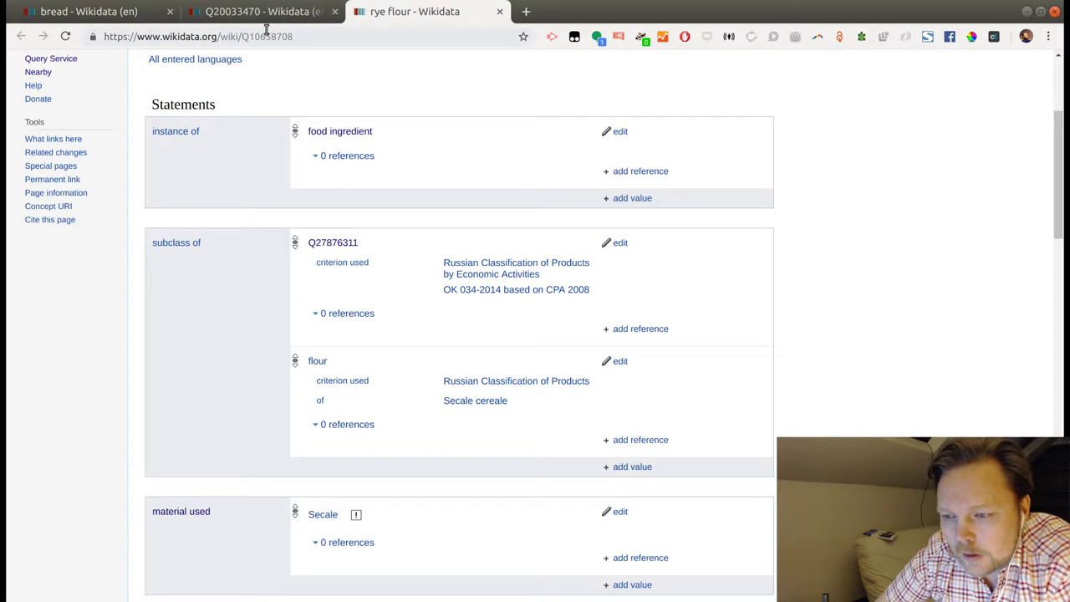
middle_click(445, 16)
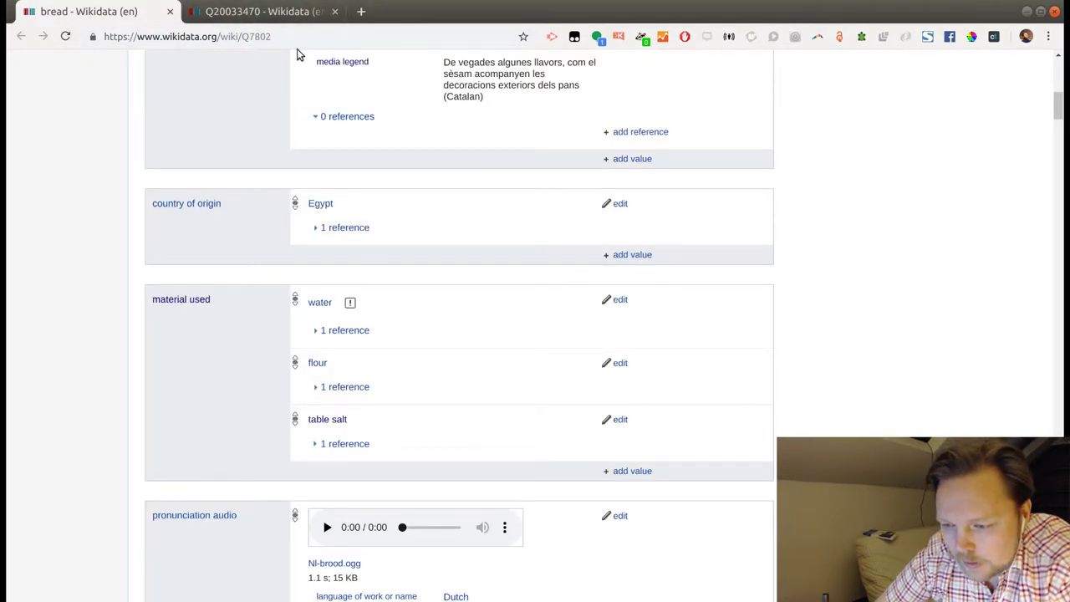
click(234, 13)
scroll(548, 288, up, 2)
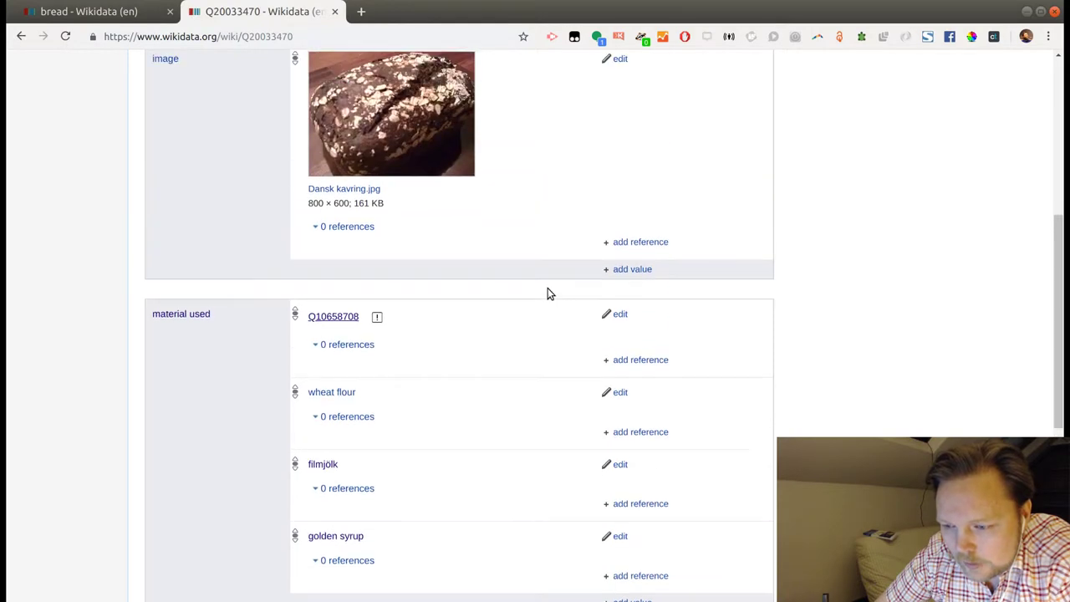
scroll(548, 288, down, 2)
scroll(548, 288, up, 2)
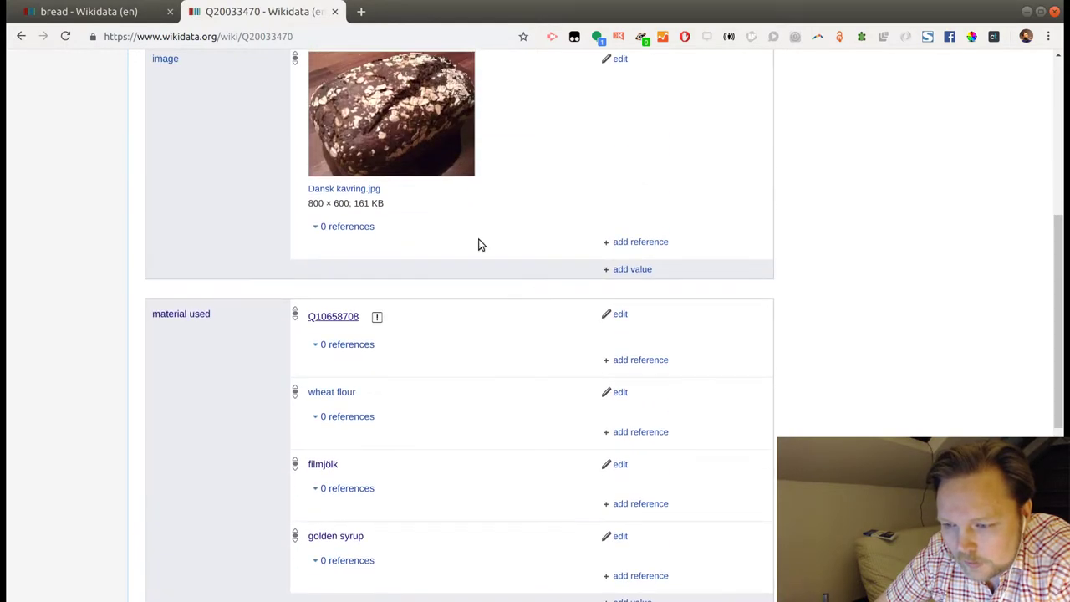
click(69, 39)
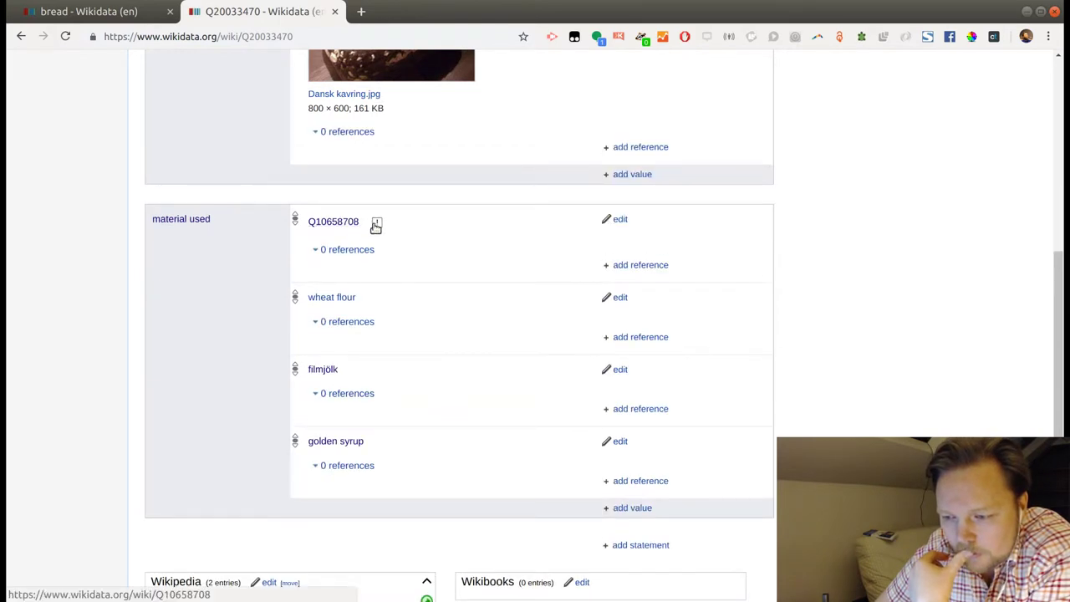
Read the potential issue on the material used value Q10658708, check the linked rye flour item, and close it.
click(376, 225)
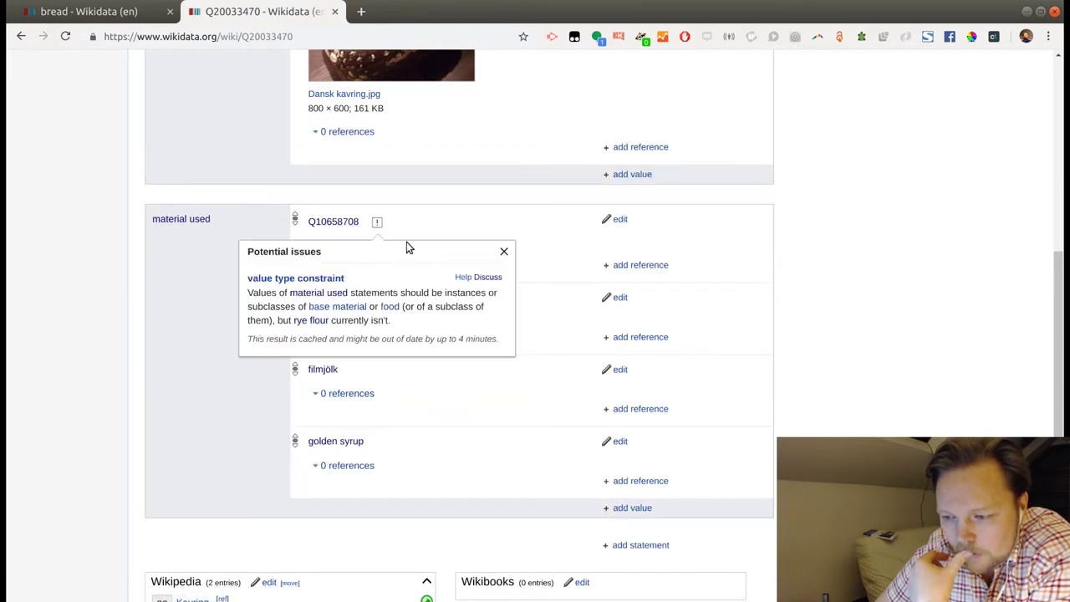
click(466, 224)
middle_click(342, 223)
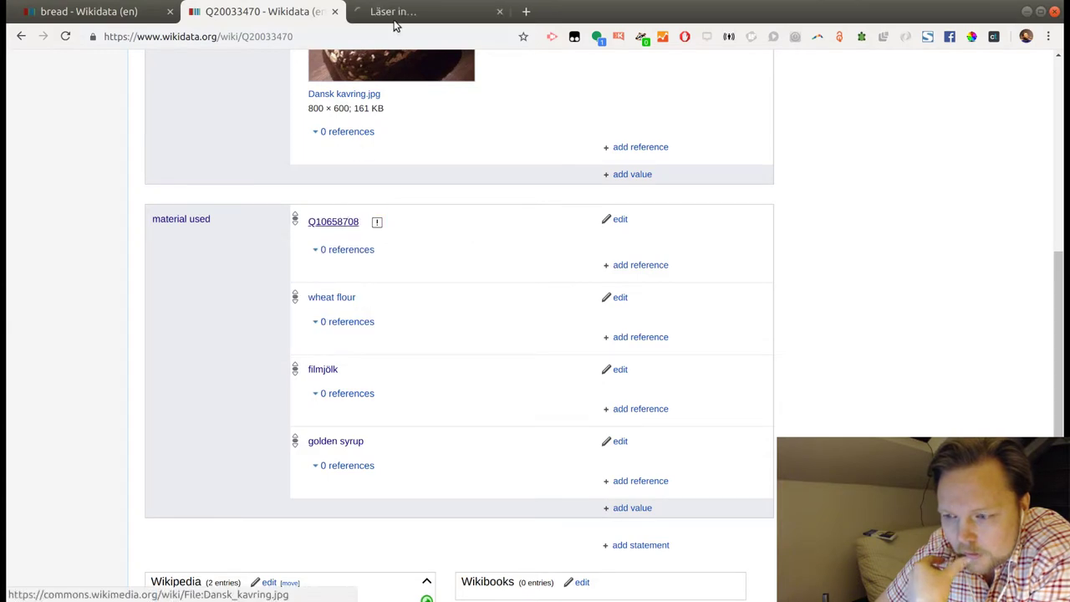
click(395, 13)
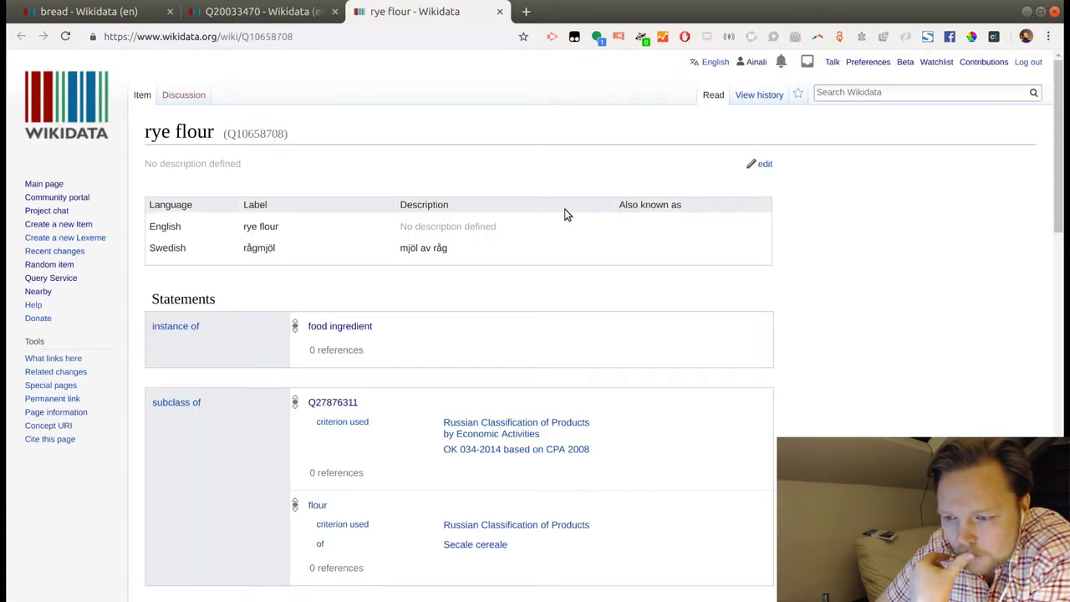
click(501, 13)
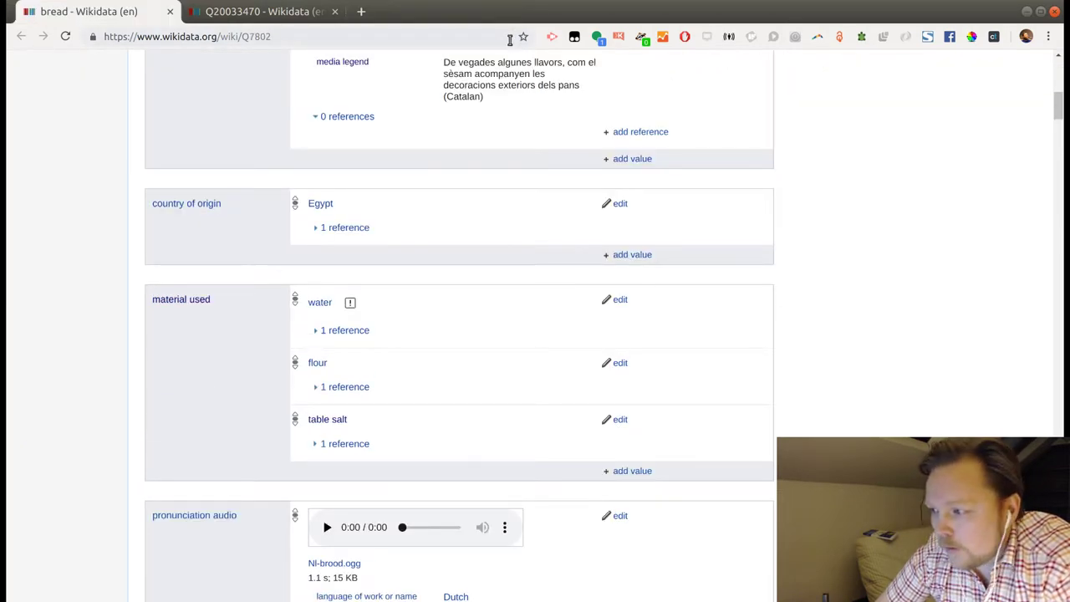
Review the material used statements on the bread item Q7802.
scroll(489, 232, down, 1)
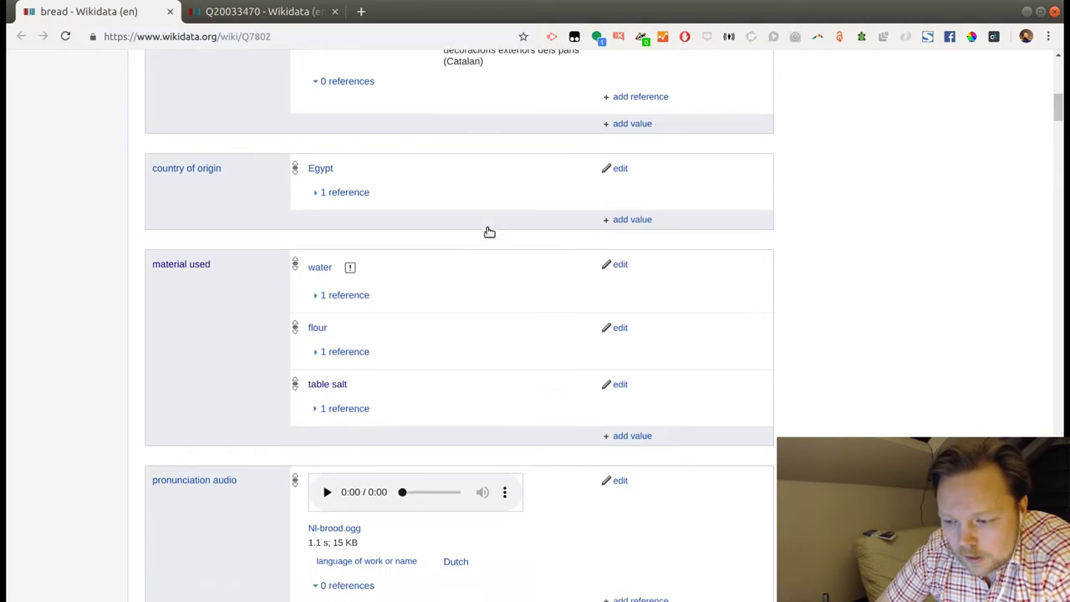
scroll(489, 232, down, 2)
scroll(489, 231, up, 10)
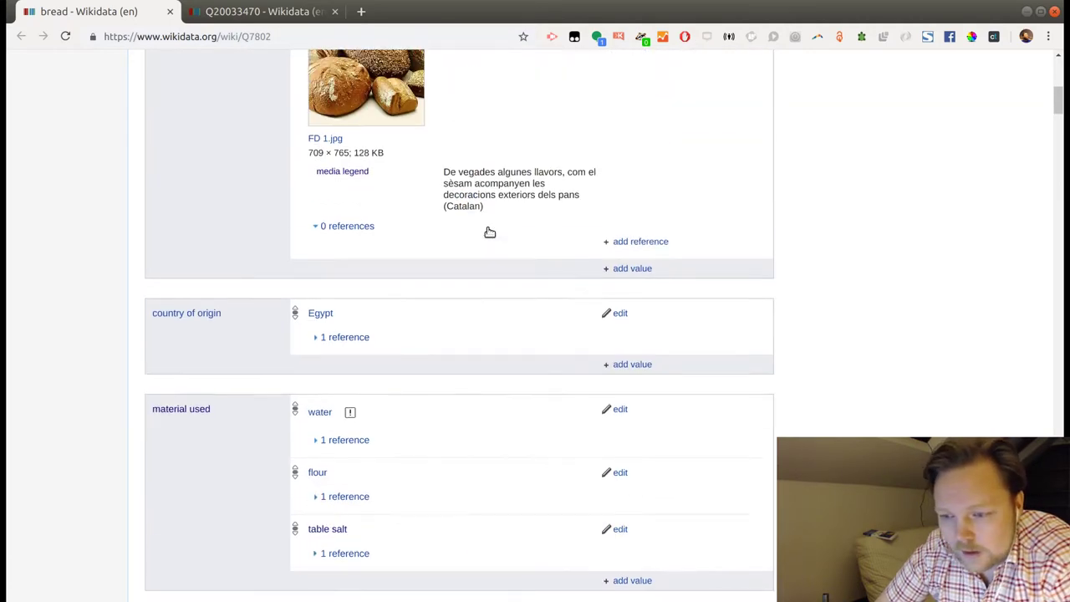
Return to the Kavring item, search Wikidata for hönökaka, and open the Hönökaka item.
click(263, 12)
scroll(565, 193, up, 6)
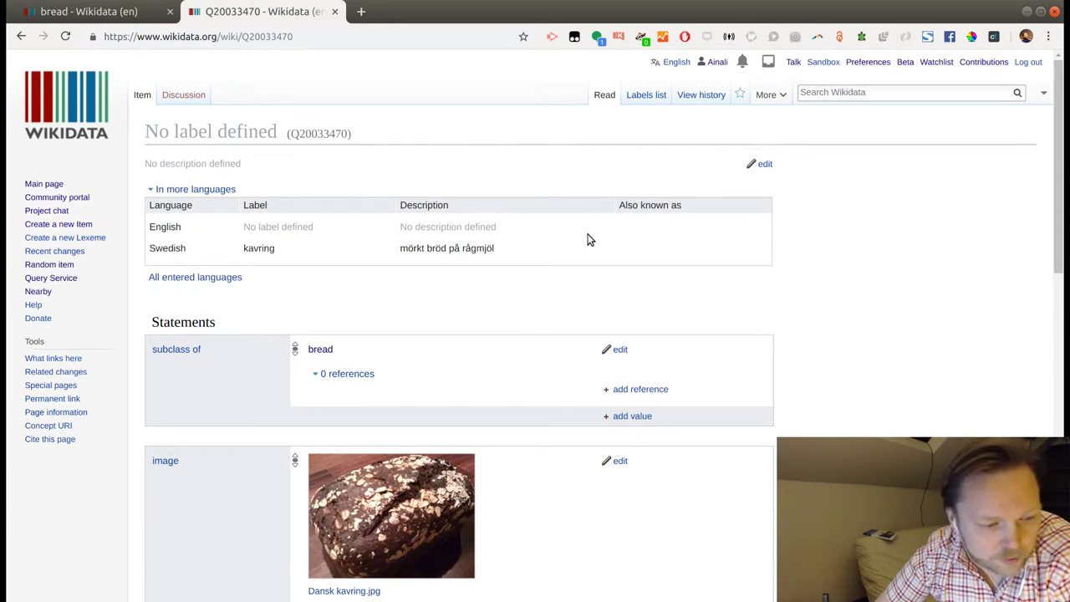
click(837, 92)
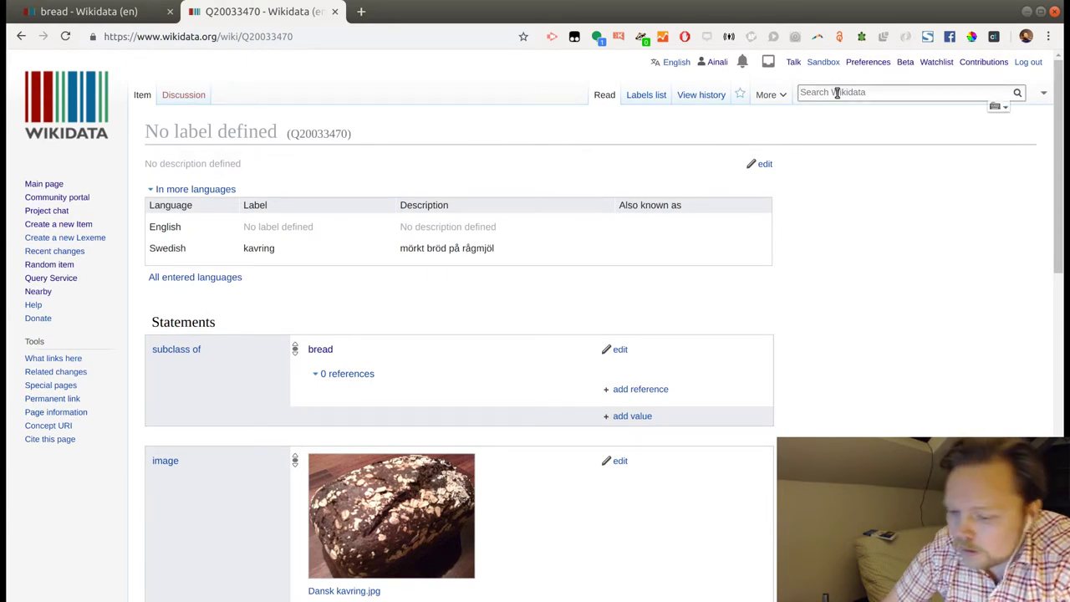
text(hönö)
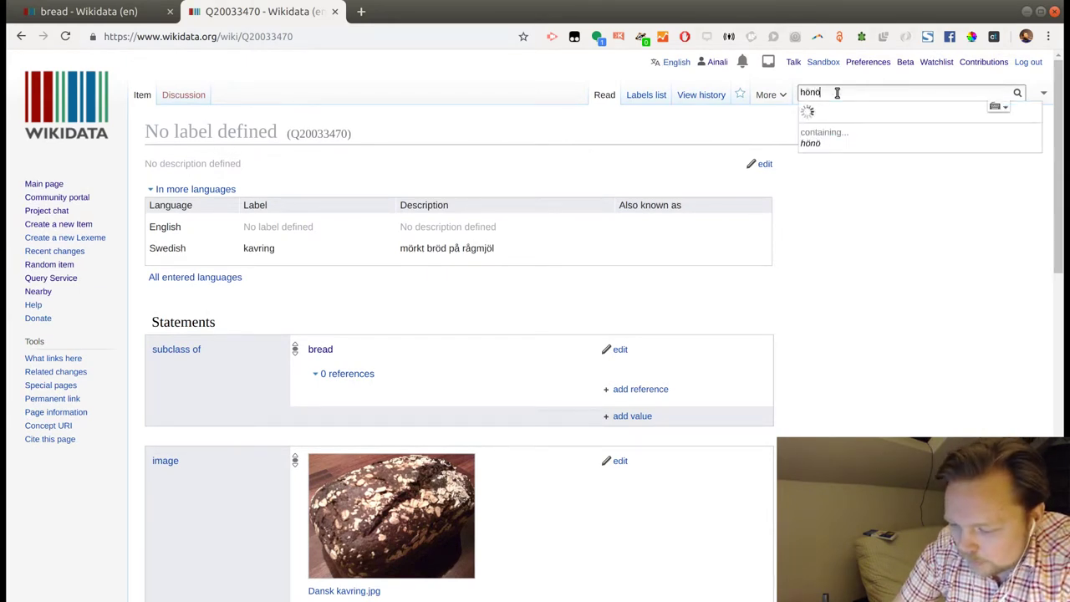
text(k)
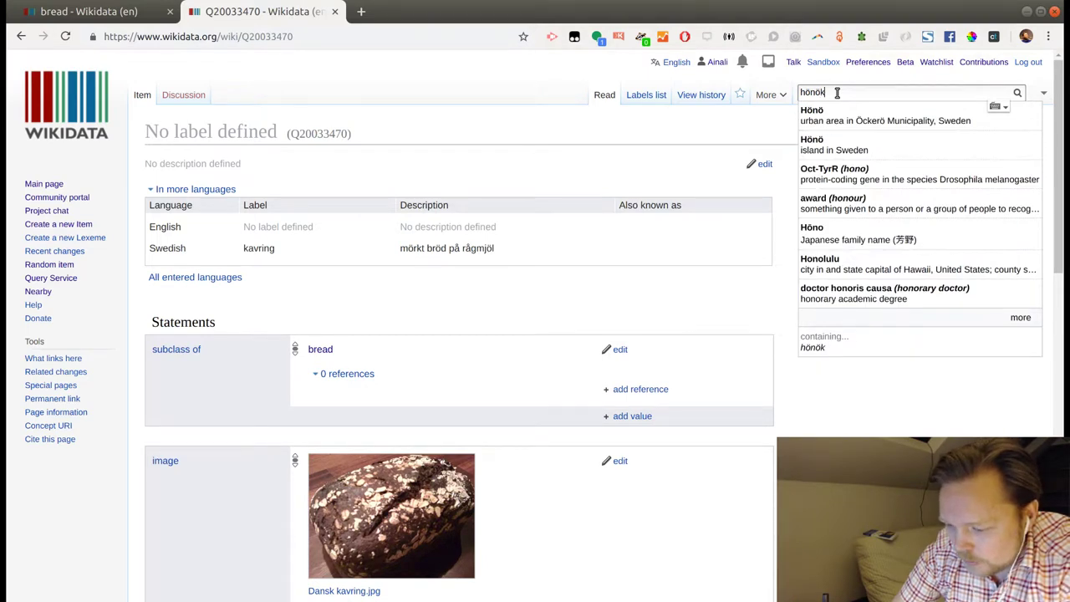
text(a)
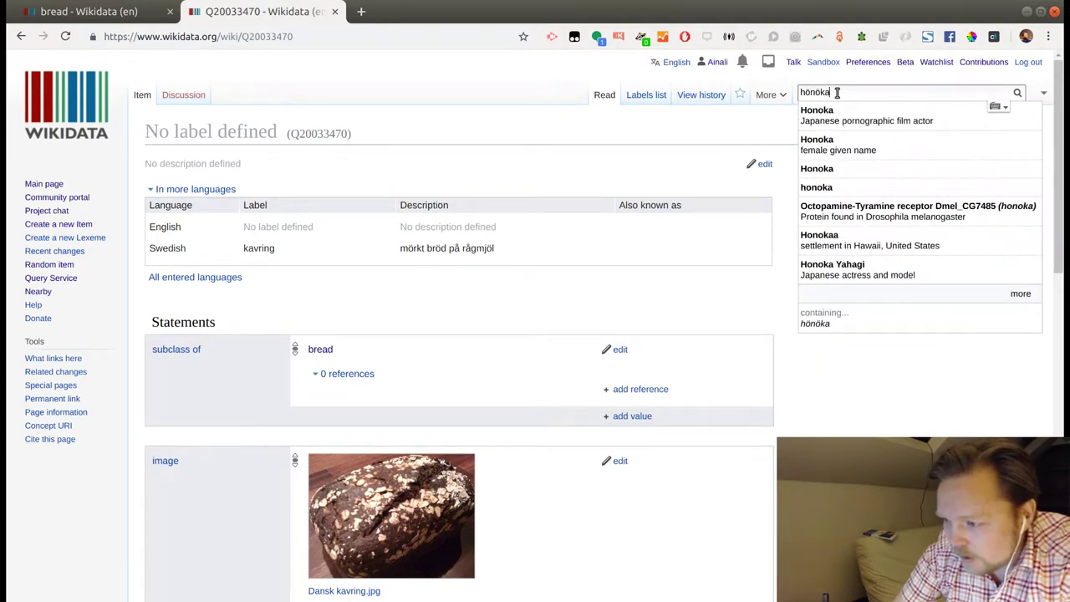
text(ka)
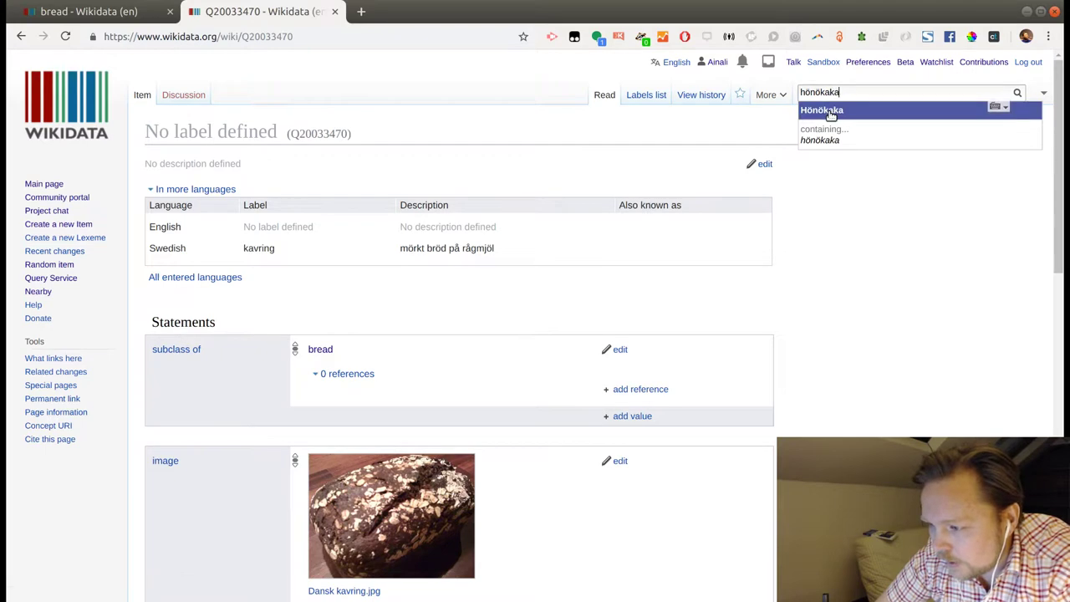
click(832, 109)
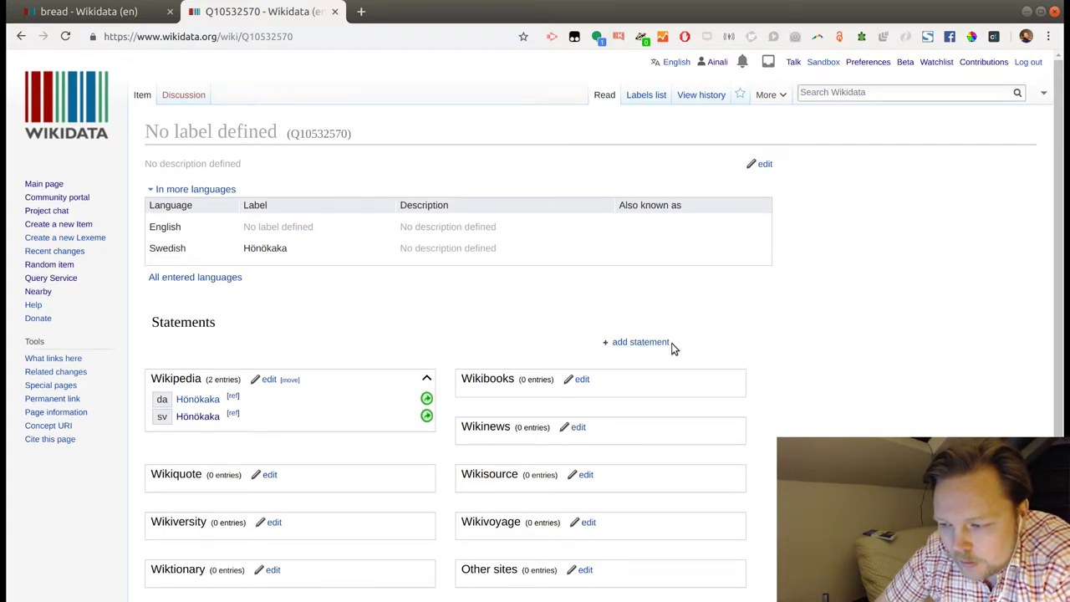
Add a subclass of statement with the value bread to the Hönökaka item and publish it.
click(635, 342)
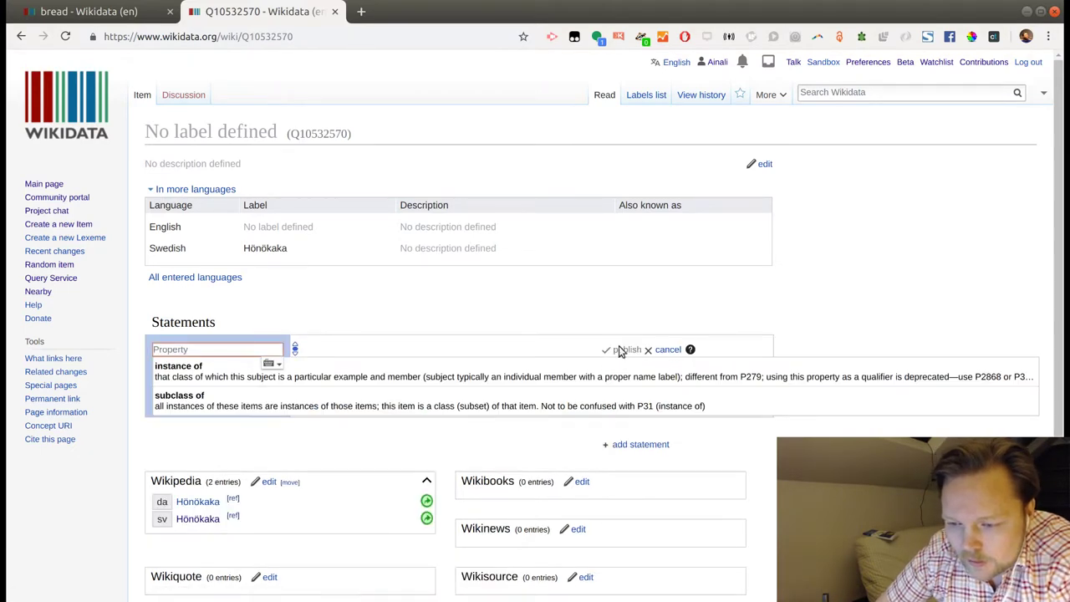
click(488, 406)
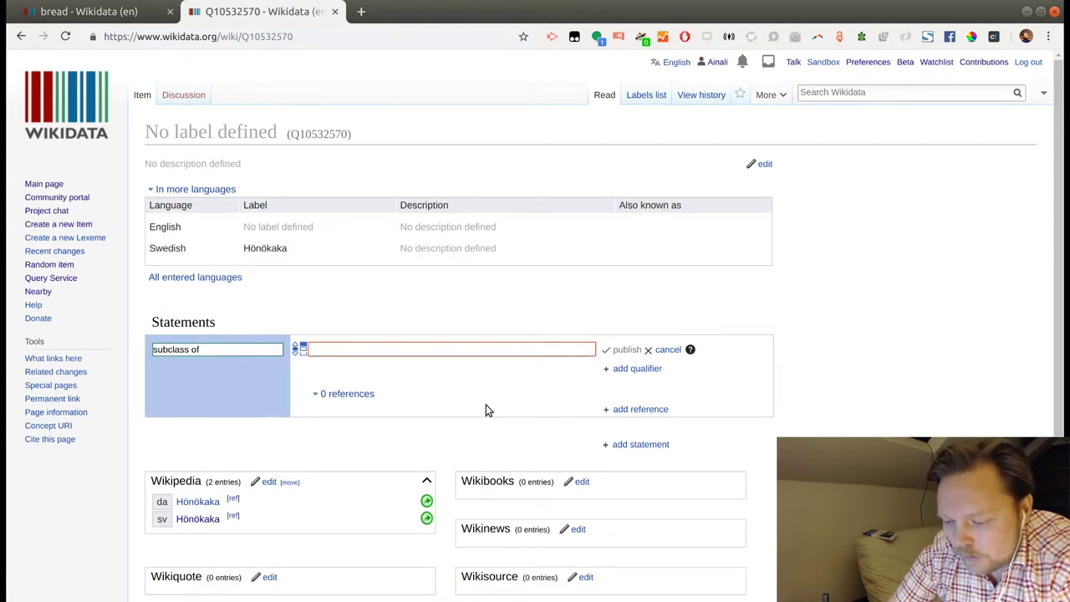
text(bread)
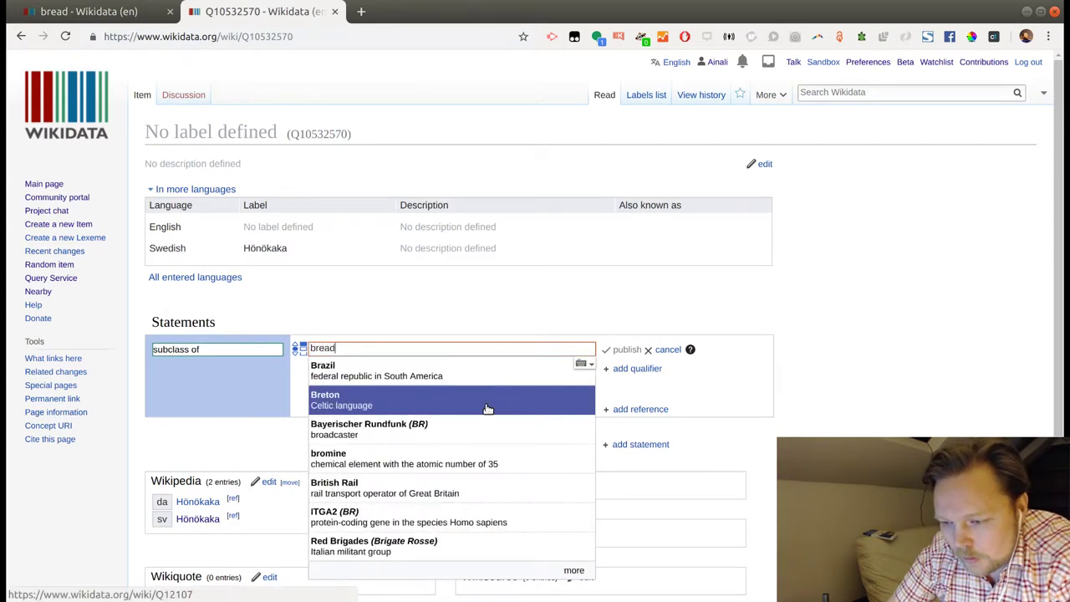
click(442, 376)
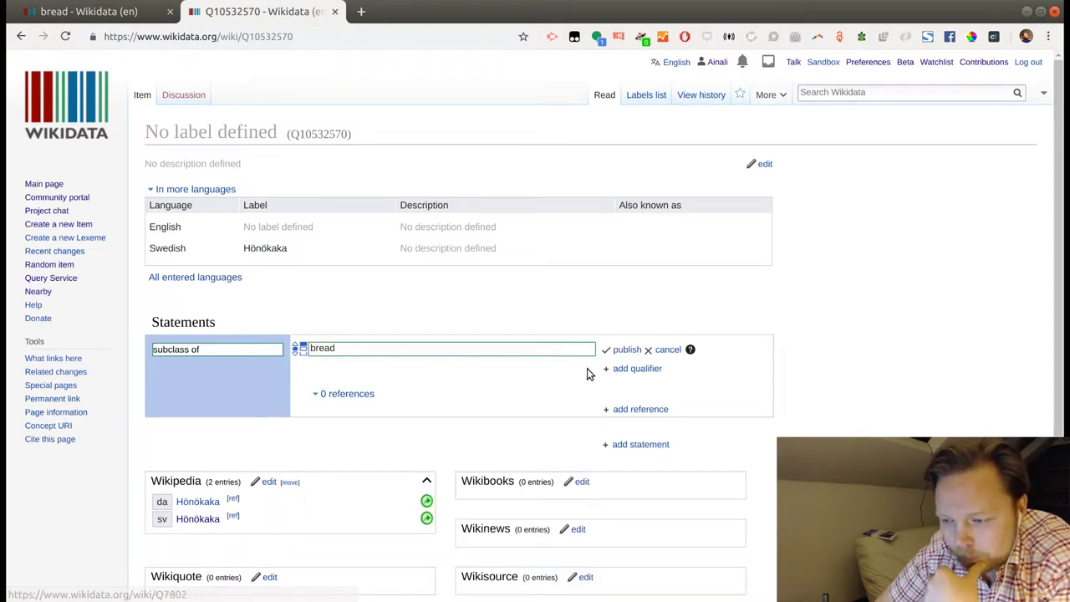
click(627, 350)
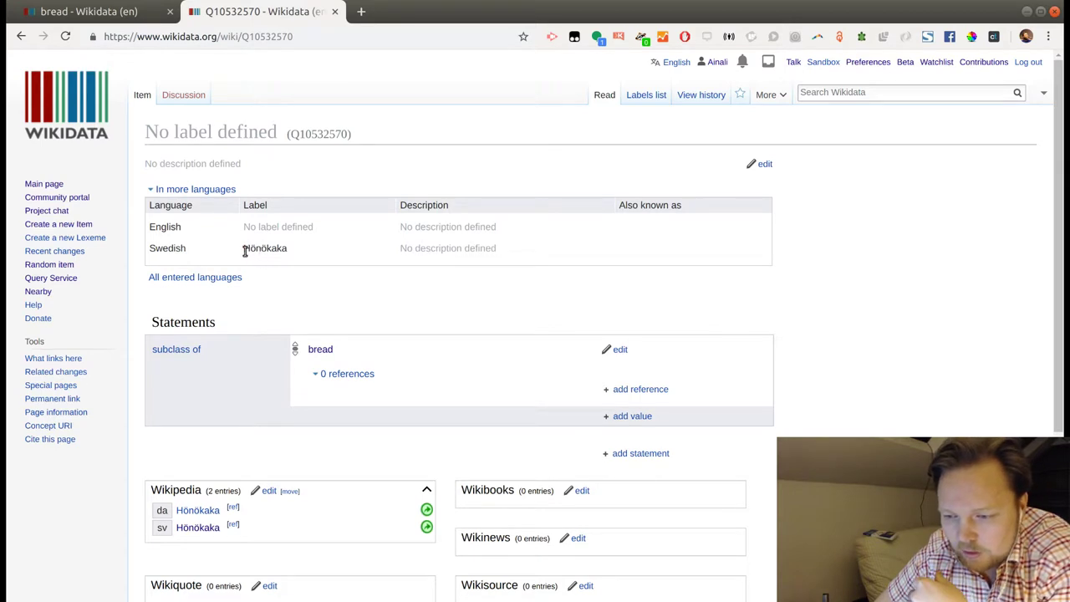
Start another statement on Hönökaka, and in a separate tab search for Hönö and open the item for the island in Sweden.
drag(245, 253, 259, 251)
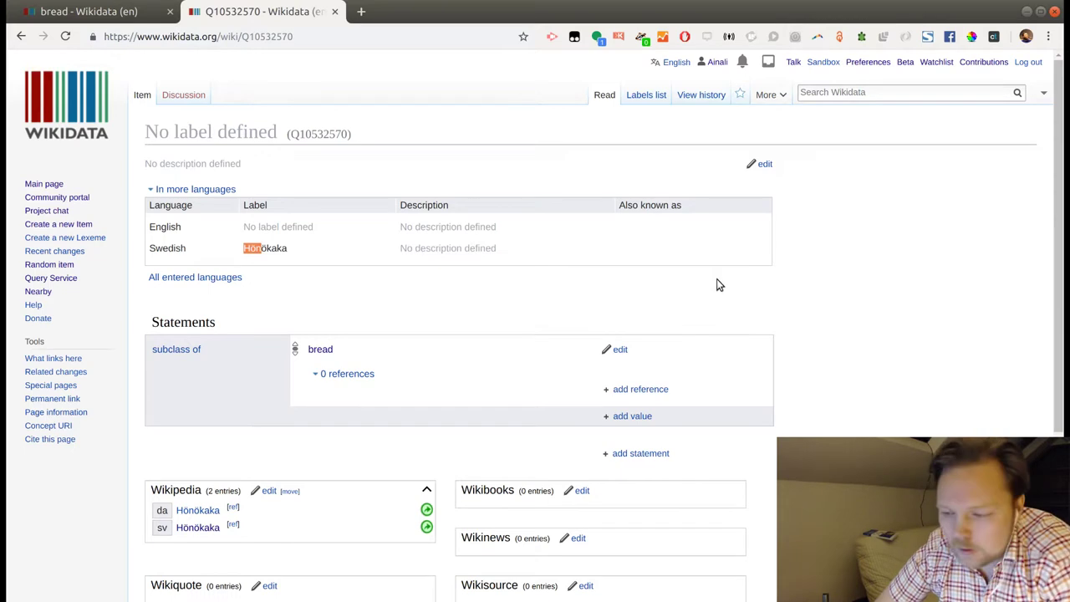
click(659, 454)
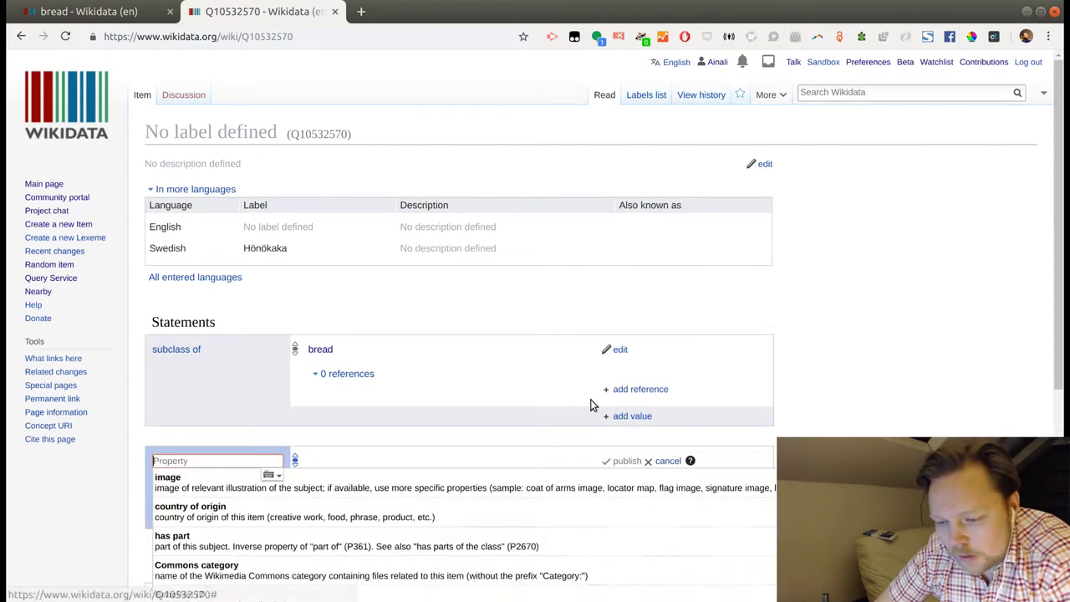
middle_click(323, 349)
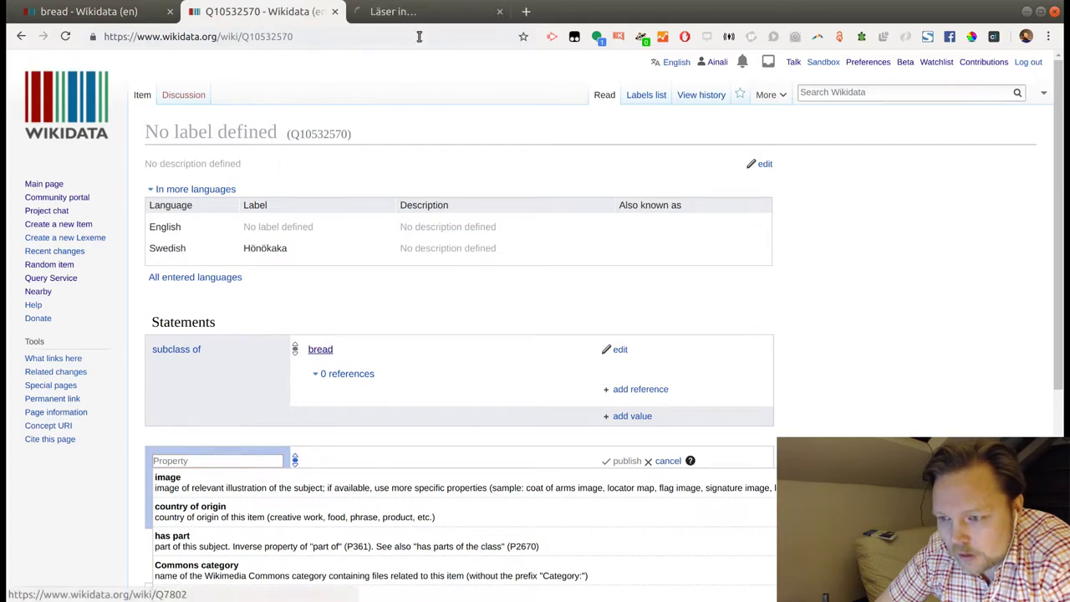
click(418, 11)
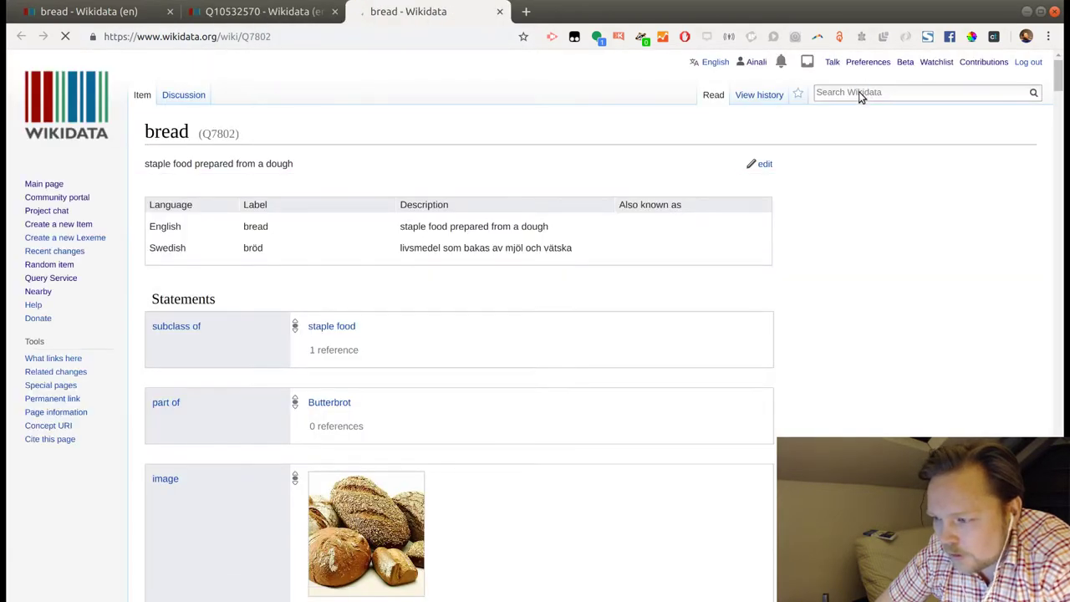
click(853, 92)
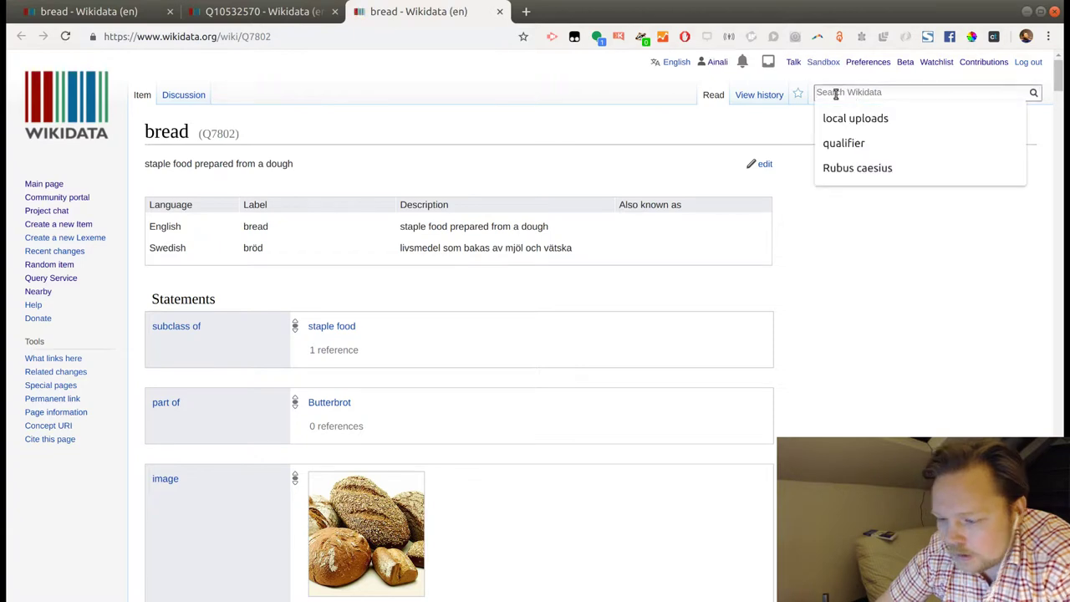
text(Hönö)
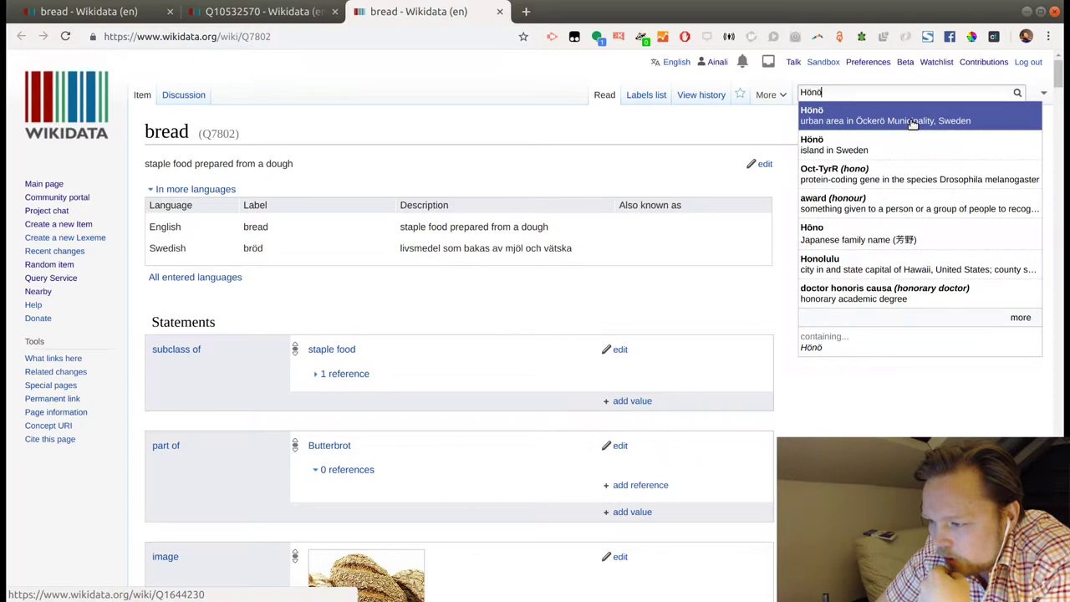
click(864, 143)
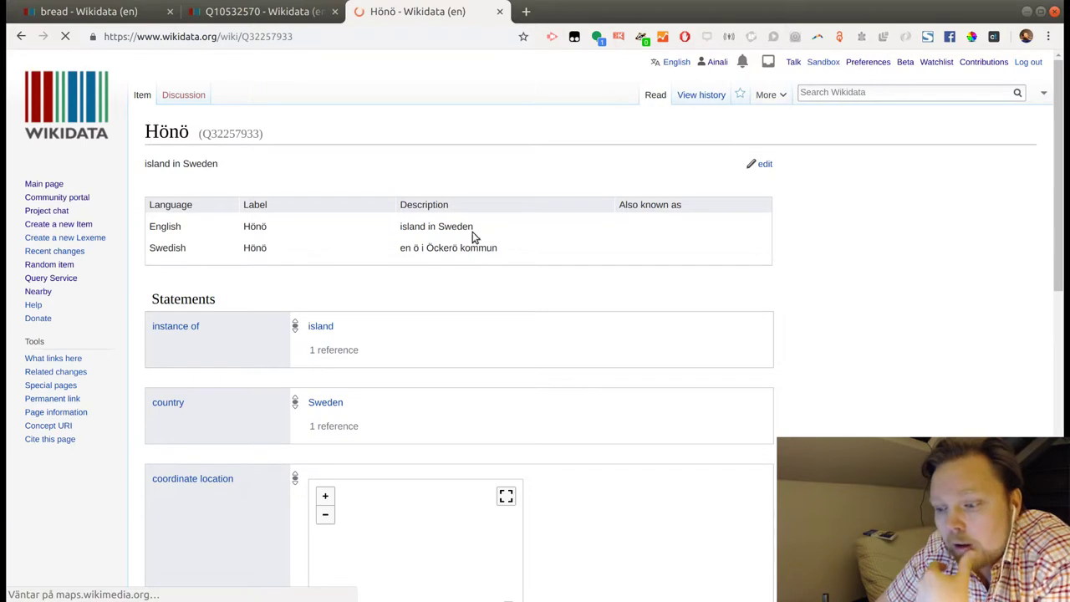
Check the Hönö island item's statements and copy its item ID, Q32257933.
scroll(512, 271, down, 5)
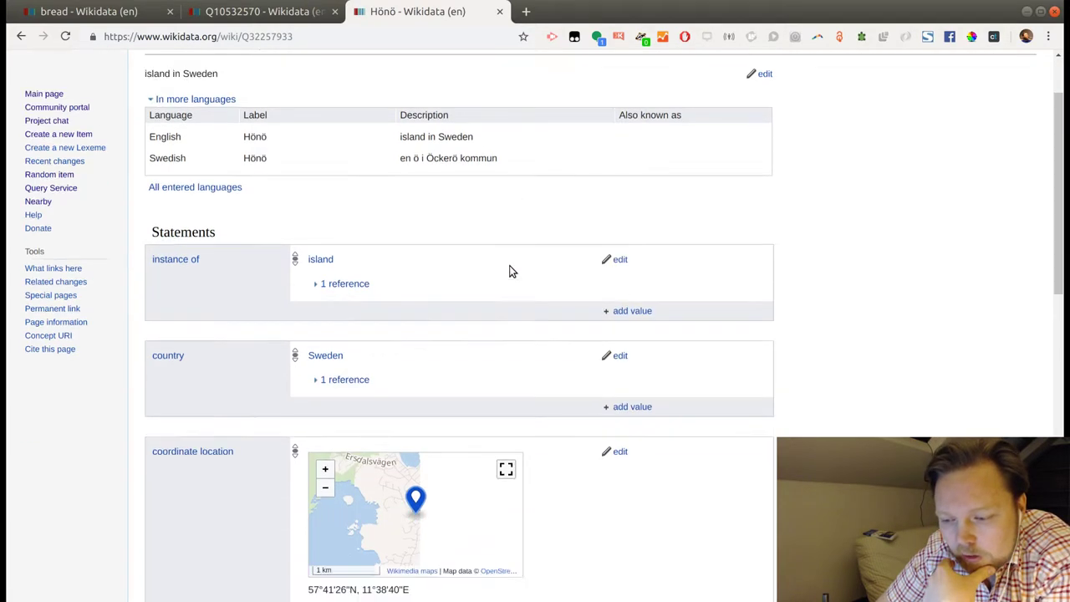
scroll(512, 272, down, 1)
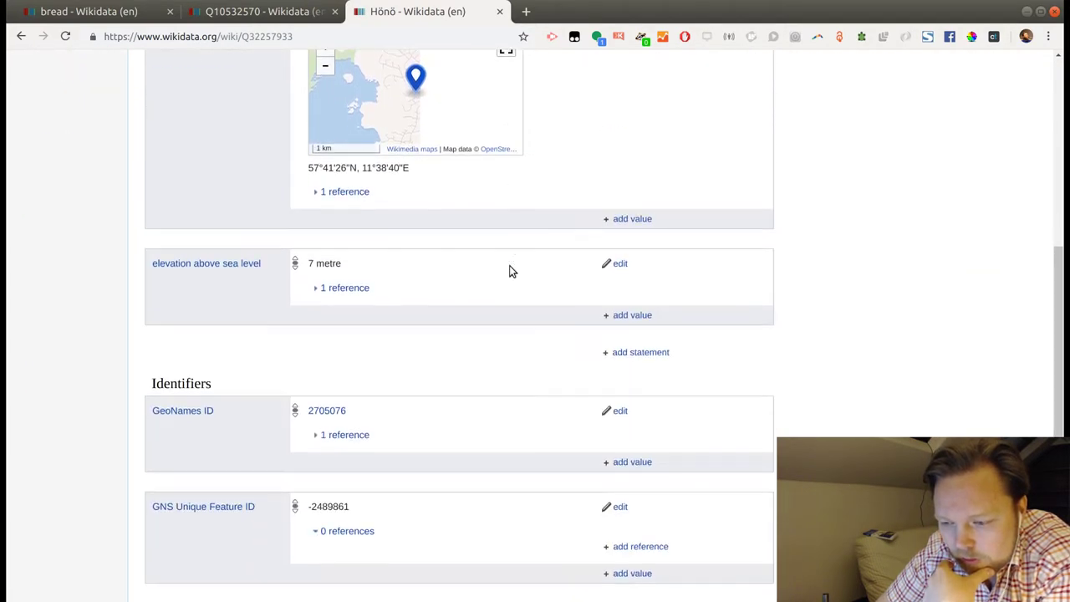
scroll(509, 268, up, 3)
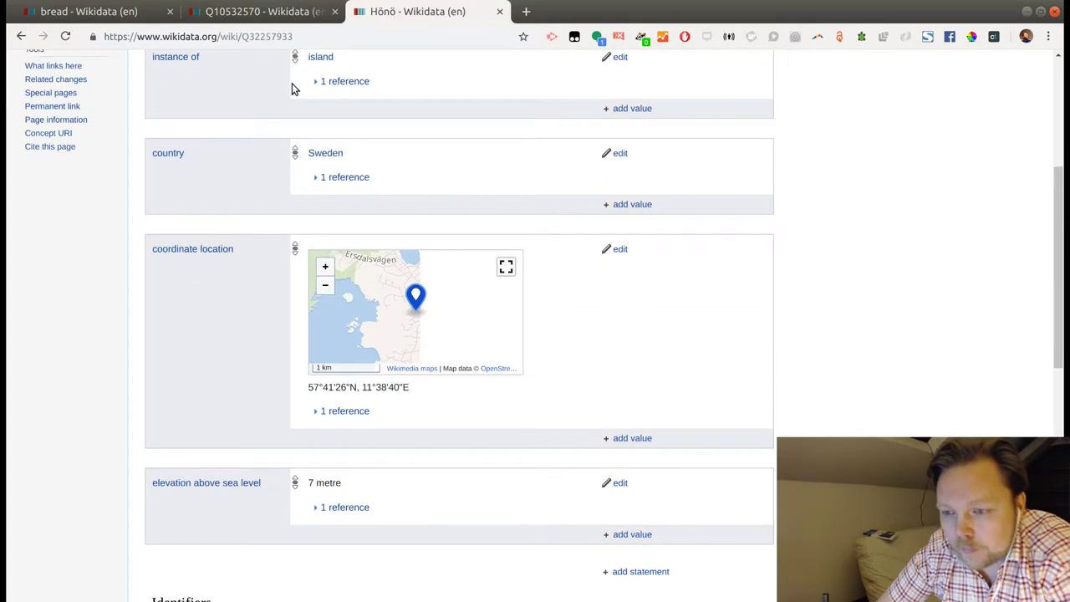
scroll(418, 117, up, 4)
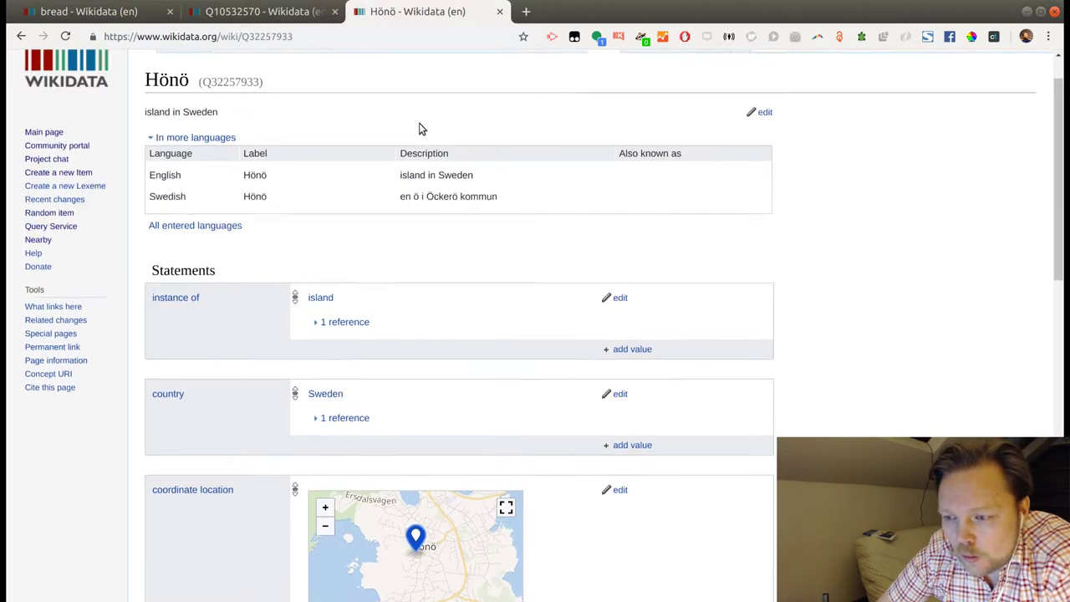
double_click(227, 132)
key(ctrl+c)
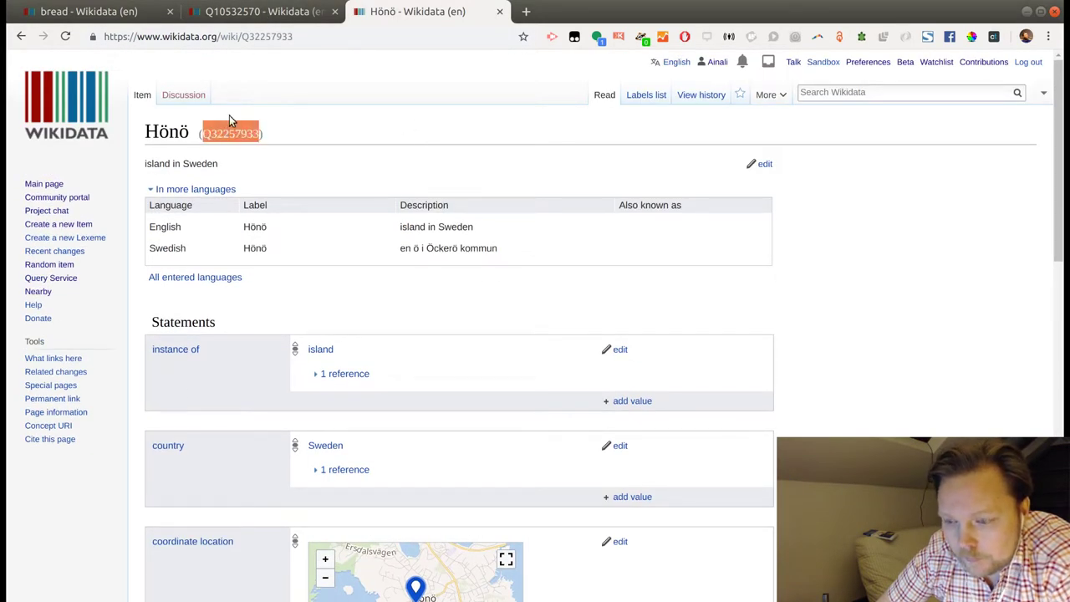
Back on the Hönökaka item, fill in the open statement as country of origin Sweden, the Northern European monarchy, and publish it.
click(243, 25)
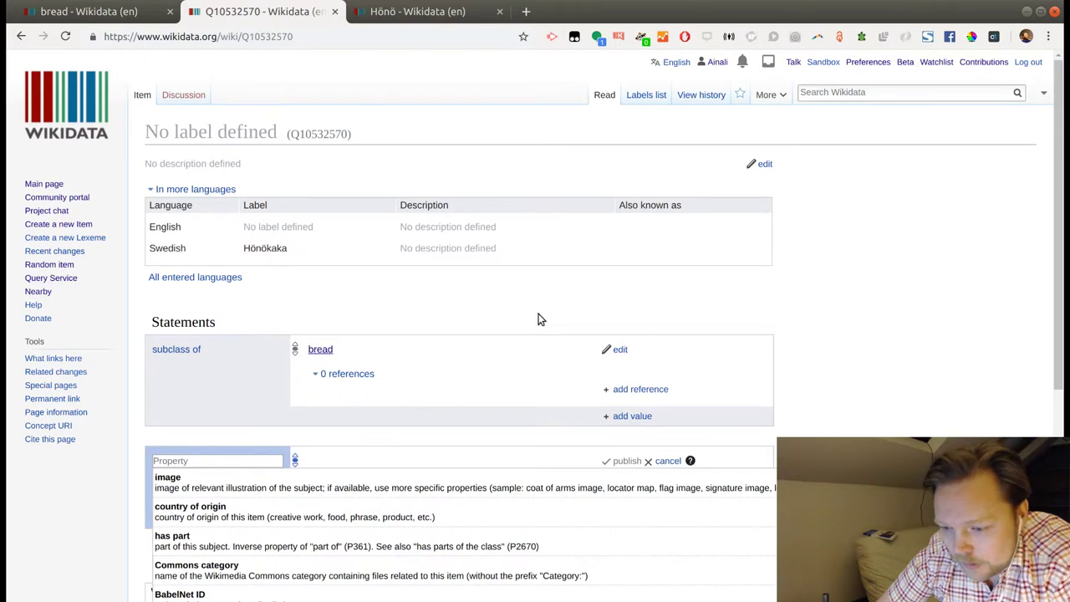
scroll(538, 320, down, 3)
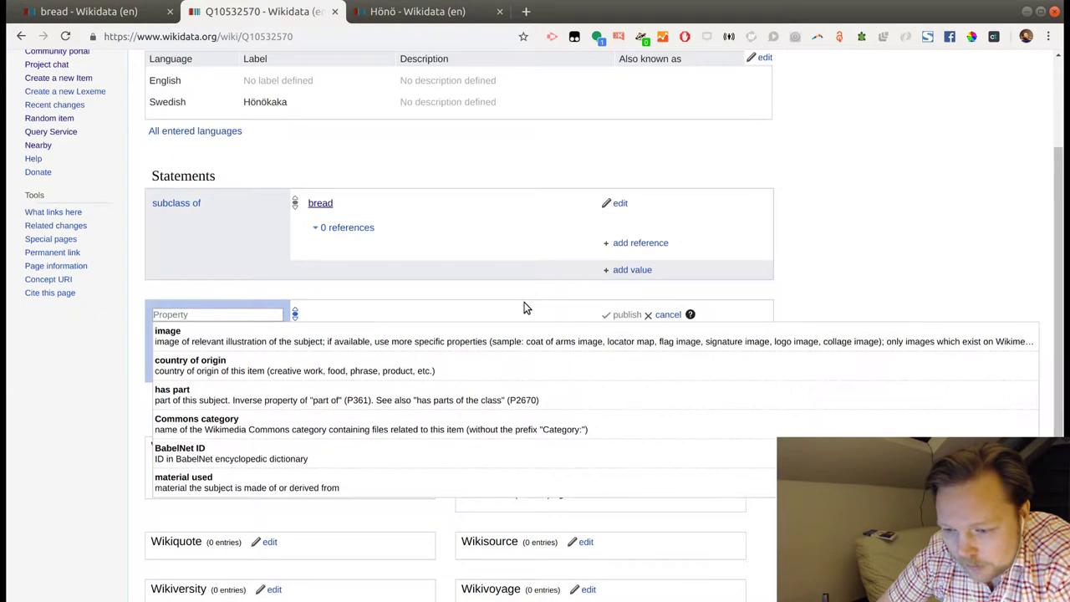
click(427, 369)
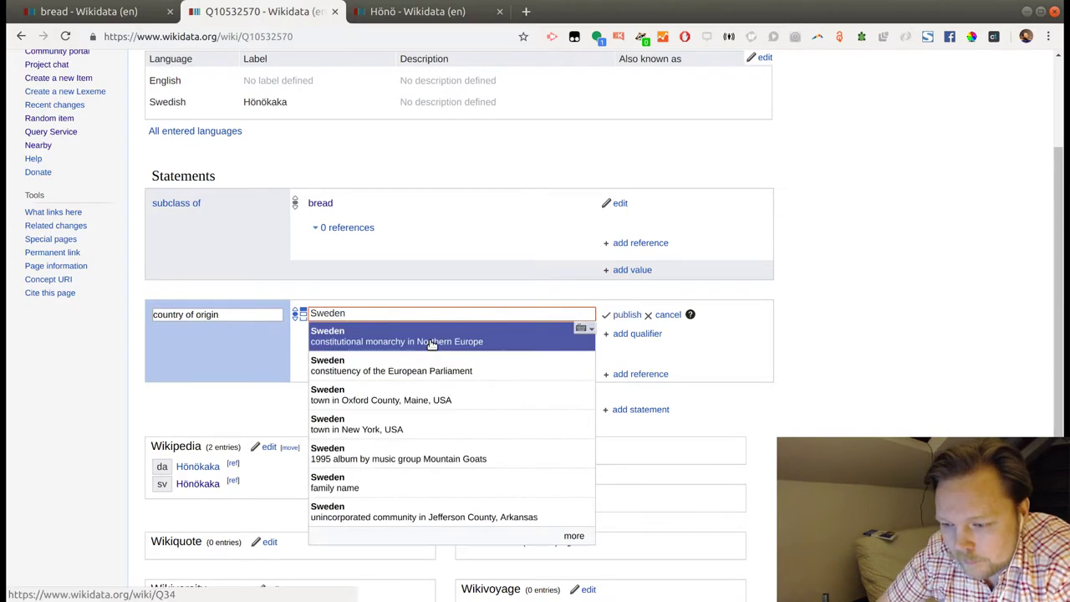
click(430, 346)
click(629, 315)
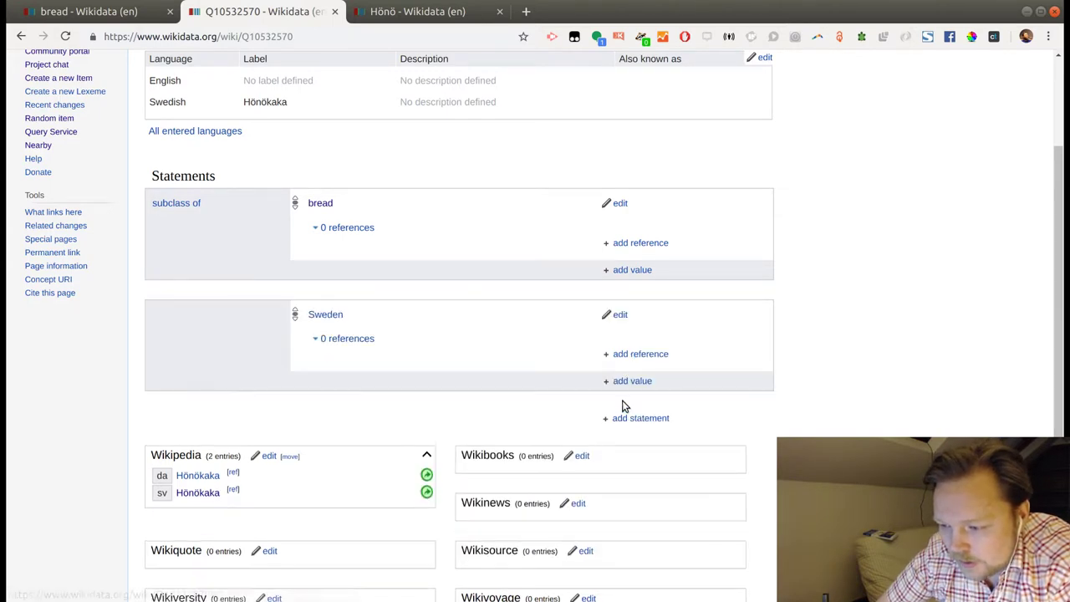
Add a named after statement to Hönökaka using the copied ID Q32257933 for Hönö island, and publish it.
click(625, 418)
text(na)
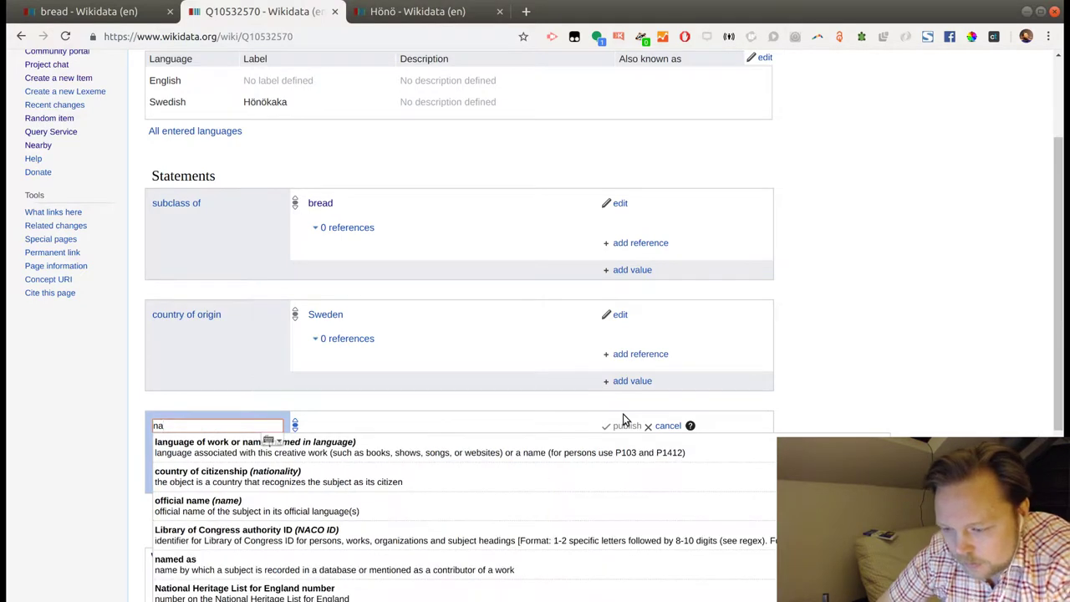
text(m)
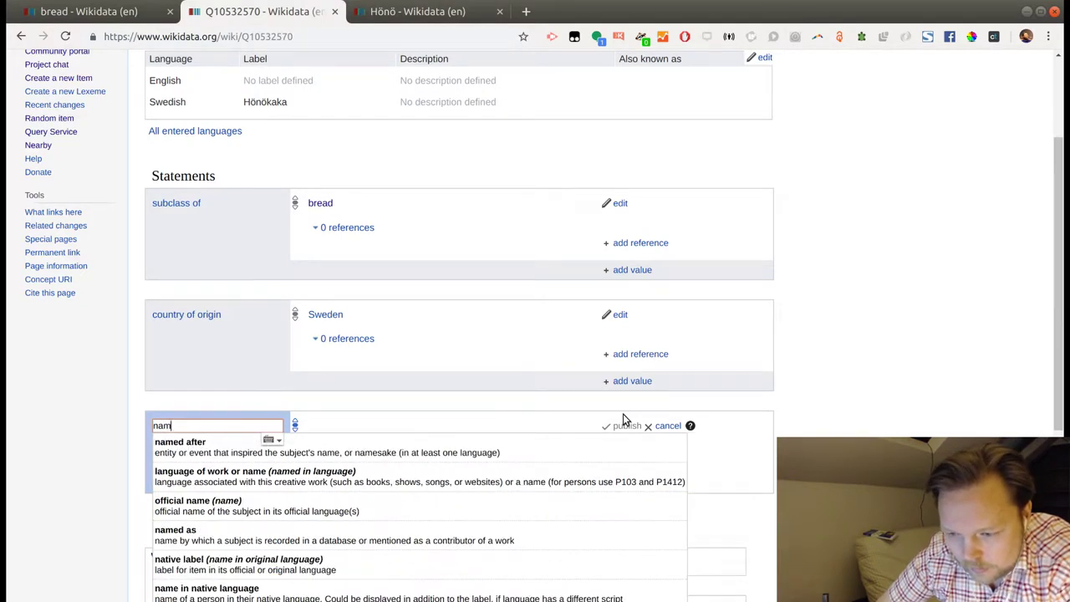
click(468, 446)
key(ctrl+v)
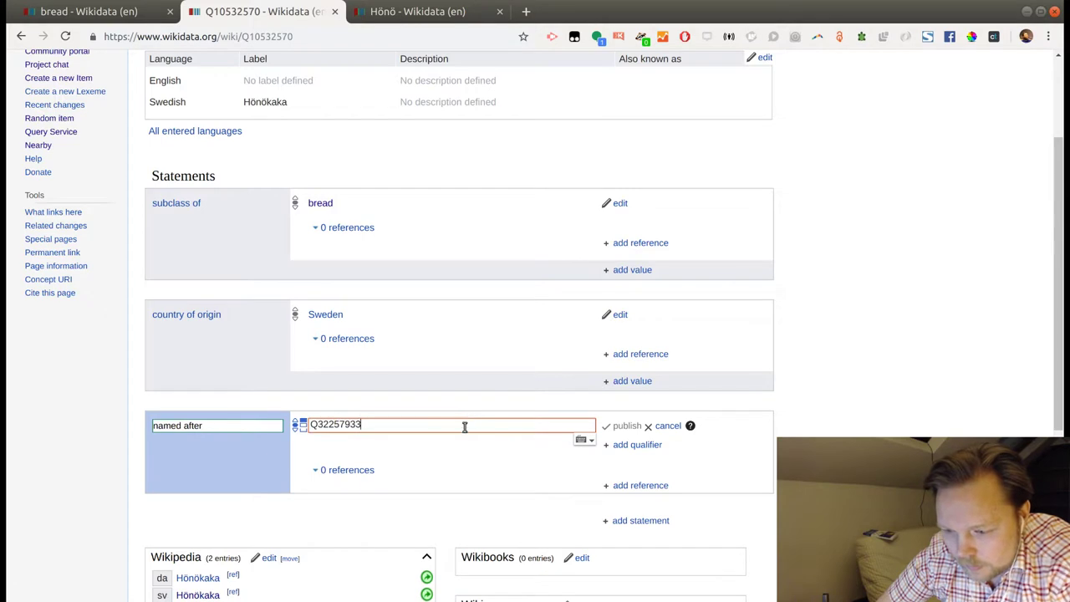
click(440, 445)
click(624, 428)
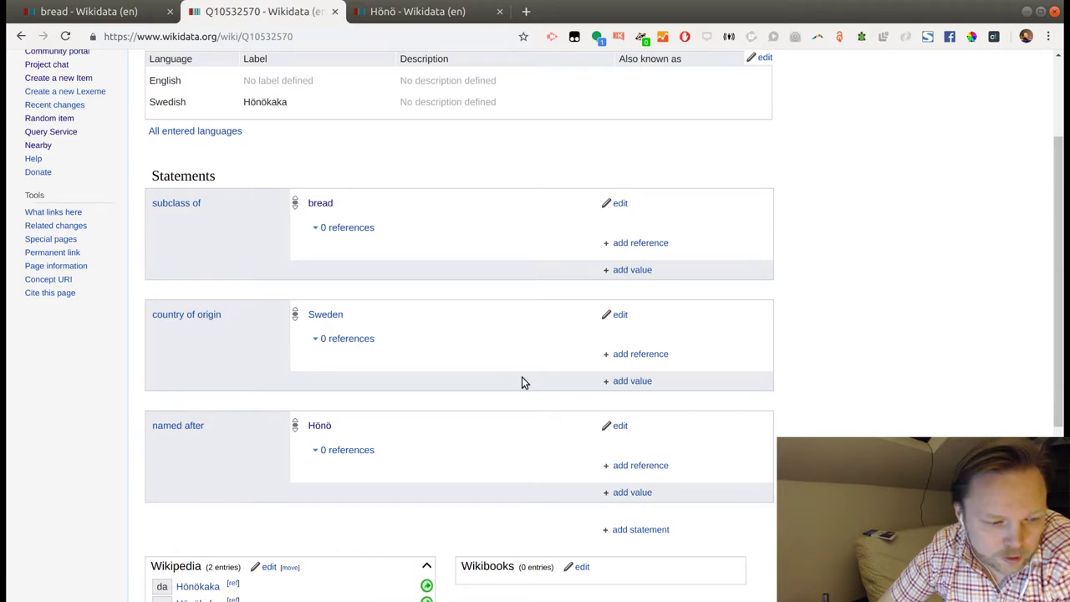
Add a material used statement with the value wheat flour to Hönökaka and publish it.
scroll(522, 376, down, 2)
click(633, 457)
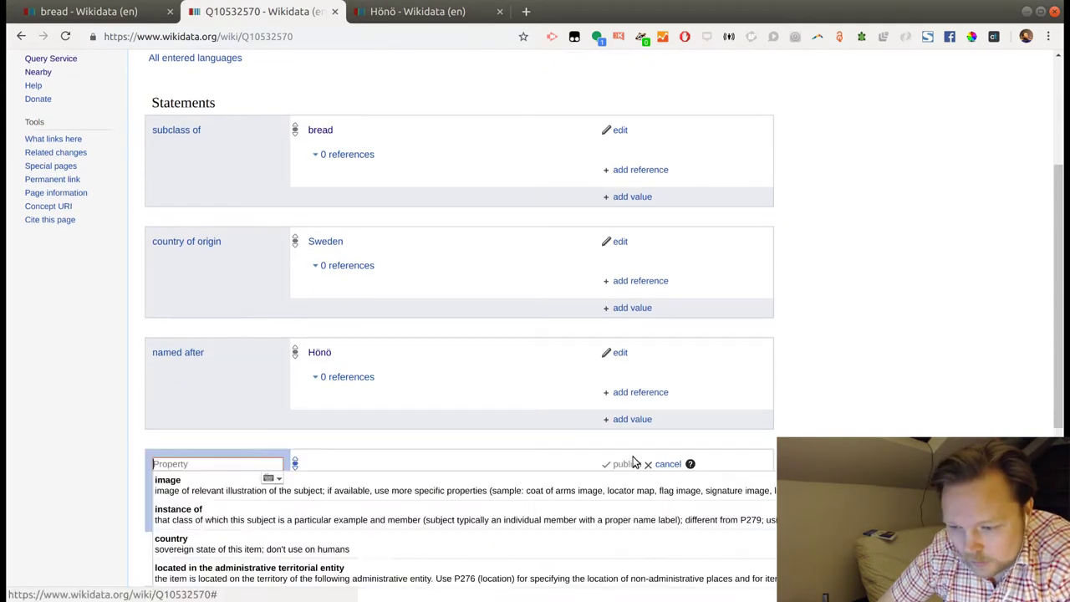
text(ma)
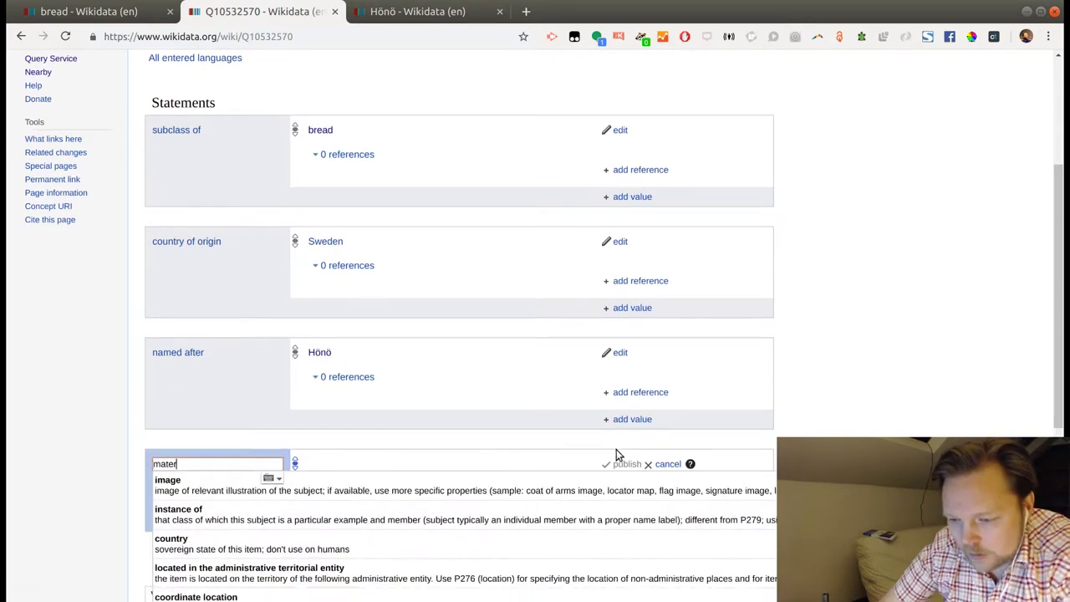
text(ter)
click(454, 476)
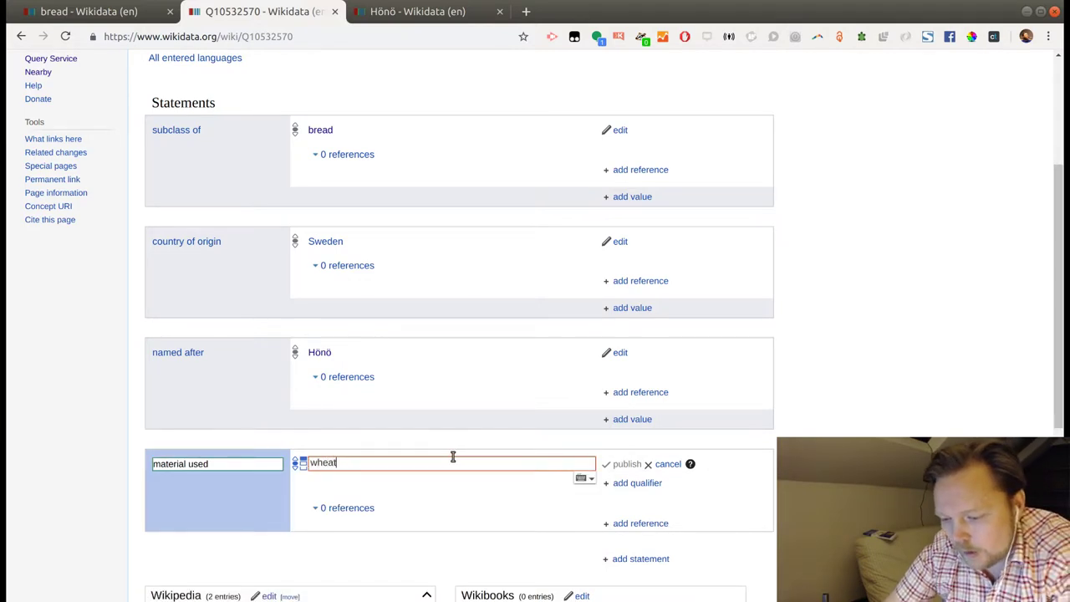
text(wheat flour)
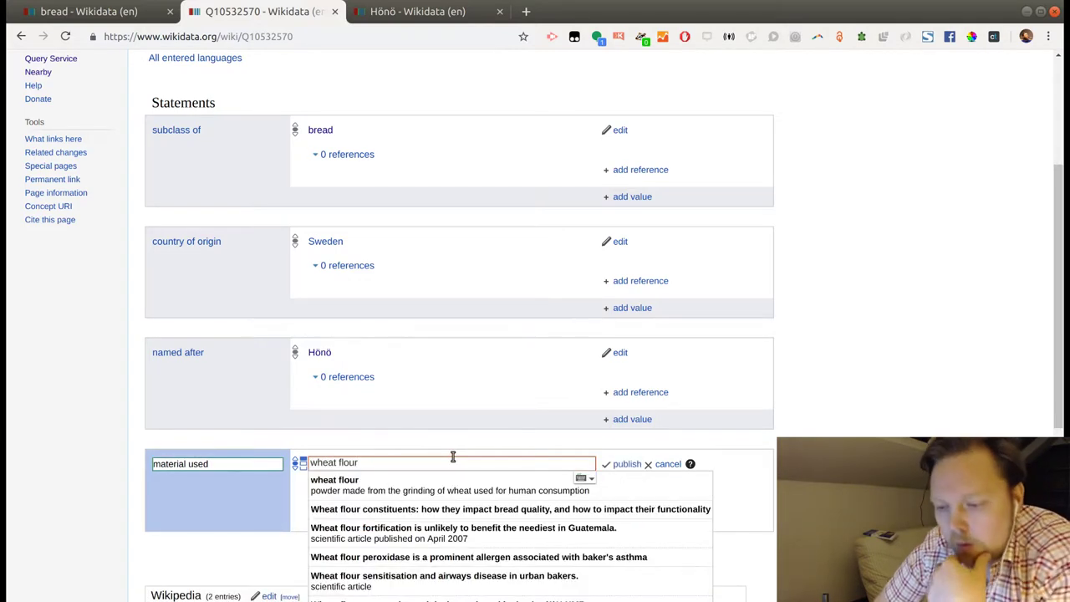
click(436, 476)
click(627, 466)
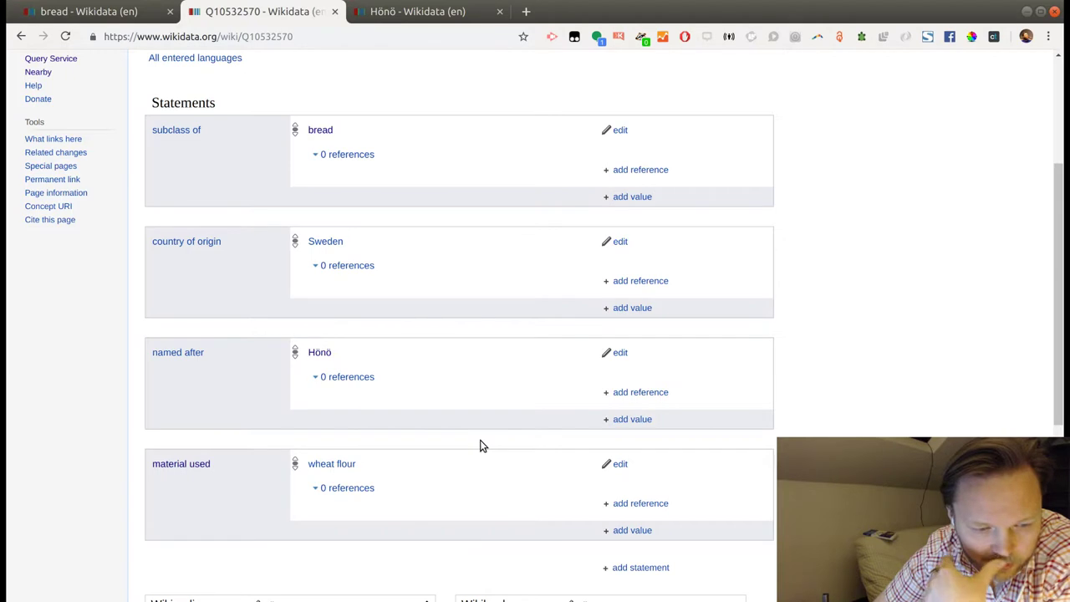
Start a second material used value with yeast, open the baker's yeast and fungi group yeast suggestions separately, and close the Hönö item.
scroll(481, 446, down, 2)
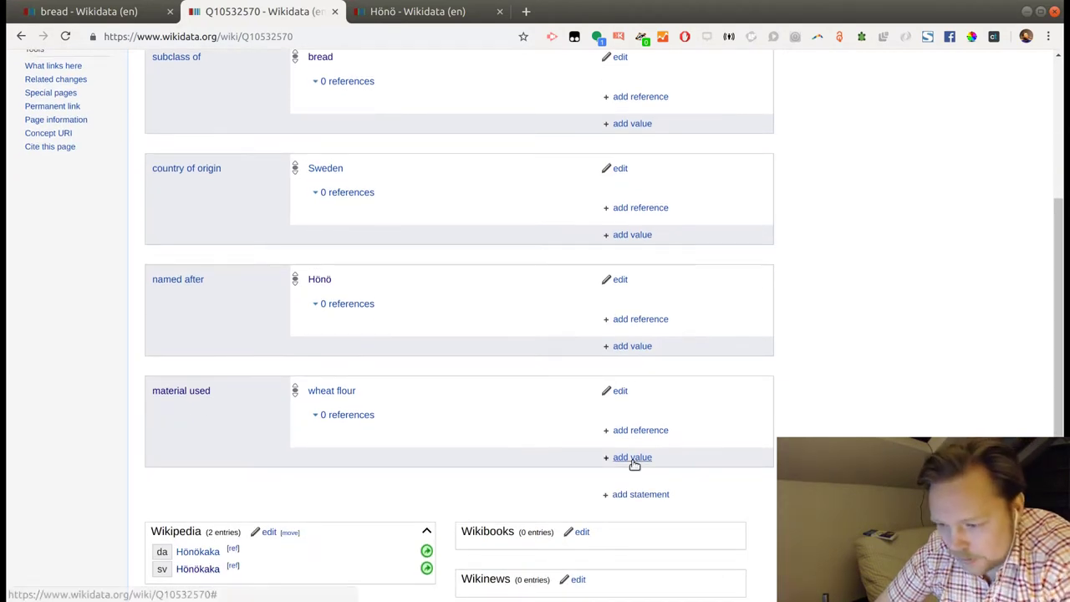
click(633, 459)
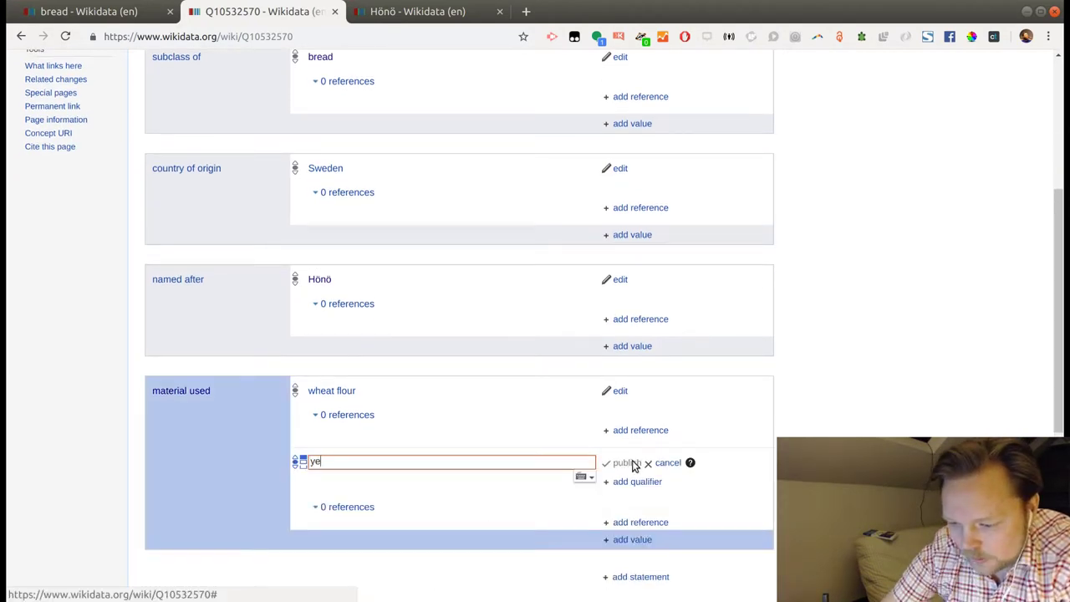
text(yeast)
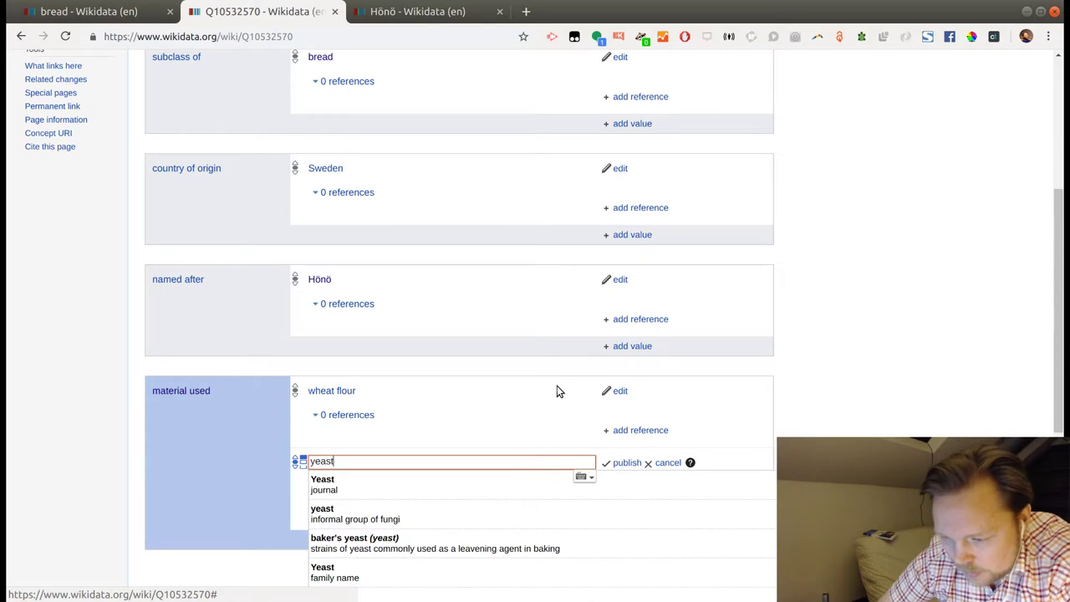
scroll(554, 382, down, 1)
scroll(554, 382, down, 1)
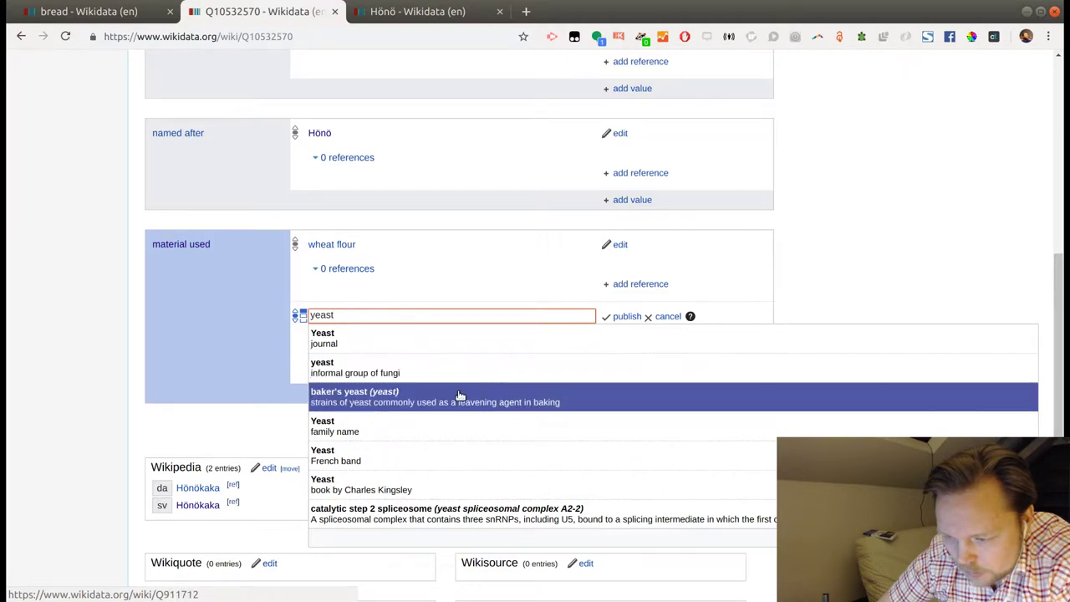
middle_click(426, 401)
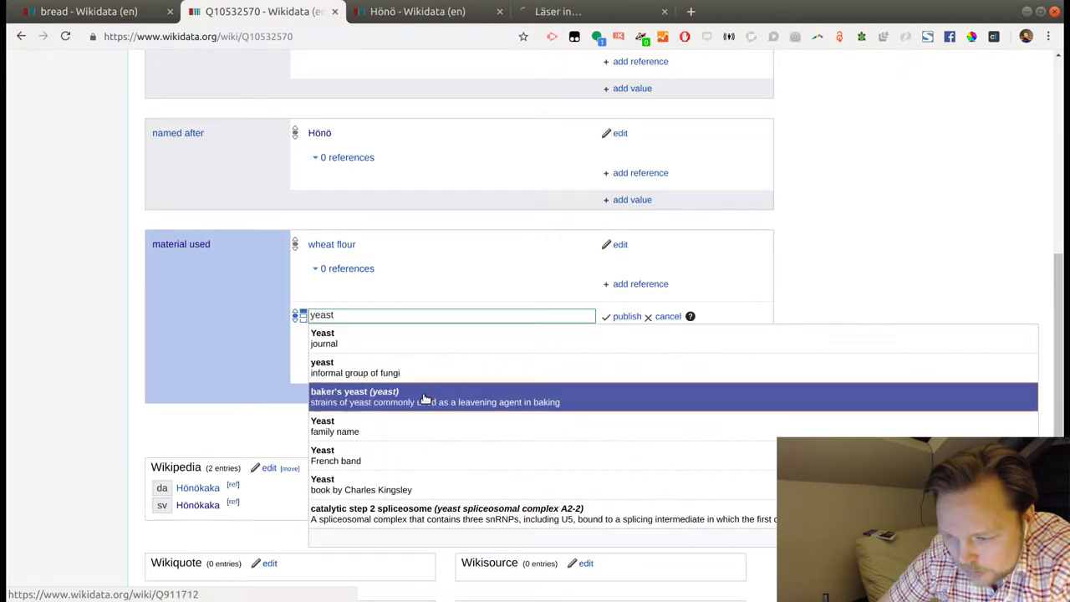
middle_click(408, 375)
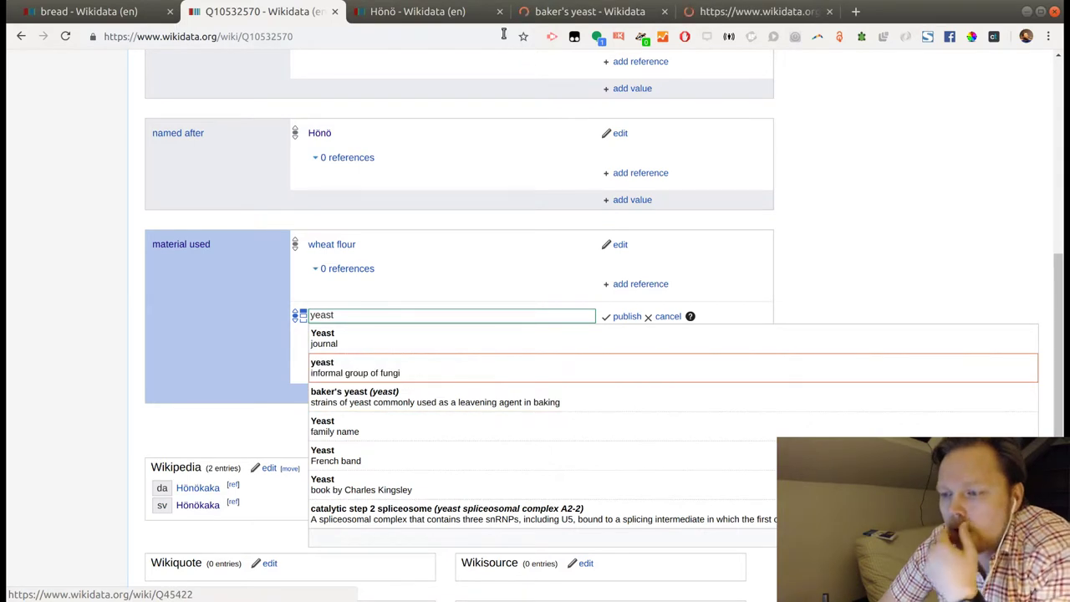
middle_click(463, 12)
click(462, 12)
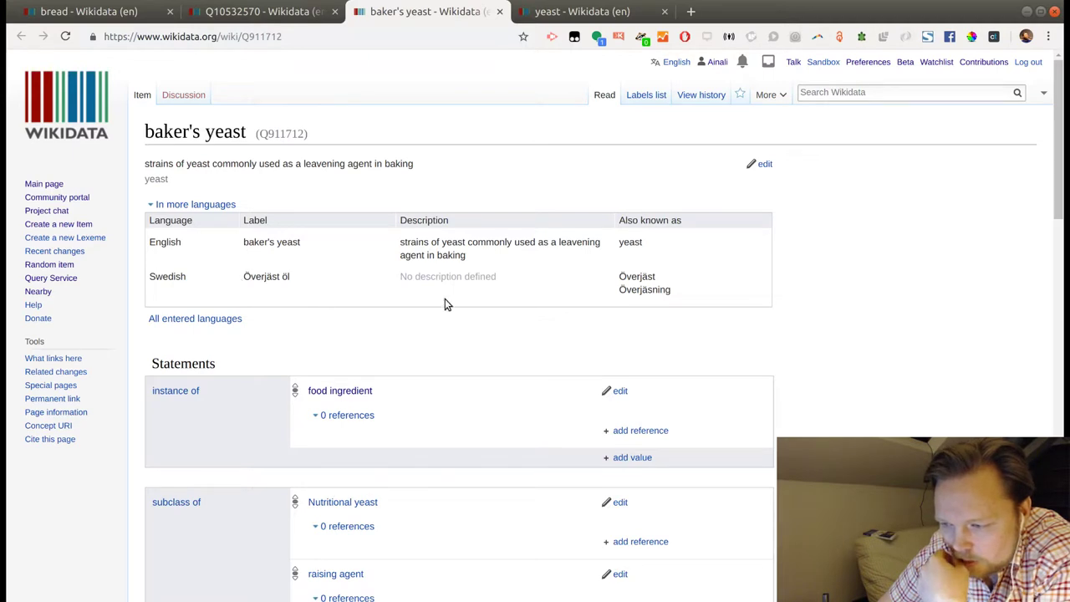
Examine the baker's yeast item's Swedish label, statements, image, identifiers and Wikipedia links to judge whether it fits as the ingredient.
drag(293, 285, 261, 279)
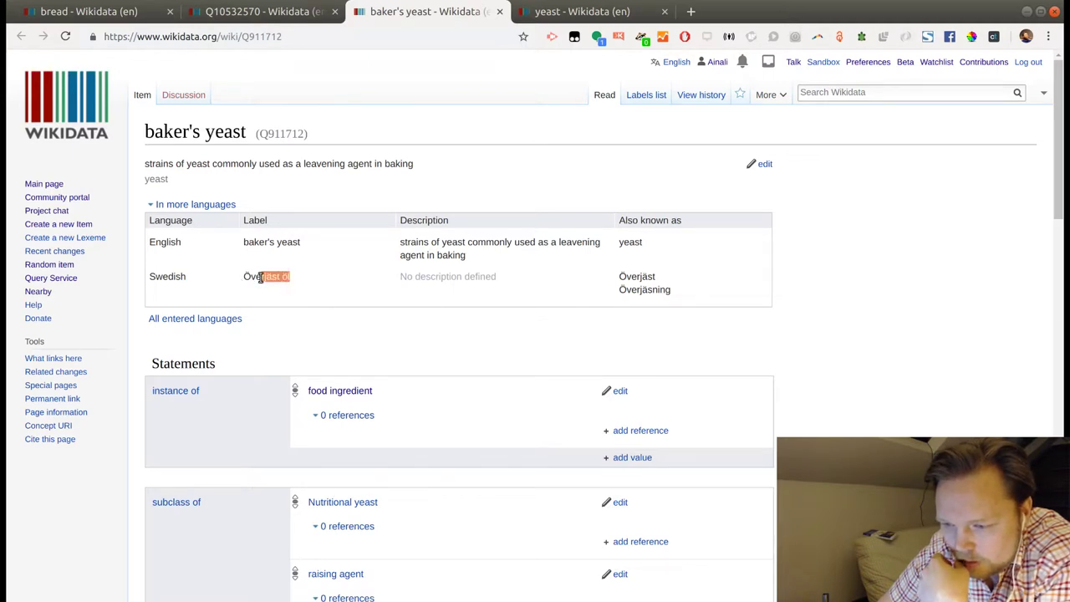
scroll(327, 334, down, 1)
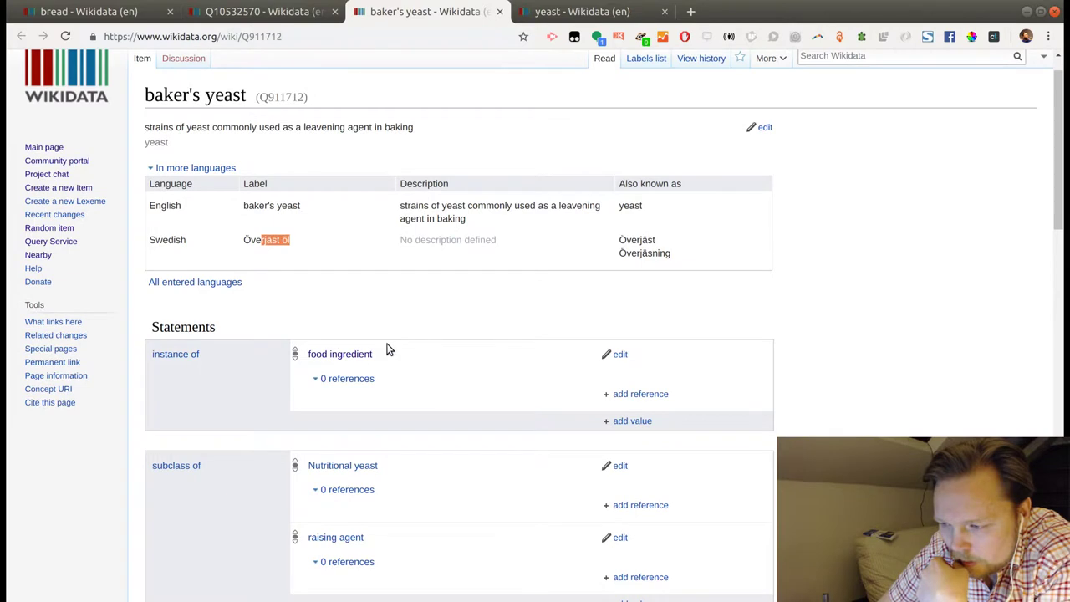
scroll(387, 350, down, 2)
scroll(395, 350, down, 2)
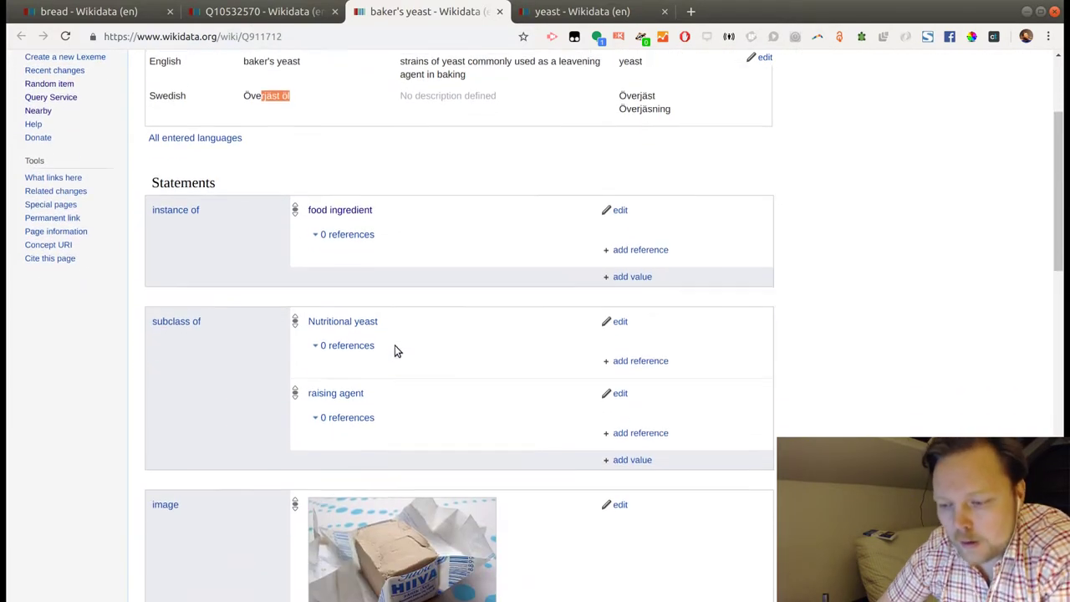
scroll(394, 352, down, 2)
scroll(510, 380, down, 4)
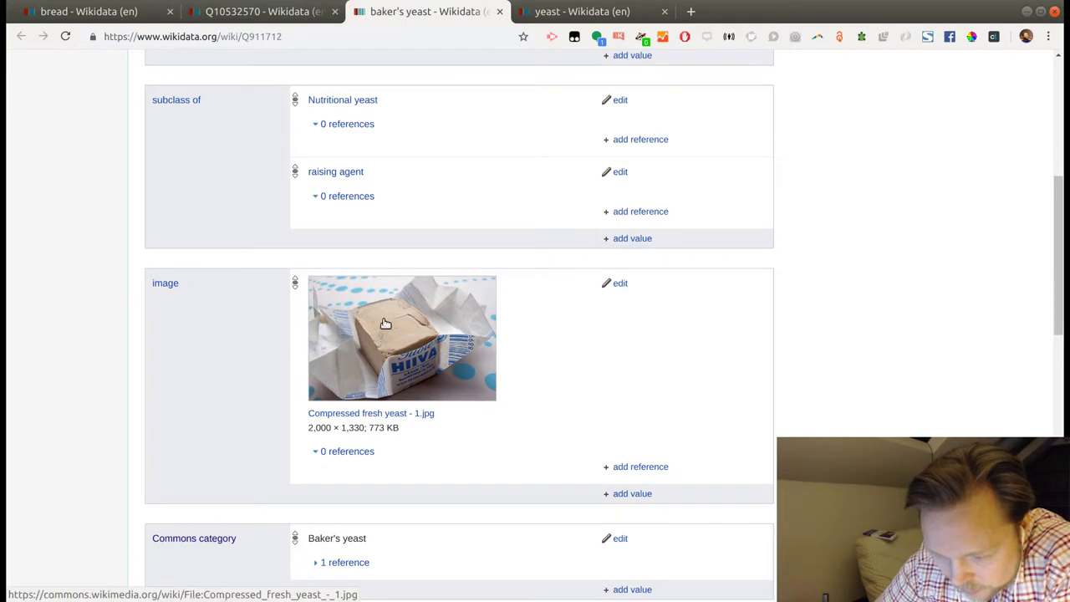
scroll(386, 323, down, 6)
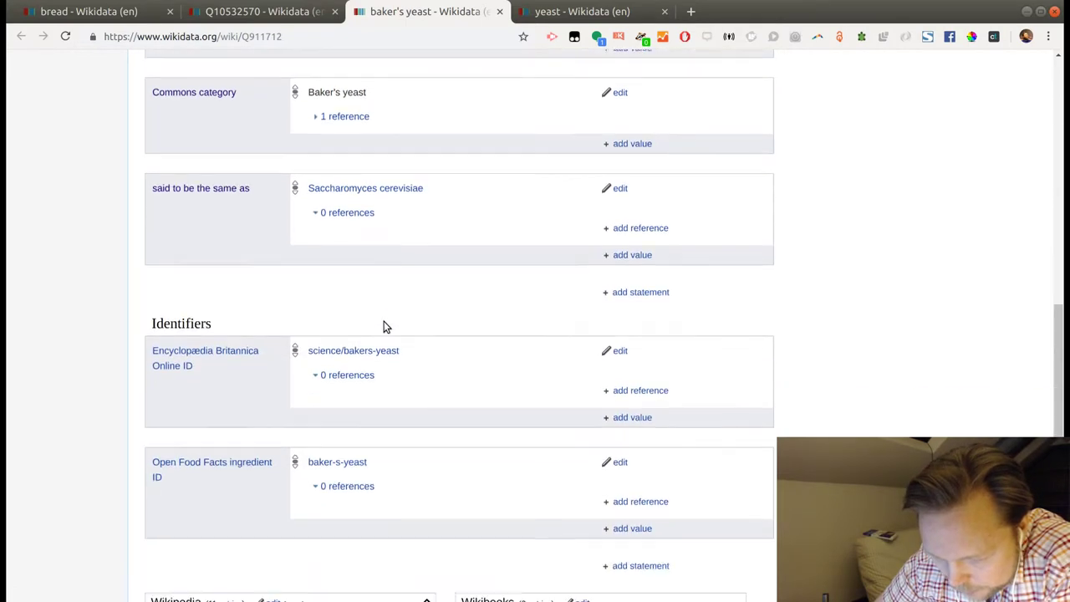
scroll(384, 326, down, 3)
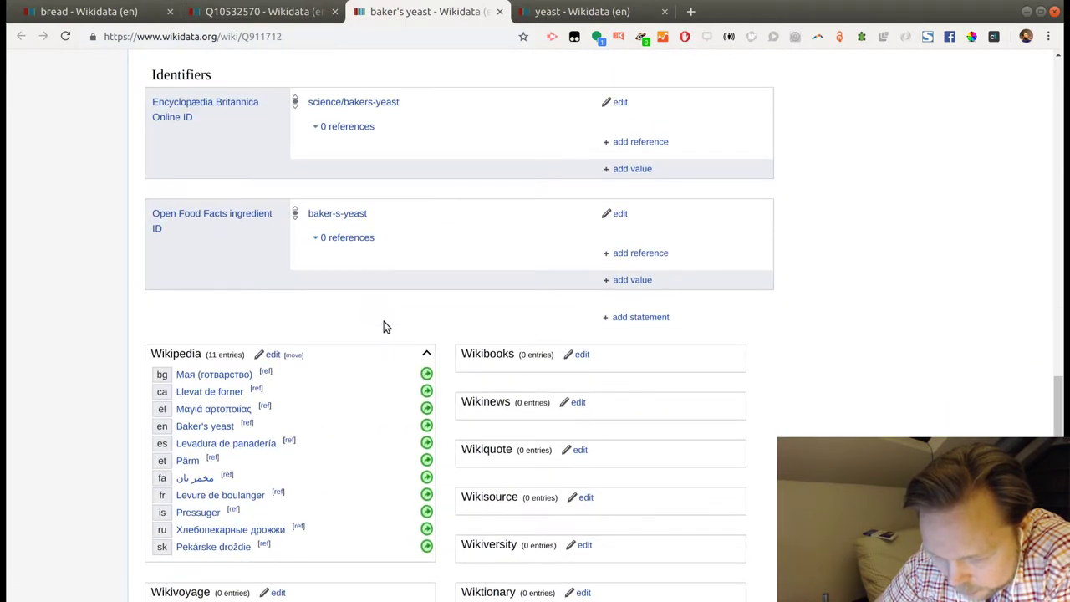
scroll(384, 326, up, 11)
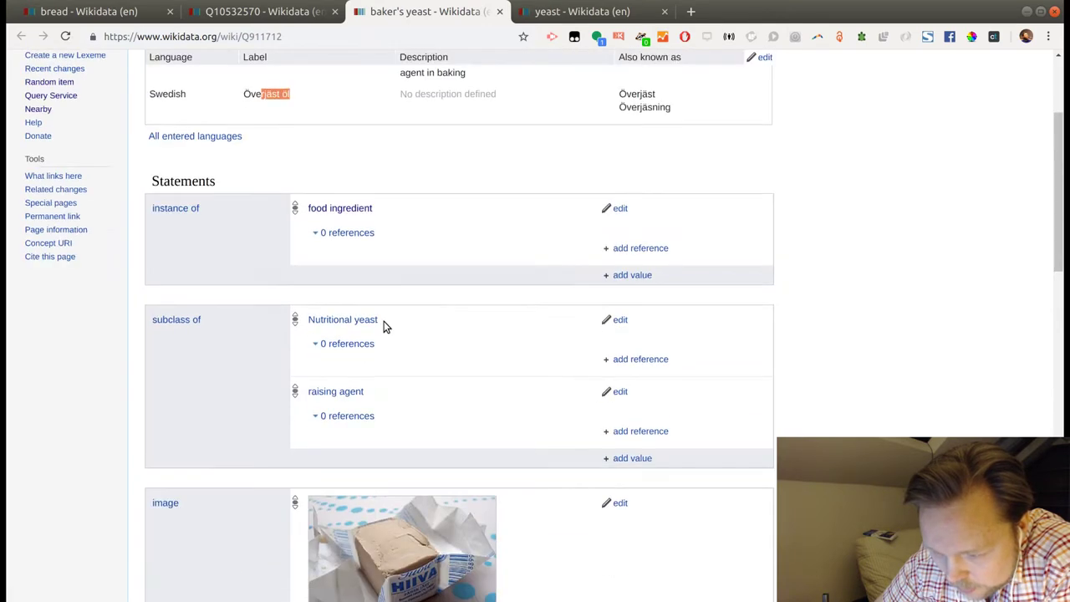
scroll(384, 326, up, 2)
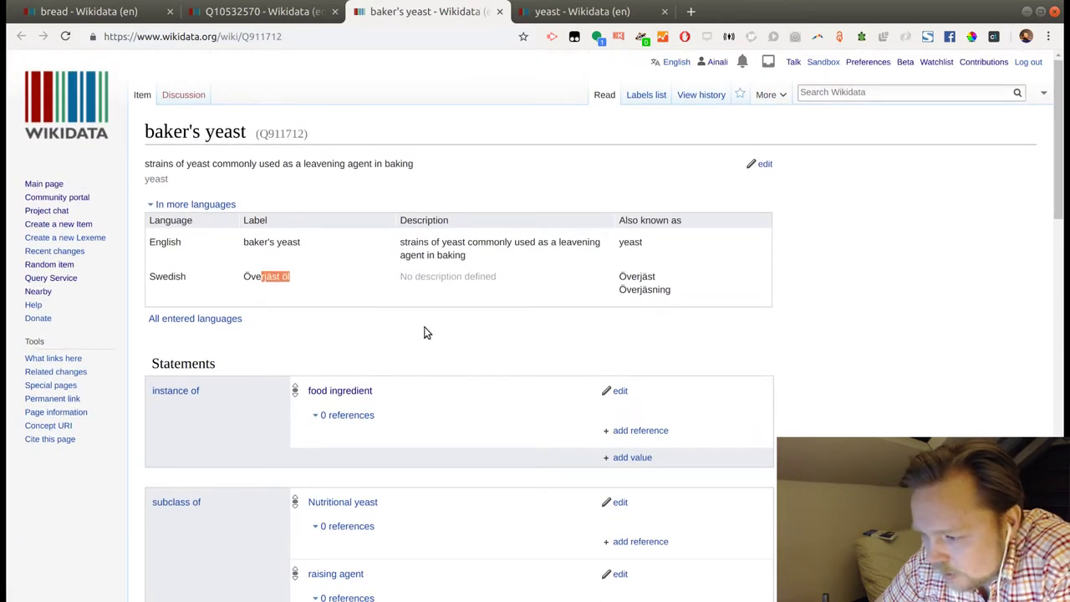
Open the revision history of the baker's yeast item and search it for över to trace the Swedish label.
click(704, 97)
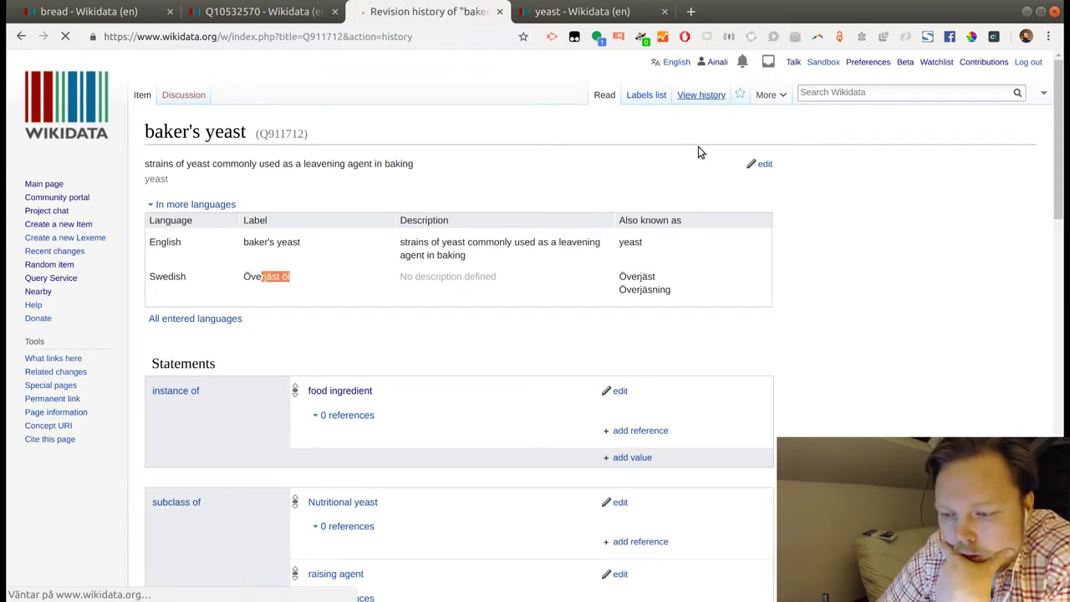
scroll(701, 152, down, 2)
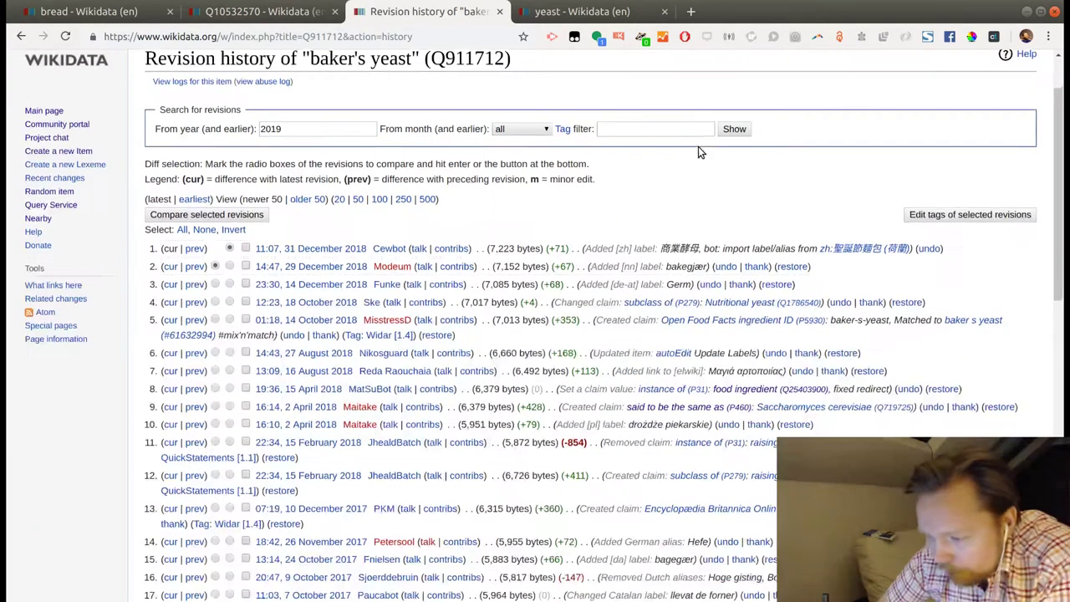
scroll(701, 153, down, 3)
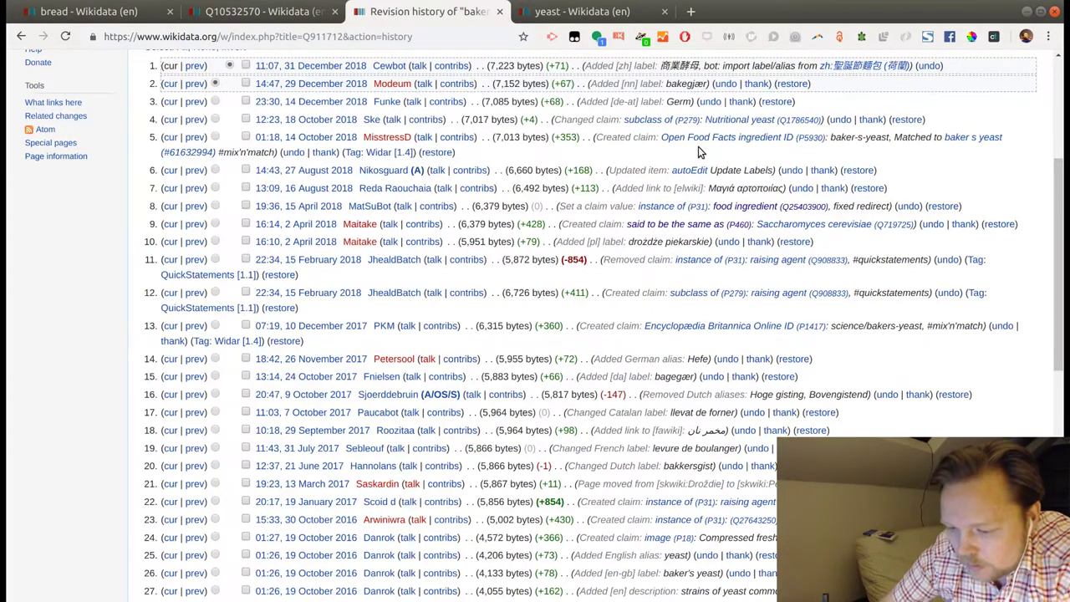
key(ctrl+f)
text(över)
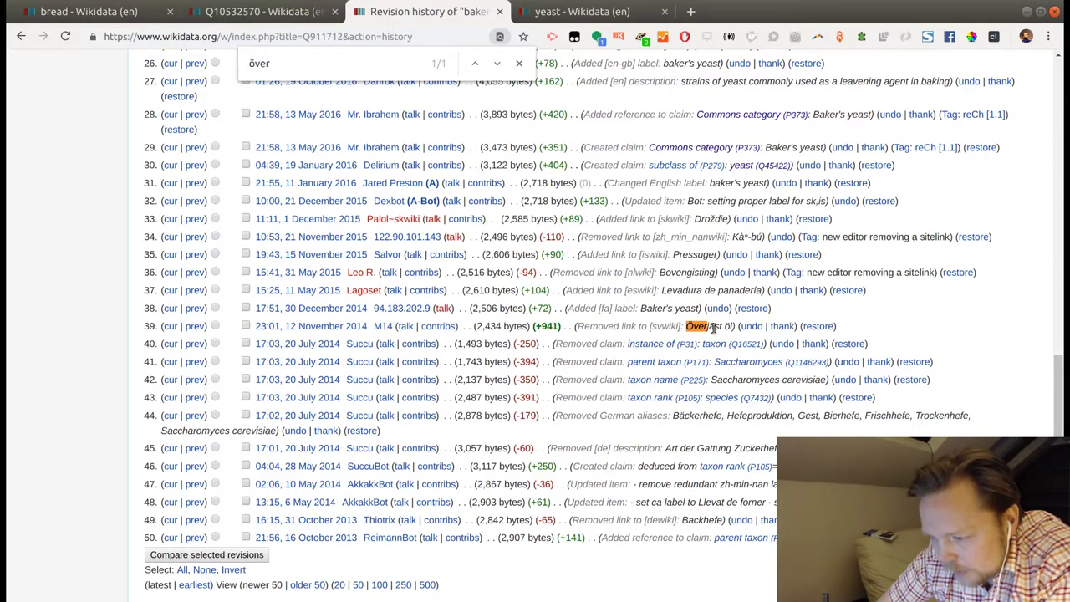
scroll(714, 329, up, 1)
scroll(713, 331, down, 2)
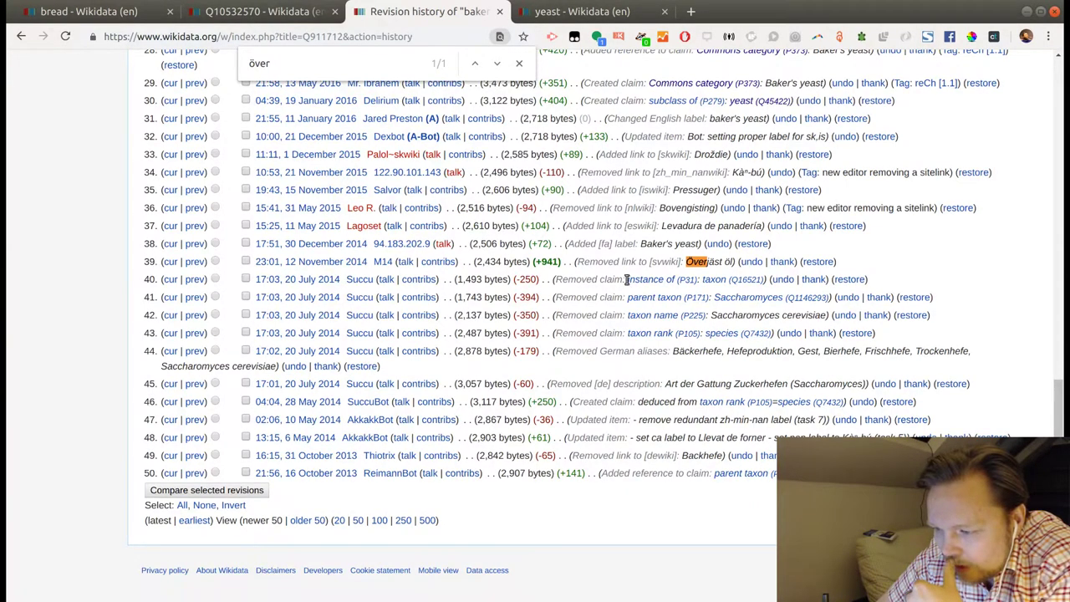
scroll(621, 336, up, 2)
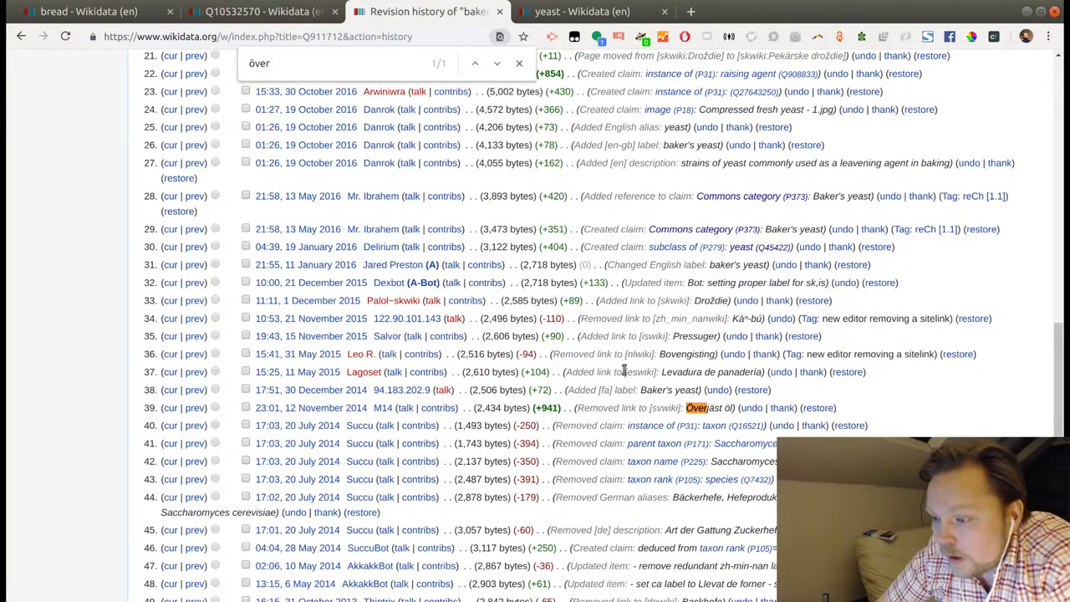
scroll(627, 366, up, 3)
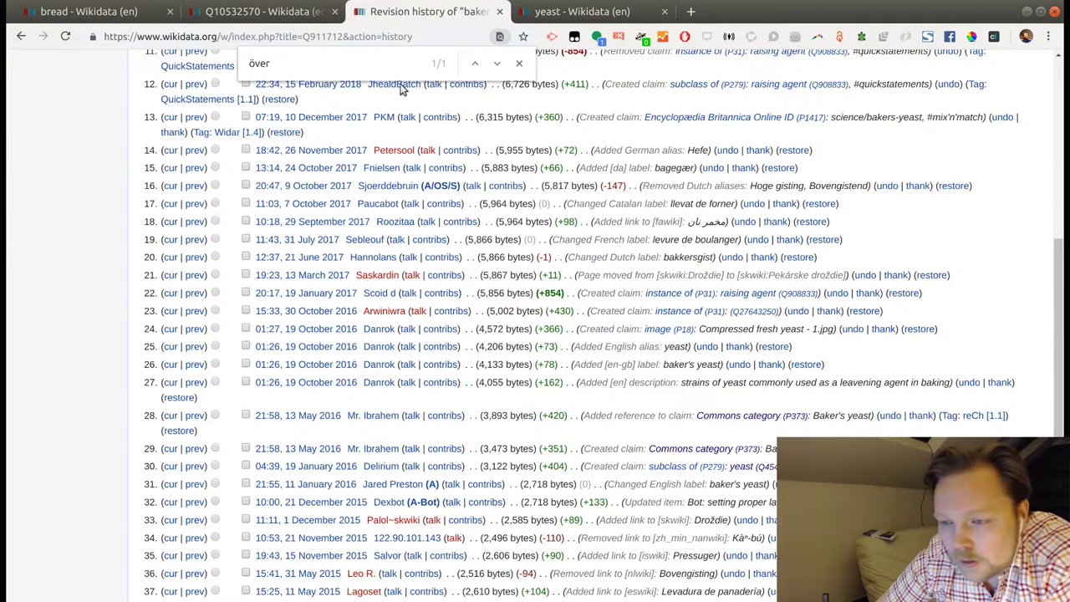
Leave the revision history and return to the fully loaded baker's yeast item page.
click(255, 11)
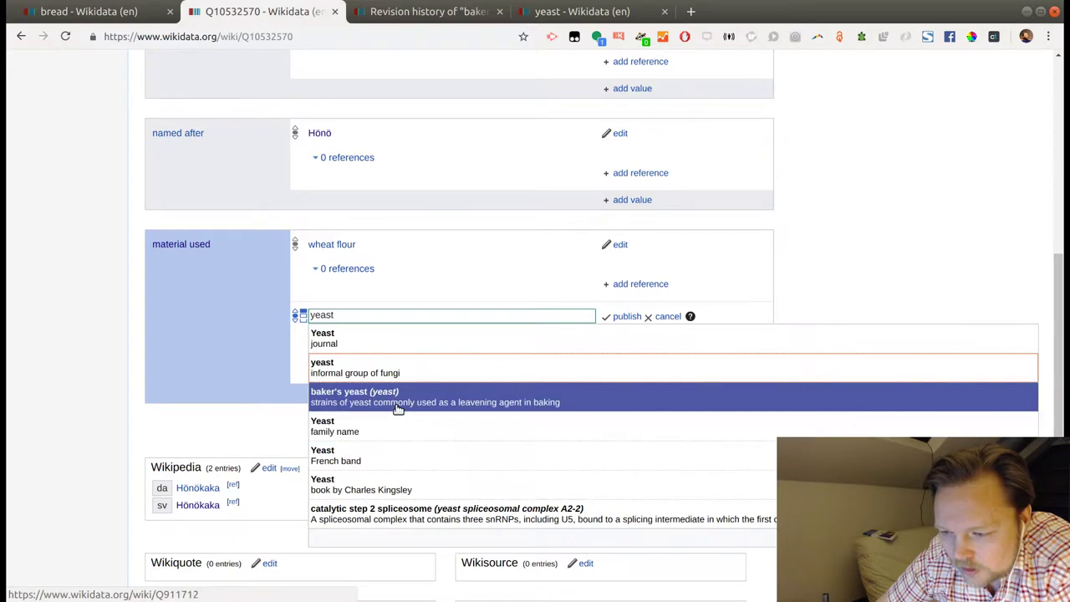
click(444, 12)
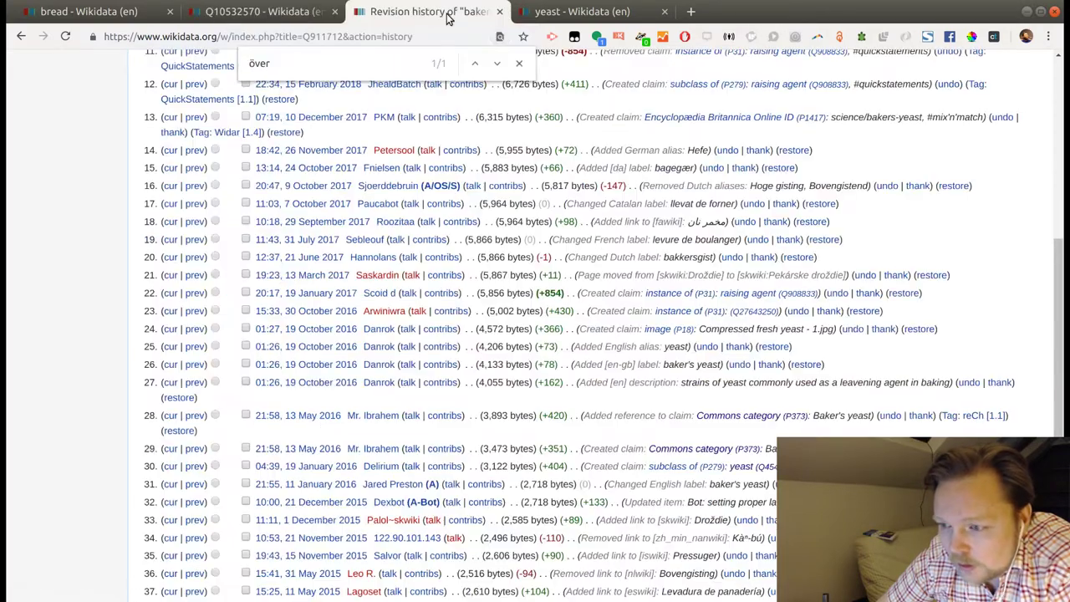
key(ctrl+f)
scroll(103, 175, up, 3)
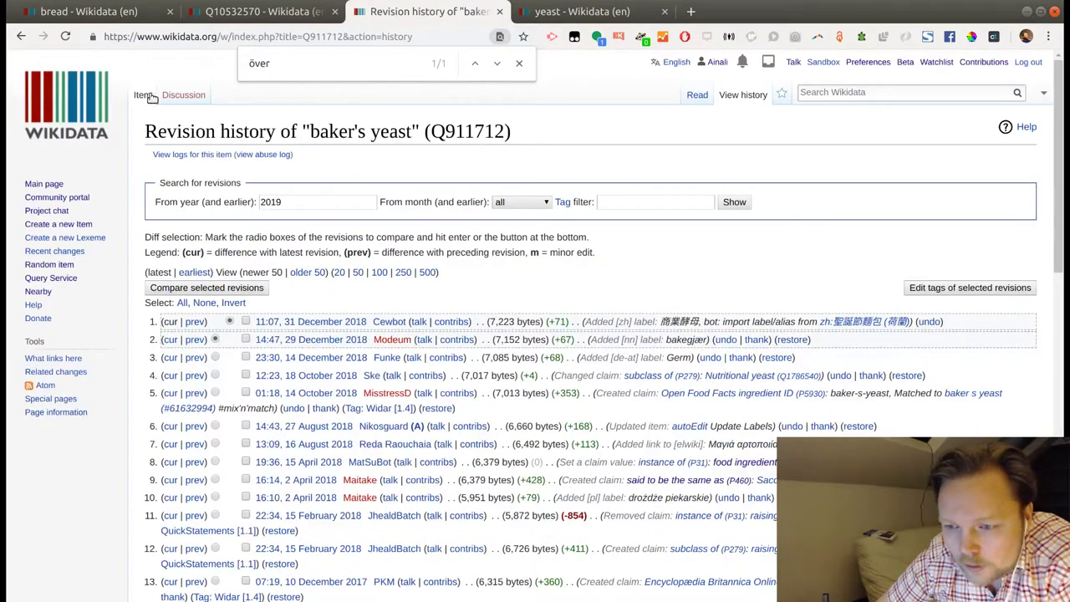
click(22, 37)
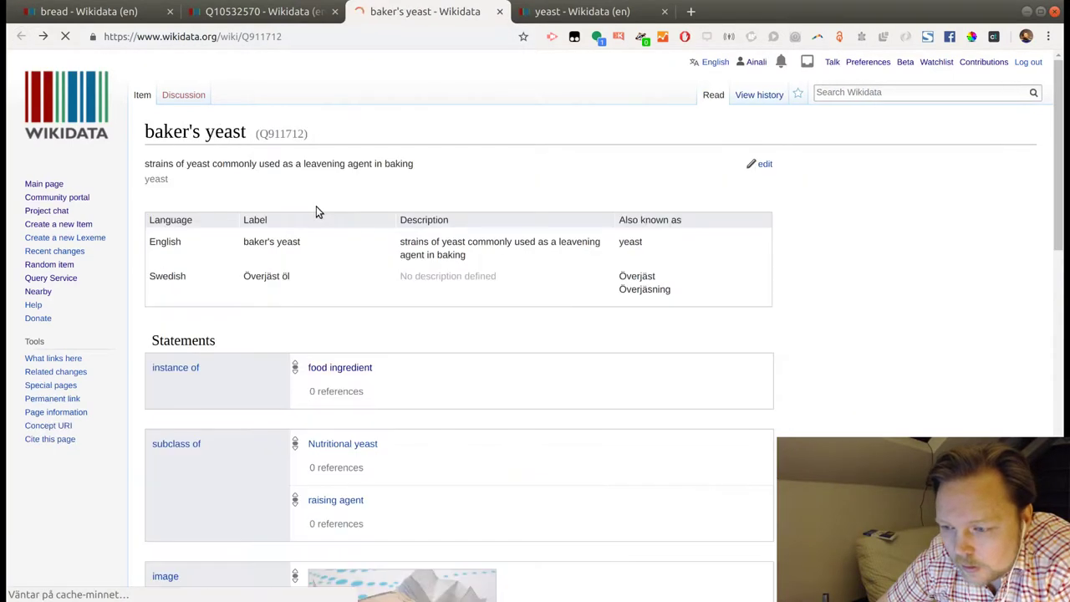
click(756, 163)
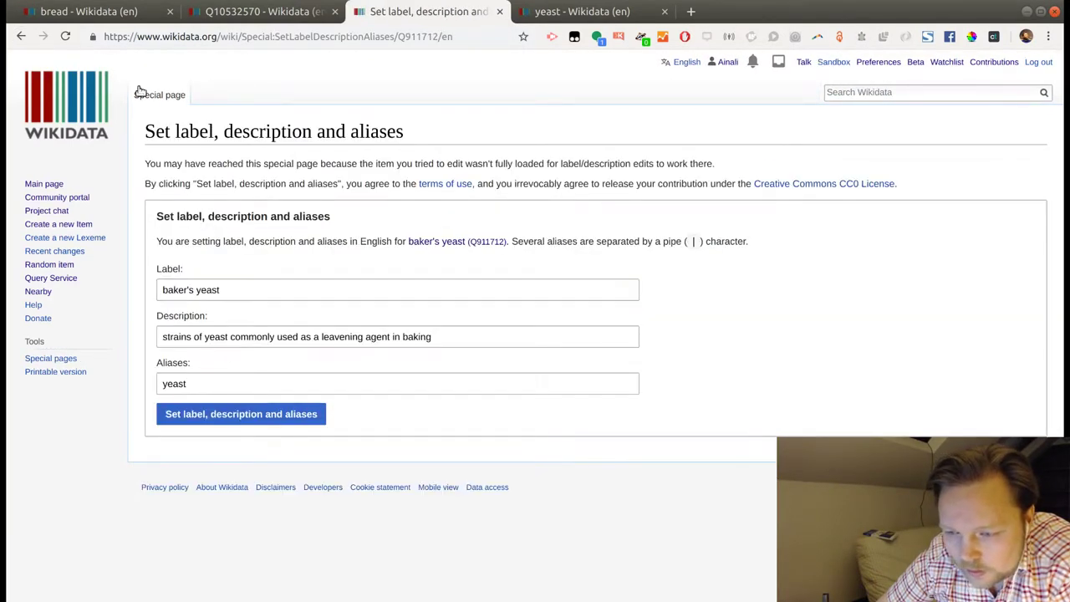
click(23, 37)
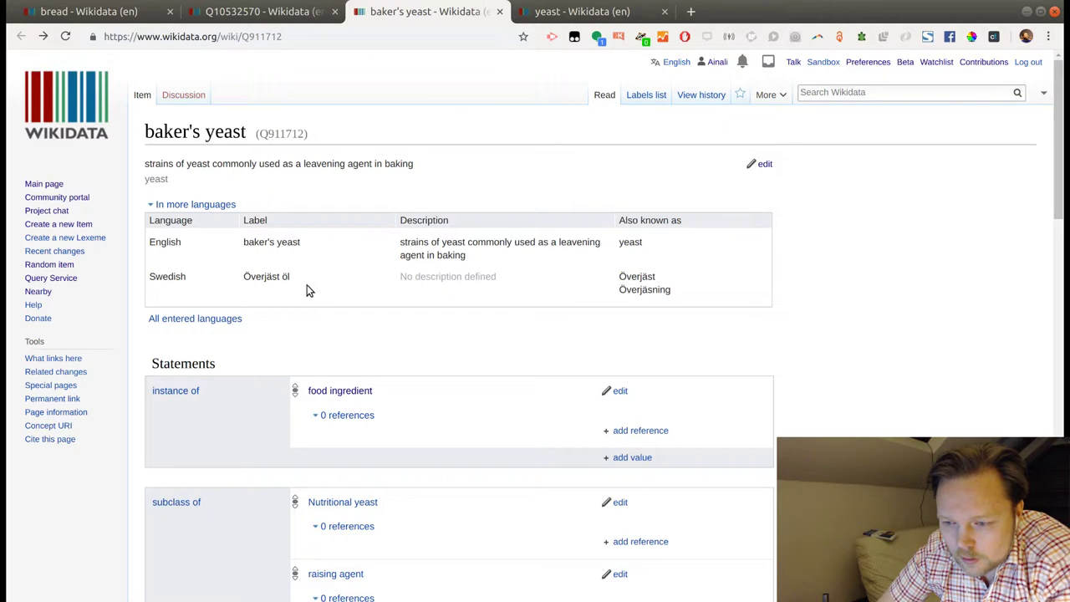
Replace the Swedish label of the baker's yeast item with bakjäst.
click(765, 164)
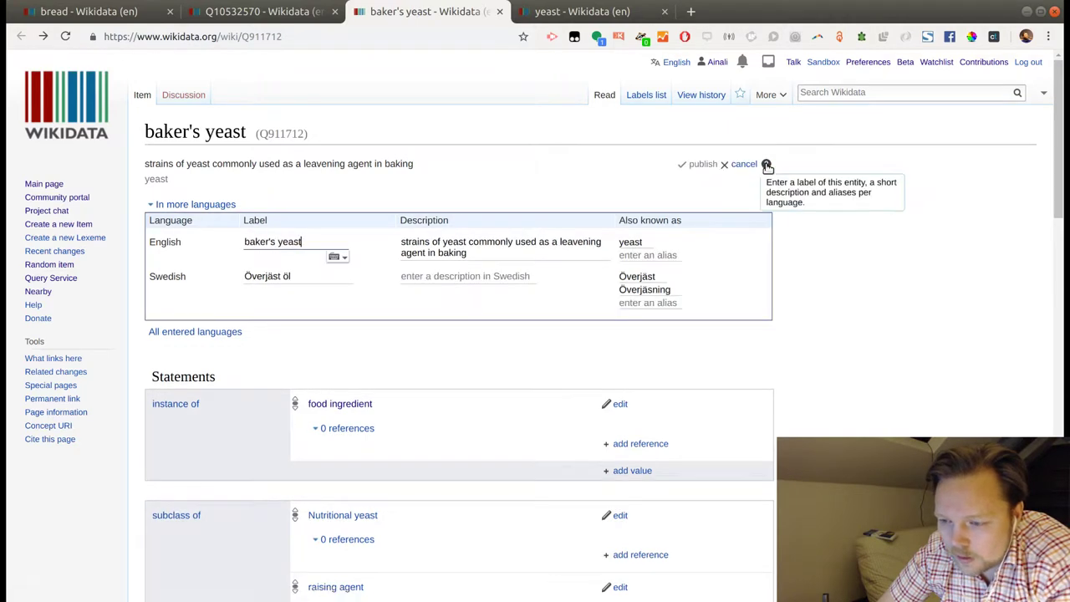
drag(305, 277, 180, 276)
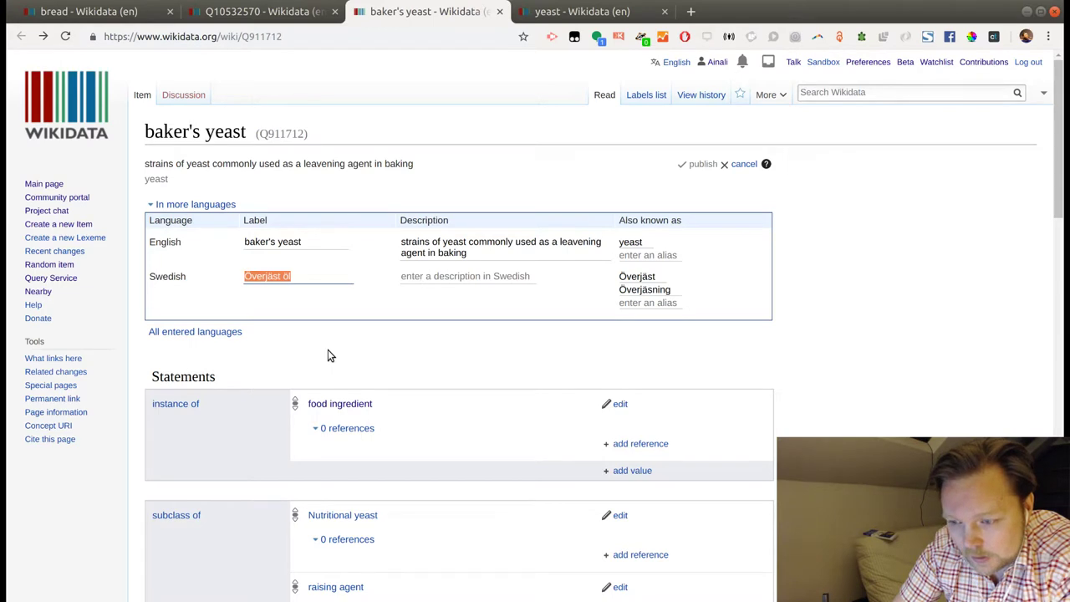
text(bakjäst)
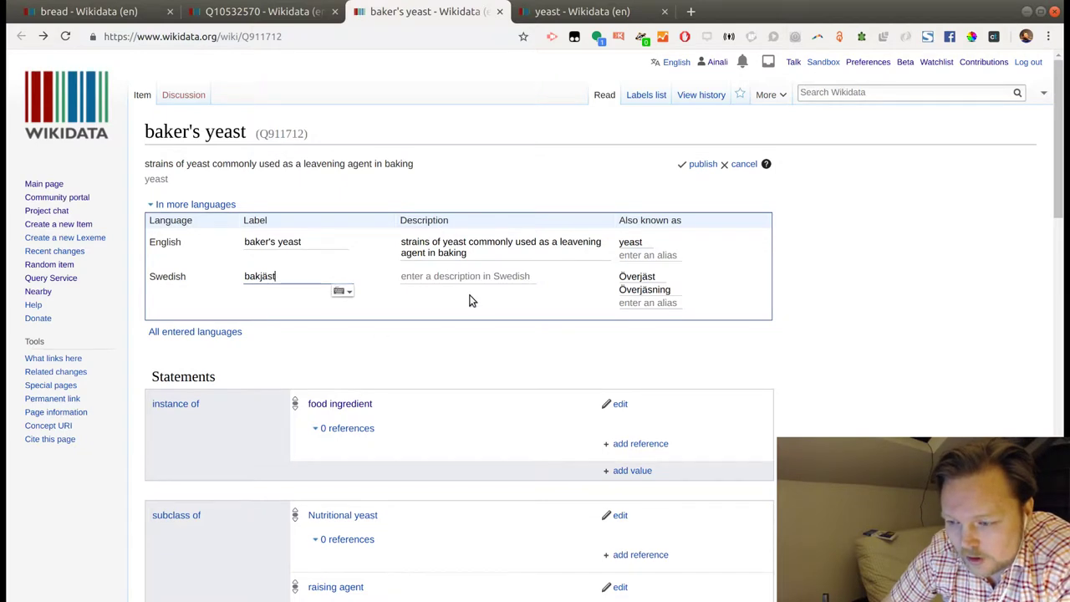
Change the Swedish alias Överjäst to jäst and remove the alias Överjäsning.
double_click(628, 277)
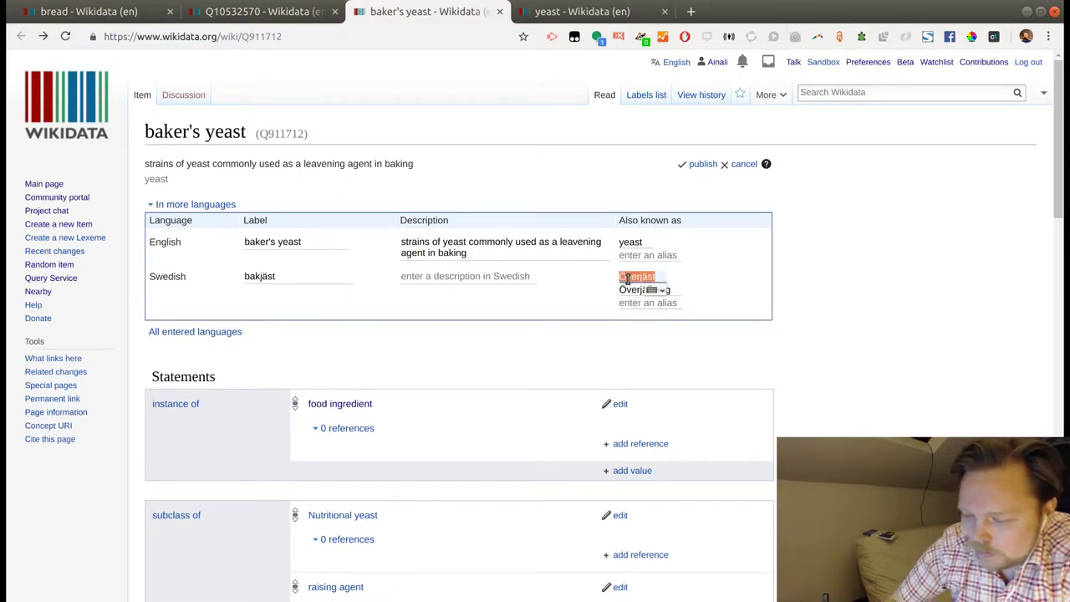
text(jäs)
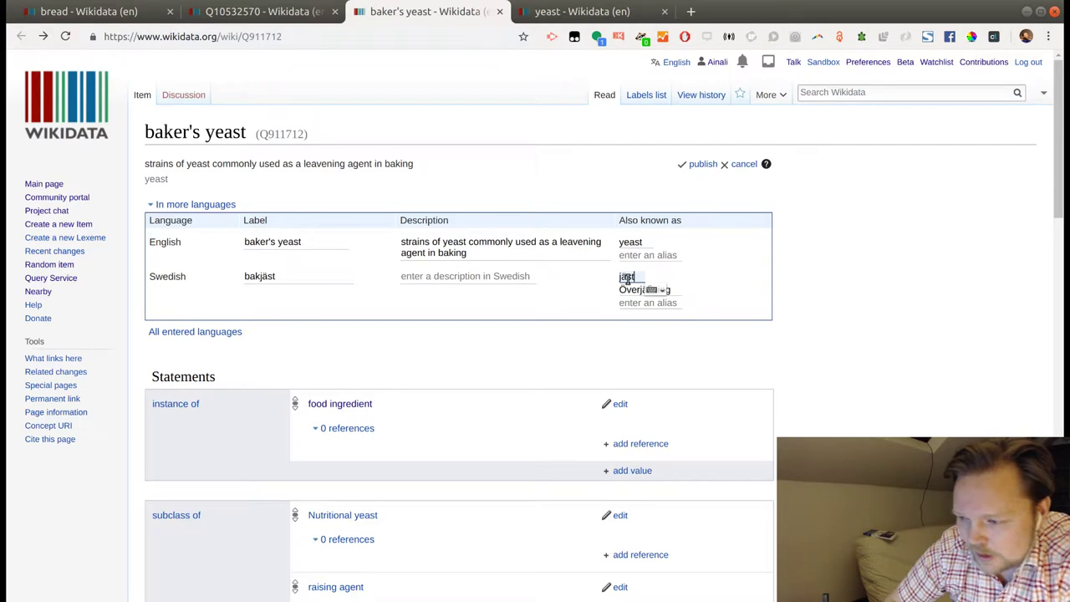
text(t)
double_click(628, 289)
key(BackSpace)
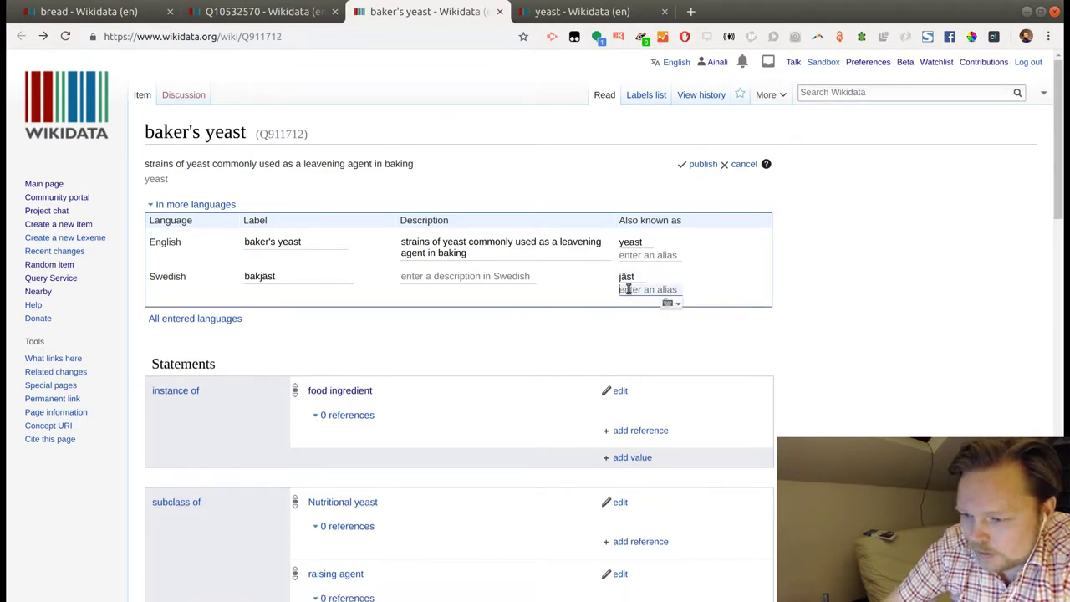
Add the Swedish description "jästsvamp vanligen använt för bakning" to baker's yeast and publish the label, description and alias changes.
click(432, 282)
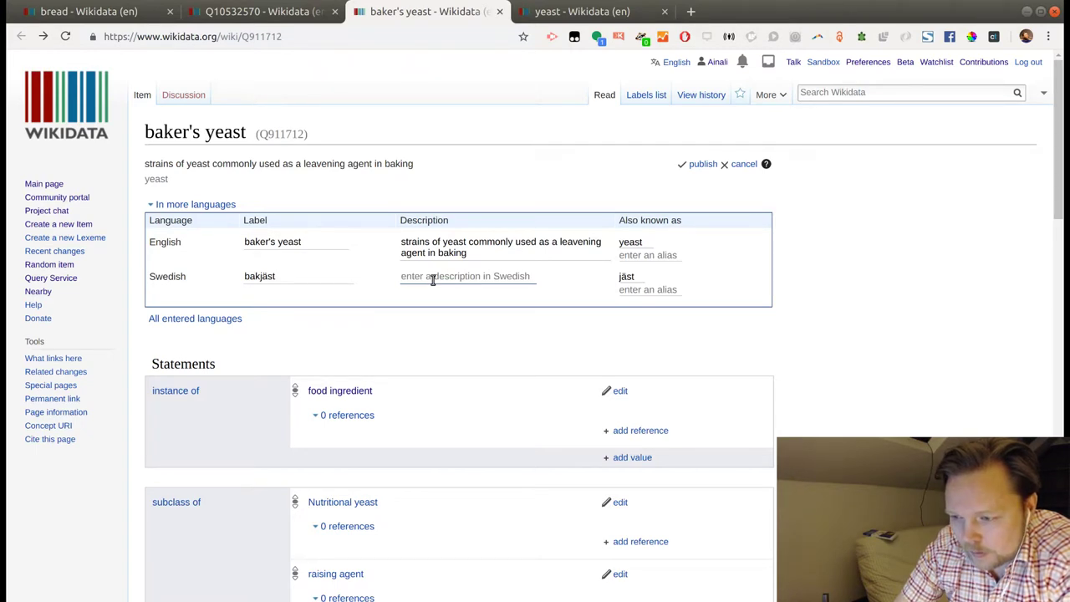
text(jä)
key(BackSpace)
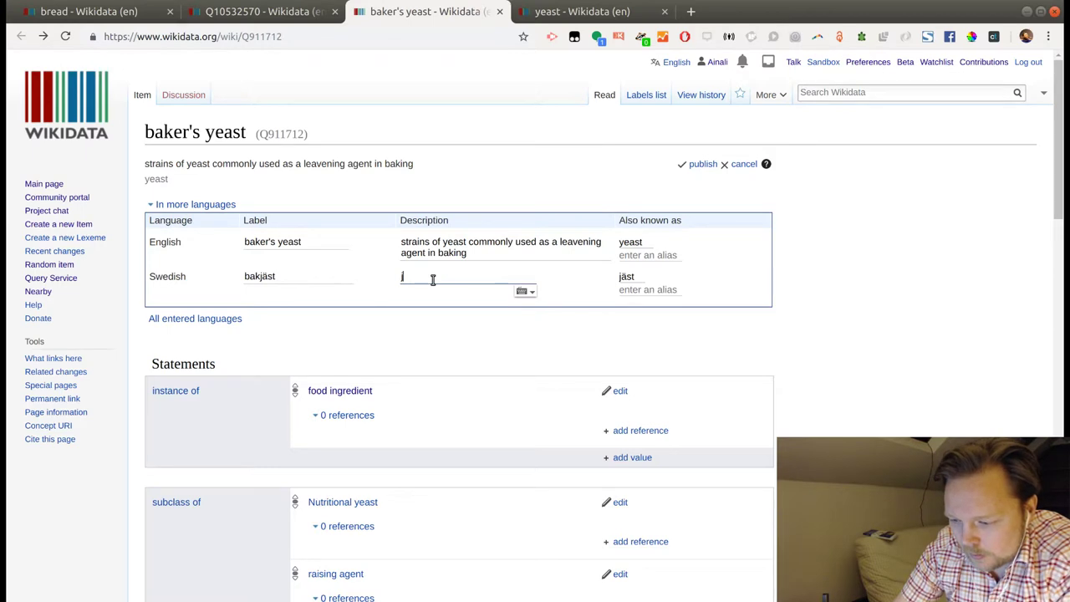
text(ästsvamp )
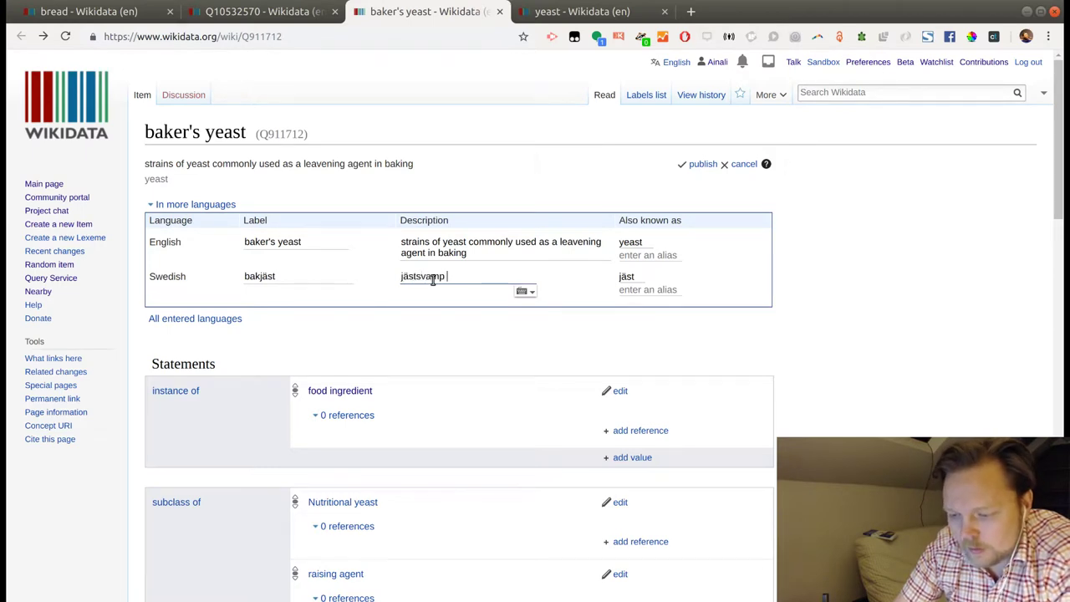
text(vanligen )
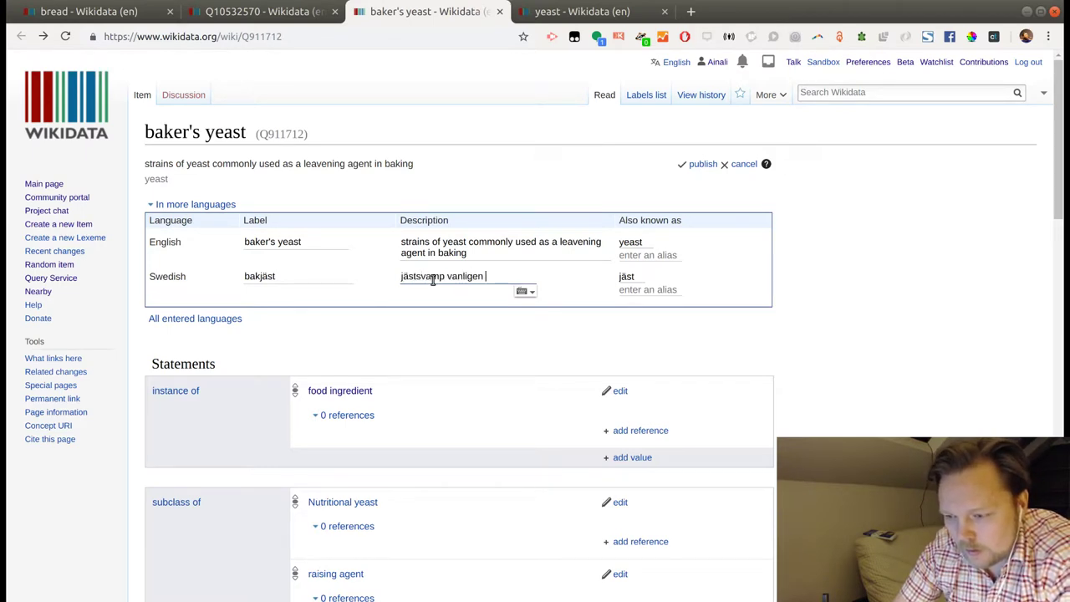
text(använd)
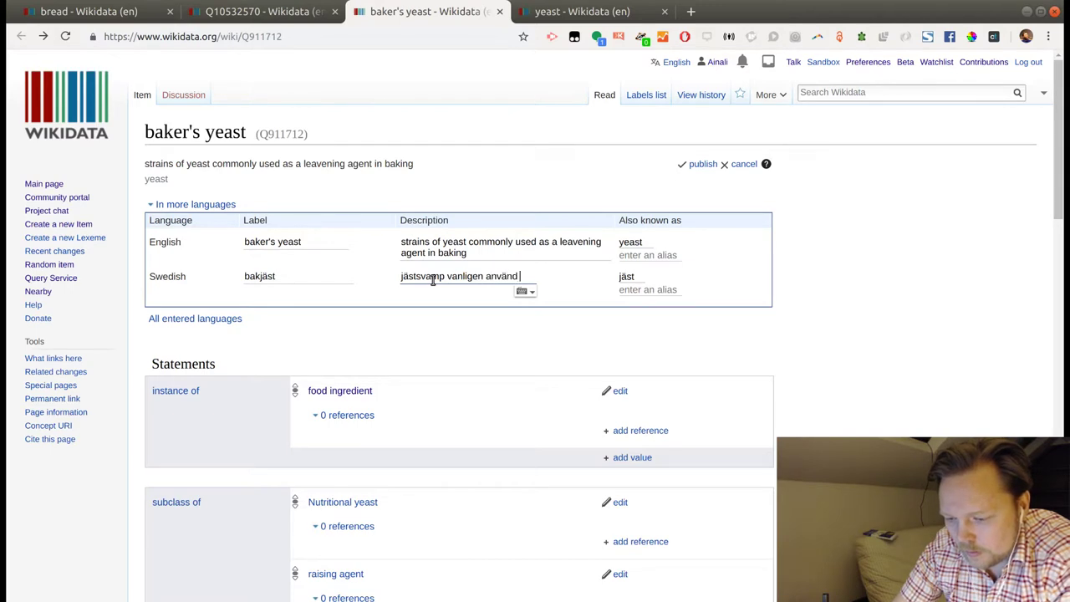
key(BackSpace)
key(BackSpace)
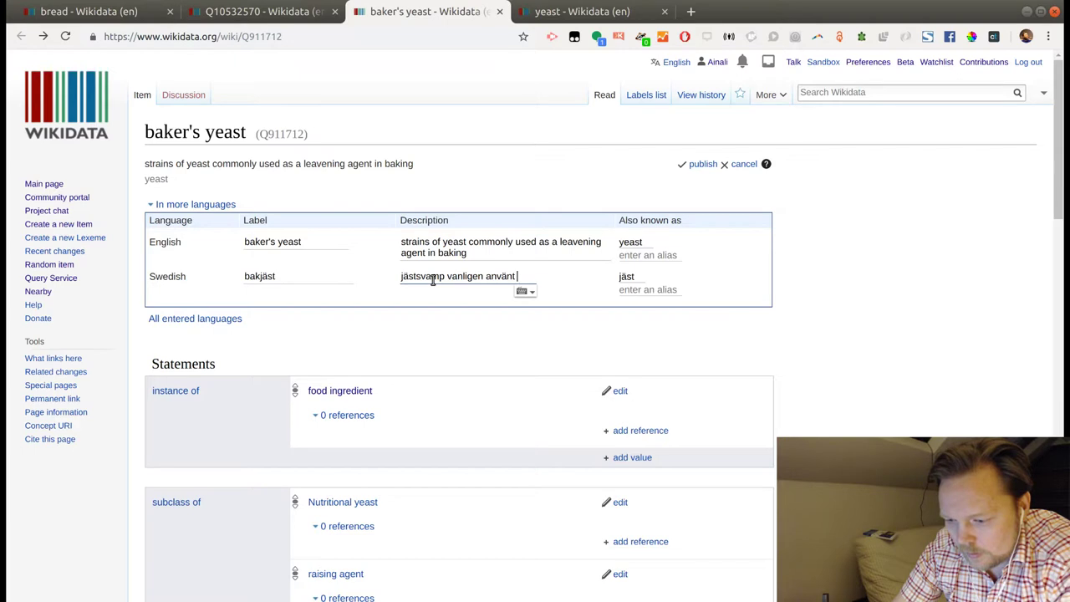
text(t g)
key(BackSpace)
text(för)
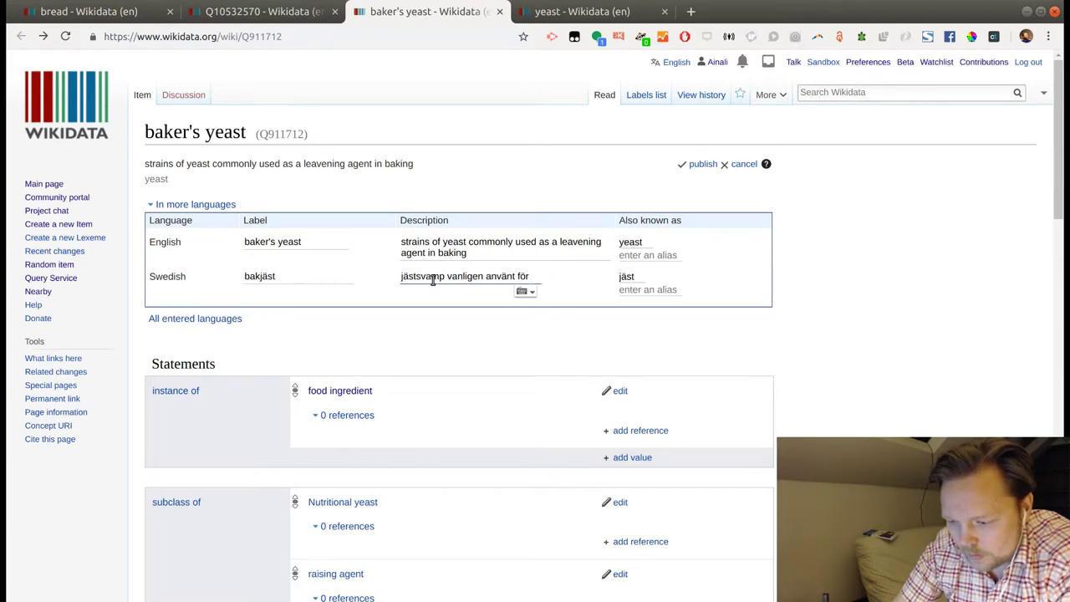
text( jbakning)
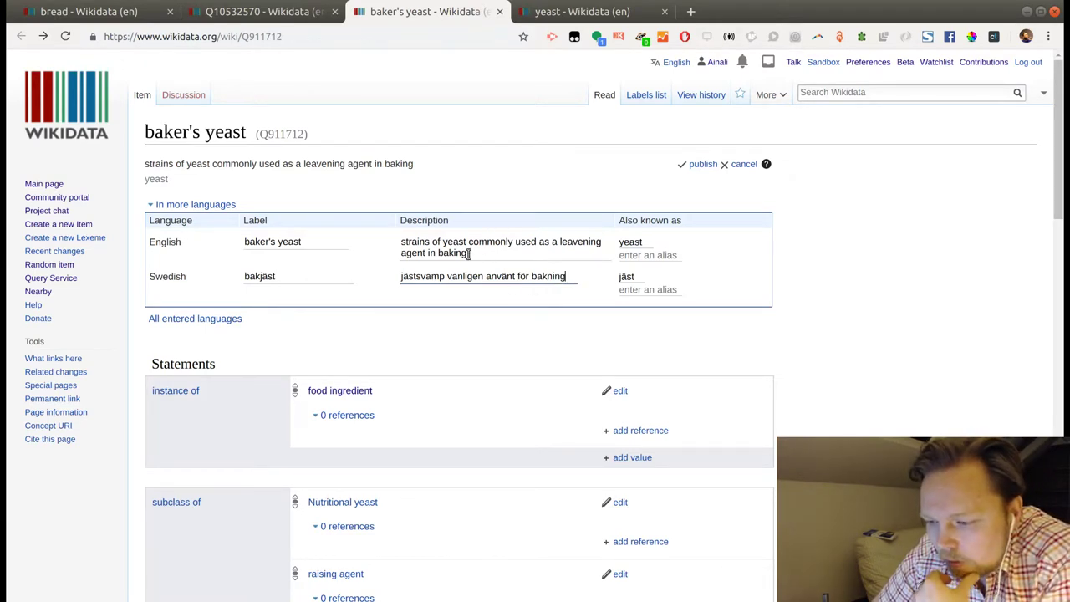
click(691, 168)
Compare the fungi group yeast item with baker's yeast, examining their classes, images, categories, sources and identifiers.
click(550, 12)
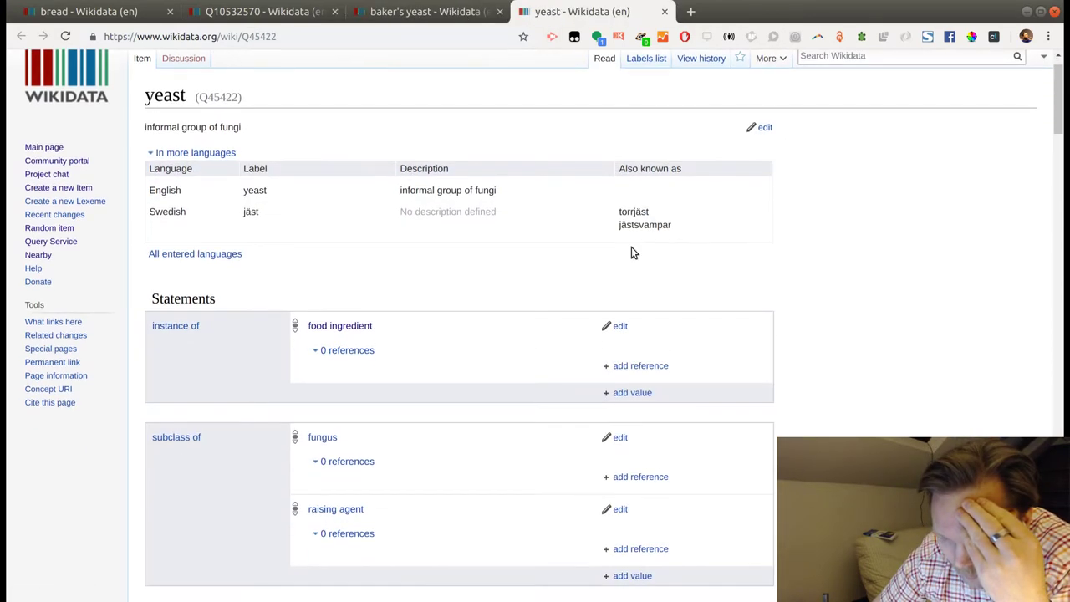
scroll(631, 247, down, 2)
scroll(632, 246, down, 2)
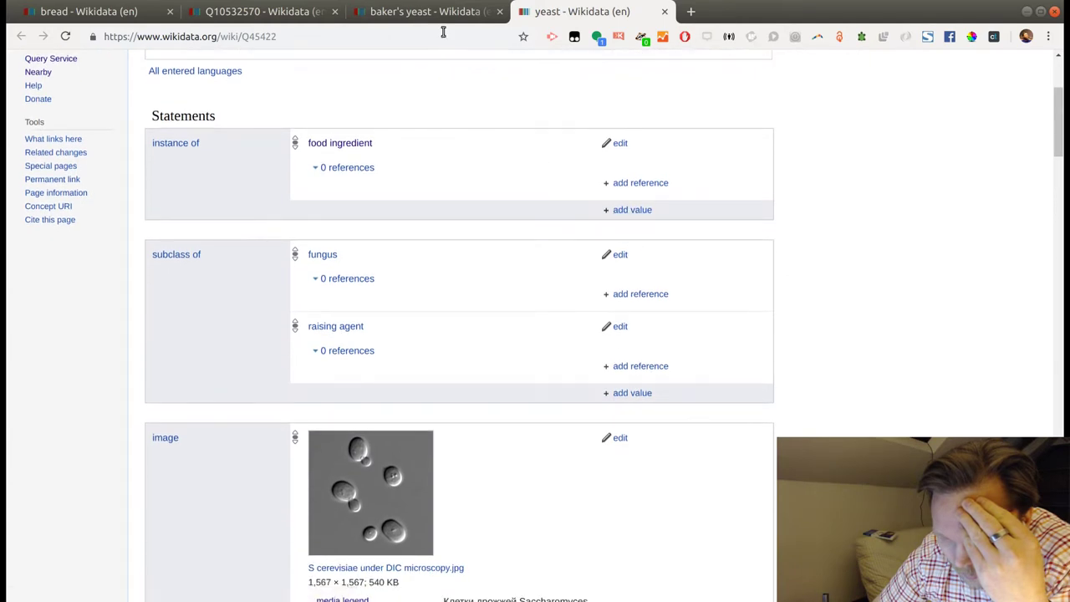
click(417, 10)
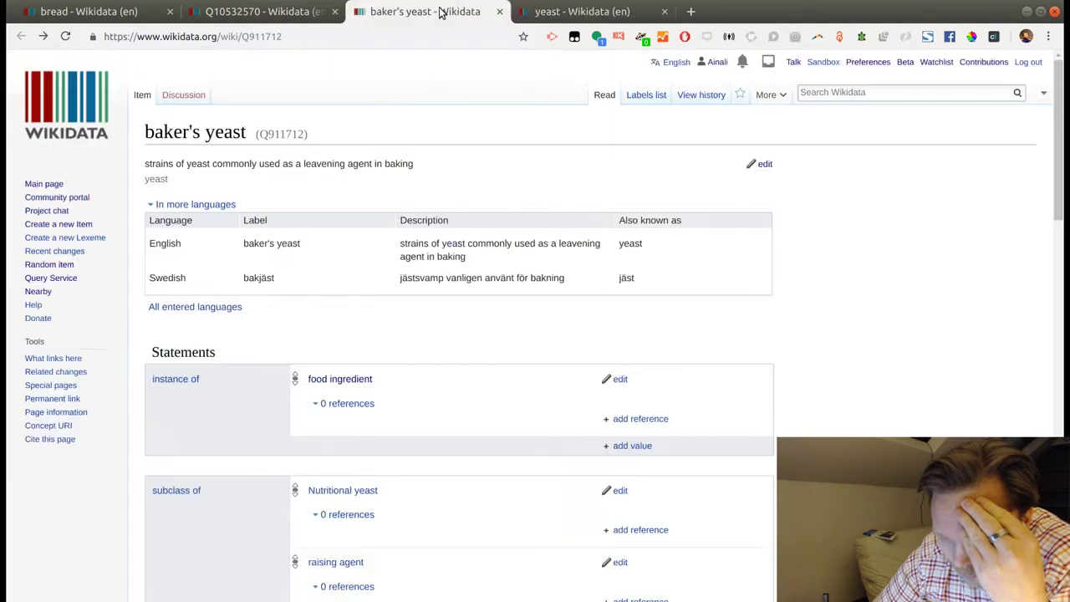
click(566, 15)
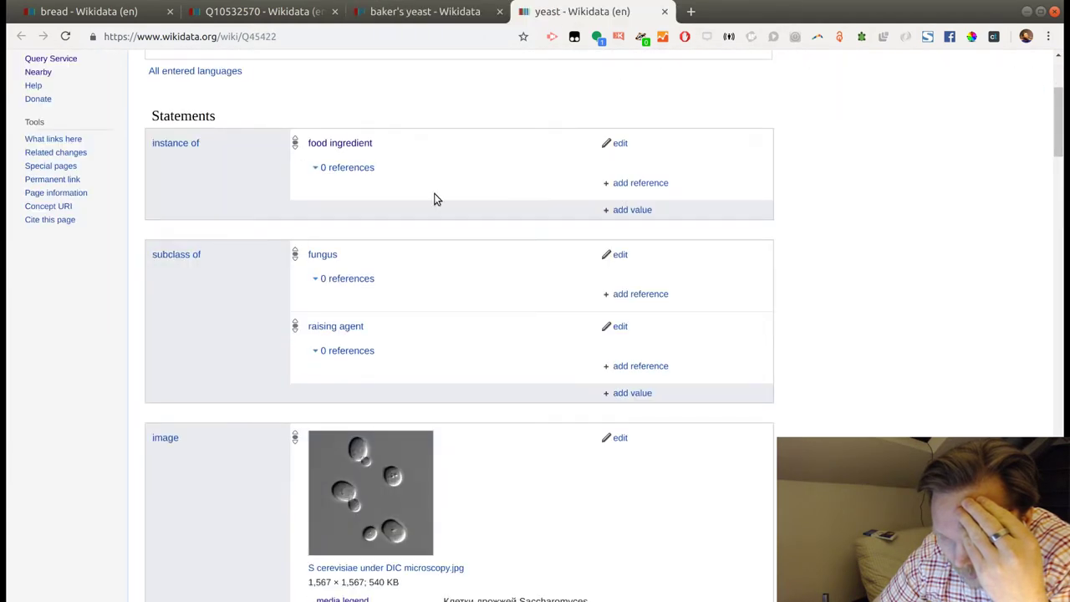
click(441, 12)
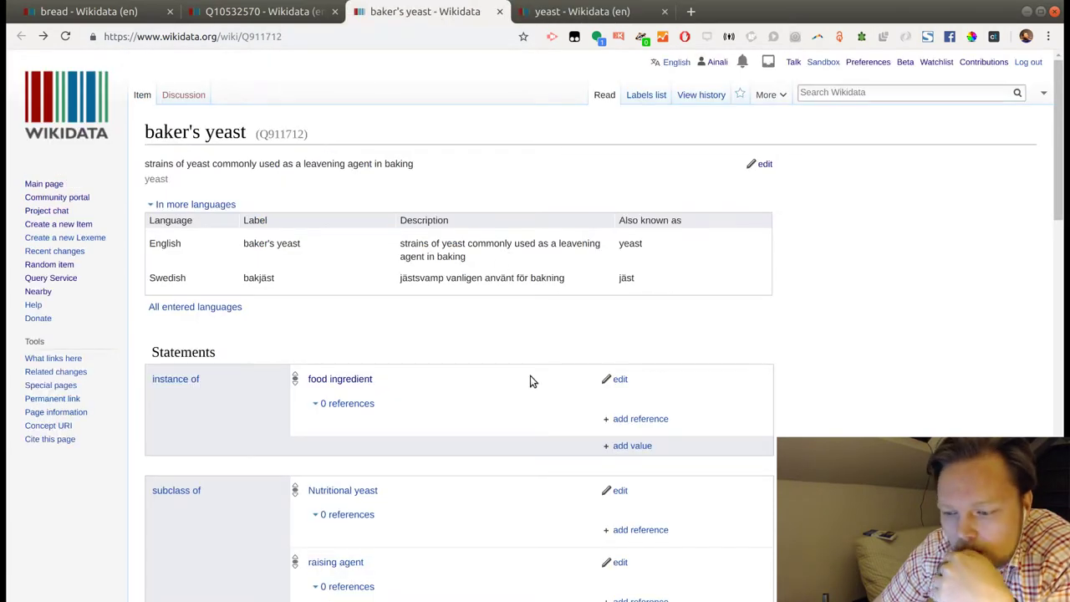
scroll(530, 381, down, 4)
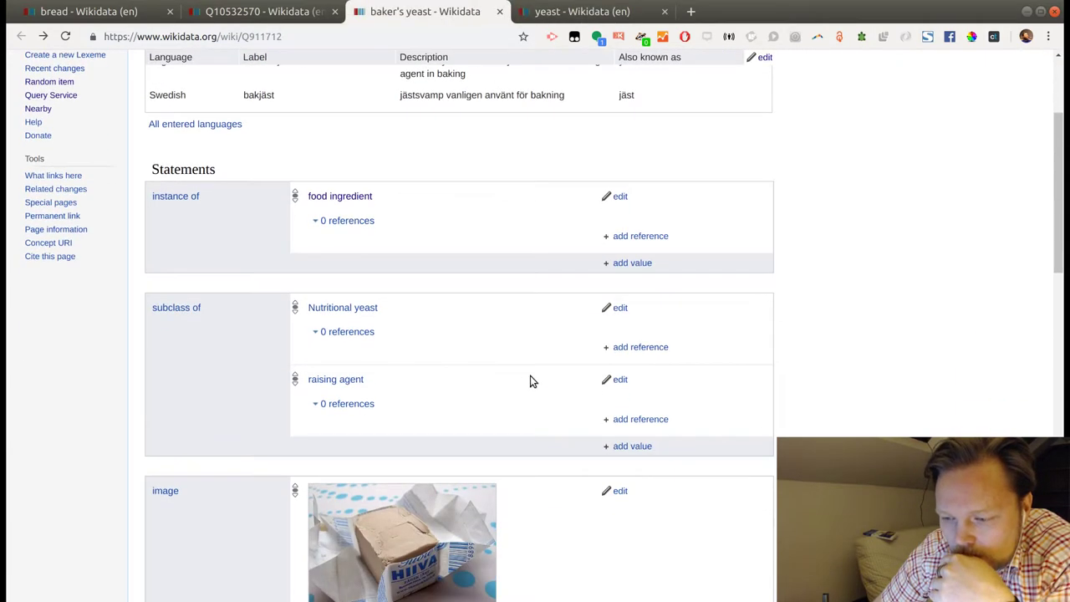
scroll(531, 378, down, 3)
scroll(530, 378, up, 5)
click(583, 12)
scroll(629, 276, down, 12)
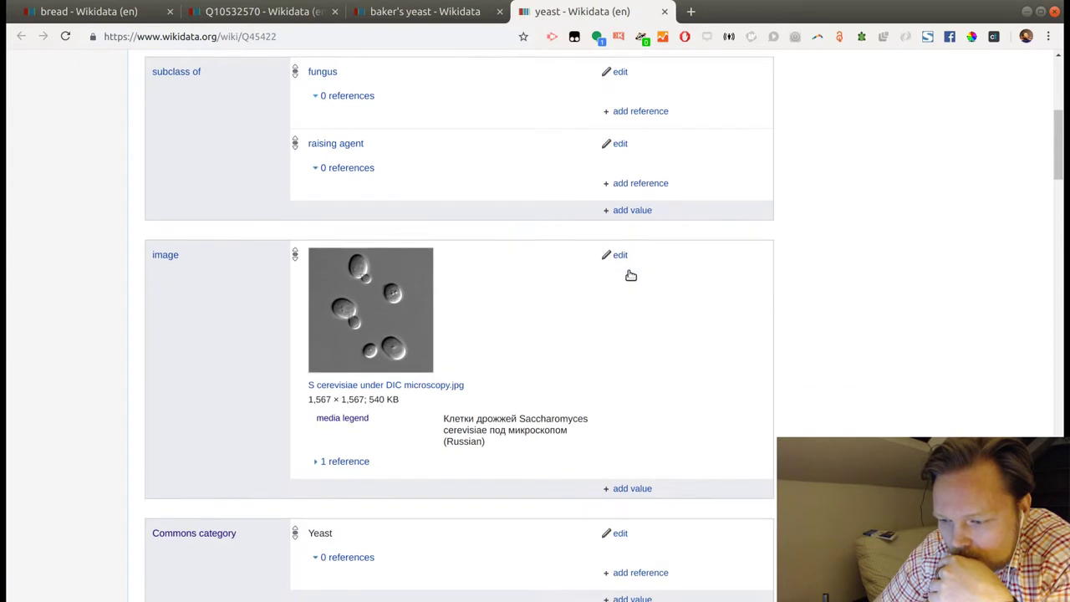
scroll(629, 276, down, 5)
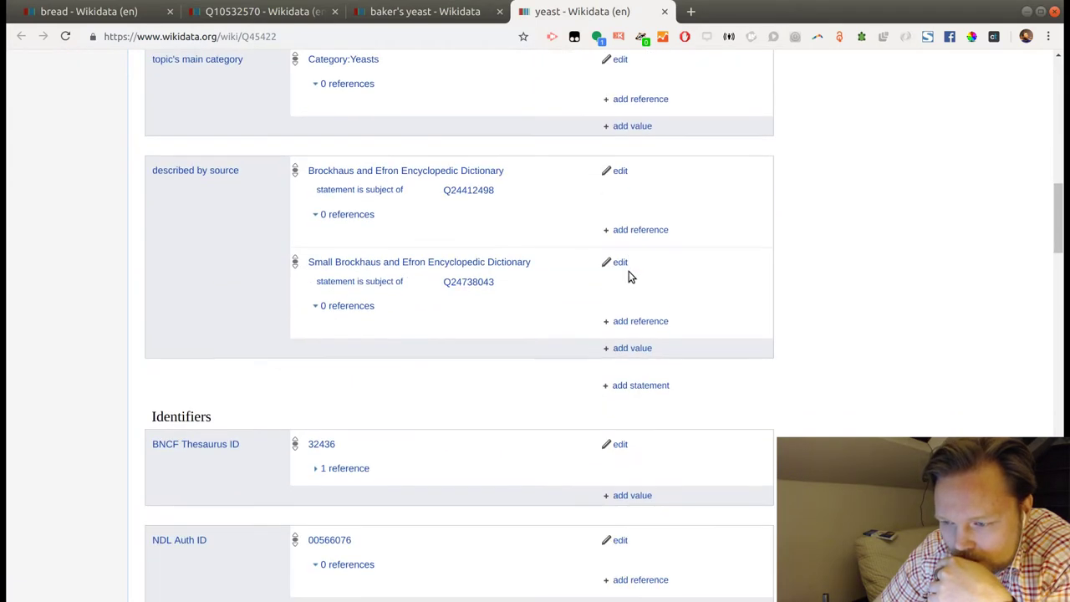
scroll(629, 276, down, 5)
scroll(629, 276, up, 20)
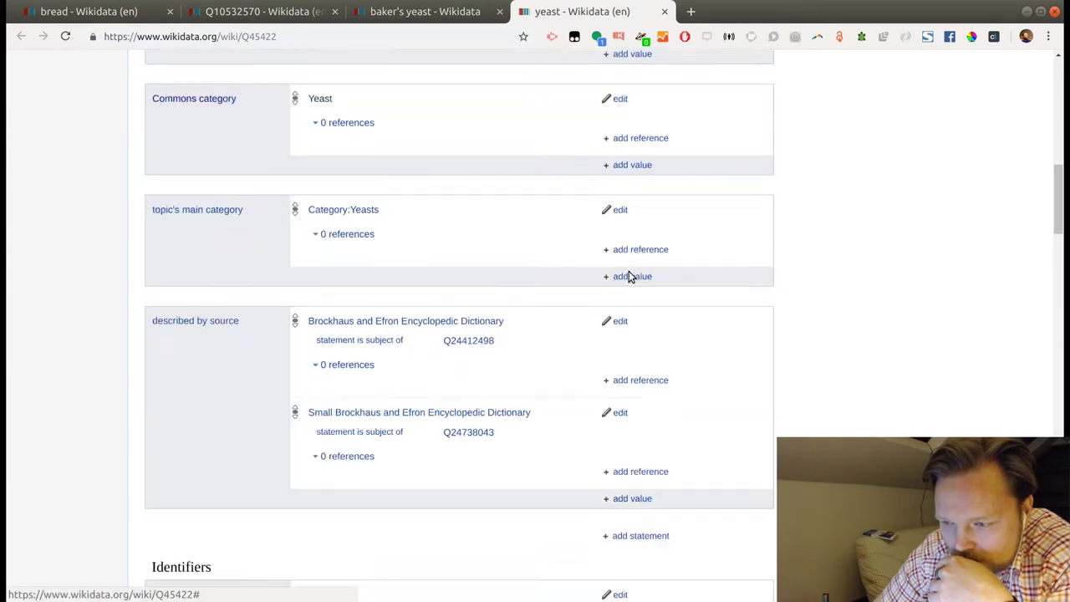
Check the Swedish terms and the instance of and subclass of values of baker's yeast against those of yeast.
click(454, 20)
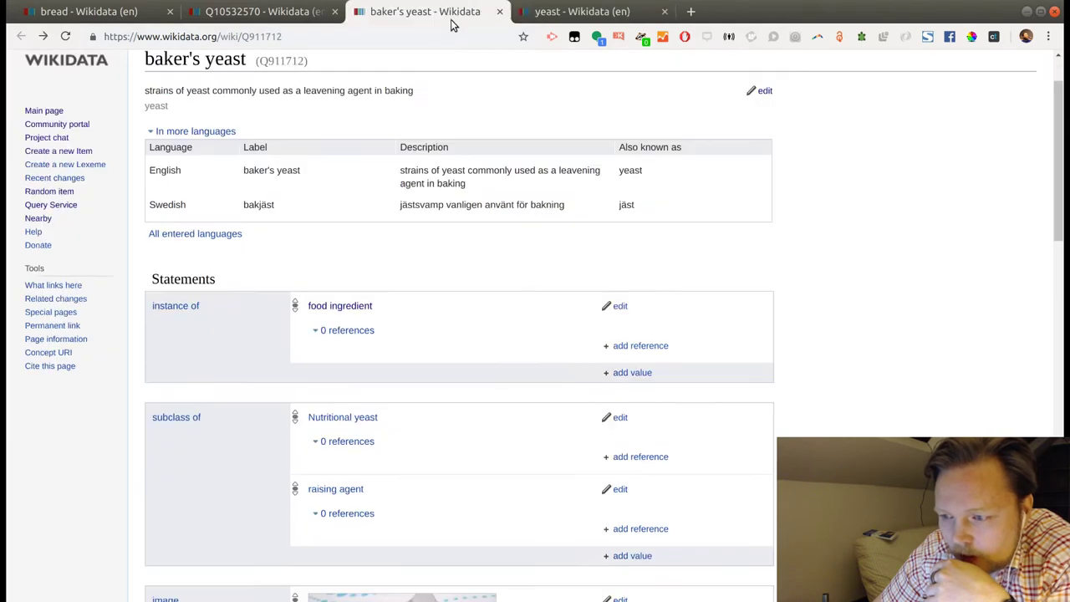
scroll(363, 237, up, 2)
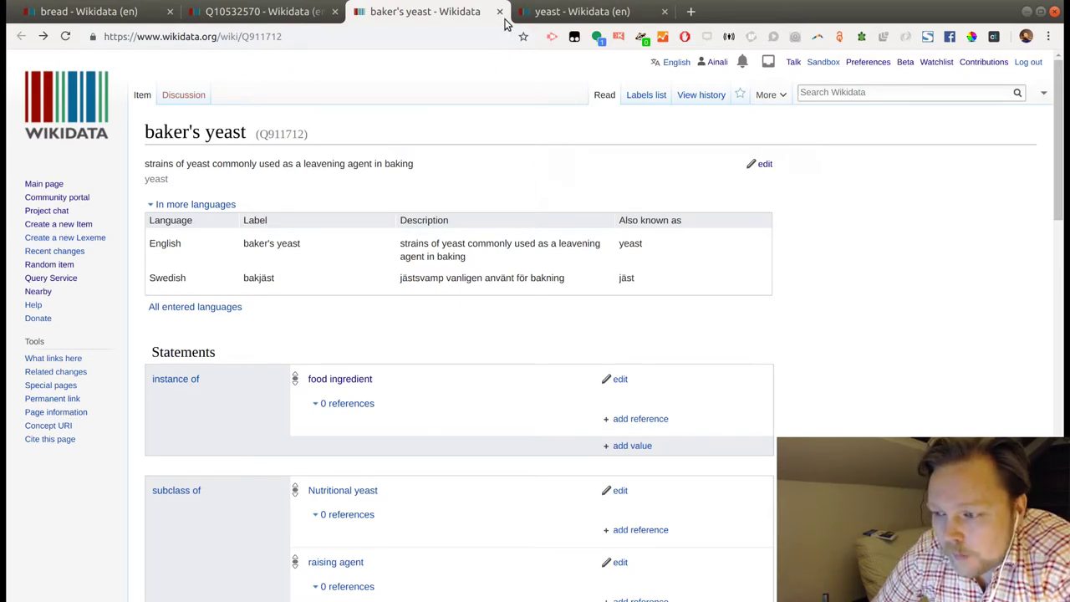
click(540, 17)
click(454, 17)
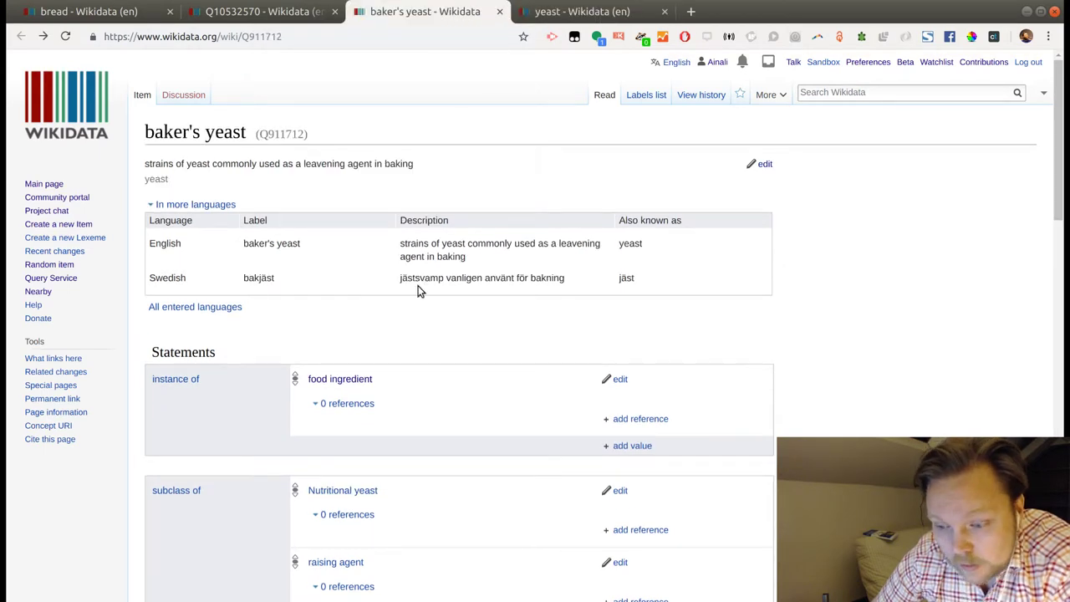
scroll(420, 290, down, 4)
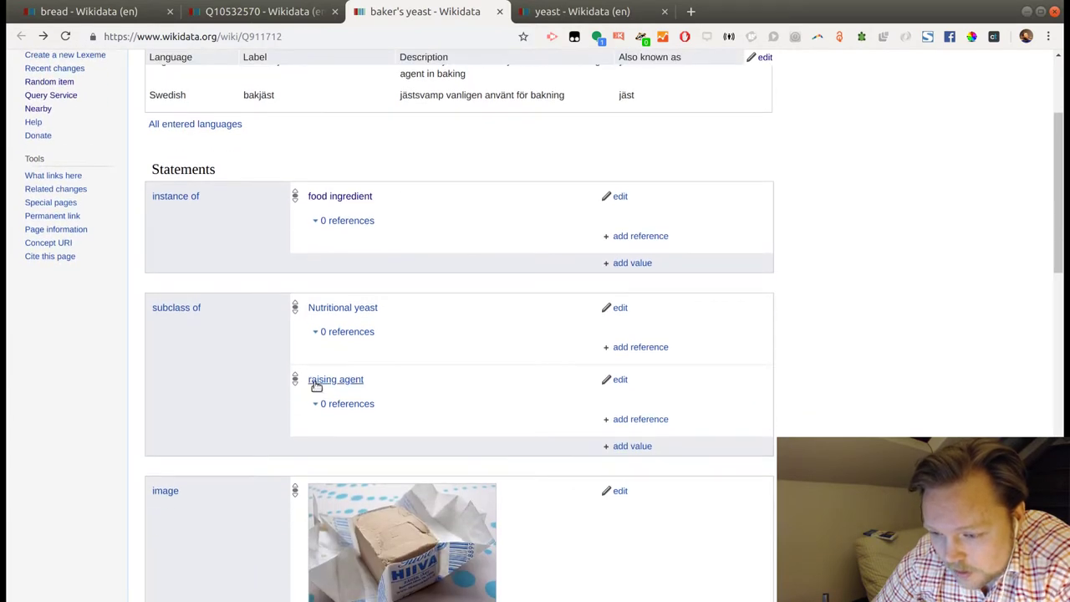
click(538, 15)
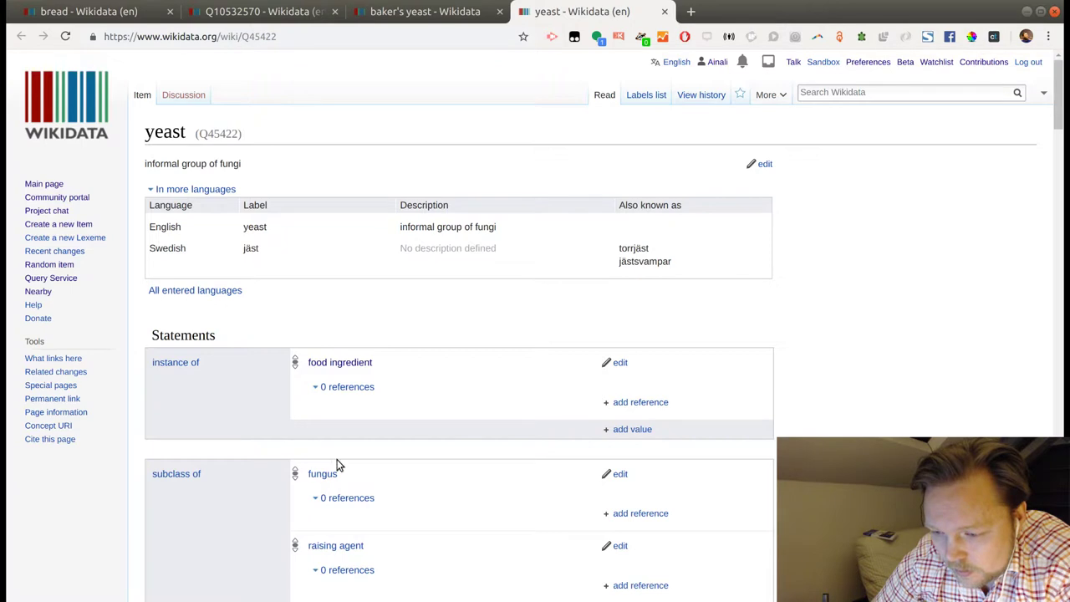
click(401, 12)
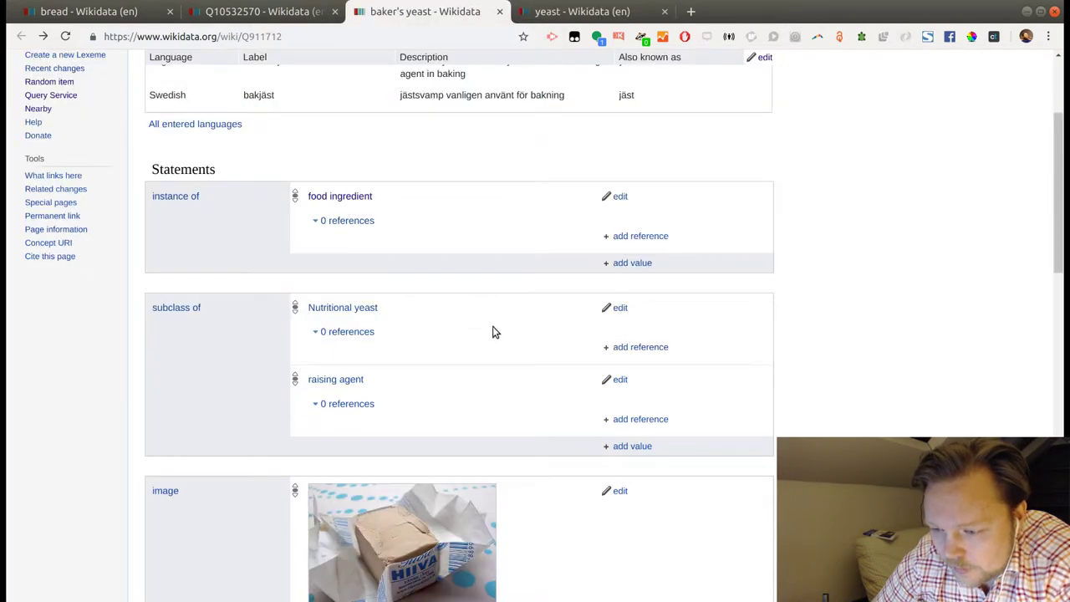
Recheck the statements of baker's yeast against Hönökaka's pending material used value and copy the baker's yeast item ID, Q911712.
scroll(498, 343, down, 1)
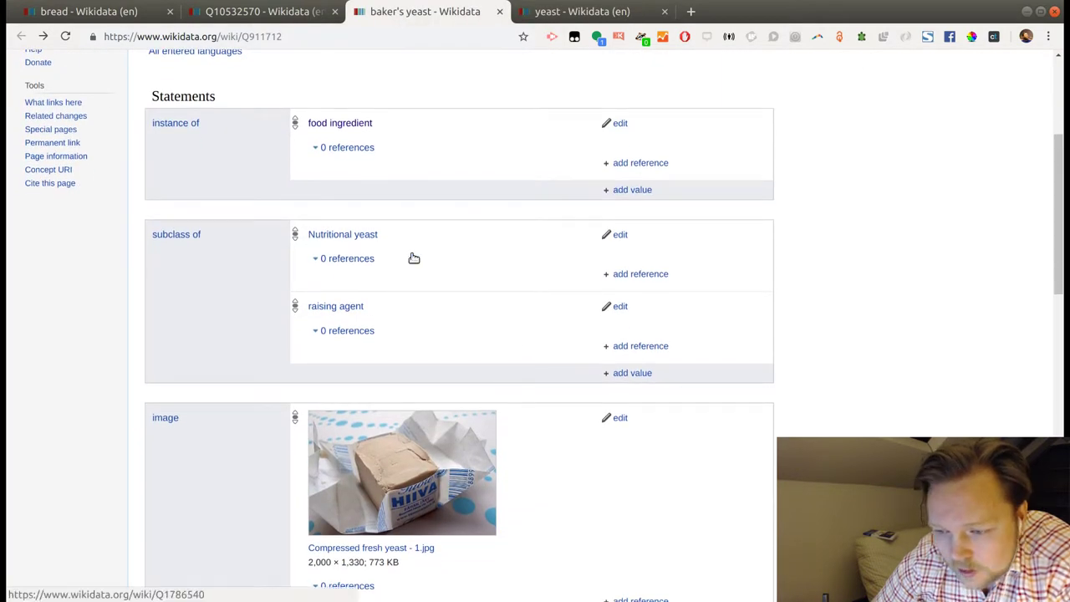
scroll(445, 297, down, 5)
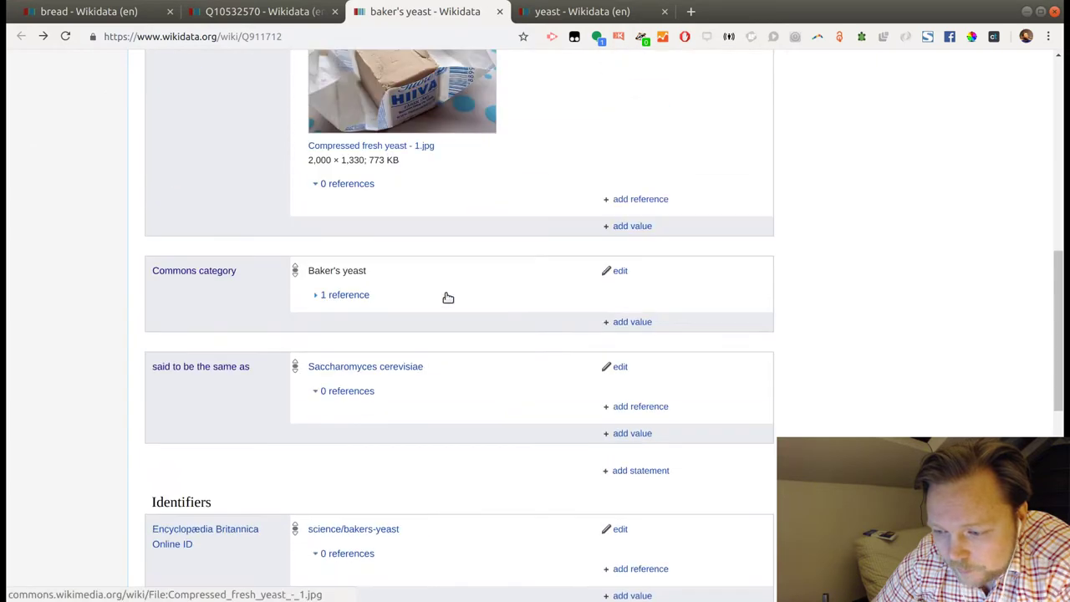
scroll(448, 298, up, 4)
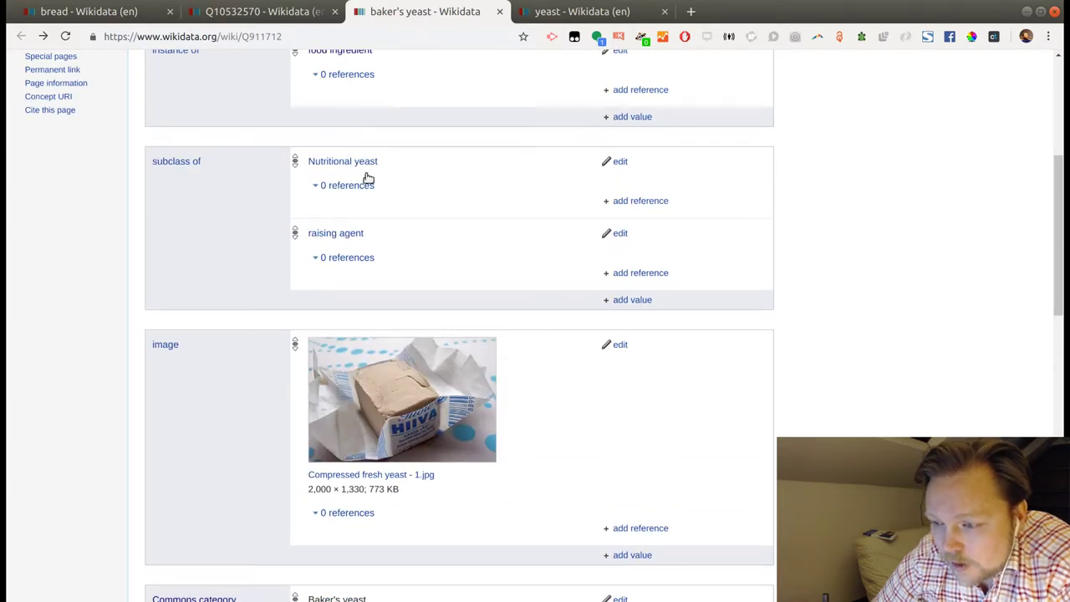
click(282, 13)
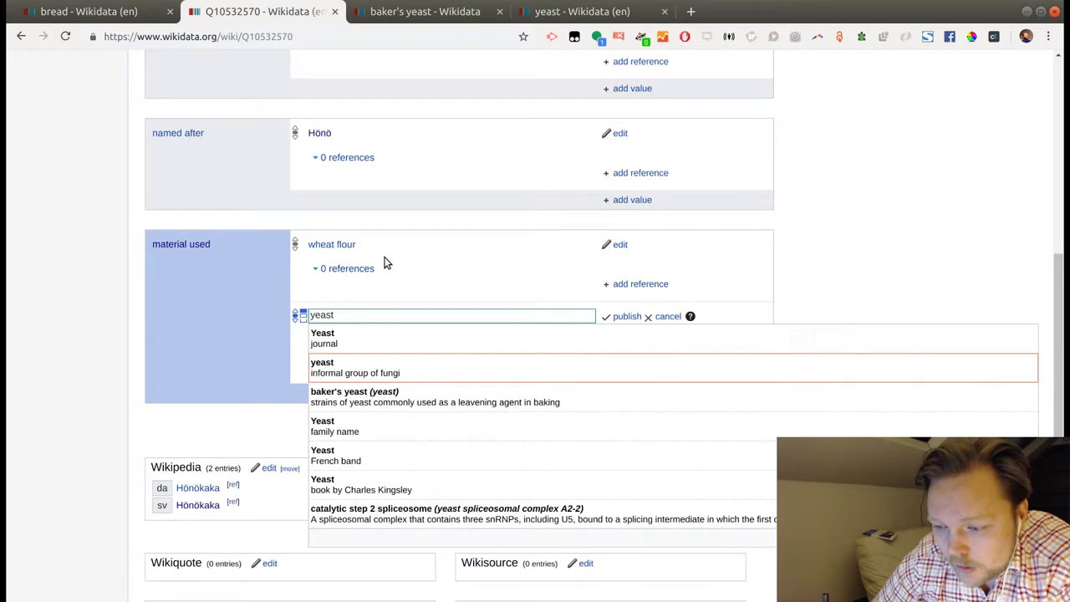
key(ctrl+Tab)
scroll(380, 168, up, 3)
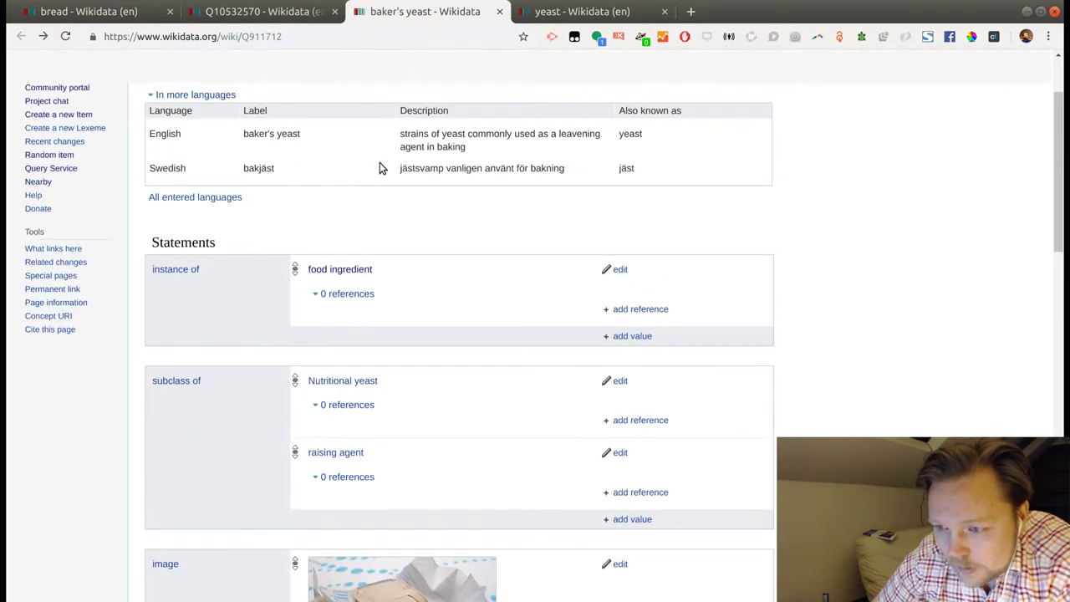
scroll(380, 168, up, 2)
double_click(291, 135)
key(ctrl+c)
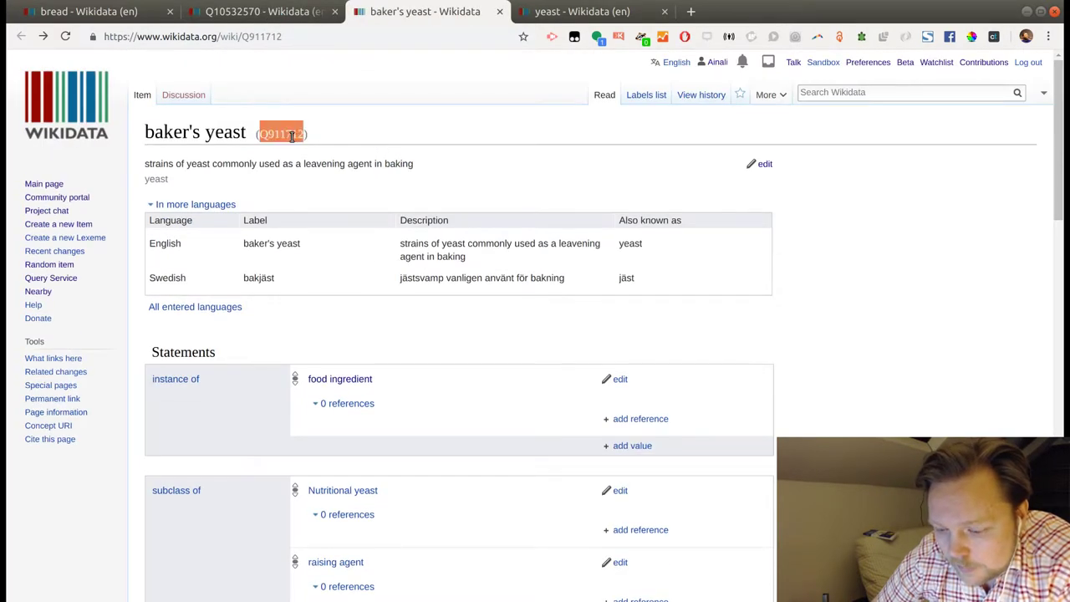
Set Hönökaka's new material used value to baker's yeast using the ID Q911712 and publish the statement.
click(259, 12)
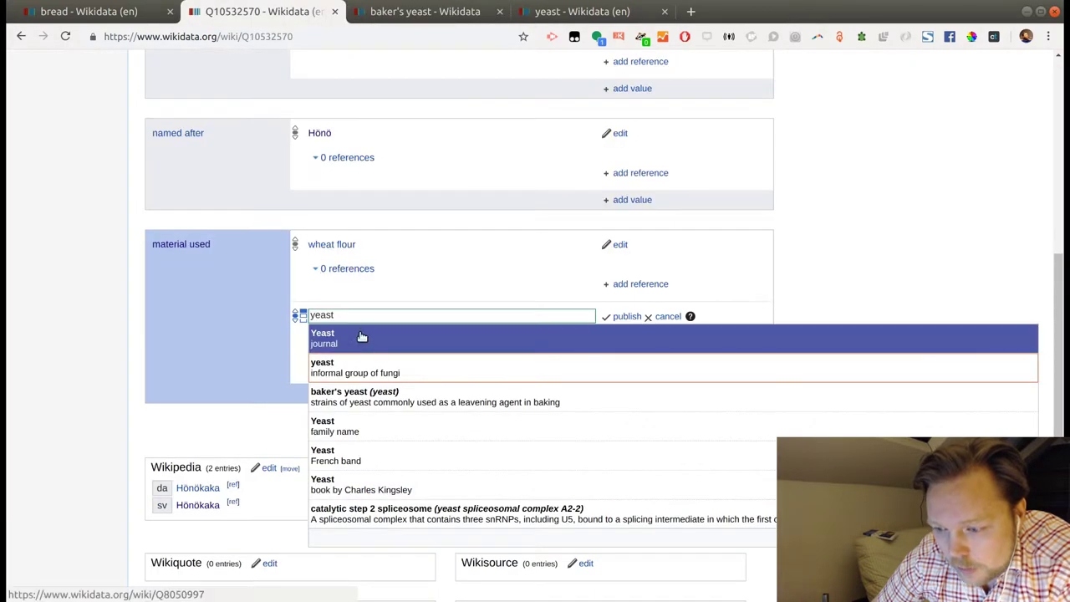
drag(351, 315, 287, 307)
key(ctrl+v)
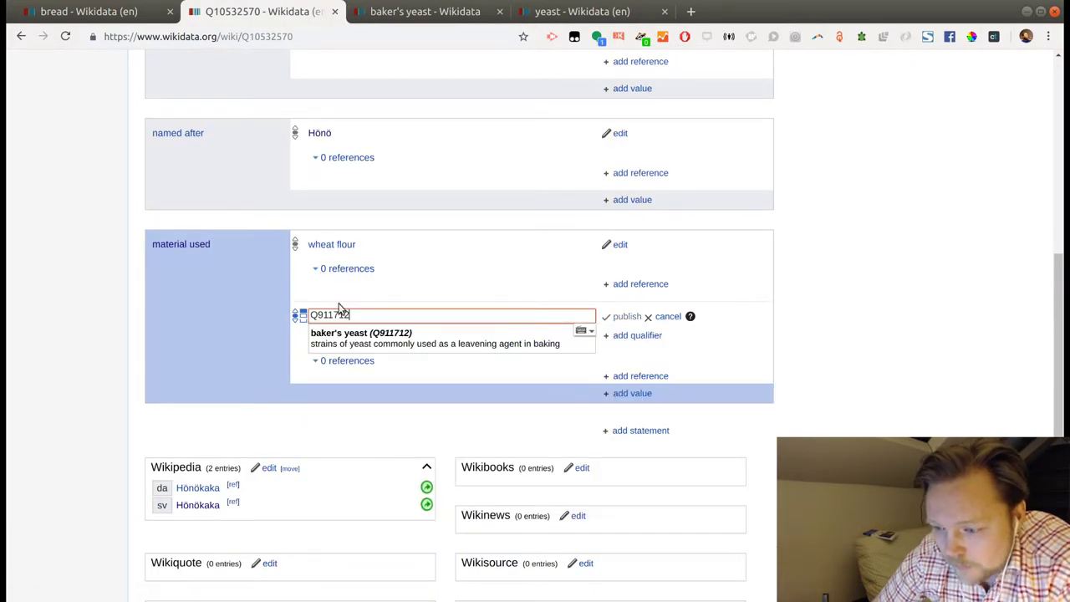
click(363, 334)
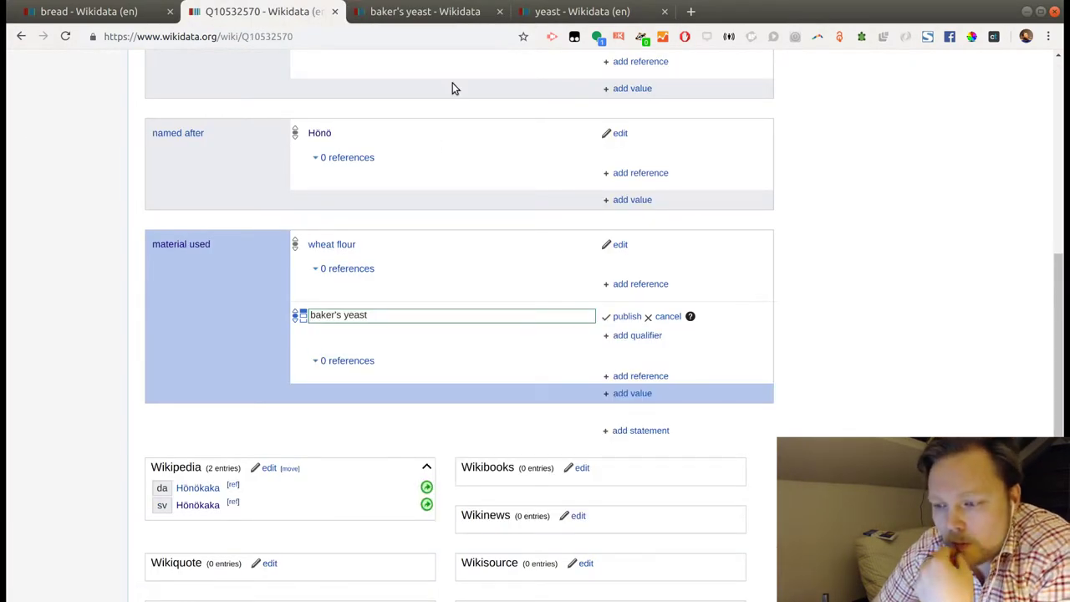
click(626, 316)
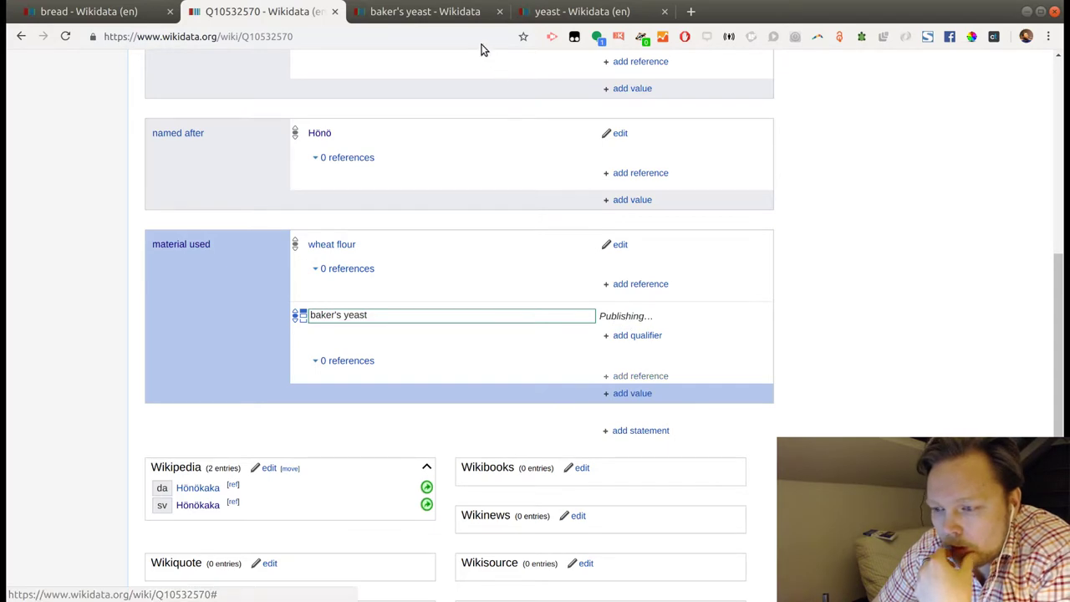
Close the baker's yeast and yeast pages and return to the Hönökaka item.
click(447, 13)
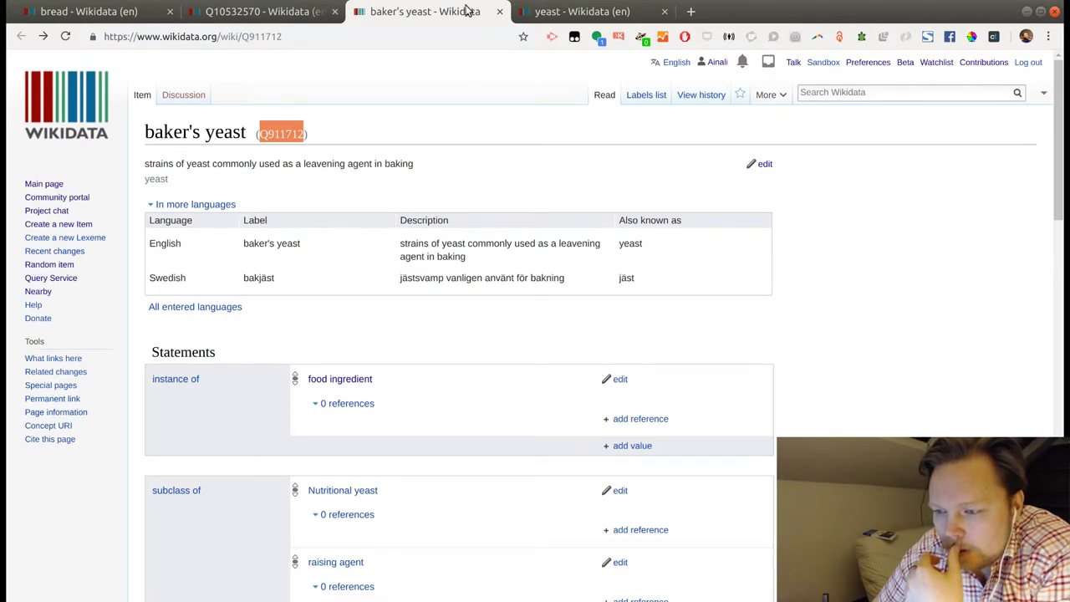
click(498, 13)
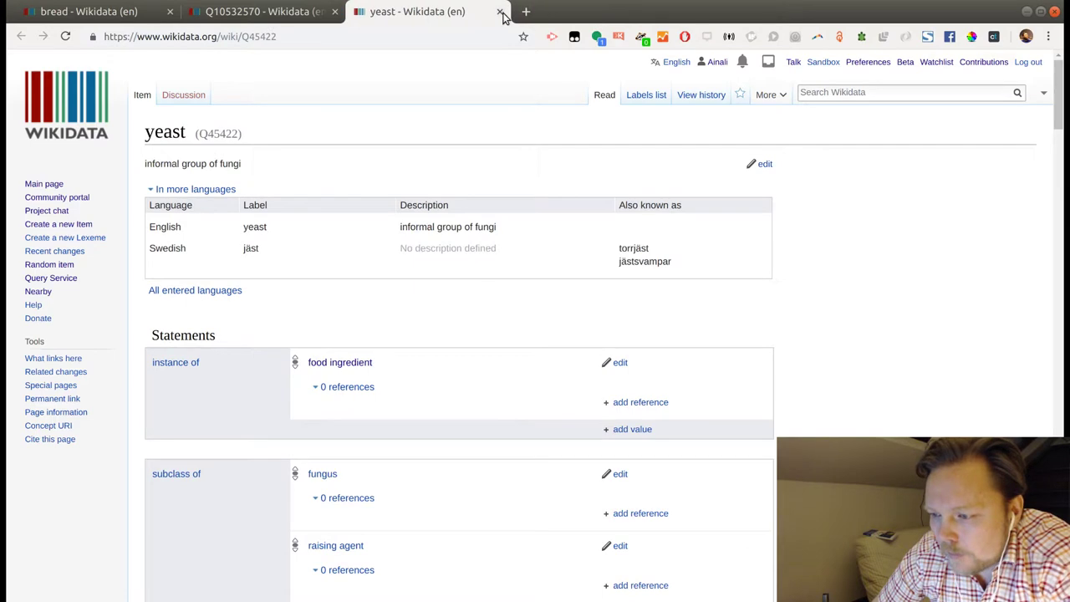
click(501, 13)
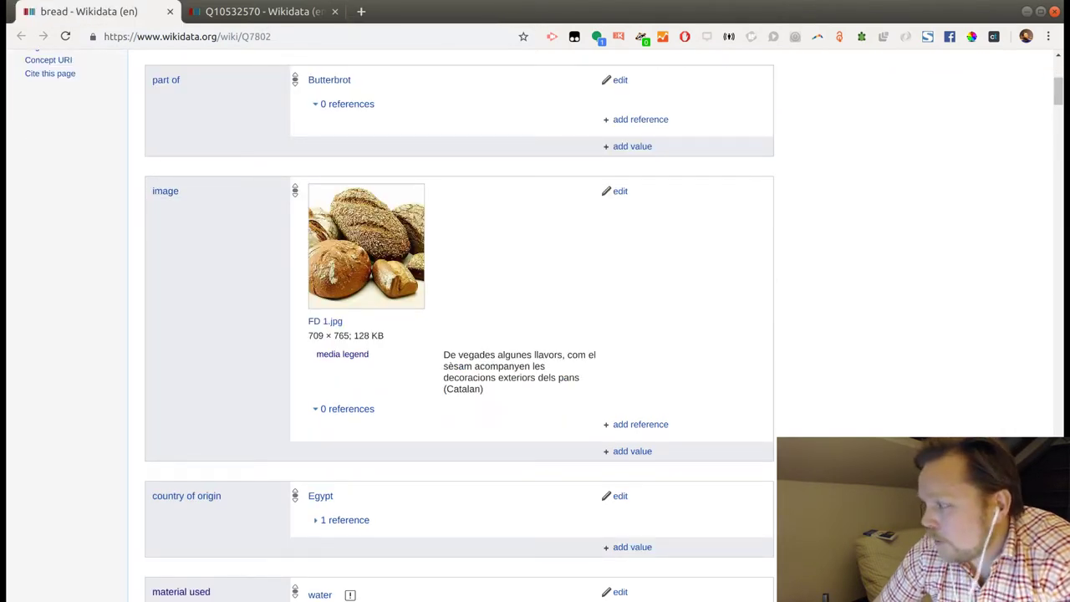
click(247, 12)
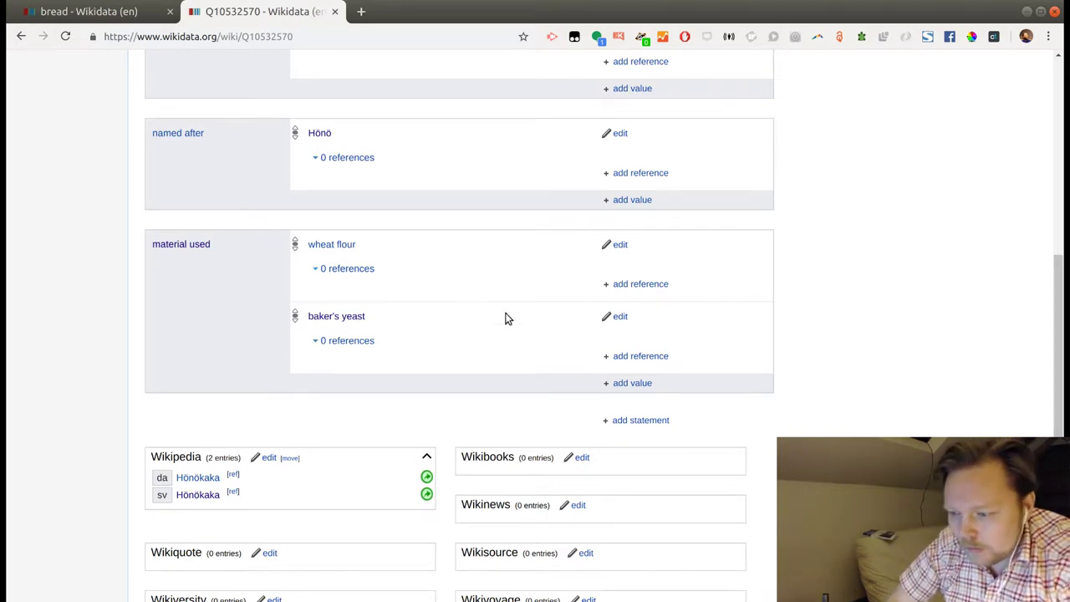
Try to add rågsikt as another material used value of Hönökaka.
click(617, 384)
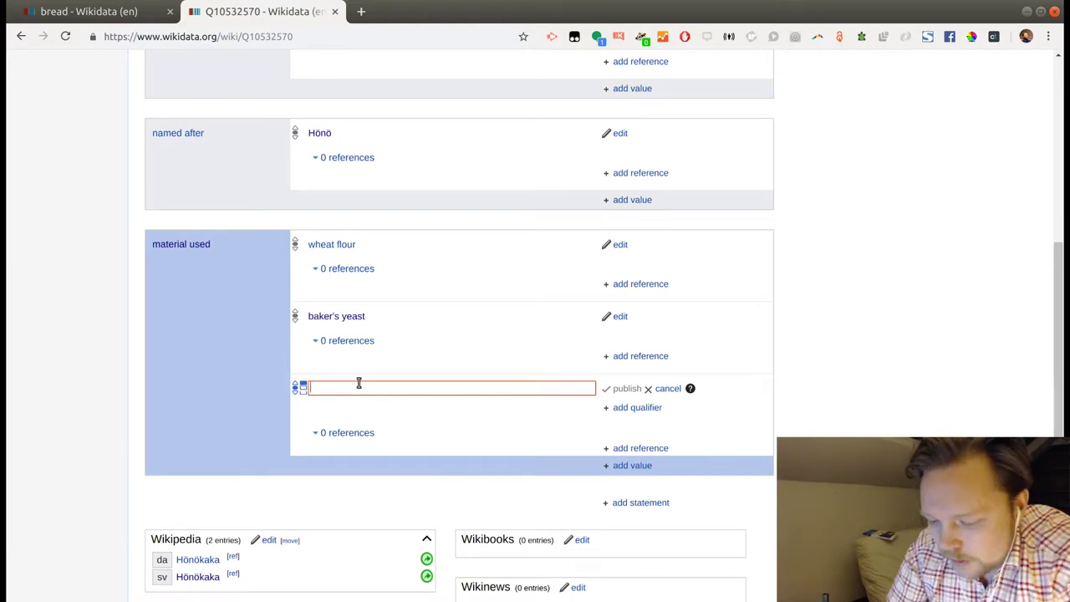
text(ra)
text(gsikt)
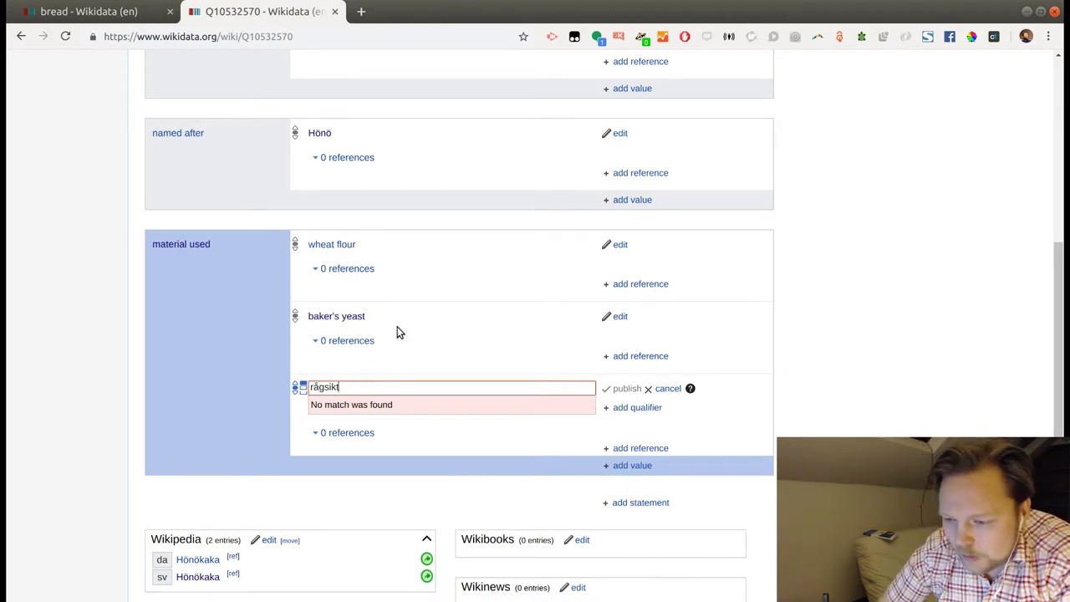
click(218, 364)
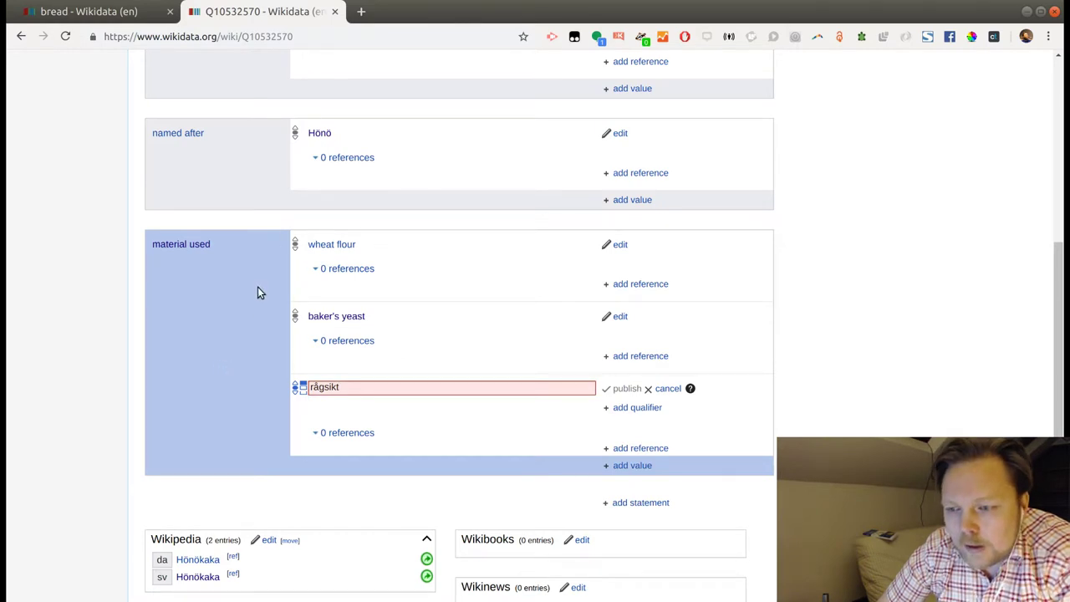
Open Hönökaka's labels and descriptions for editing, with the empty Swedish description ready for entry.
scroll(257, 292, up, 5)
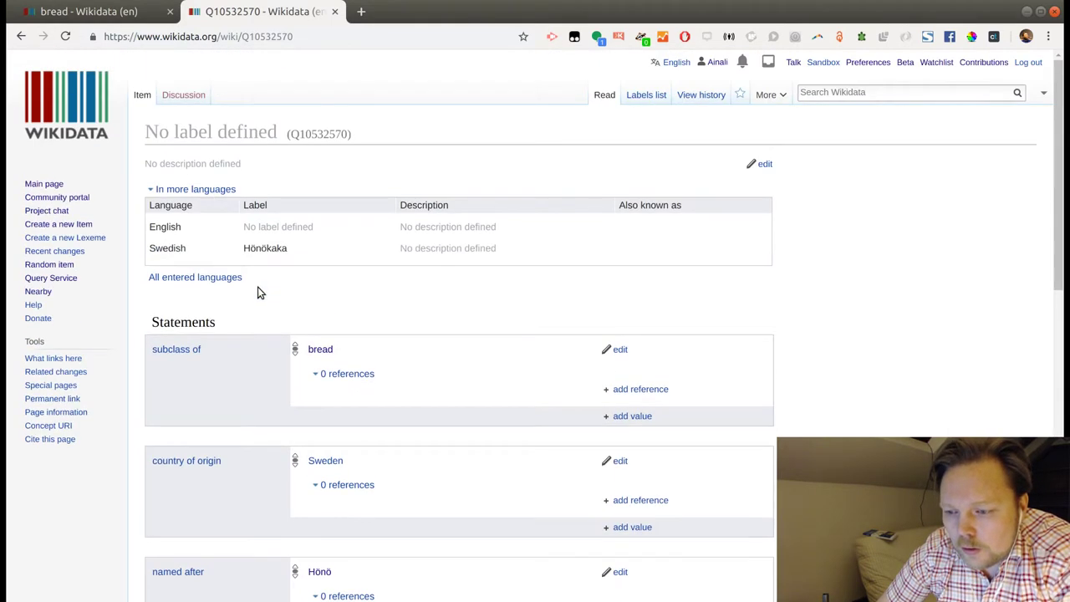
scroll(258, 287, down, 2)
scroll(257, 287, up, 2)
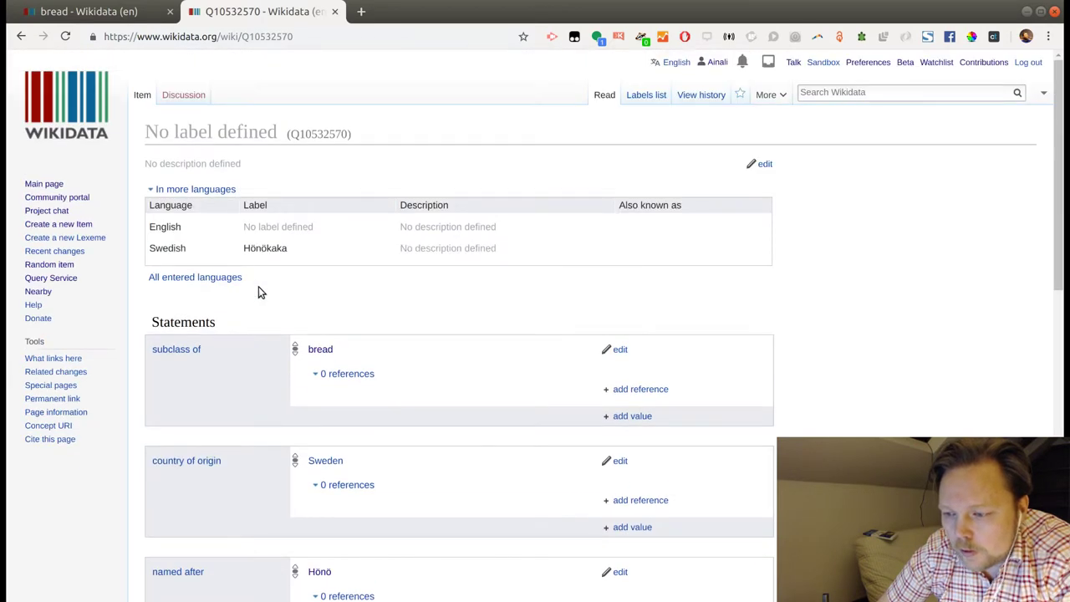
click(764, 163)
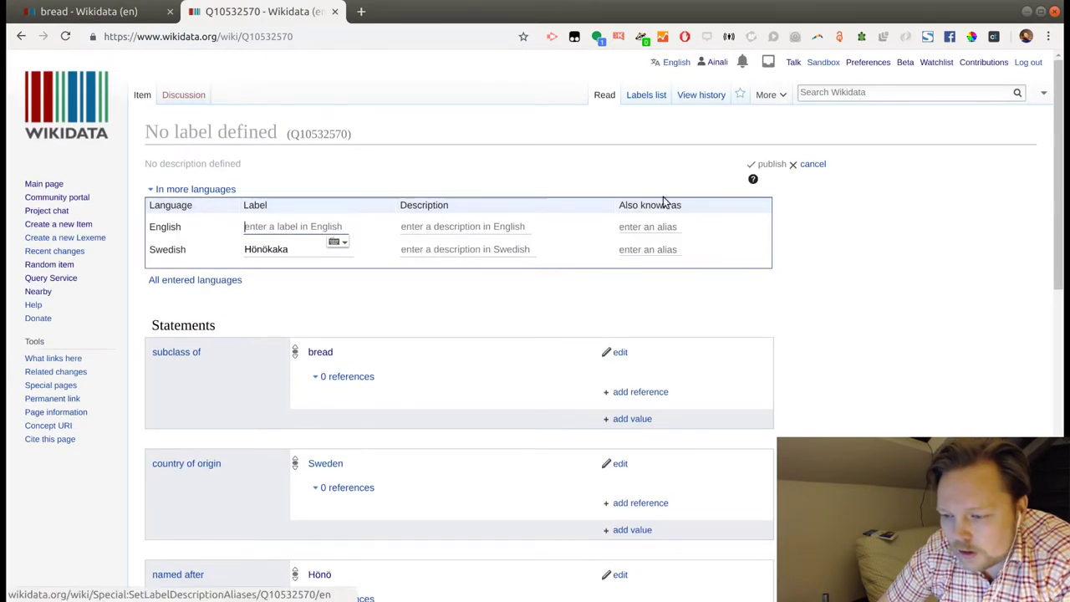
click(453, 250)
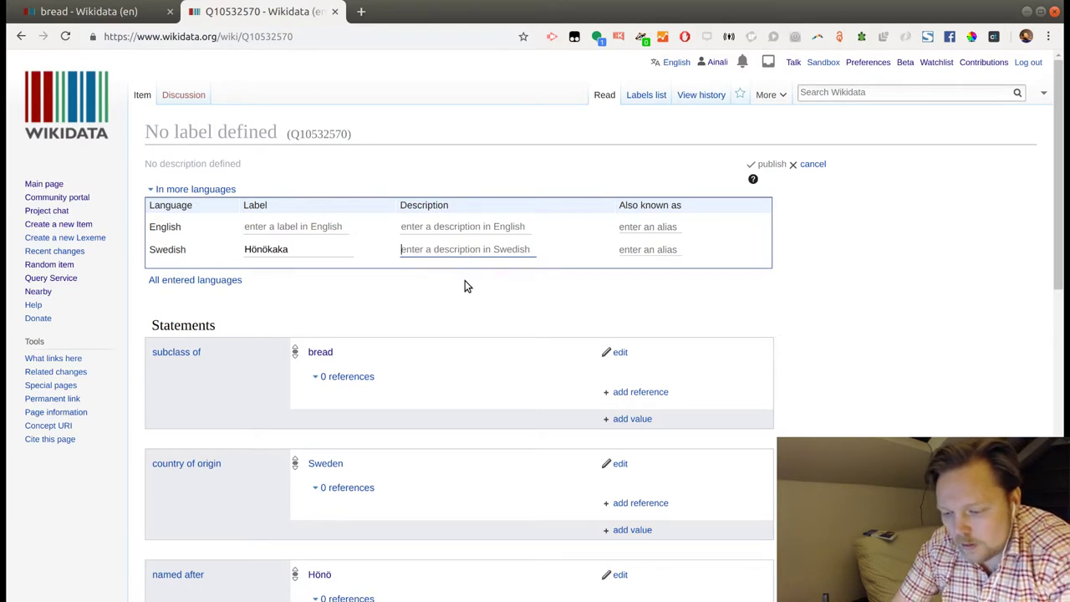
text(bröd)
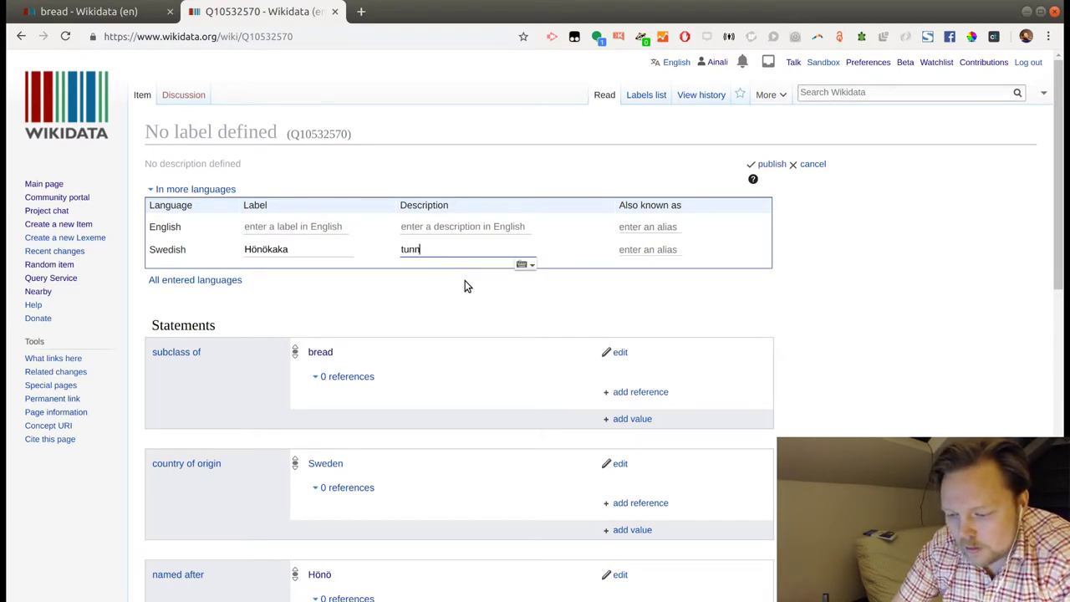
key(BackSpace)
key(BackSpace)
key(BackSpace)
key(BackSpace)
text(to)
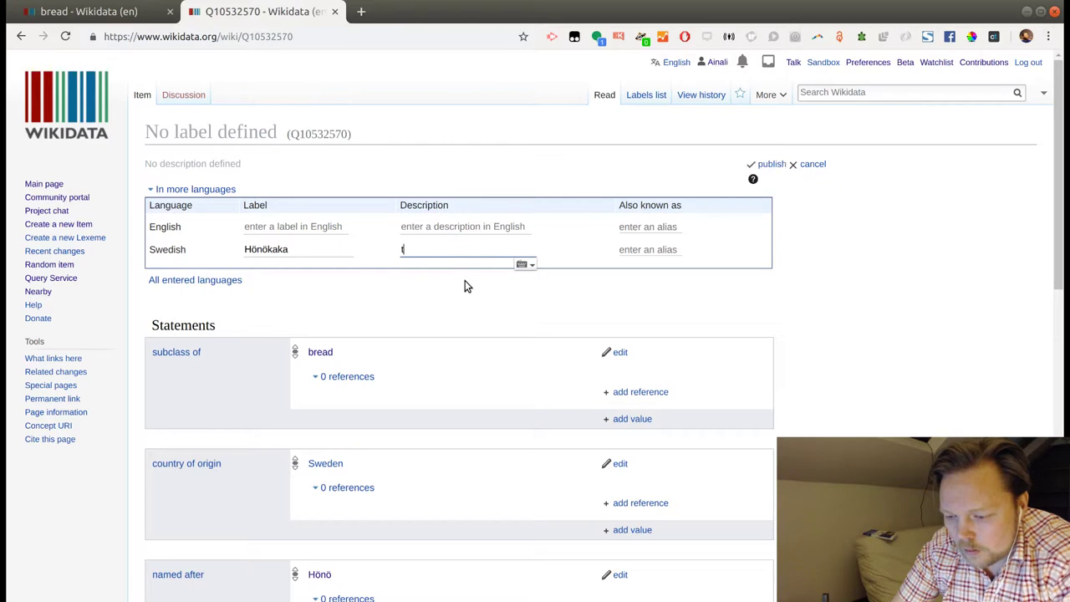
key(BackSpace)
key(BackSpace)
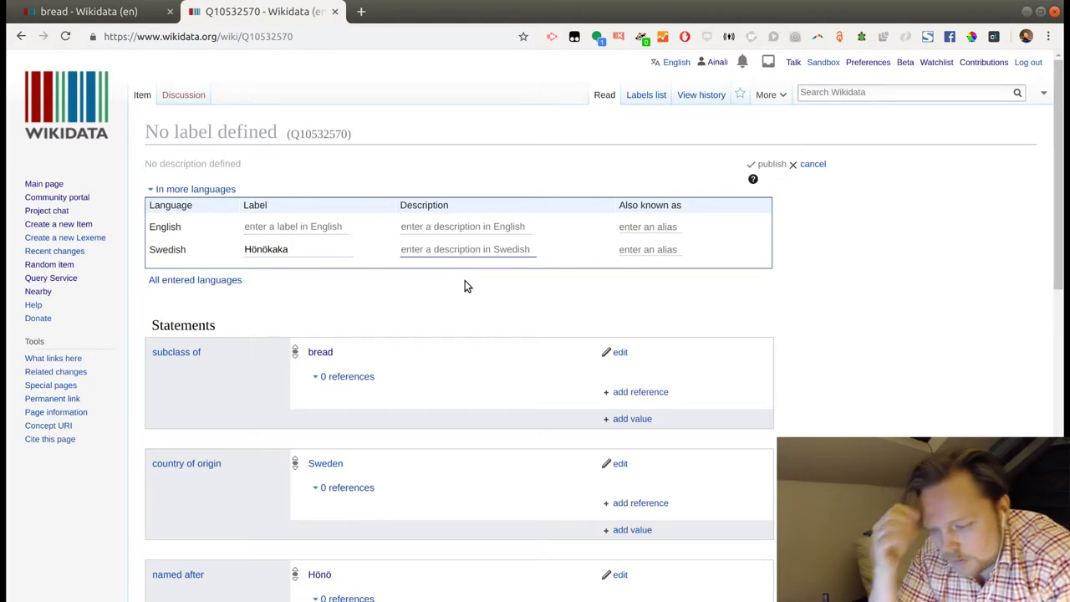
Enter the Swedish description "platt svenskt bröd" for Hönökaka and publish it.
text(platt brö)
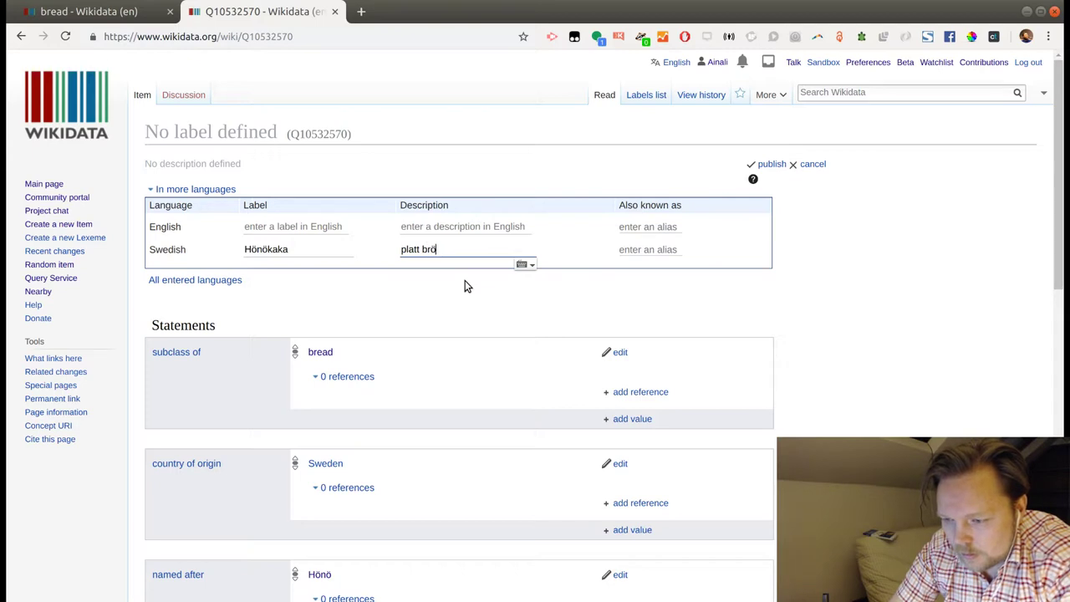
key(BackSpace)
key(BackSpace)
key(BackSpace)
text(svenskt)
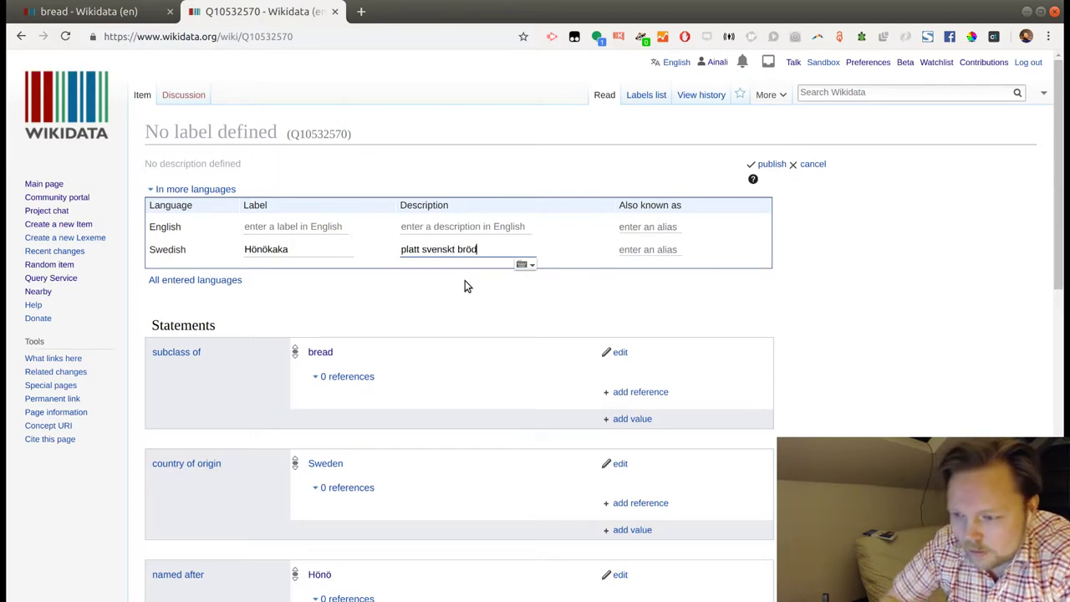
click(773, 165)
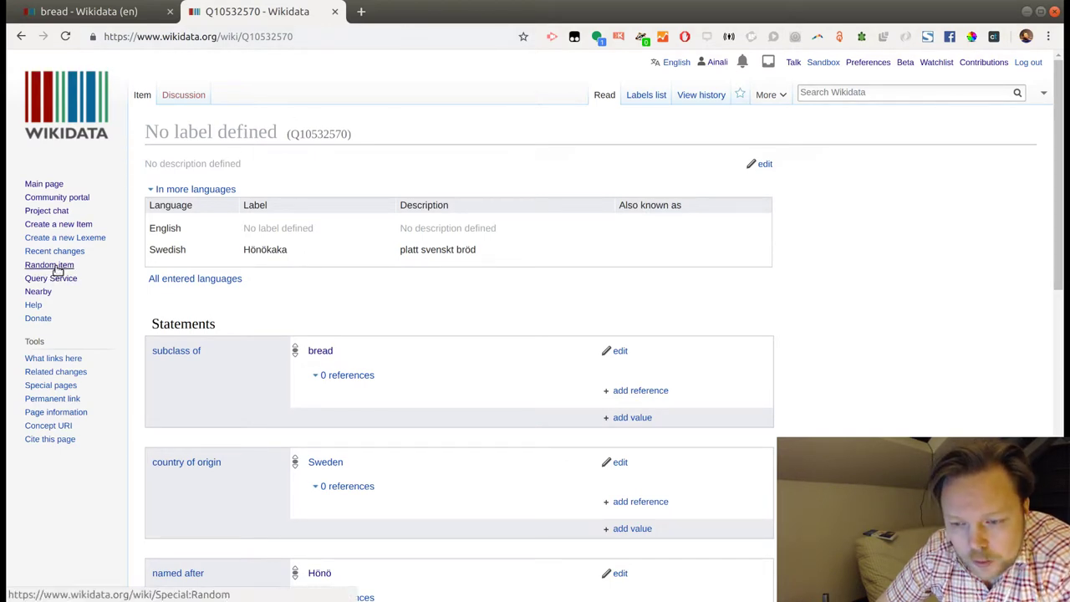
Open the form for creating a new item in a separate tab and set its language to Swedish (sv).
ctrl+click(67, 224)
click(434, 11)
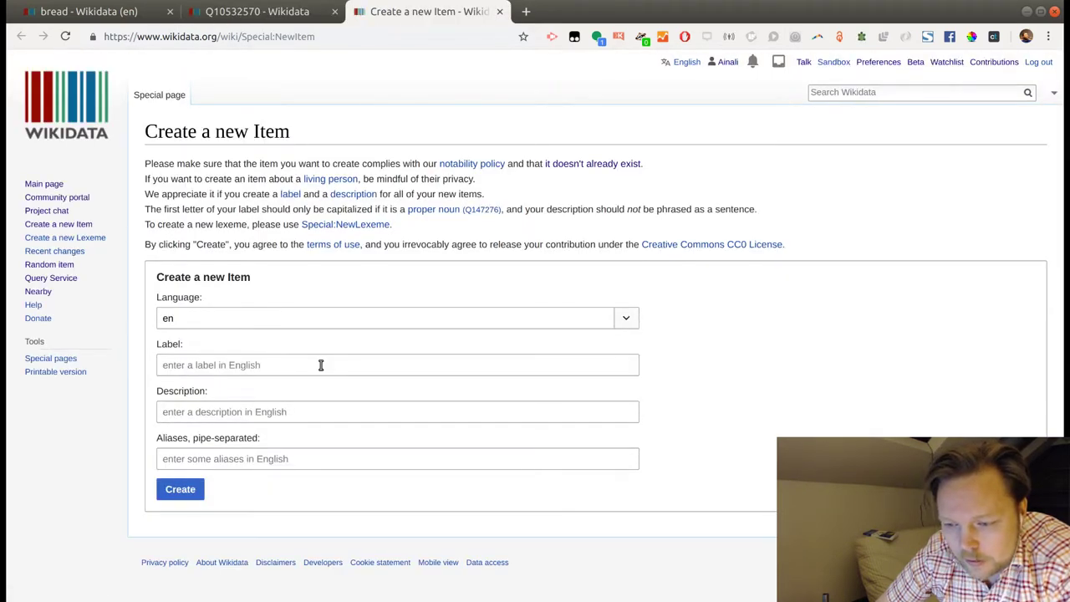
click(630, 320)
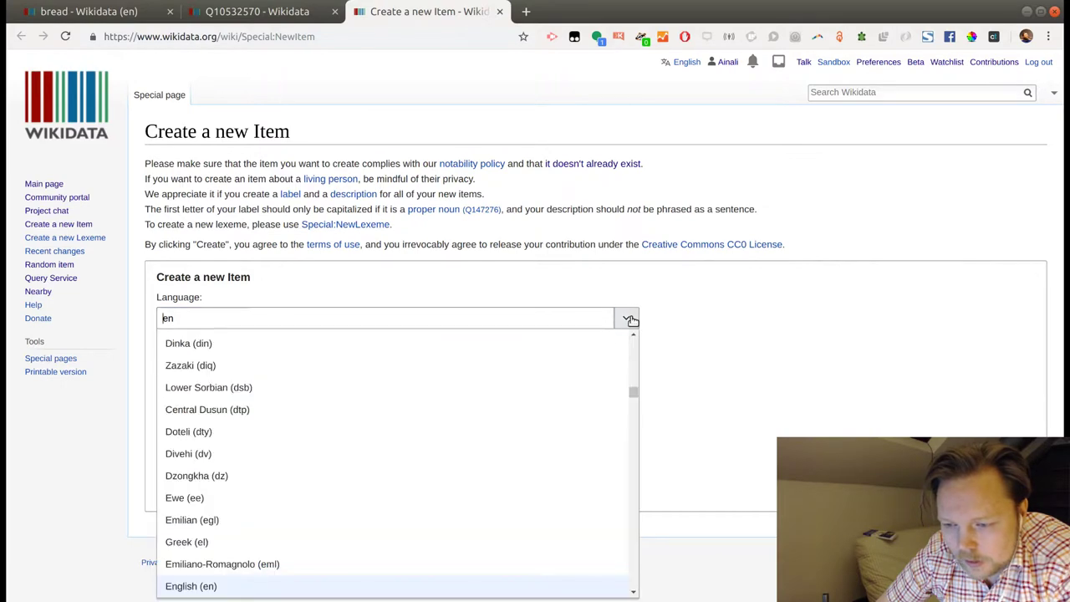
text(sv)
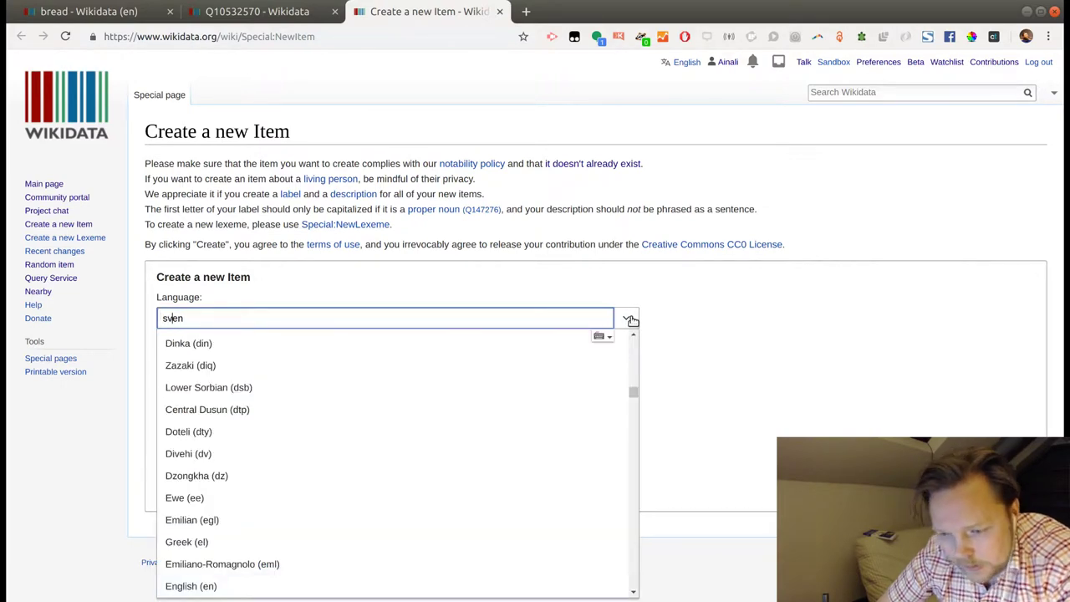
key(Delete)
key(Delete)
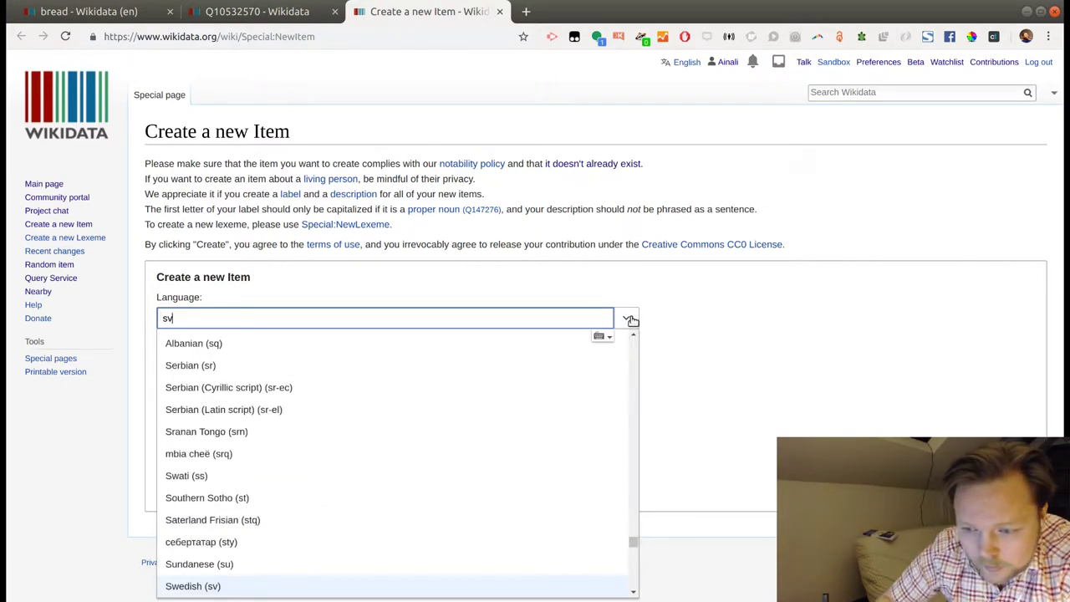
click(326, 590)
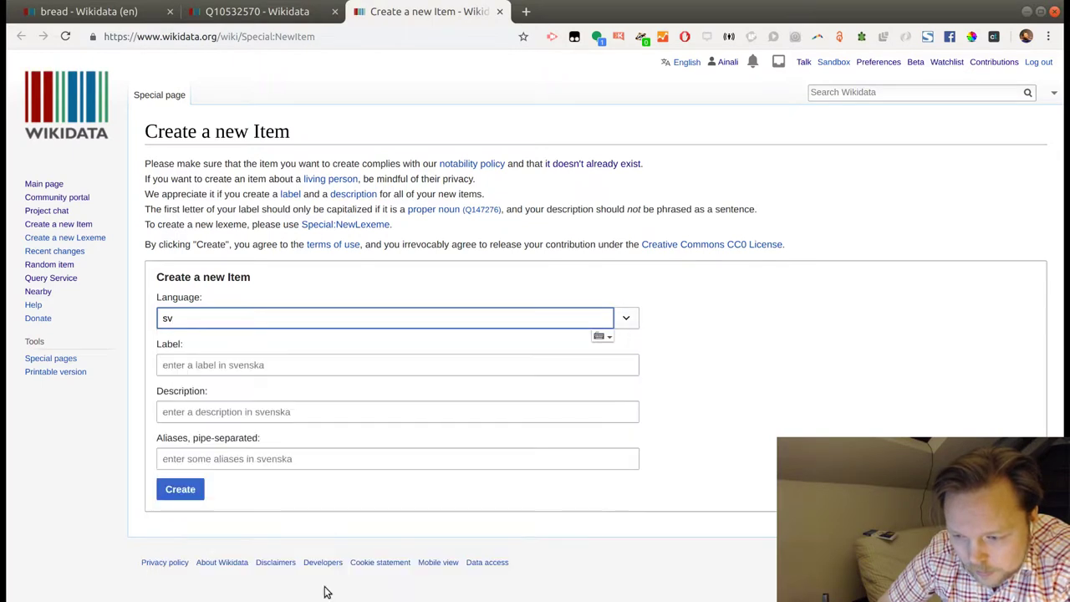
Enter "rågsikt" as the Swedish label of the new item.
click(290, 368)
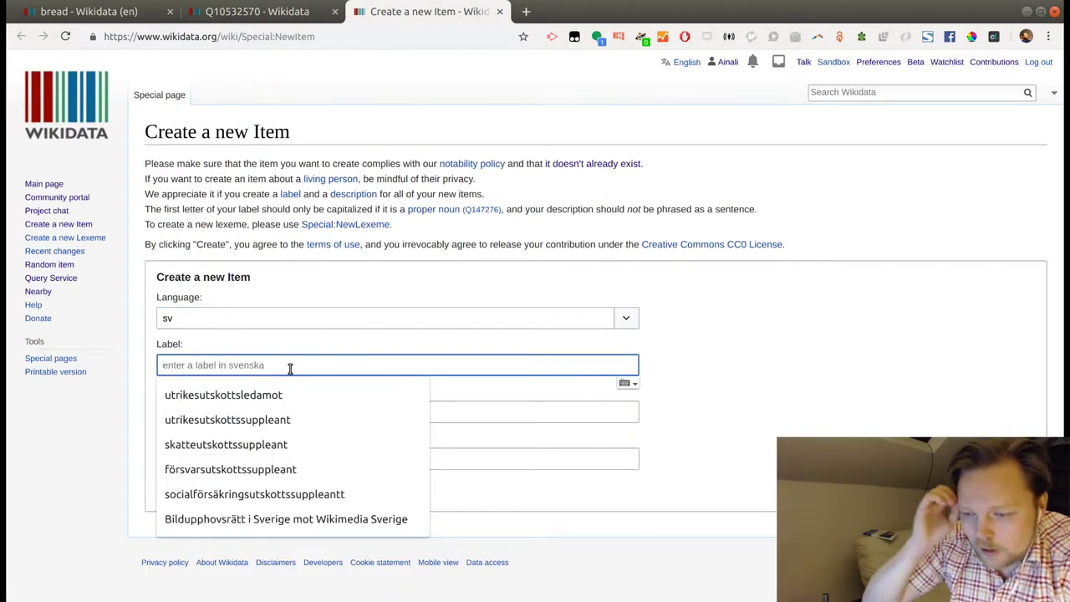
text(rå)
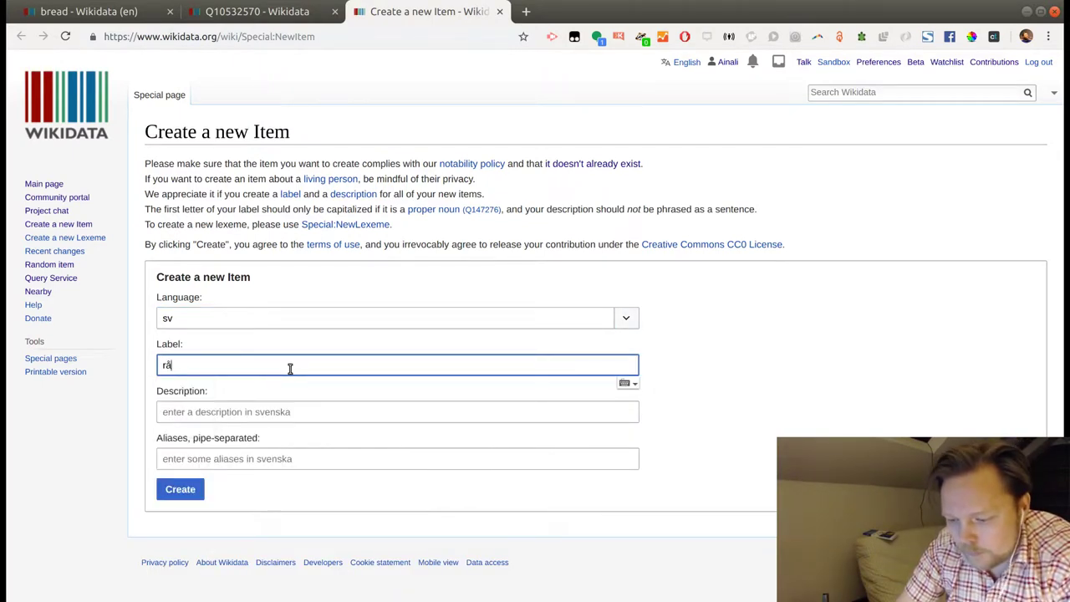
text(gsikt)
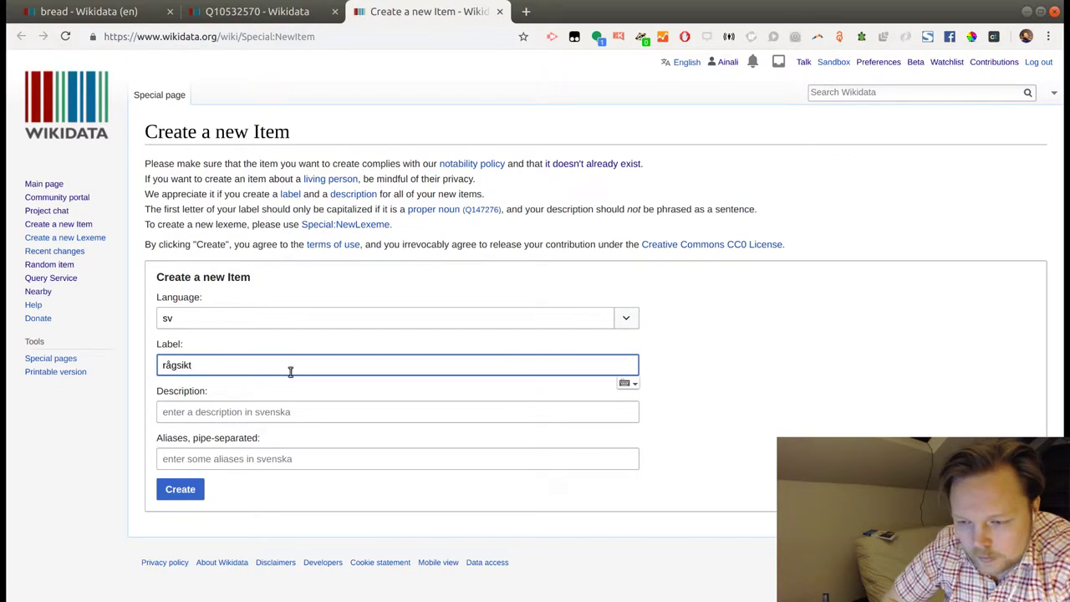
Enter the Swedish description "siktat rågmjöl" for the new rågsikt item and create it.
click(288, 412)
text(siktat)
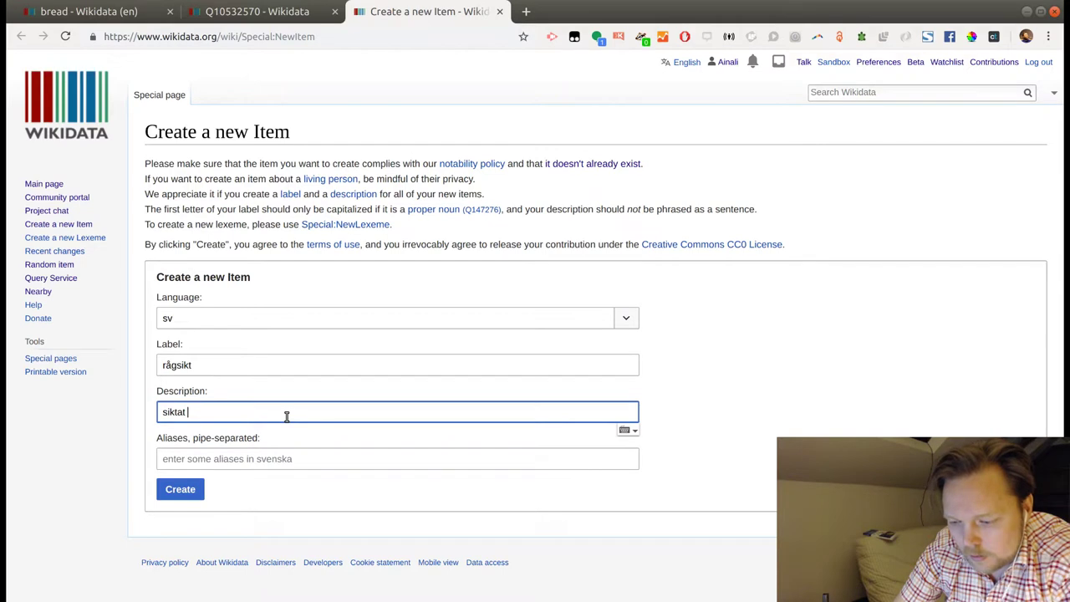
text( rågm)
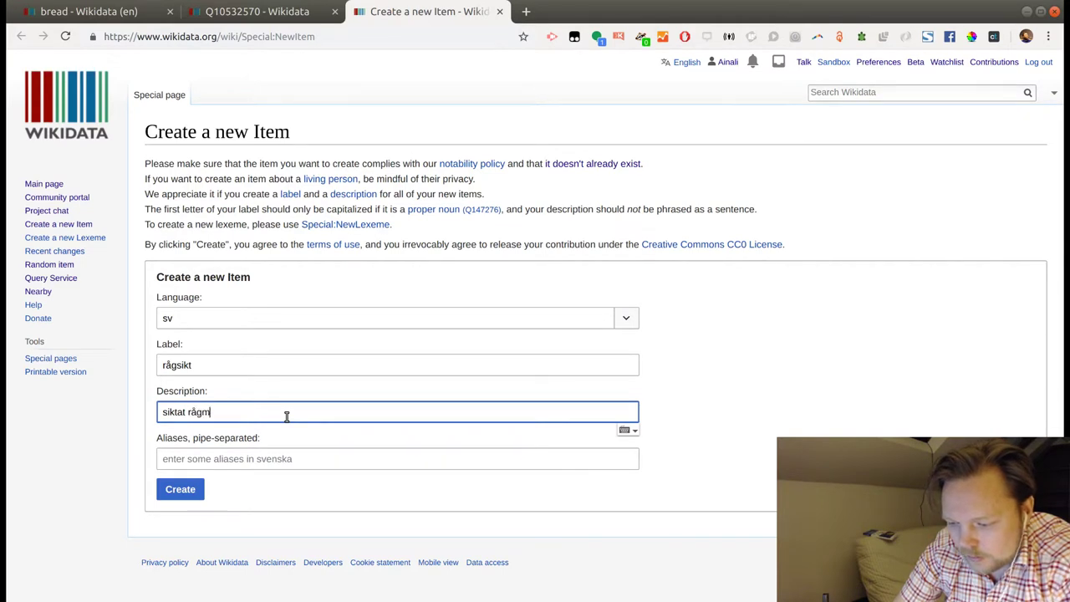
text(jöl)
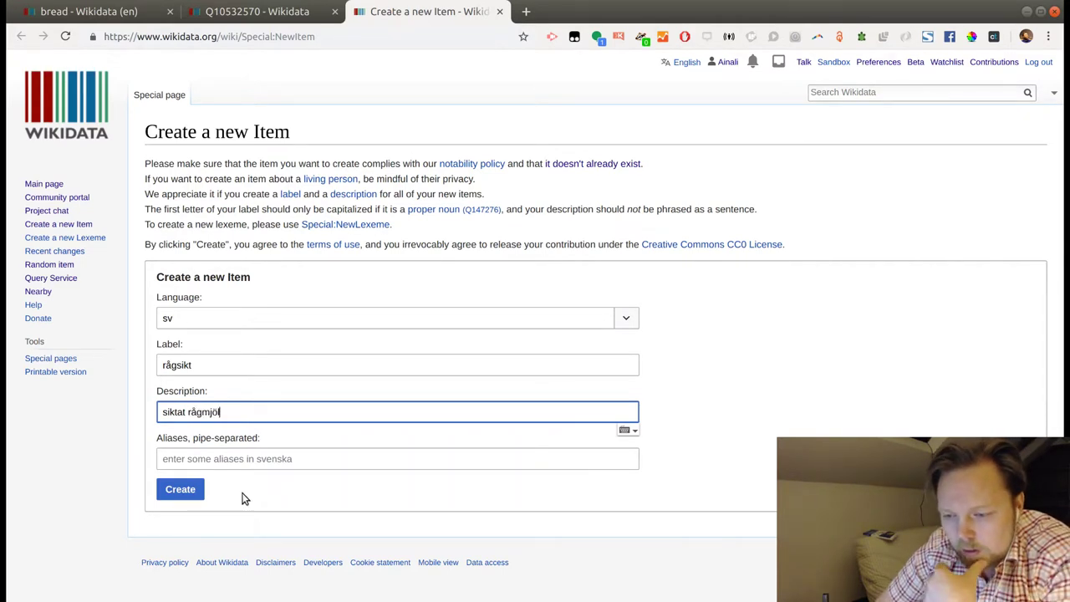
click(179, 491)
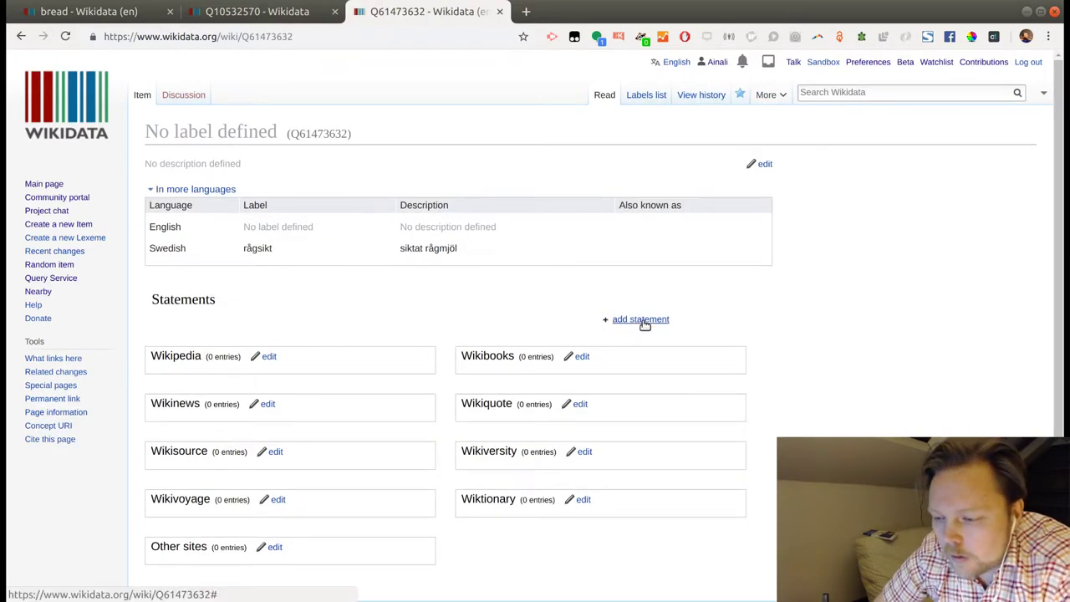
Add a "subclass of" statement with the value "rye flour" to the rågsikt item and publish it.
click(645, 324)
click(419, 381)
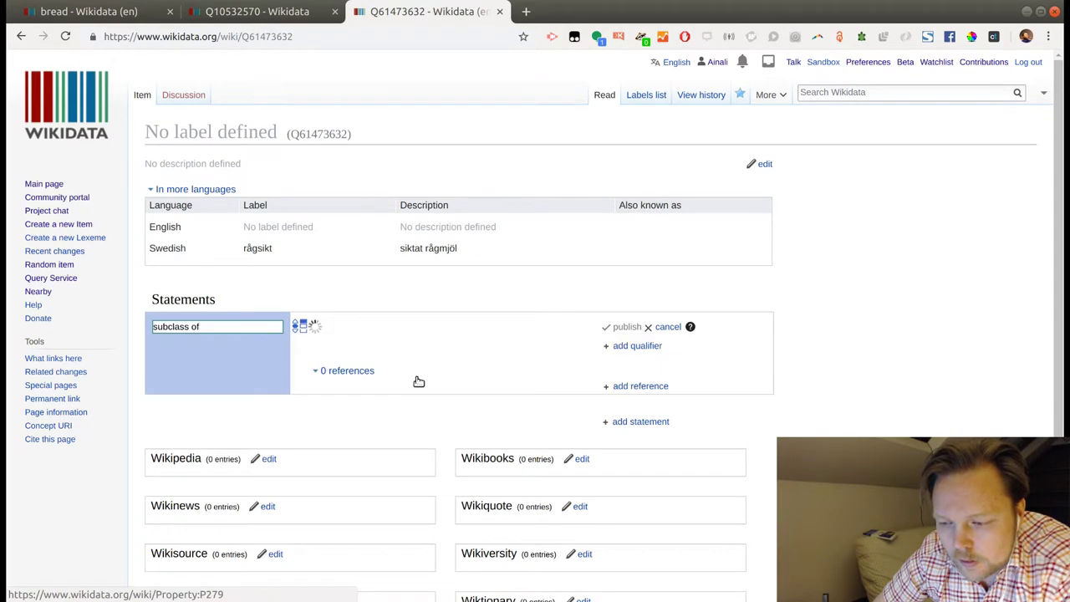
text(rye flo)
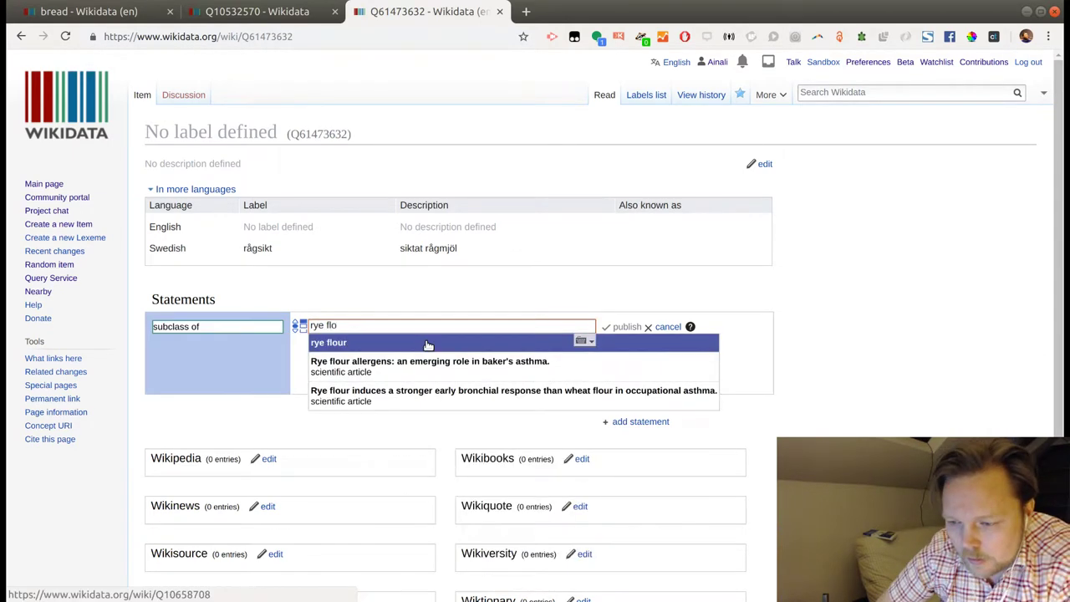
click(428, 346)
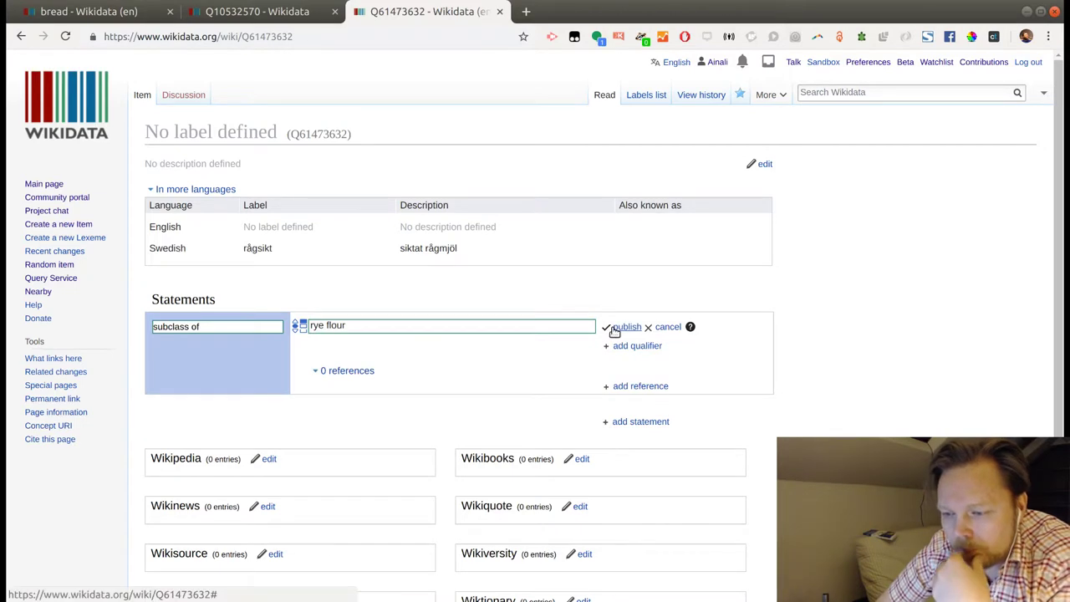
click(623, 327)
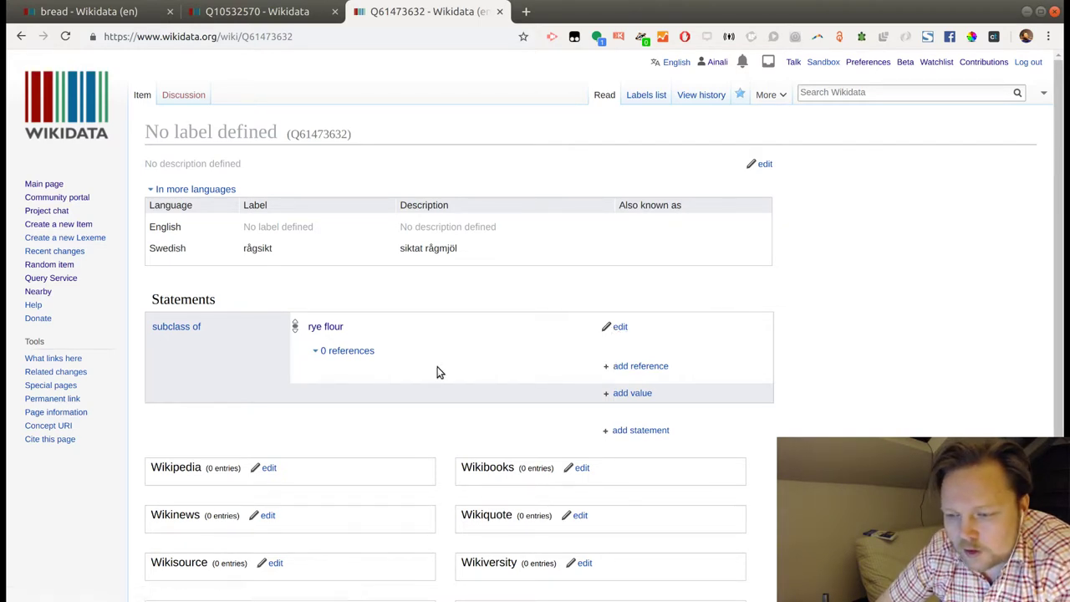
click(284, 12)
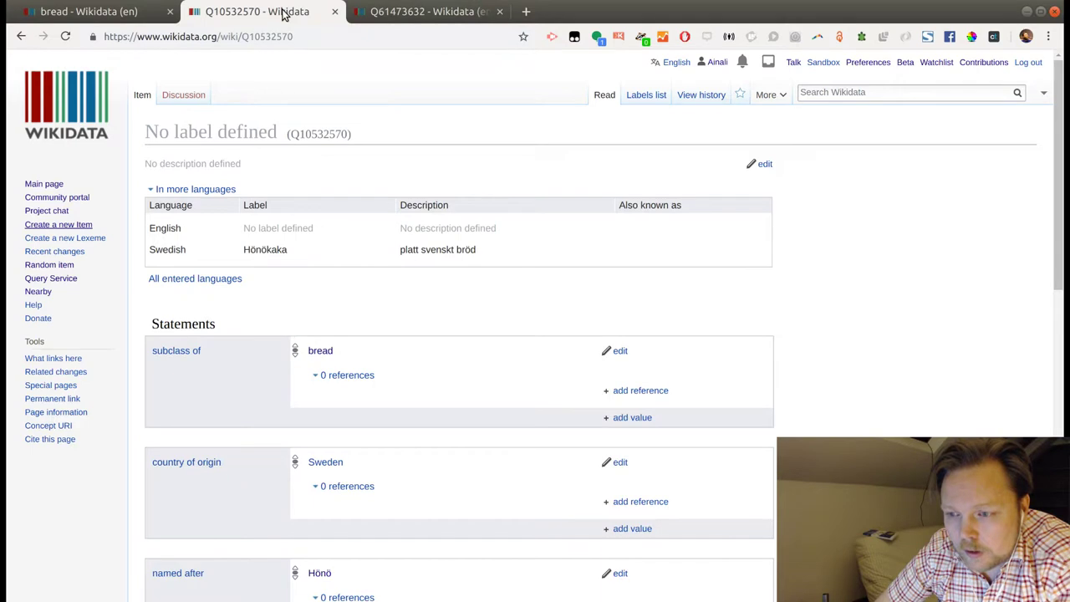
click(426, 12)
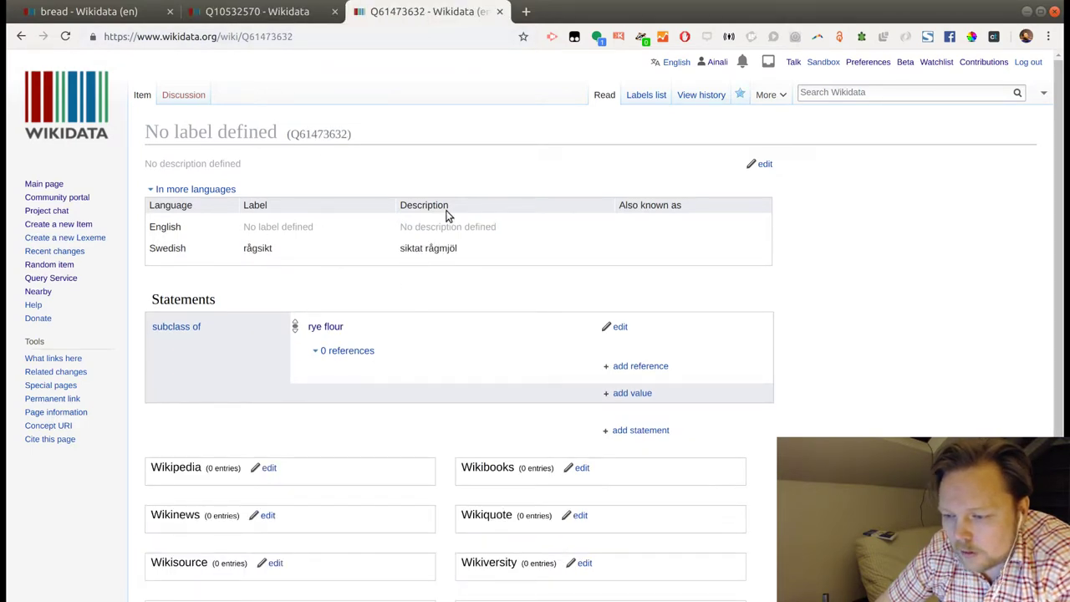
double_click(409, 249)
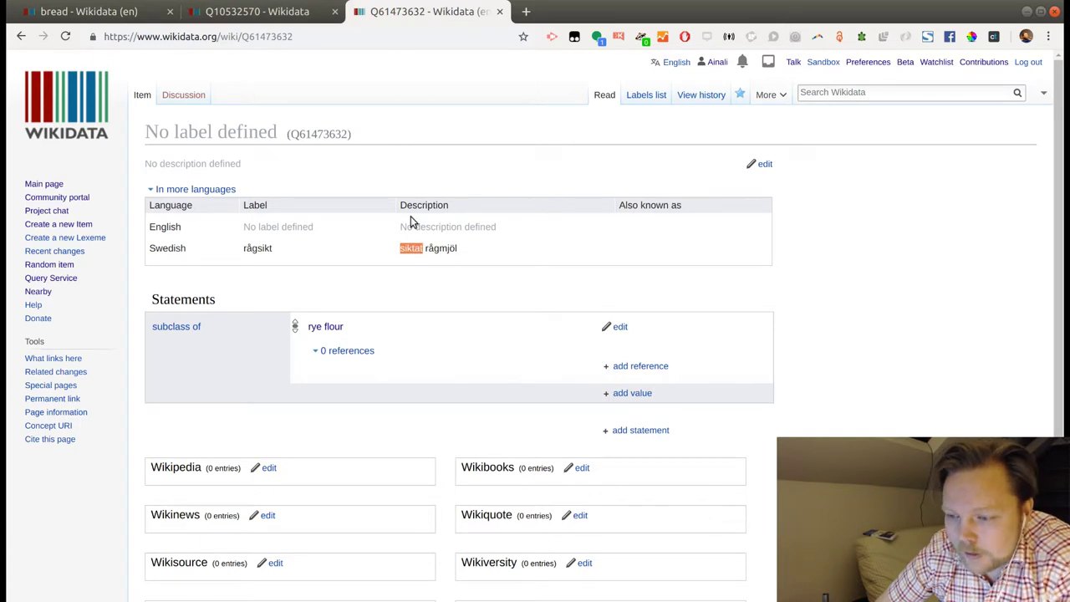
click(243, 19)
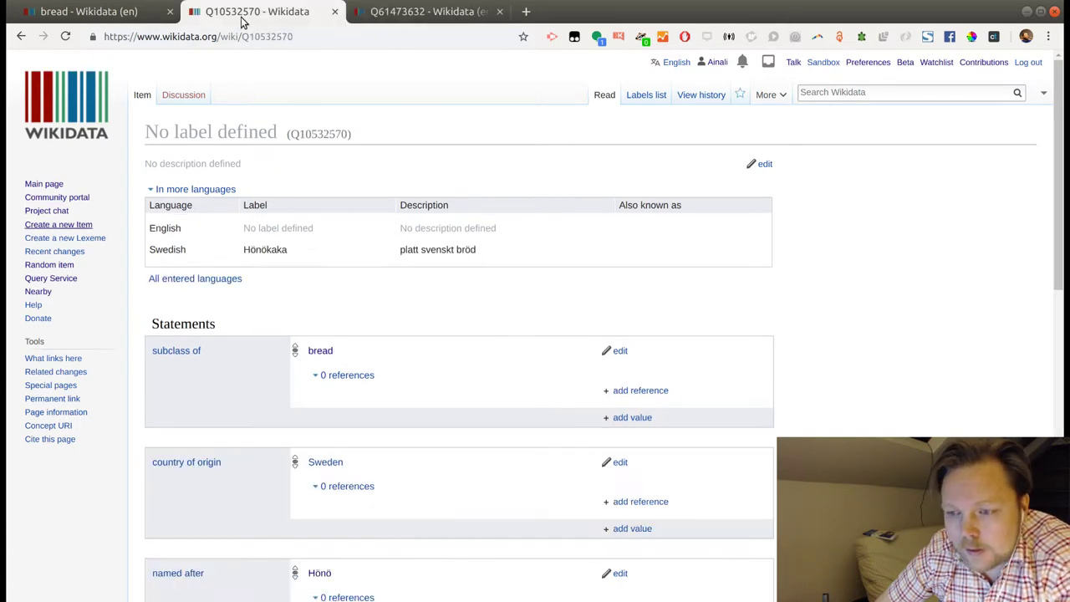
click(408, 17)
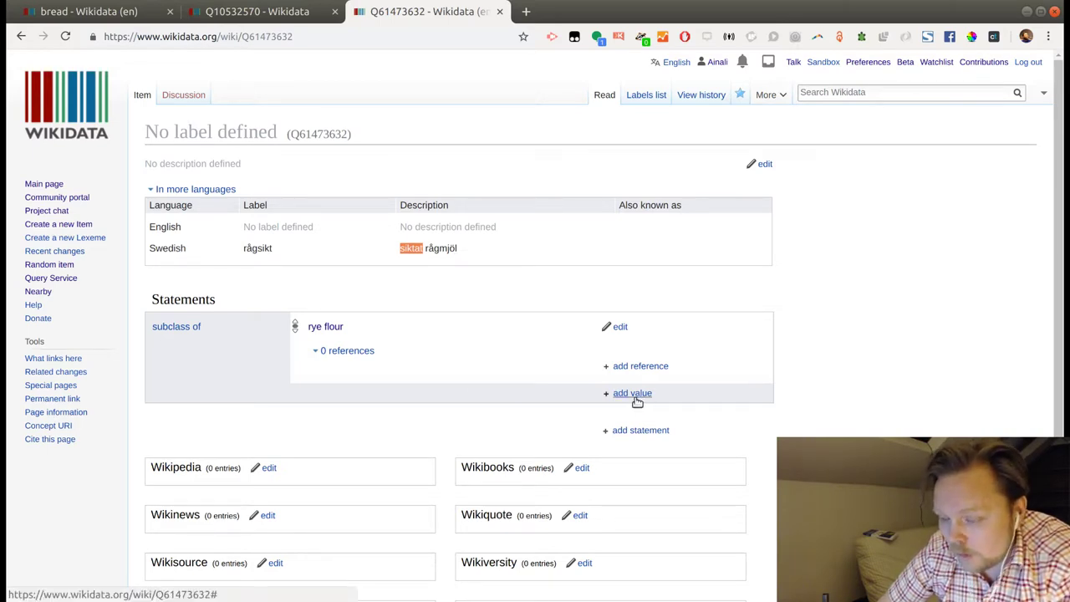
Copy the rågsikt item's identifier Q61473632, use it as the value of Hönökaka's pending "material used" entry, and publish it.
click(319, 136)
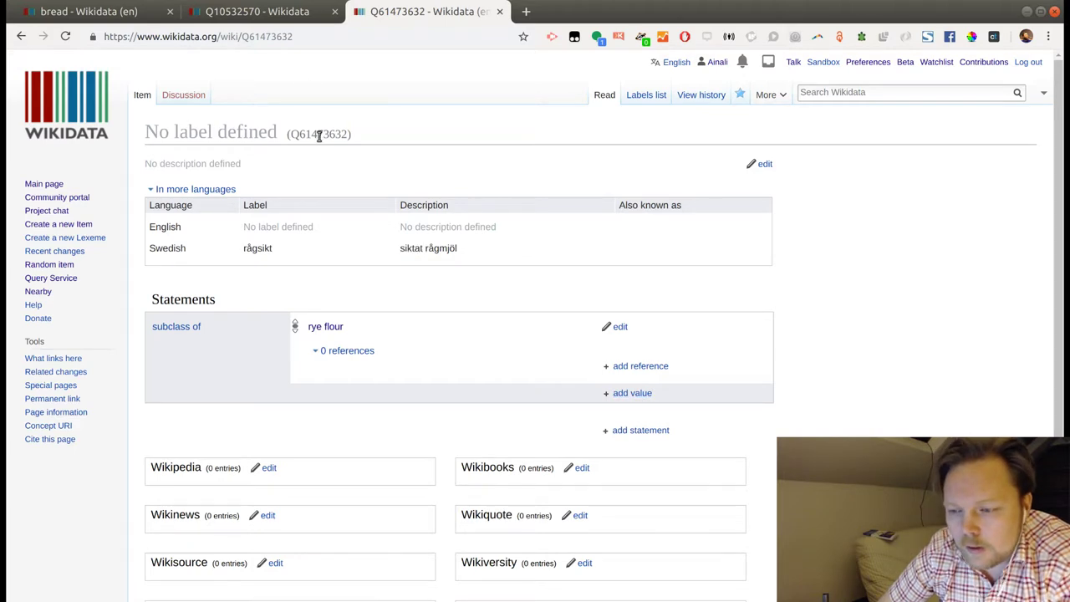
double_click(318, 137)
key(ctrl+c)
click(297, 12)
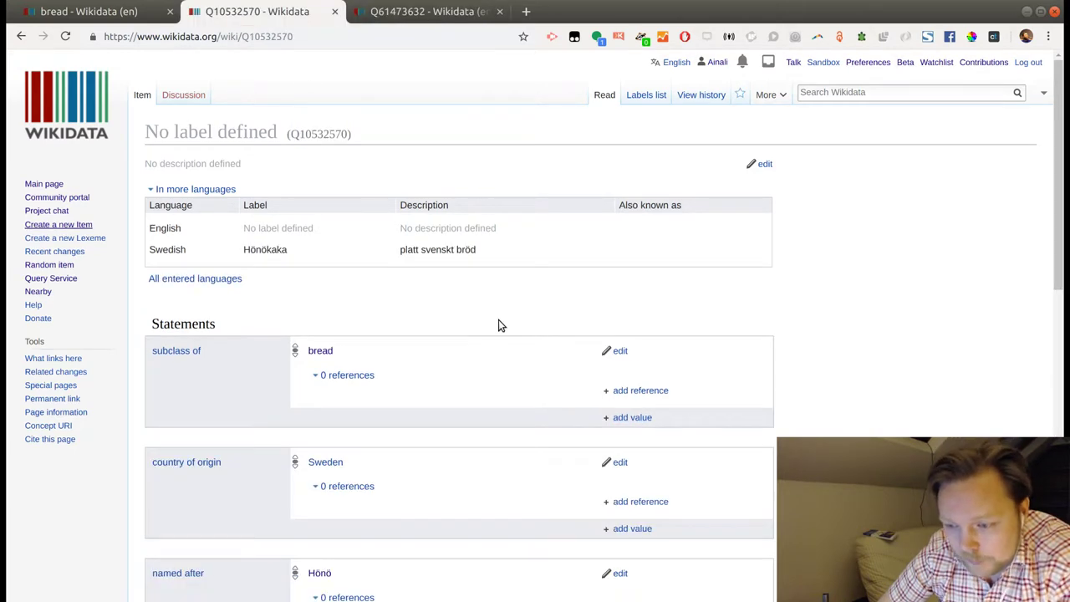
scroll(499, 325, down, 5)
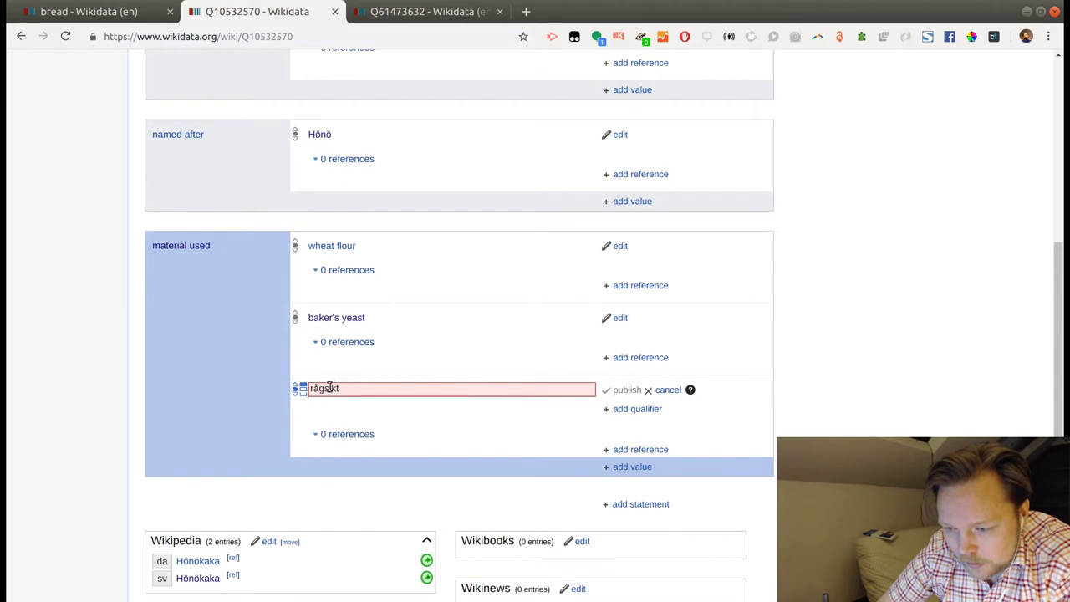
click(331, 388)
key(ctrl+a)
key(ctrl+v)
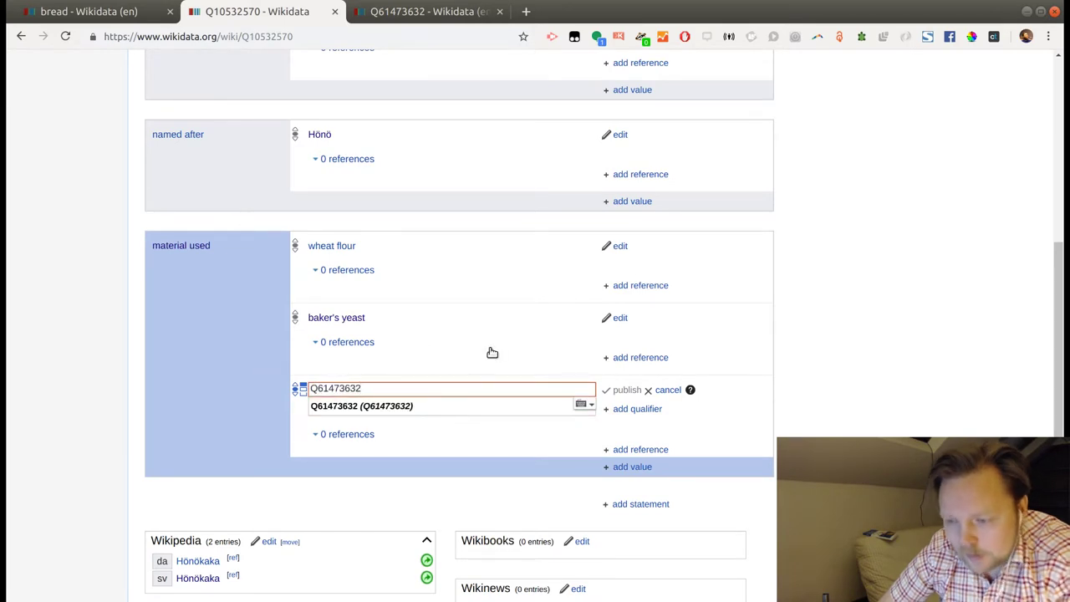
click(455, 408)
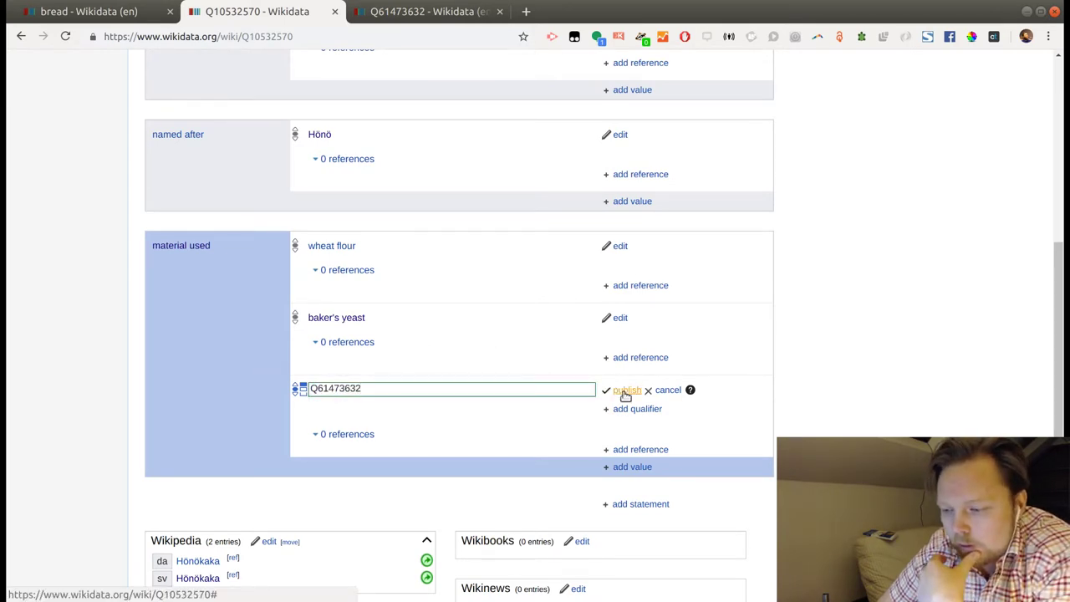
click(626, 393)
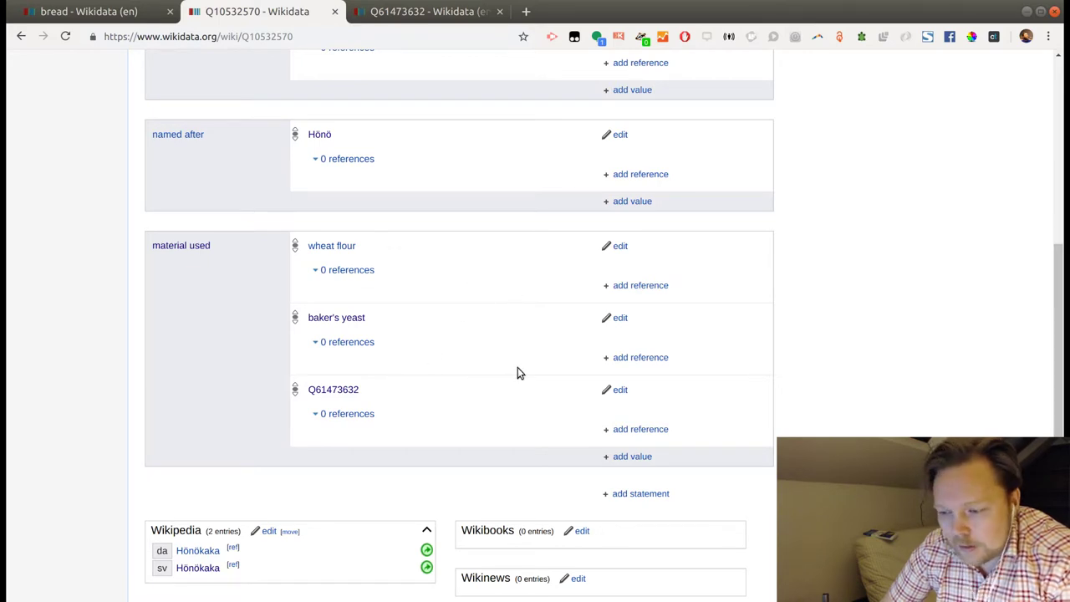
Search Wikidata for "tunnbröd" and open the Tunnbröd food item.
scroll(517, 364, up, 5)
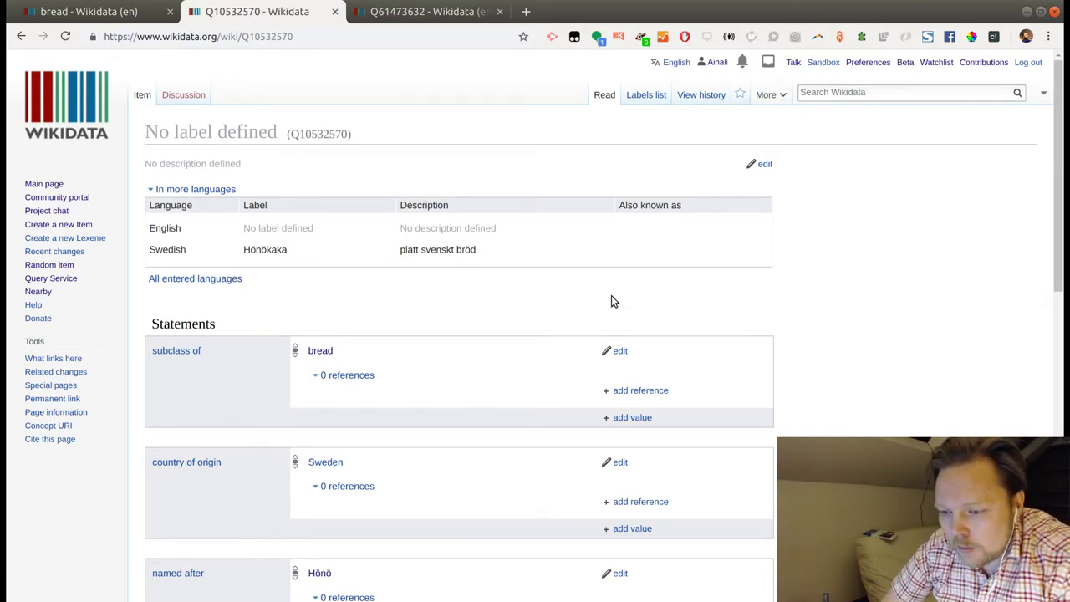
click(817, 95)
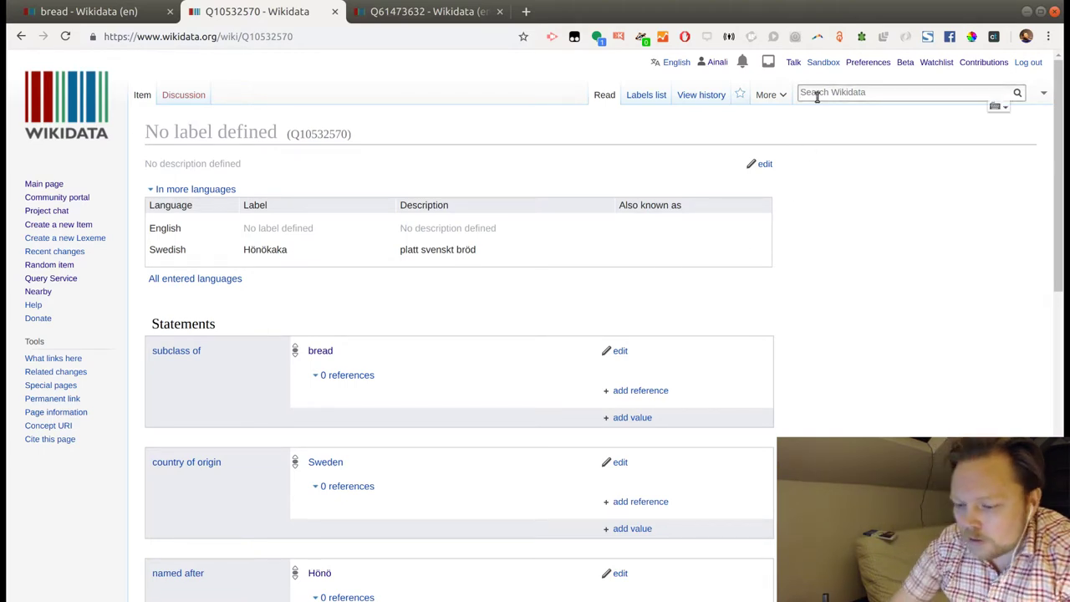
text(tuu)
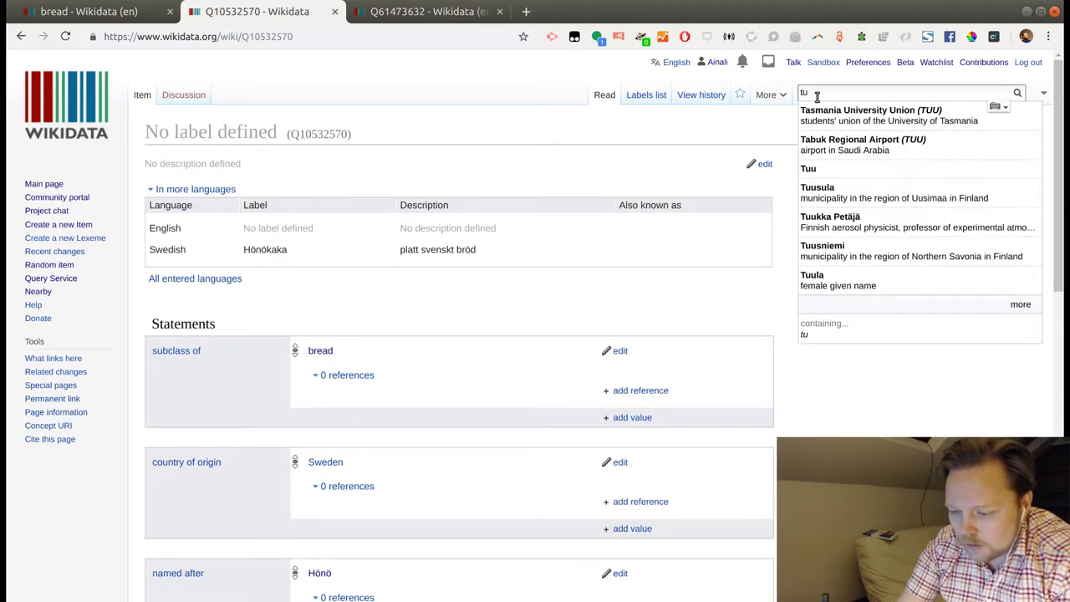
key(BackSpace)
text(nnbröd)
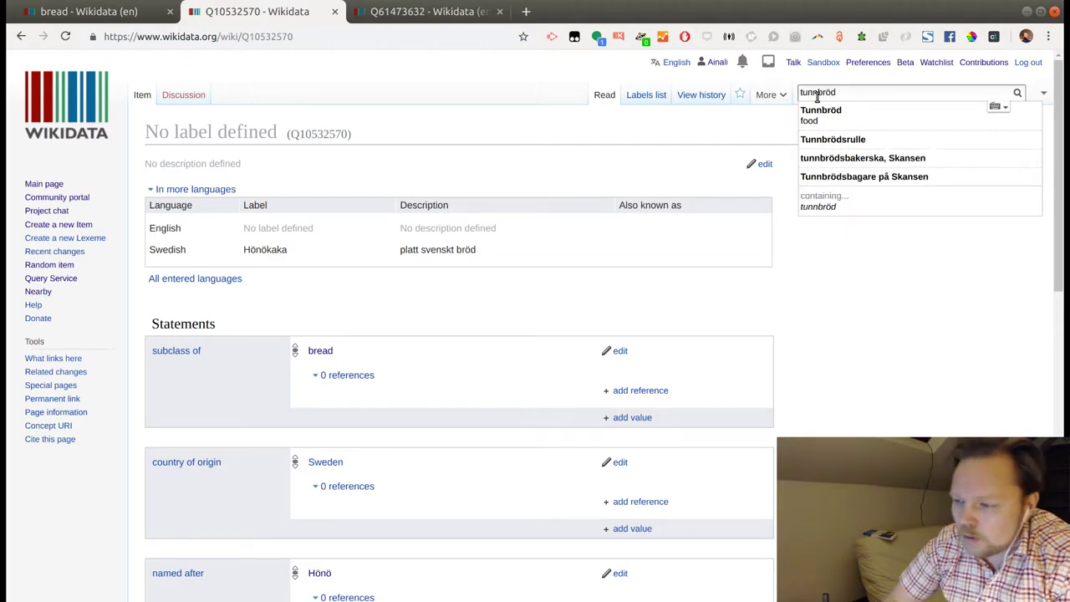
click(822, 111)
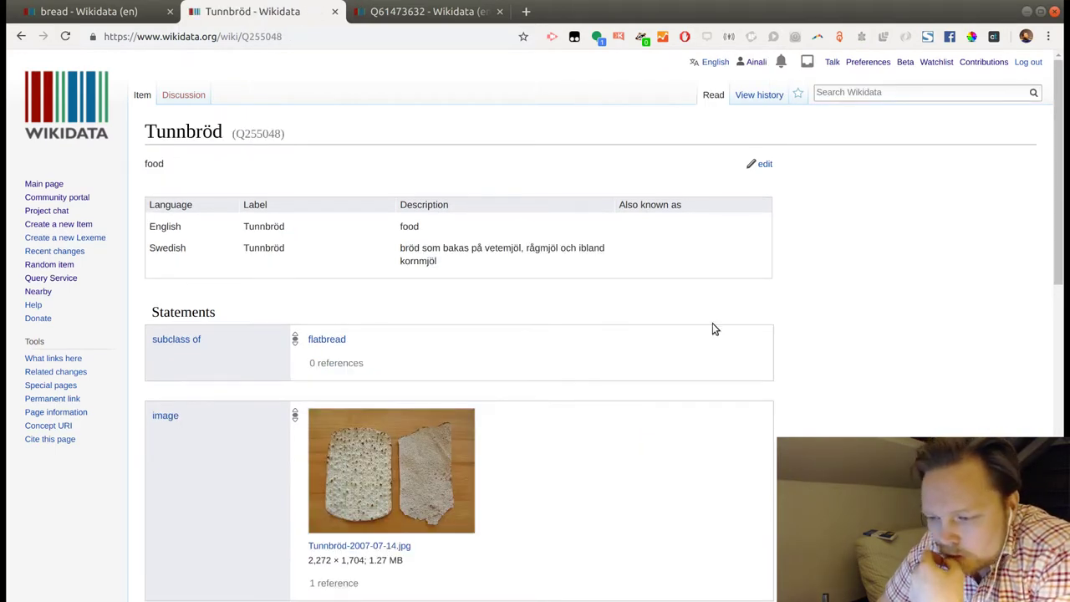
Review Tunnbröd's statements and remove its "has part" statement with the value wheat.
scroll(593, 303, down, 2)
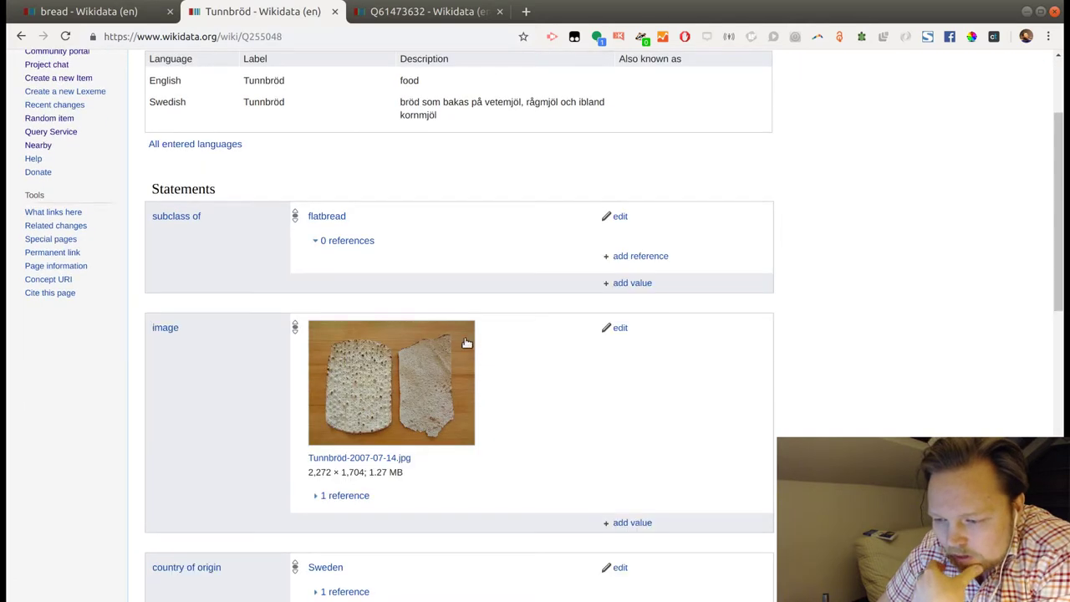
scroll(508, 337, down, 2)
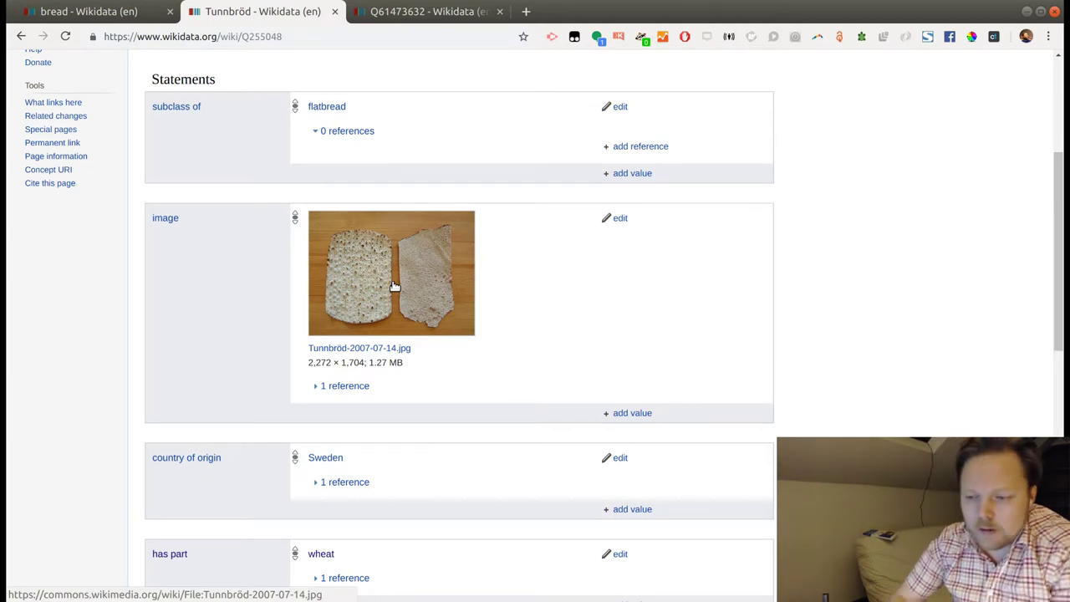
scroll(421, 268, up, 3)
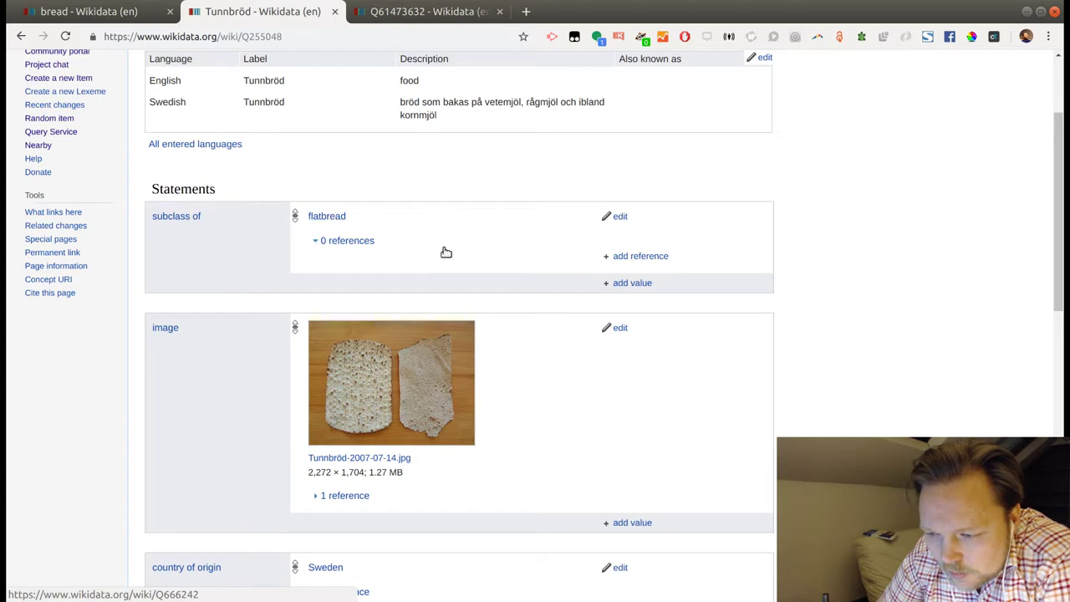
scroll(492, 393, down, 4)
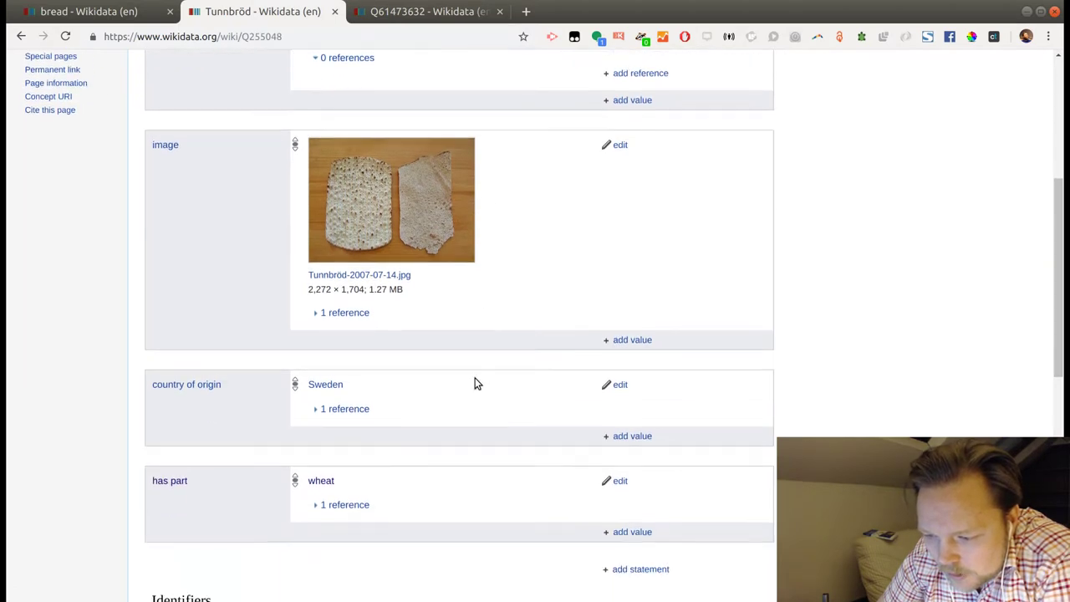
scroll(477, 383, down, 3)
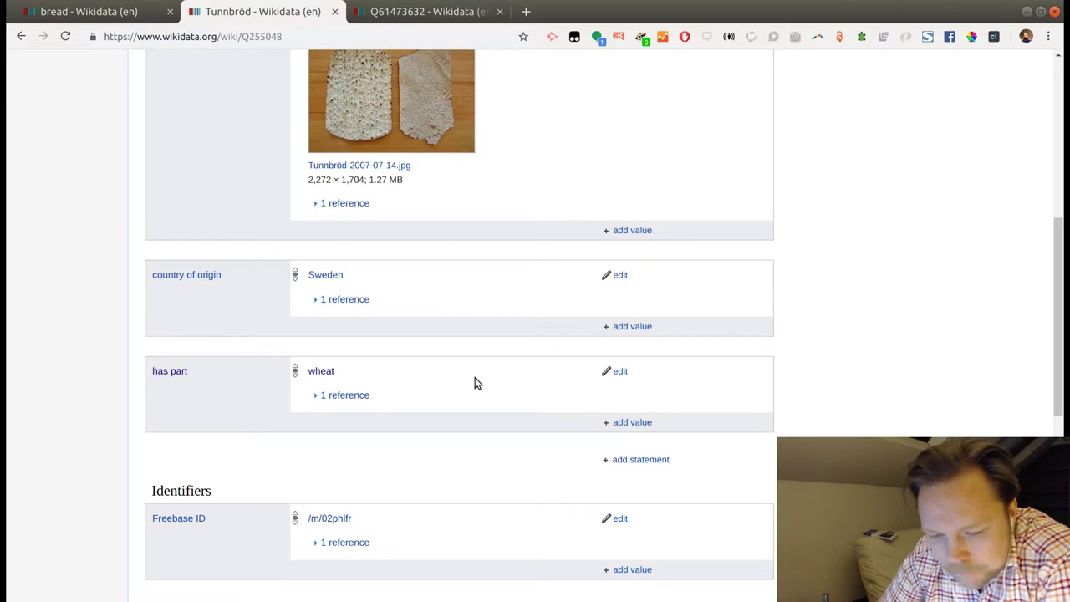
click(620, 371)
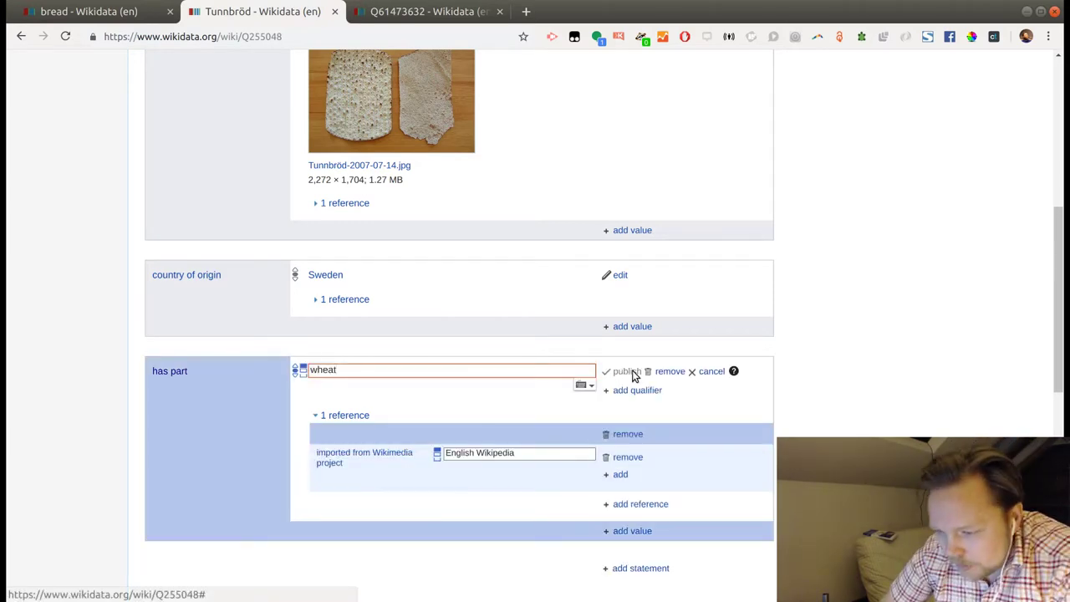
click(664, 372)
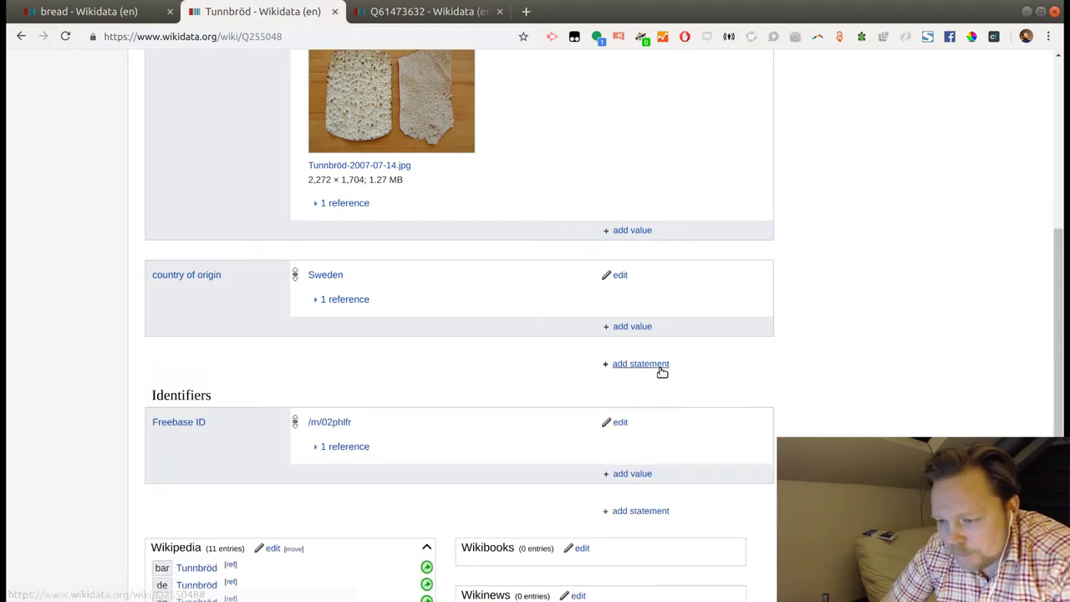
Add a "material used" statement with the value "wheat flour" to the Tunnbröd item and publish it.
click(641, 365)
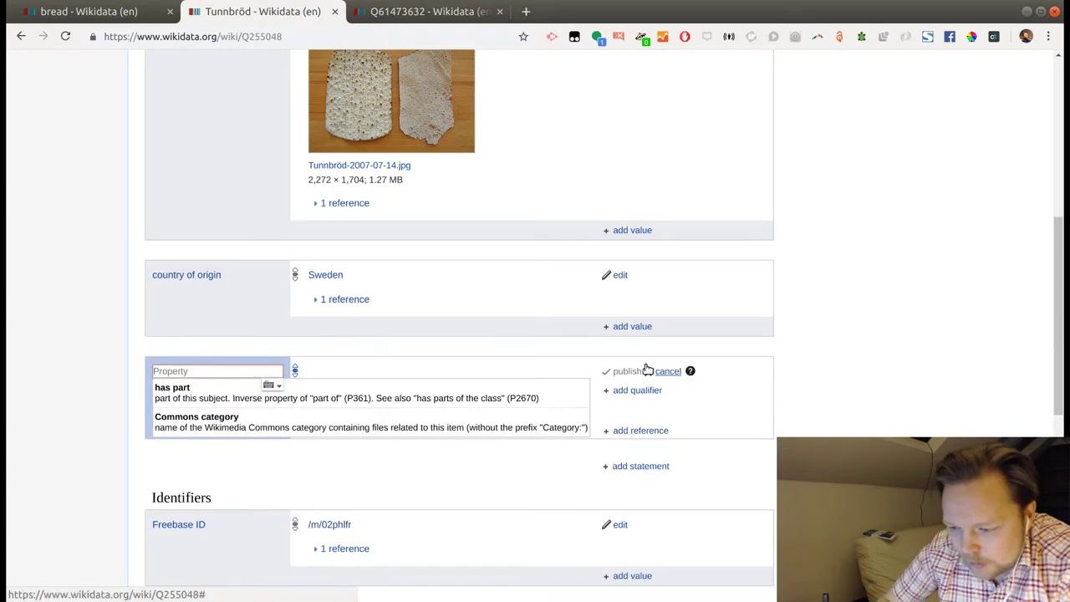
text(mai)
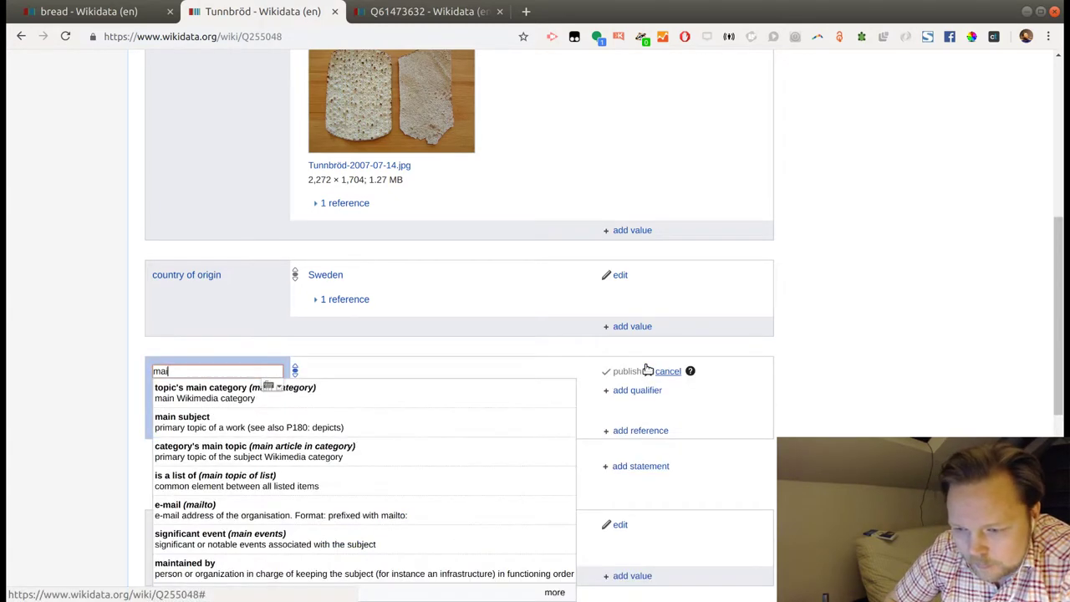
key(BackSpace)
text(ter)
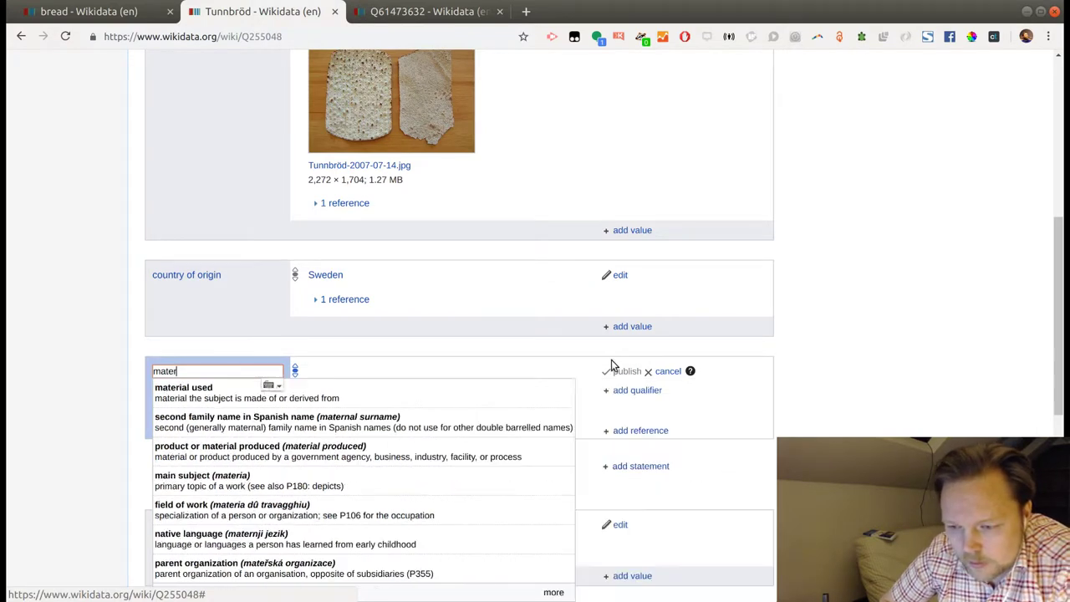
click(505, 386)
text(whe)
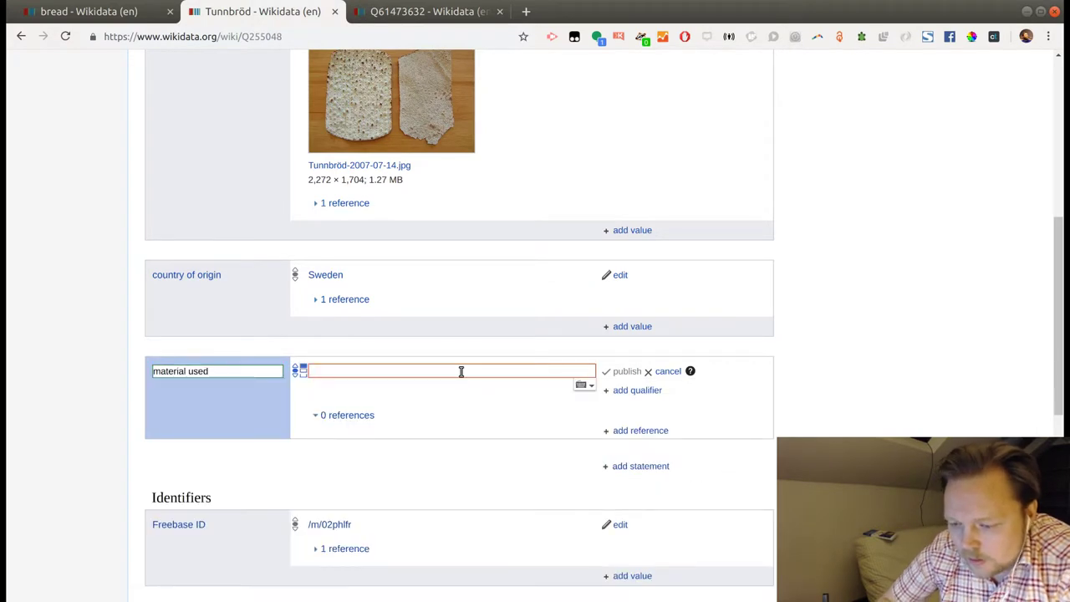
text(at fl)
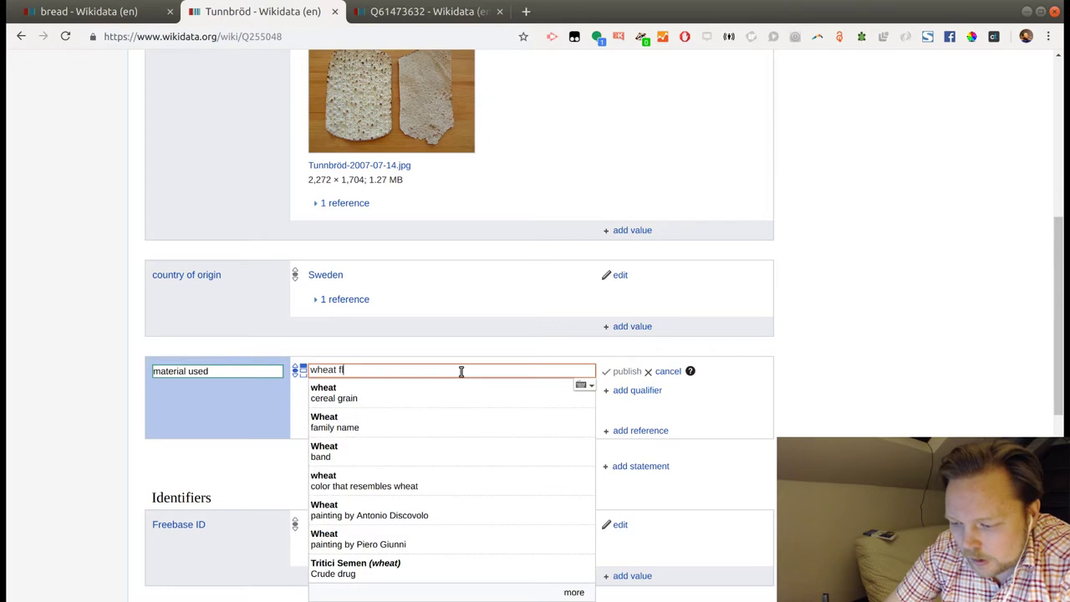
text(our)
click(452, 388)
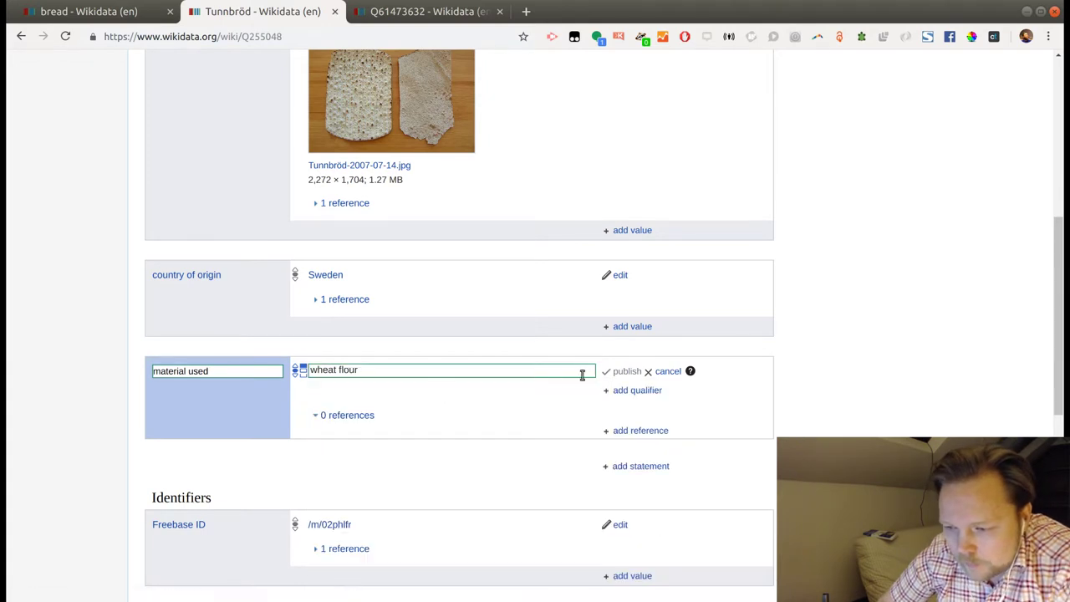
click(629, 371)
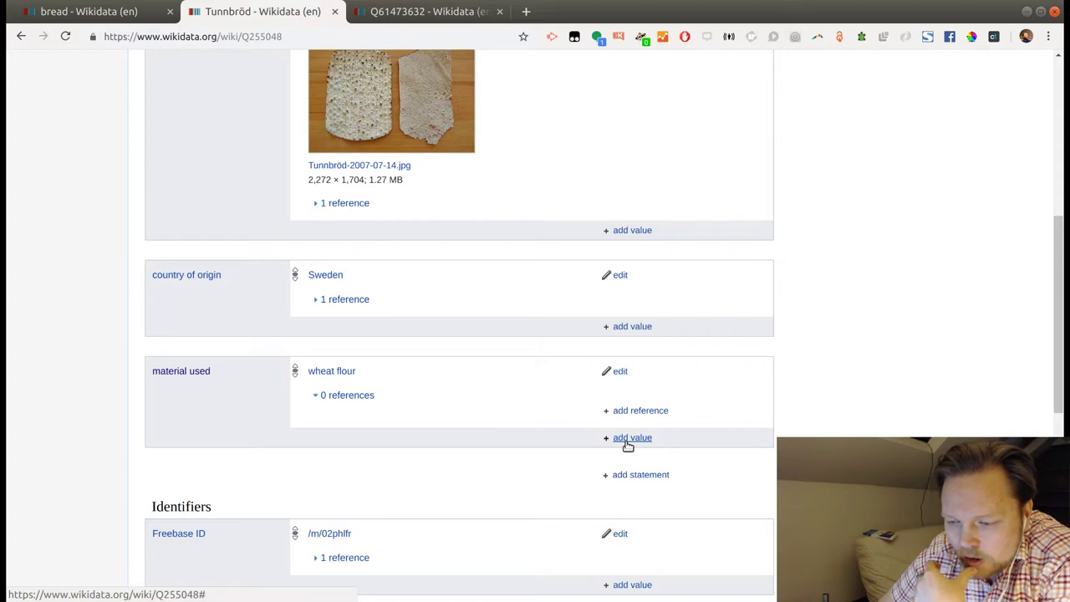
Review Tunnbröd's Swedish description, image and statements to check which ingredients and bread variants the item covers.
scroll(452, 401, up, 3)
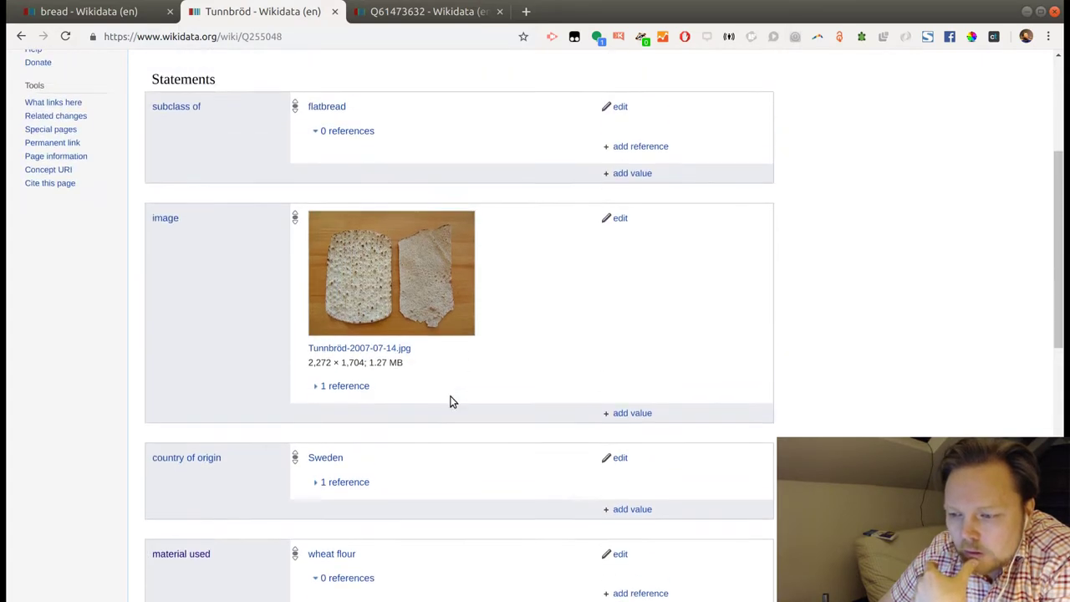
scroll(451, 401, up, 2)
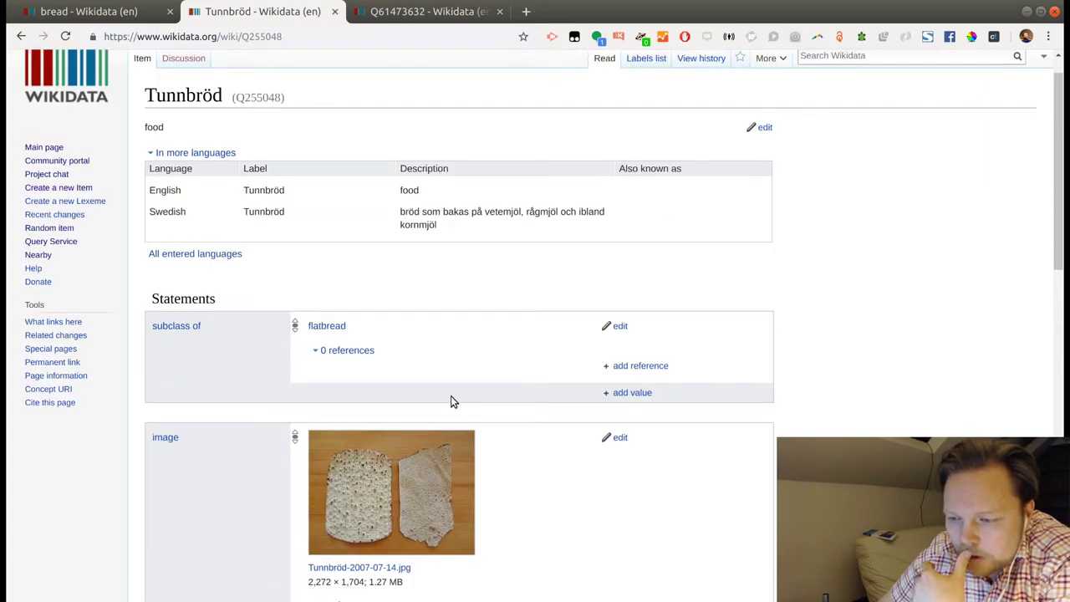
scroll(451, 403, down, 1)
scroll(451, 403, up, 1)
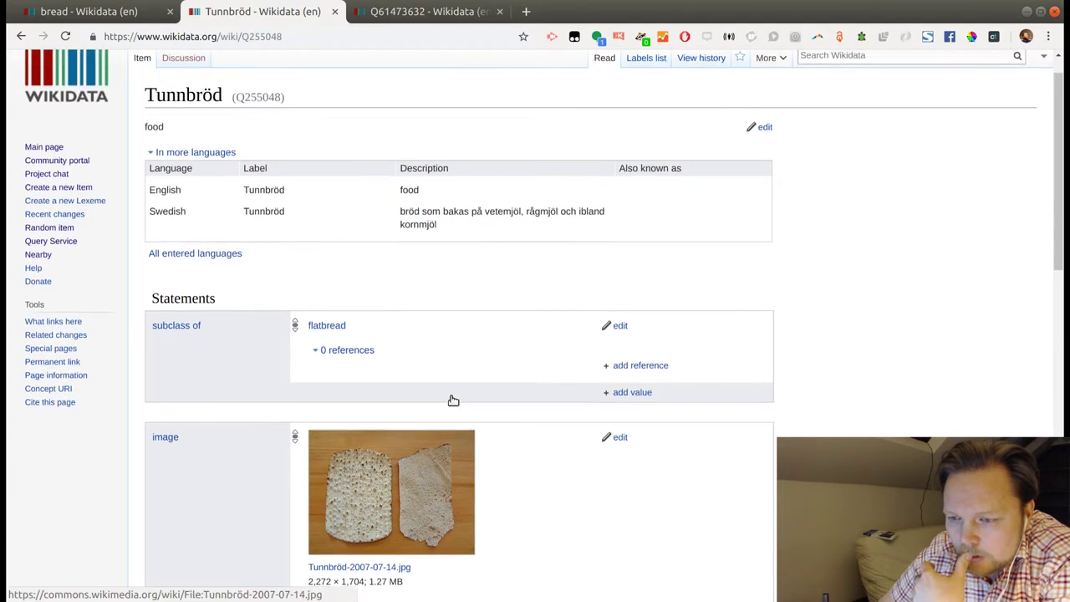
scroll(451, 398, down, 1)
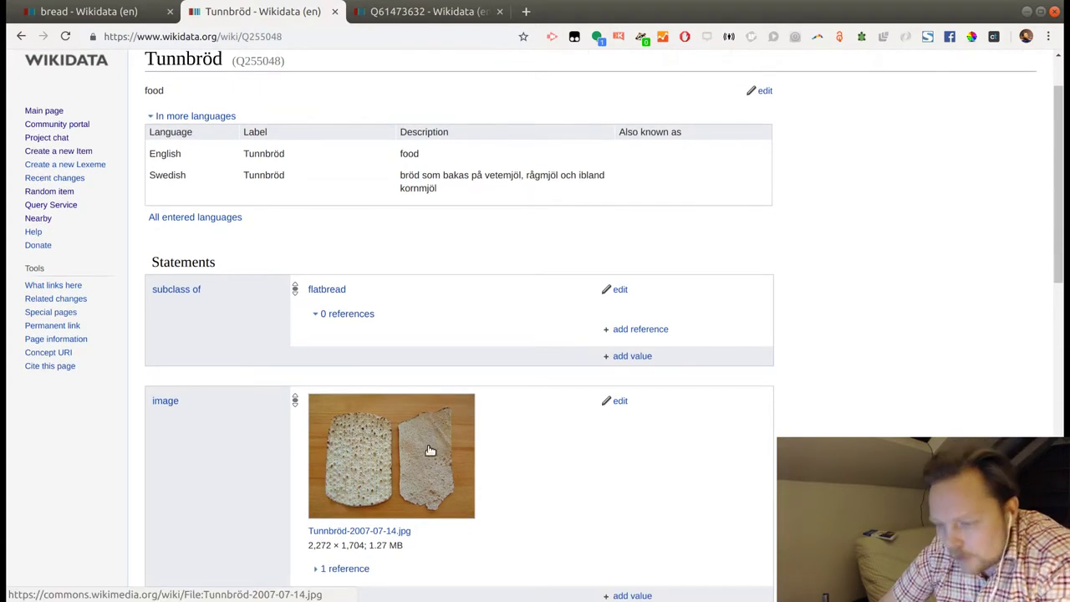
scroll(430, 450, down, 2)
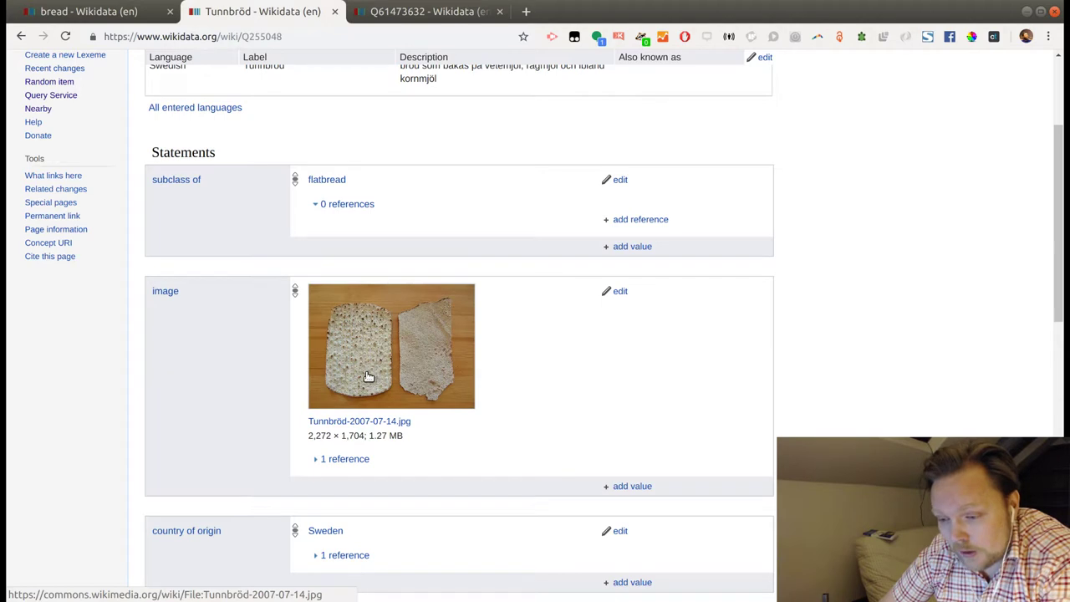
scroll(368, 376, down, 8)
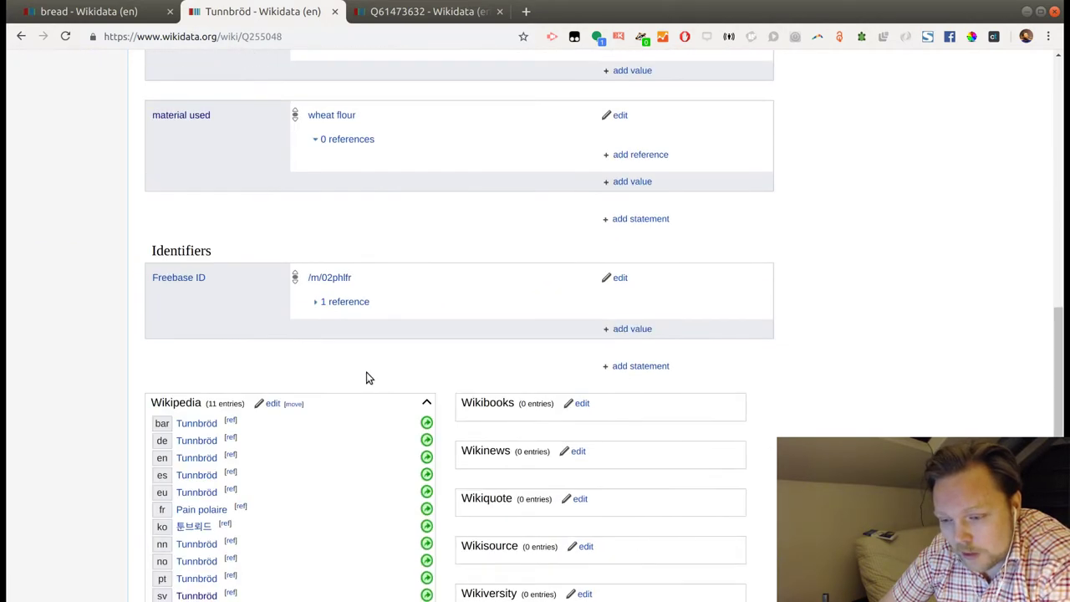
scroll(367, 378, up, 8)
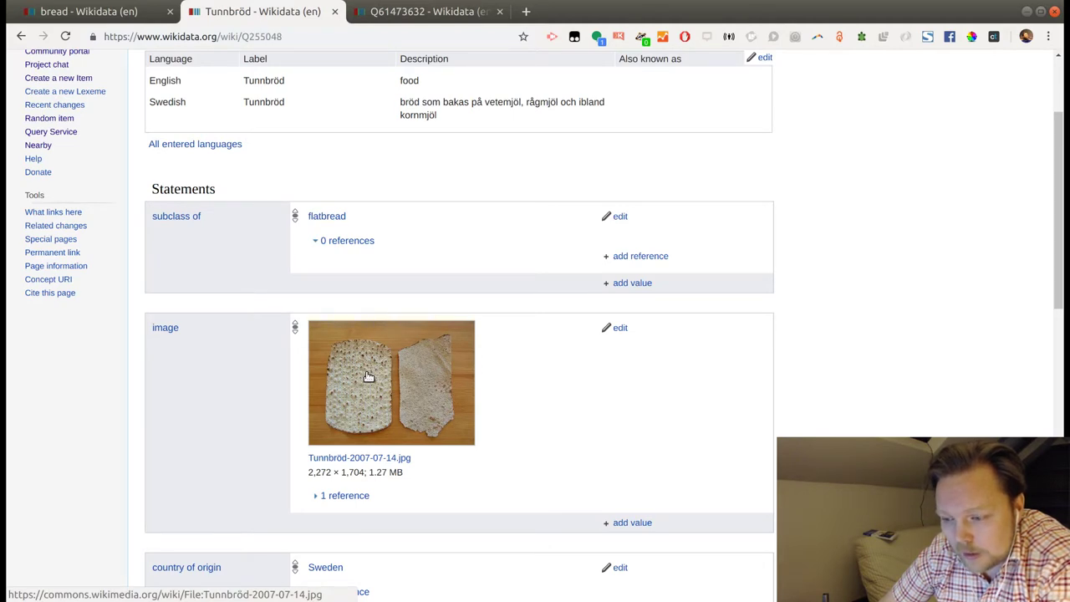
scroll(369, 377, down, 5)
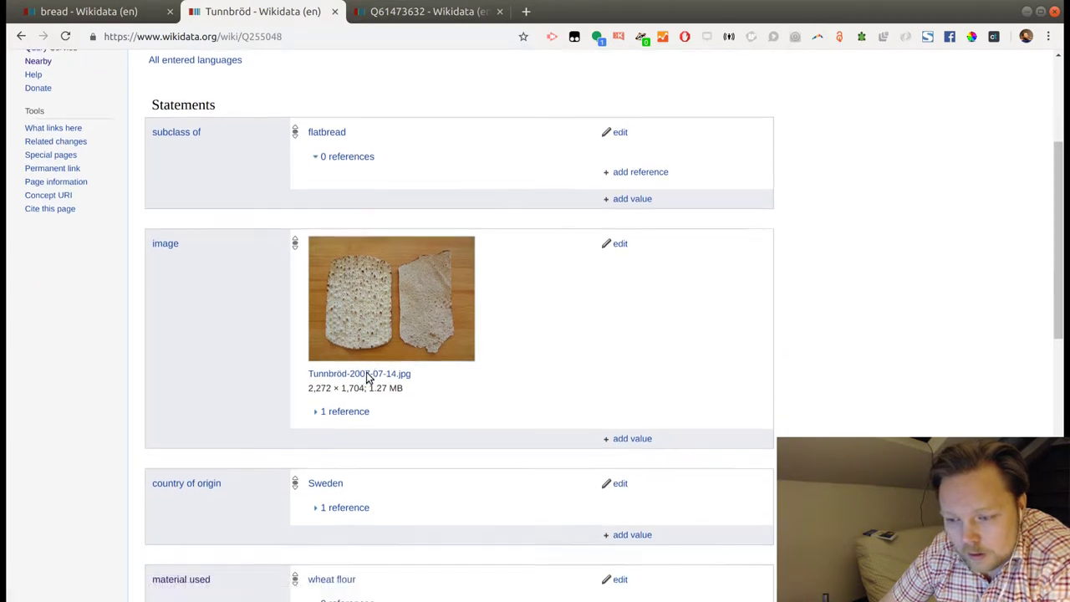
scroll(366, 374, down, 1)
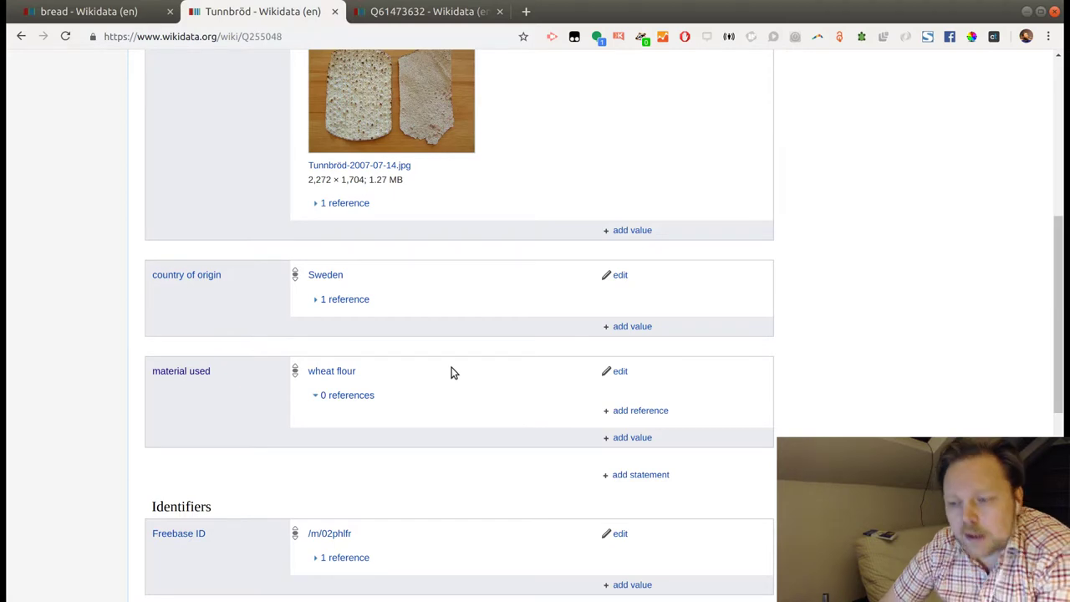
scroll(445, 374, up, 5)
scroll(445, 375, up, 2)
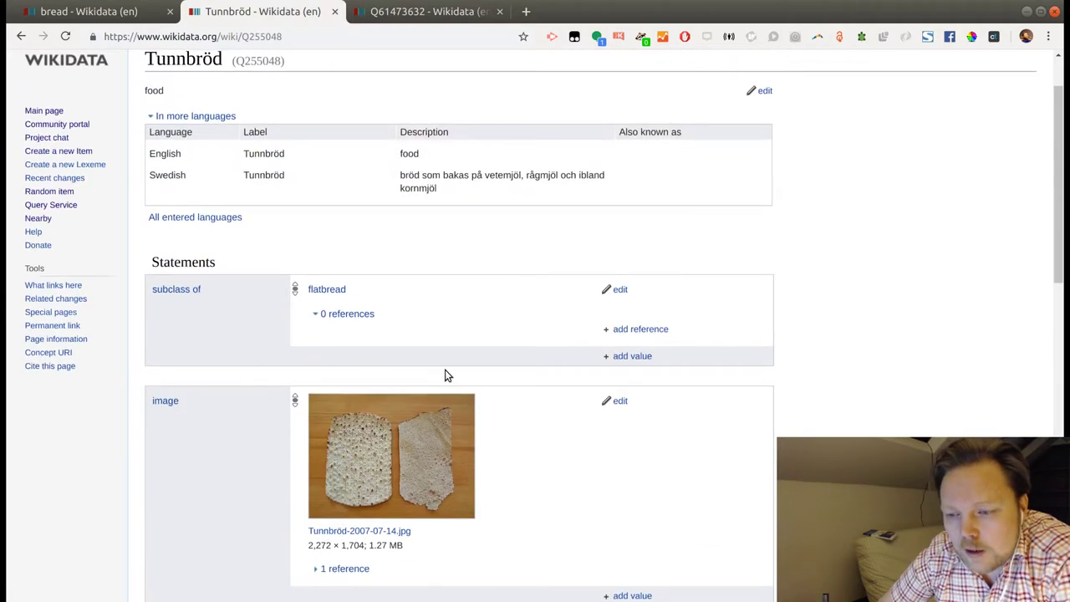
scroll(445, 375, up, 1)
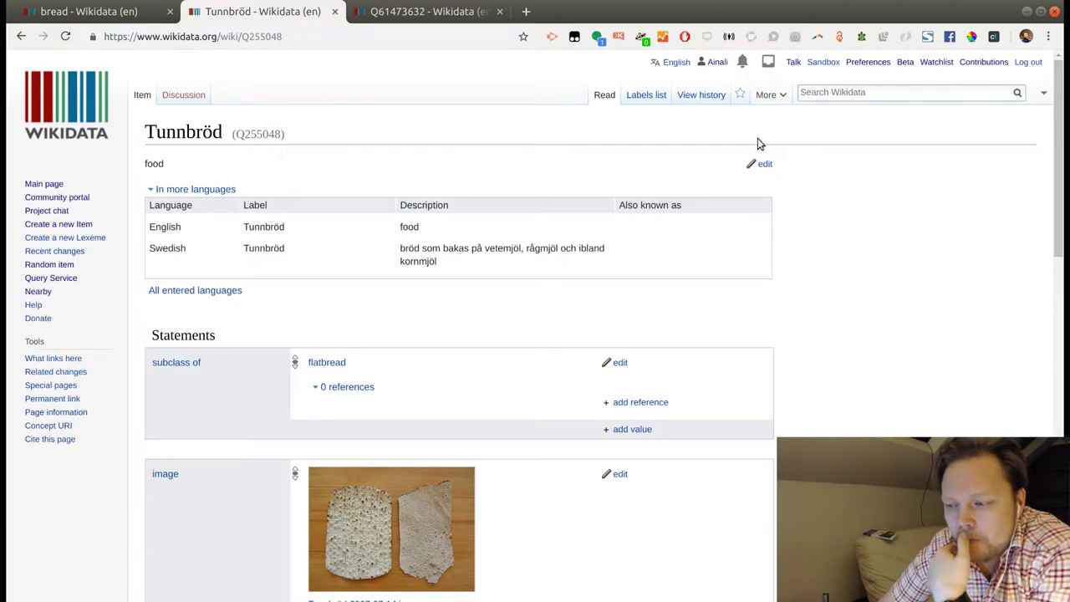
Search Wikidata for "tunnbröd", open "tunnbrödsbakerska, Skansen" and "Tunnbrödsbagare på Skansen" in separate tabs, and show the first one.
click(842, 92)
text(tunnbr)
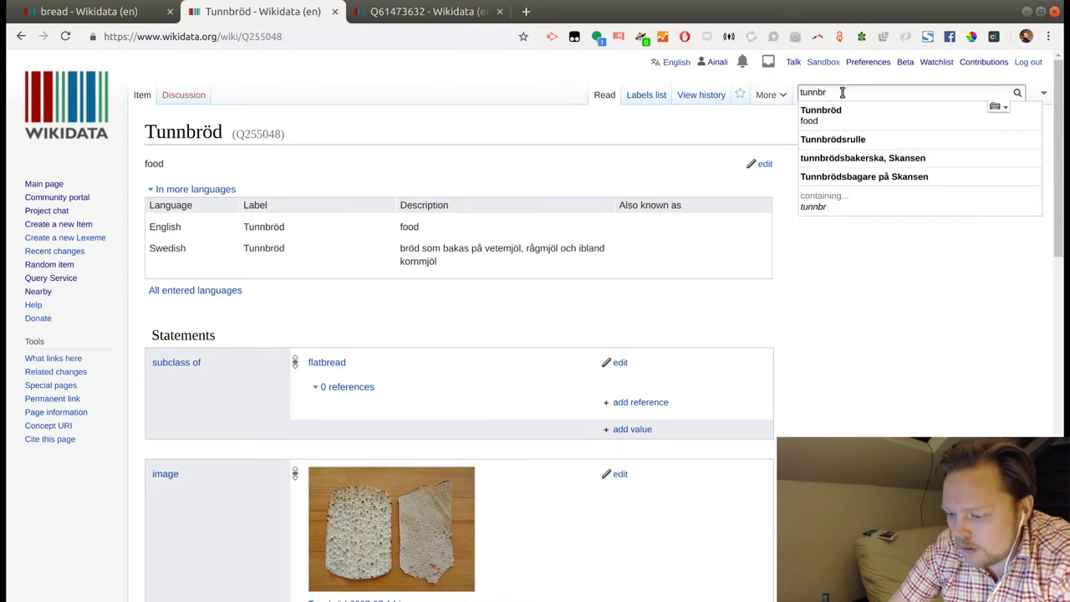
text(l)
key(BackSpace)
text(öd)
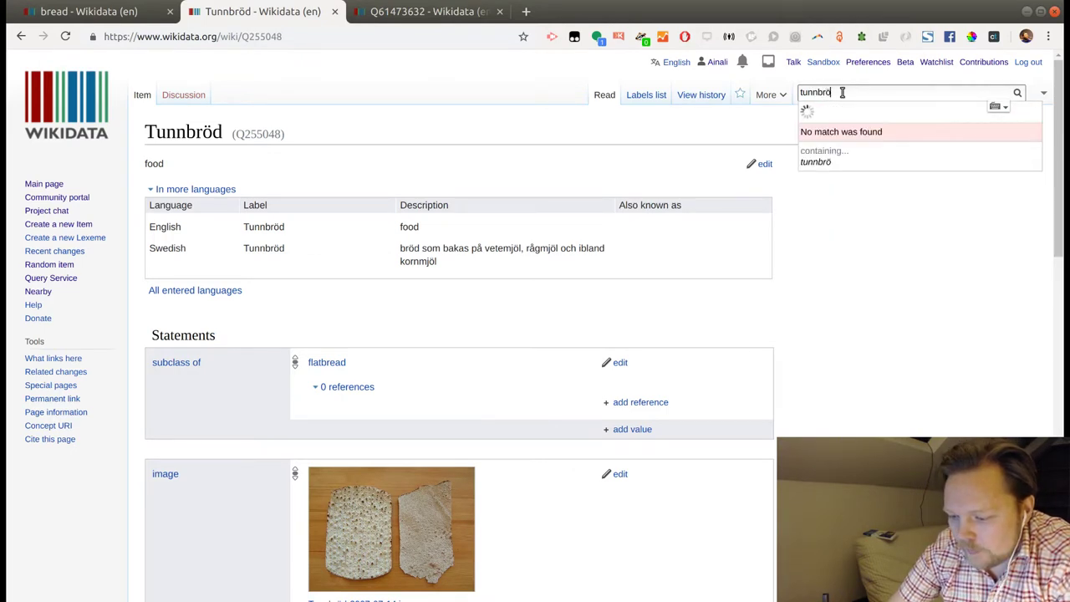
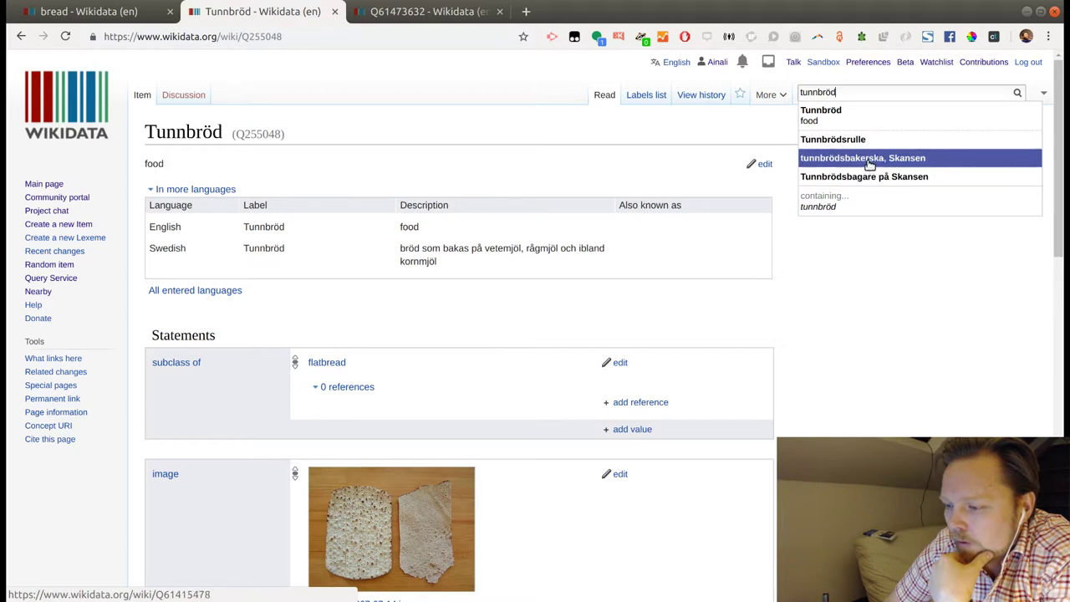
middle_click(865, 159)
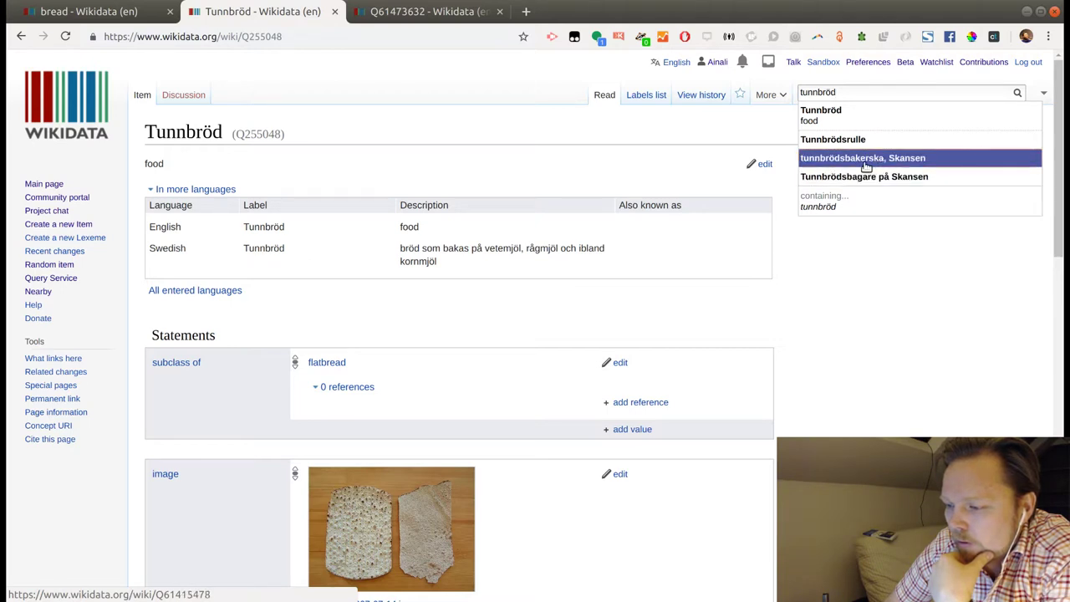
middle_click(864, 177)
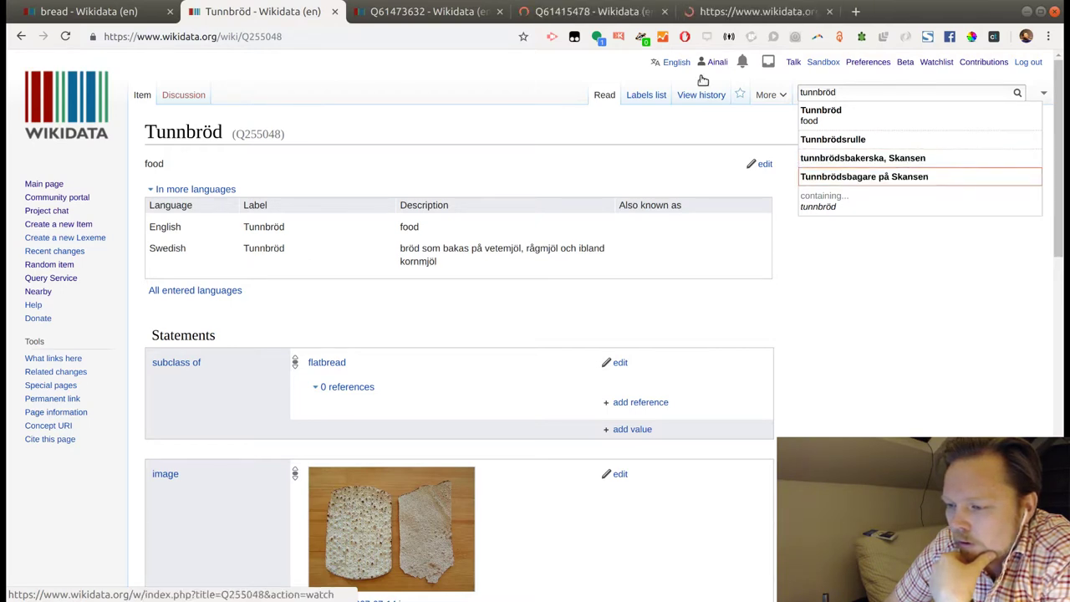
click(623, 11)
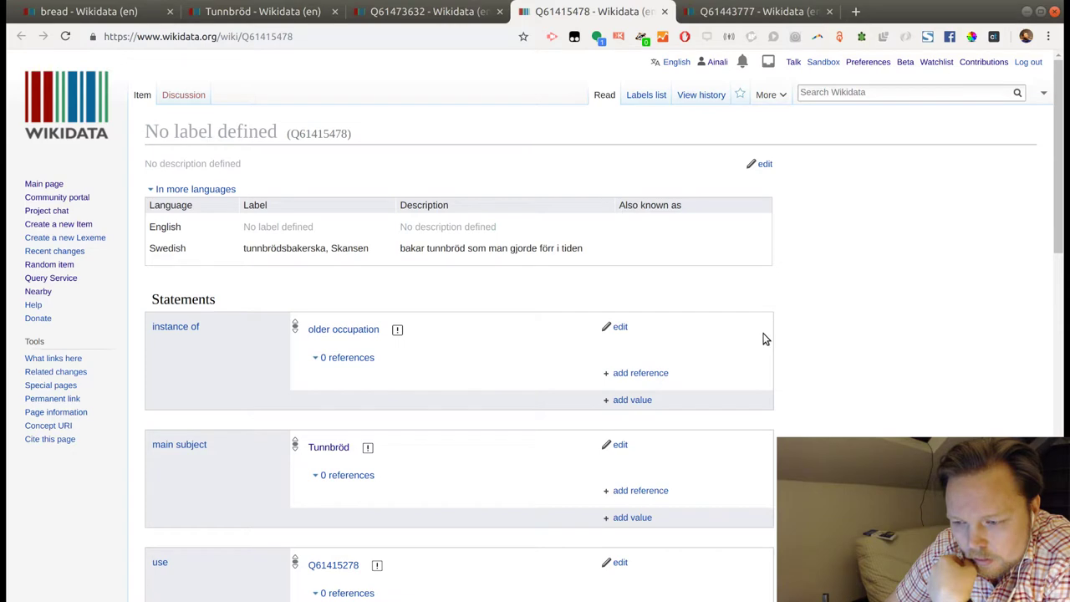
Examine the label, statements, identifiers and sitelinks of the "tunnbrödsbakerska, Skansen" item.
scroll(764, 338, down, 5)
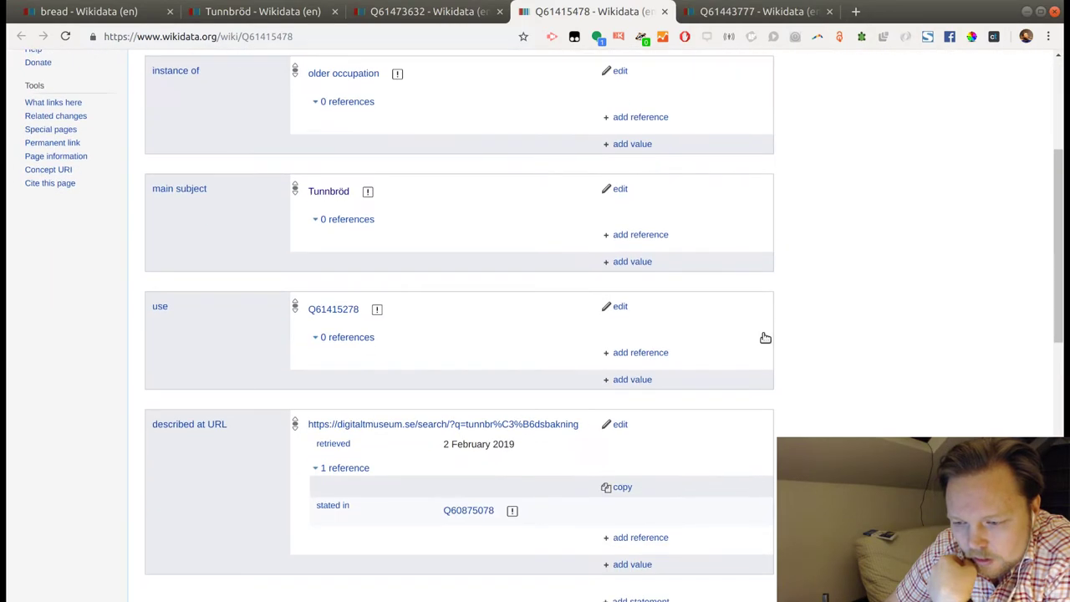
scroll(765, 337, down, 3)
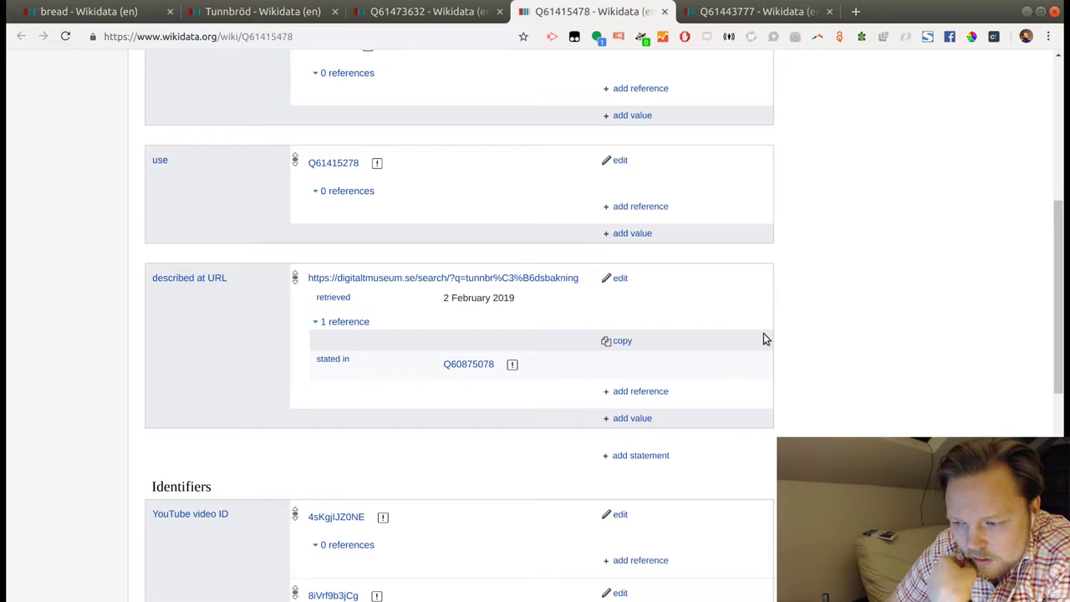
scroll(764, 334, down, 3)
scroll(763, 337, up, 10)
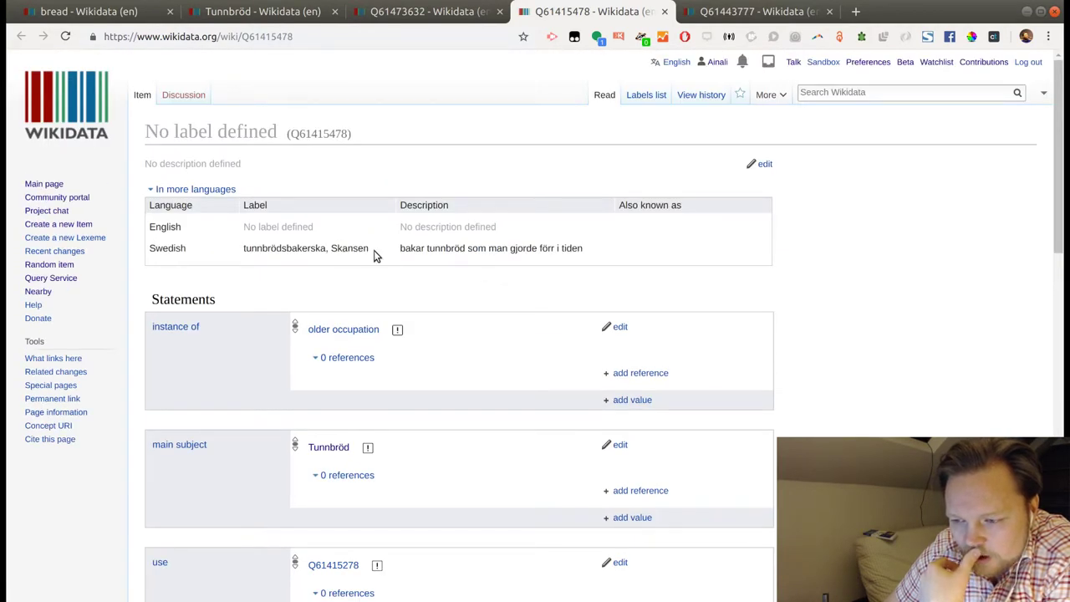
drag(365, 249, 338, 248)
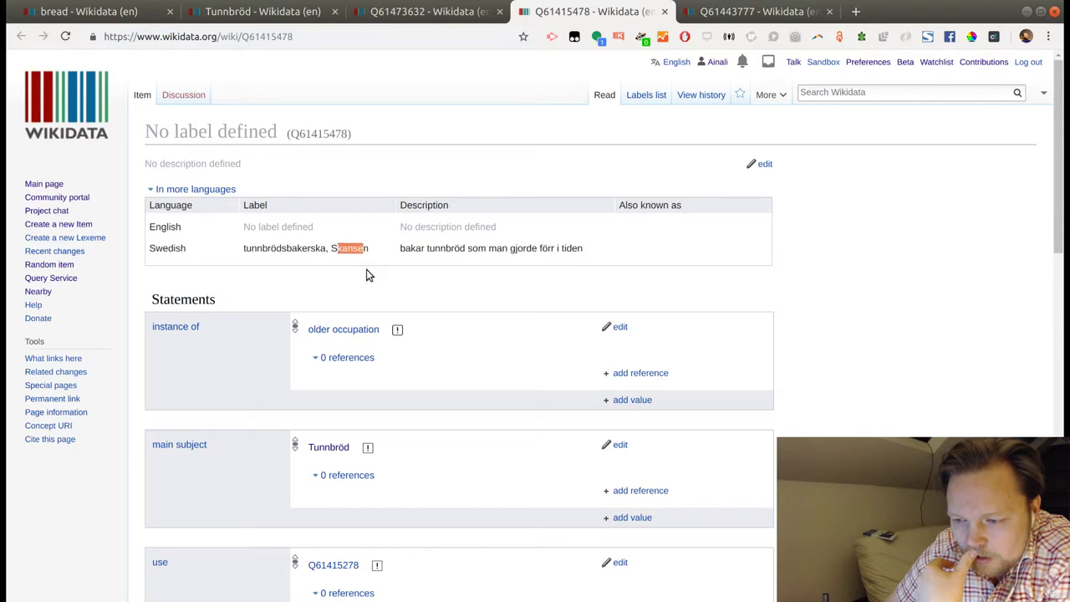
click(471, 286)
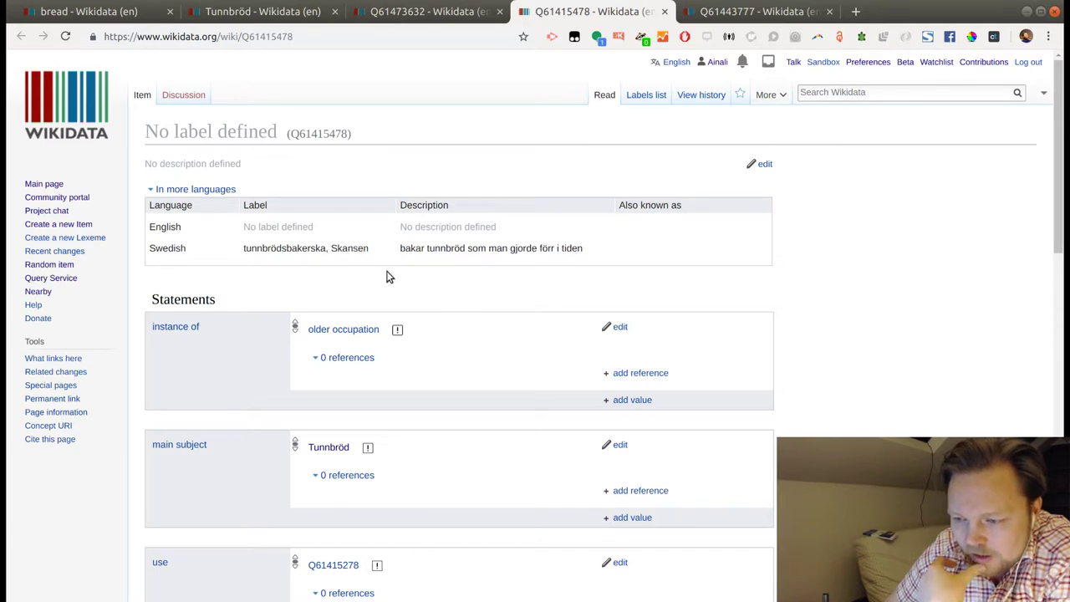
drag(332, 248, 369, 250)
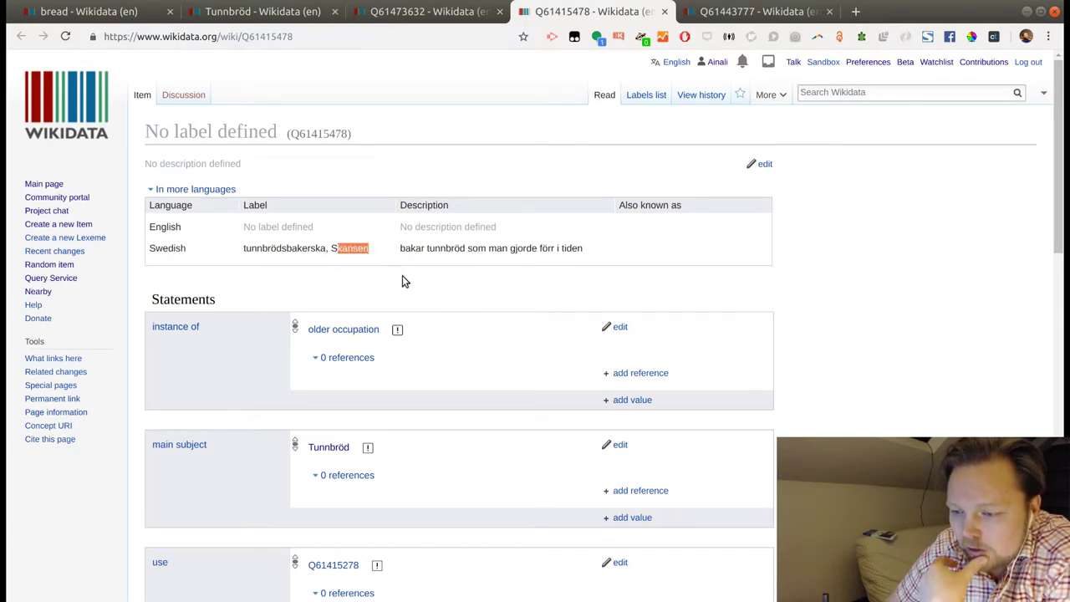
scroll(478, 310, down, 3)
scroll(479, 307, down, 9)
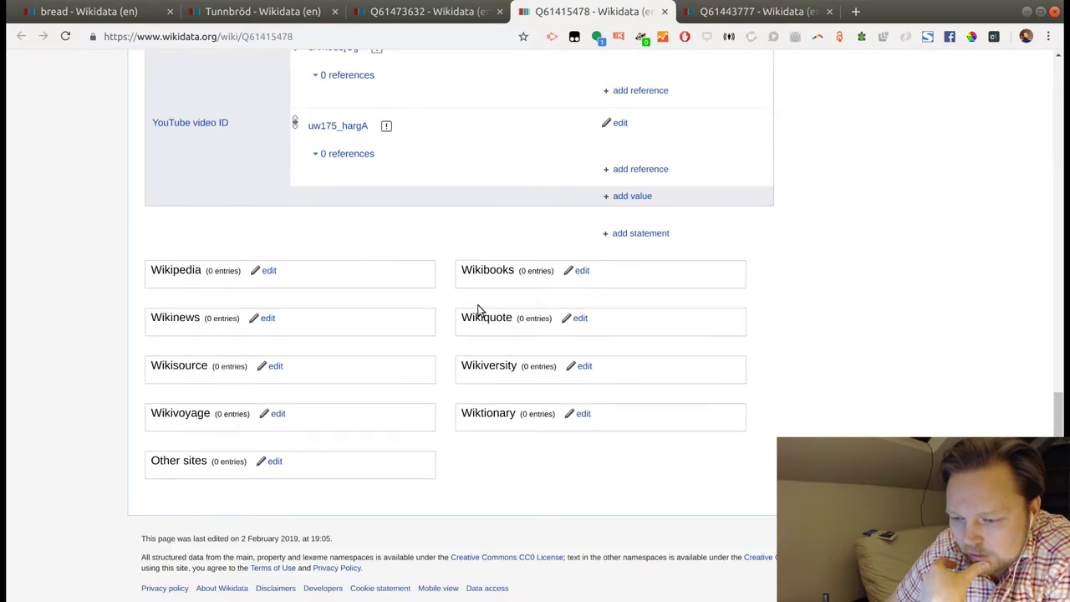
scroll(479, 307, up, 3)
scroll(478, 310, up, 3)
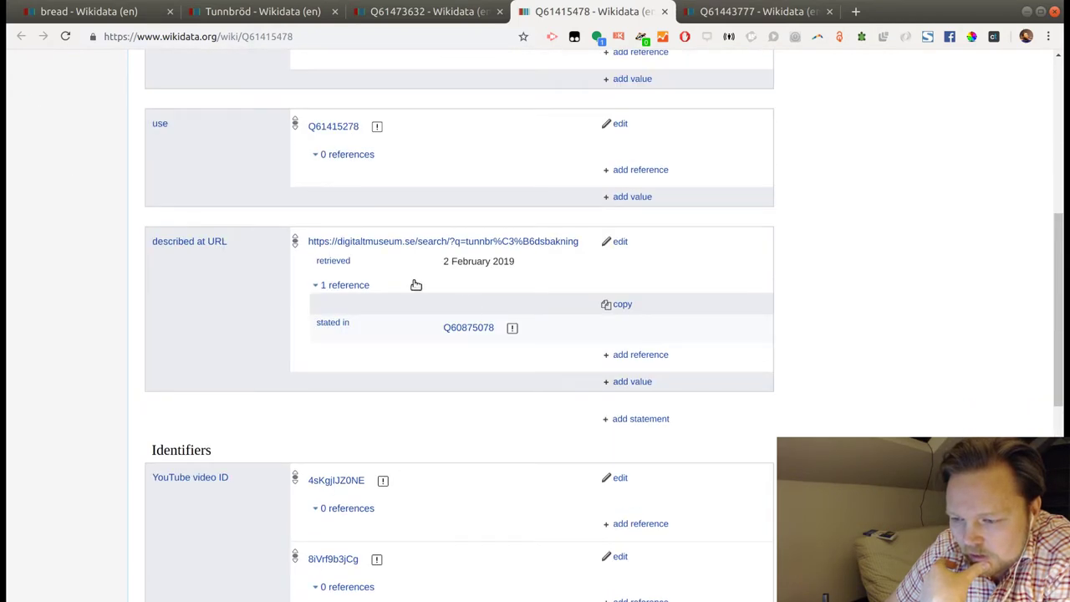
Open the item's "described at URL" link in a separate tab, close that tab, and switch to the "Tunnbrödsbagare på Skansen" item.
middle_click(409, 243)
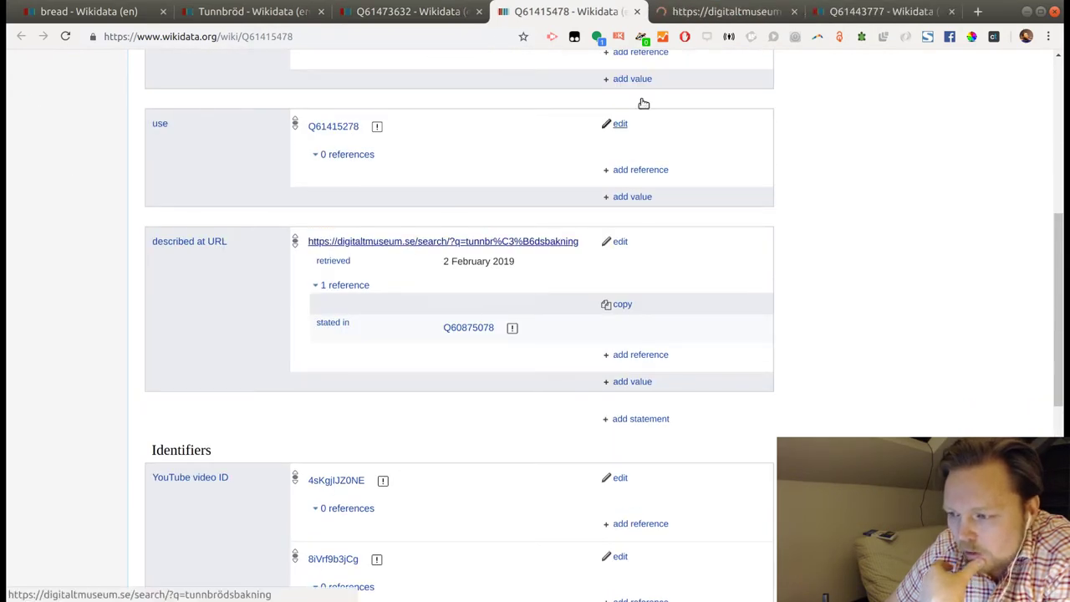
middle_click(684, 13)
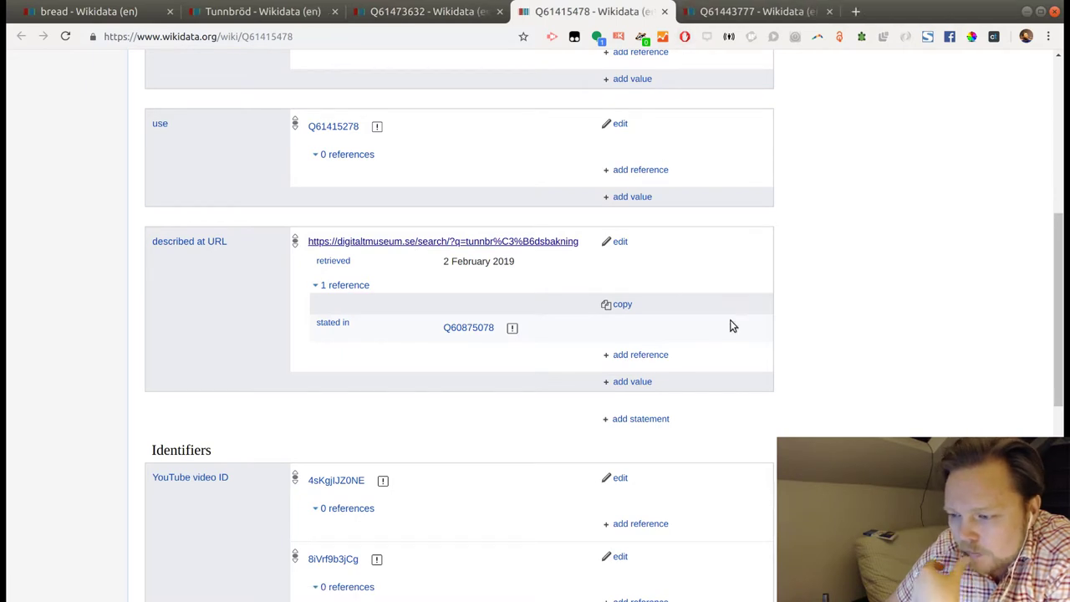
click(747, 12)
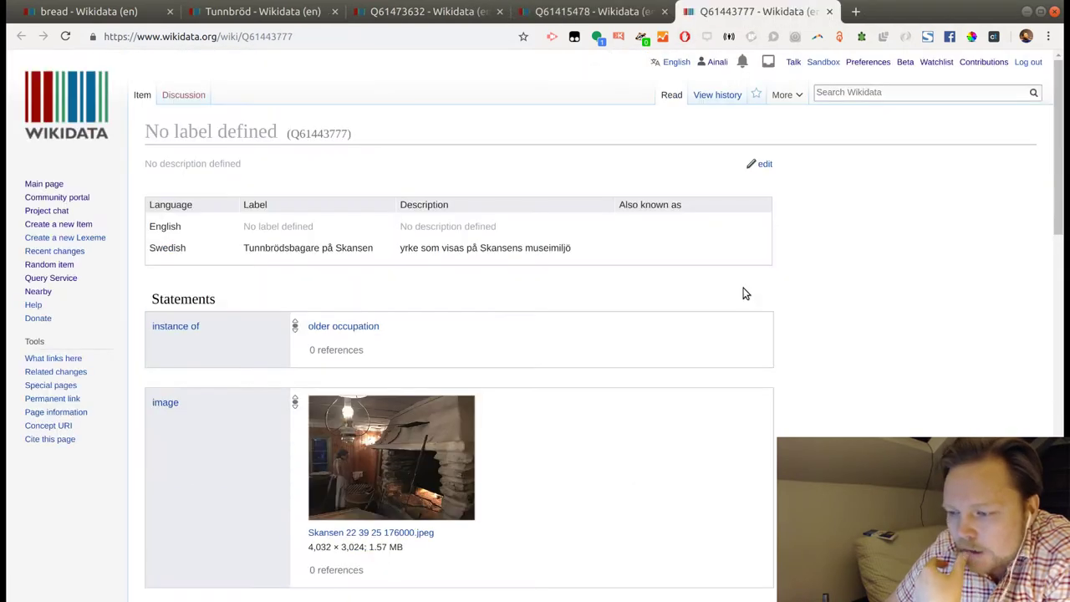
Examine the Swedish label, description, statements and YouTube identifier of the "Tunnbrödsbagare på Skansen" item.
scroll(743, 288, down, 3)
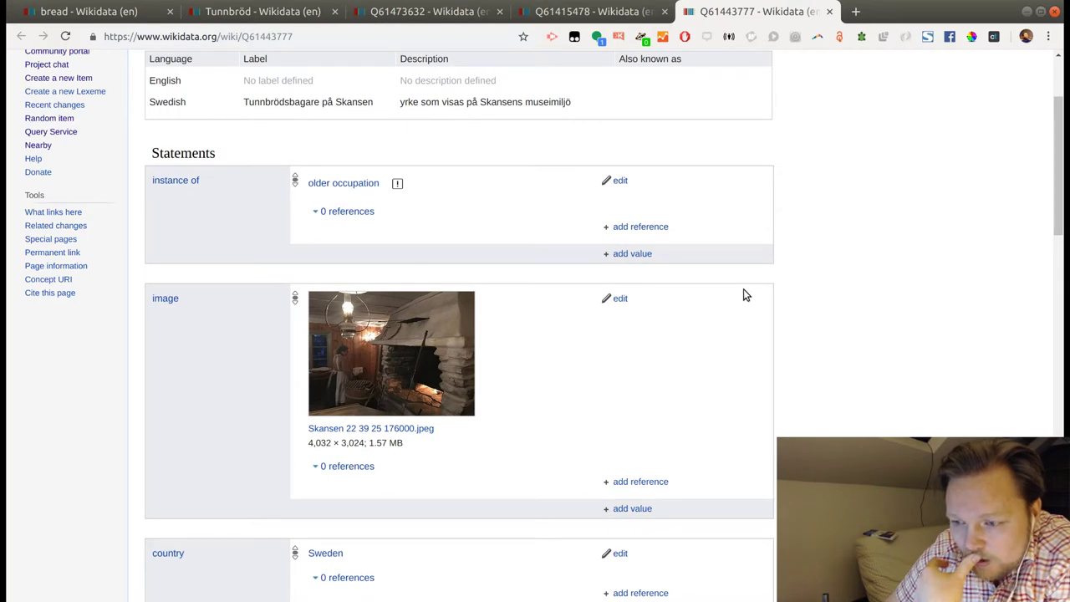
scroll(743, 289, up, 2)
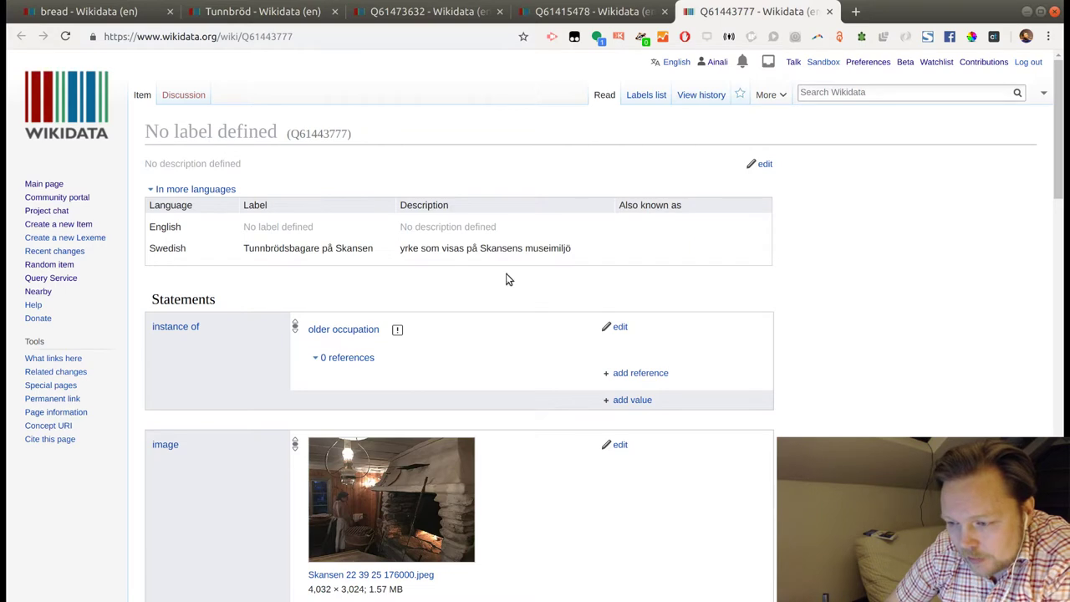
scroll(795, 340, down, 8)
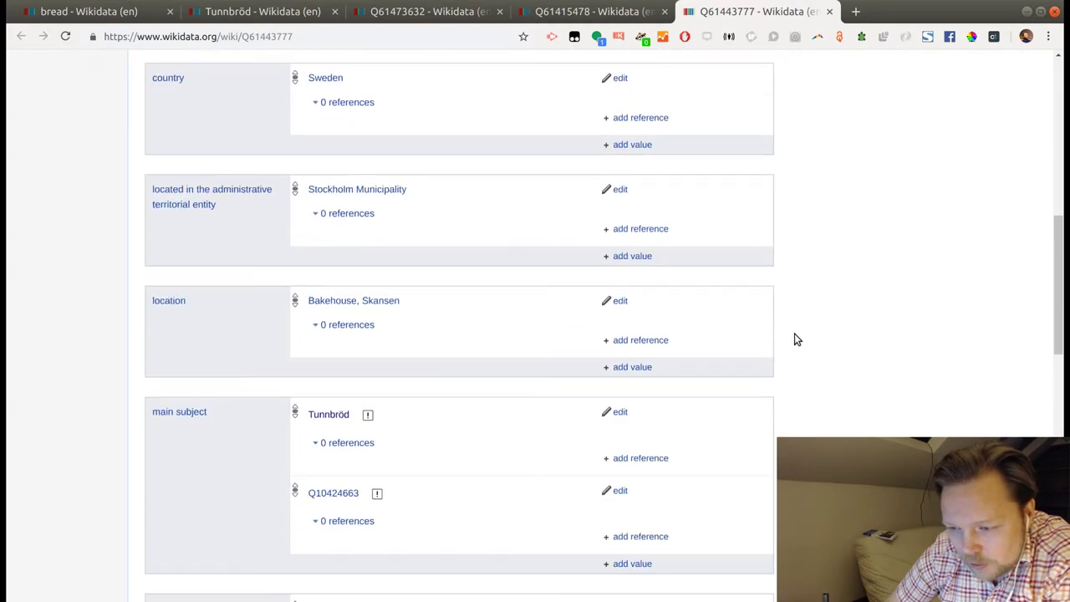
scroll(796, 339, down, 3)
scroll(795, 339, down, 3)
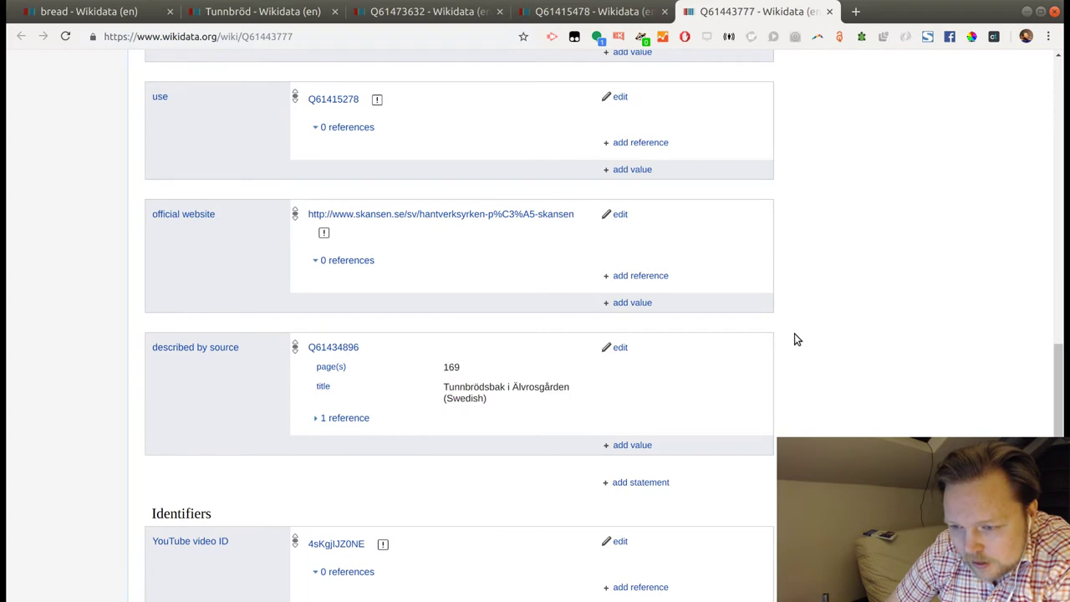
scroll(795, 340, up, 6)
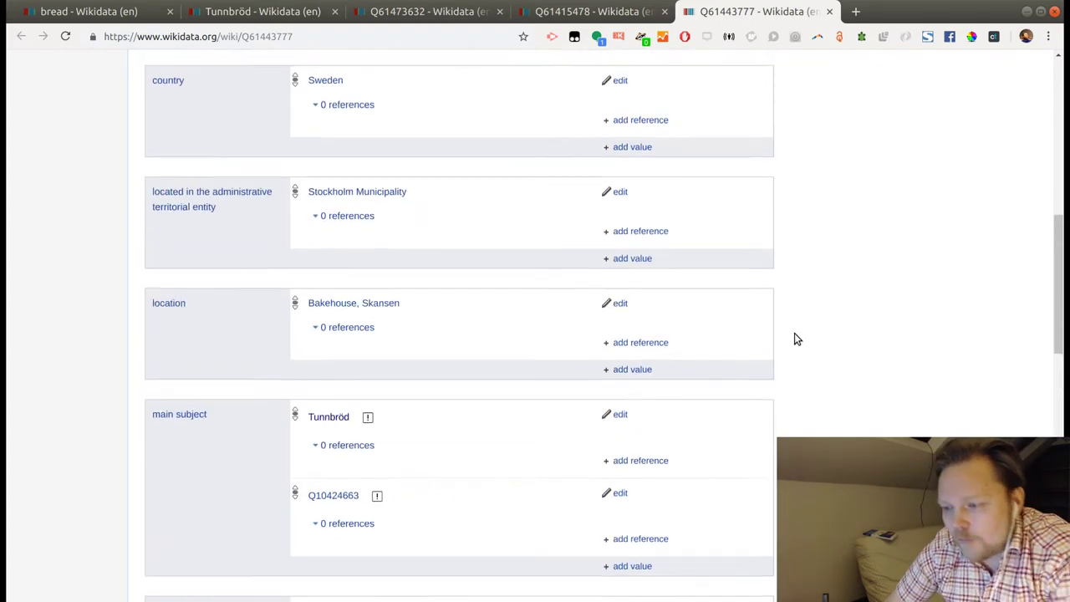
scroll(795, 334, up, 15)
Open the revision histories of both tunnbröd baker items, Q61443777 and Q61415478, and compare their creation dates and added claims.
click(705, 96)
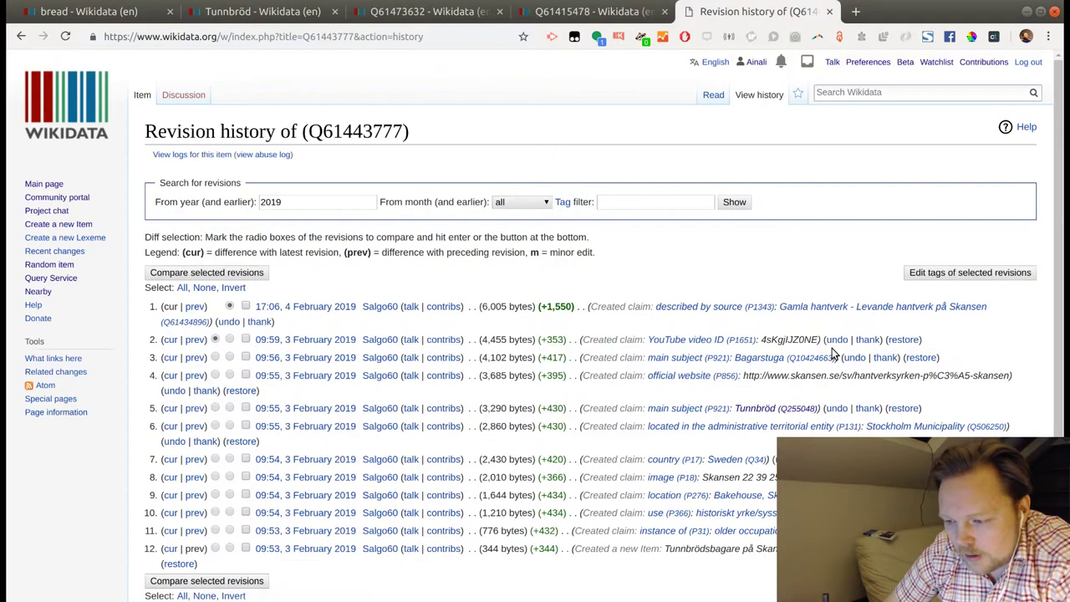
scroll(832, 352, down, 2)
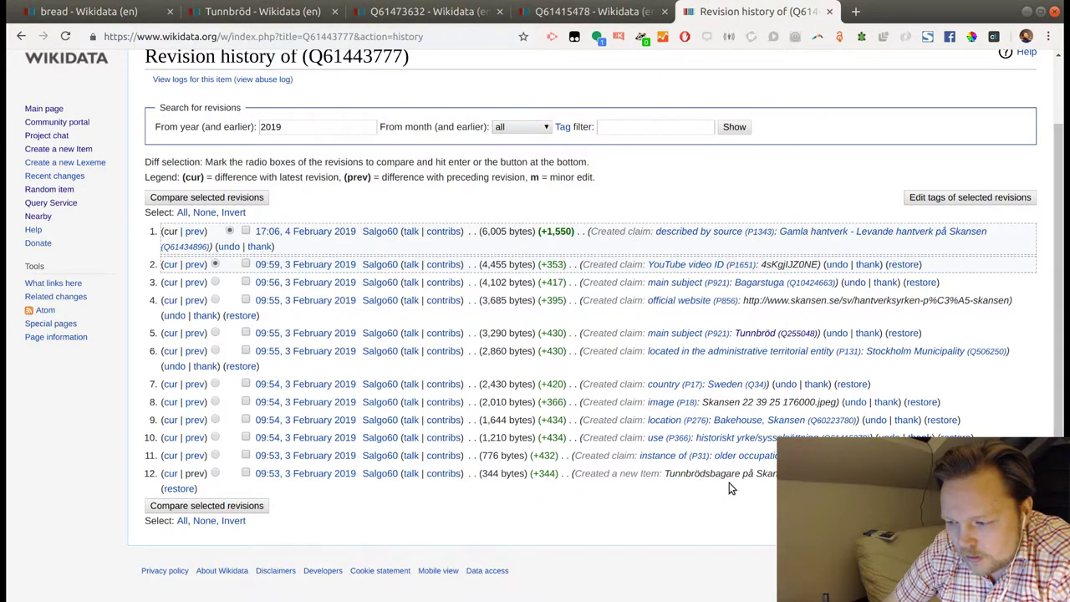
click(597, 7)
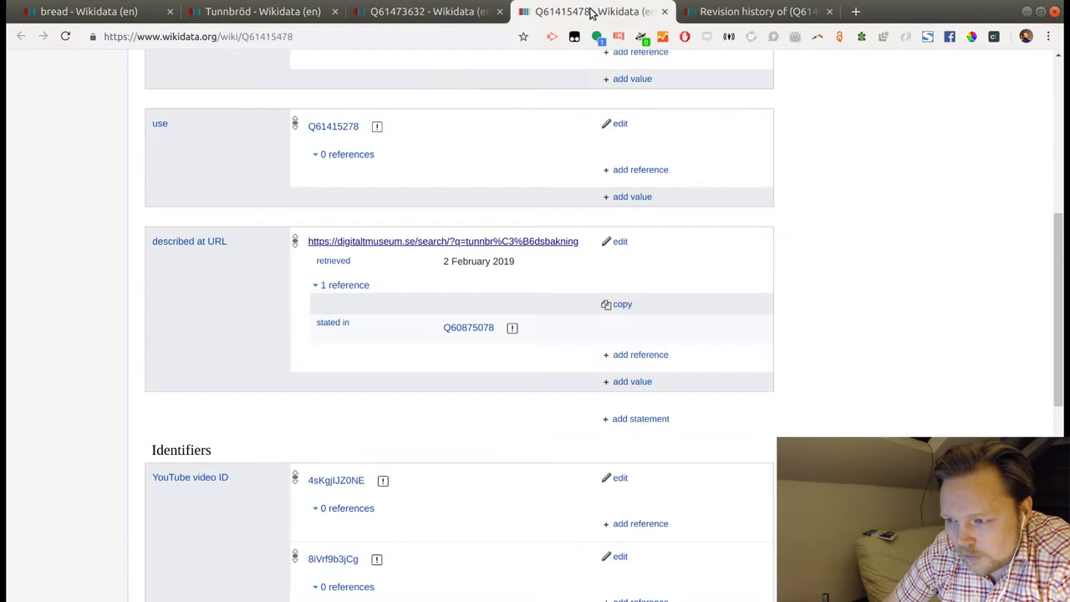
scroll(660, 168, up, 3)
scroll(661, 168, up, 3)
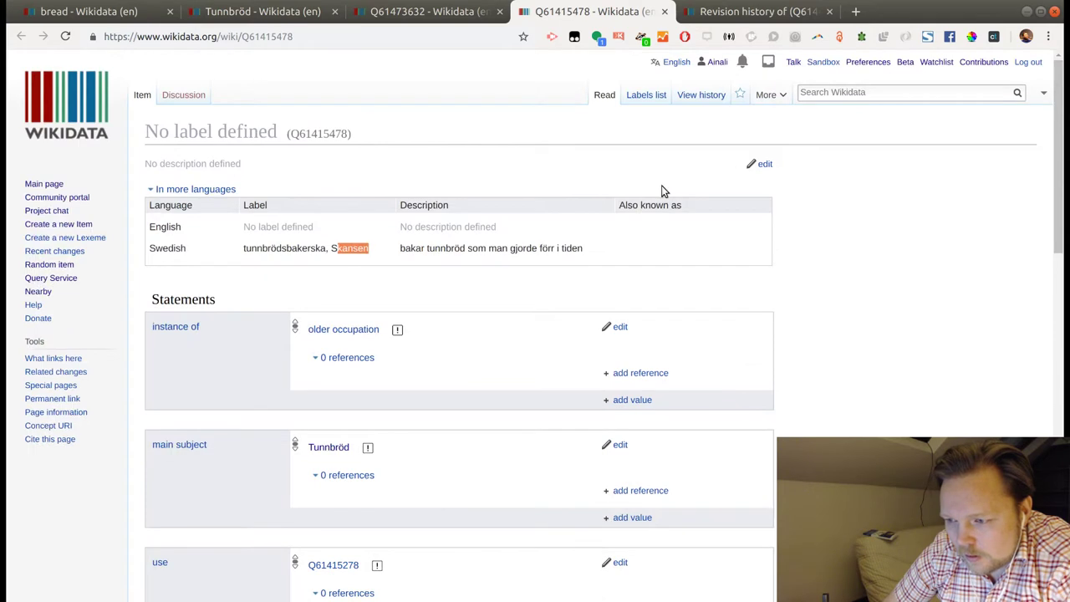
click(700, 97)
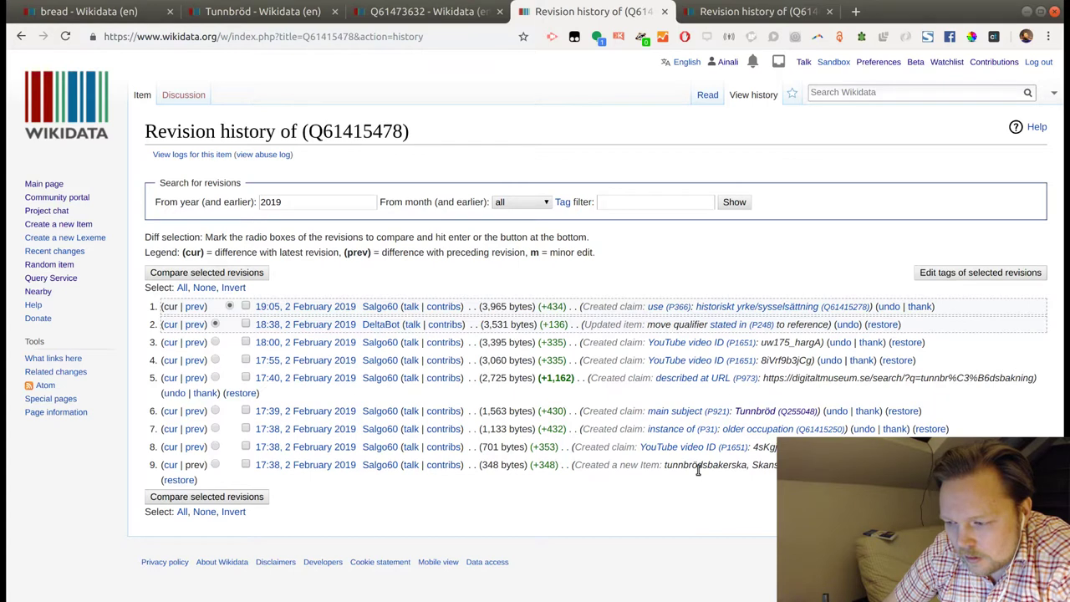
click(716, 16)
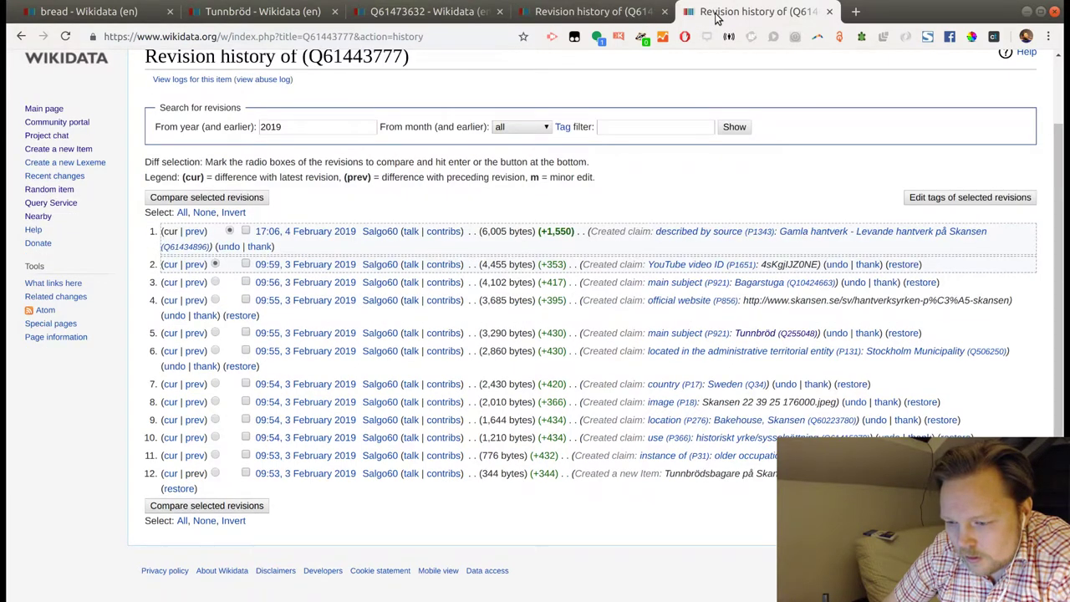
click(591, 12)
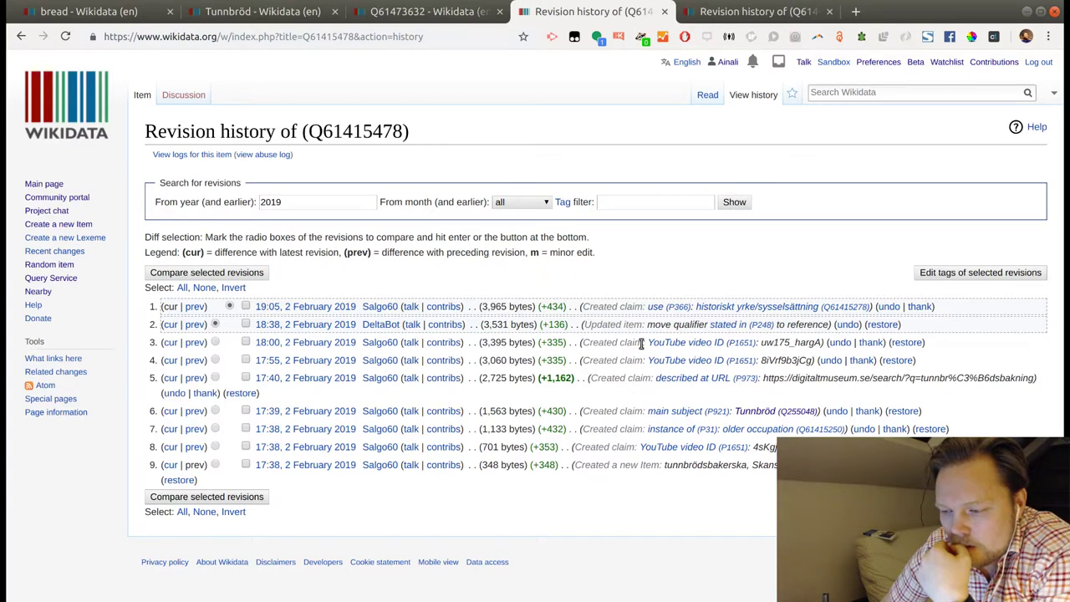
click(699, 15)
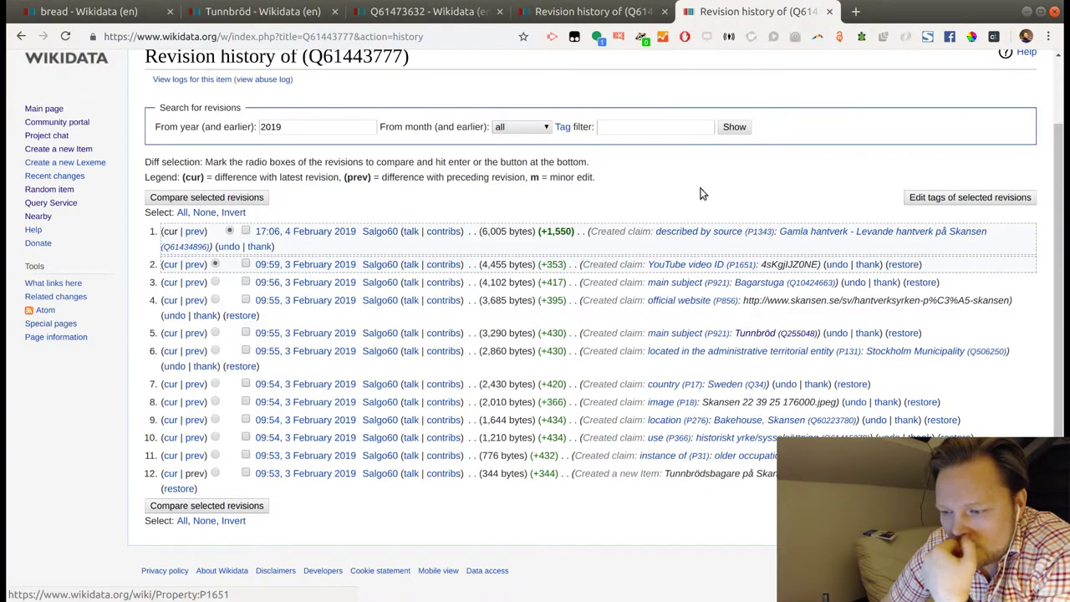
click(598, 15)
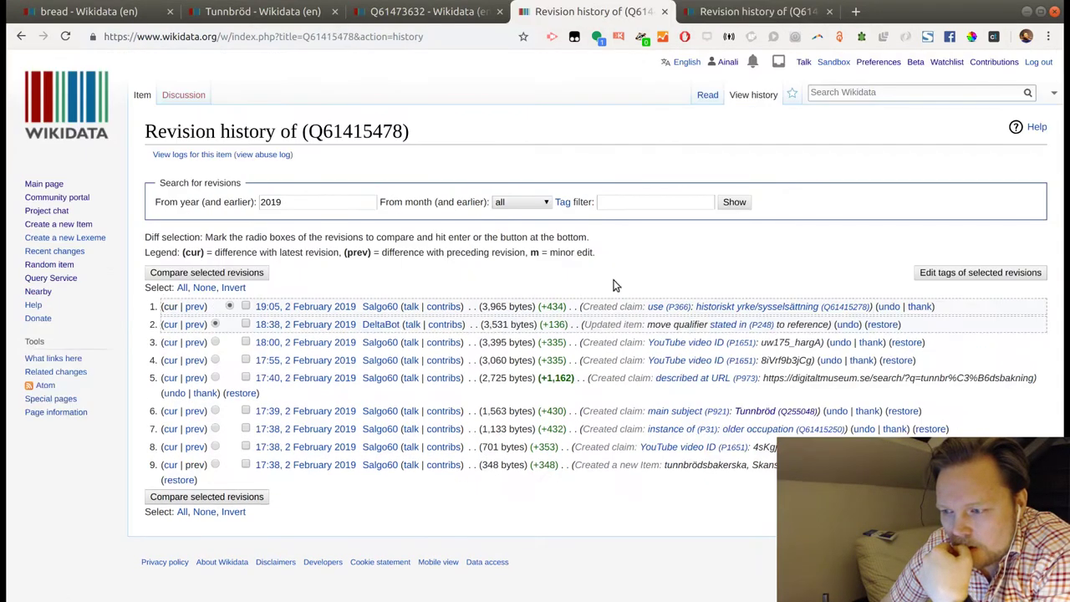
Return both revision histories to their item pages and reread the statements, source and identifier of "Tunnbrödsbagare på Skansen".
click(22, 38)
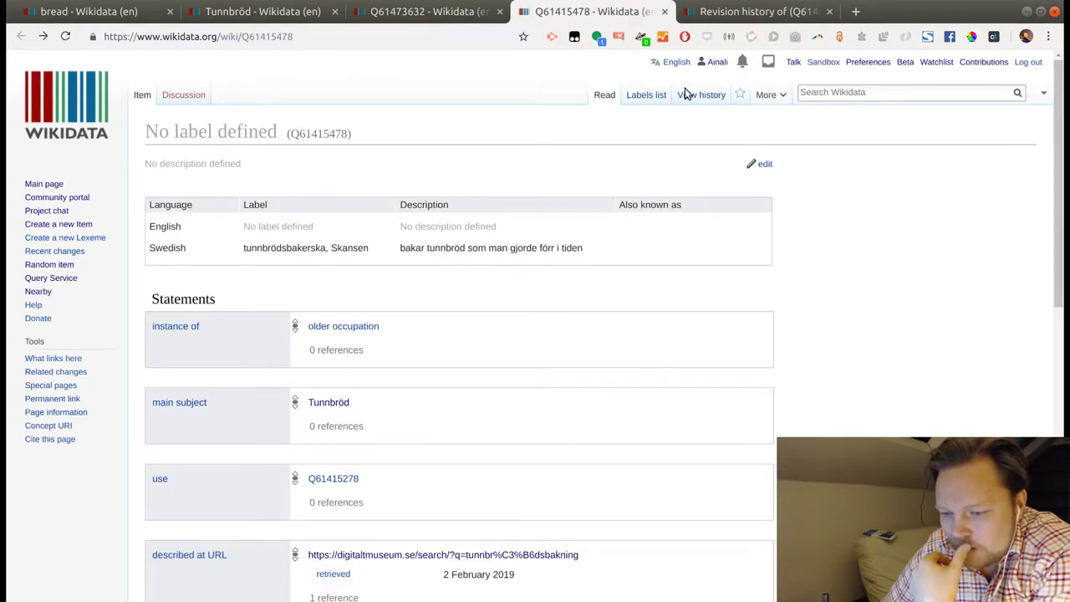
click(709, 12)
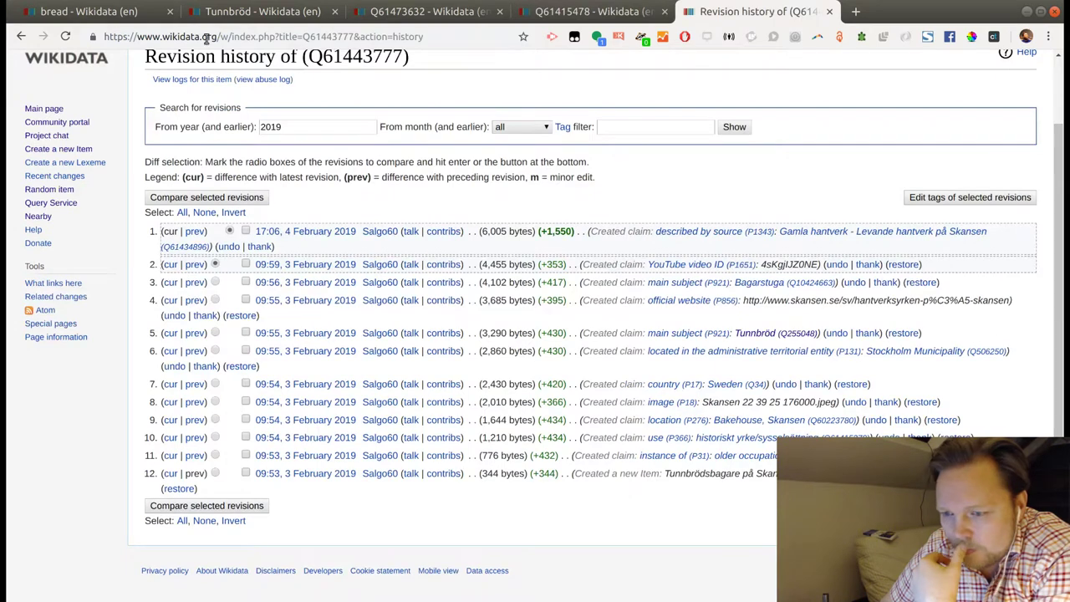
click(21, 36)
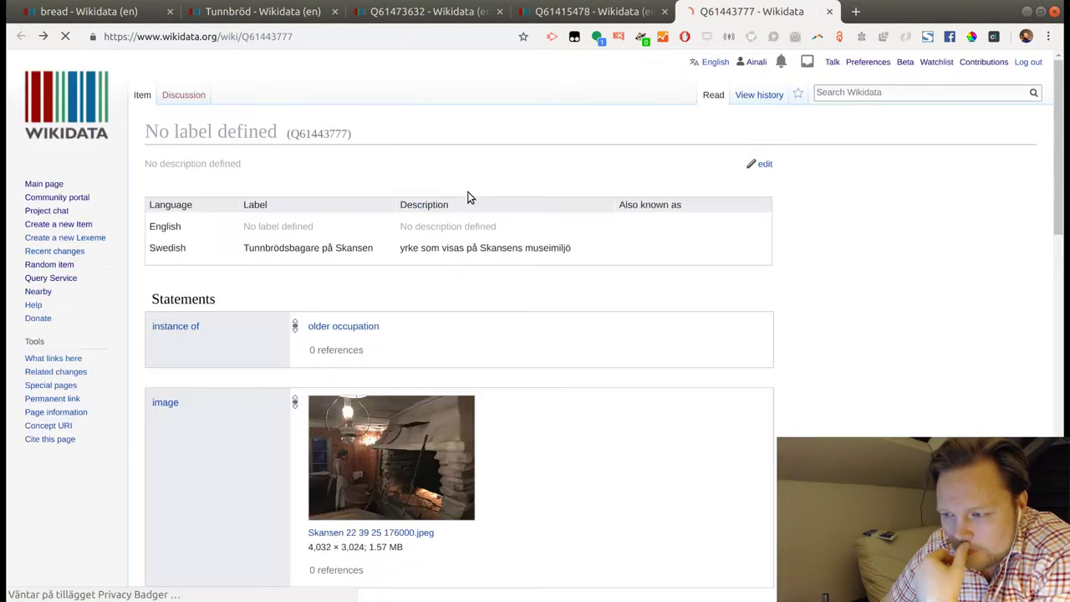
scroll(769, 405, down, 2)
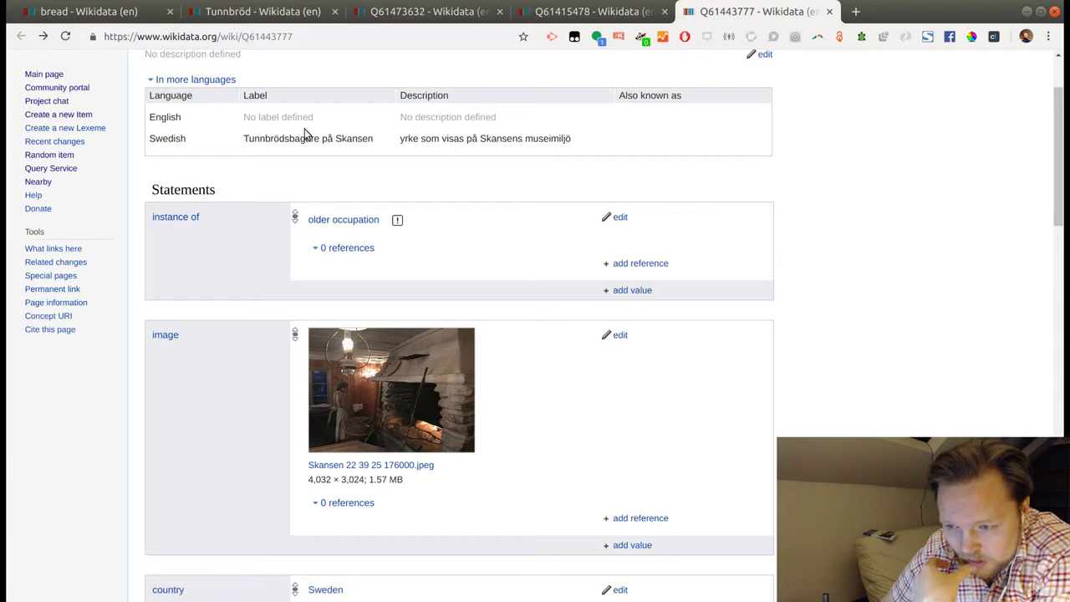
scroll(745, 360, down, 2)
scroll(746, 360, down, 2)
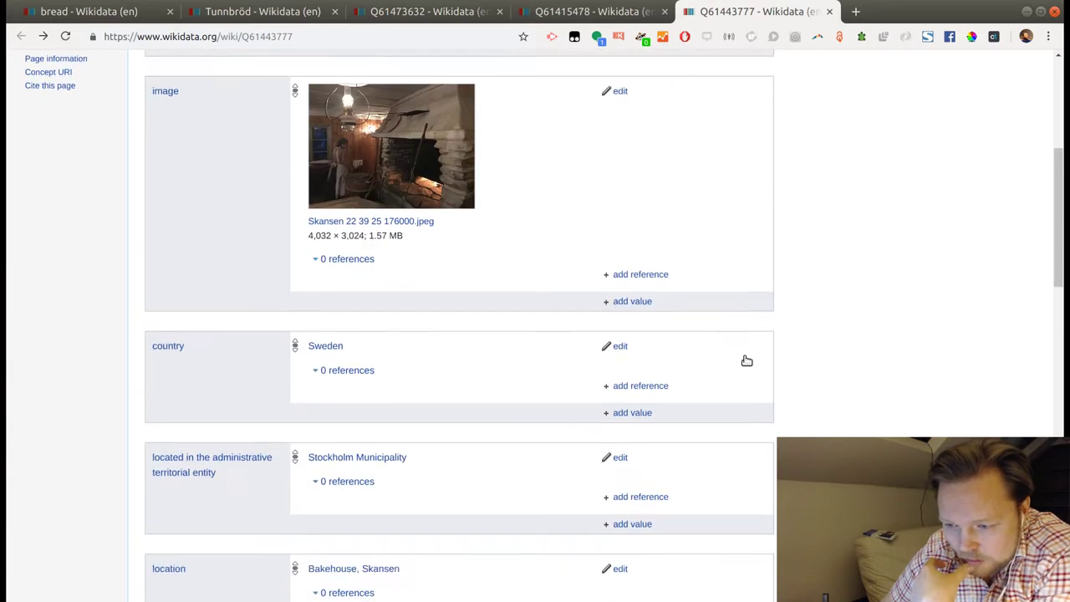
scroll(797, 370, down, 2)
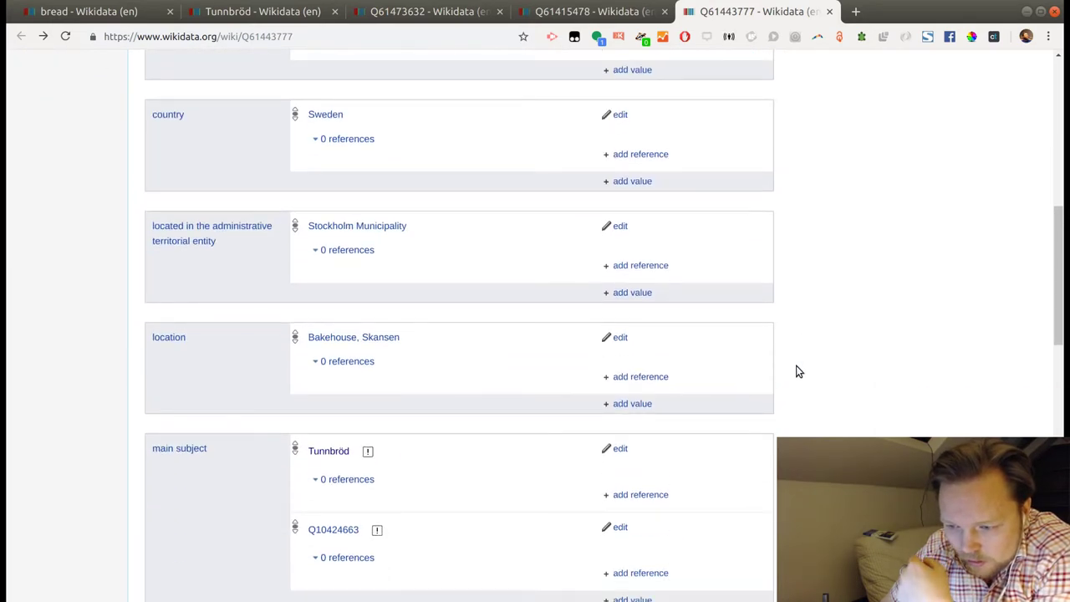
scroll(797, 372, down, 5)
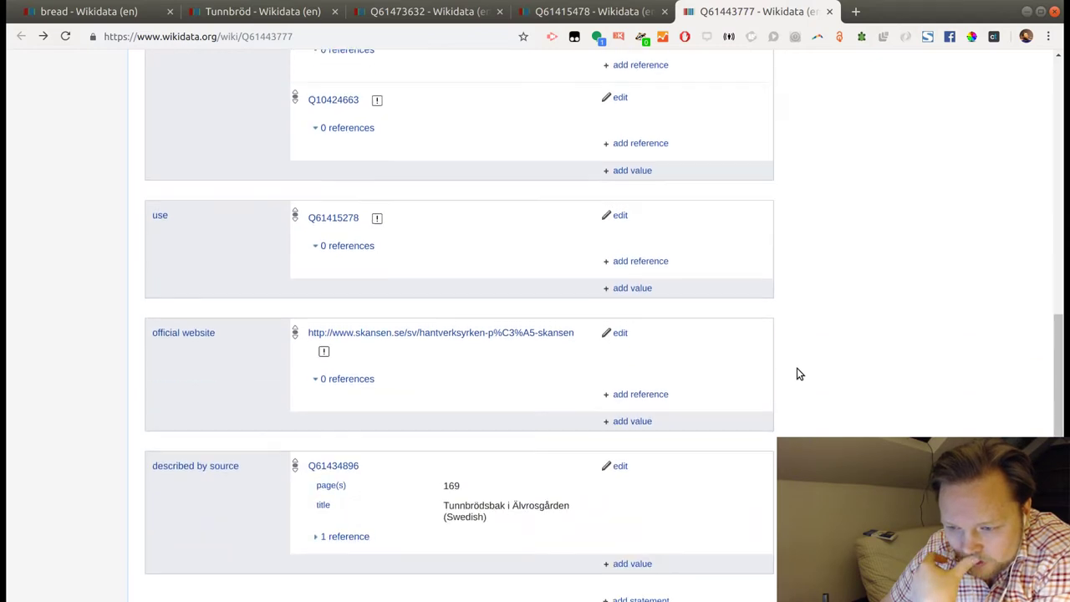
scroll(797, 374, down, 1)
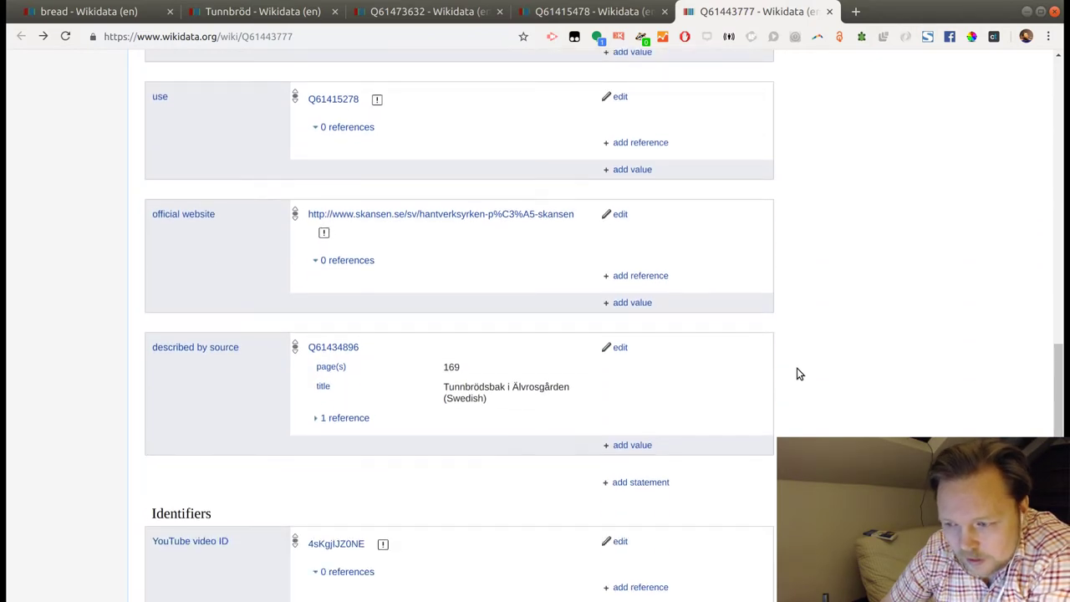
scroll(797, 374, down, 2)
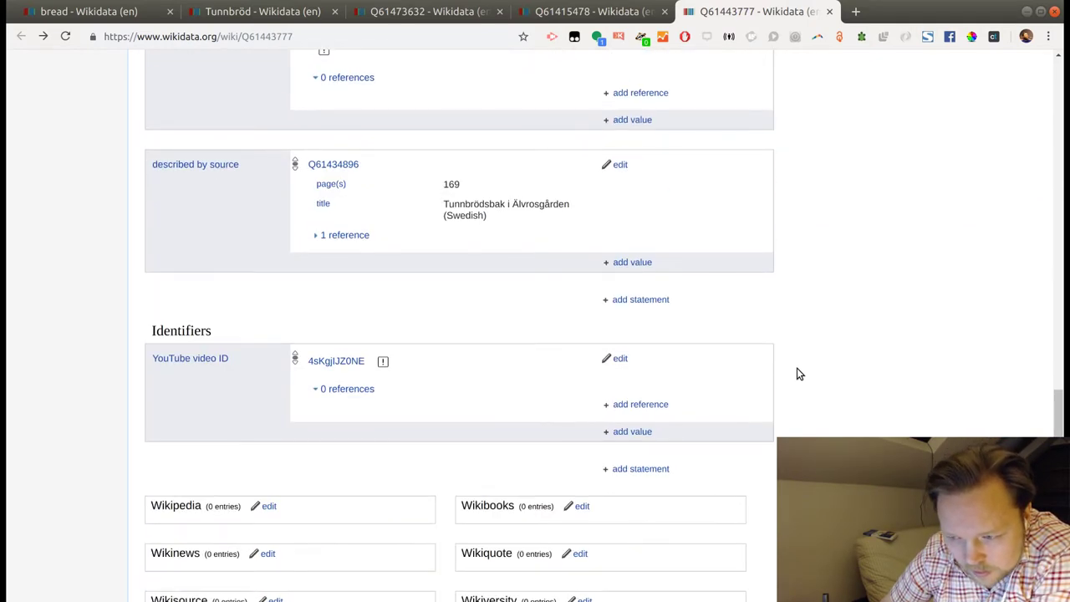
scroll(797, 374, down, 1)
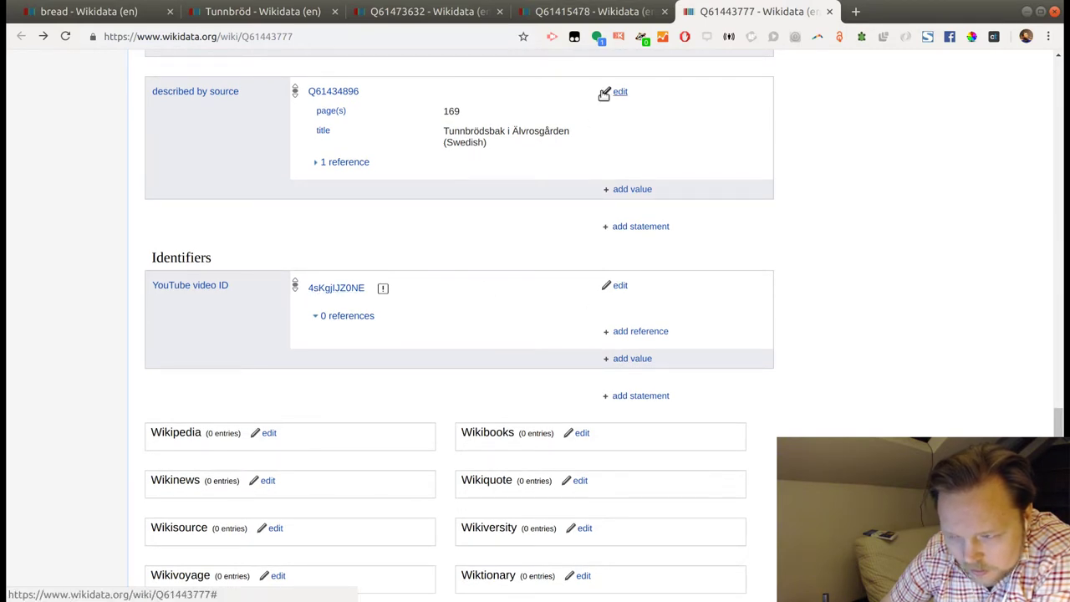
Compare the statements and YouTube video IDs of "tunnbrödsbakerska, Skansen" with those of the "Tunnbrödsbagare på Skansen" item.
click(607, 13)
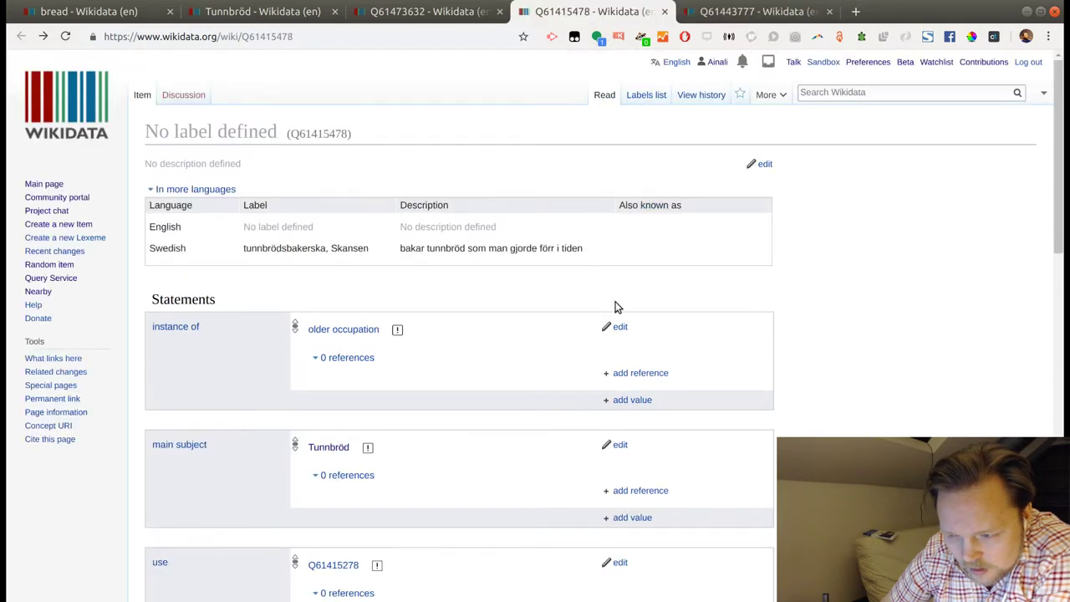
scroll(792, 417, down, 8)
scroll(792, 417, down, 4)
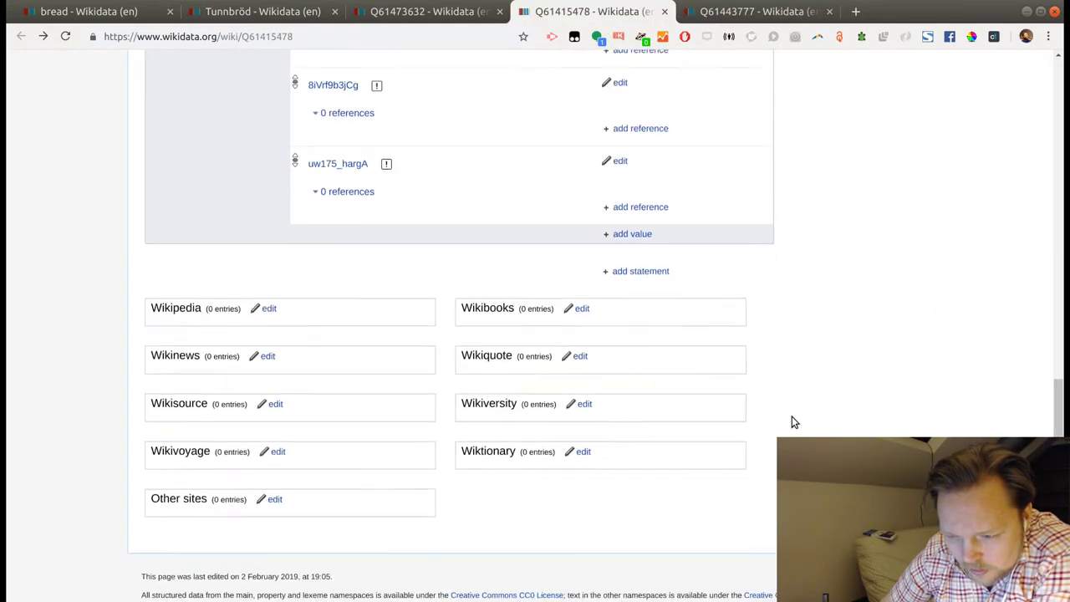
scroll(792, 416, up, 2)
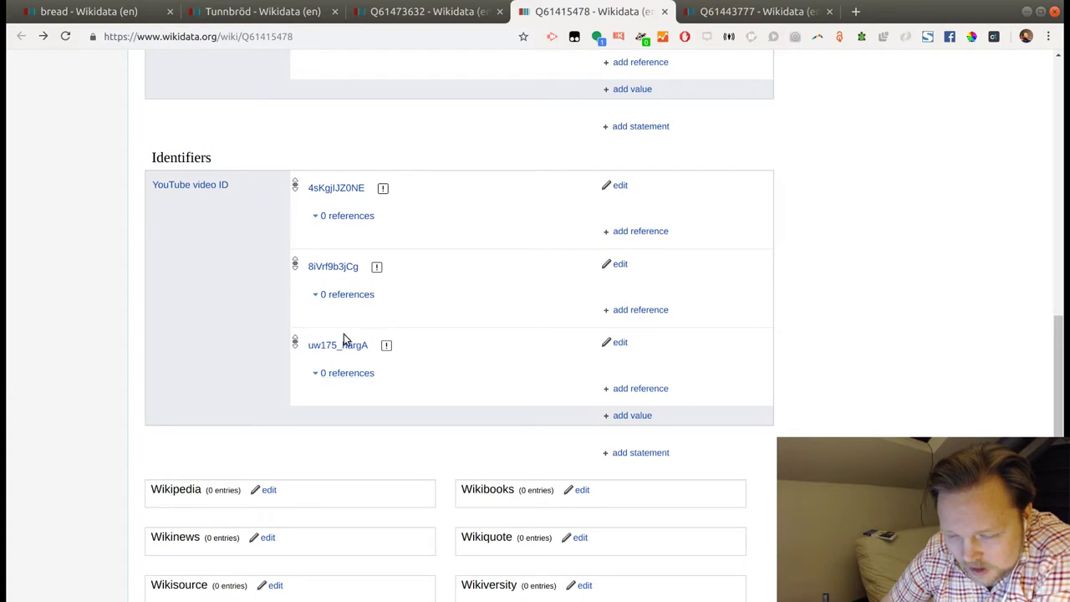
scroll(343, 339, up, 9)
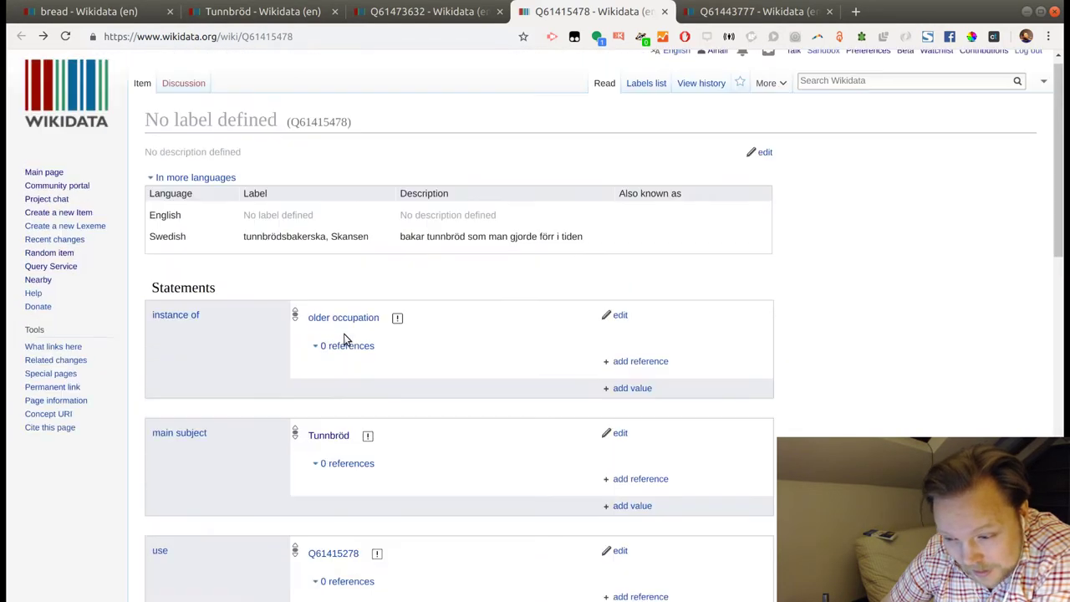
scroll(344, 338, up, 1)
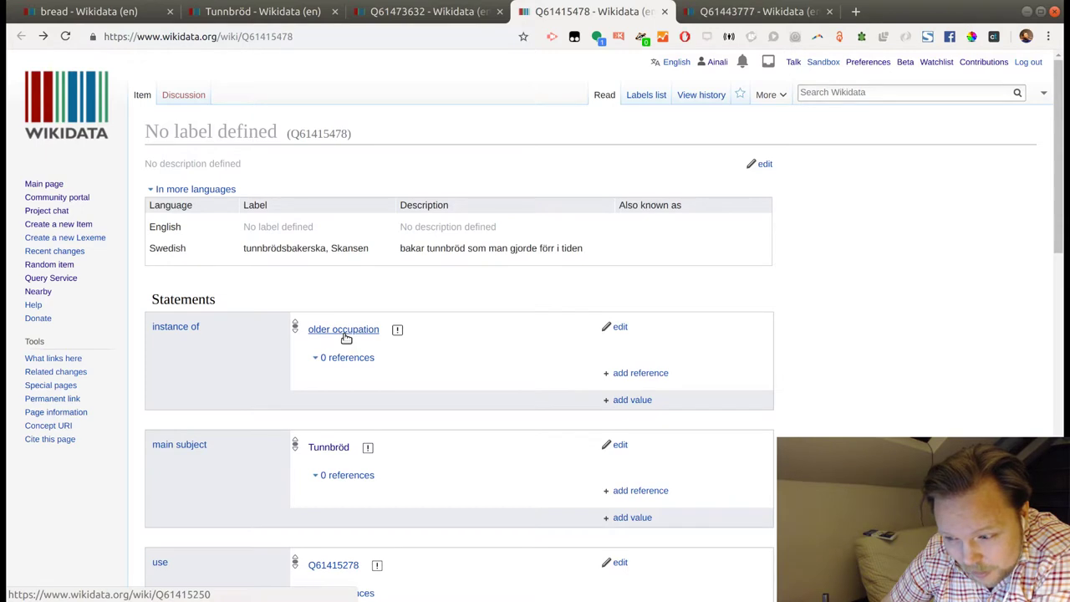
scroll(346, 337, down, 5)
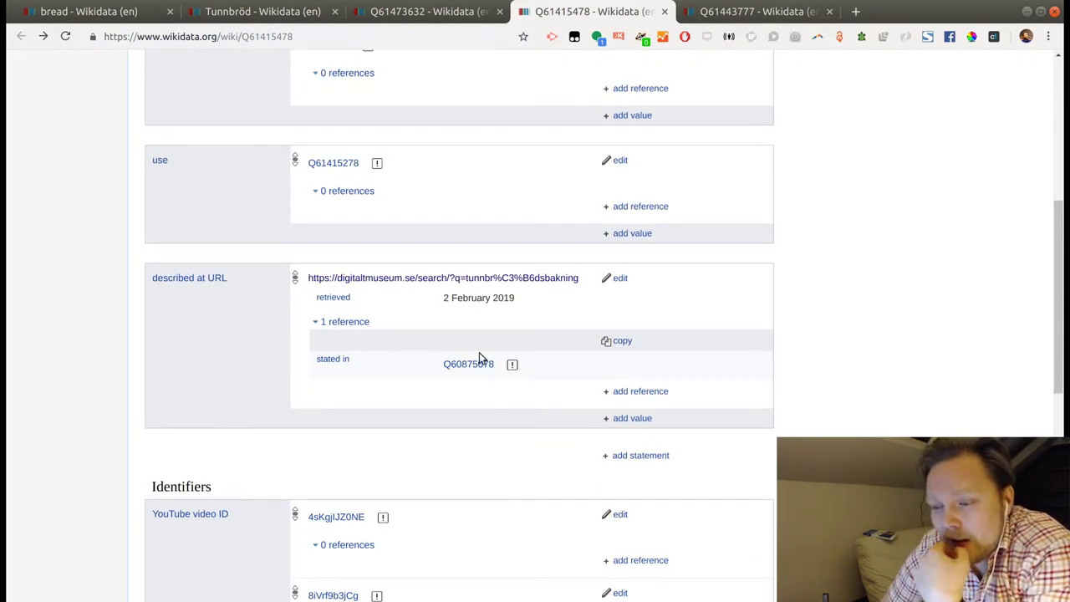
scroll(488, 358, up, 5)
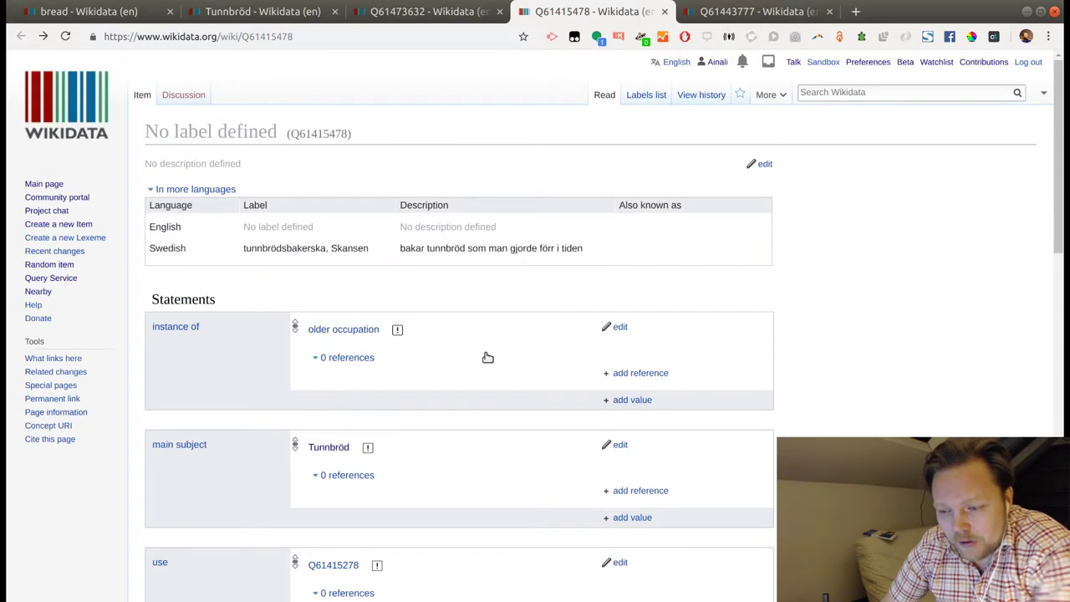
scroll(488, 358, down, 2)
scroll(487, 358, down, 4)
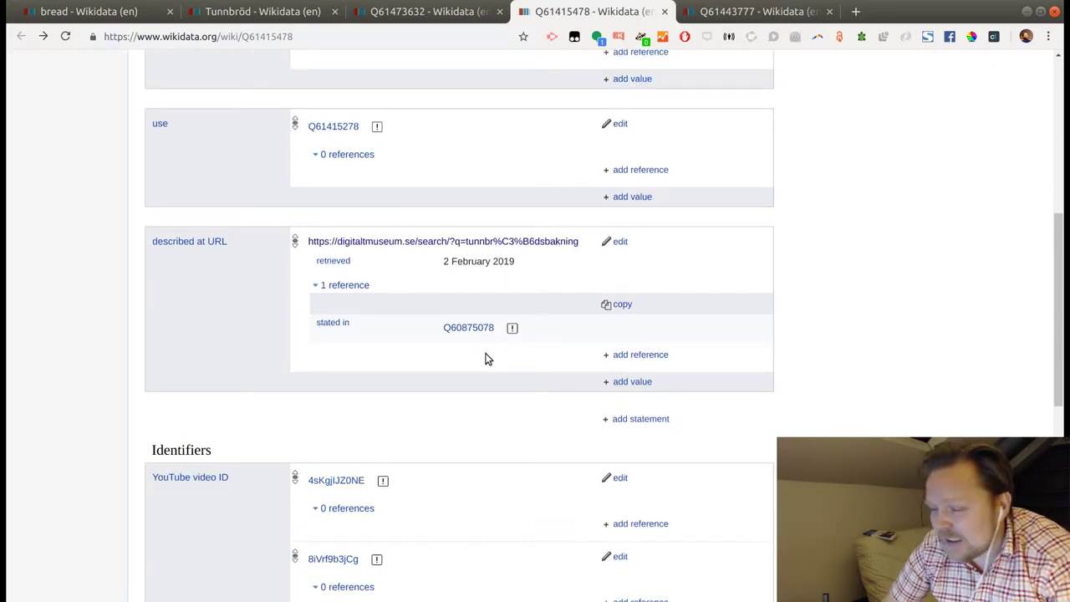
scroll(504, 303, up, 6)
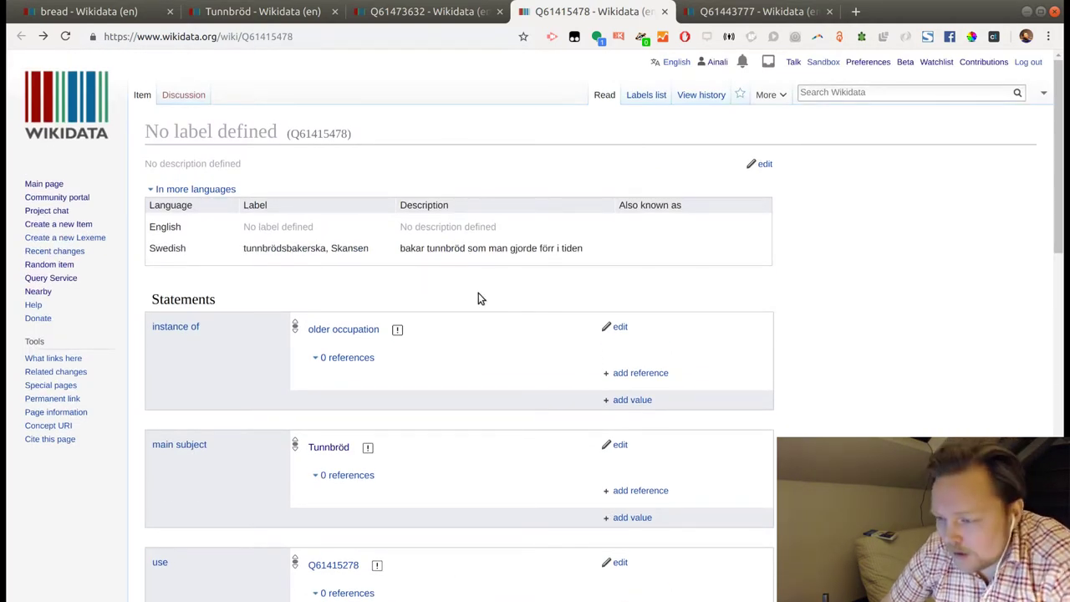
key(ctrl+Tab)
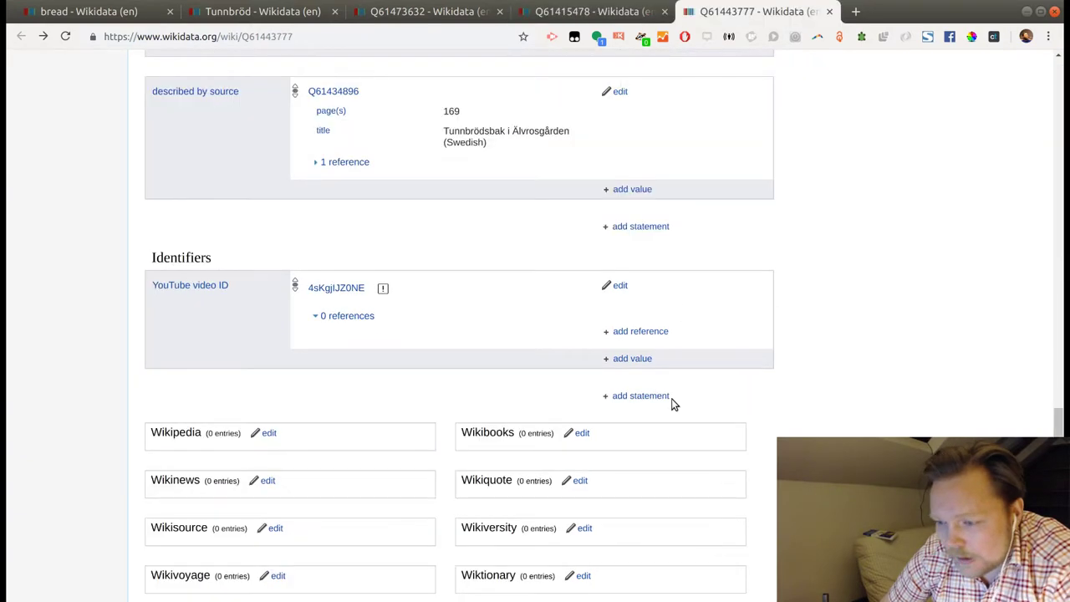
scroll(628, 356, up, 20)
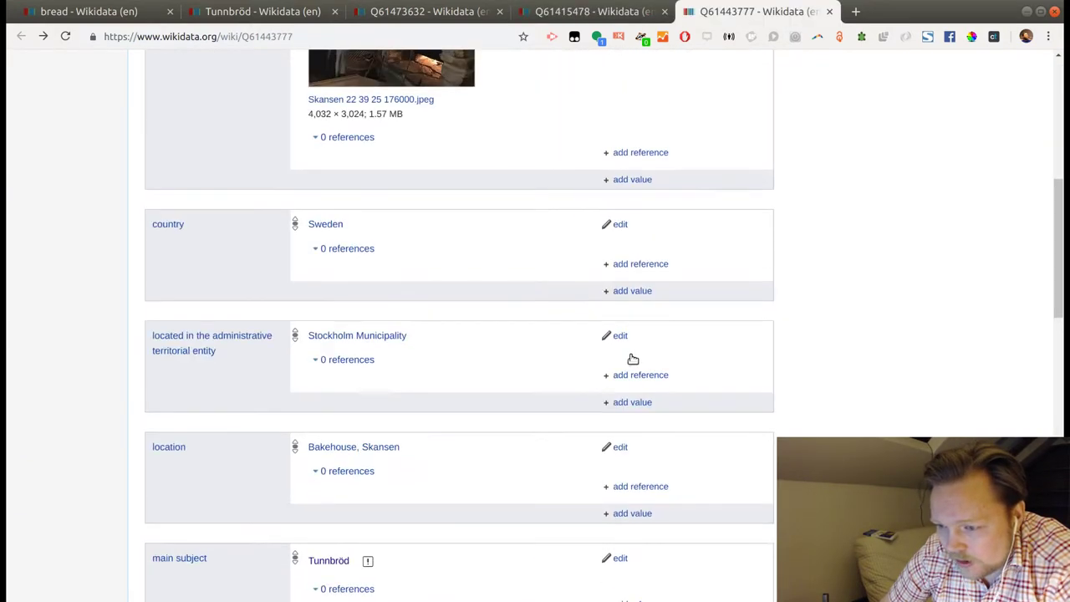
Open the revision history of item Q61443777 and bring up the talk page of the editor who created it.
middle_click(700, 97)
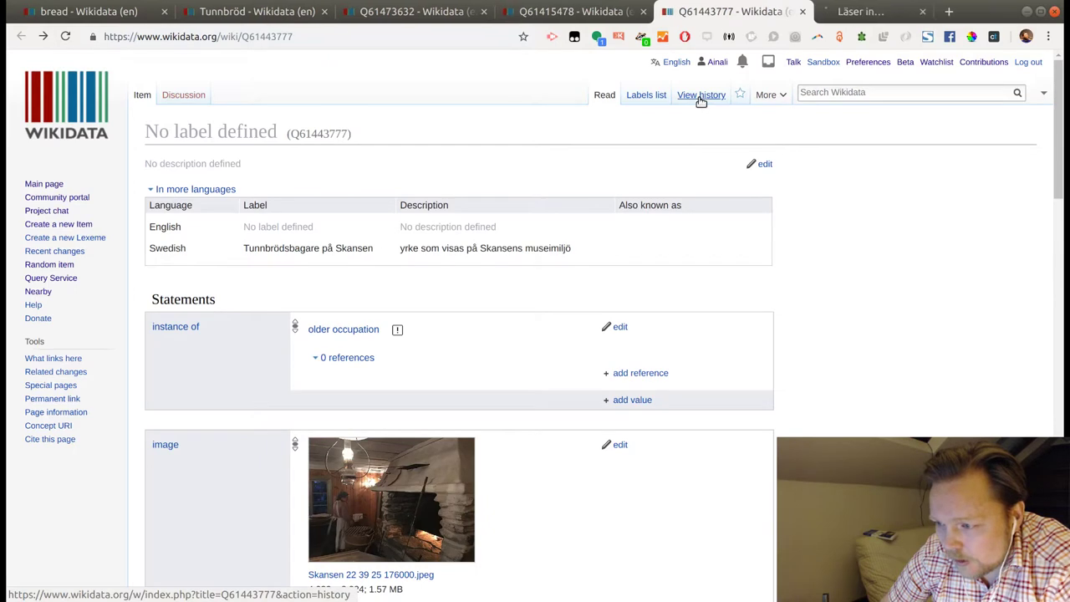
click(844, 12)
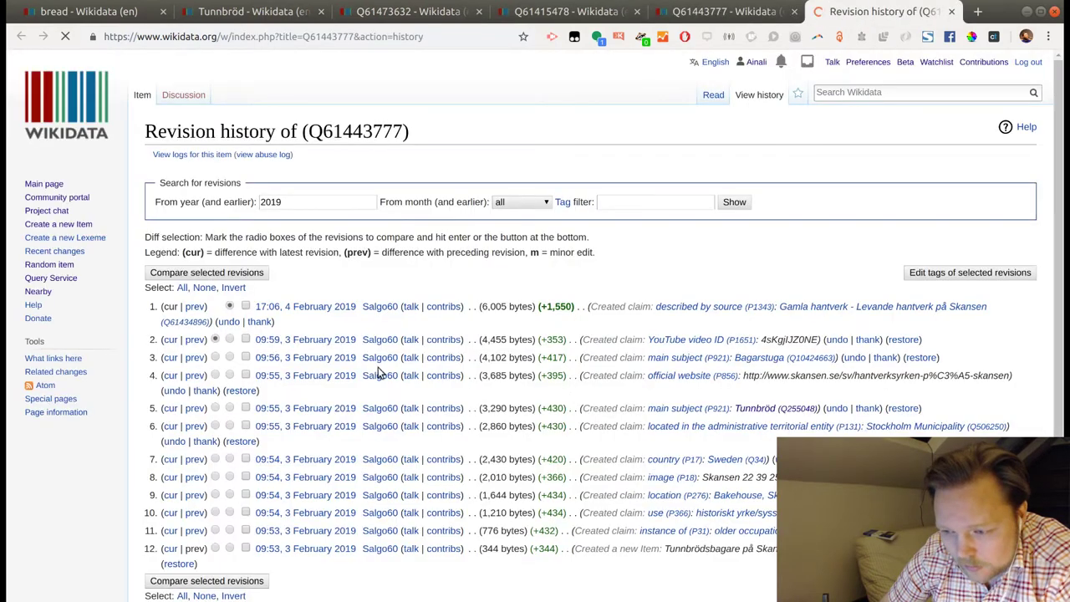
middle_click(410, 339)
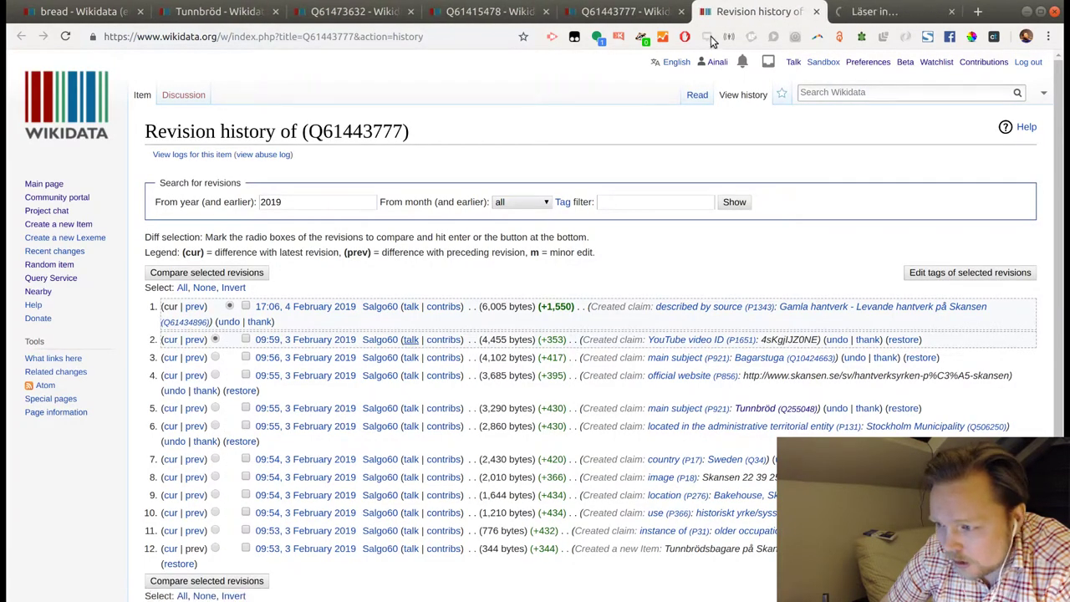
click(857, 12)
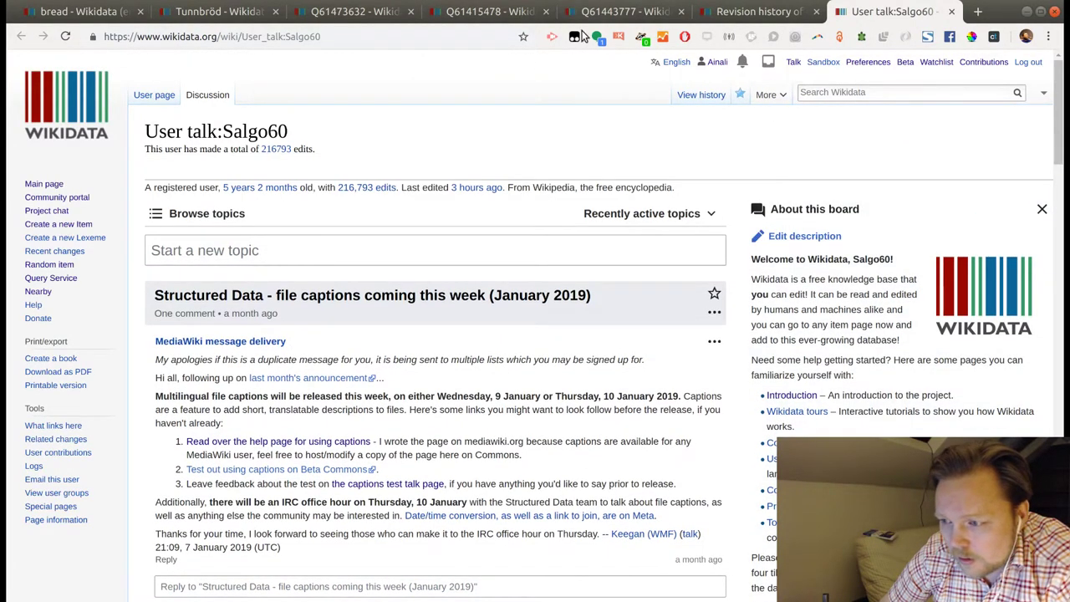
Start a new topic titled "tunnbrödbakerska" on the editor's talk page.
click(245, 251)
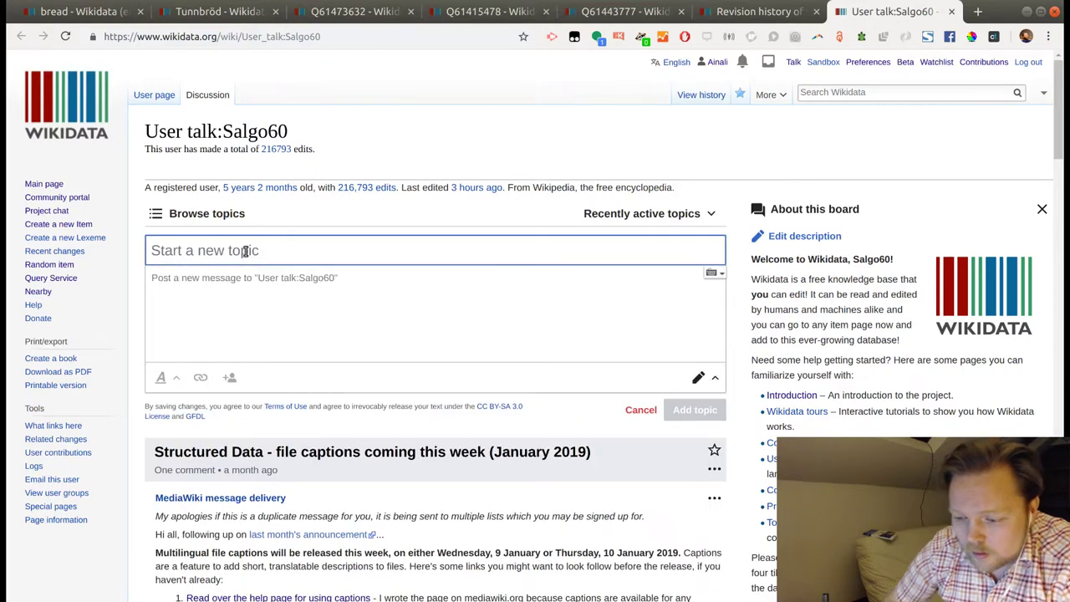
text(tunnbröd)
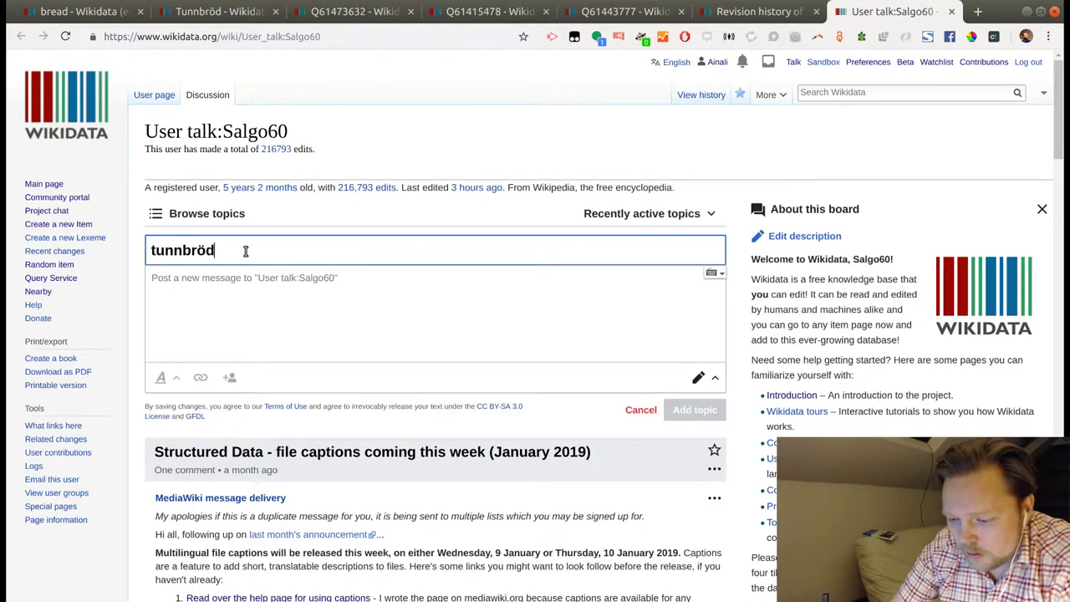
text(bakerska)
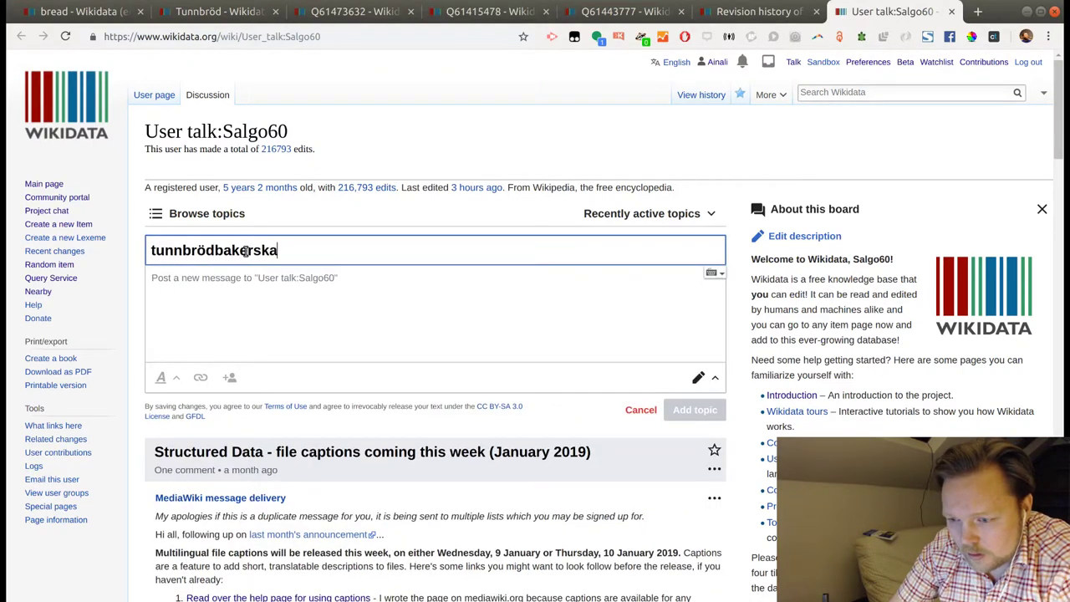
key(Tab)
Begin the message with "Should {{", dismissing the template insertion, and change the message to source editing.
text(Sh)
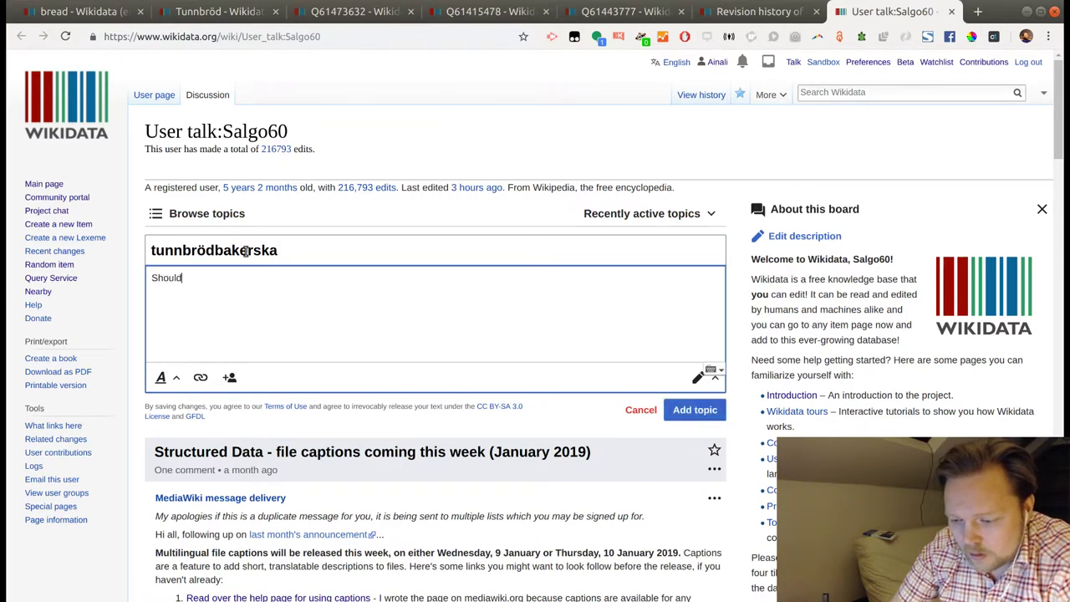
text(ould {{)
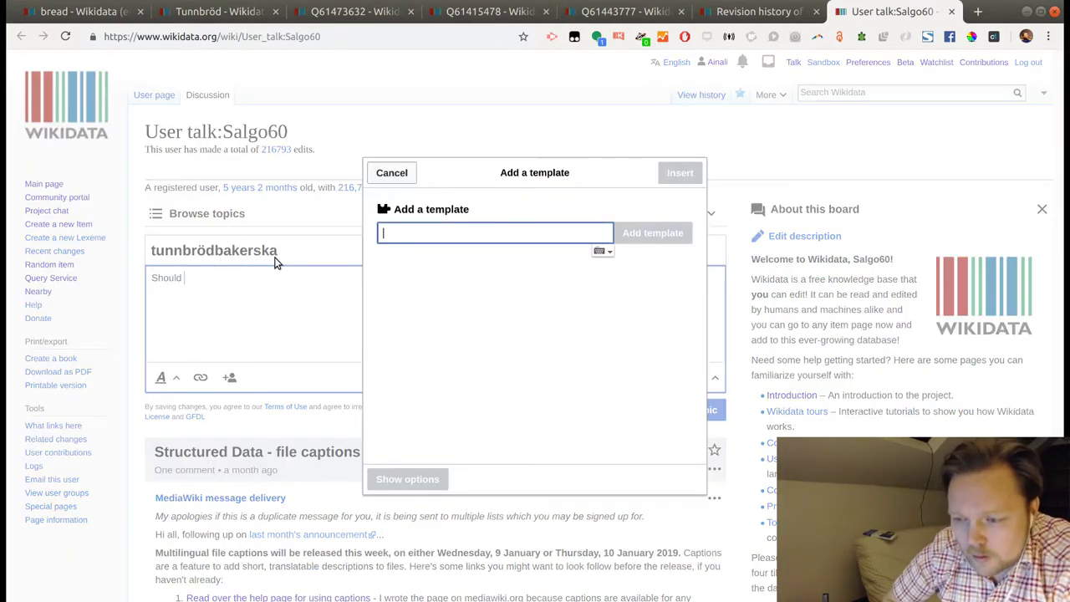
click(393, 173)
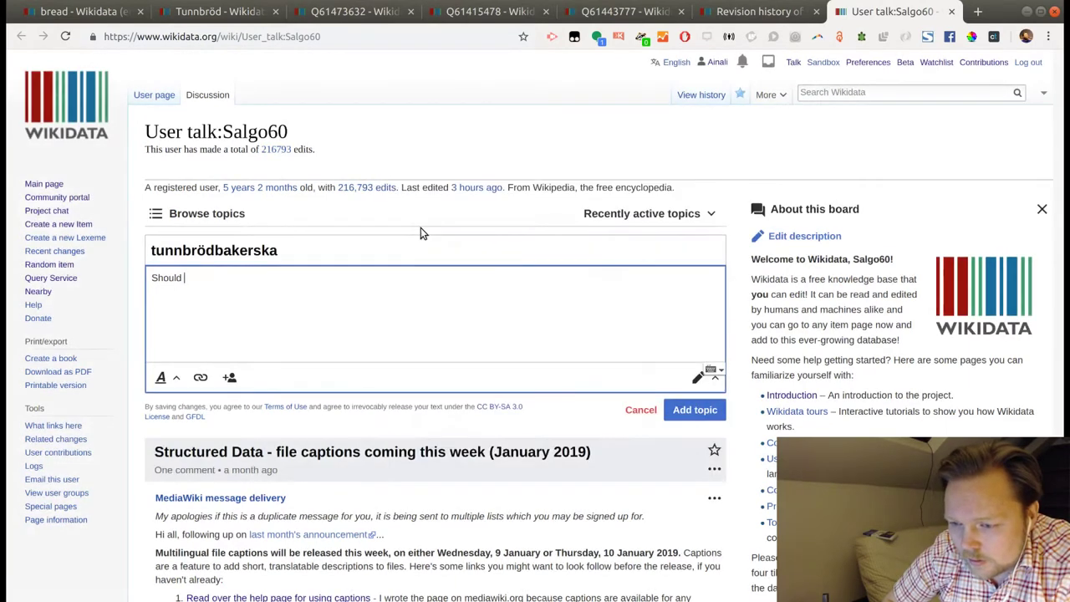
click(700, 379)
click(706, 347)
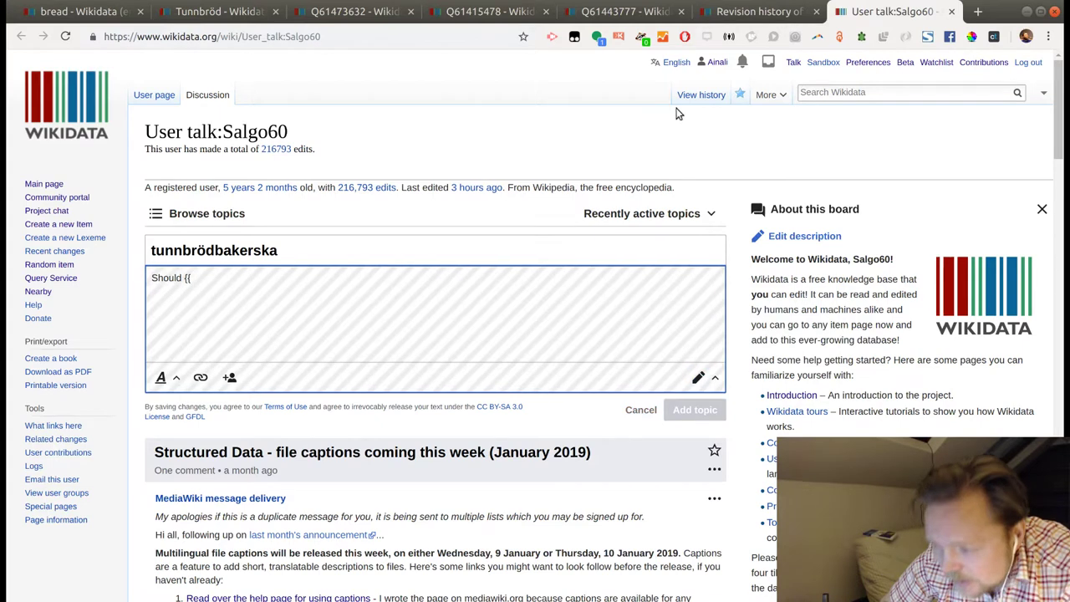
Replace the closing nowiki tag with the ID copied from the "tunnbrödsbakerska, Skansen" item, making the message read "Should {{Q61415478}} and {{".
click(506, 10)
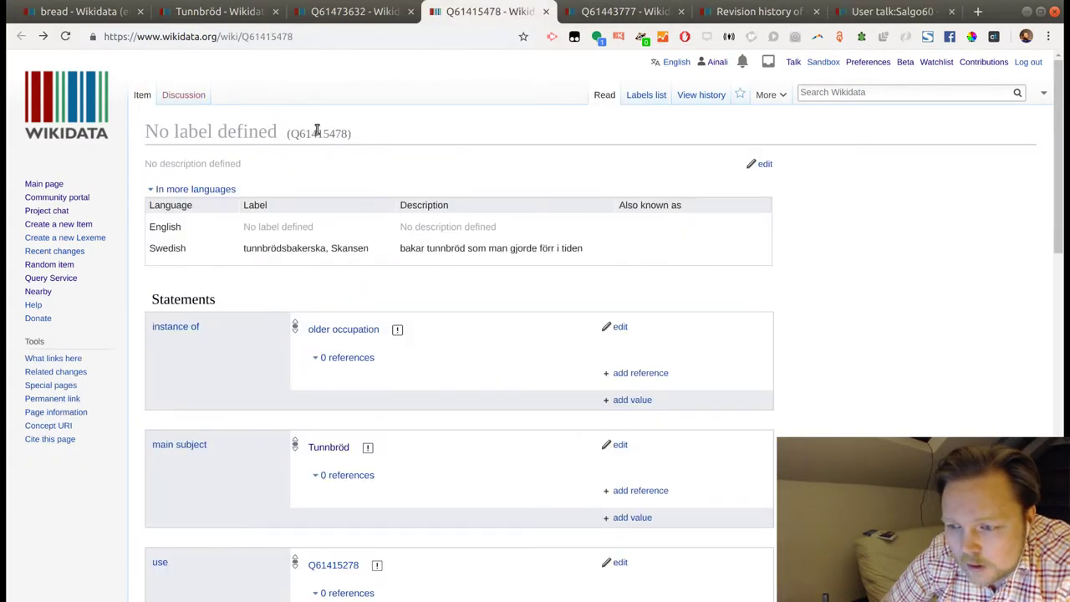
double_click(316, 131)
key(ctrl+c)
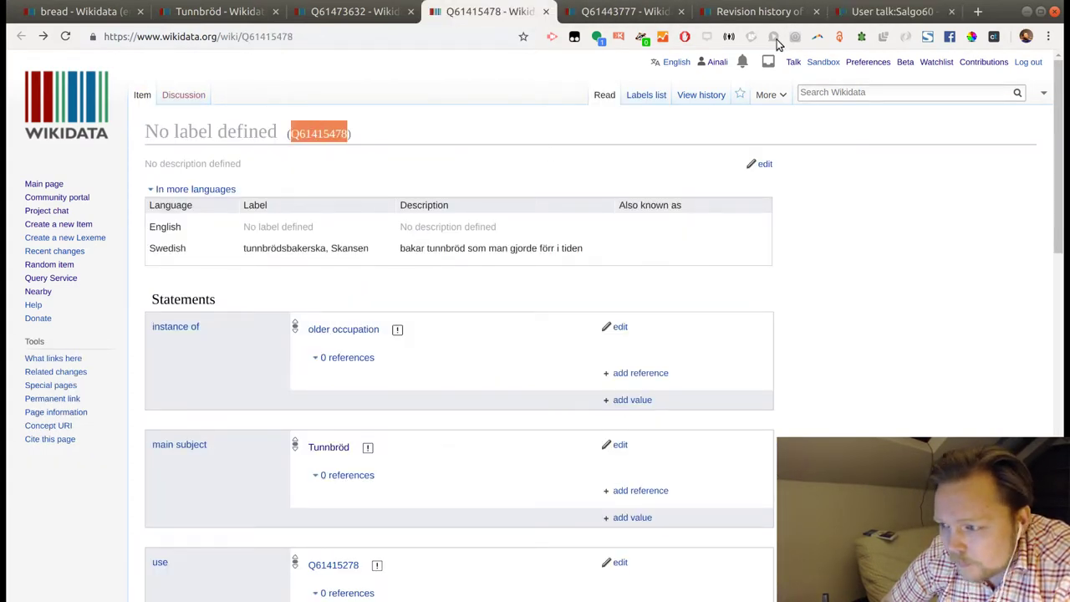
click(884, 11)
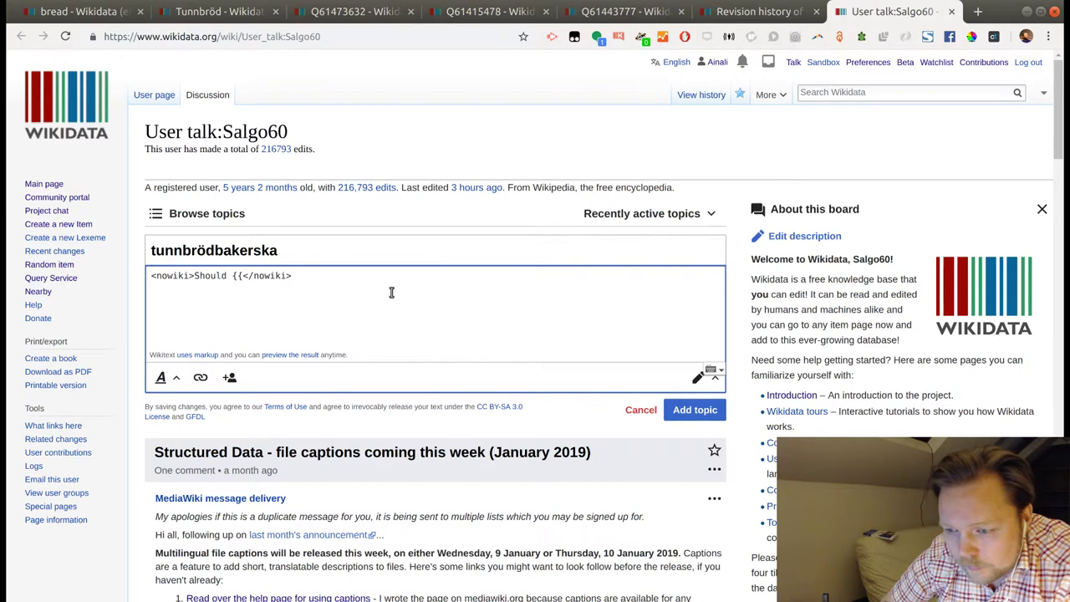
drag(151, 276, 316, 282)
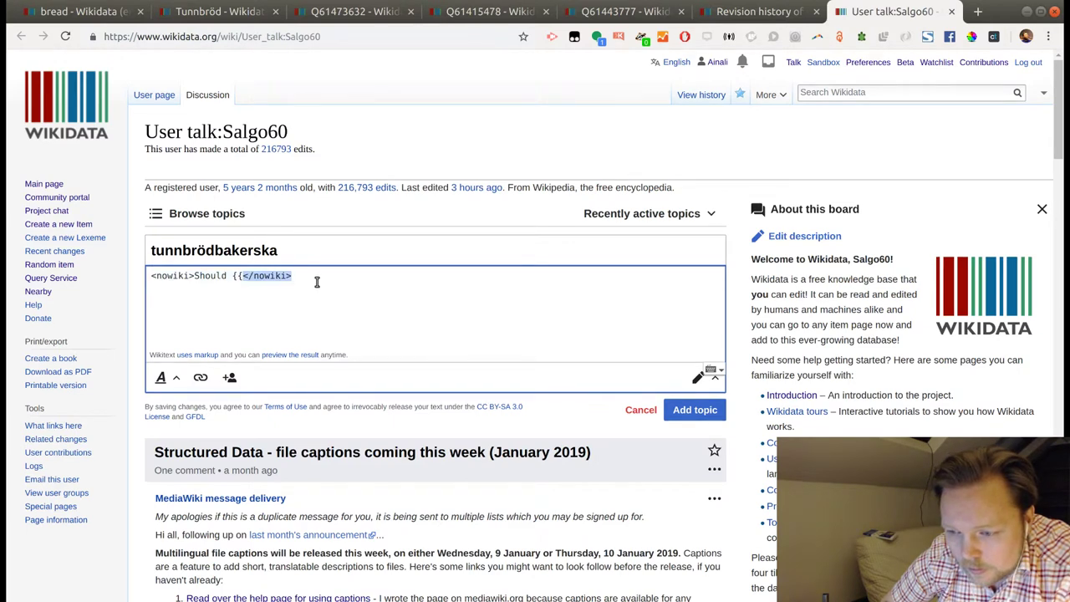
key(ctrl+v)
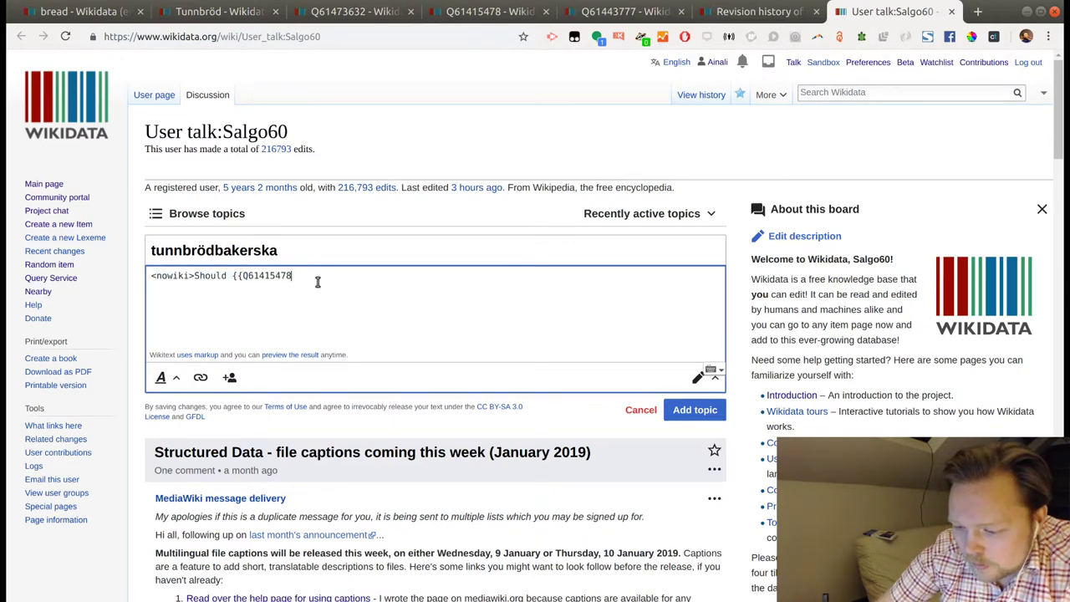
text({{)
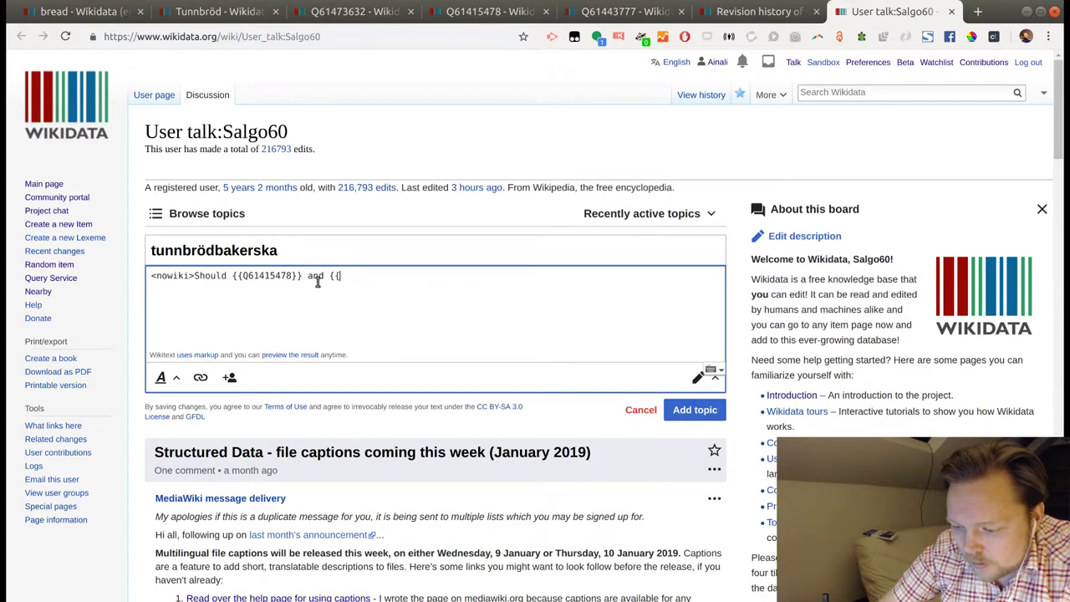
Copy the ID Q61443777 from the "Tunnbrödsbagare på Skansen" item into the message's second pair of double braces.
key(ctrl+Page_Up)
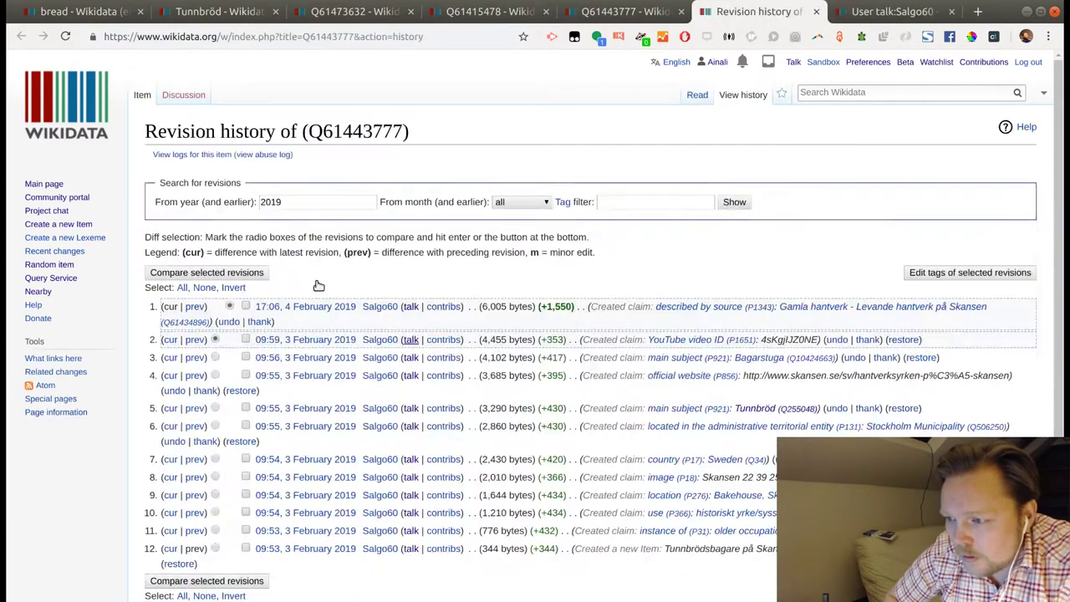
key(ctrl+Page_Up)
double_click(314, 135)
key(ctrl+c)
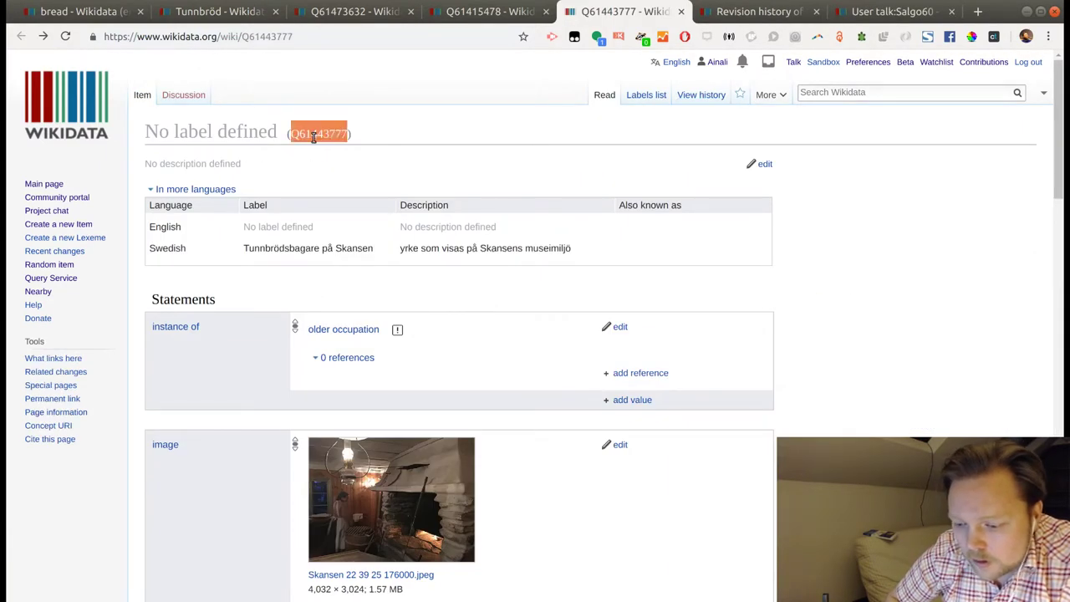
click(852, 11)
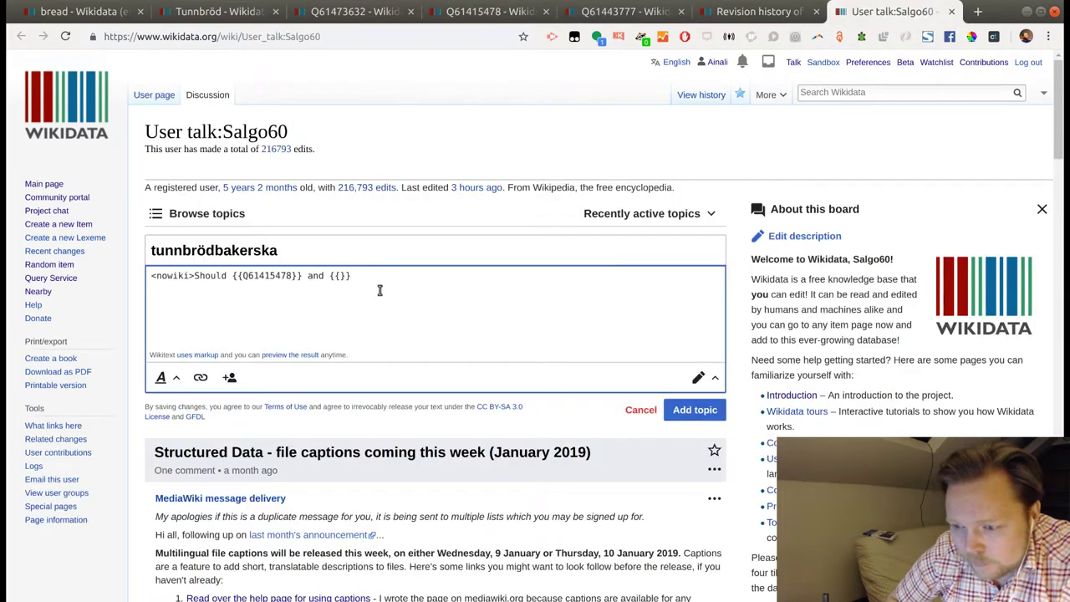
click(341, 276)
key(ctrl+v)
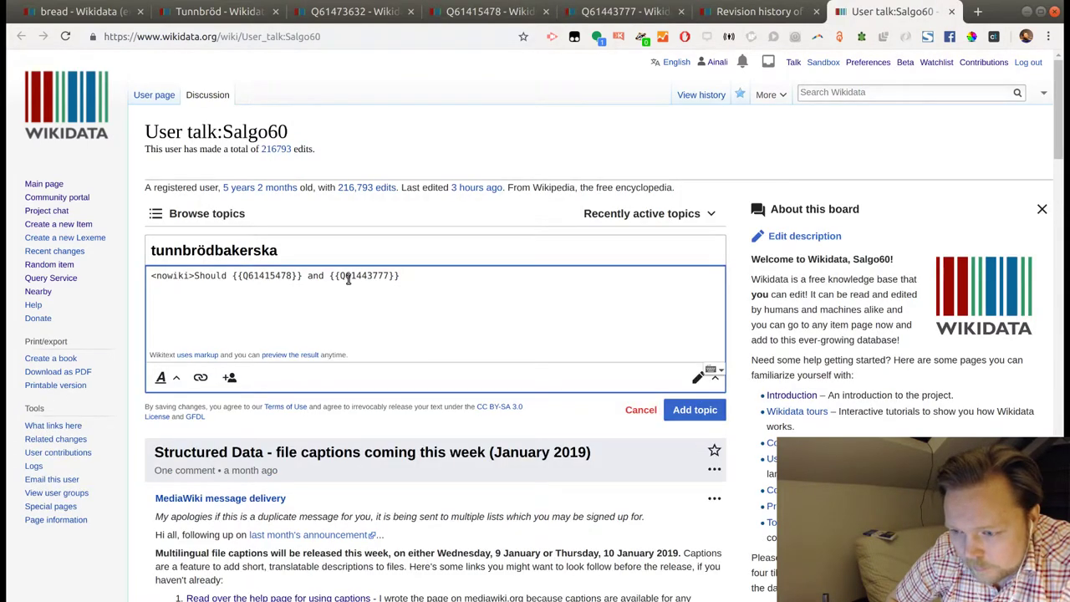
Change both item references to the {{Q|number}} template form and continue the message with "be merged? Or is it something that".
click(346, 276)
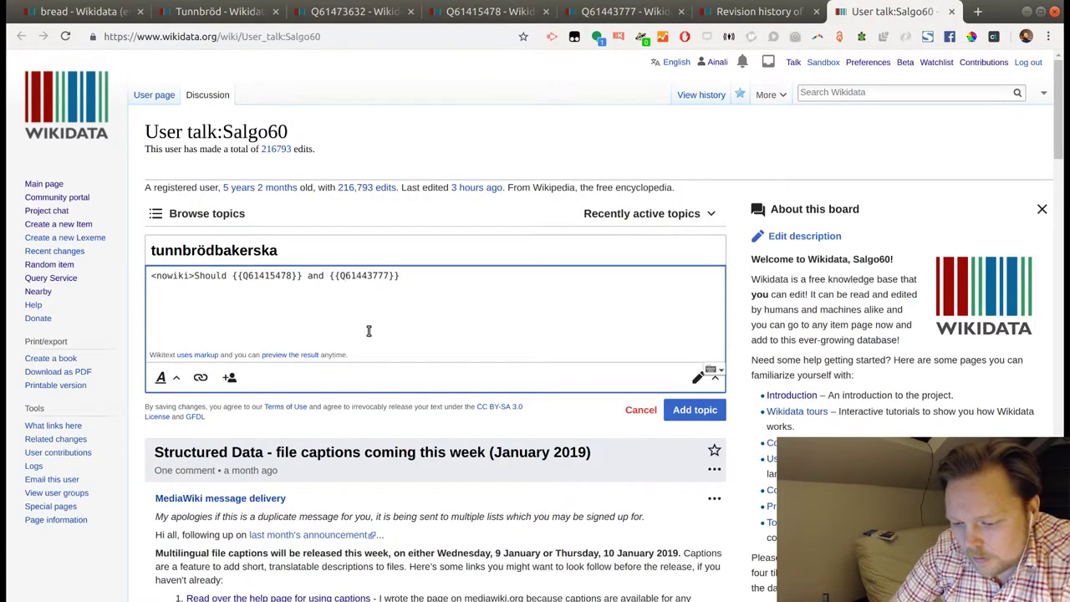
text(|)
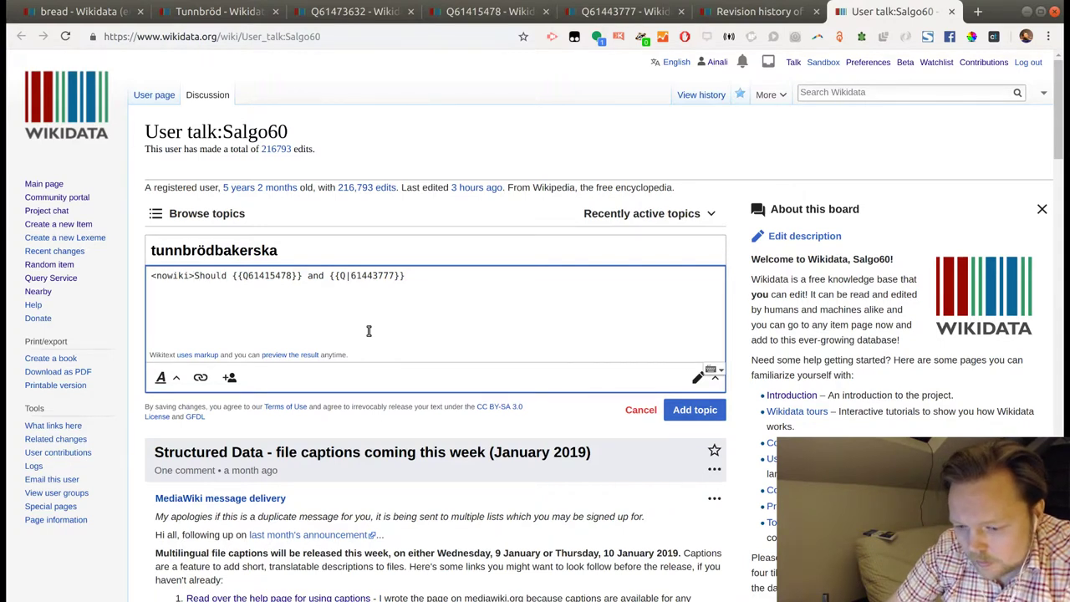
text(|)
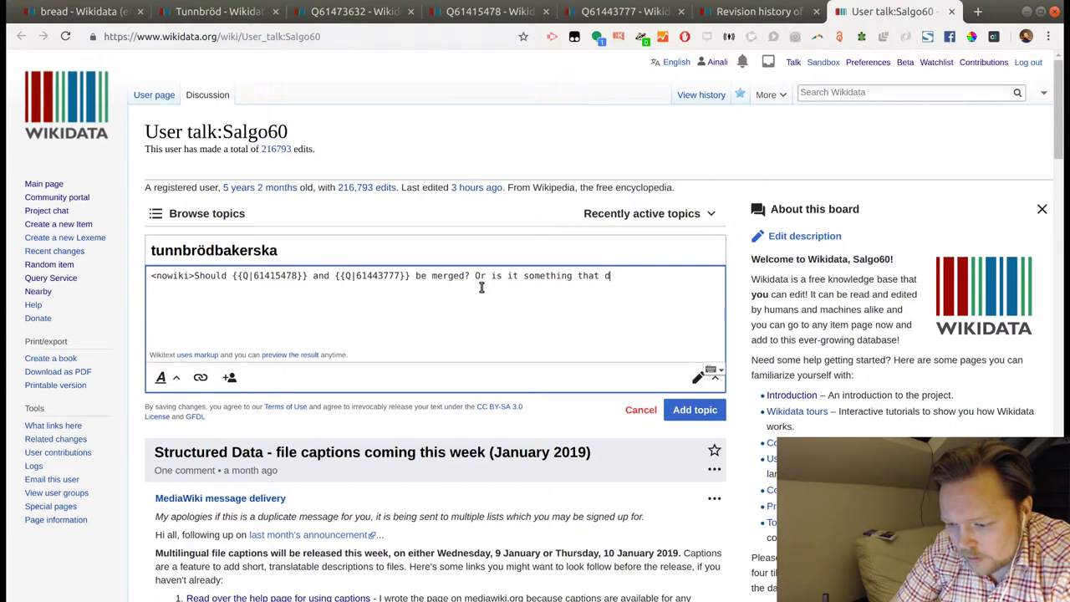
Correct the mistyped word and finish the question with "differ them from each other?".
key(BackSpace)
key(BackSpace)
key(BackSpace)
key(BackSpace)
key(BackSpace)
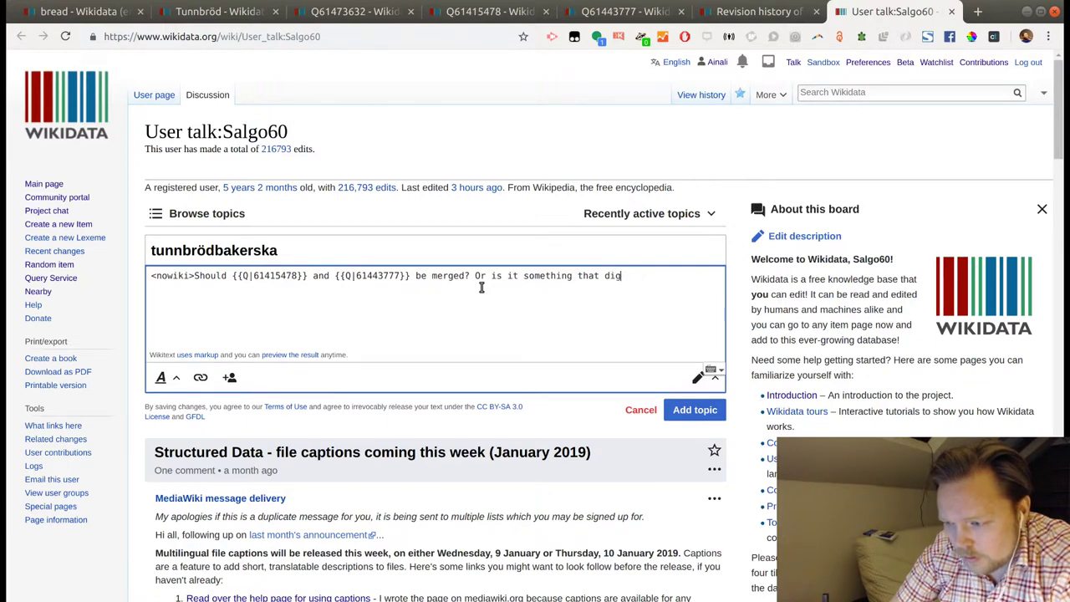
text(ffer them from each)
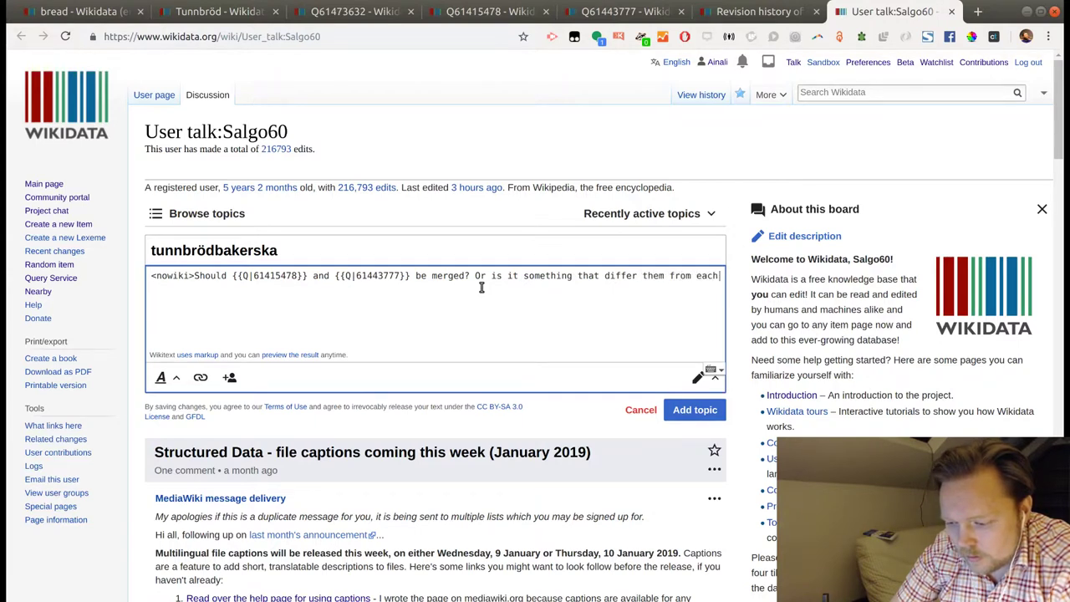
text(other?)
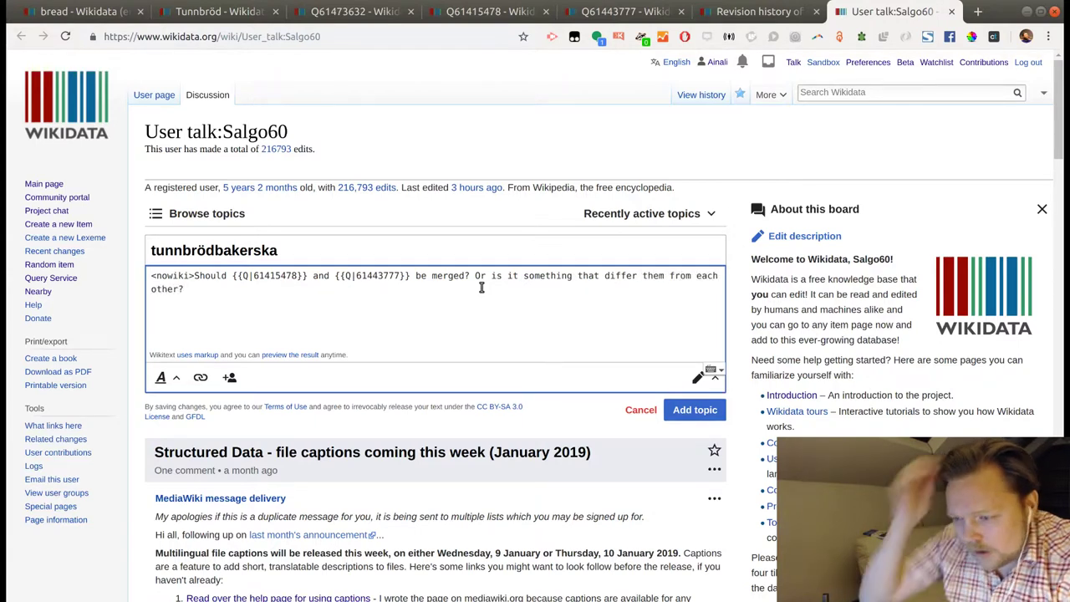
Remove the leading nowiki tag, preview the item links in visual editing, and post the topic.
drag(201, 276, 147, 272)
click(190, 277)
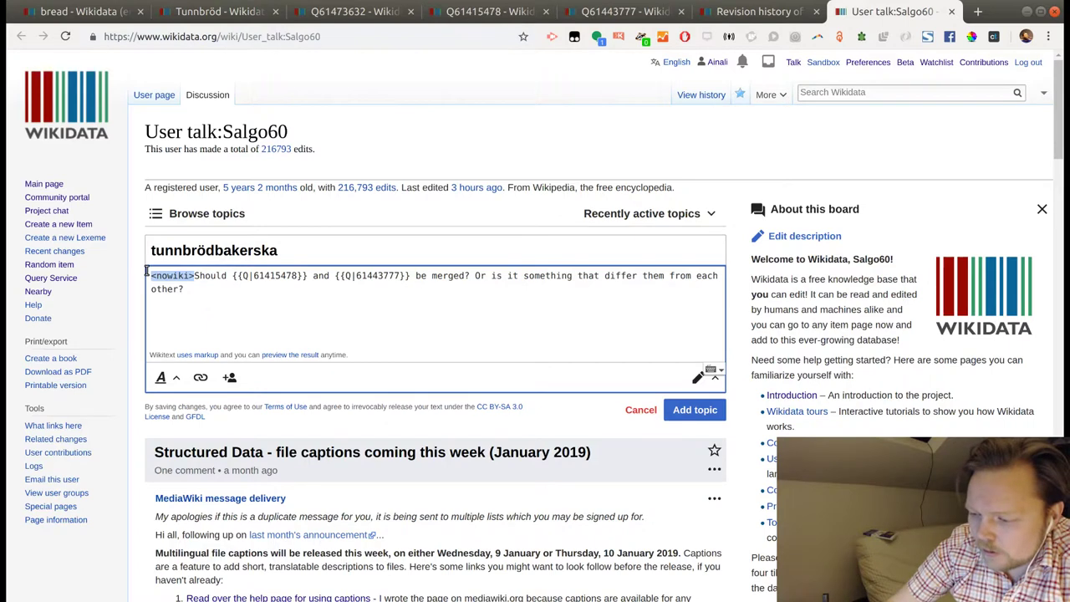
key(BackSpace)
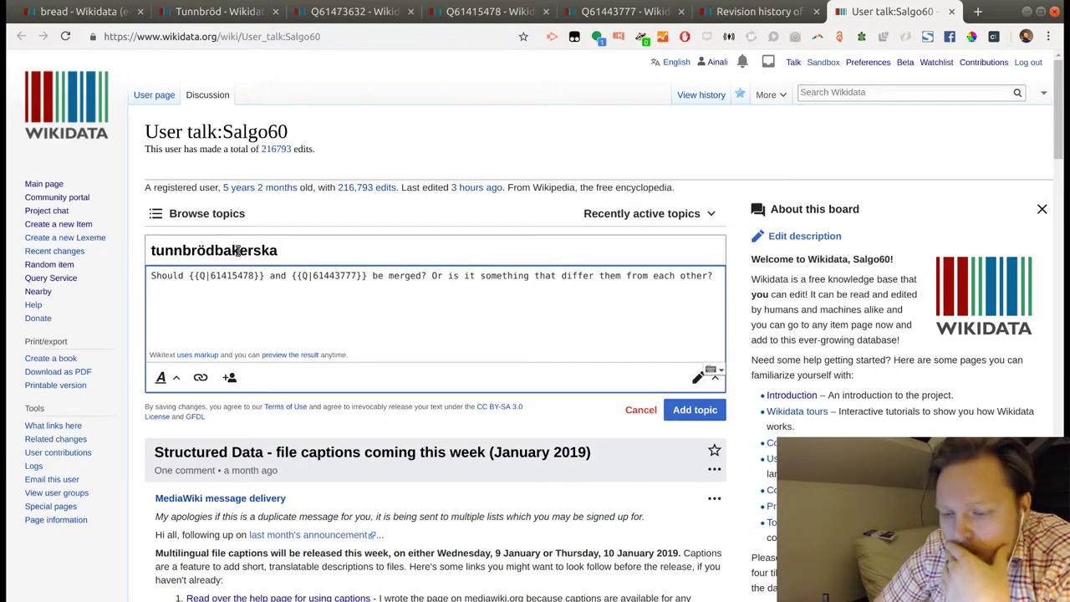
click(712, 380)
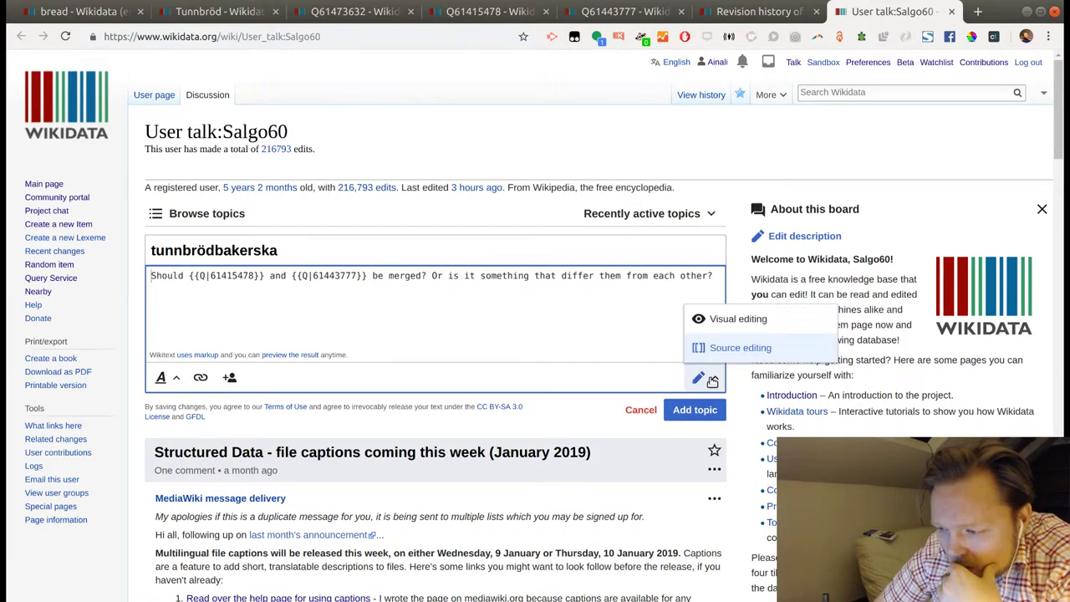
click(710, 325)
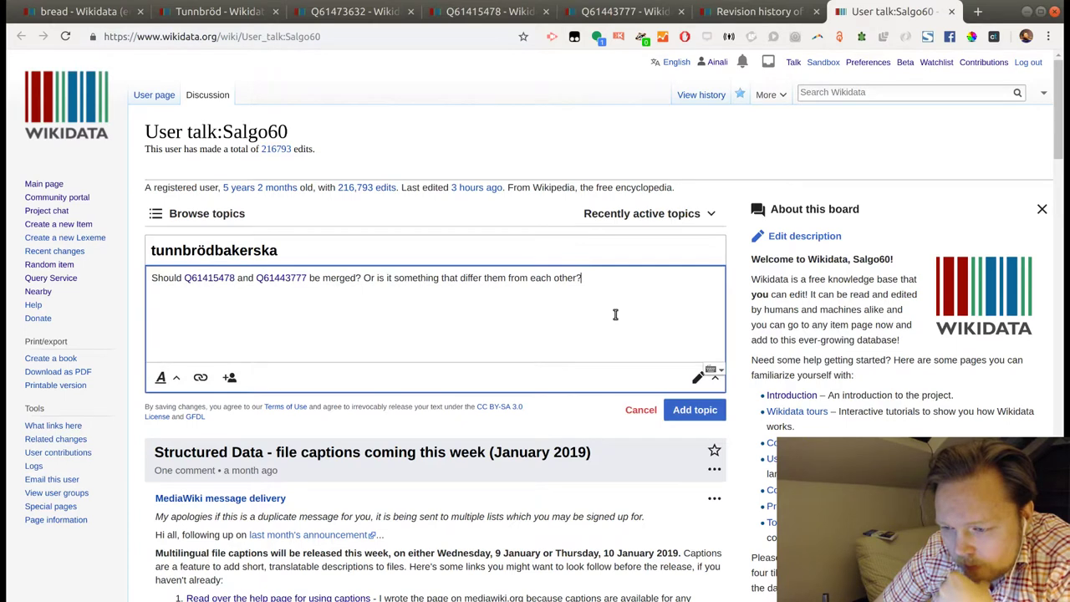
click(684, 411)
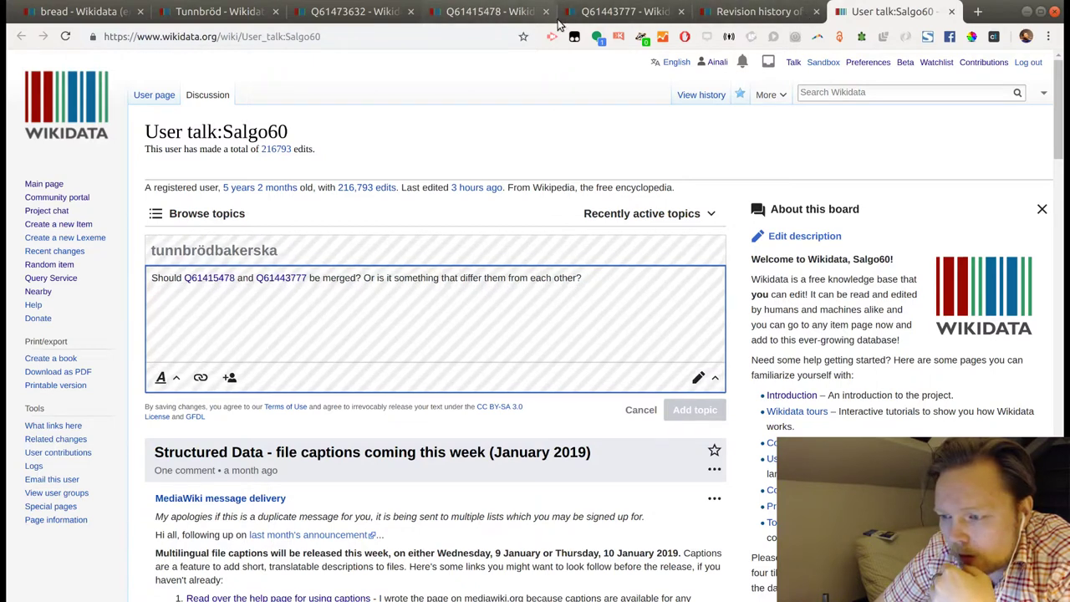
Close the talk page, the revision history and both tunnbröd baker items, returning to the rågsikt item.
middle_click(905, 15)
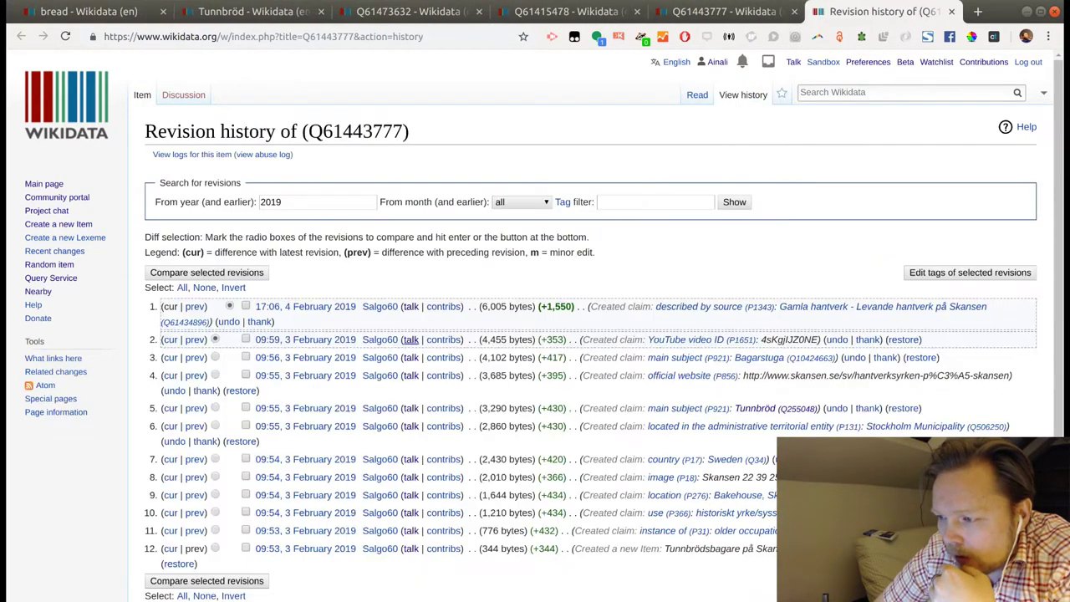
middle_click(856, 17)
middle_click(786, 12)
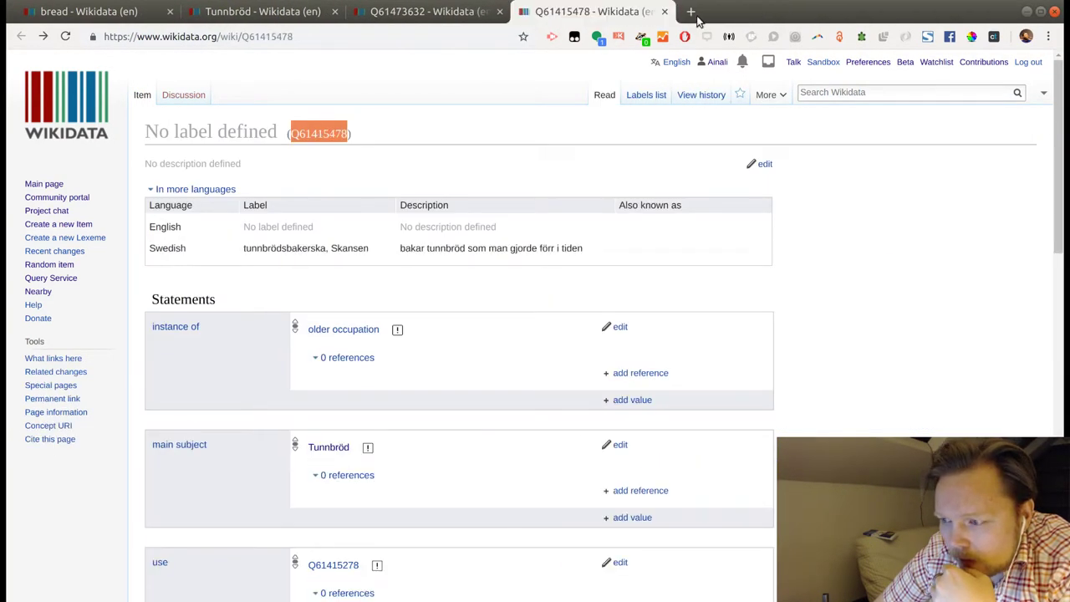
middle_click(607, 15)
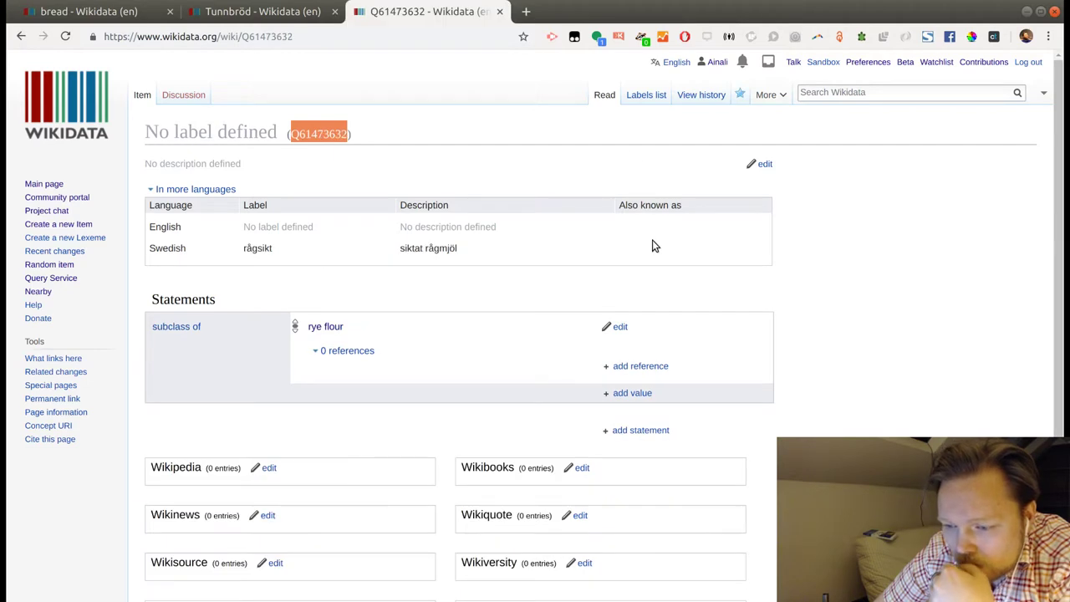
Open the Tunnbrödsrulle item from the tunnbröd search suggestions in a new tab, examine it, and return to the Tunnbröd item.
click(295, 22)
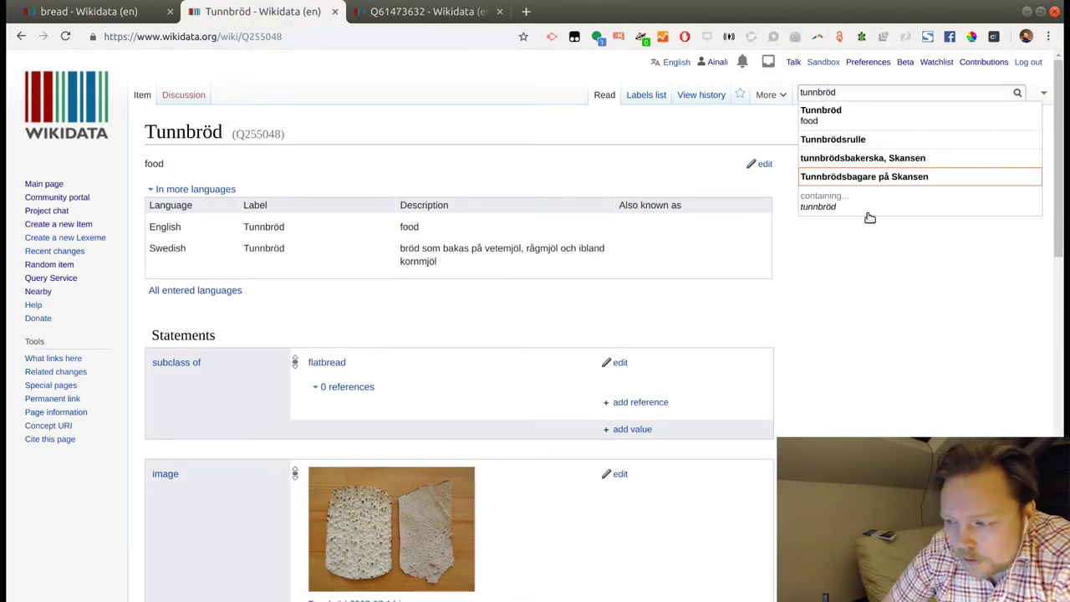
click(904, 313)
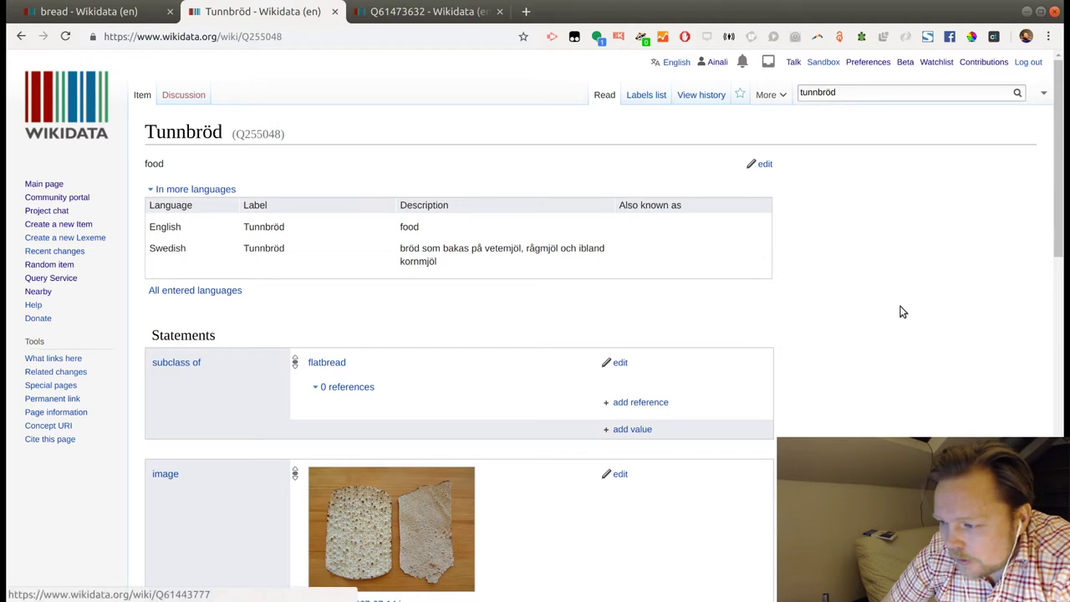
click(860, 96)
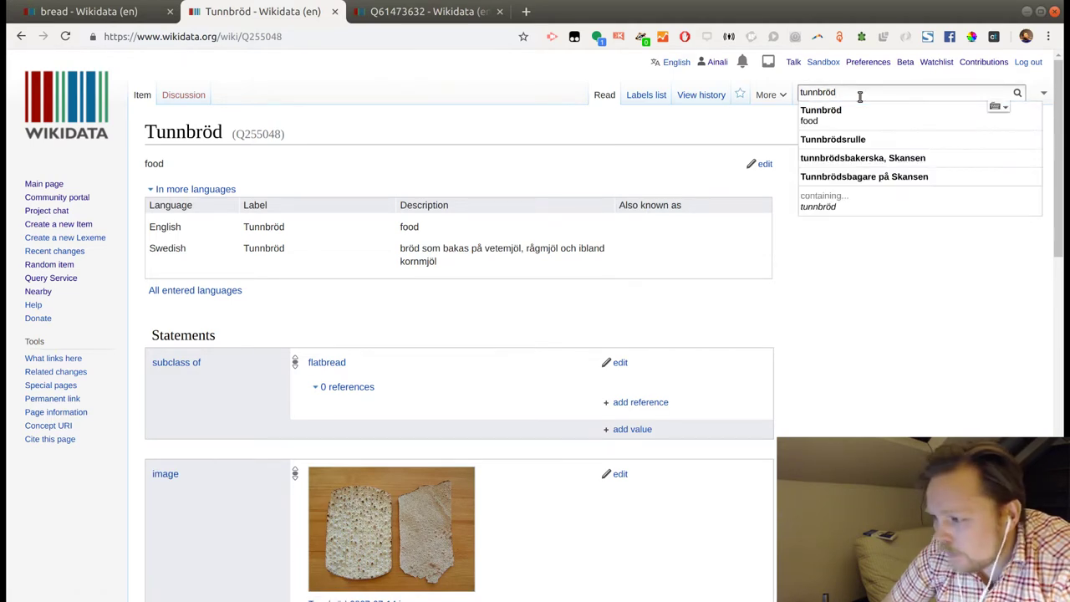
middle_click(827, 140)
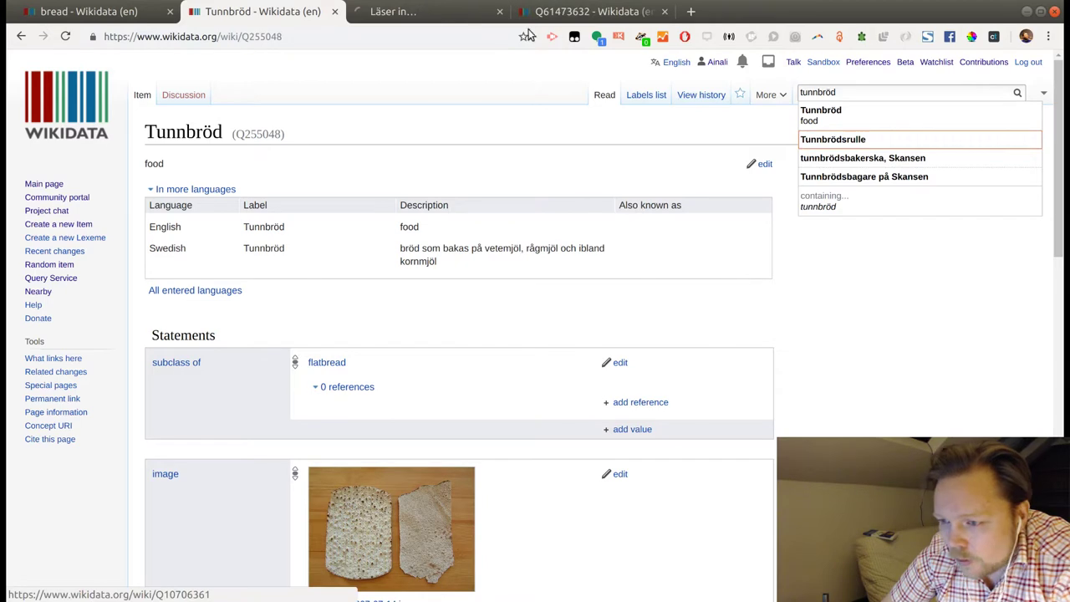
click(427, 11)
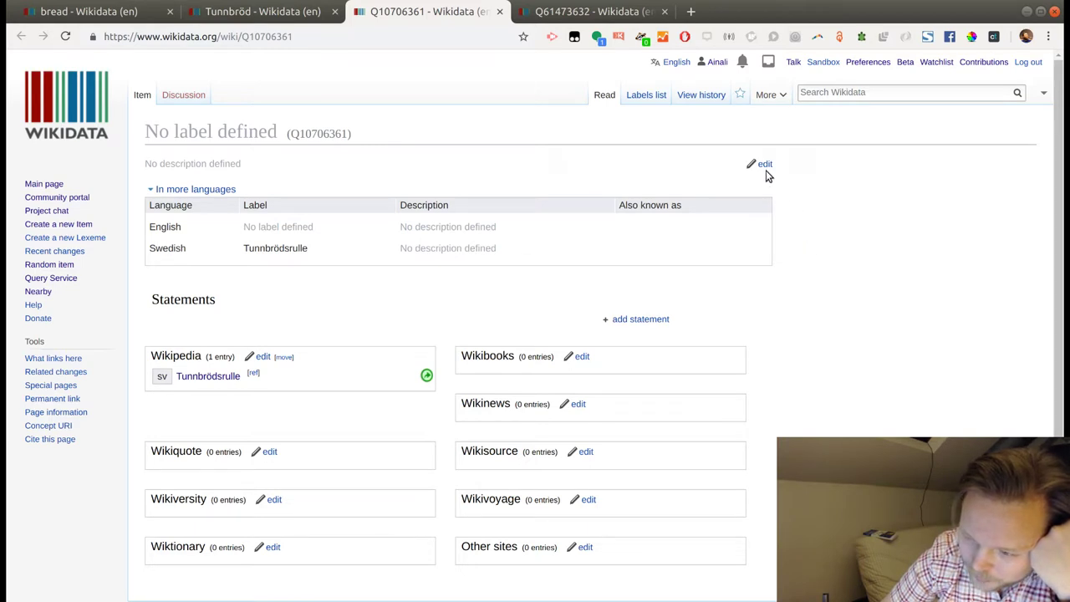
click(283, 15)
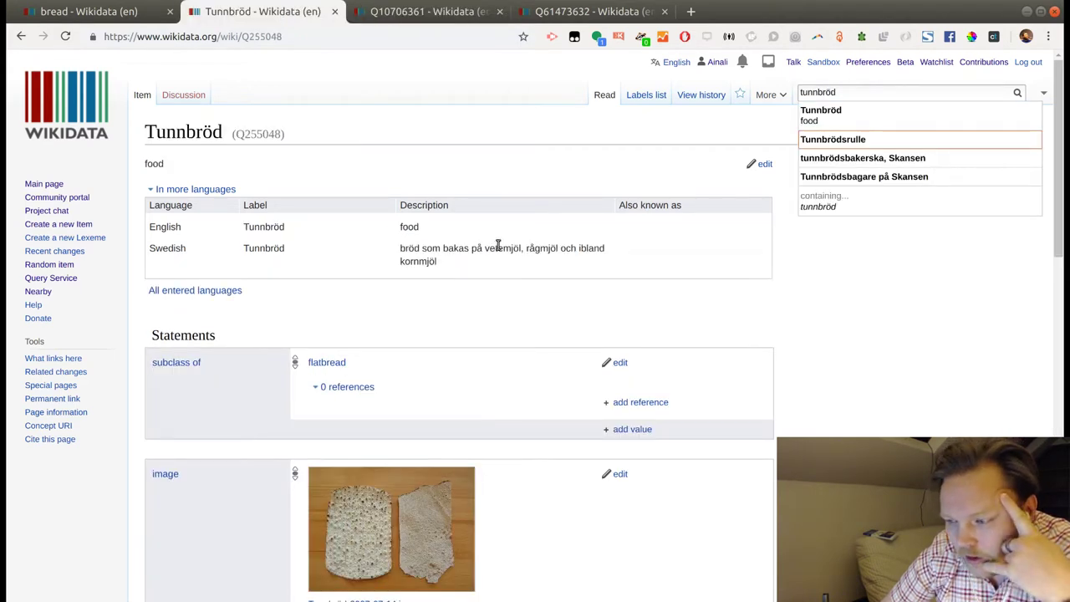
click(879, 298)
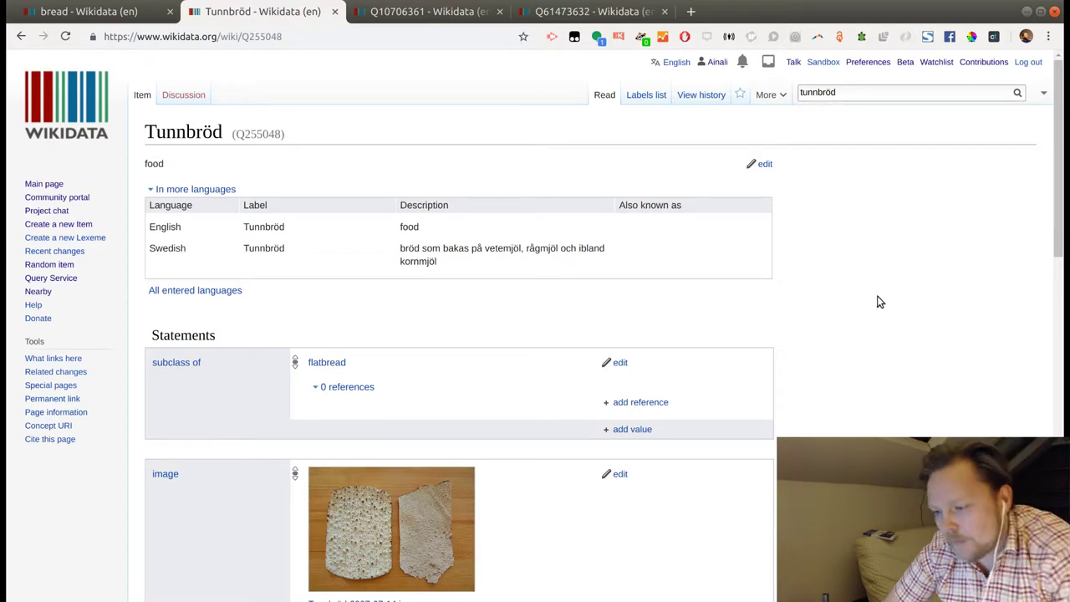
scroll(886, 361, down, 2)
scroll(887, 361, up, 2)
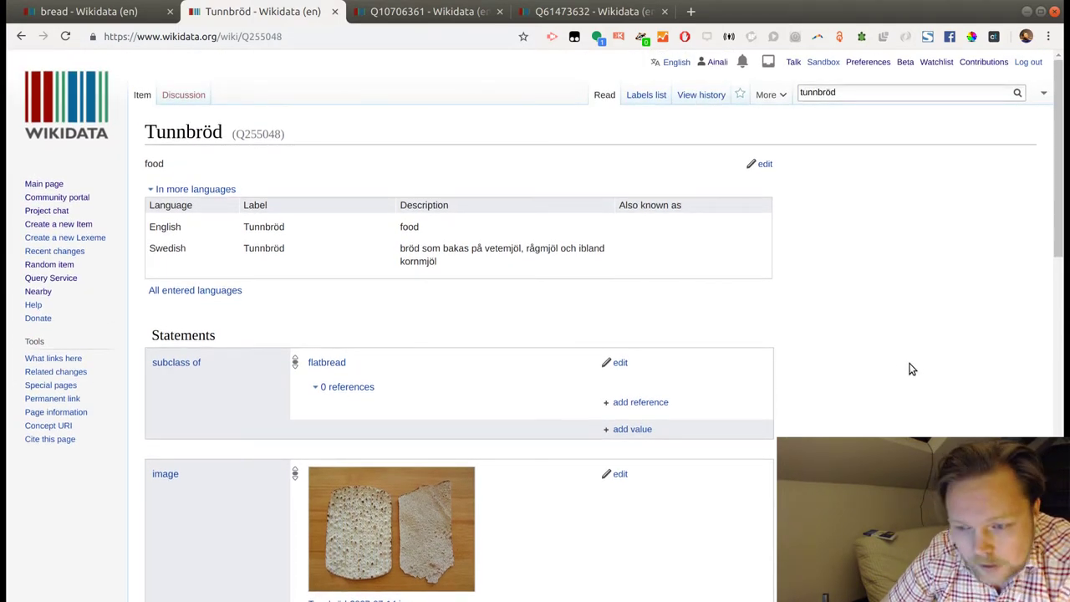
Open the new item form in a separate tab and start its English label with "soft".
ctrl+click(82, 227)
key(ctrl+Tab)
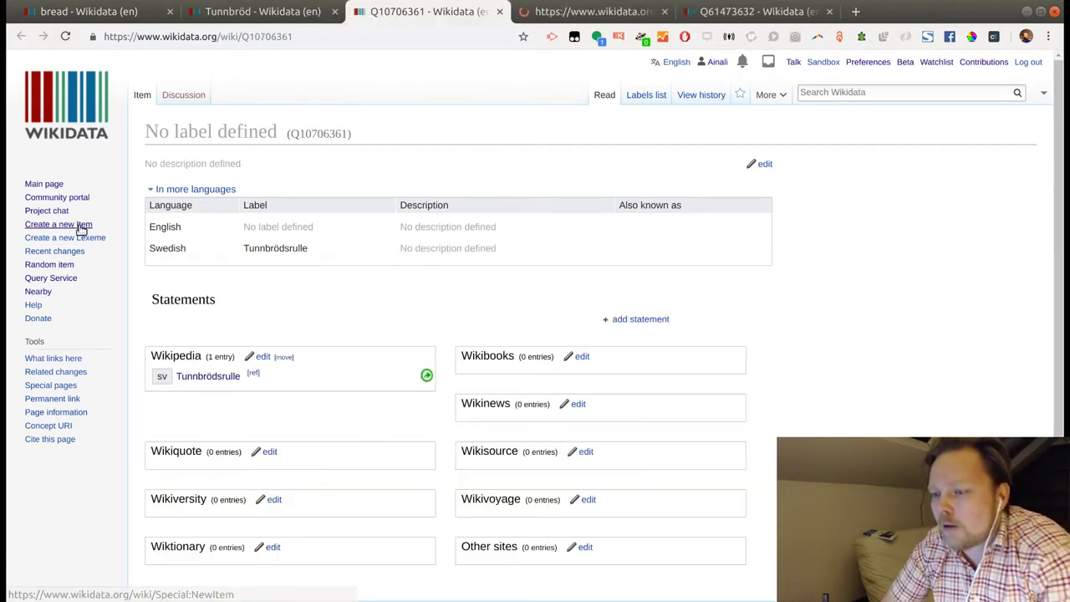
key(ctrl+Tab)
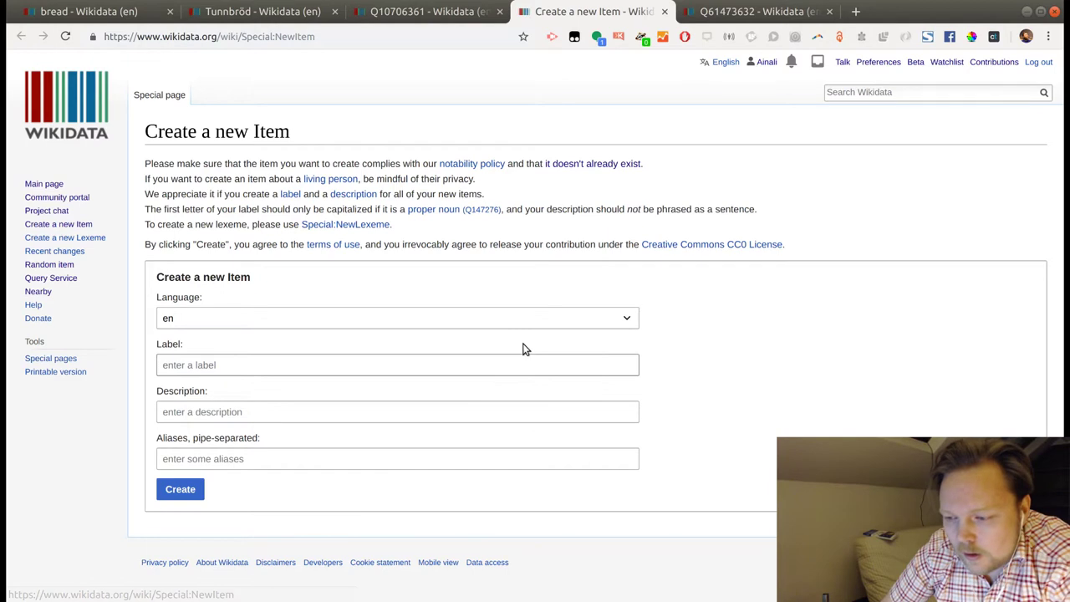
click(512, 318)
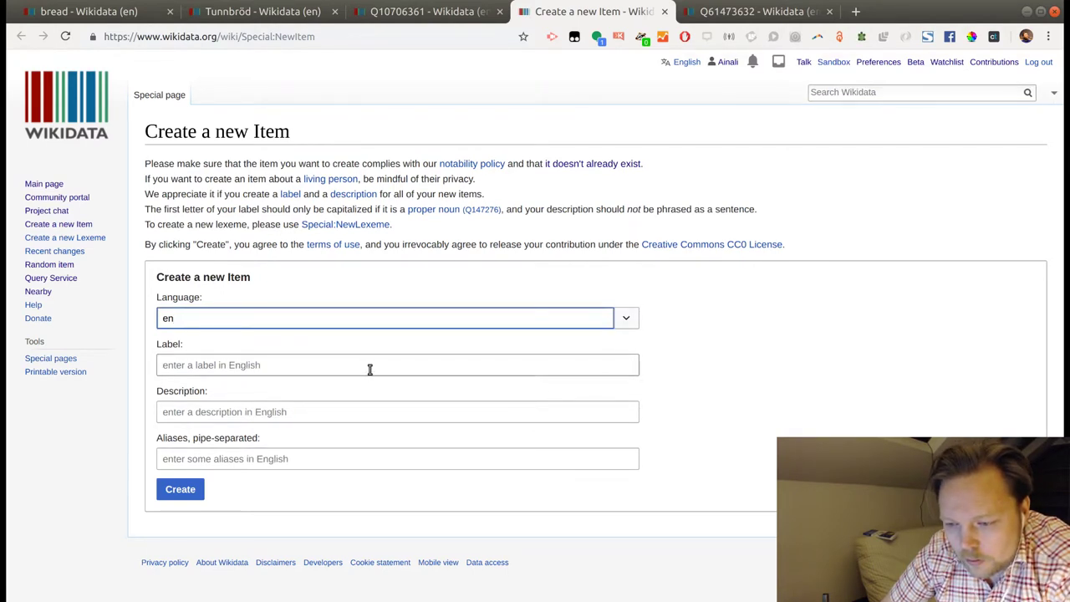
click(278, 14)
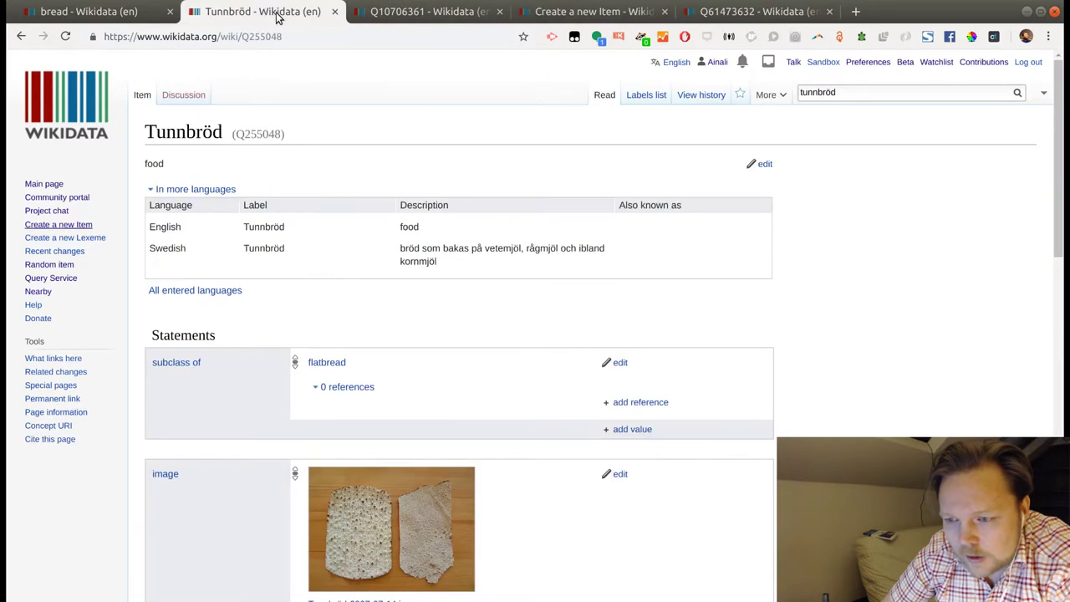
click(589, 12)
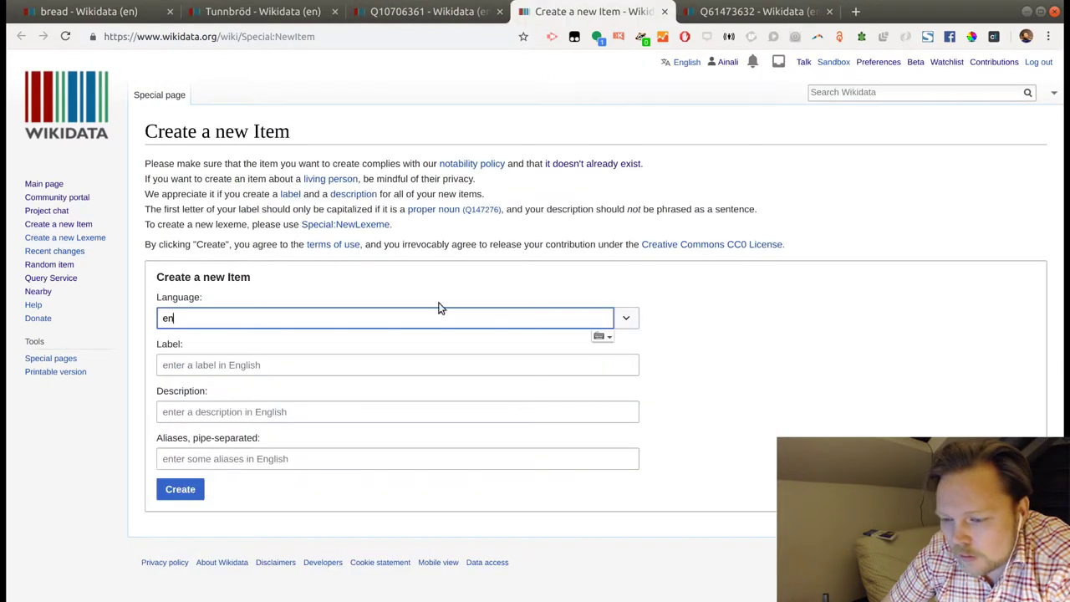
click(334, 368)
text(with)
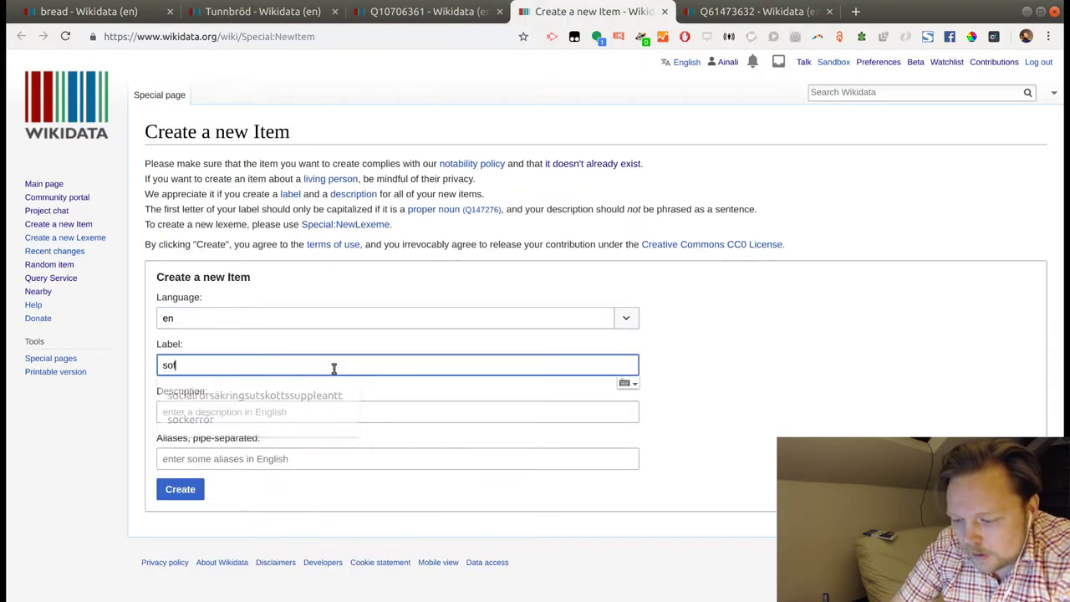
Change the Tunnbröd item's English and Swedish labels to lowercase "tunnbröd".
click(268, 10)
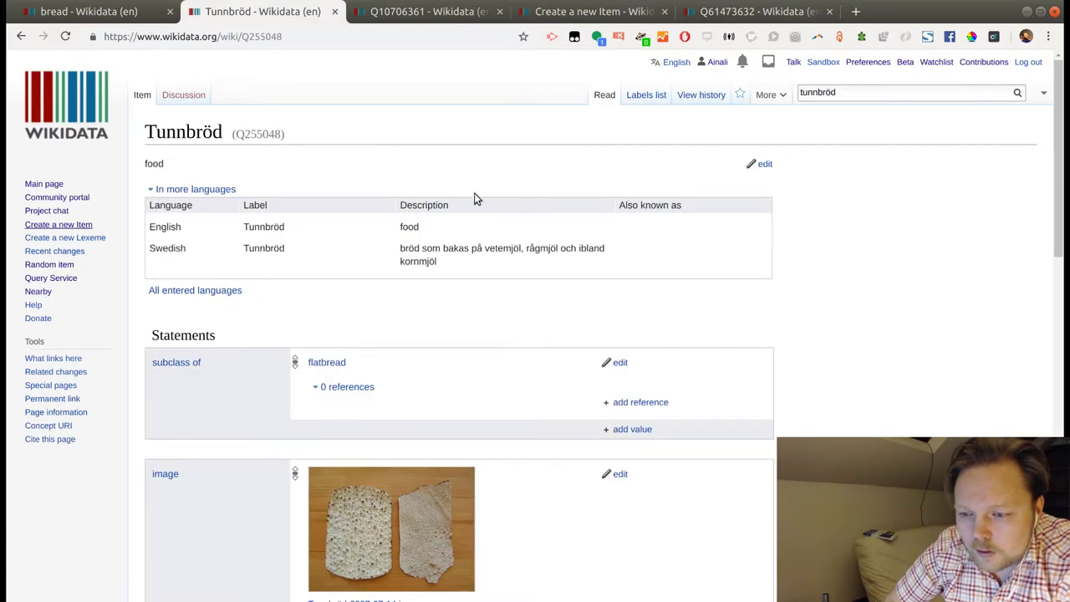
click(764, 164)
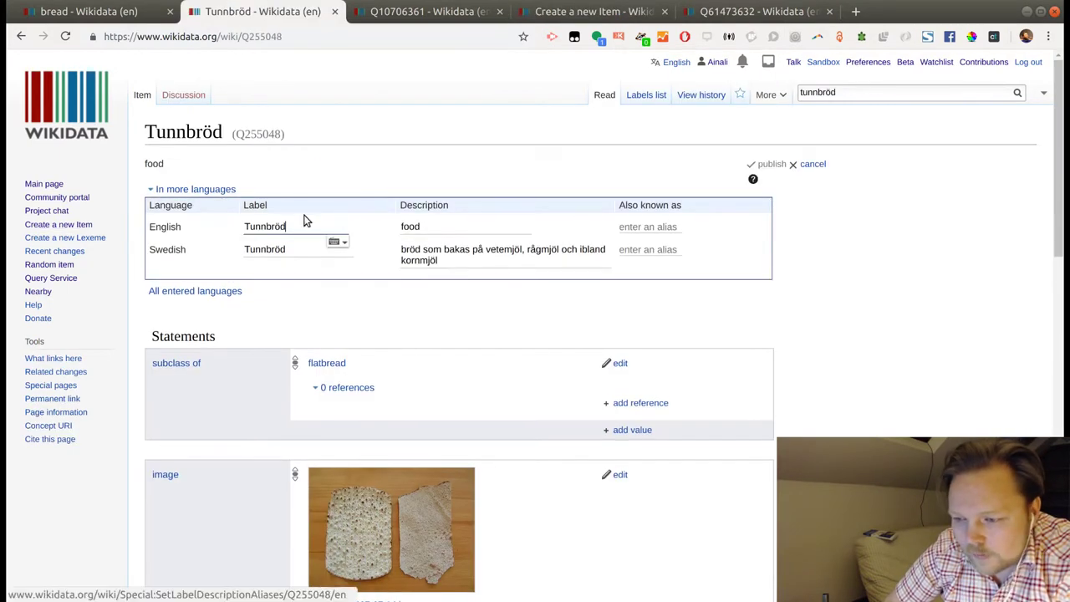
click(250, 226)
key(BackSpace)
text(t)
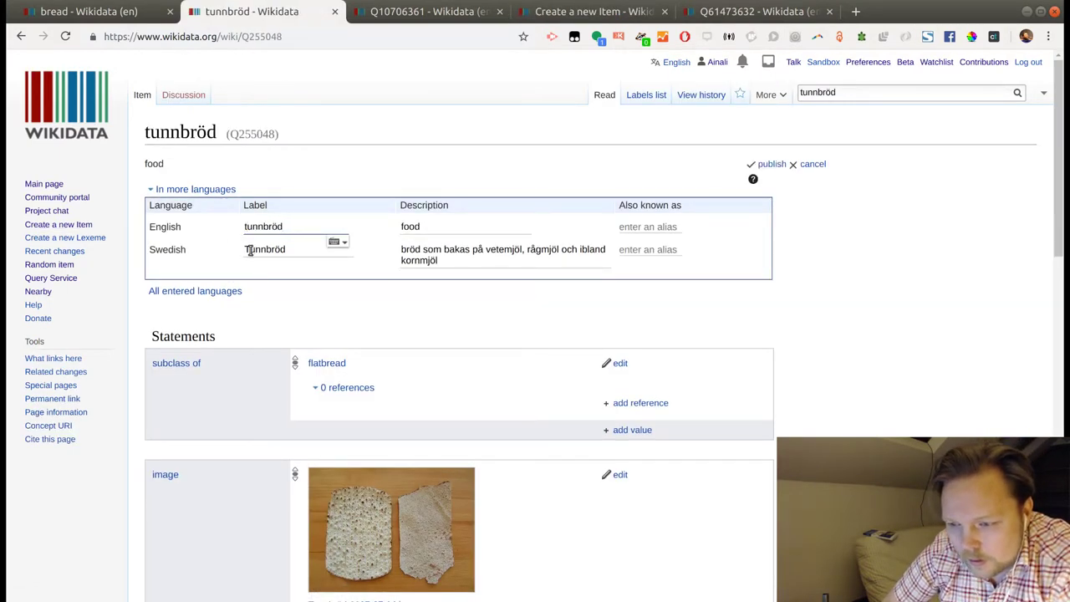
click(248, 250)
key(BackSpace)
text(t)
Replace the tunnbröd item's English description with "bread" and publish the changes.
double_click(411, 224)
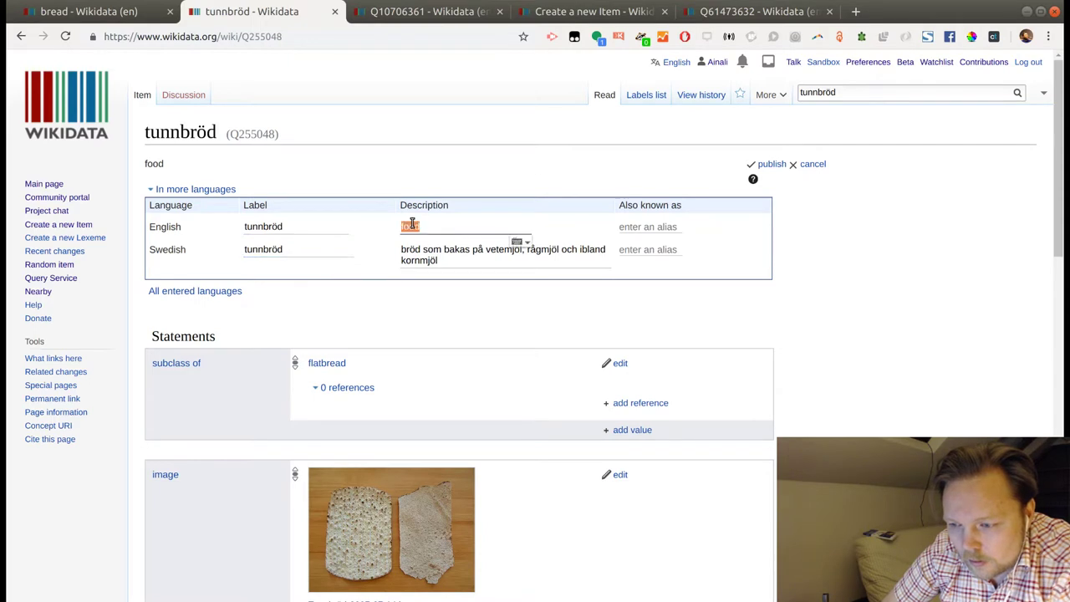
text(bread)
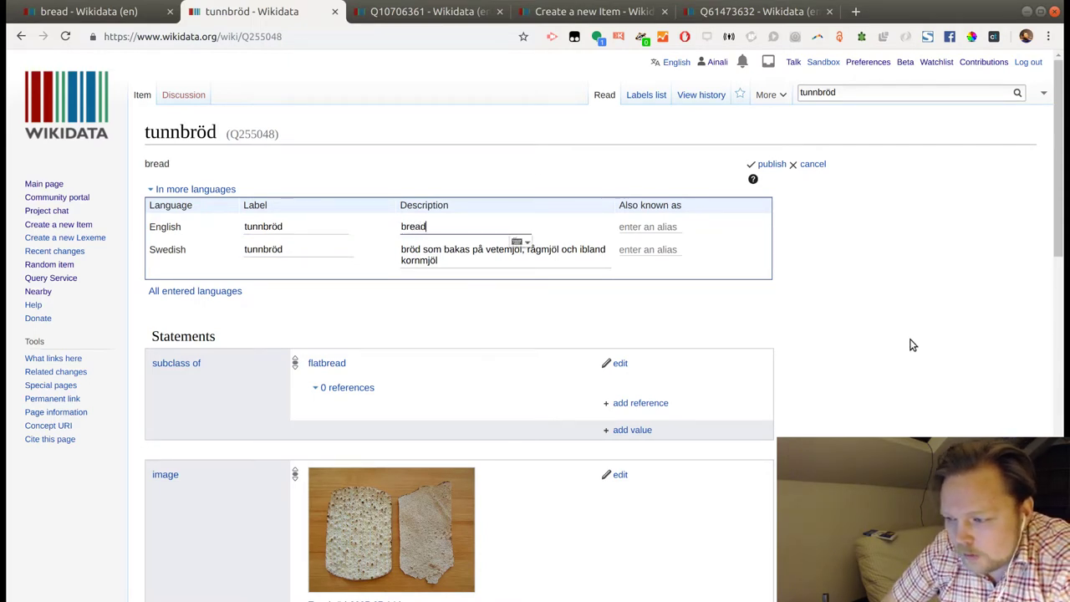
click(773, 166)
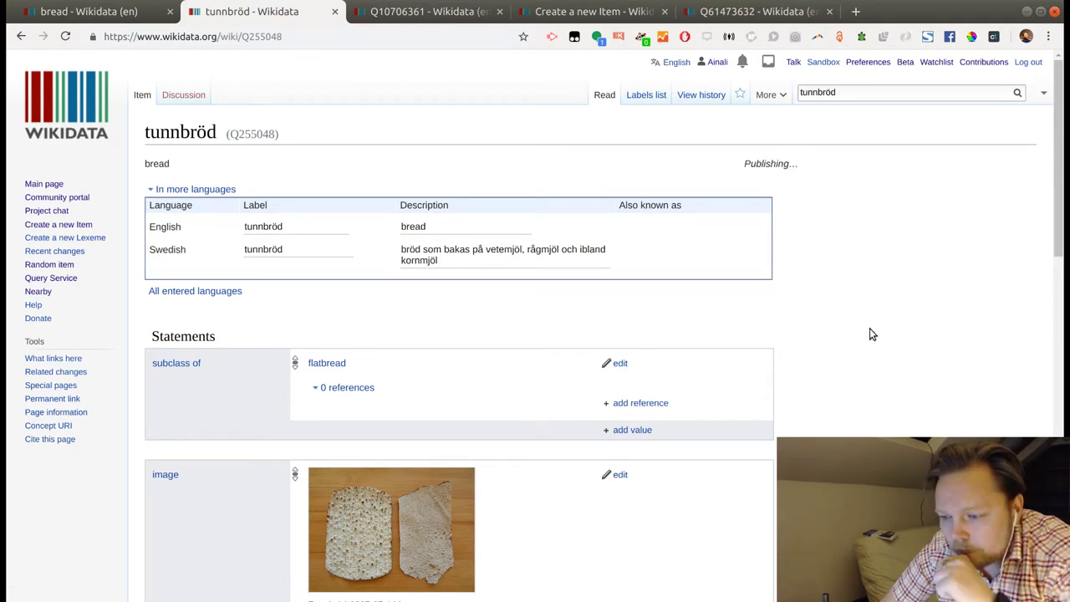
Complete the new item's English label as "soft tunnbröd", describe it as "soft flatbread", and create it.
click(560, 13)
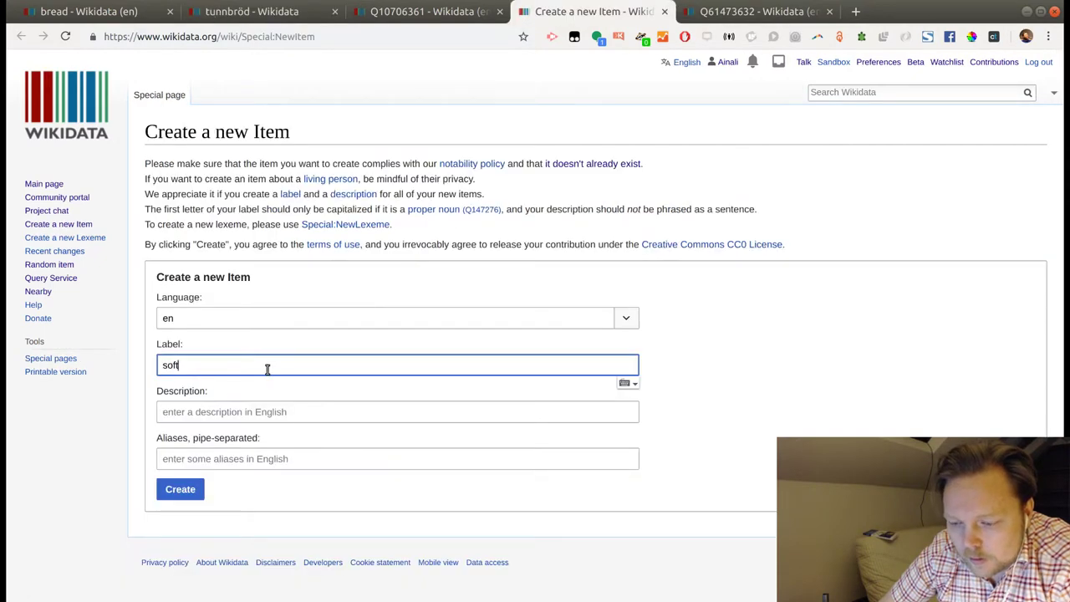
text(tunnbröd)
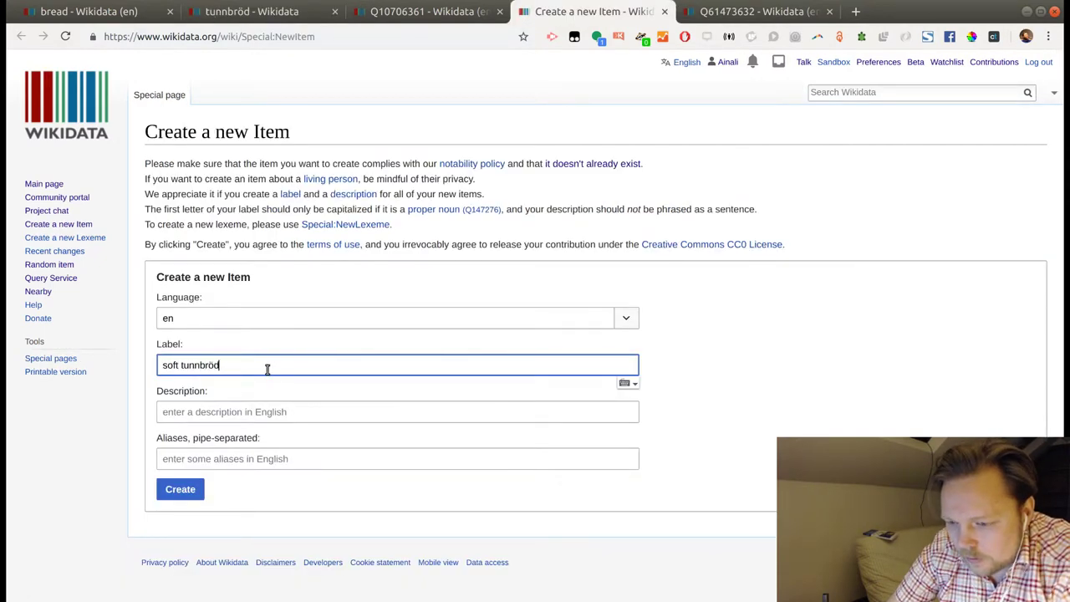
click(264, 413)
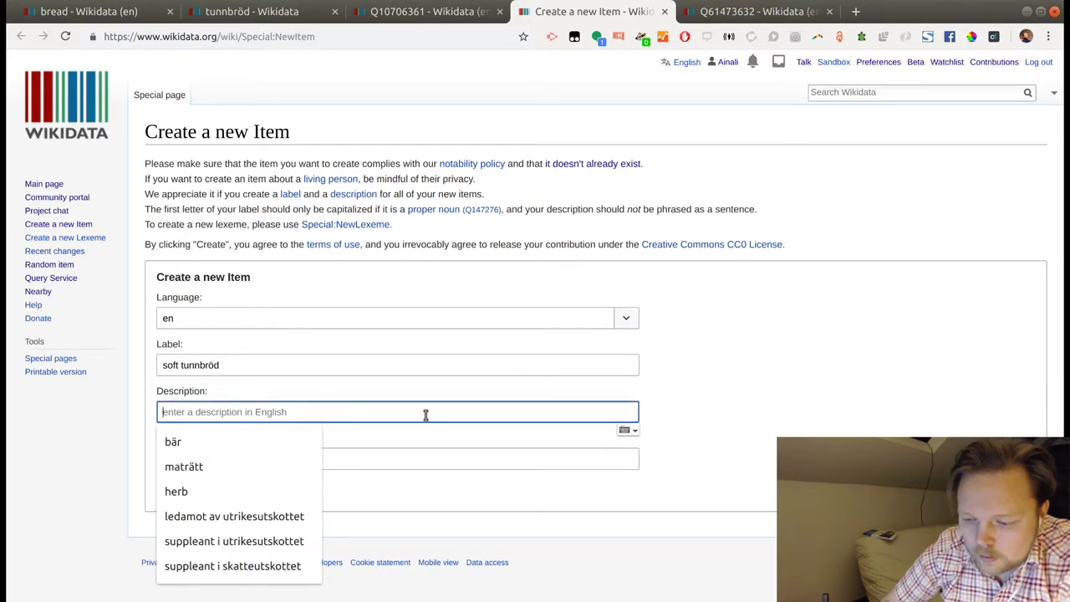
text(soft flat)
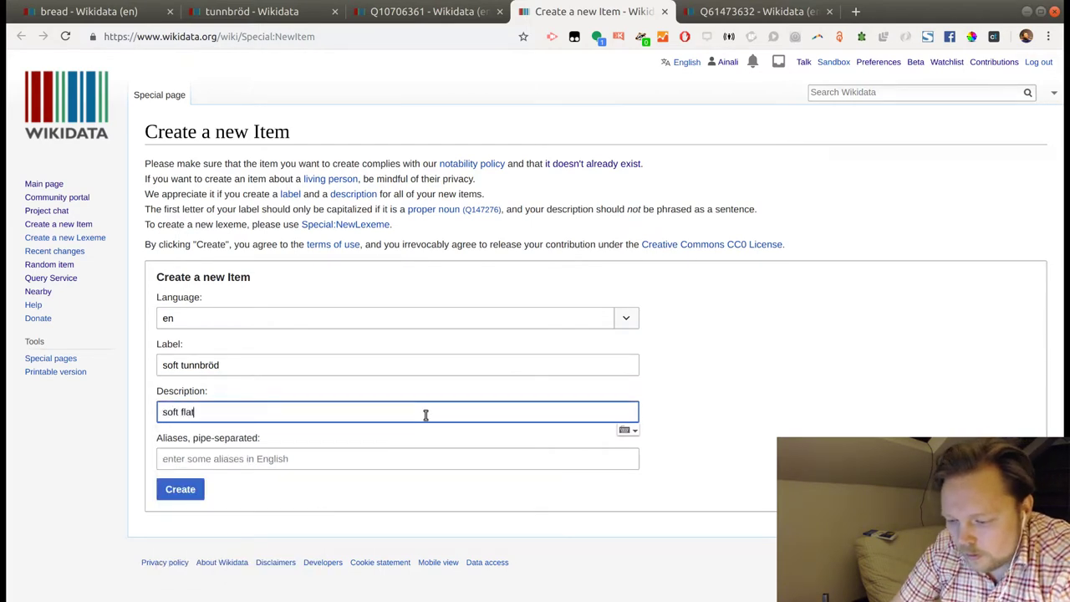
text( bread)
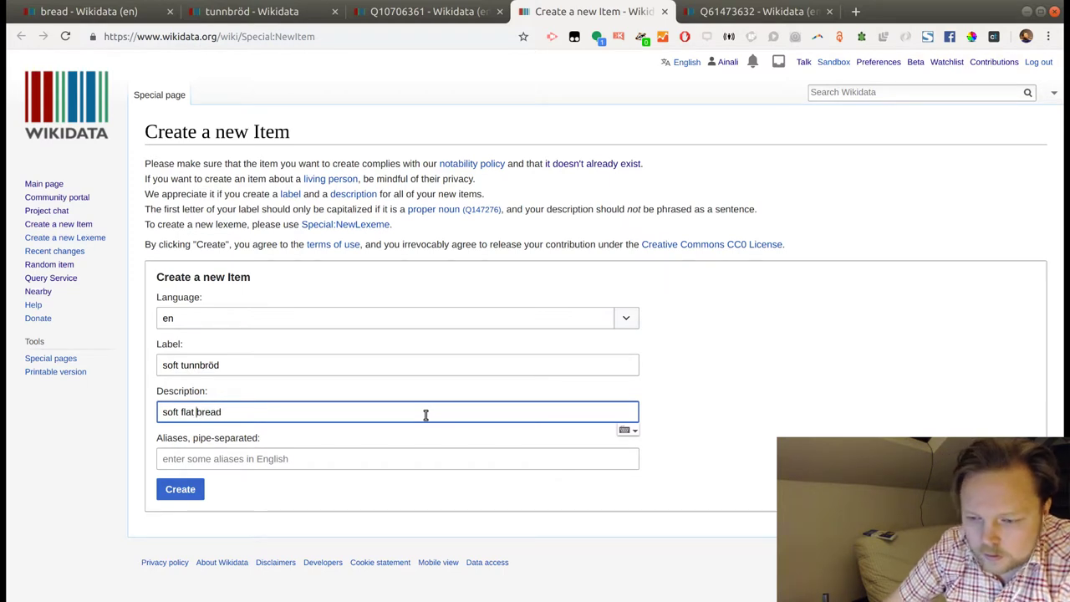
key(BackSpace)
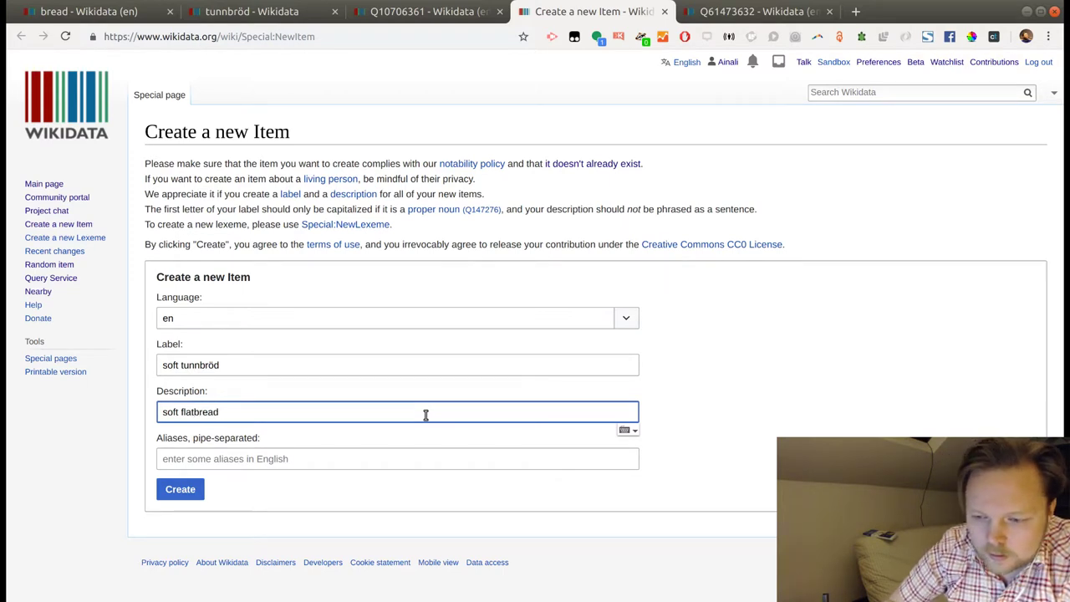
click(188, 492)
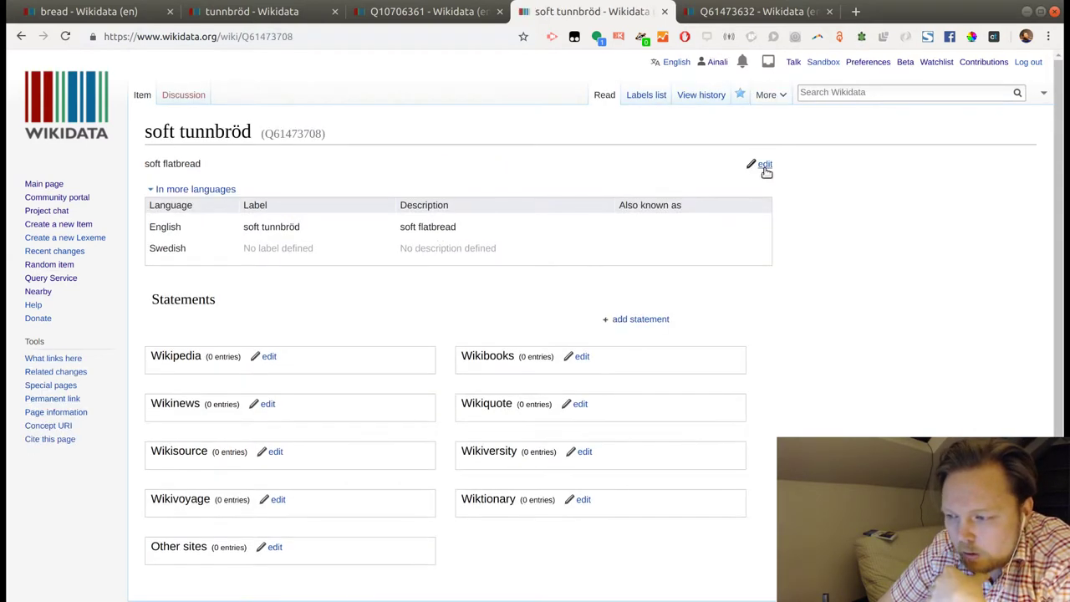
Add a subclass of statement to the soft tunnbröd item pointing to tunnbröd (Q255048), and publish it.
click(635, 322)
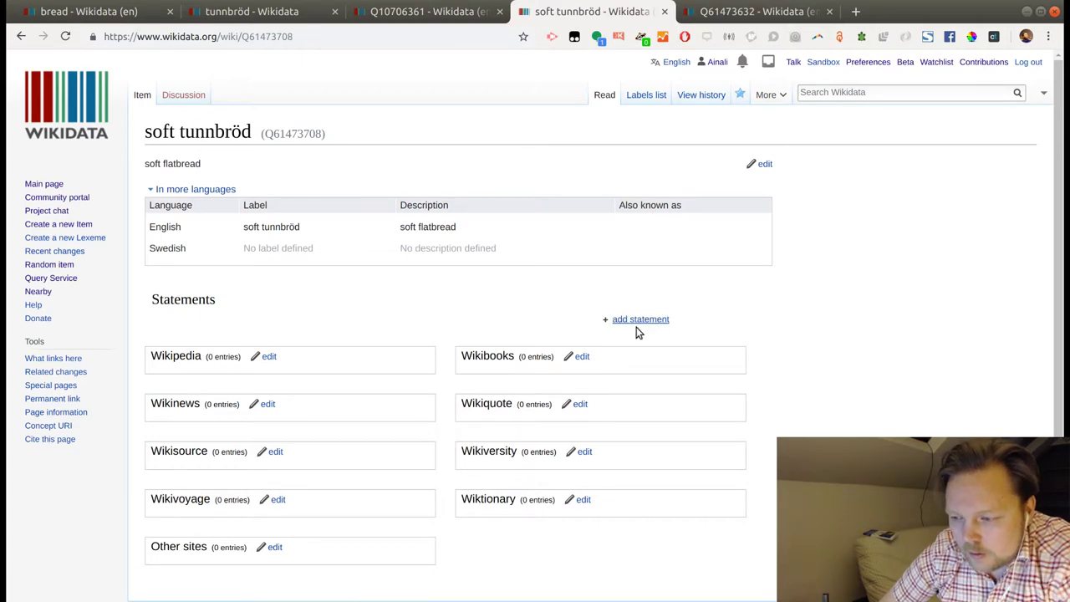
click(638, 319)
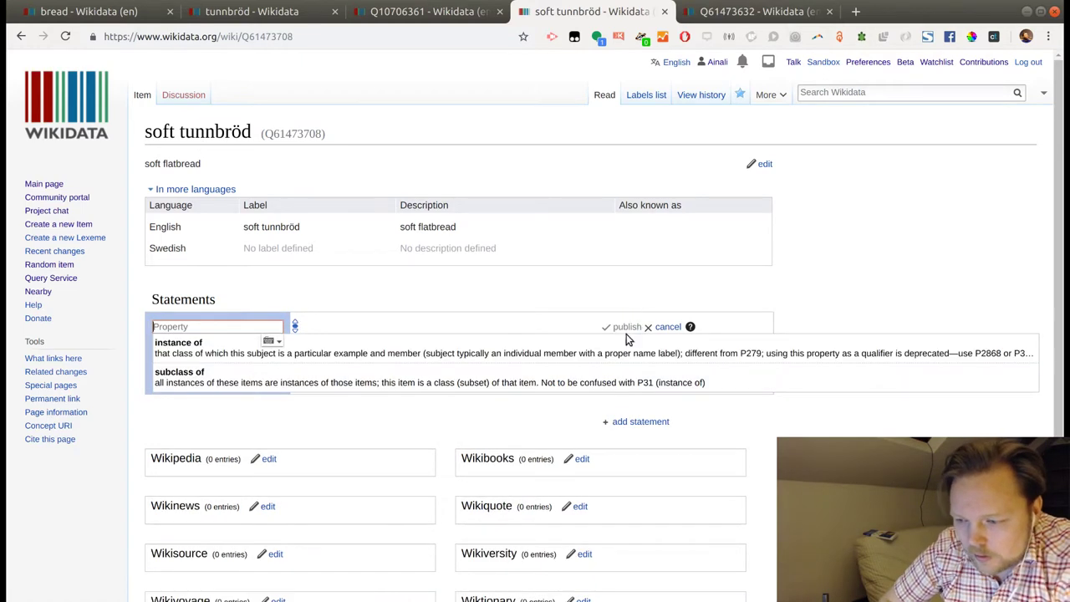
click(626, 376)
click(284, 17)
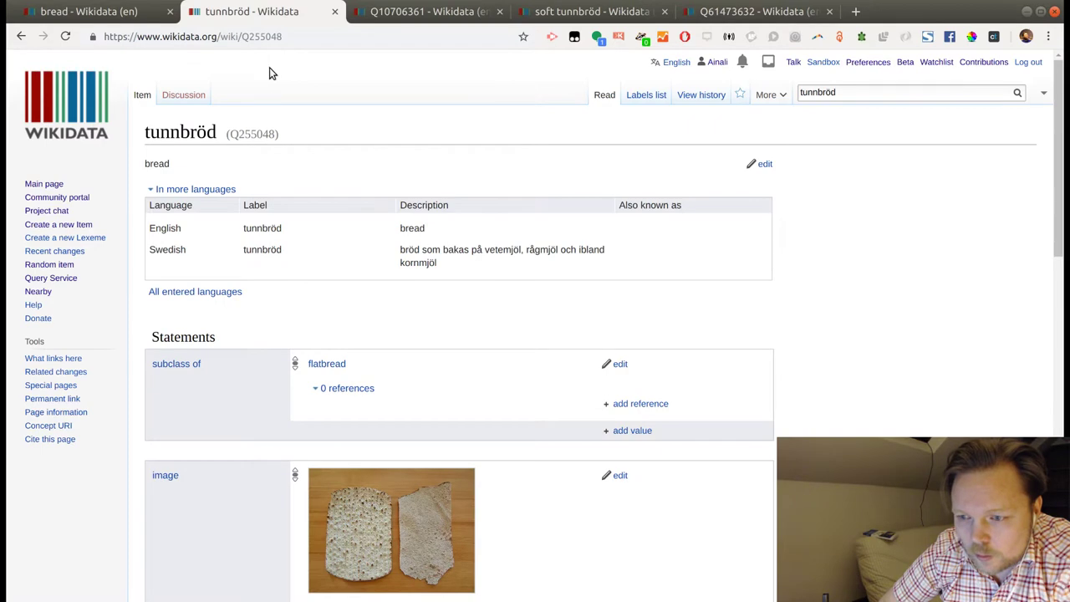
double_click(251, 133)
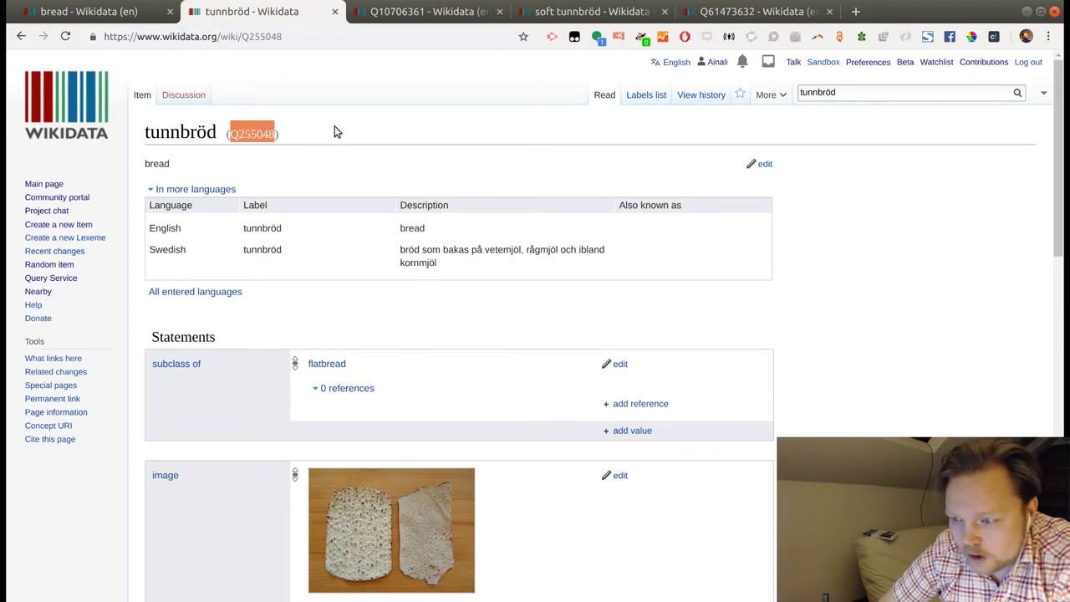
key(ctrl+c)
click(596, 11)
key(ctrl+v)
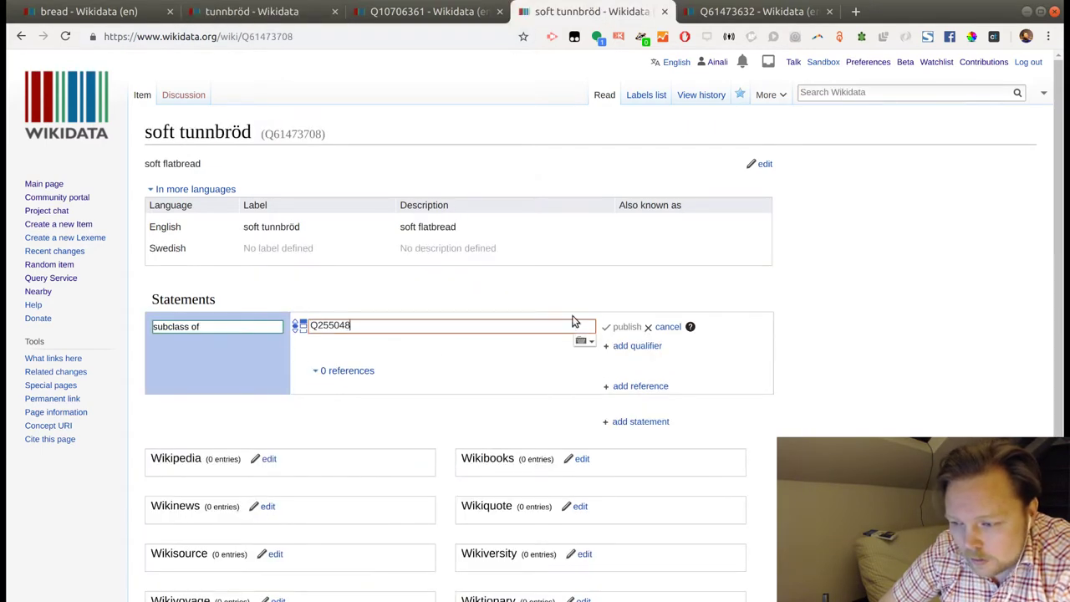
click(471, 342)
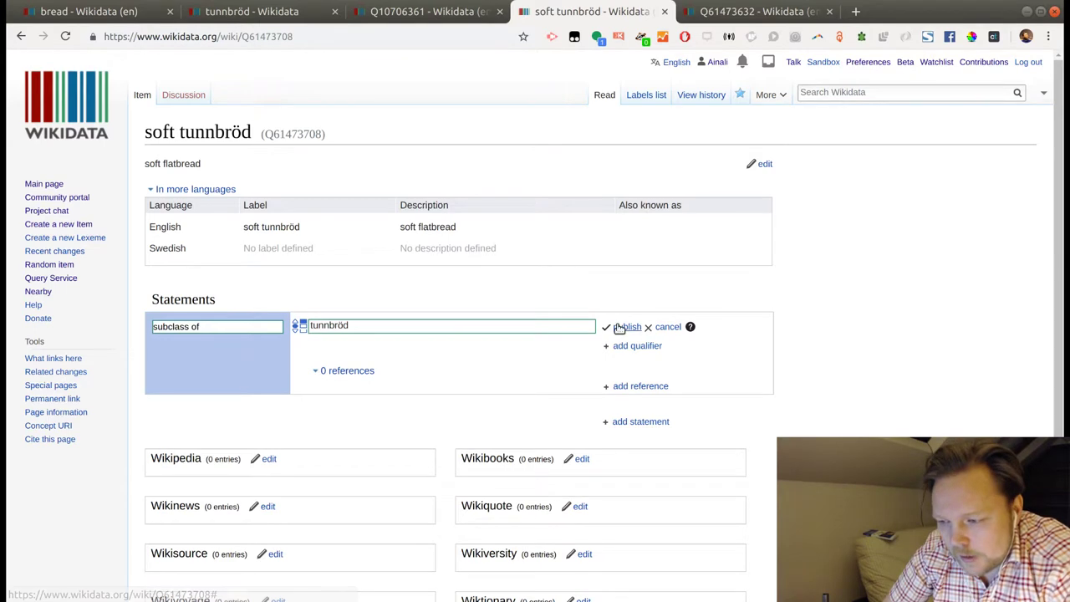
click(625, 328)
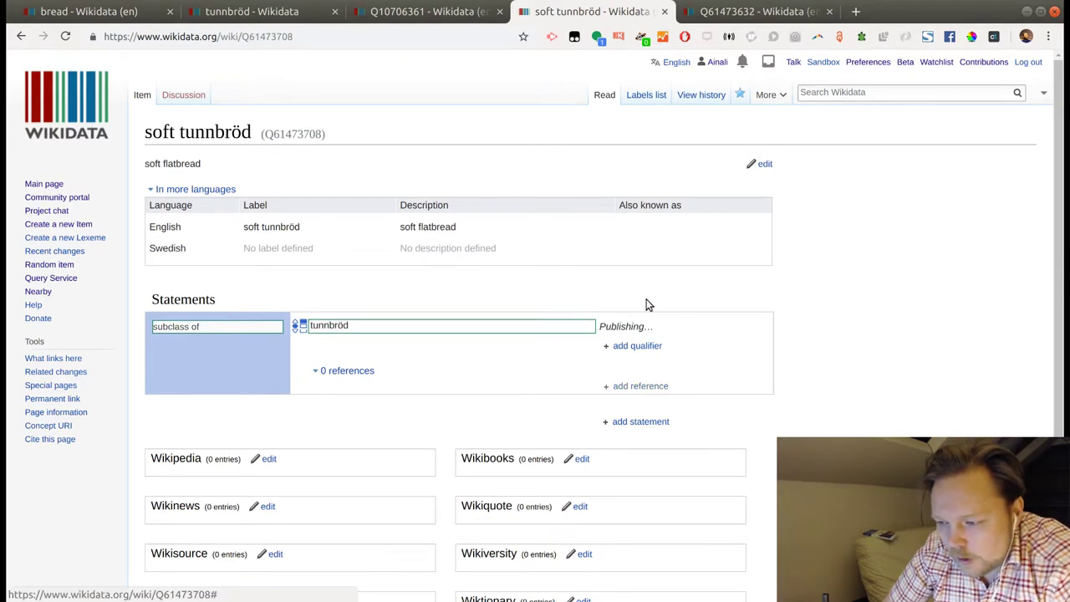
Enter "mjukt tunnbröd" as the Swedish label of the soft tunnbröd item.
click(766, 165)
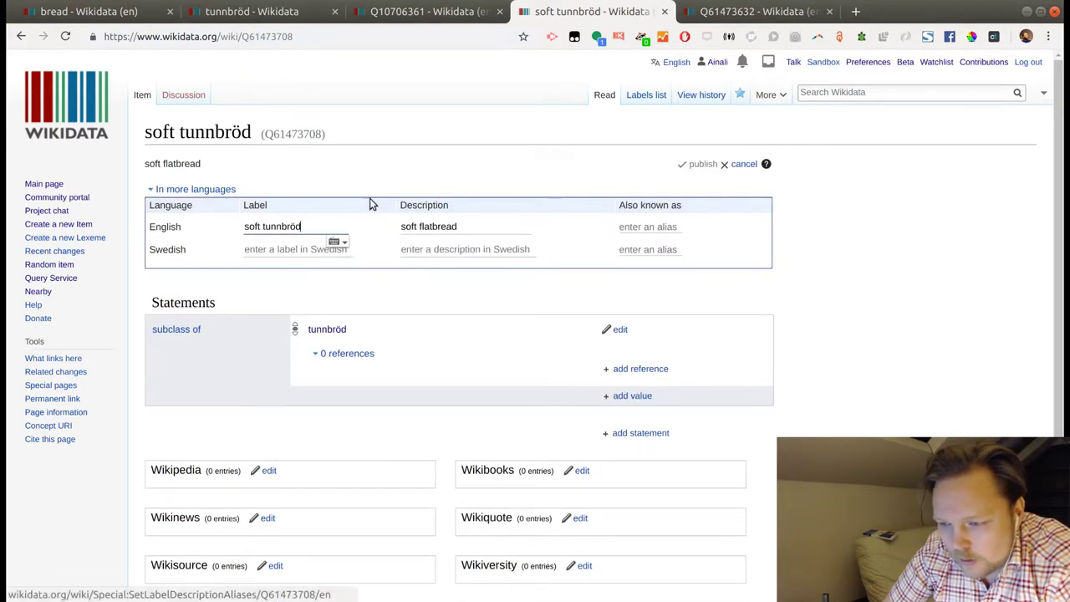
click(292, 254)
text(mjukt tunnbröd)
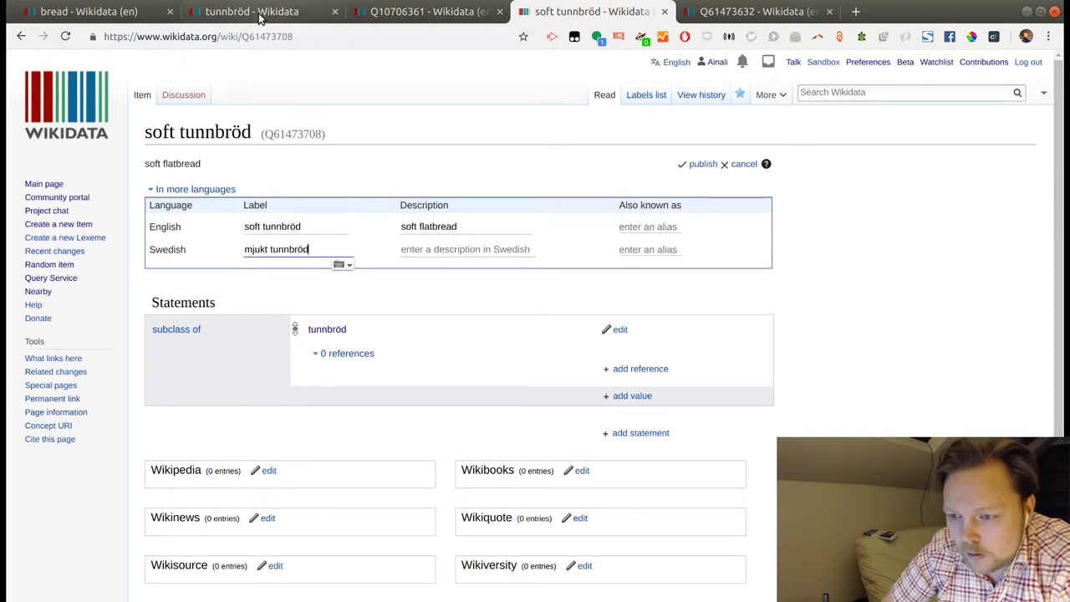
Set the Swedish description to "mjukt bröd som bakas på vetemjöl, rågmjöl och ibland kornmjöl", adapted from the tunnbröd item's description, and publish.
click(402, 249)
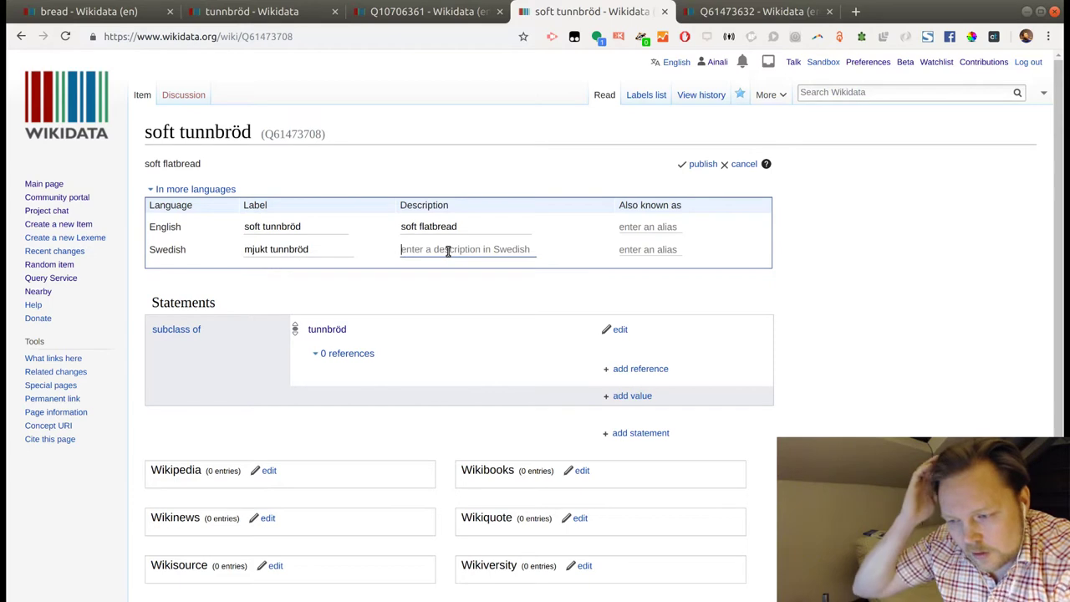
click(255, 12)
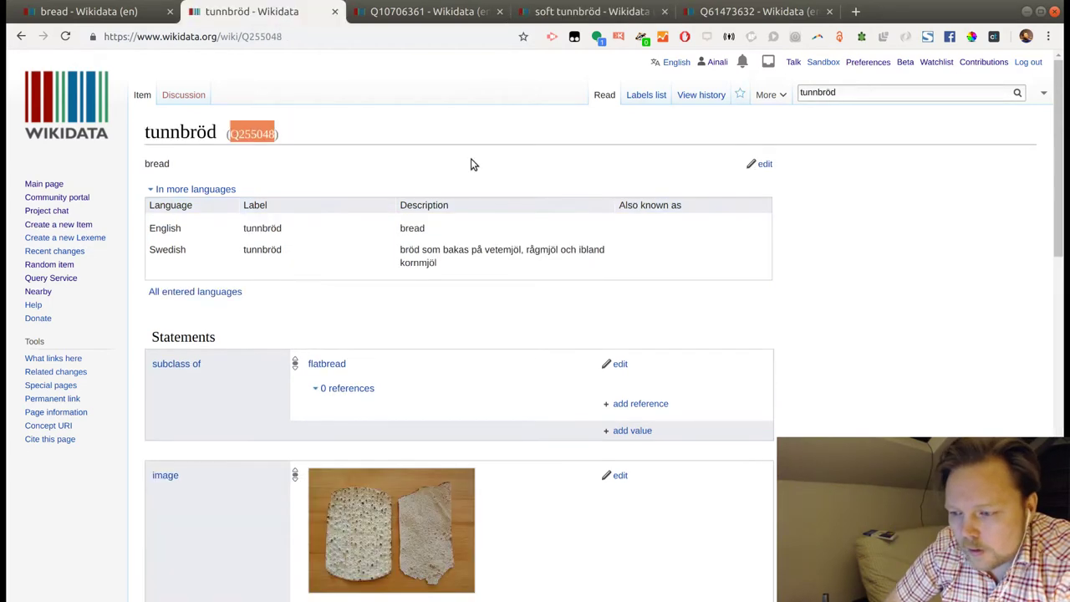
triple_click(430, 257)
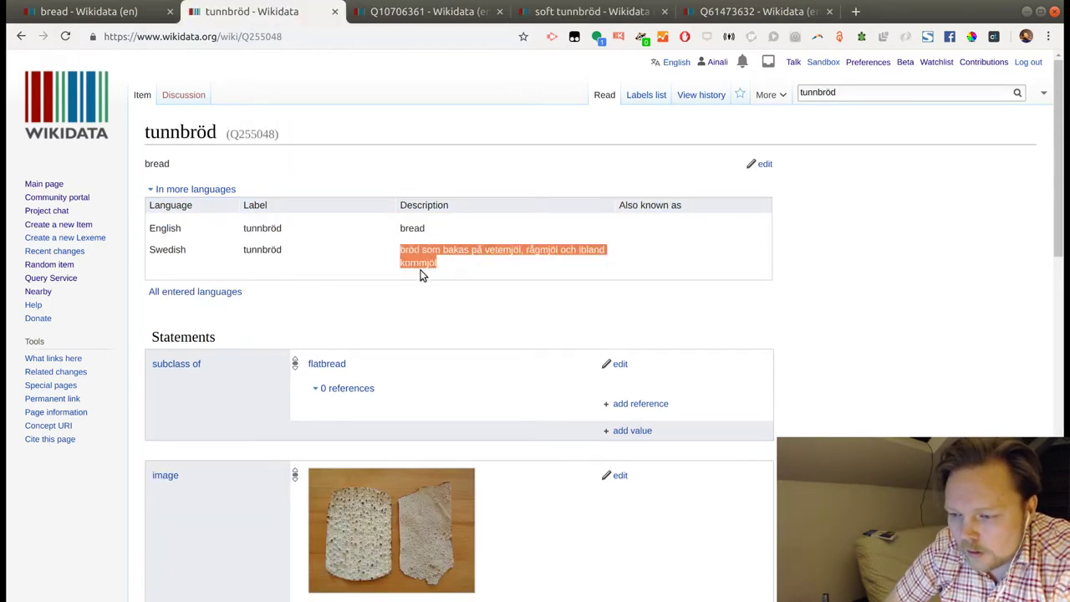
click(429, 10)
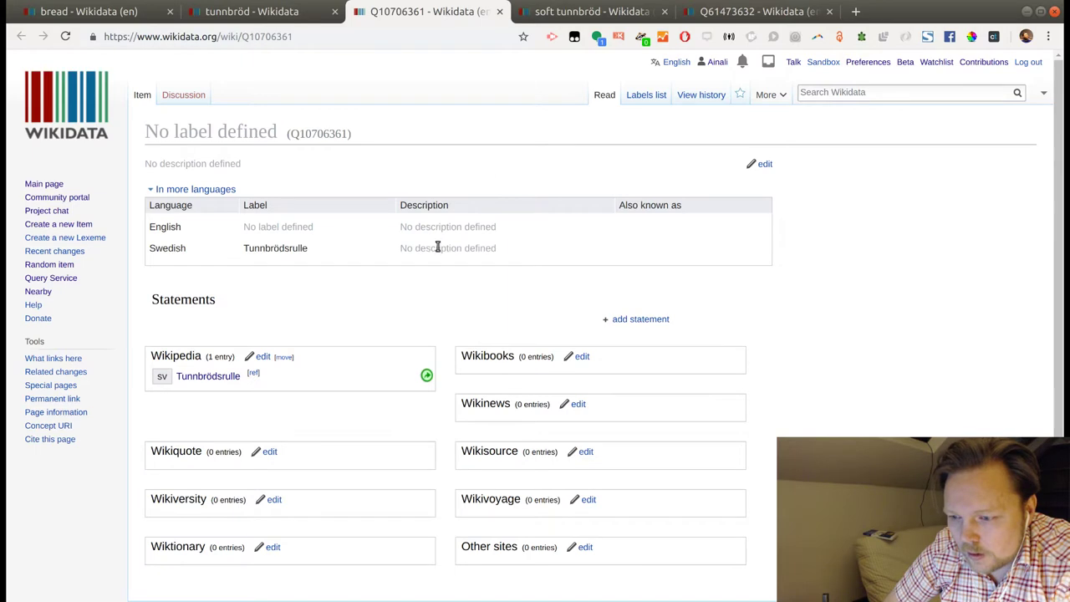
click(527, 13)
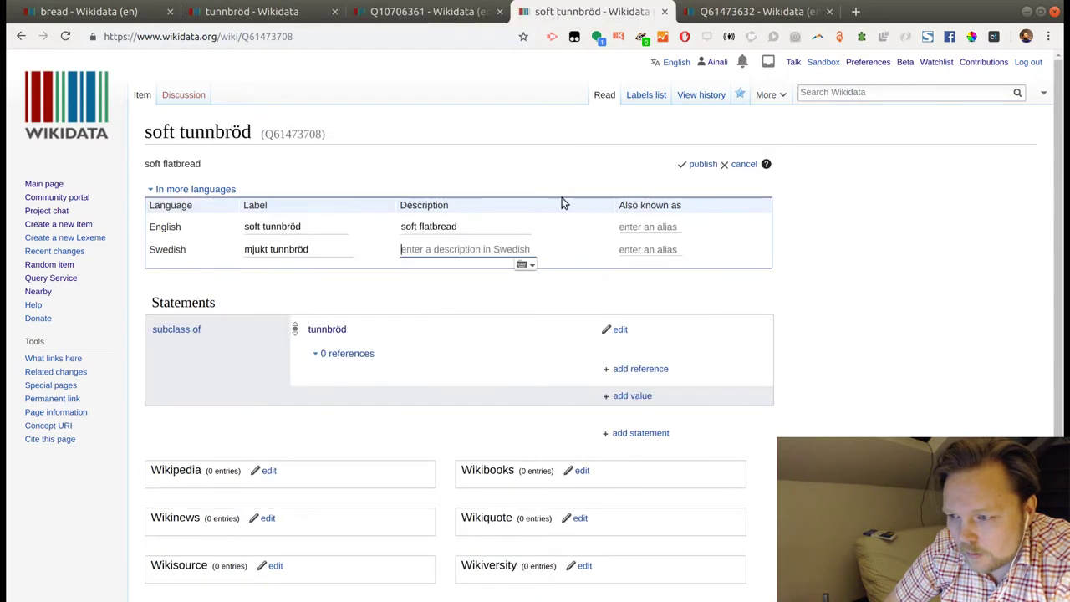
click(481, 248)
key(ctrl+v)
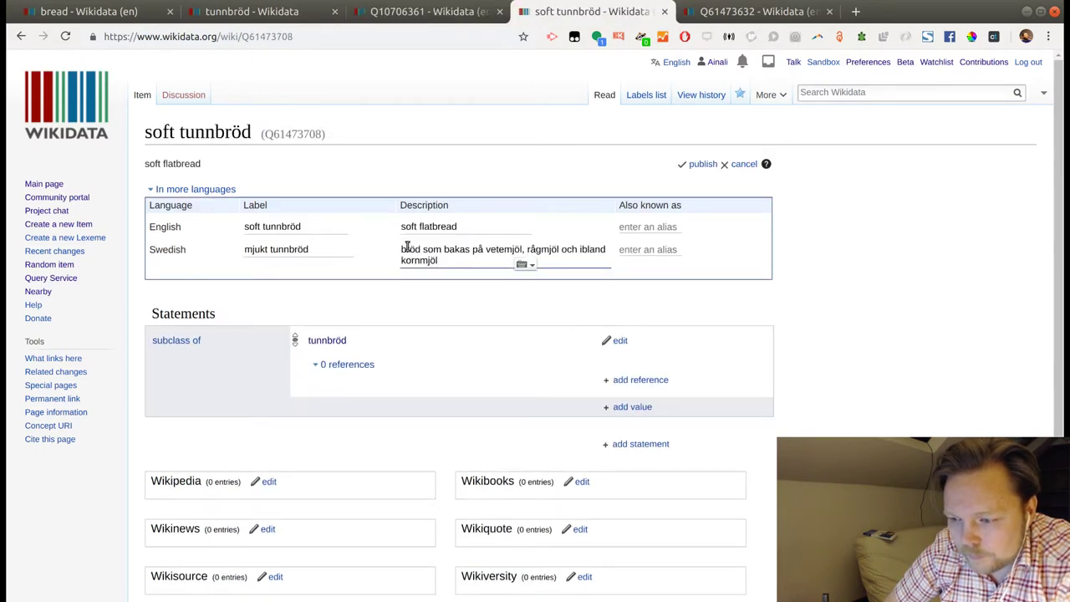
key(Home)
text(mjukt)
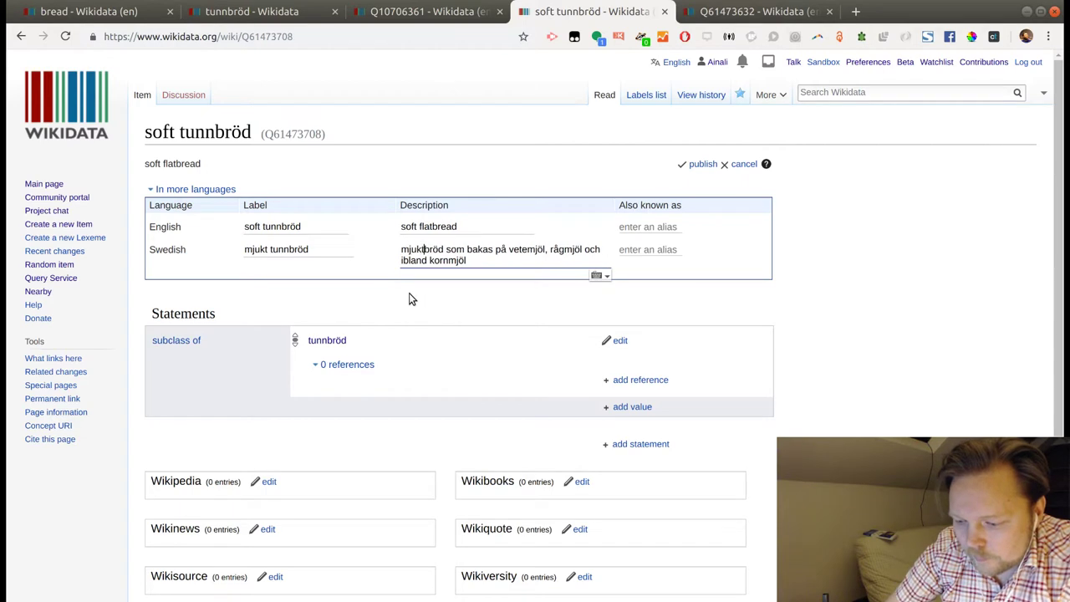
click(701, 164)
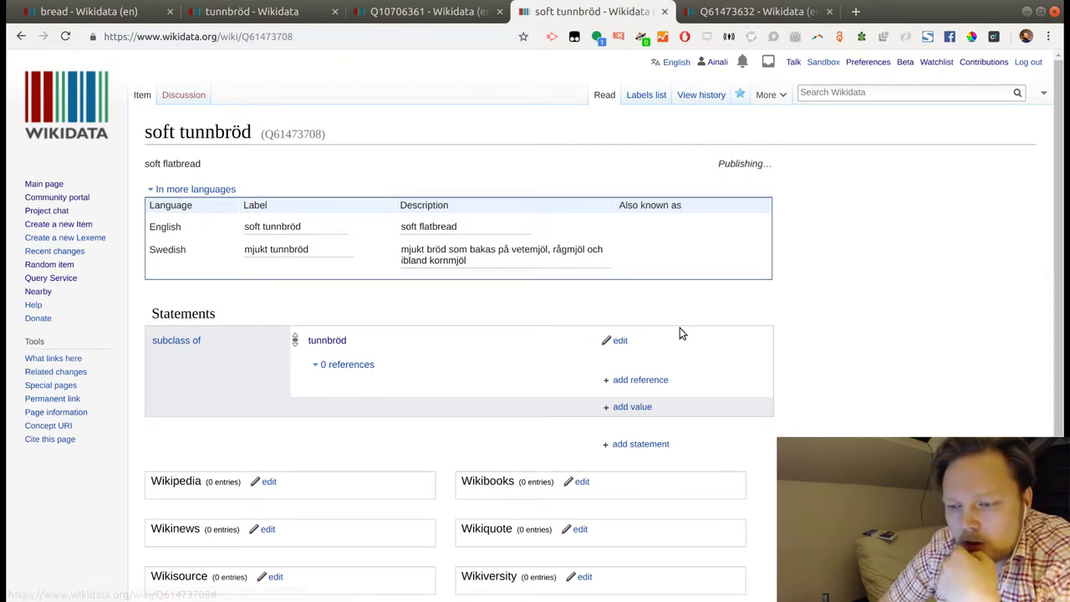
Copy the soft tunnbröd item's ID, and change the Swedish label of item Q10706361 to lowercase "tunnbrödsrulle".
double_click(301, 134)
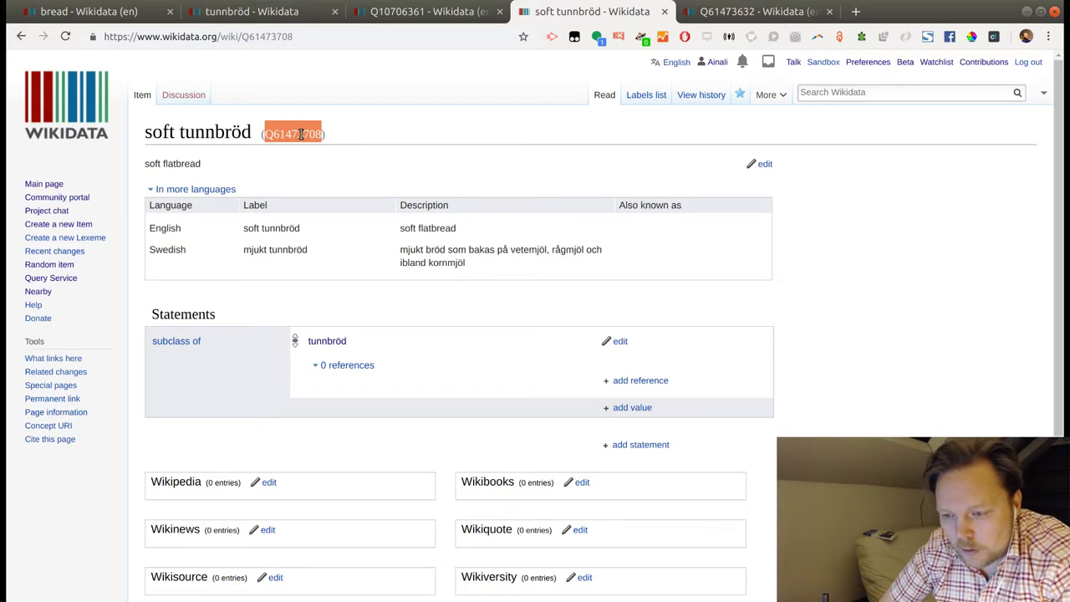
click(419, 13)
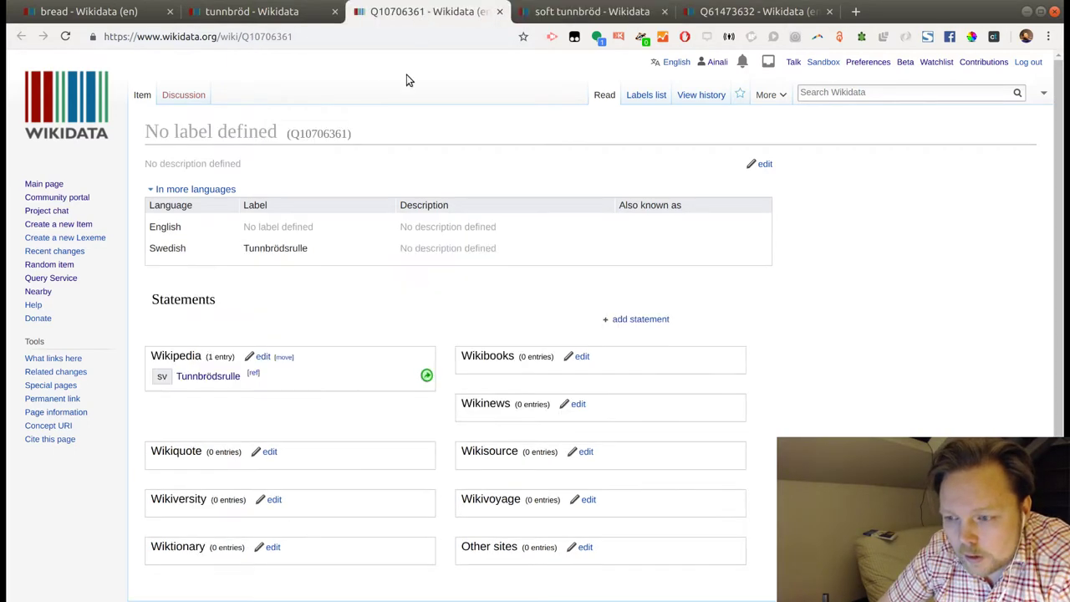
click(764, 163)
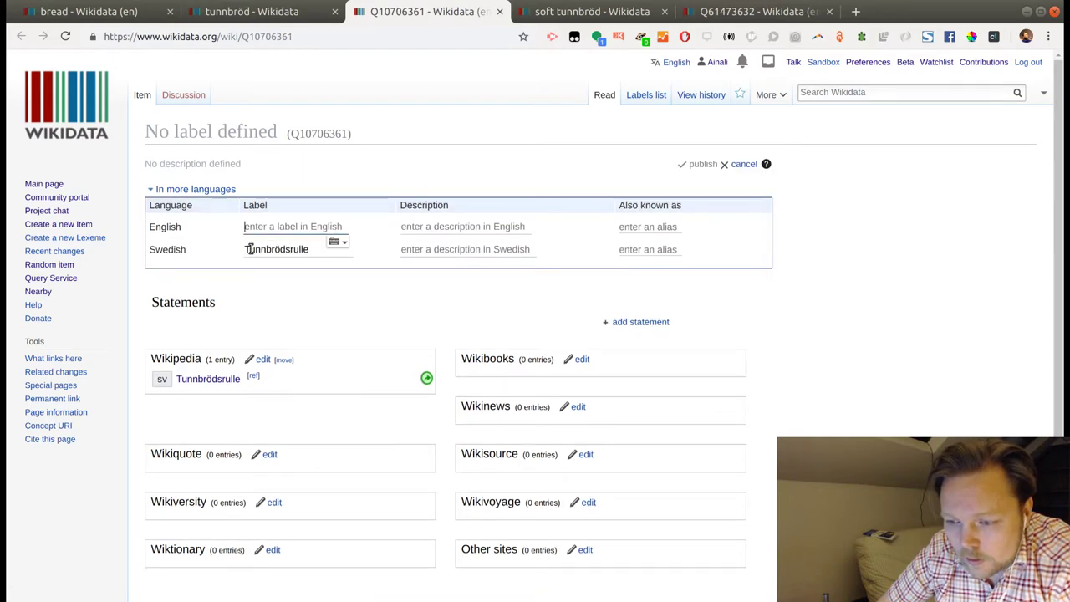
mouse_move(251, 248)
mouse_down()
mouse_move(226, 249)
mouse_move(247, 255)
mouse_up()
text(t)
Enter "maträtt med tunnbröd" as the Swedish description of the tunnbrödsrulle item.
click(435, 251)
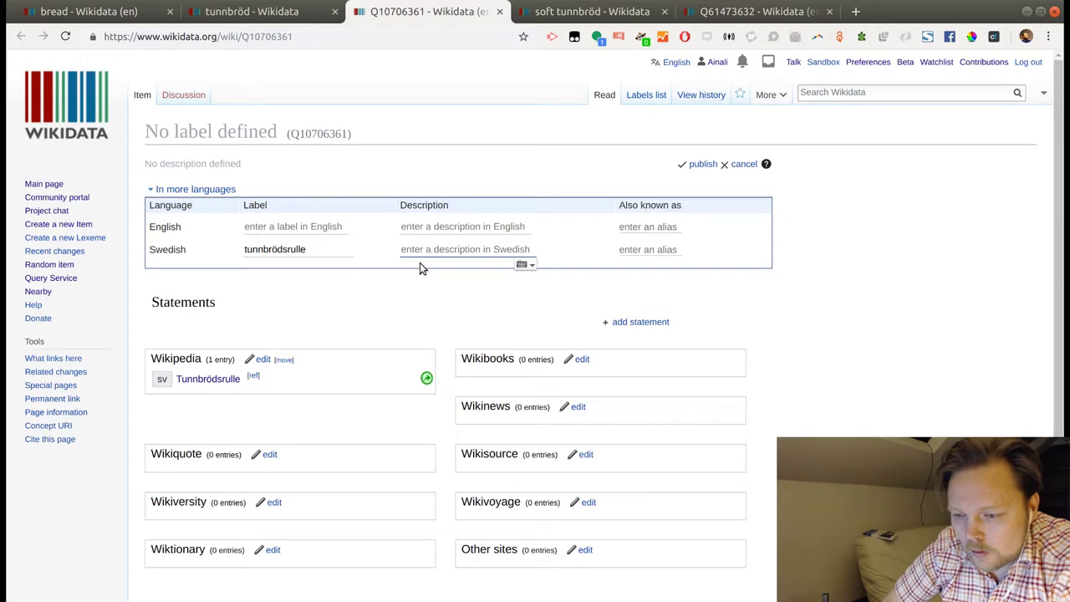
text(wr)
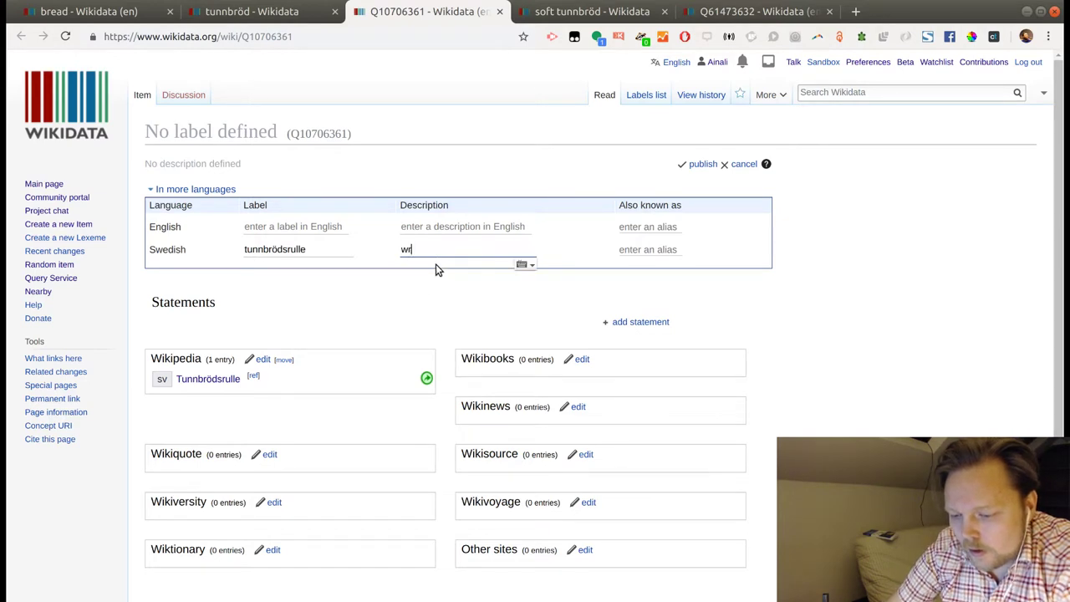
key(BackSpace)
key(BackSpace)
key(BackSpace)
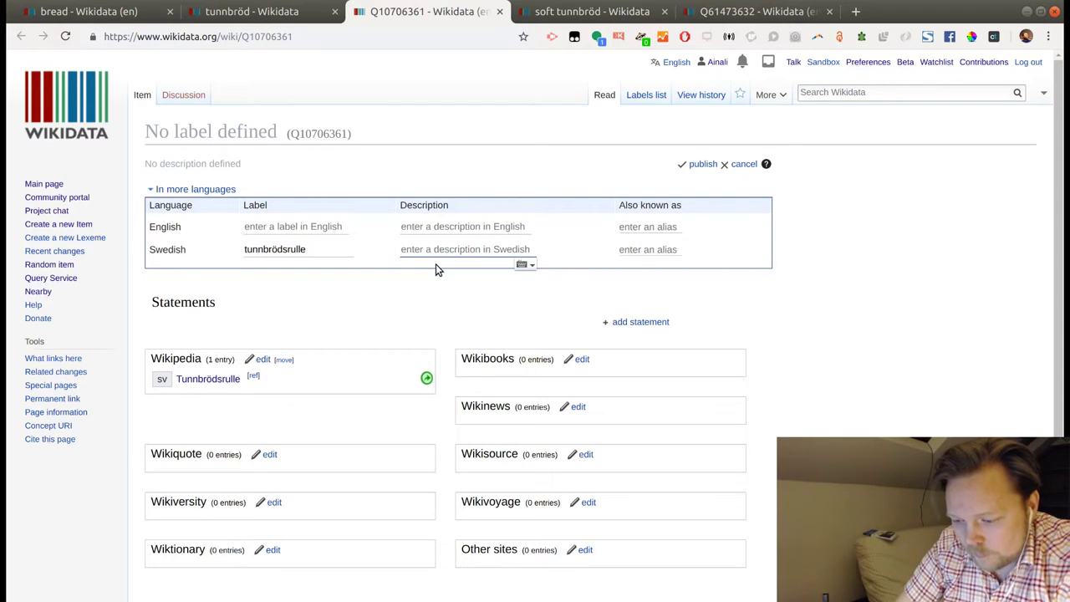
text(maträtt)
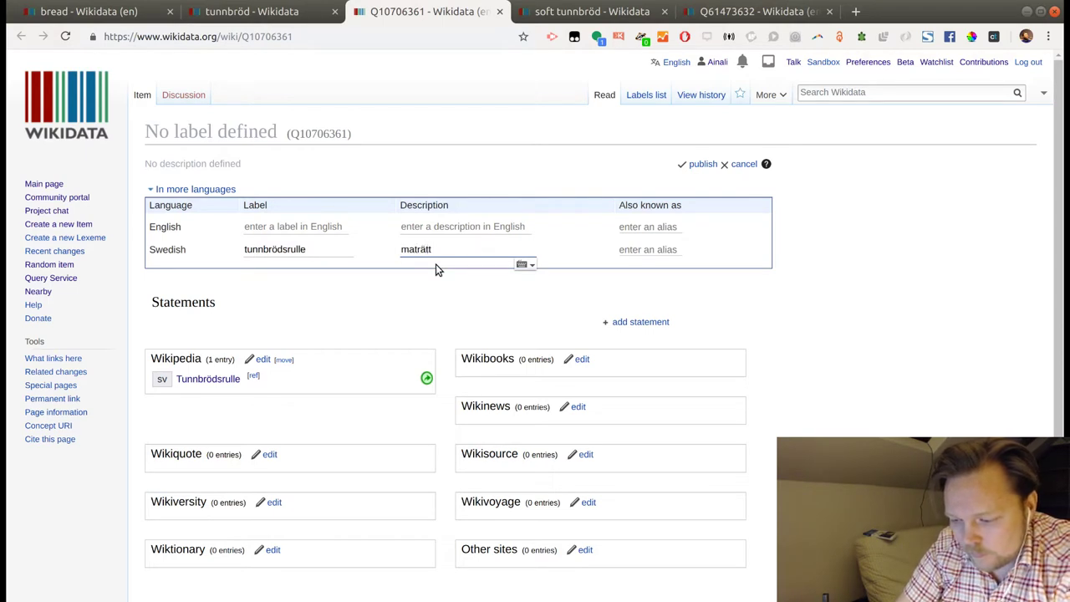
text( med tunnbröd)
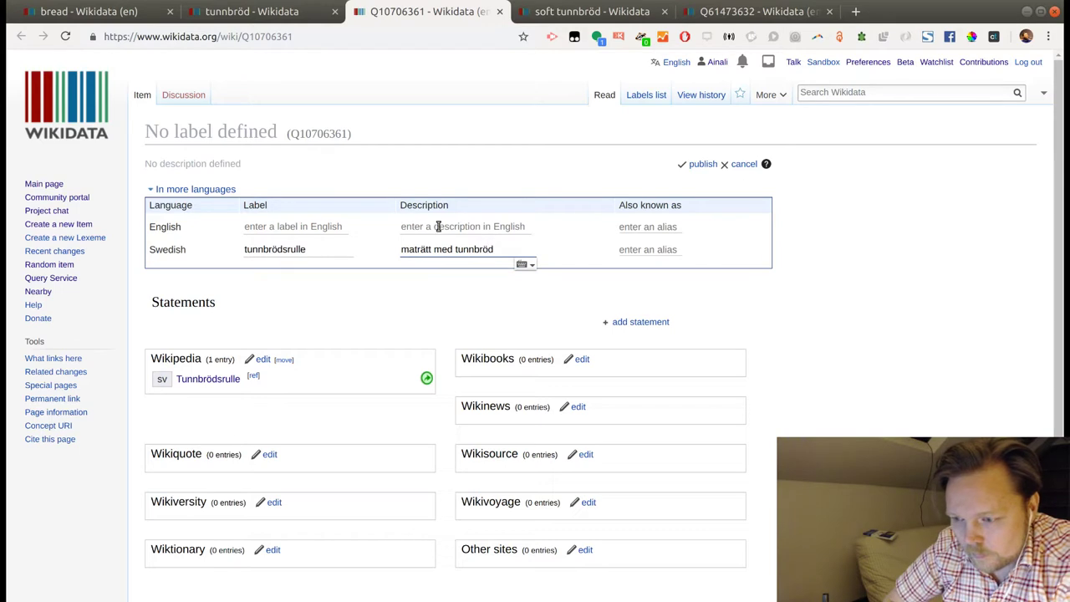
Enter "wrap with tunnbröd" as the tunnbrödsrulle item's English description and publish the changes.
click(435, 226)
text(wrap )
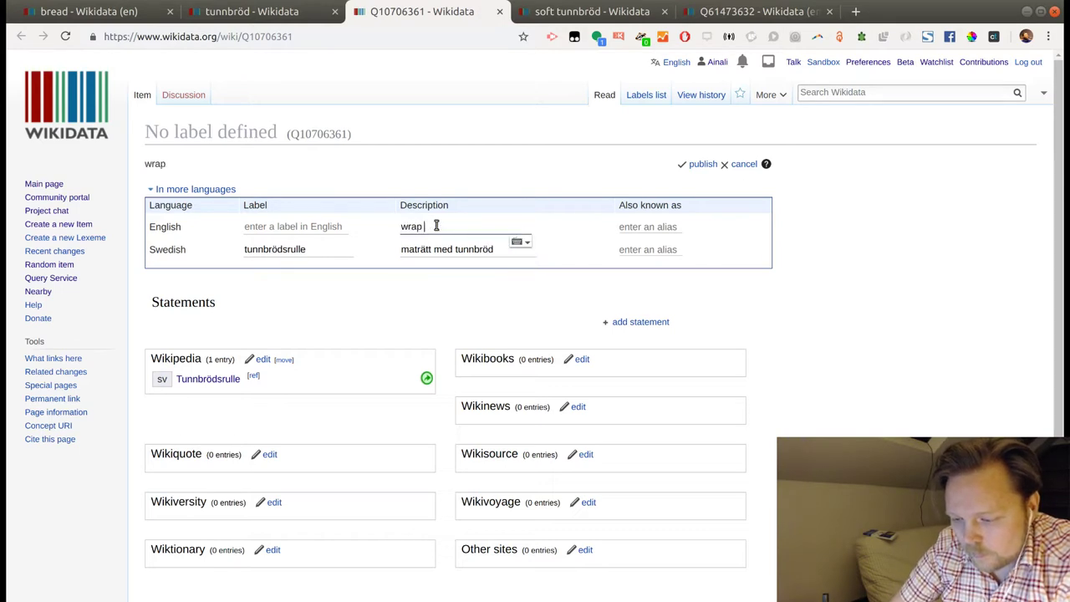
text(with tun)
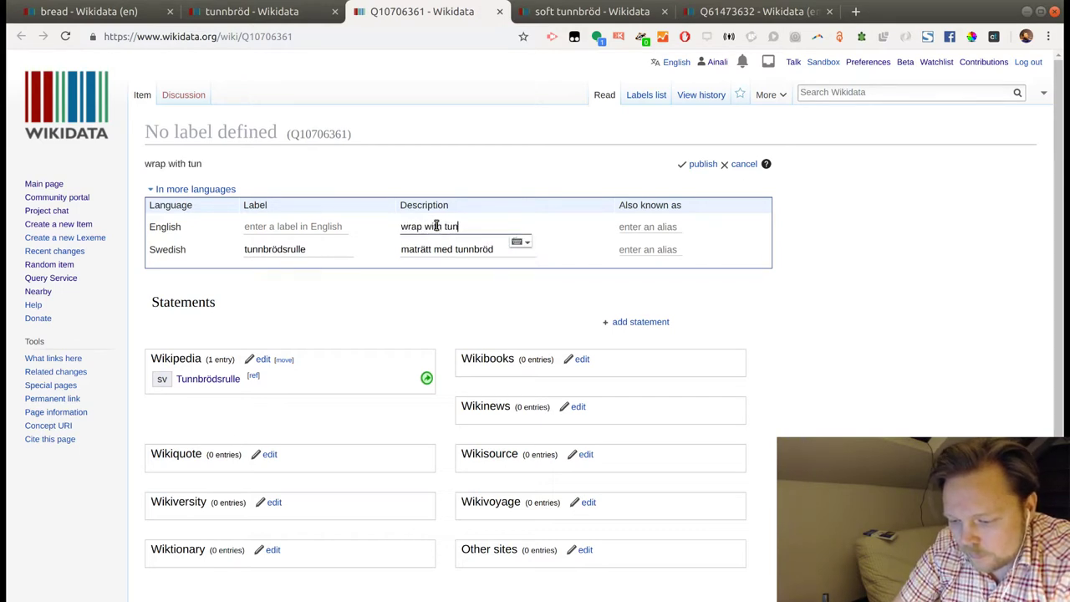
text(nbröd)
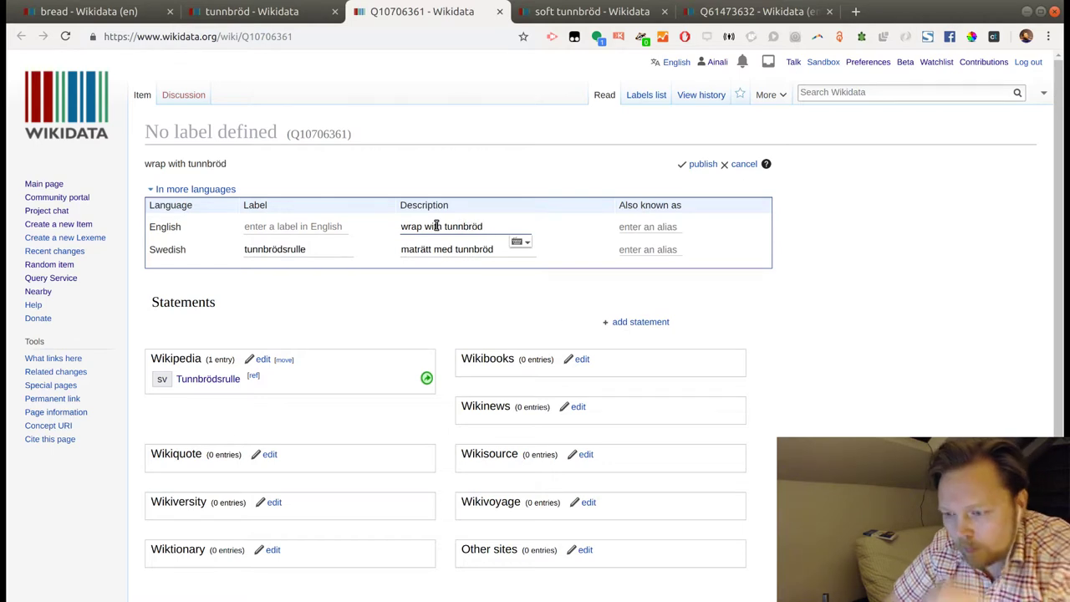
click(698, 166)
Add a subclass of statement to the tunnbrödsrulle item with fast food as its value.
click(640, 322)
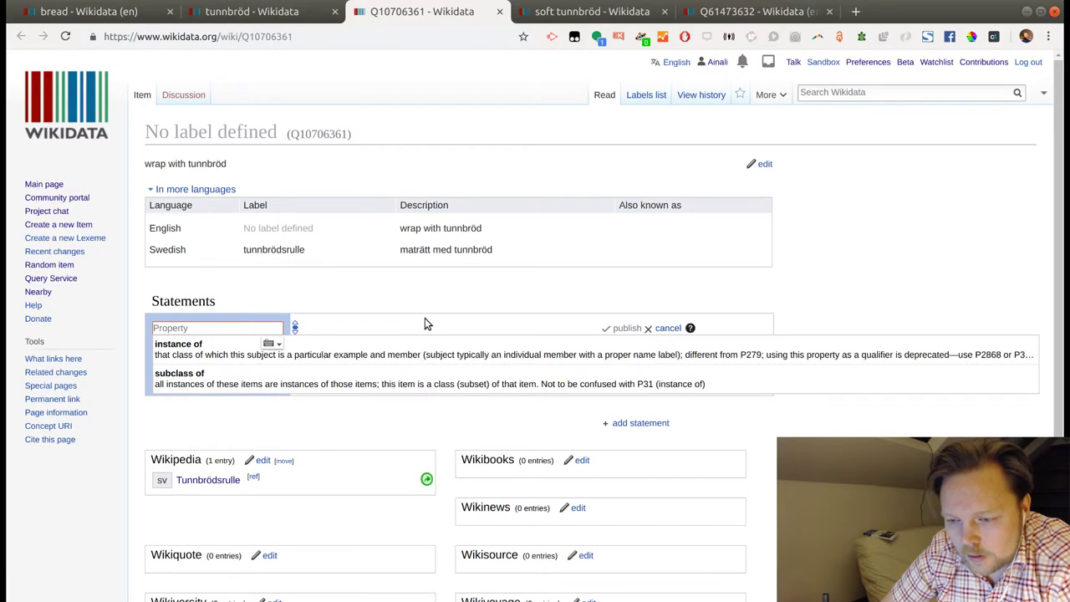
click(410, 384)
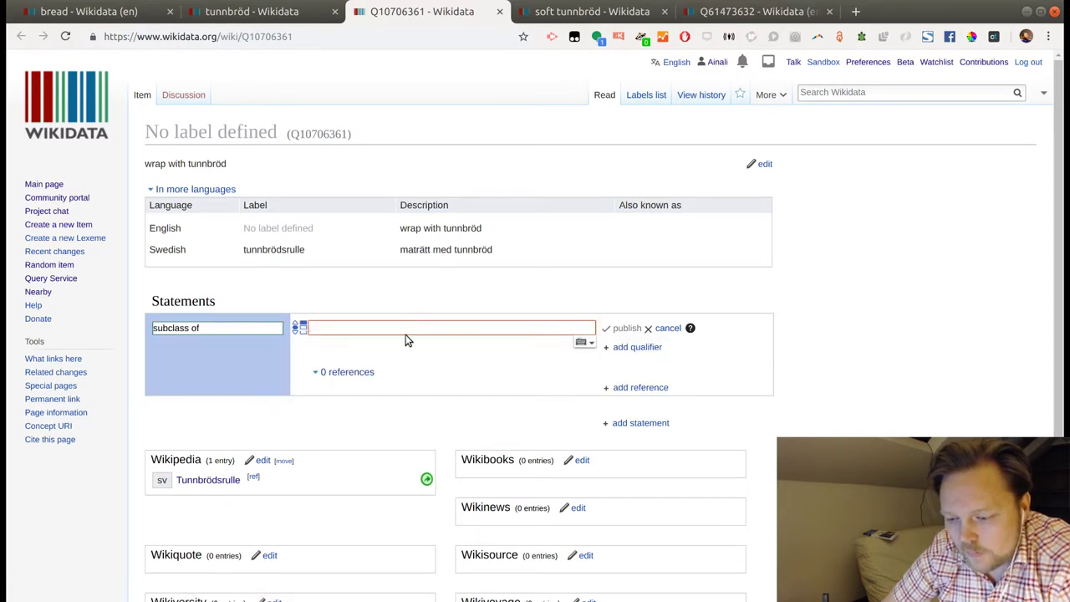
text(dish)
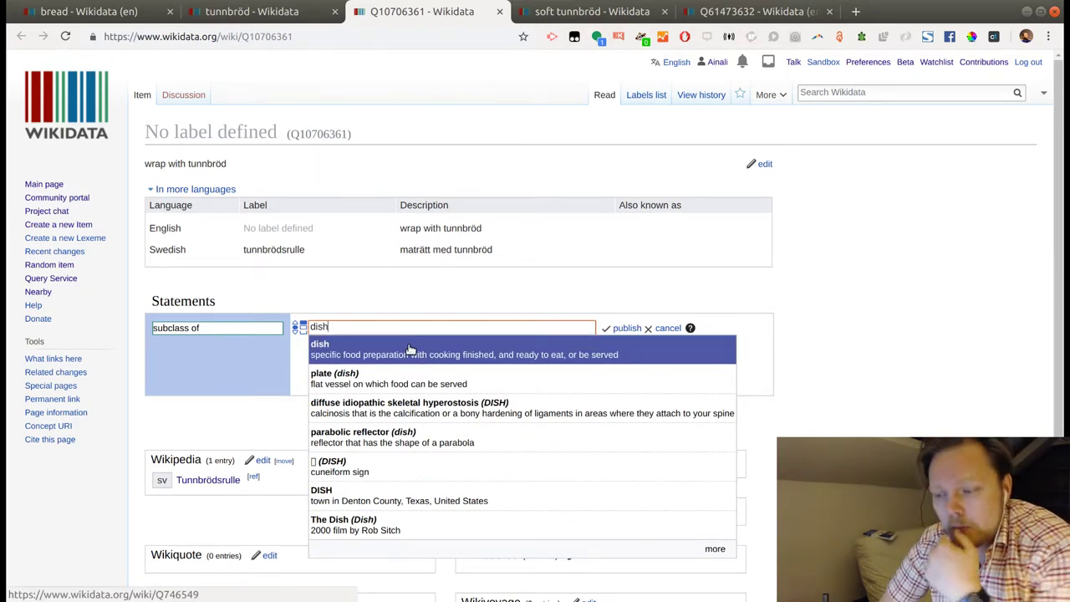
click(410, 349)
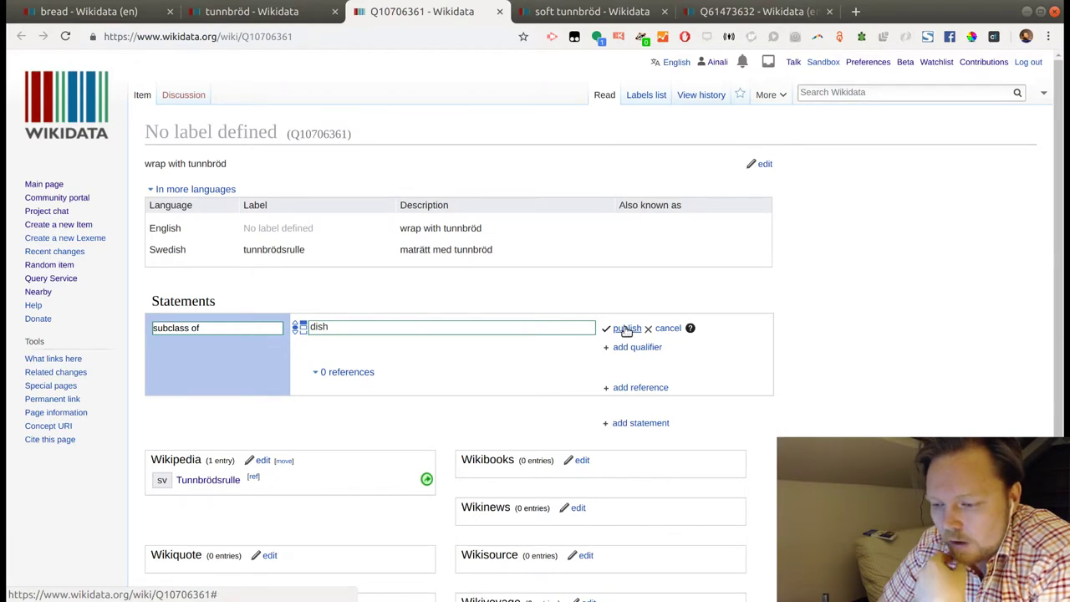
double_click(335, 328)
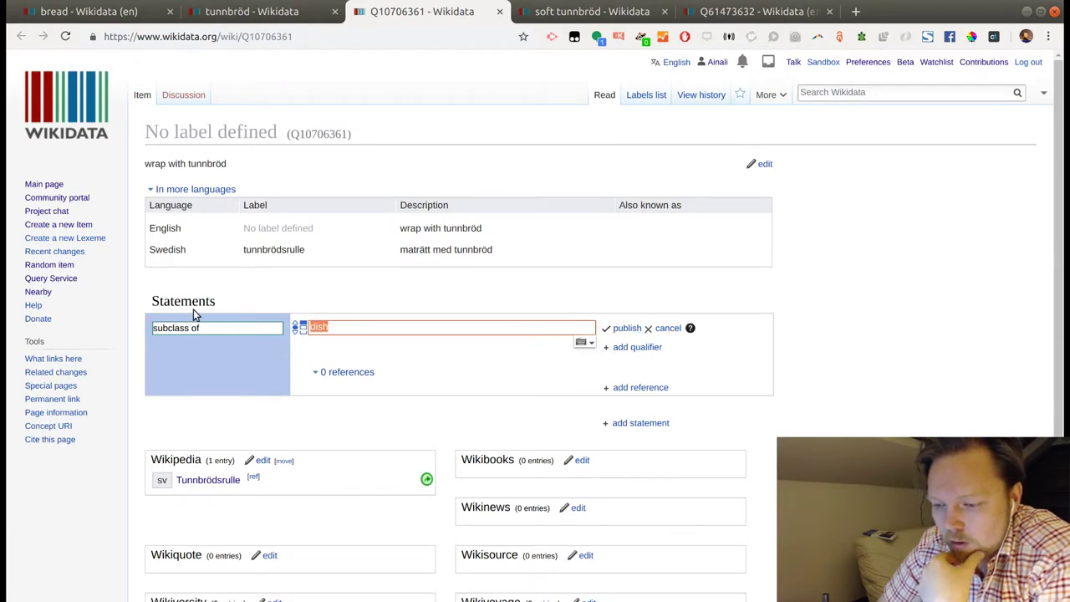
text(fastfoo)
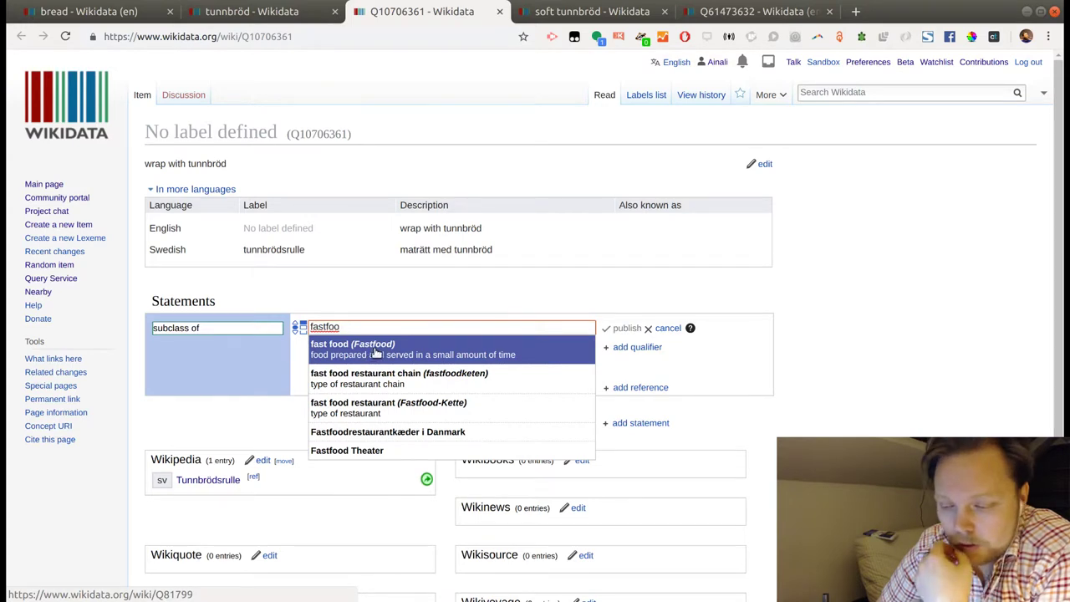
click(373, 354)
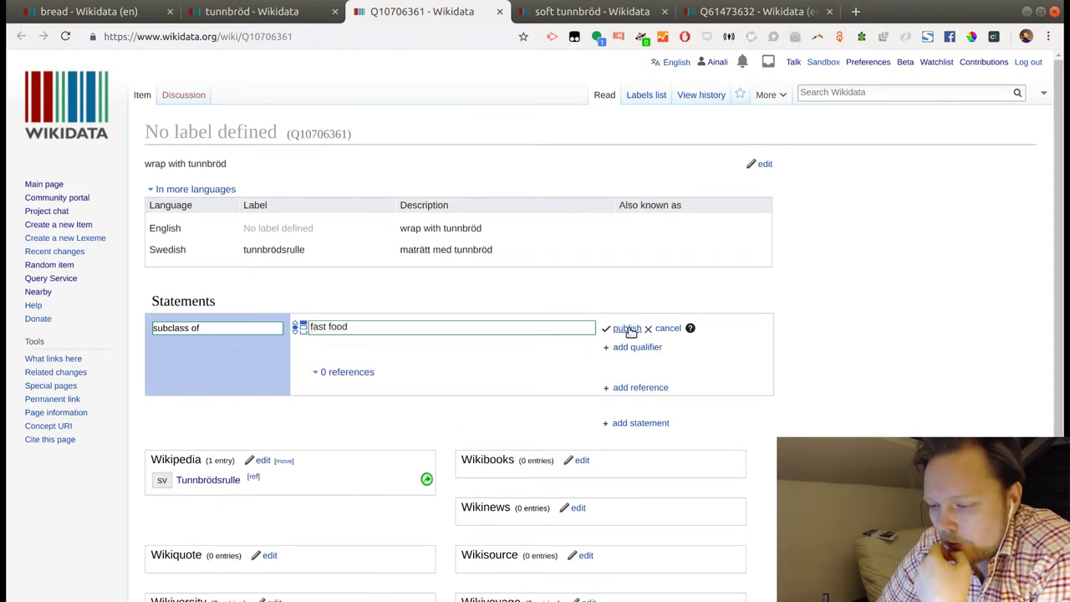
Publish the subclass of fast food statement, then add and publish a material used statement with the value soft tunnbröd.
click(627, 328)
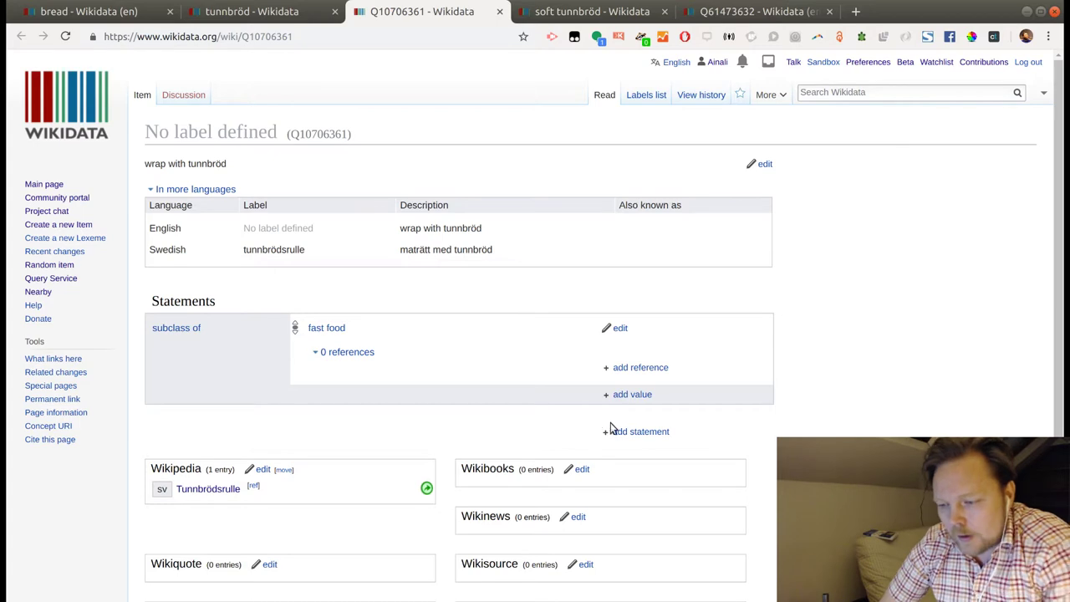
click(624, 435)
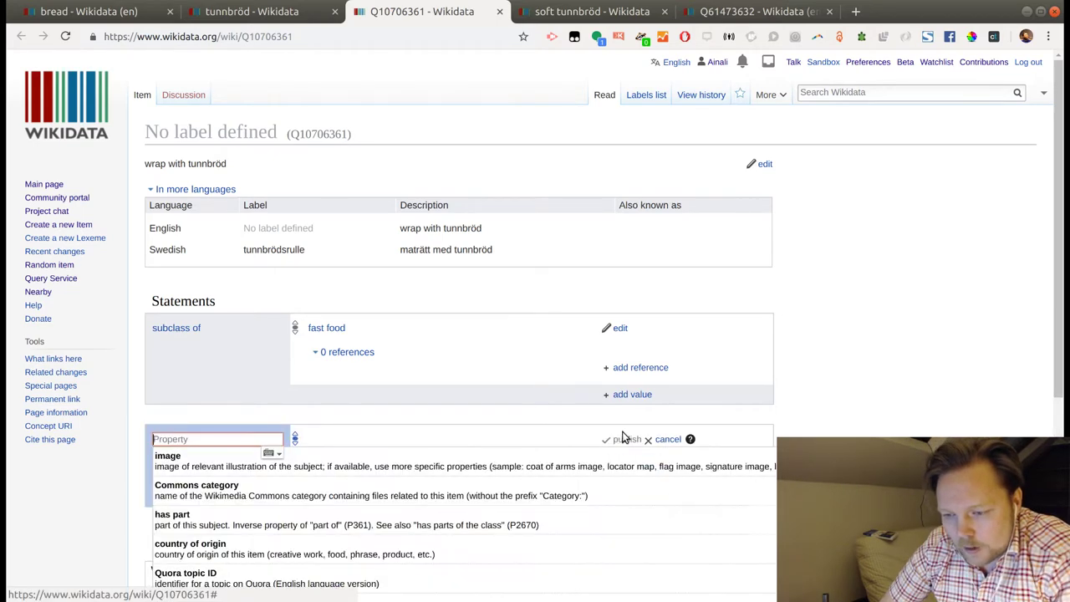
scroll(507, 378, down, 2)
text(ma)
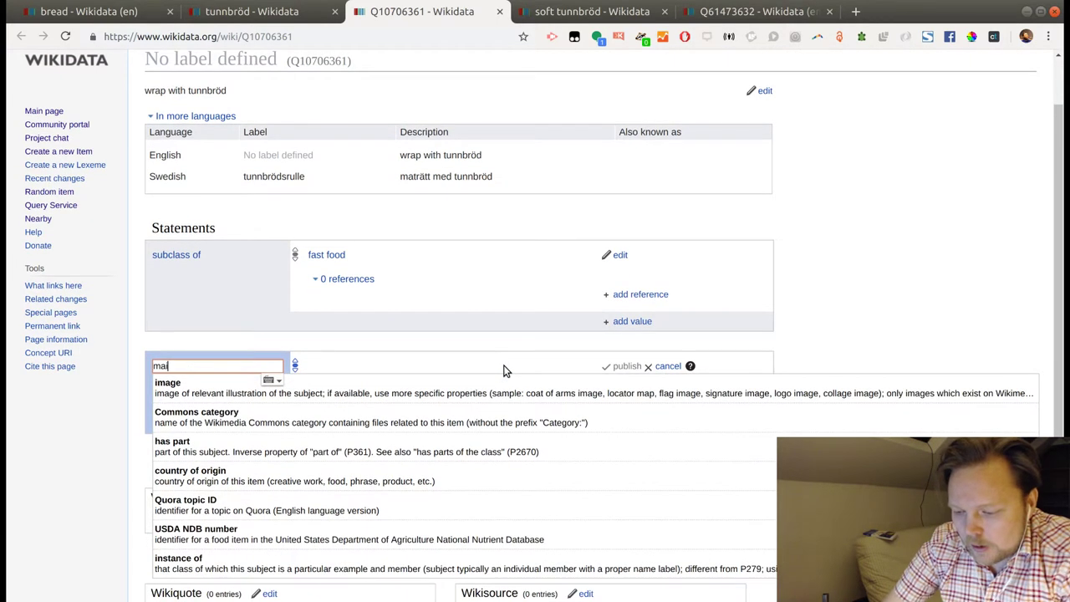
text(ter)
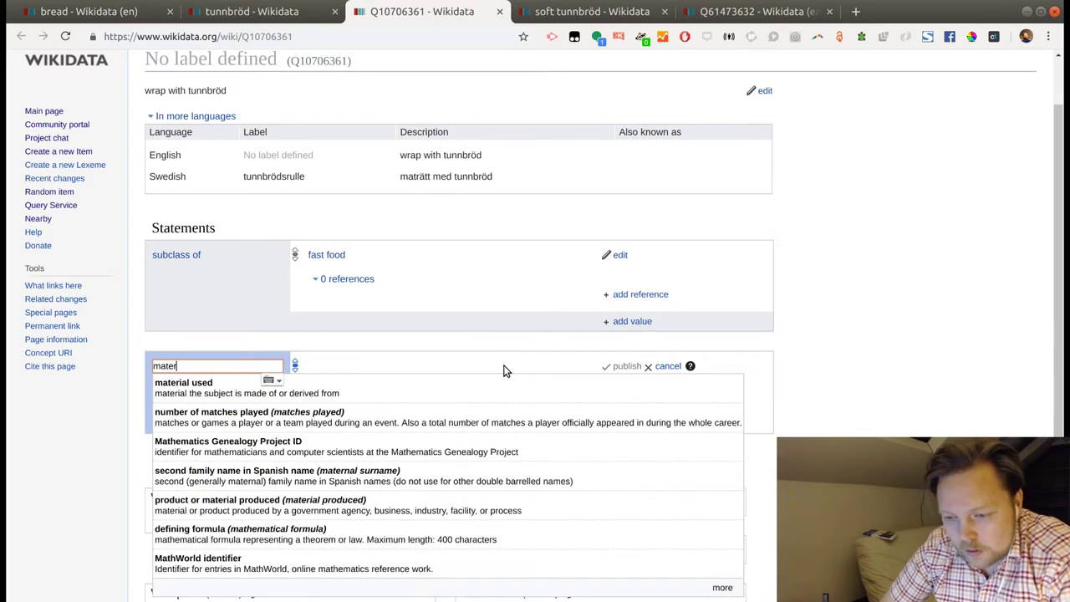
click(466, 387)
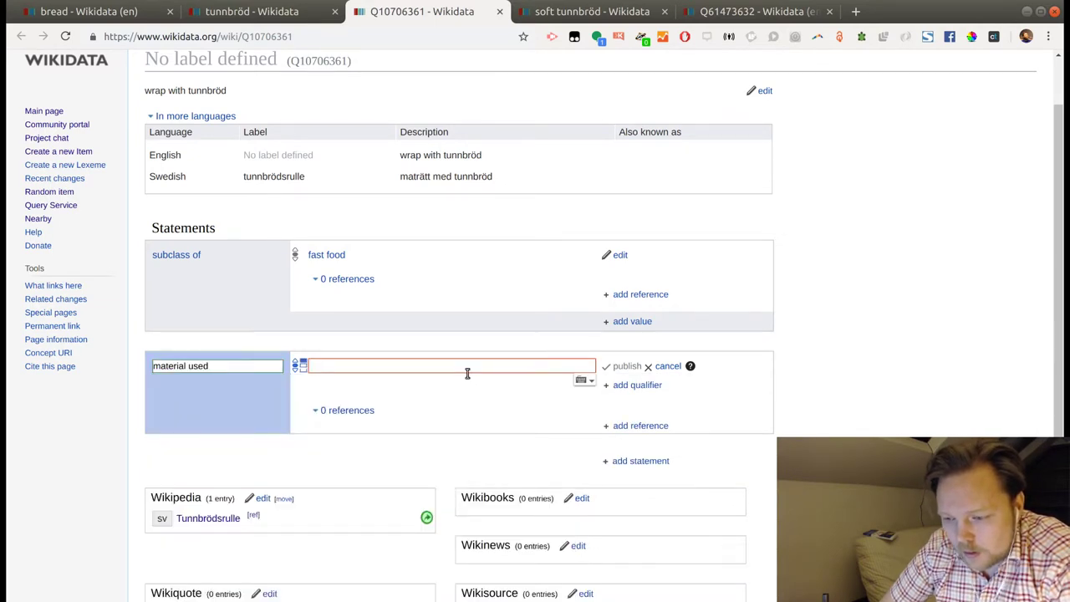
text(Q61473632)
click(445, 384)
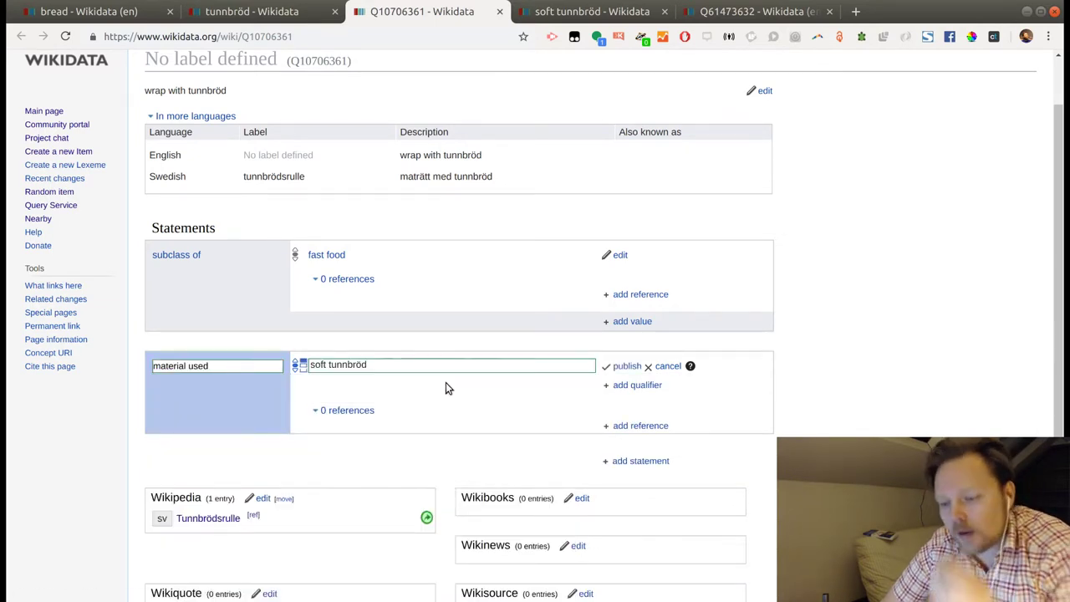
click(627, 368)
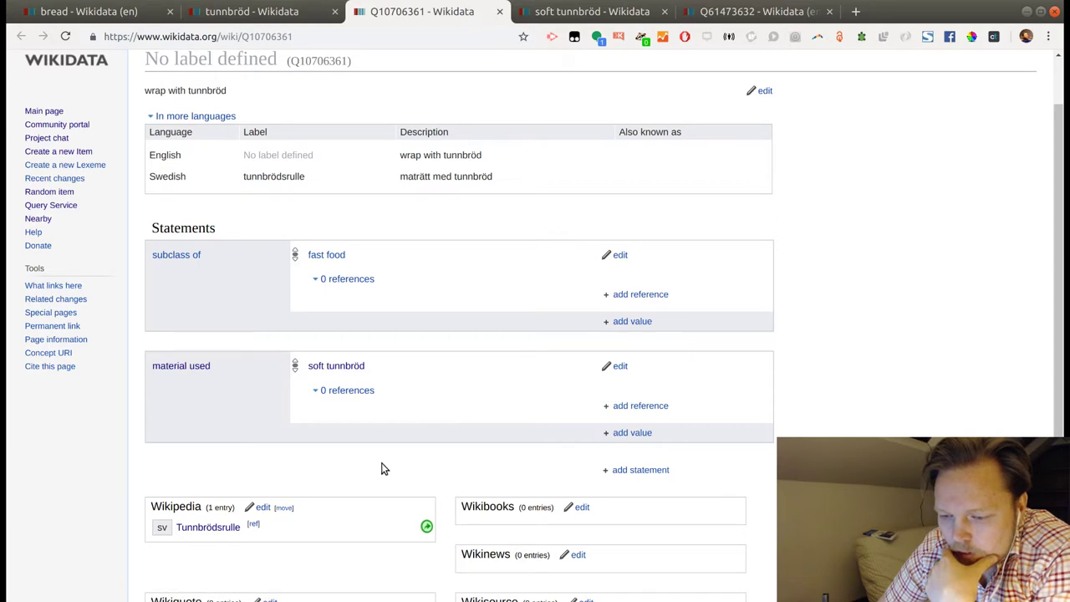
Add mashed potato, the potato dish, as another material used value and publish it.
click(623, 433)
text(mashed)
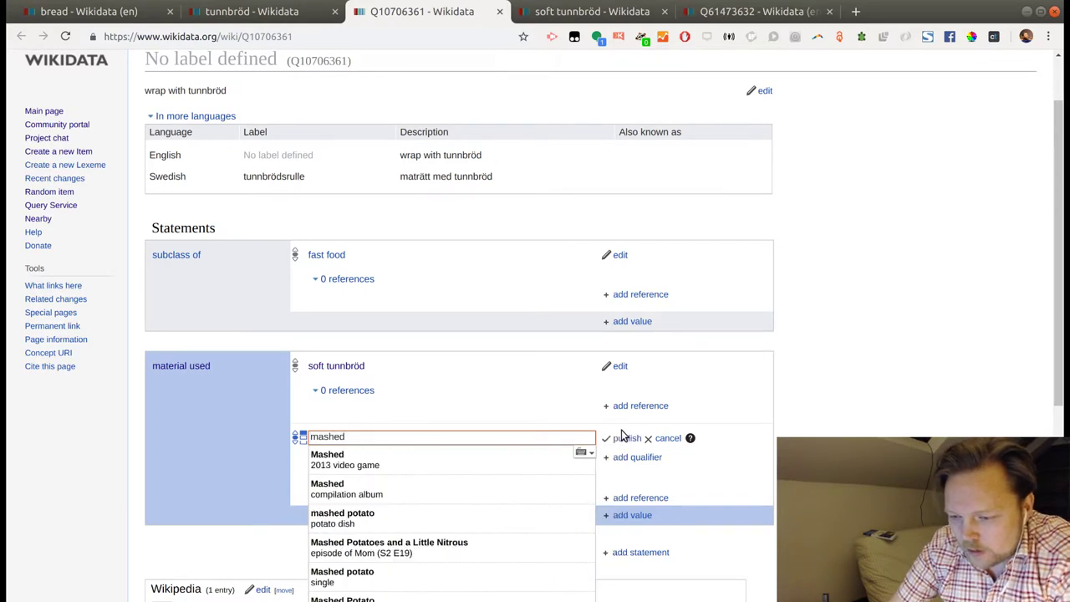
text( p)
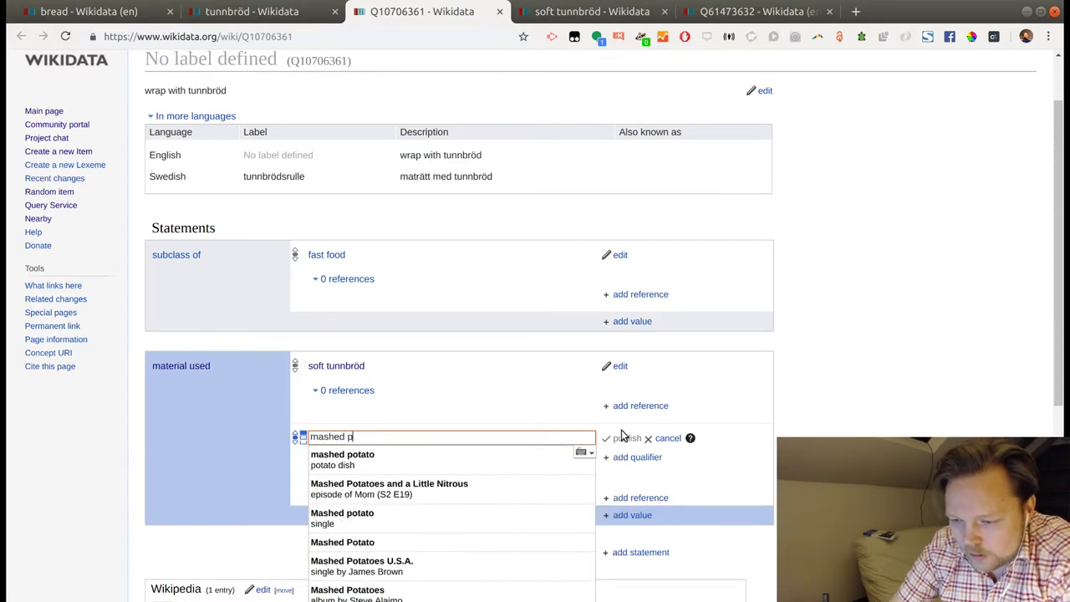
click(399, 460)
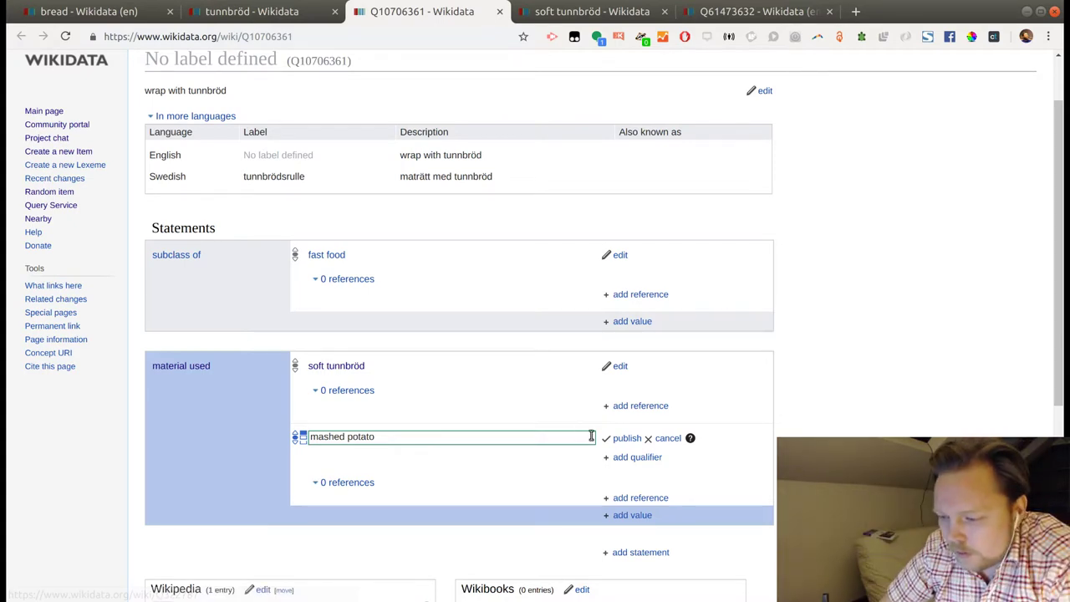
click(626, 438)
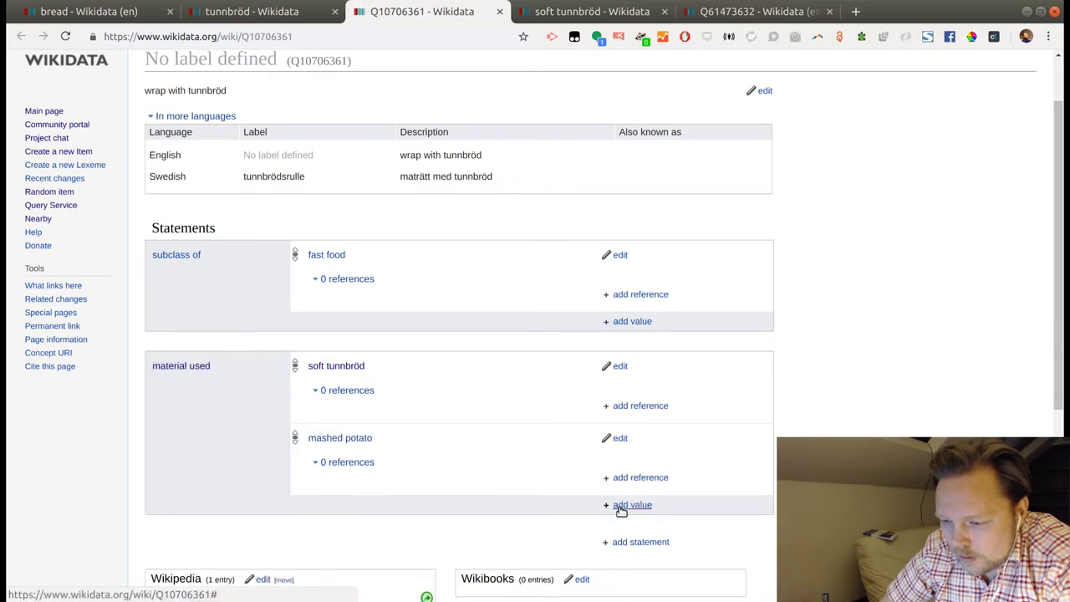
Add sausage, the ground meat food, as another material used value and publish it.
click(629, 506)
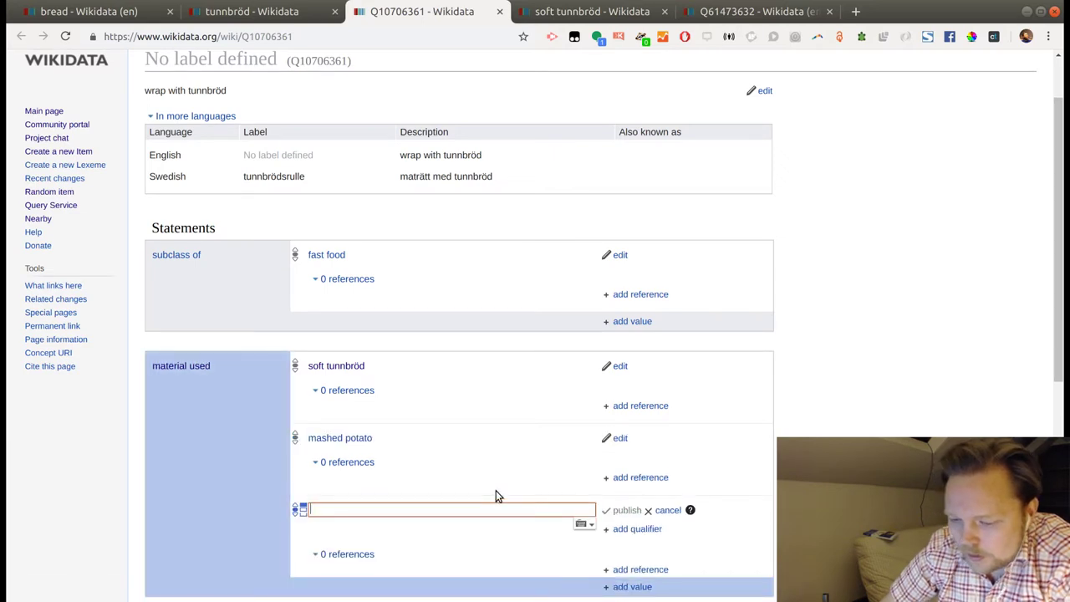
text(sausa)
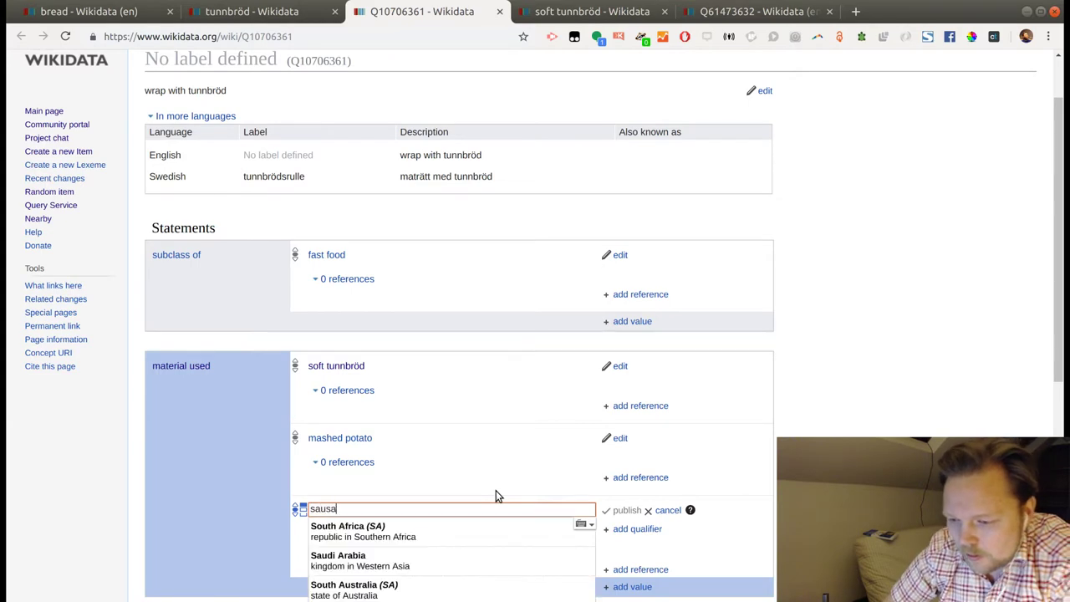
scroll(496, 497, down, 3)
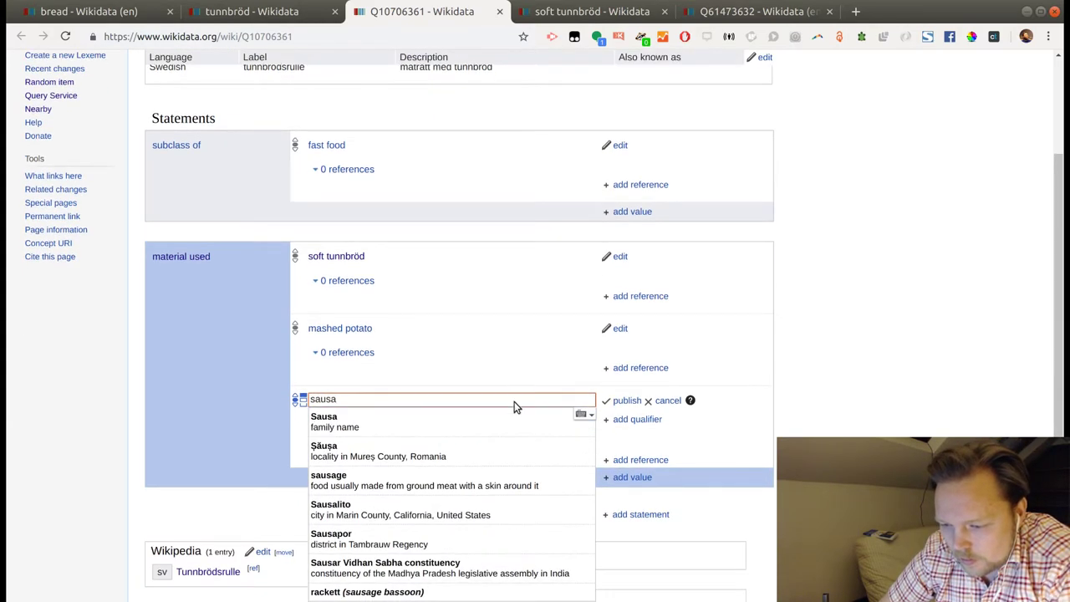
click(502, 485)
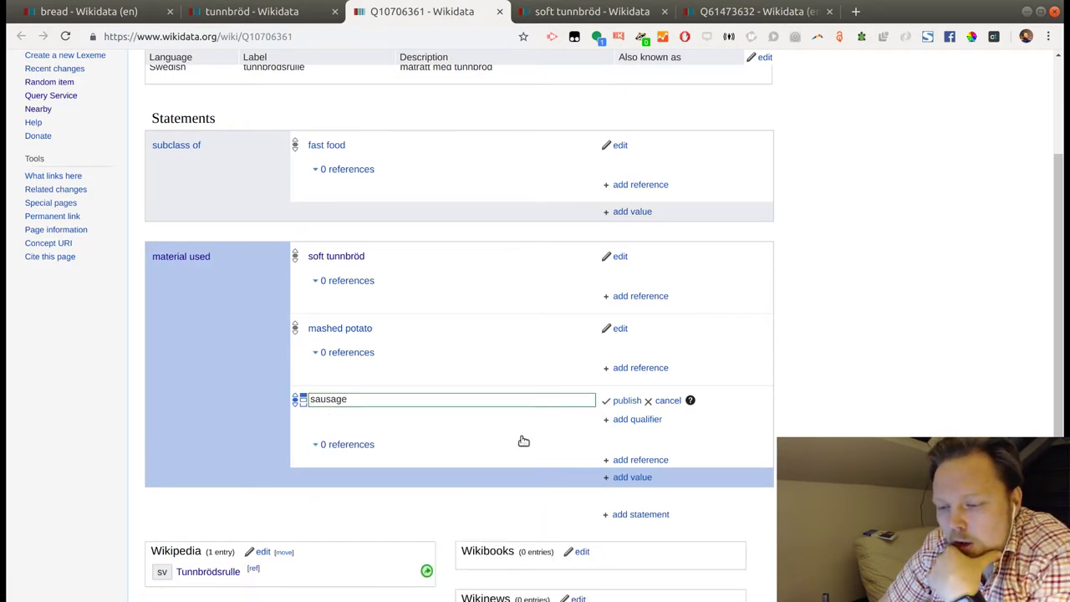
click(618, 402)
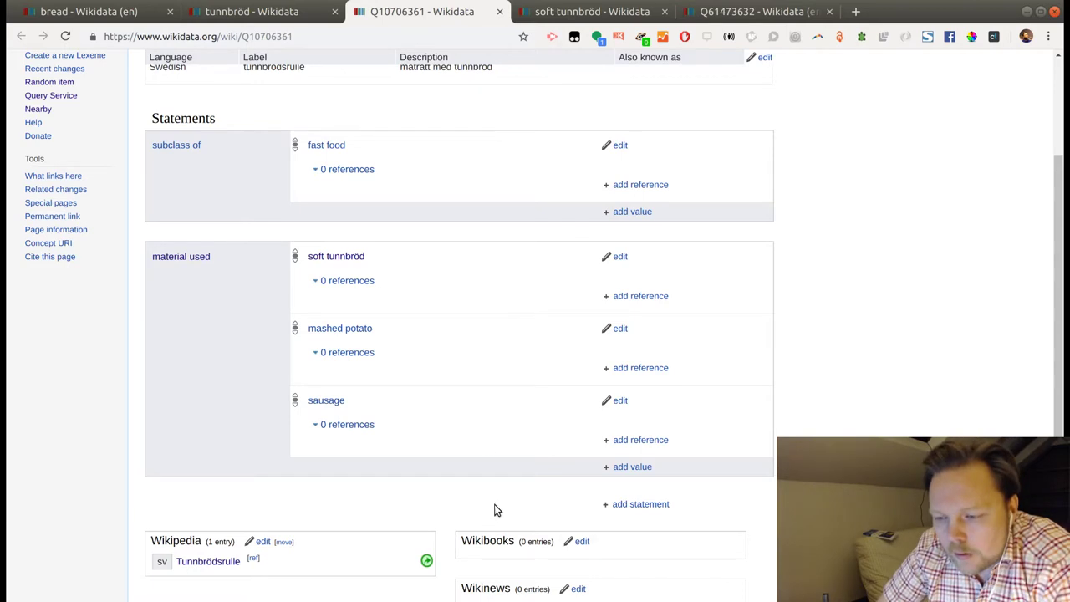
Open the linked mashed potato item separately, review its subclass, image, origin and pronunciation statements, and close it.
middle_click(362, 331)
click(549, 20)
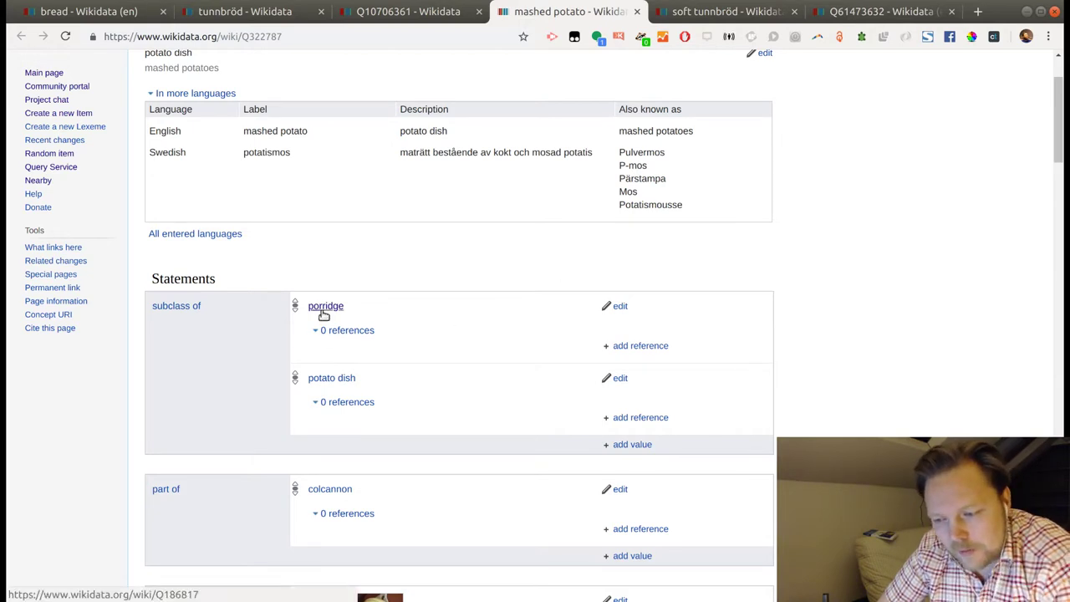
scroll(413, 332, down, 2)
scroll(413, 332, down, 3)
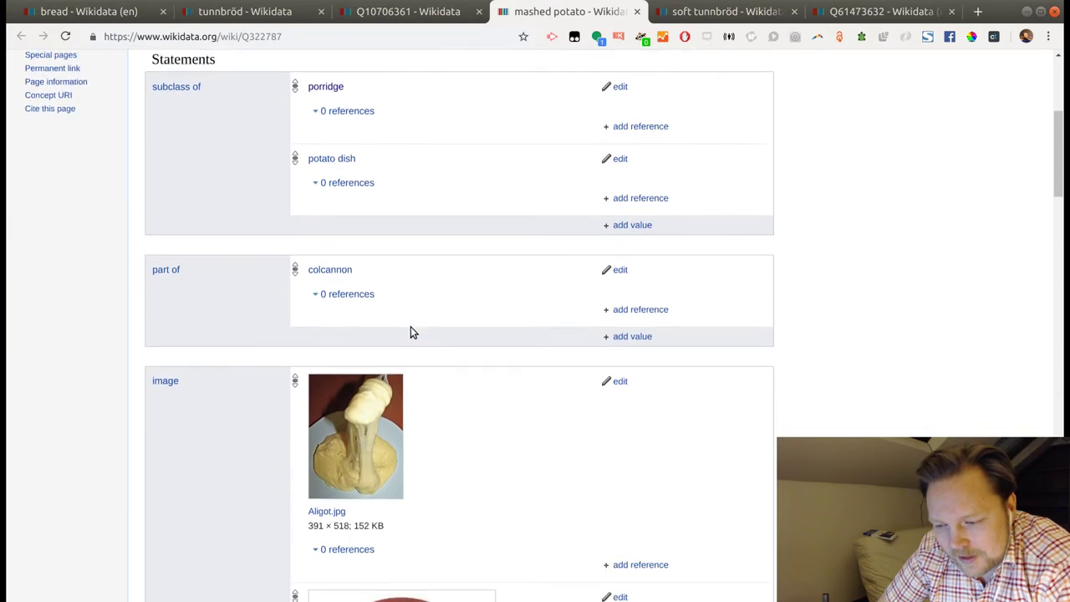
scroll(512, 366, down, 1)
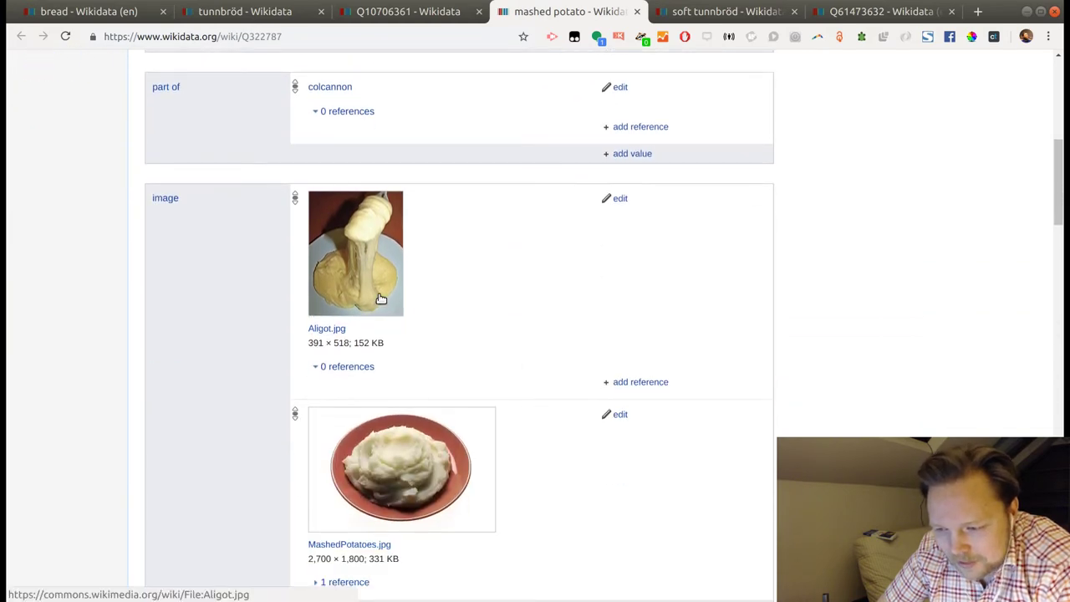
scroll(501, 328, down, 4)
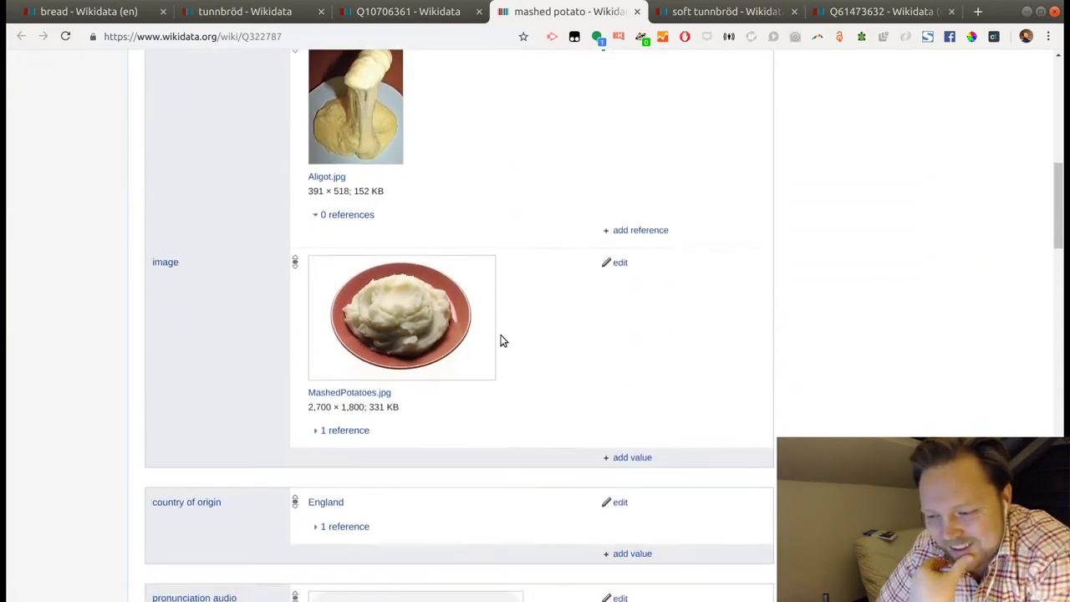
scroll(468, 270, up, 2)
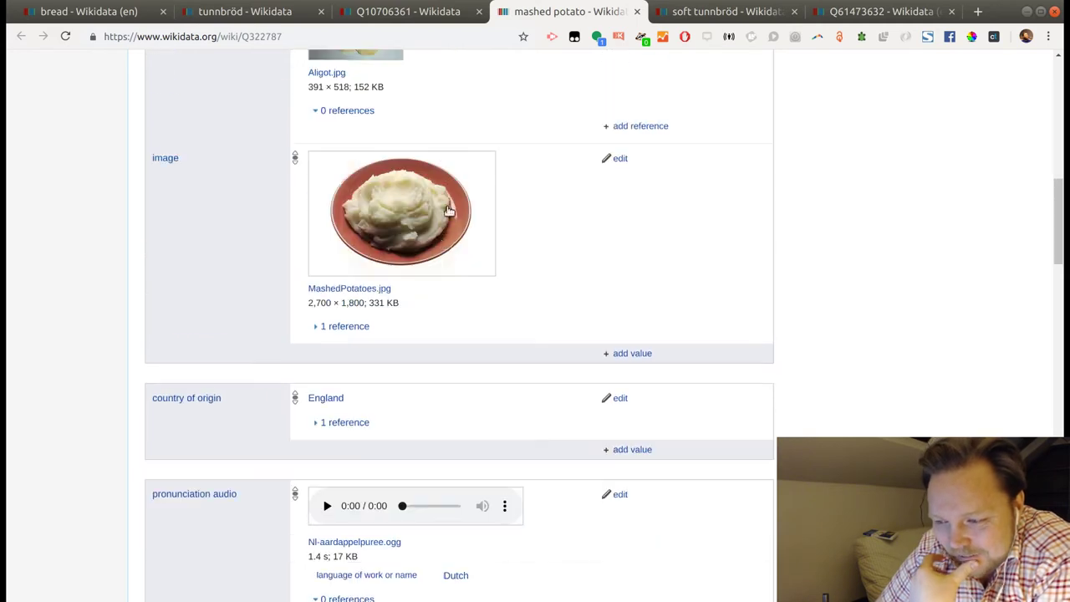
scroll(457, 294, down, 2)
scroll(553, 400, down, 2)
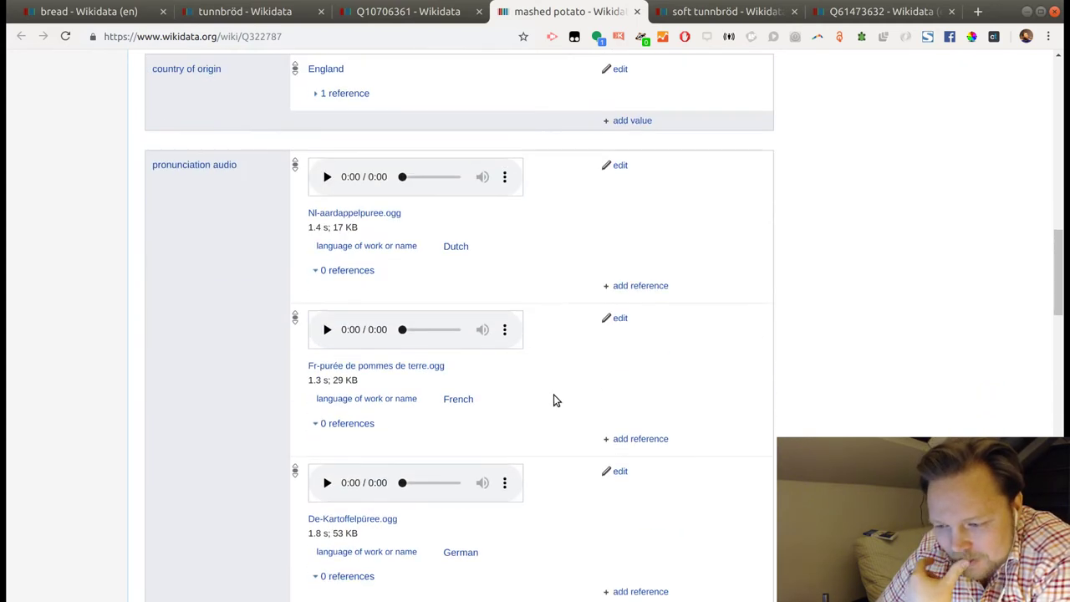
scroll(553, 401, up, 2)
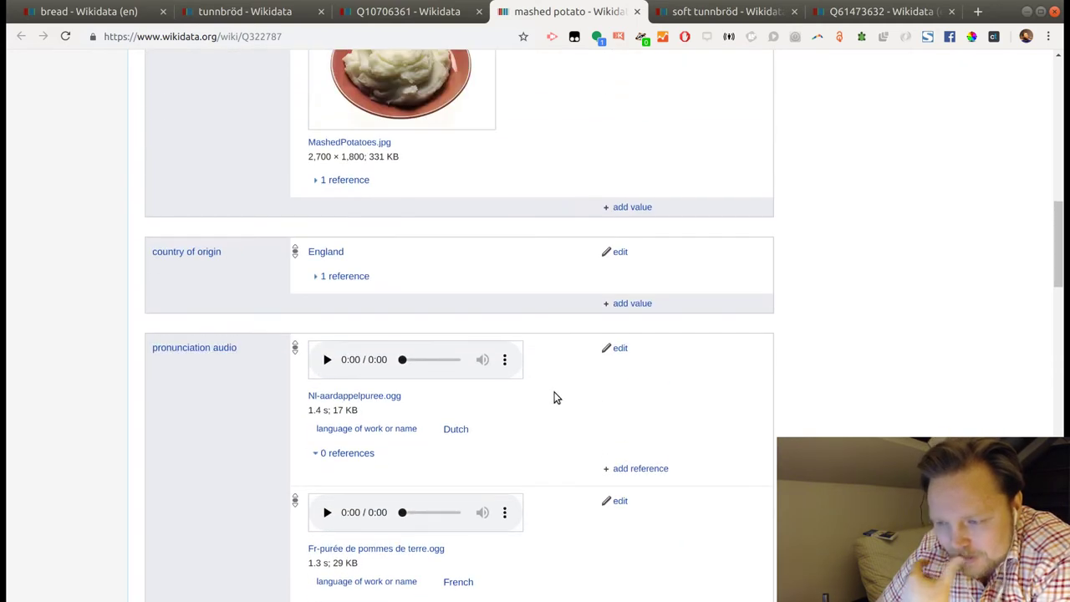
middle_click(569, 18)
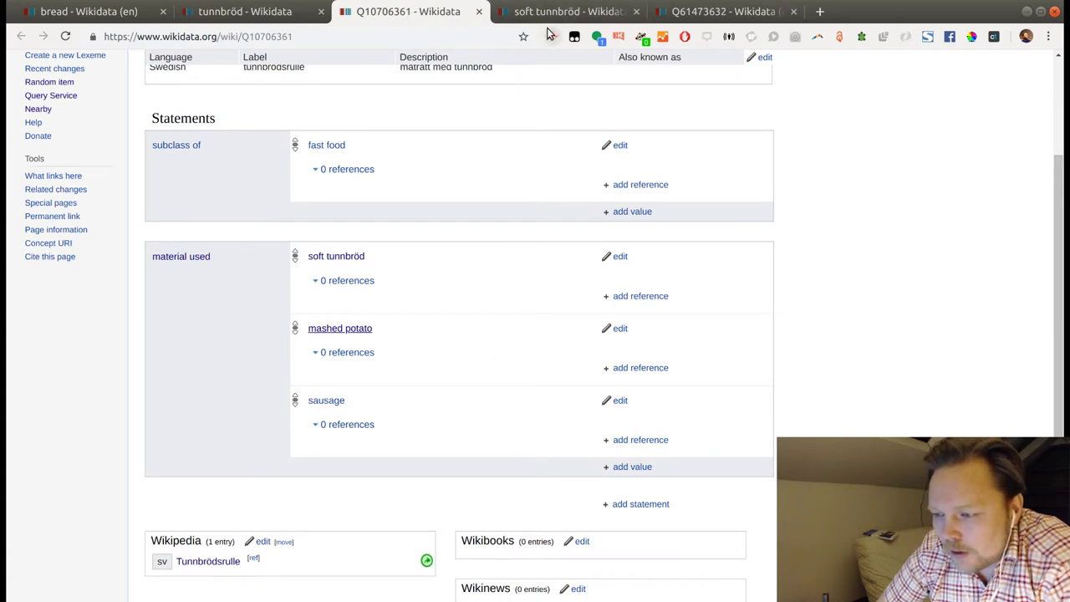
Close the page of the rågsikt item and open the form for creating a new item from the soft tunnbröd page.
click(716, 16)
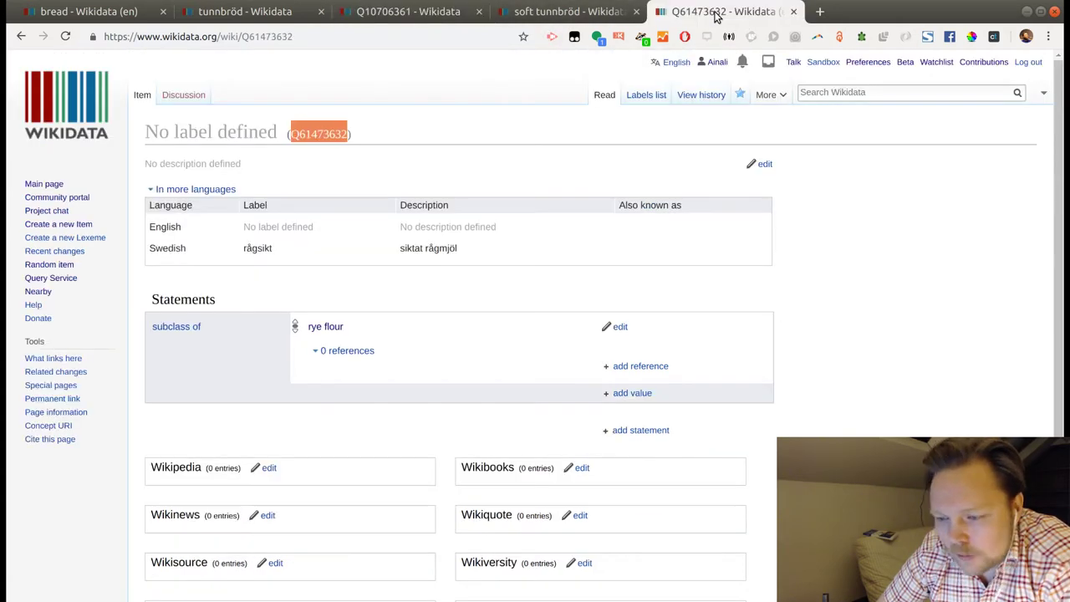
key(ctrl+w)
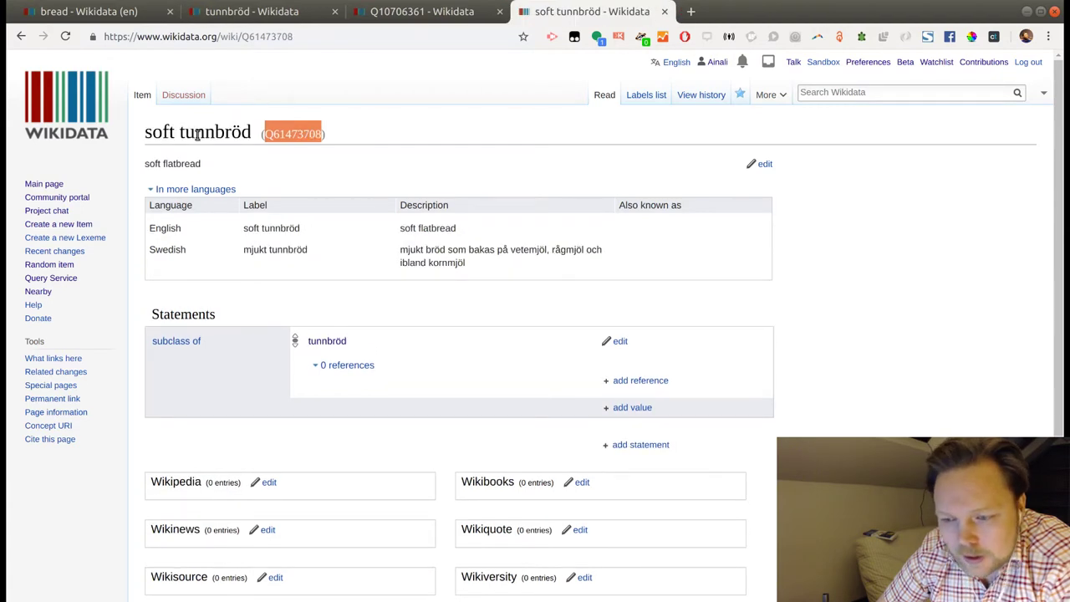
middle_click(77, 228)
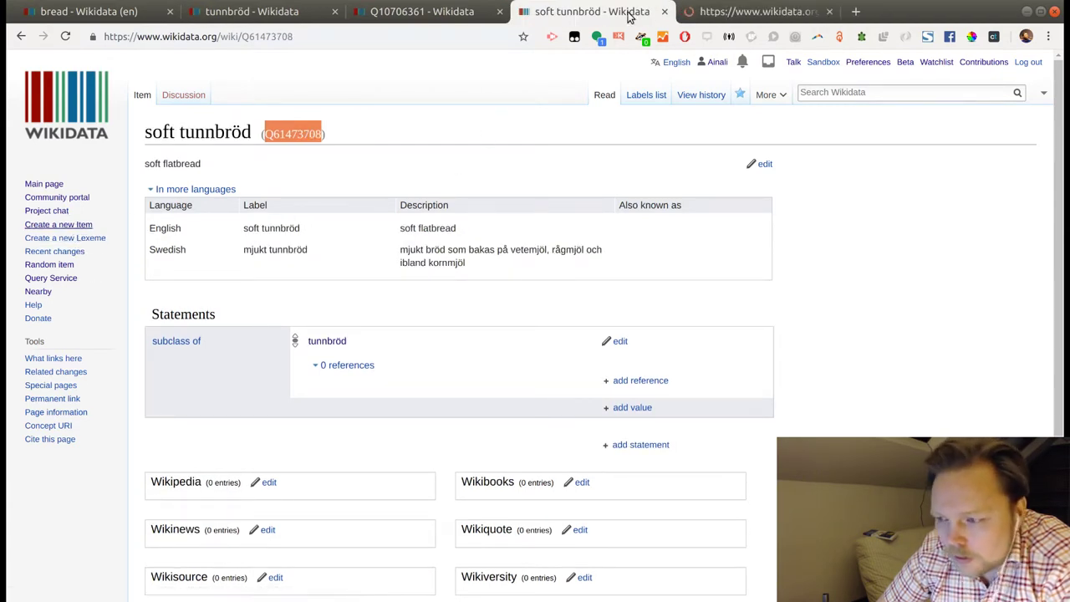
click(736, 15)
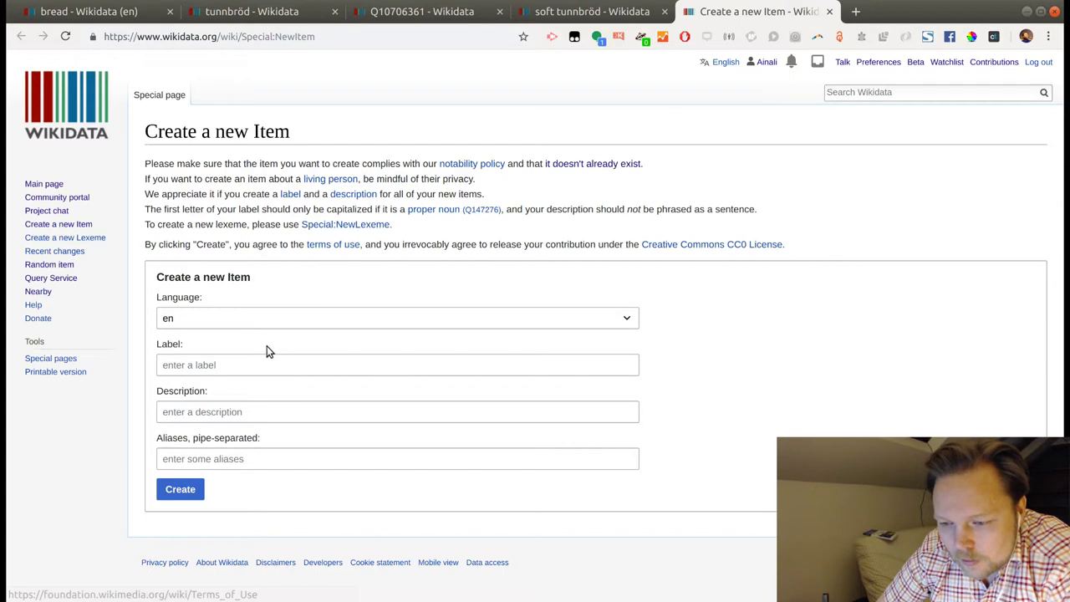
Enter "crisp tunnbröd" as the English label of the new item.
click(246, 366)
text(c)
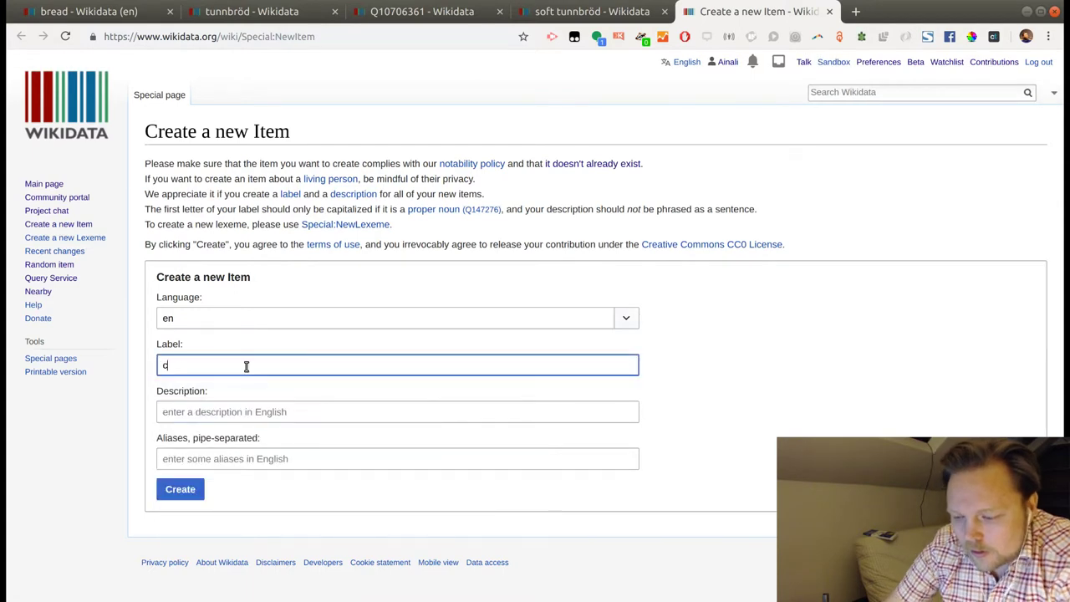
text(risp)
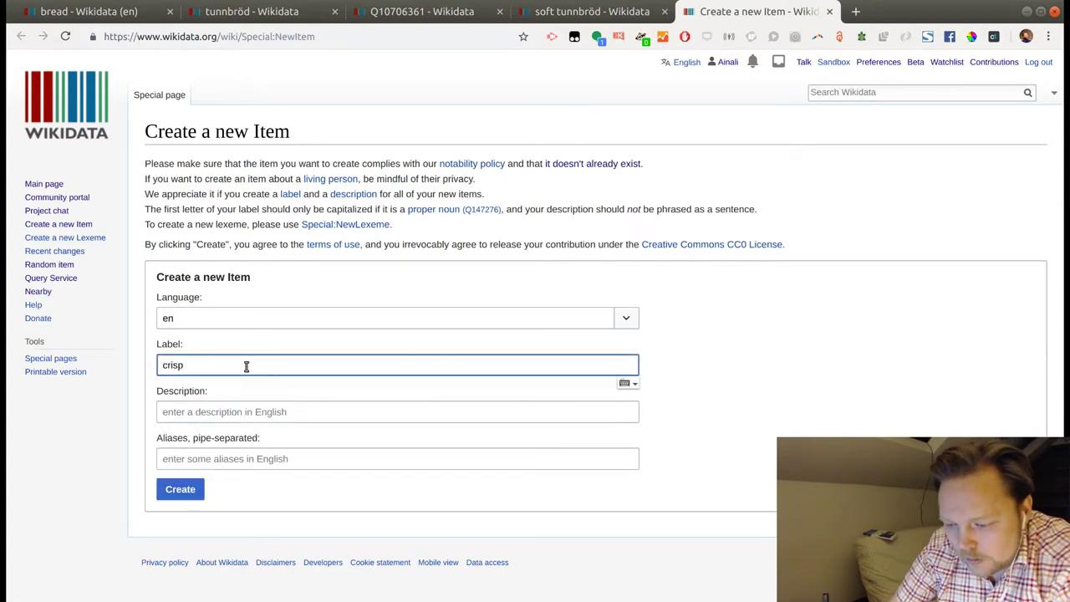
text( tunnbröd)
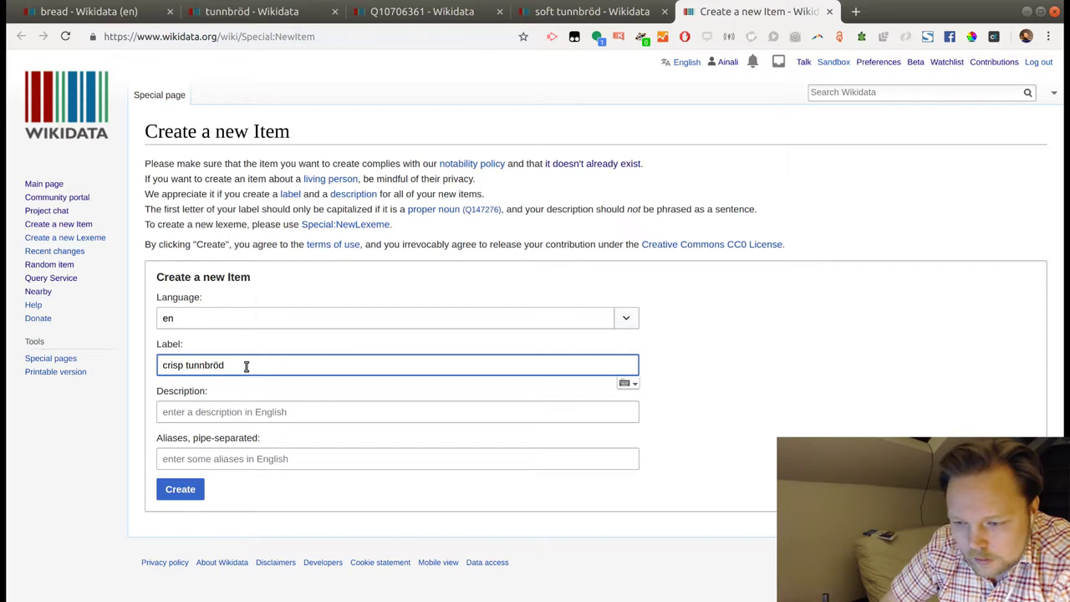
Enter "crisp flatbread" as the English description and create the crisp tunnbröd item.
click(241, 417)
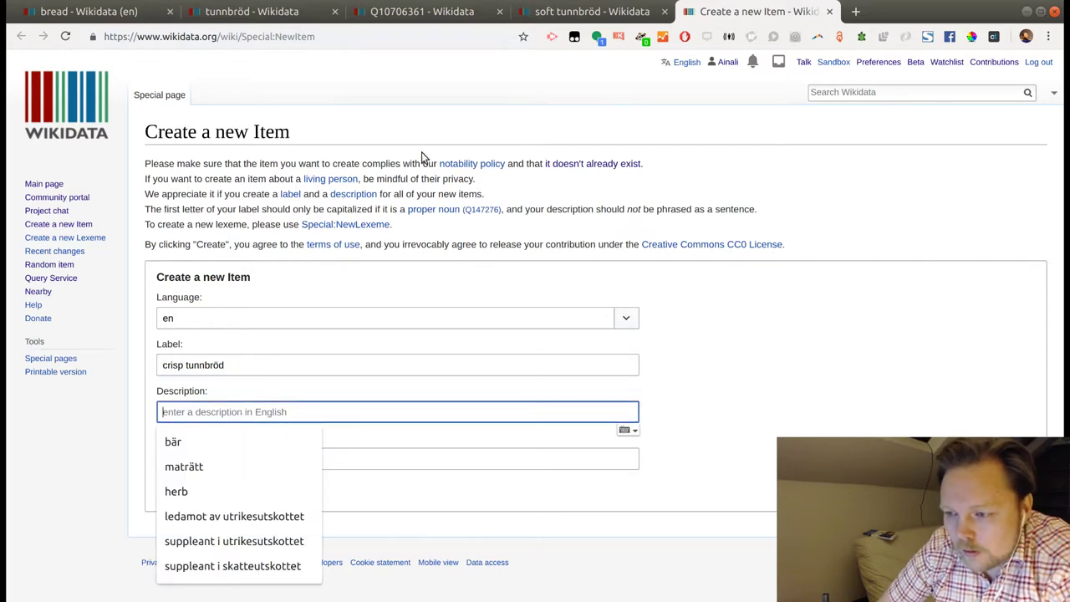
click(558, 11)
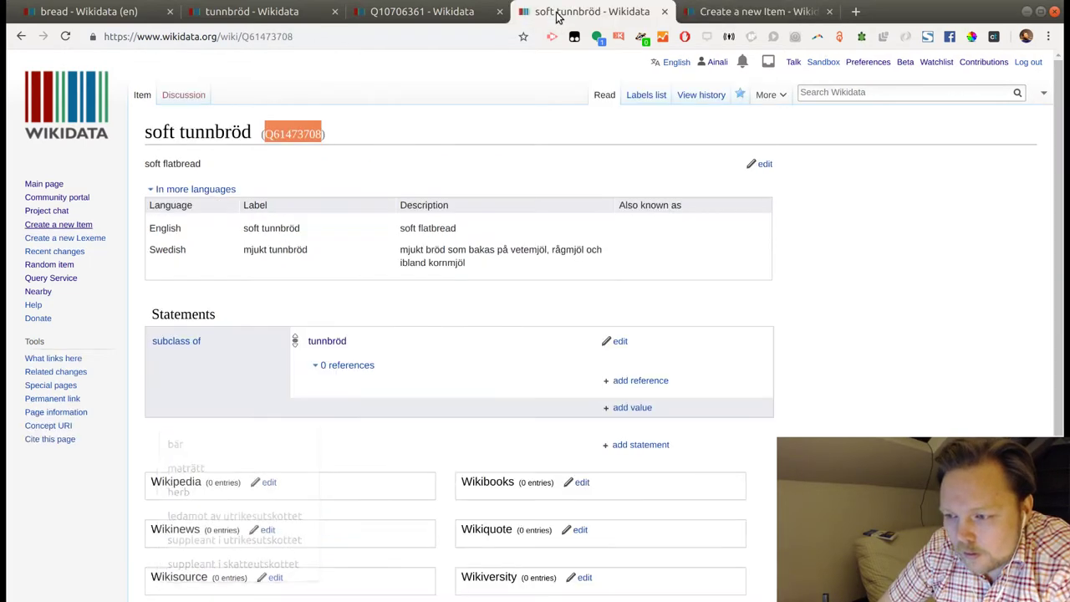
click(709, 12)
click(239, 415)
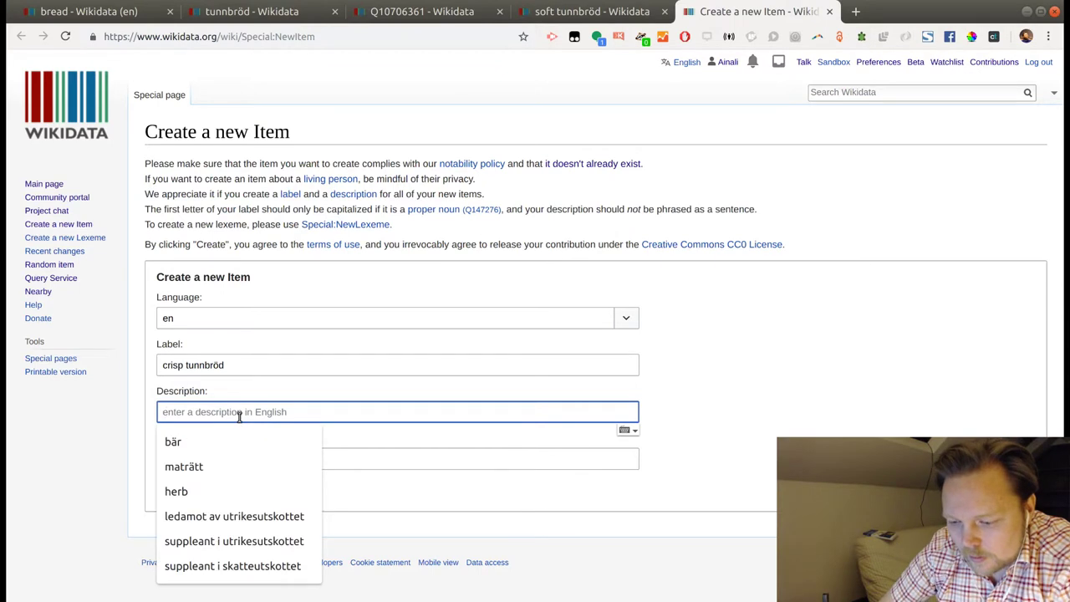
text(crisp flat)
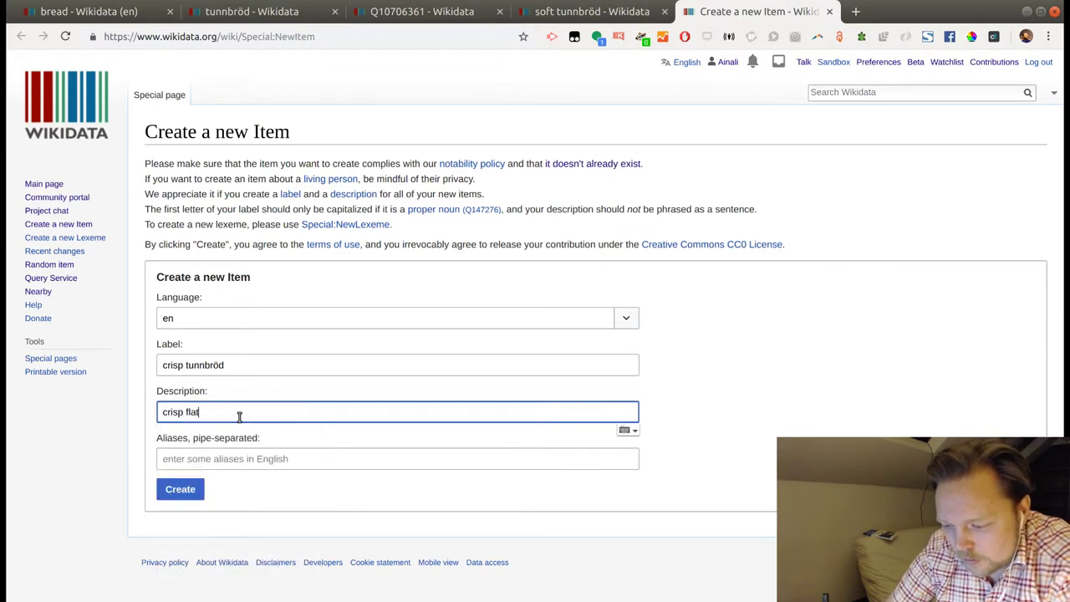
text(bread)
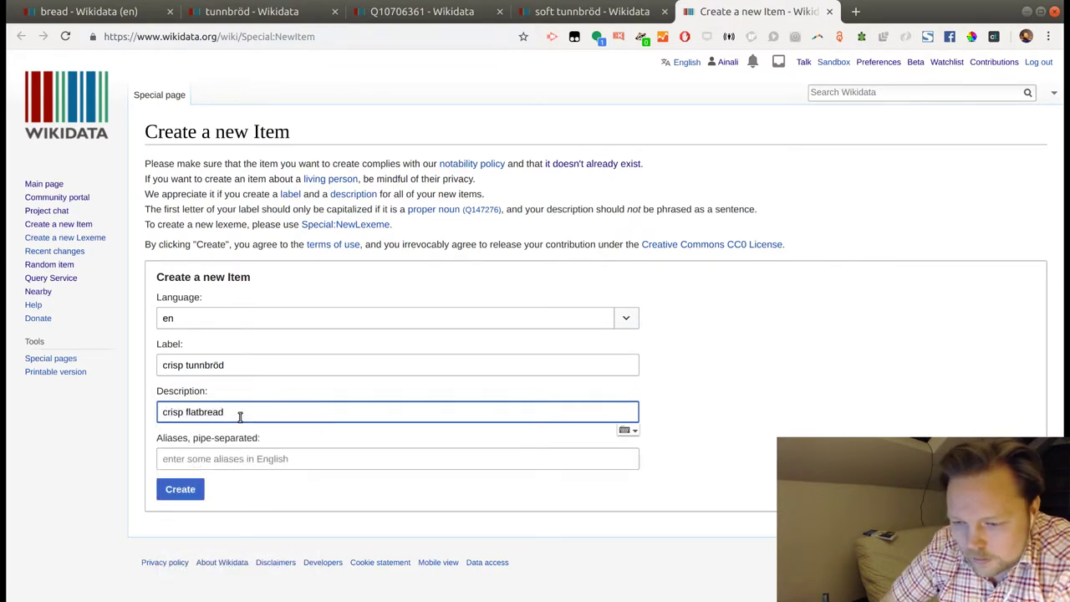
click(178, 490)
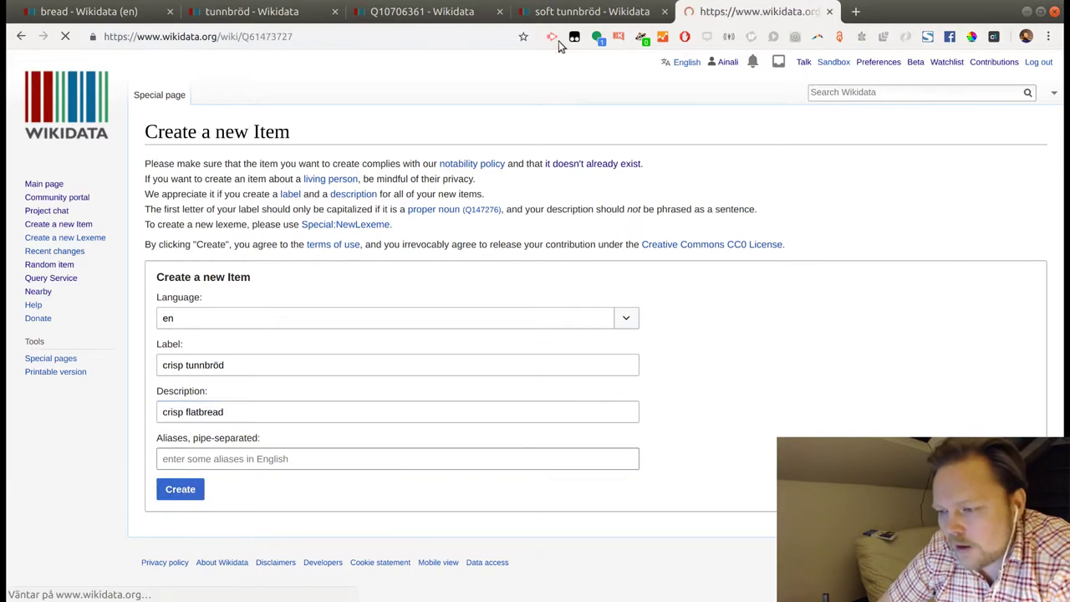
Open the new crisp tunnbröd item's labels for editing and enter "hårt tunnbörd" as its Swedish label.
click(559, 13)
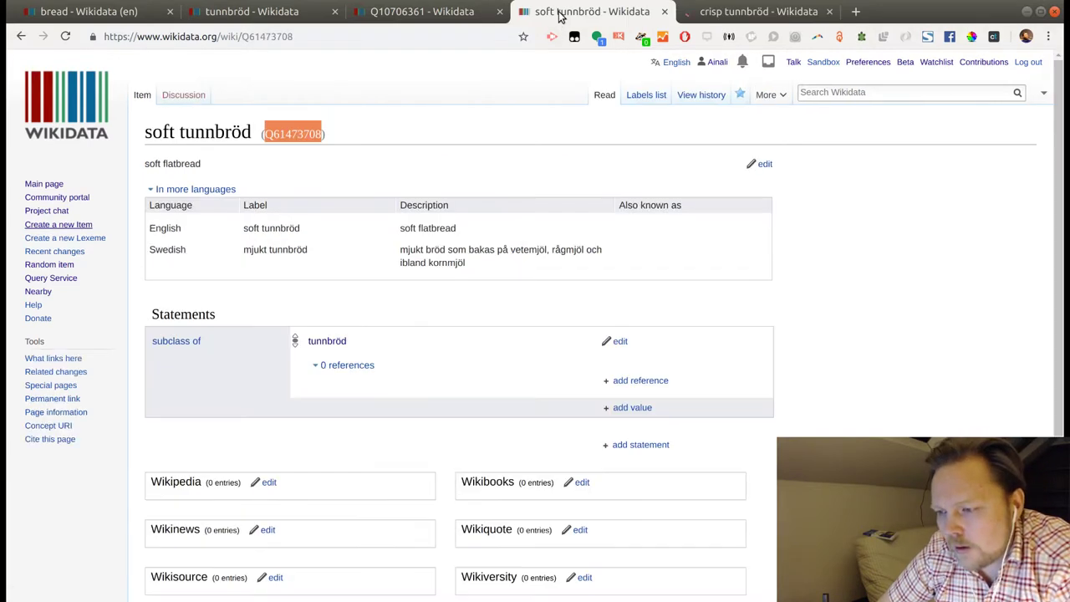
click(745, 12)
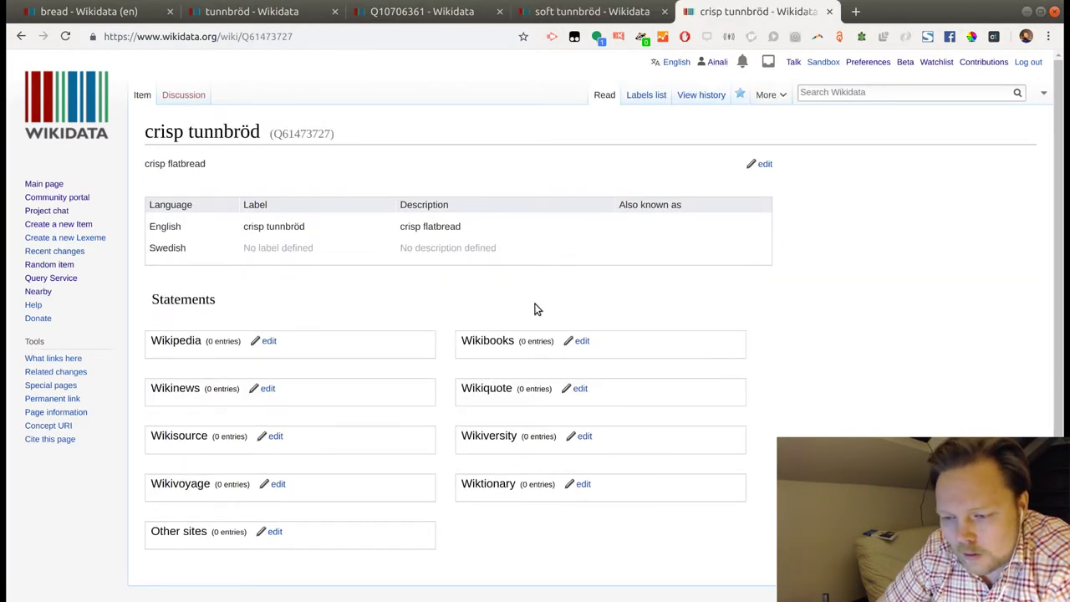
click(763, 164)
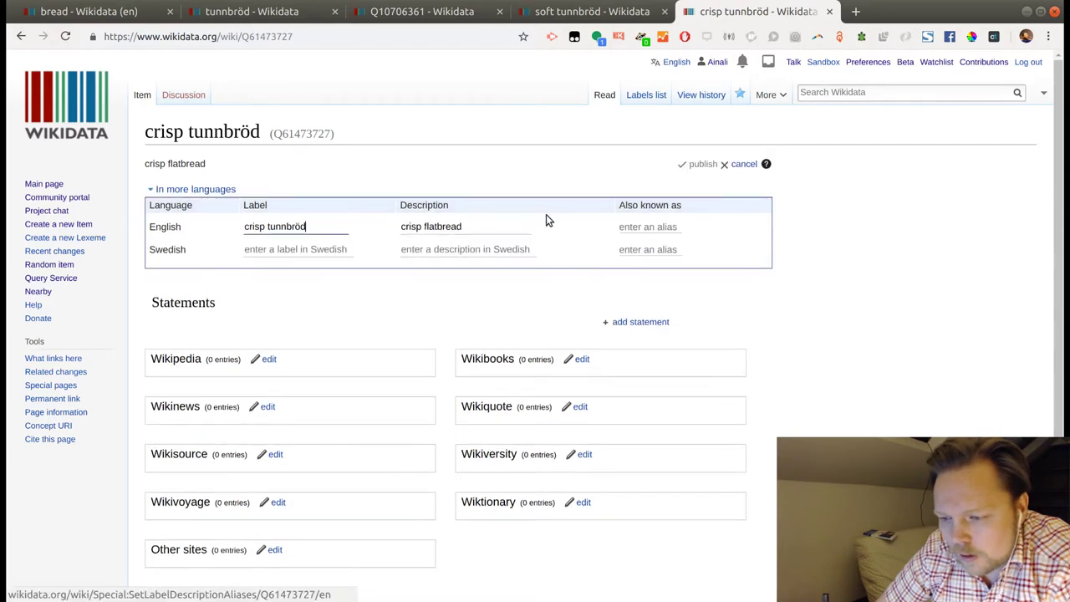
click(293, 245)
text(hårt )
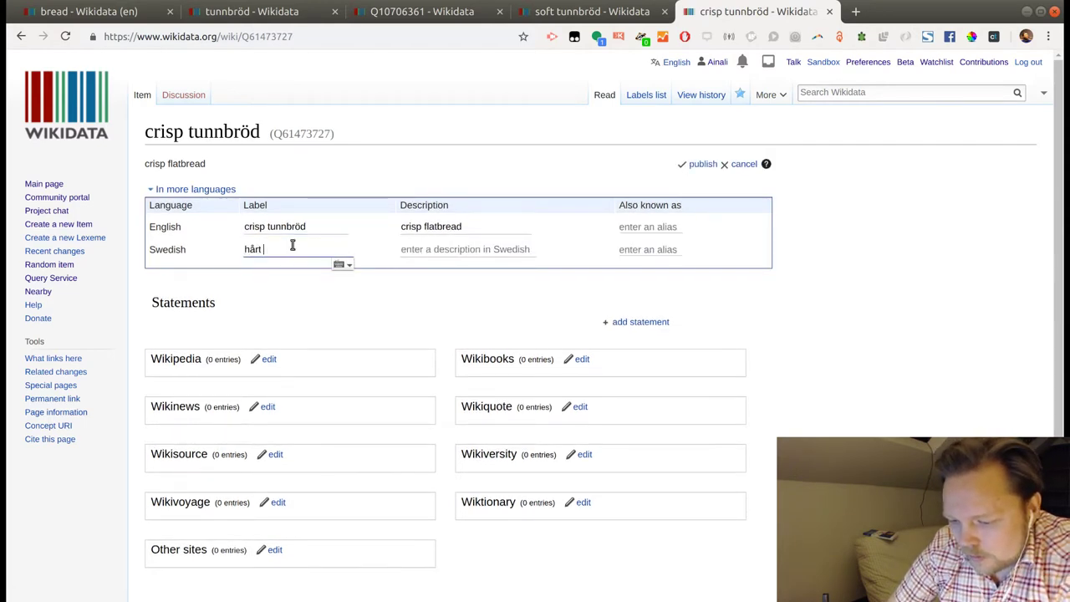
text(tunnb)
text(r)
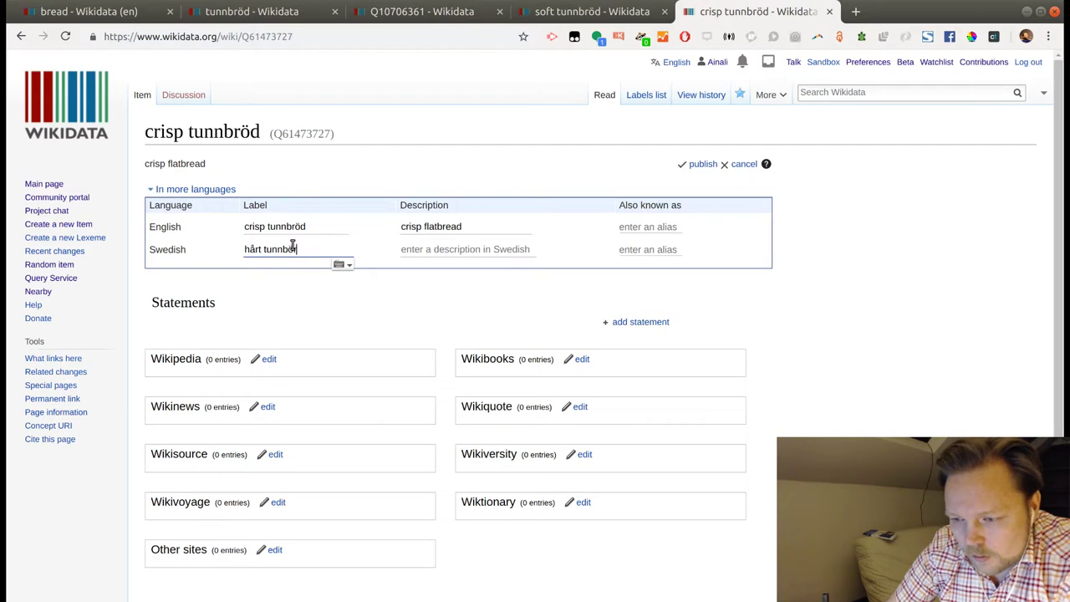
text(öd)
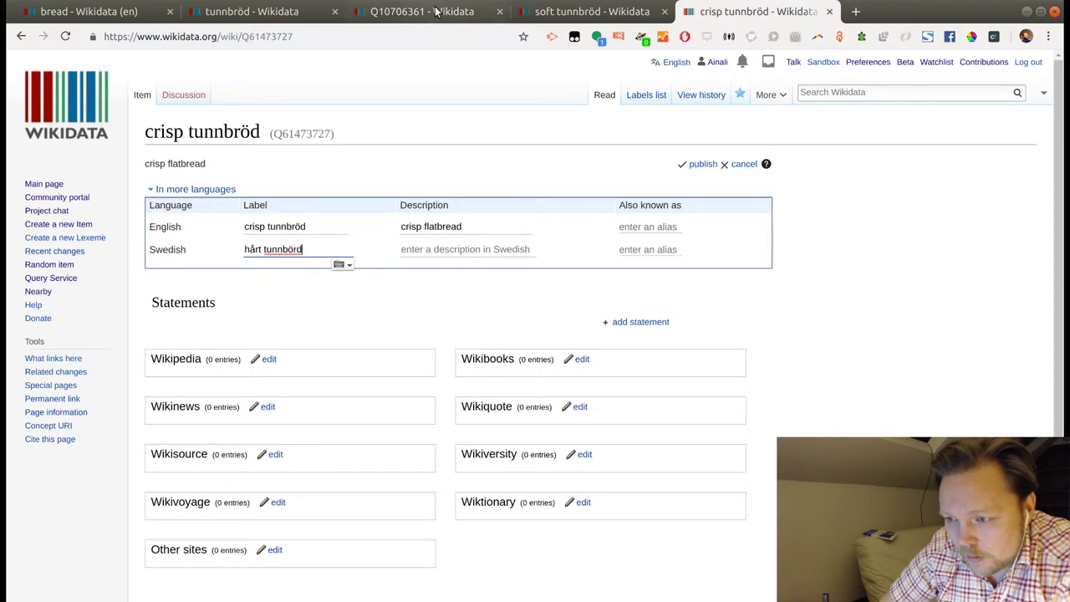
Enter "hårt bröd som bakas på vetemjöl, rågmjöl och ibland kornmjöl" as the Swedish description, copying everything after "mjukt" from the soft tunnbröd item.
click(520, 15)
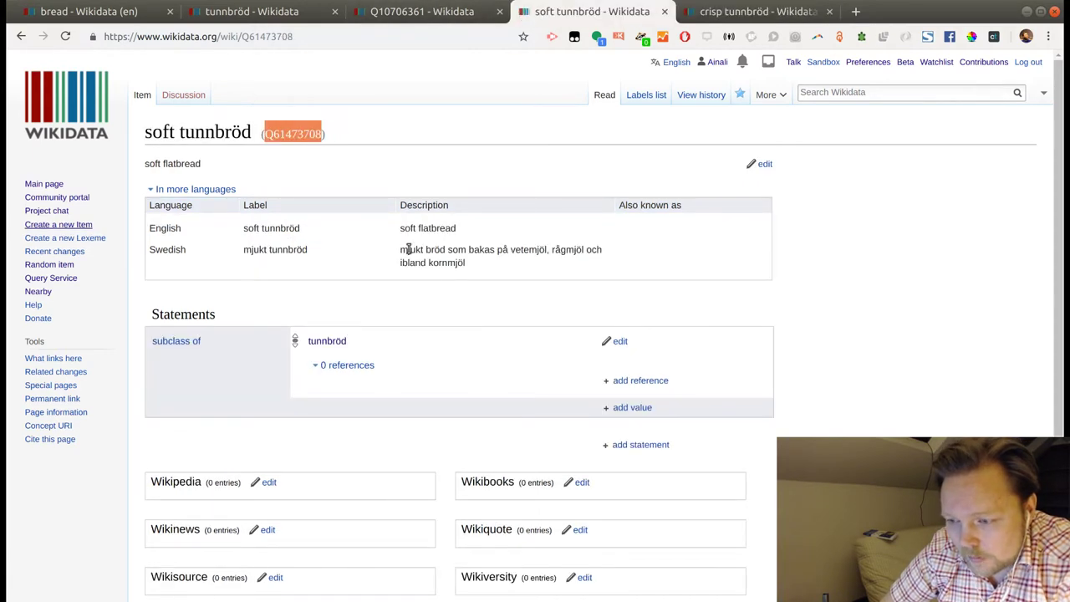
drag(425, 249, 489, 269)
key(ctrl+c)
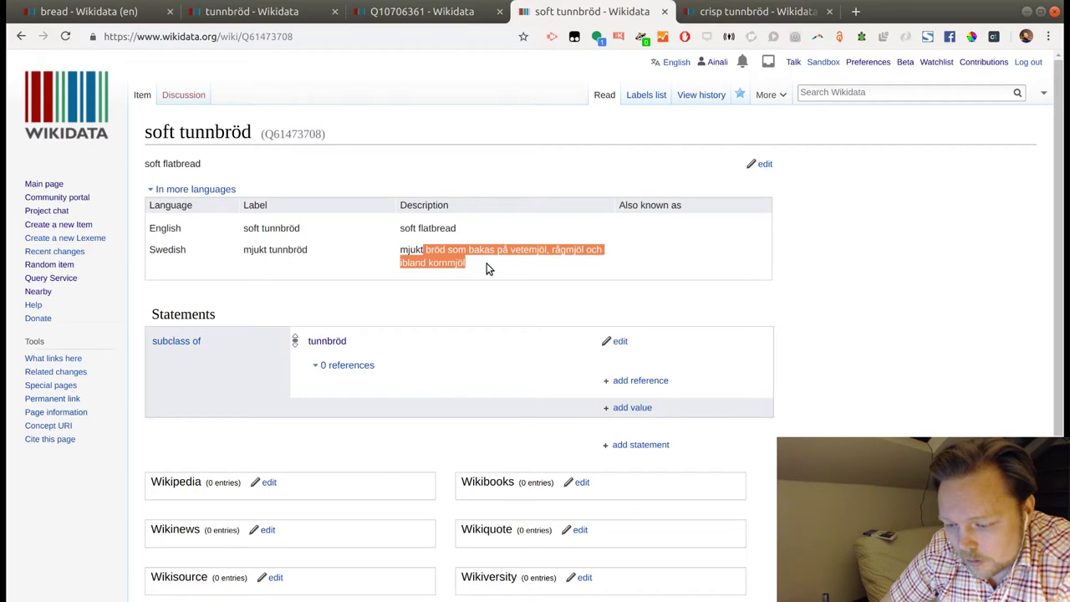
click(741, 11)
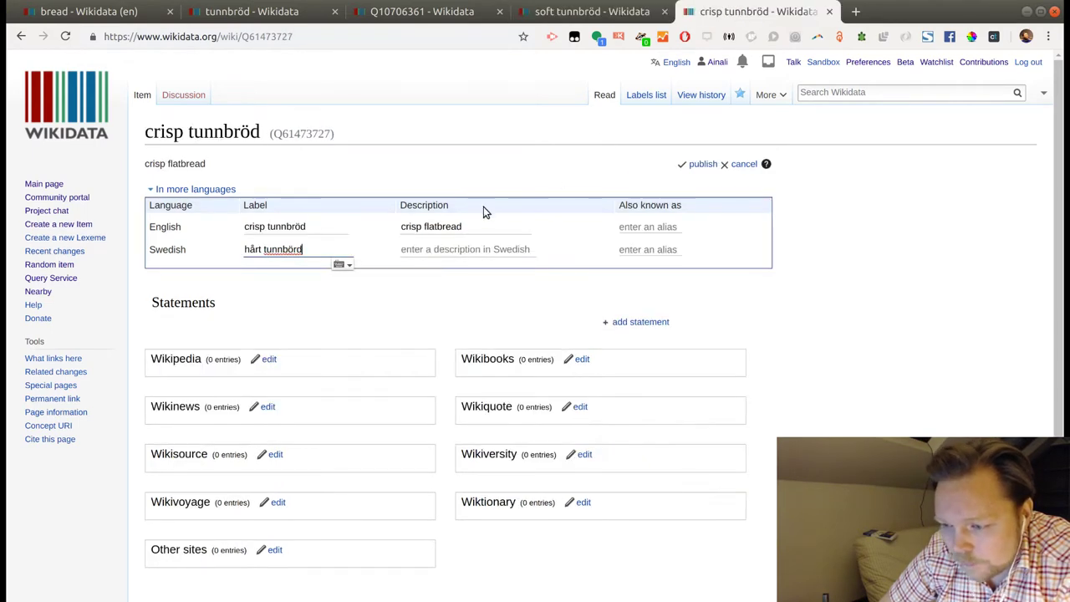
click(437, 250)
text(h)
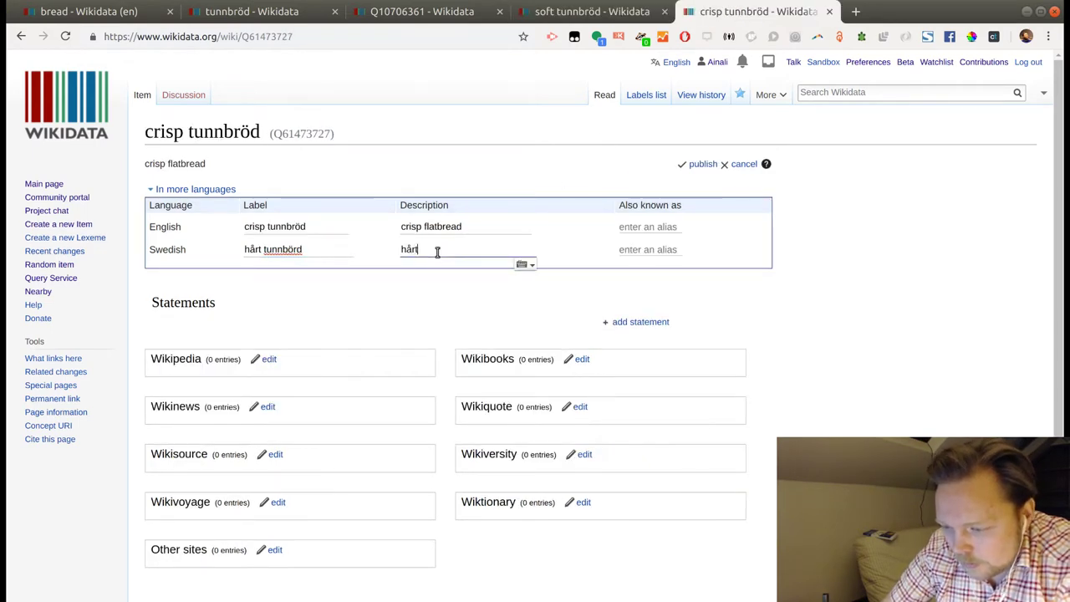
text(årt)
key(ctrl+v)
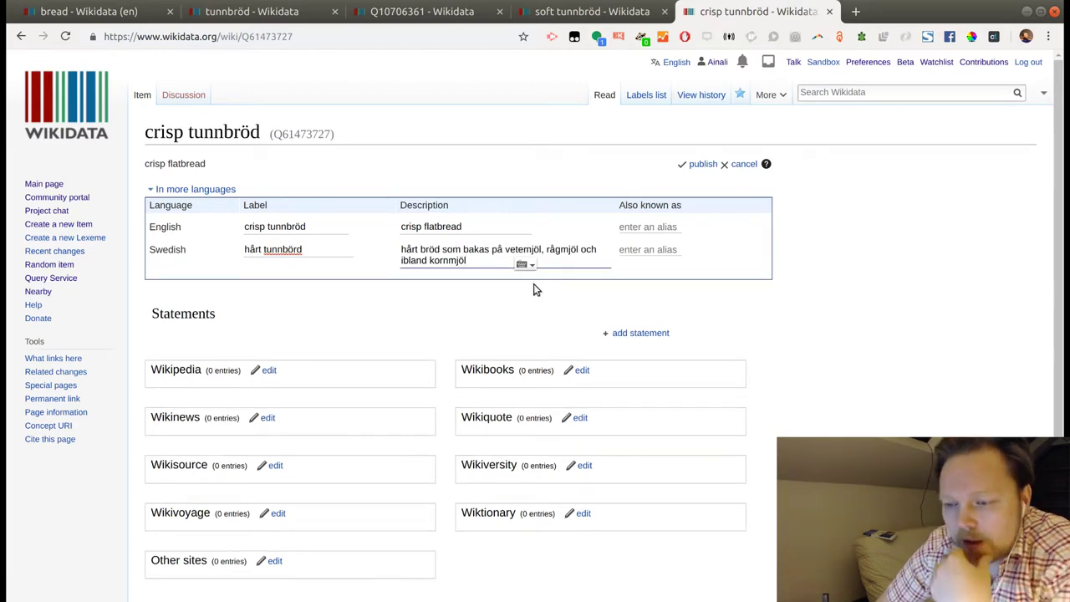
Correct the spelling of the Swedish label to "hårt tunnbröd" and publish the label and description changes.
click(297, 250)
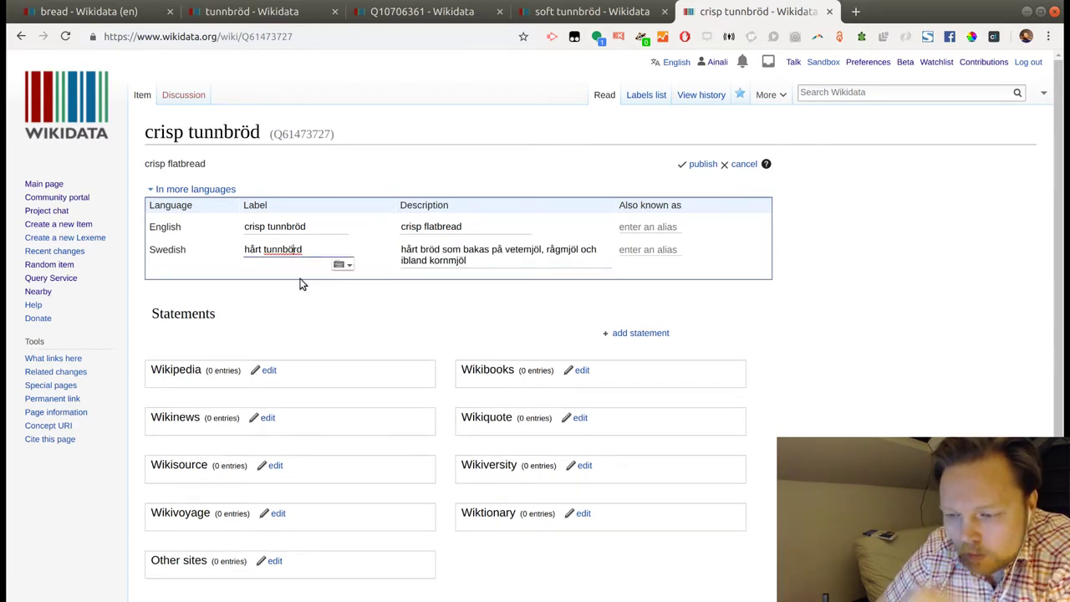
key(BackSpace)
key(BackSpace)
text(rö)
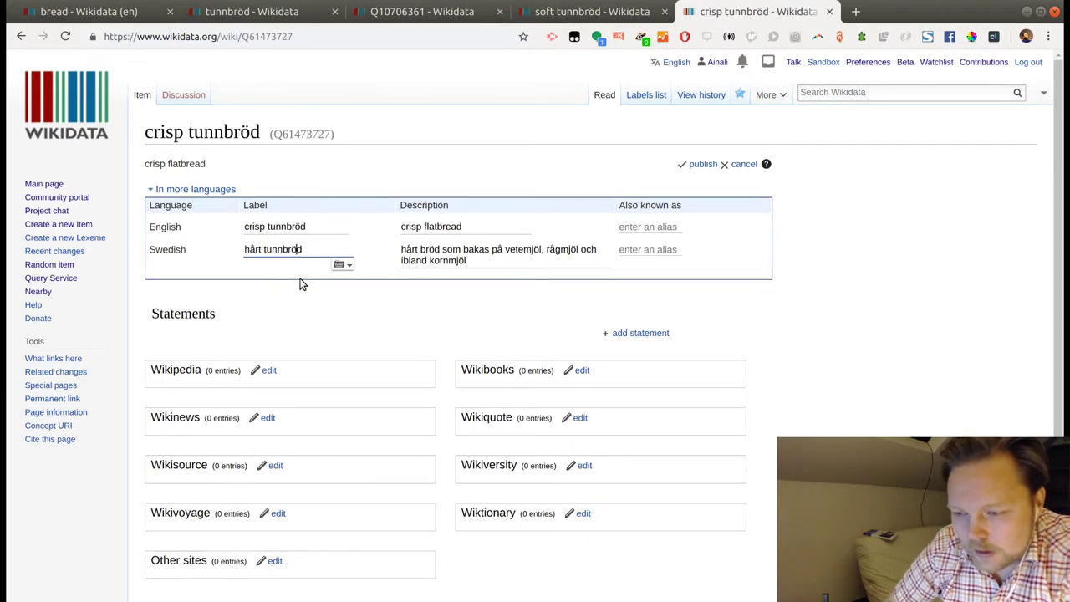
click(706, 165)
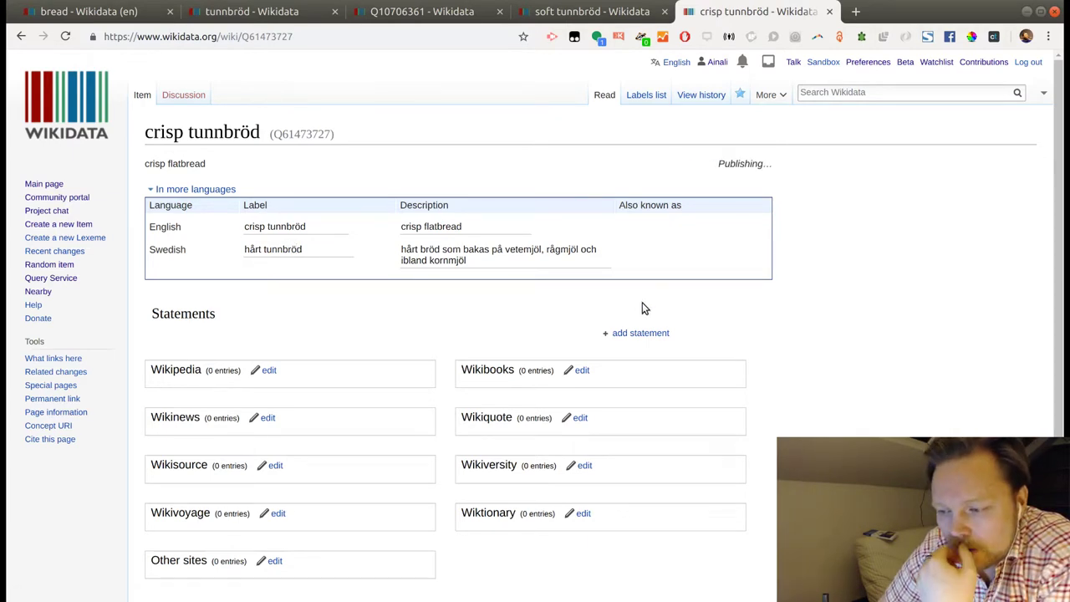
Add a subclass of statement to crisp tunnbröd with tunnbröd (Q255048) as value, using the identifier copied from its page, and publish it.
click(628, 333)
click(231, 20)
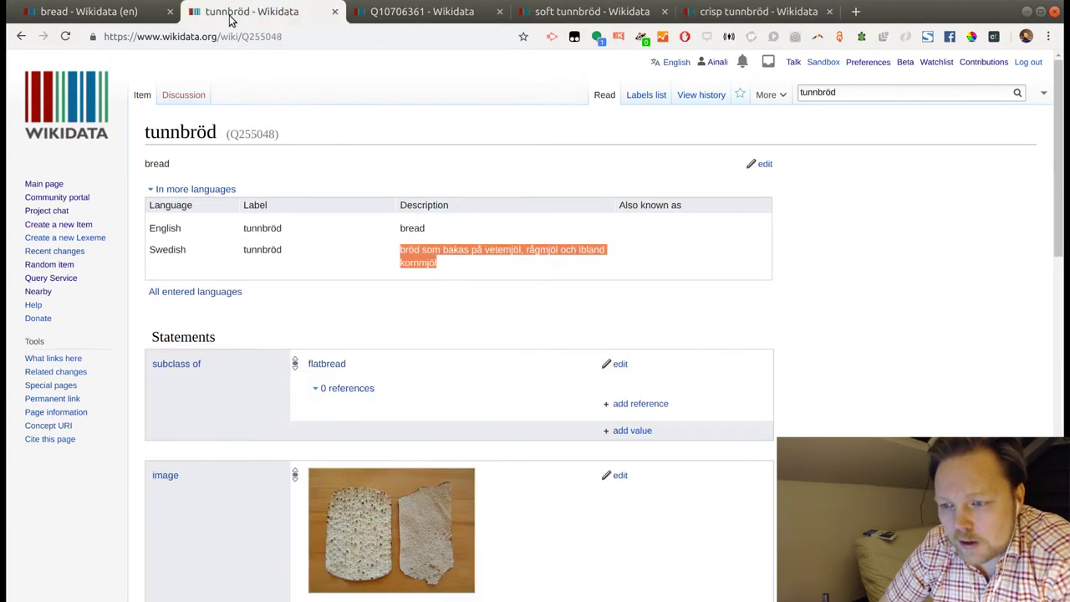
double_click(265, 37)
key(ctrl+c)
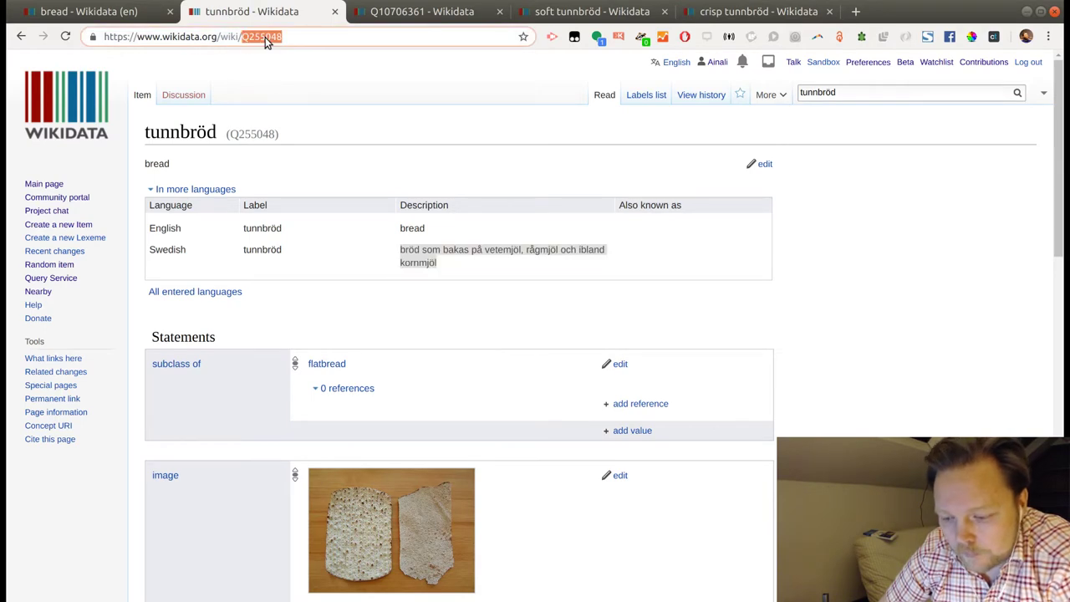
click(727, 12)
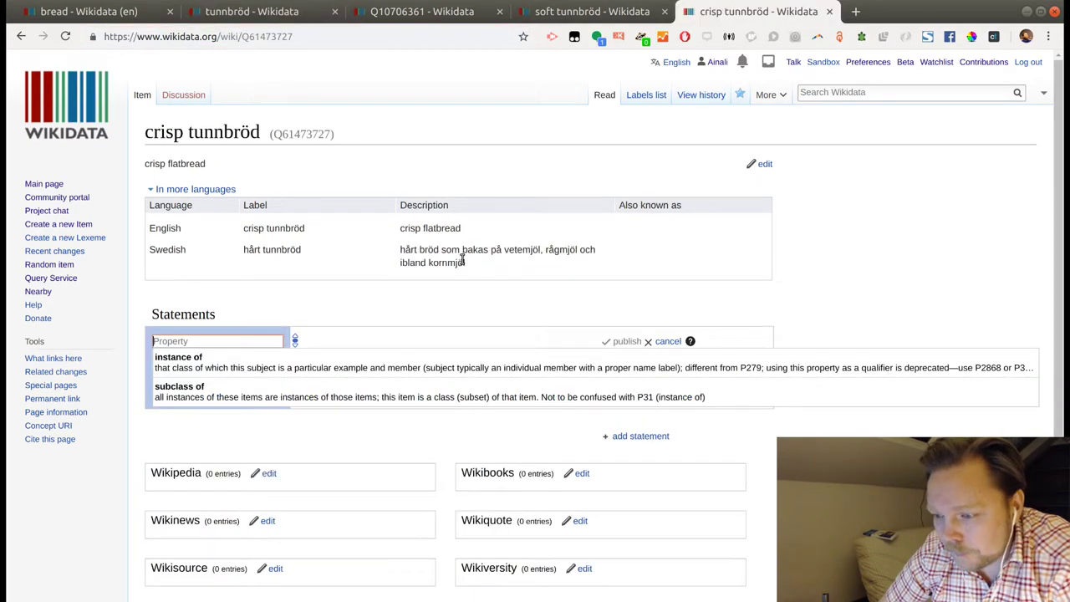
click(183, 389)
key(ctrl+v)
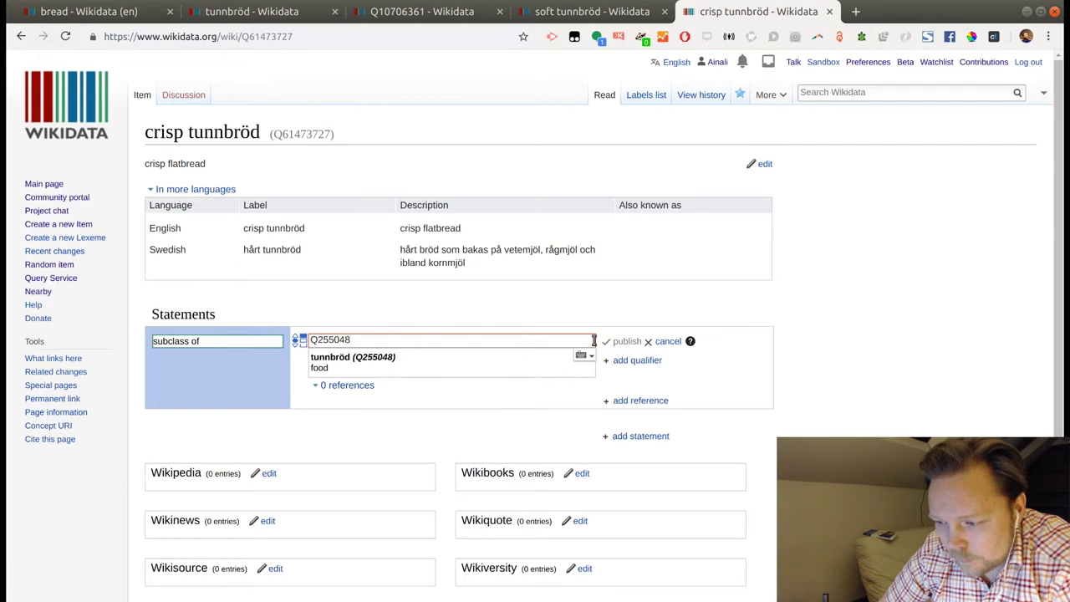
click(422, 358)
click(627, 342)
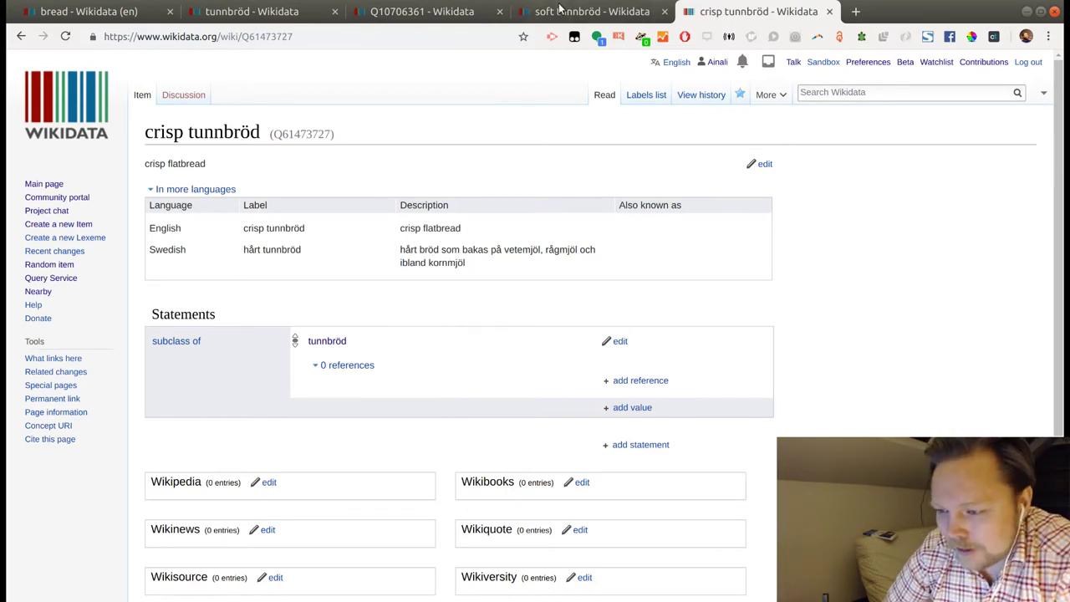
Close the crisp tunnbröd and soft tunnbröd pages, check the tunnbrödsrulle item's statements, and close that page too.
click(408, 12)
click(700, 11)
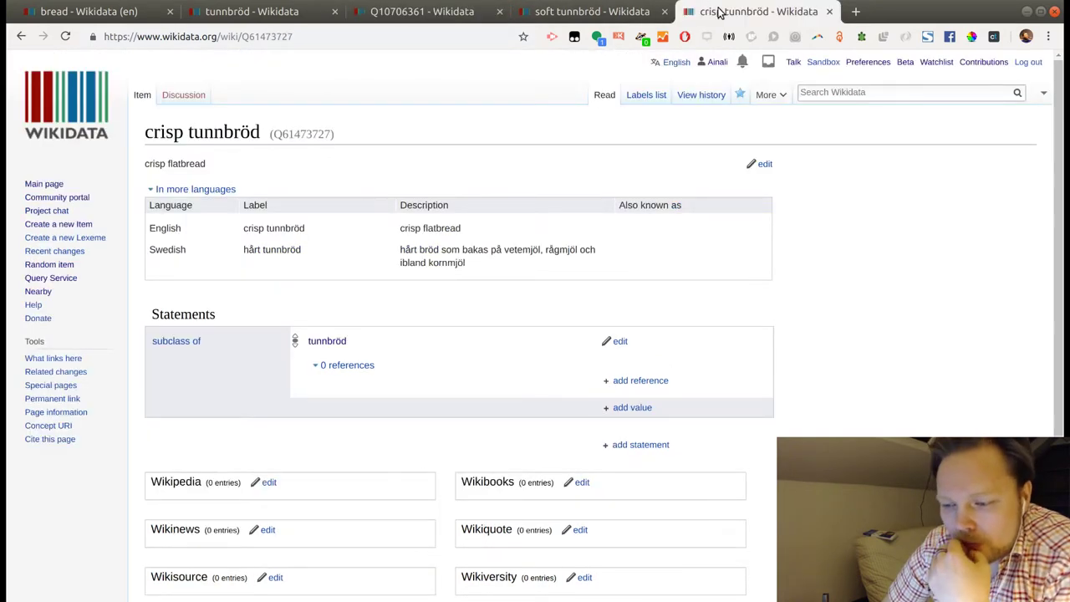
middle_click(719, 11)
middle_click(616, 15)
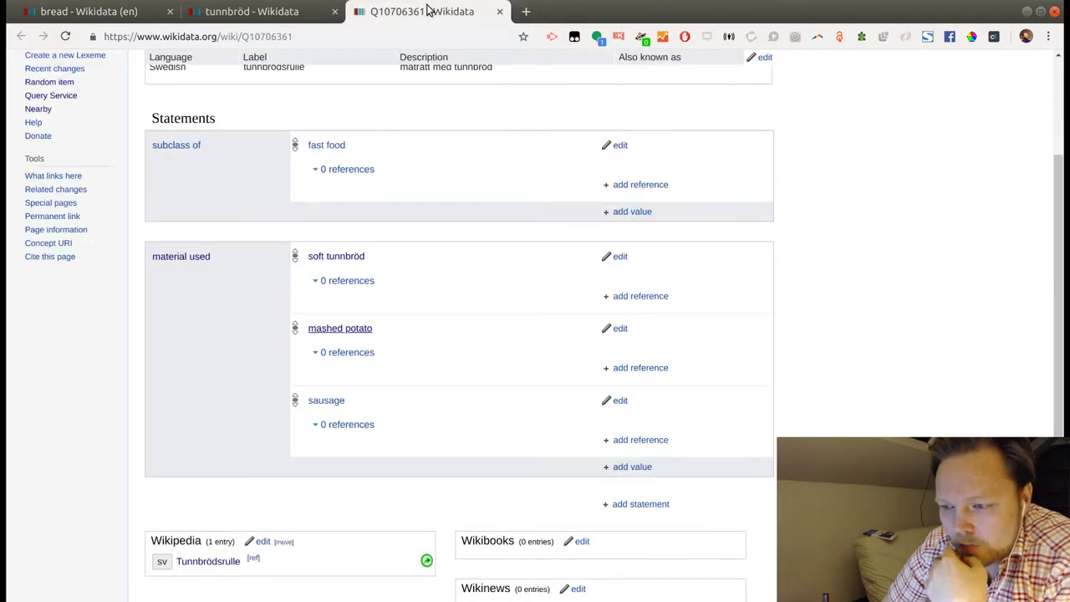
scroll(435, 285, up, 3)
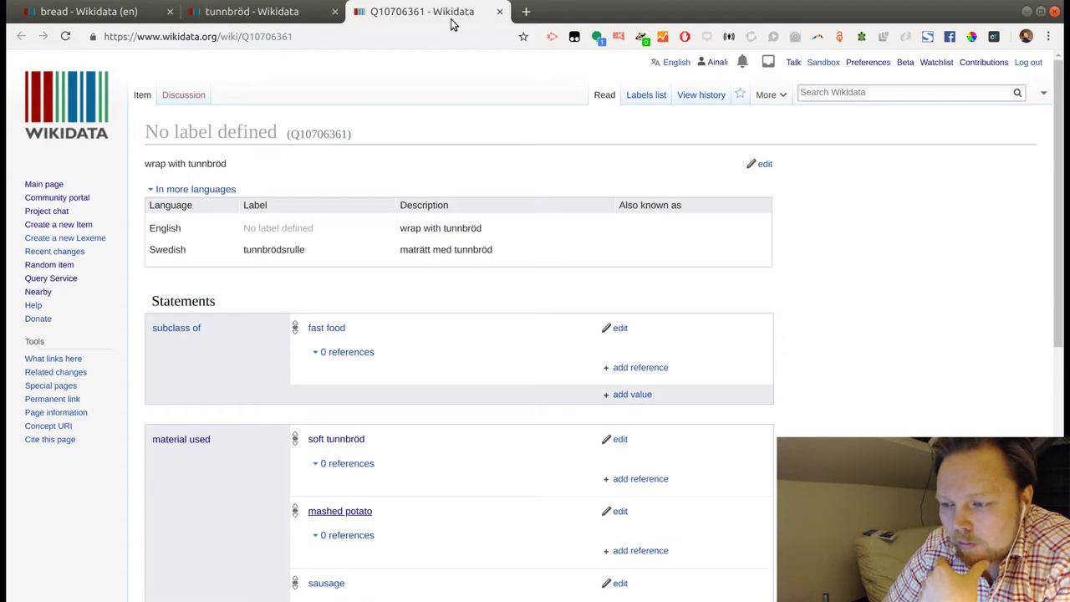
click(502, 12)
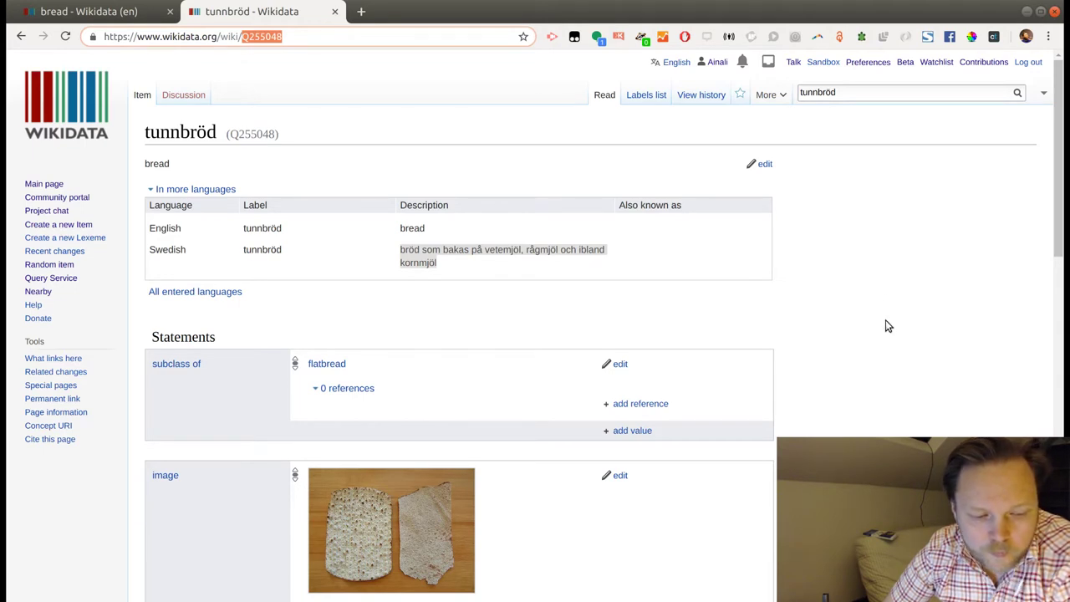
Search Wikidata for "tuttul" and open the Tuttul item that has no description.
click(846, 98)
double_click(846, 98)
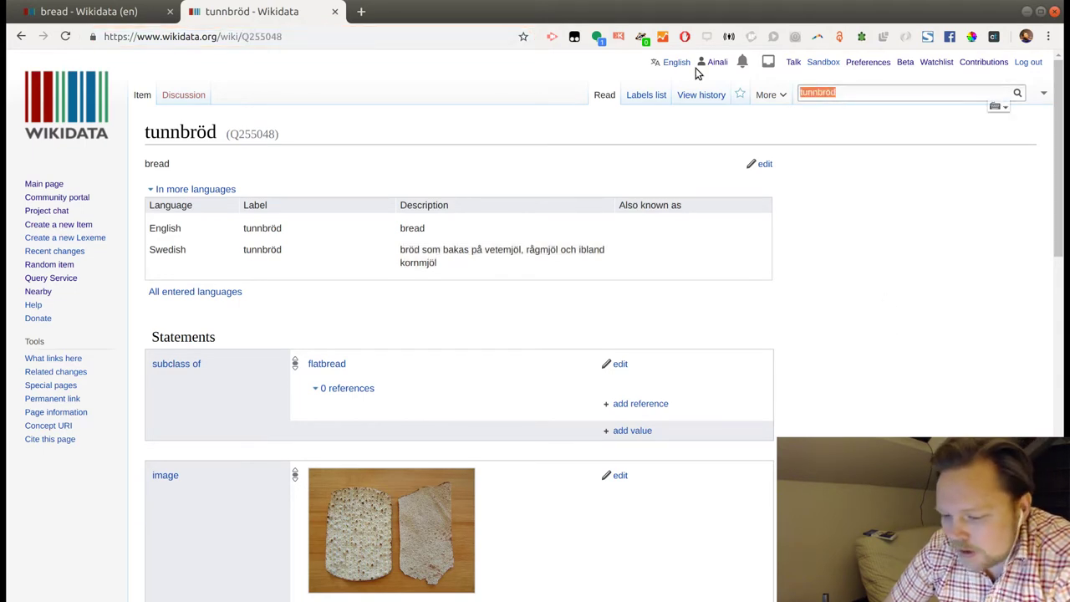
text(tutt)
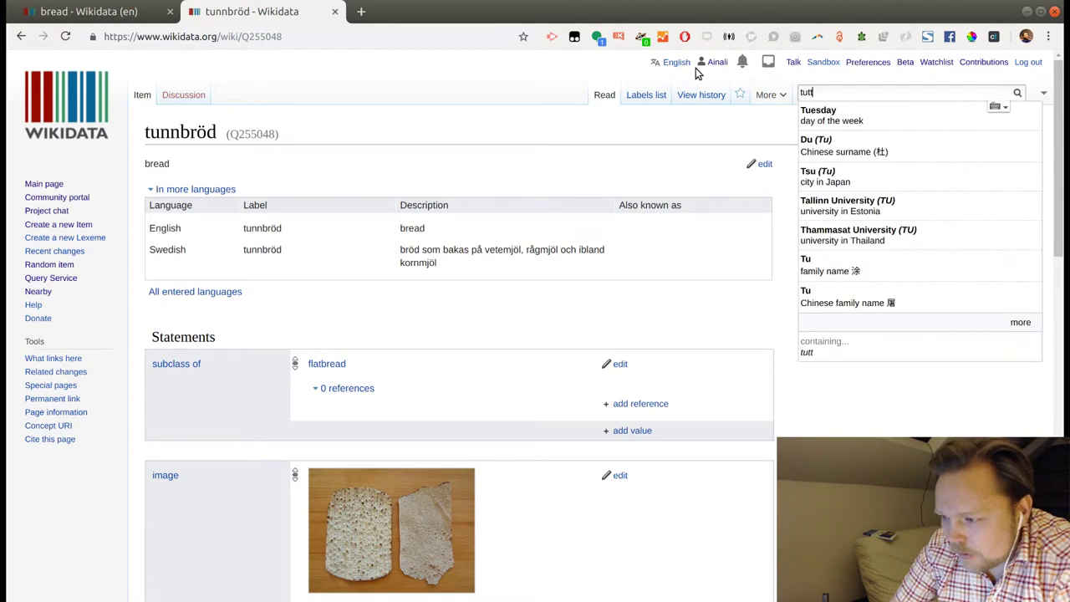
text(ul)
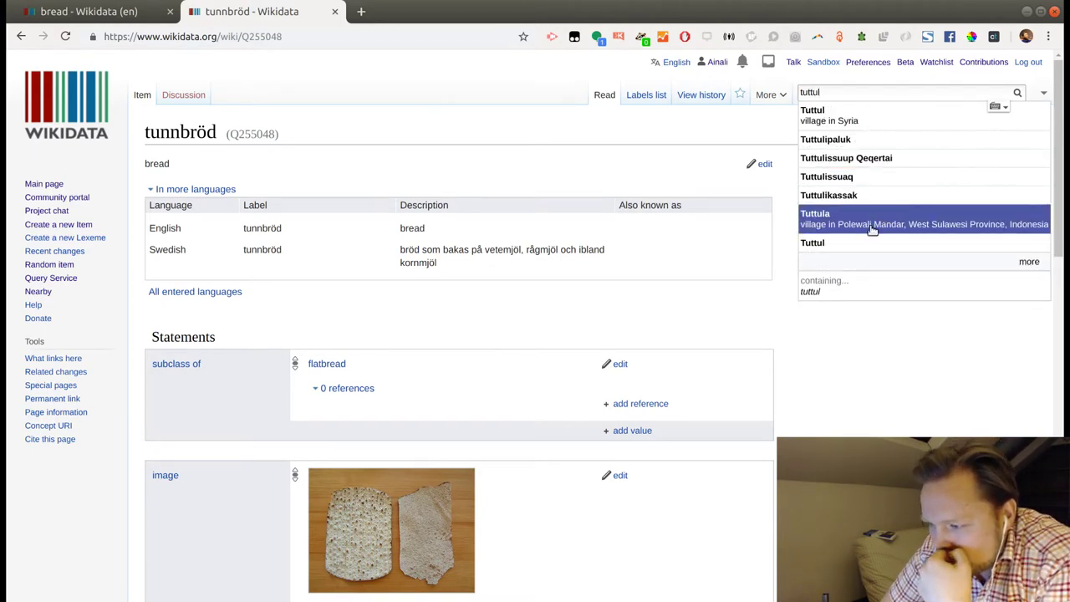
click(840, 244)
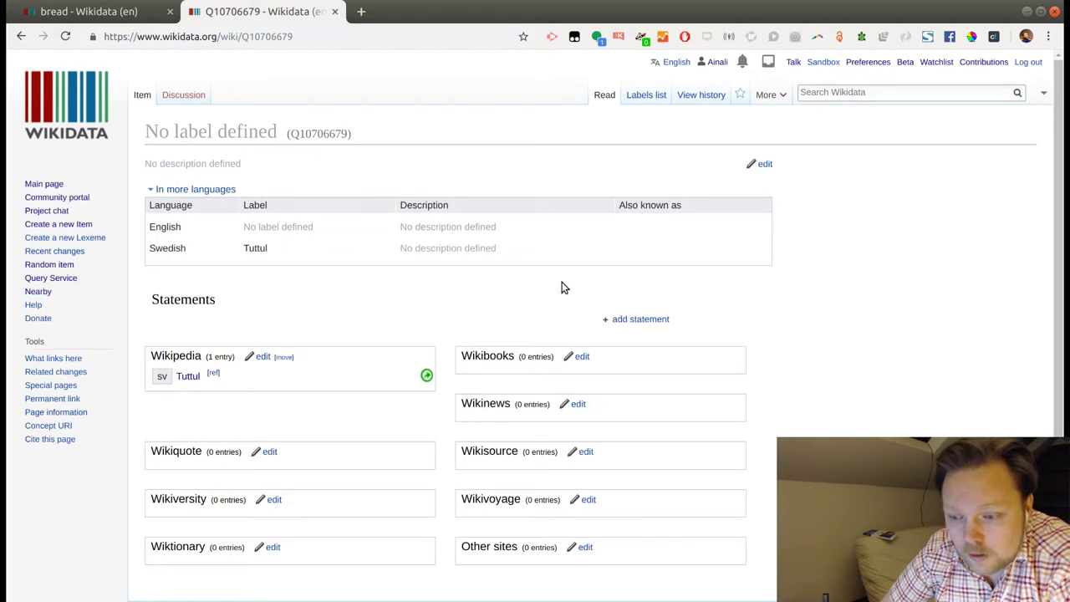
Add a subclass of statement to the Tuttul item with dish as its value and publish it.
click(649, 320)
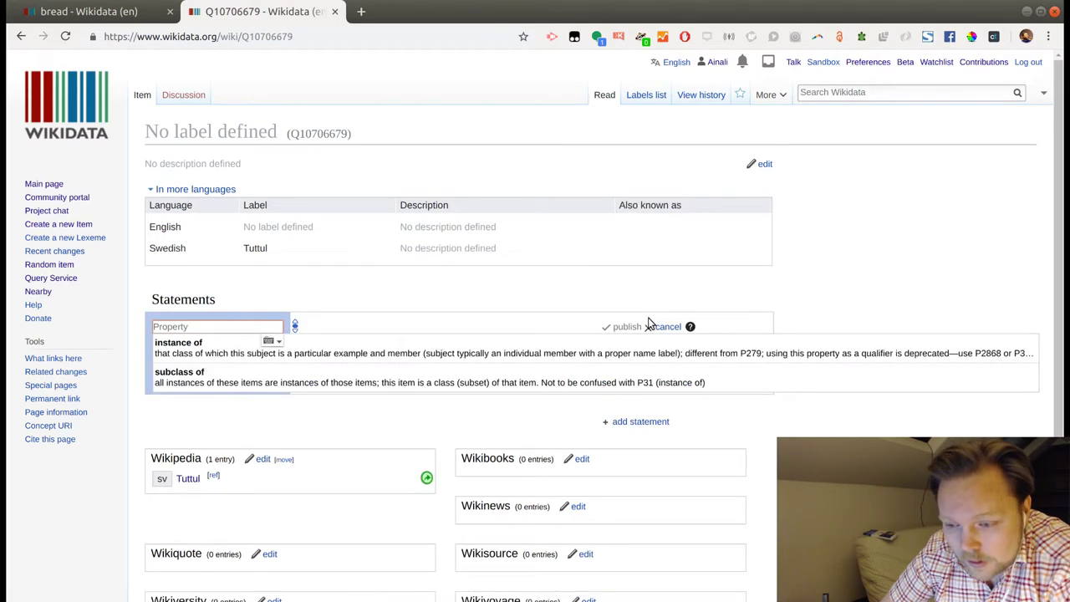
click(403, 382)
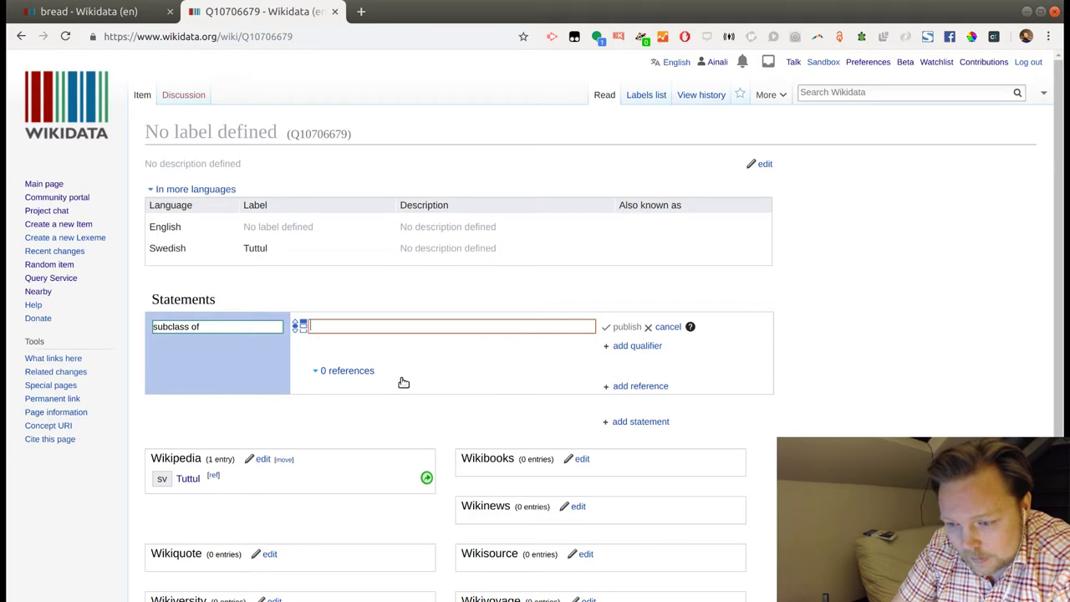
text(dish)
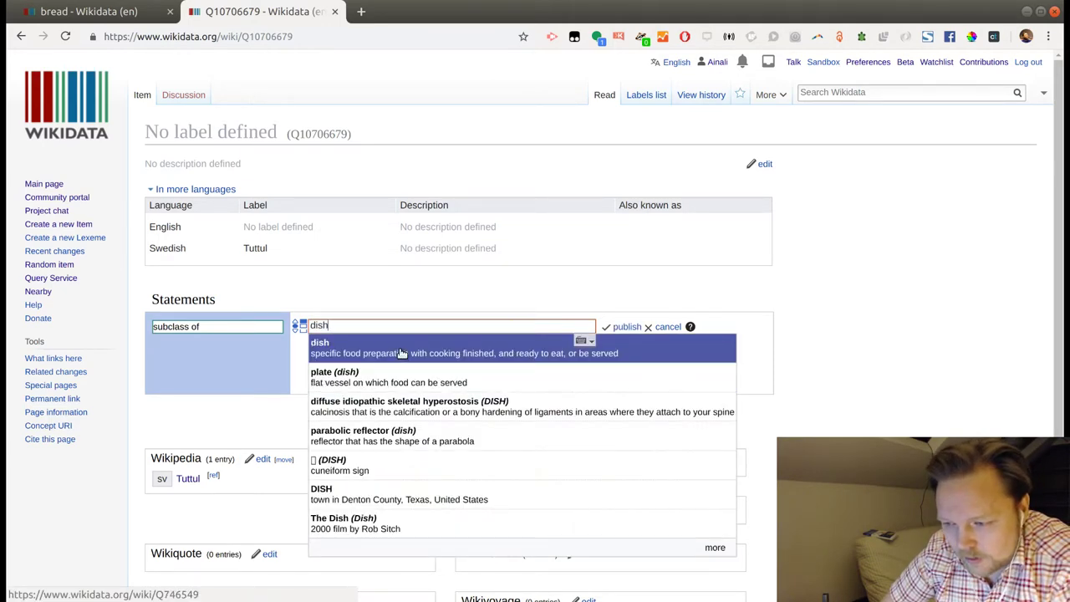
click(401, 352)
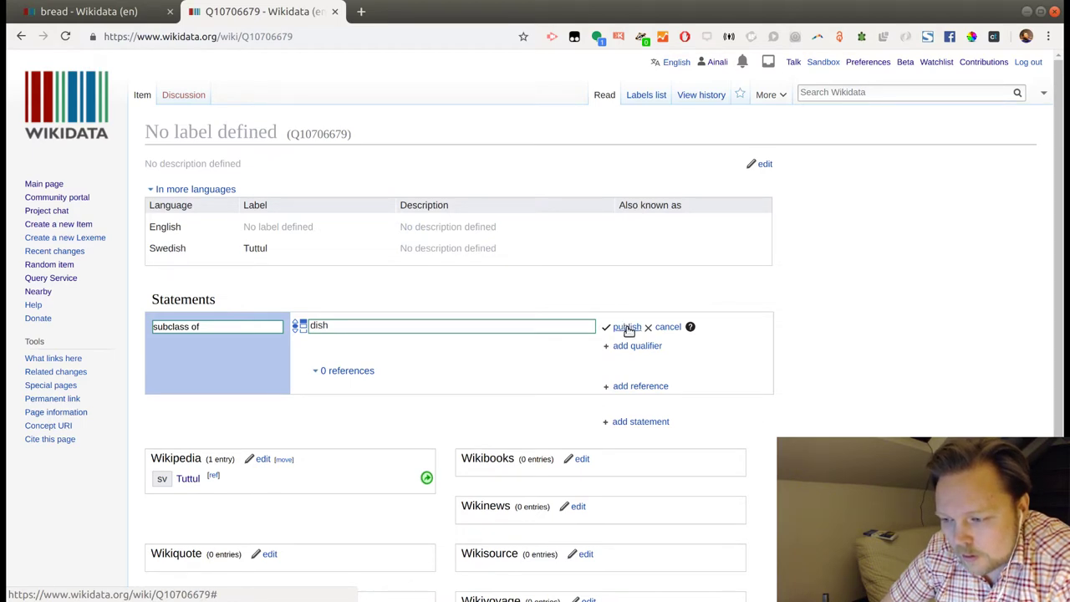
click(627, 328)
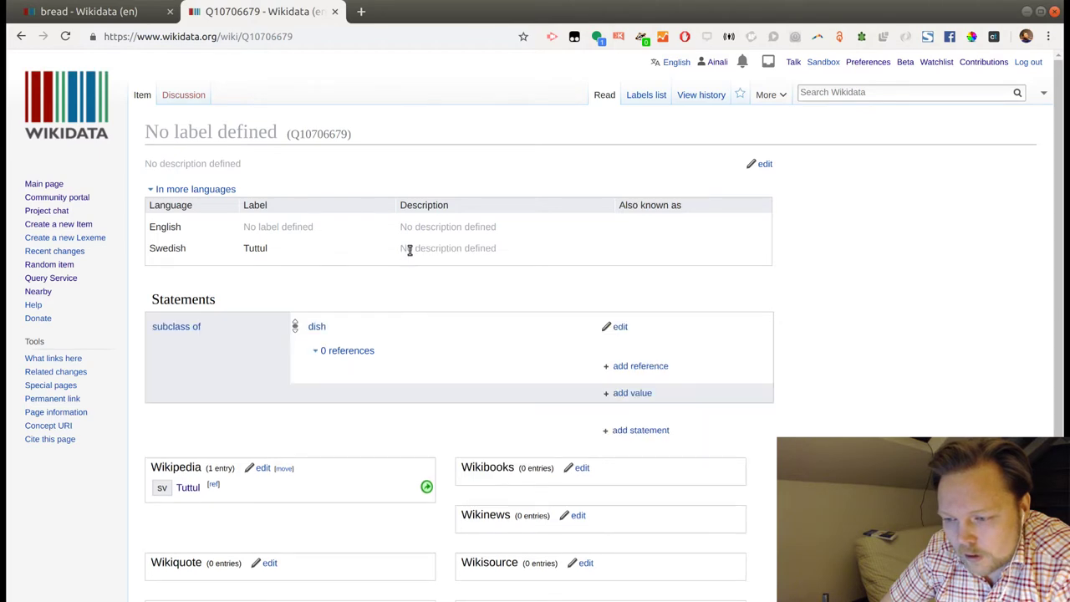
Start editing the labels and copy the Swedish label "Tuttul" into the English label.
click(762, 164)
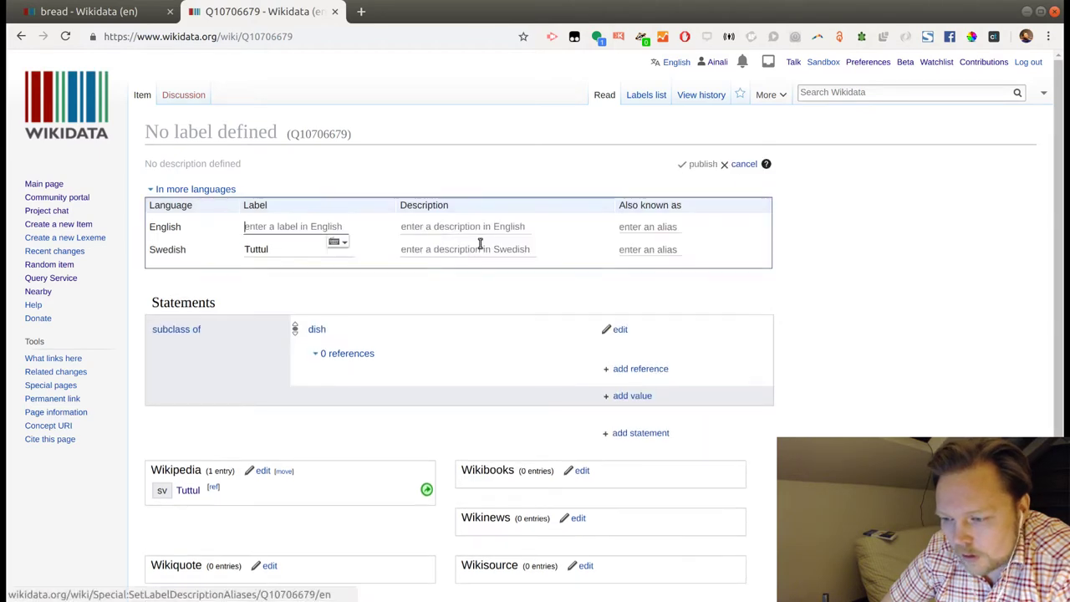
double_click(245, 244)
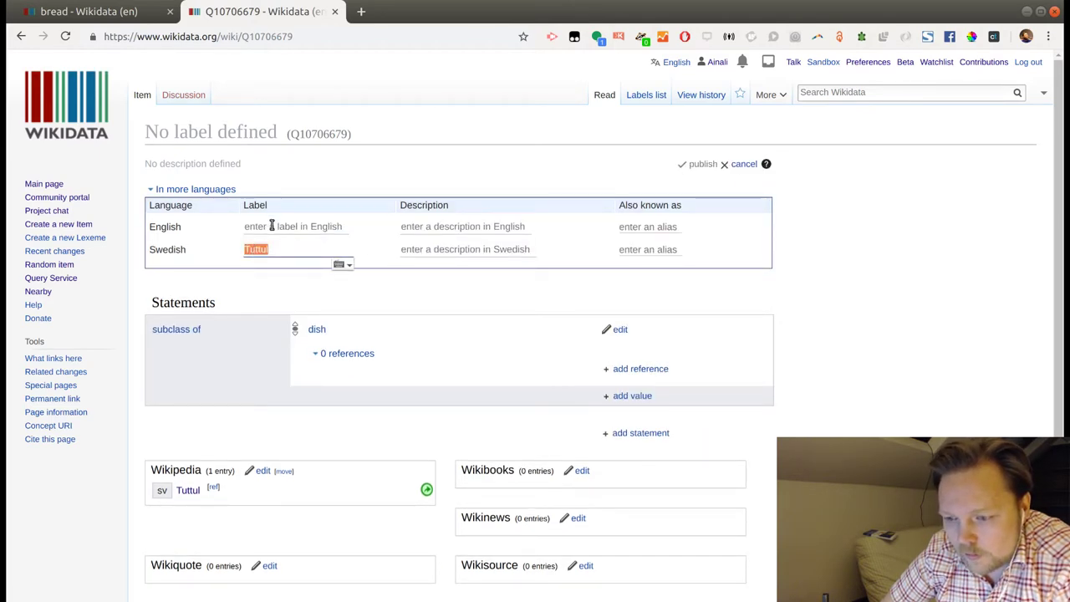
key(ctrl+c)
click(272, 226)
key(ctrl+v)
Enter "maträtt med tunnbröd" as the Swedish description of Tuttul.
click(490, 251)
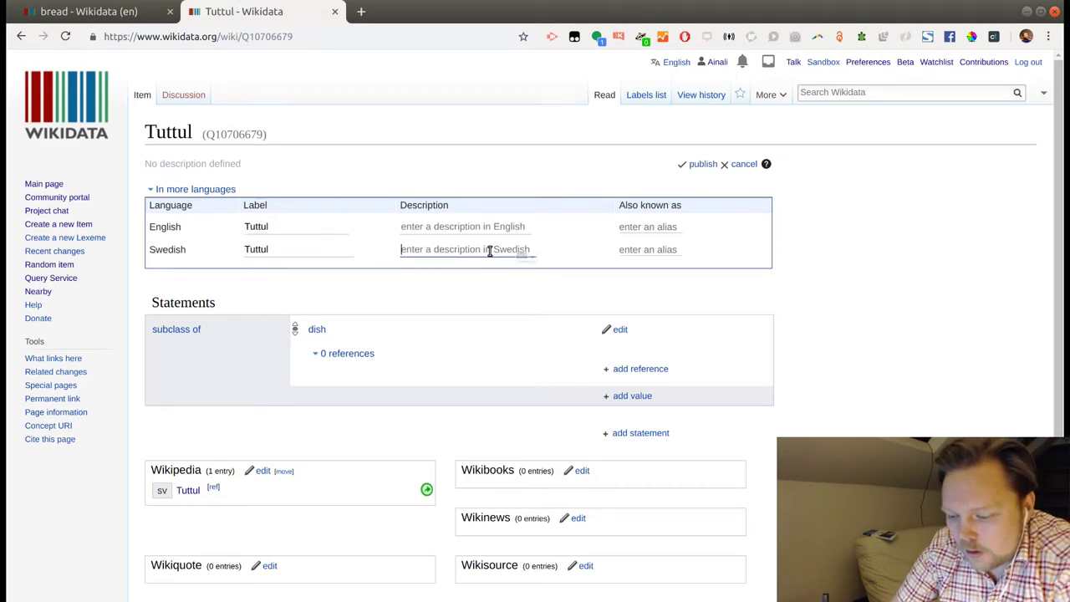
text(maträtt p)
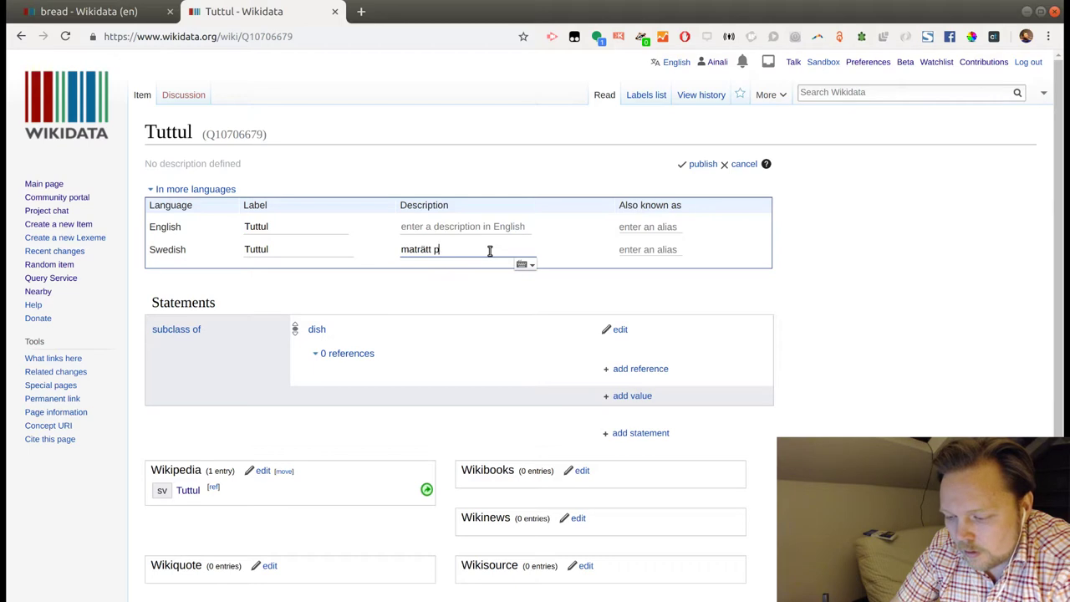
text(å tu)
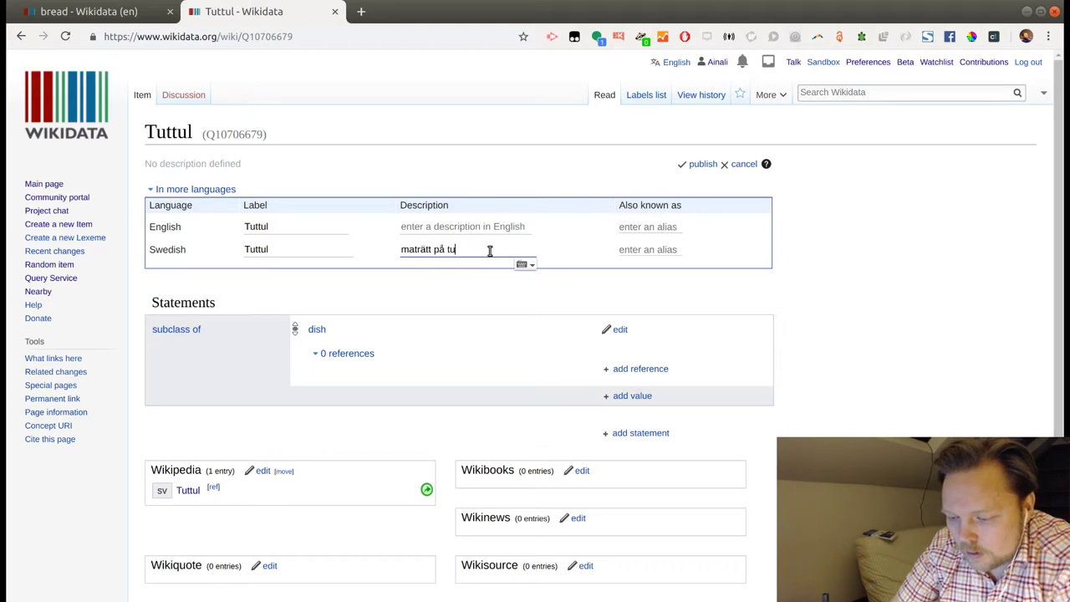
key(BackSpace)
key(BackSpace)
key(BackSpace)
key(BackSpace)
key(BackSpace)
text(med )
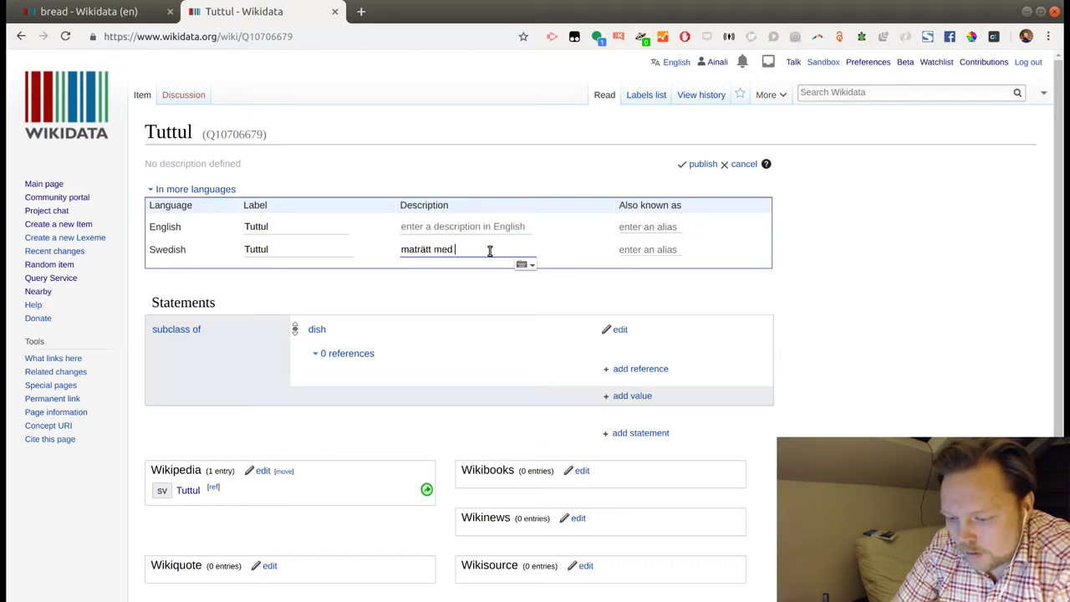
text(tunnbröd)
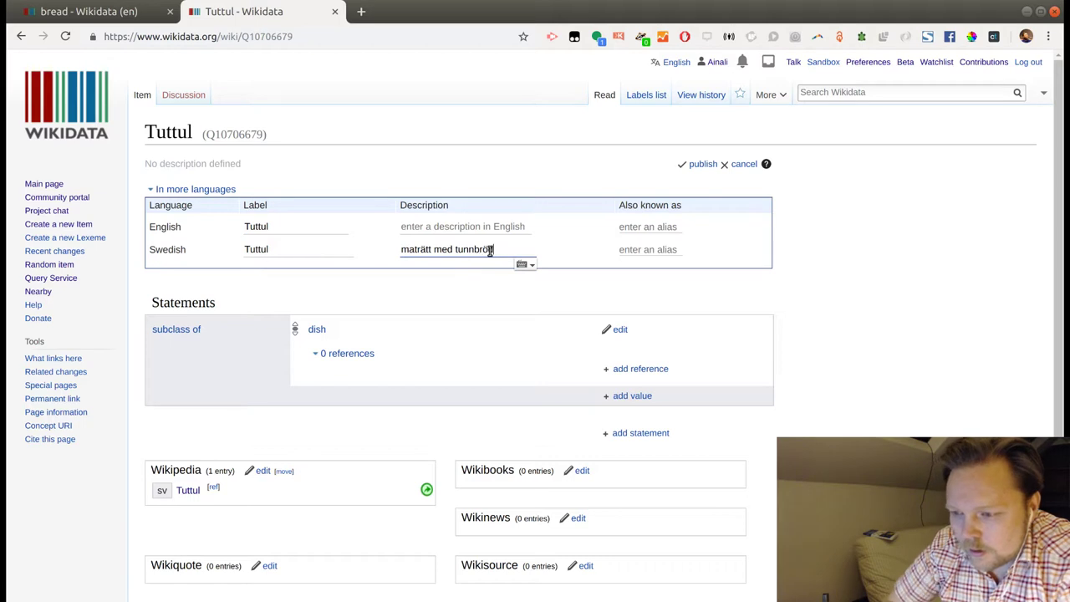
Enter "dish on flatbread" as the English description of Tuttul and publish the label and description changes.
click(469, 223)
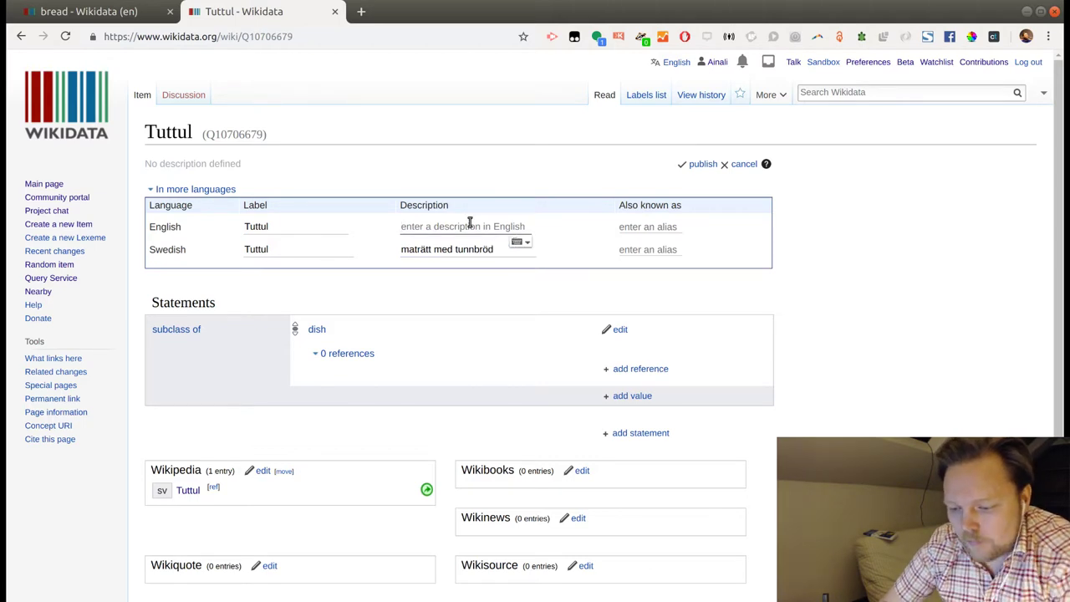
text(dish on a )
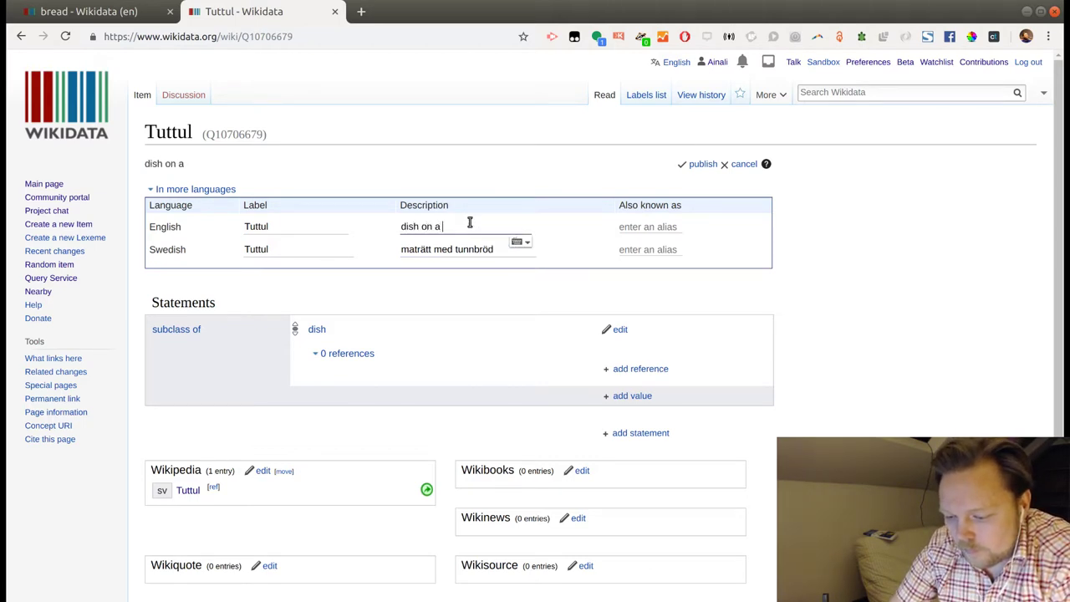
text(flatbrea)
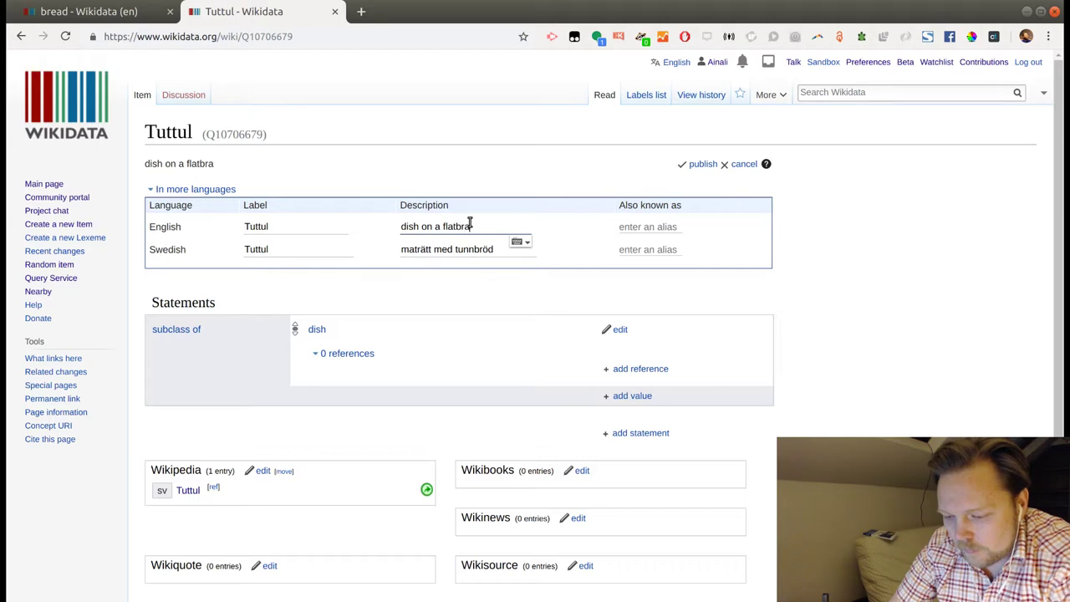
text(d)
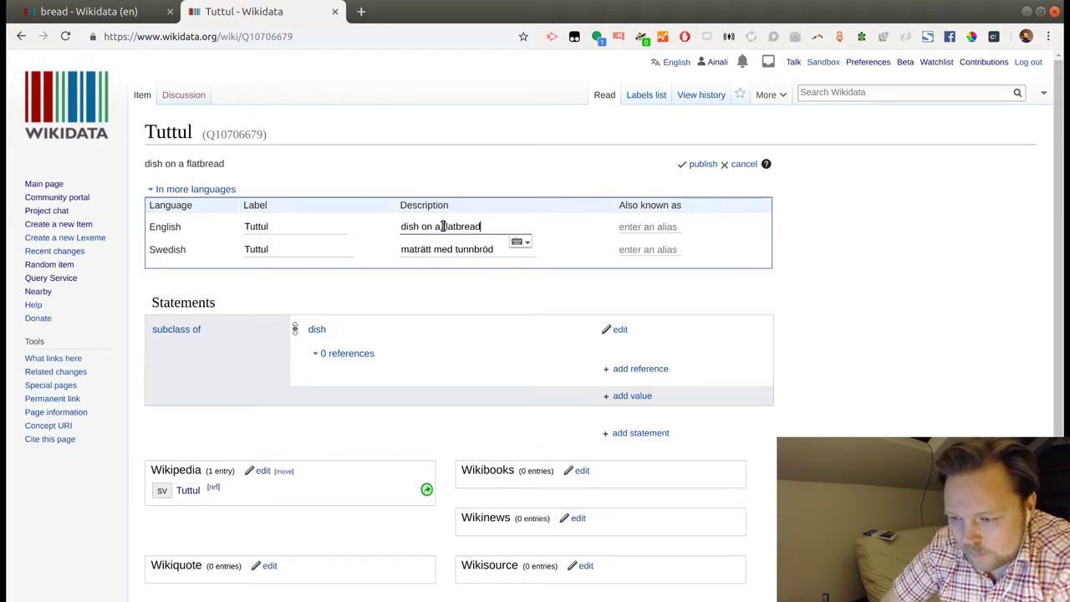
click(441, 227)
key(BackSpace)
key(BackSpace)
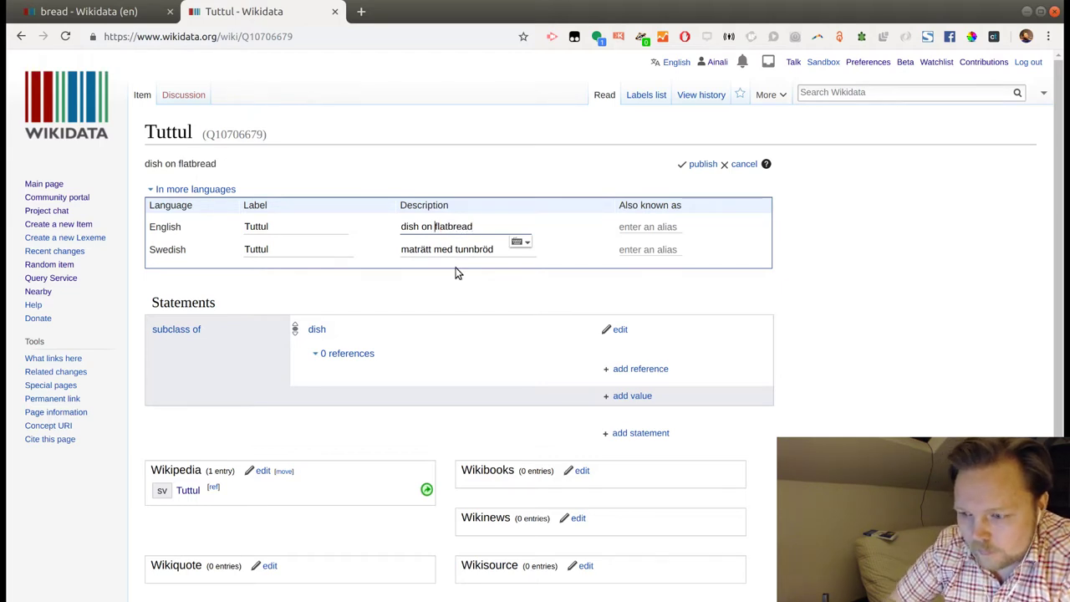
click(697, 165)
Add a material used statement to Tuttul with soft tunnbröd as its value and publish it.
scroll(609, 432, down, 3)
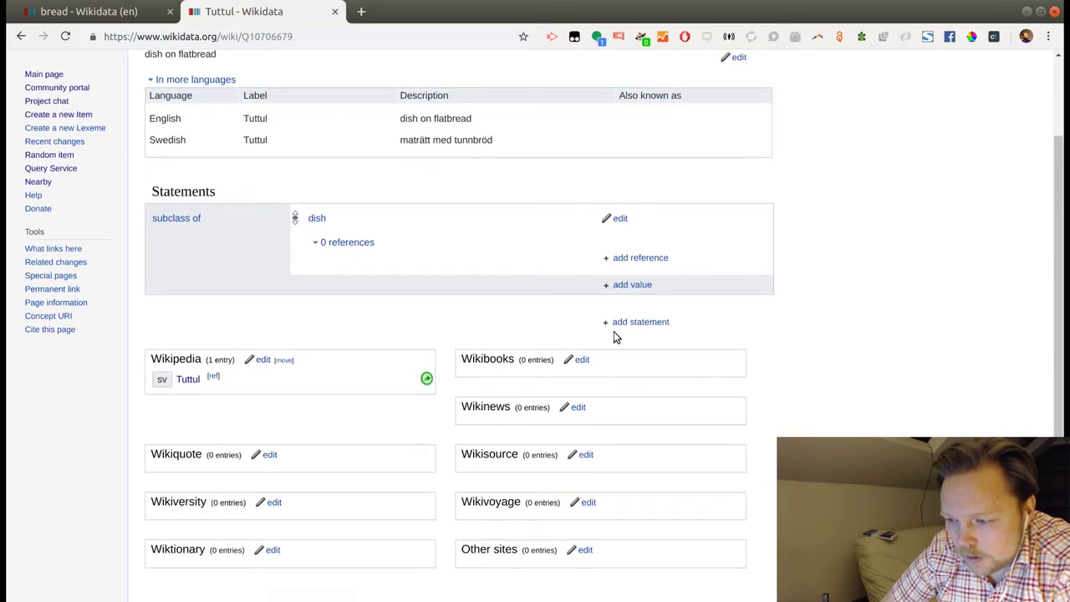
click(640, 322)
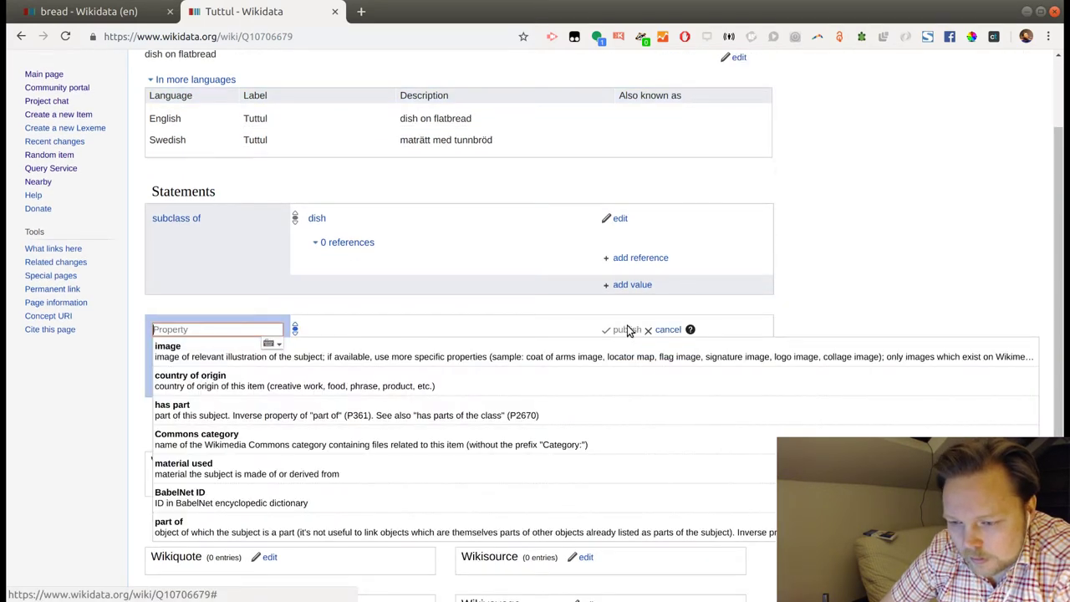
click(418, 469)
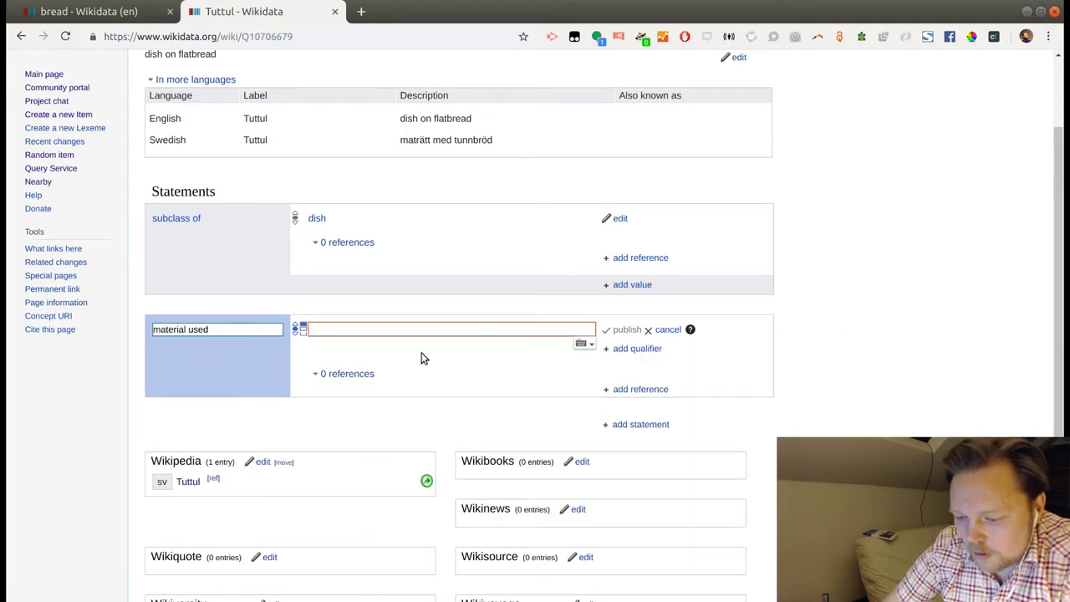
text(soft t)
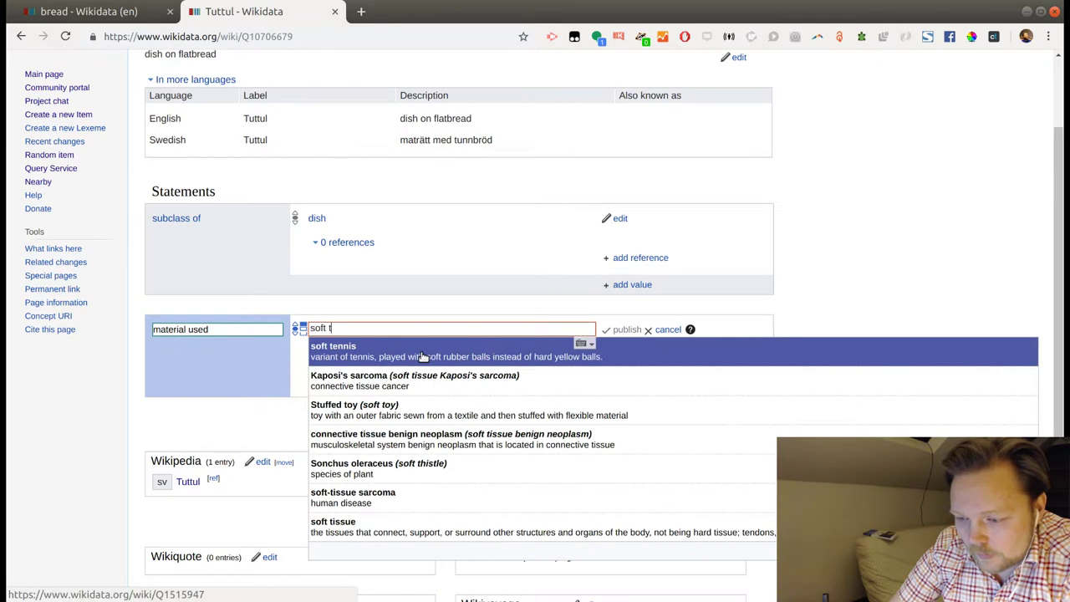
text(un)
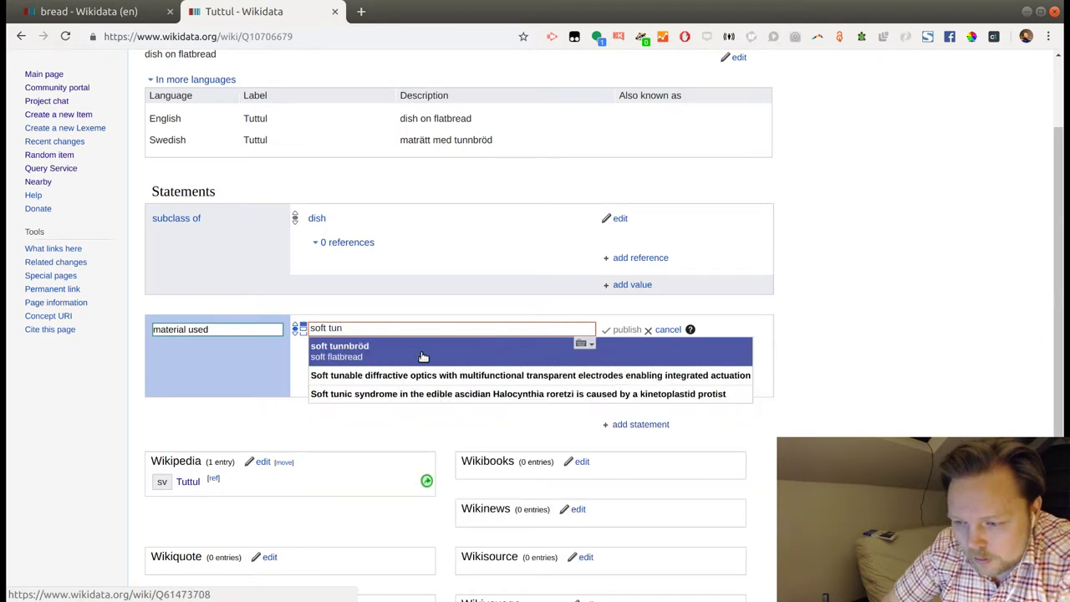
click(412, 351)
click(623, 330)
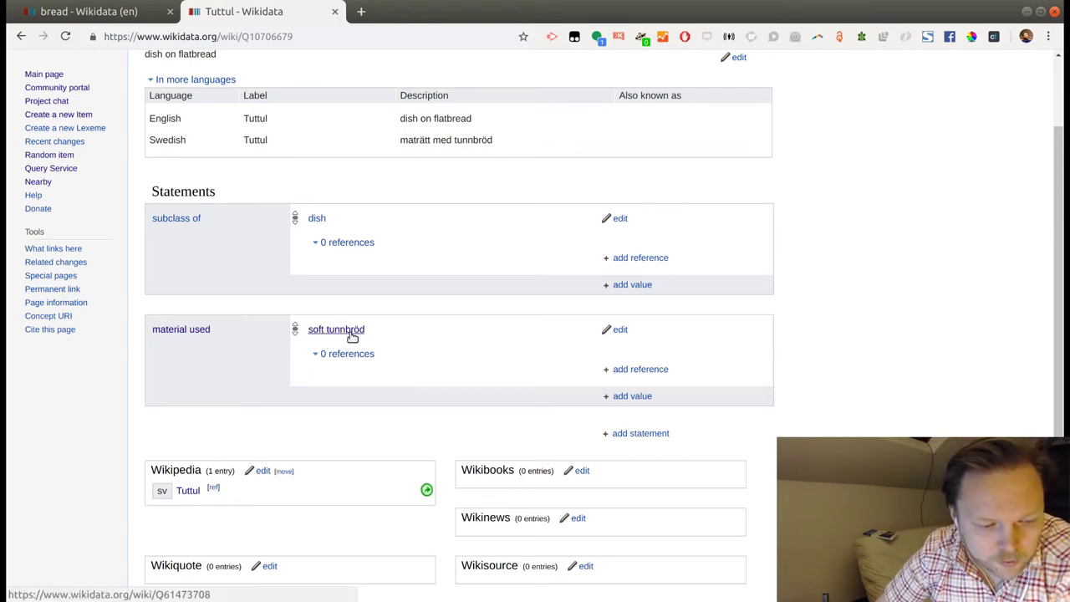
Undo the latest Tuttul revision, which added the material used statement, from the item's revision history and publish the reversal.
click(632, 397)
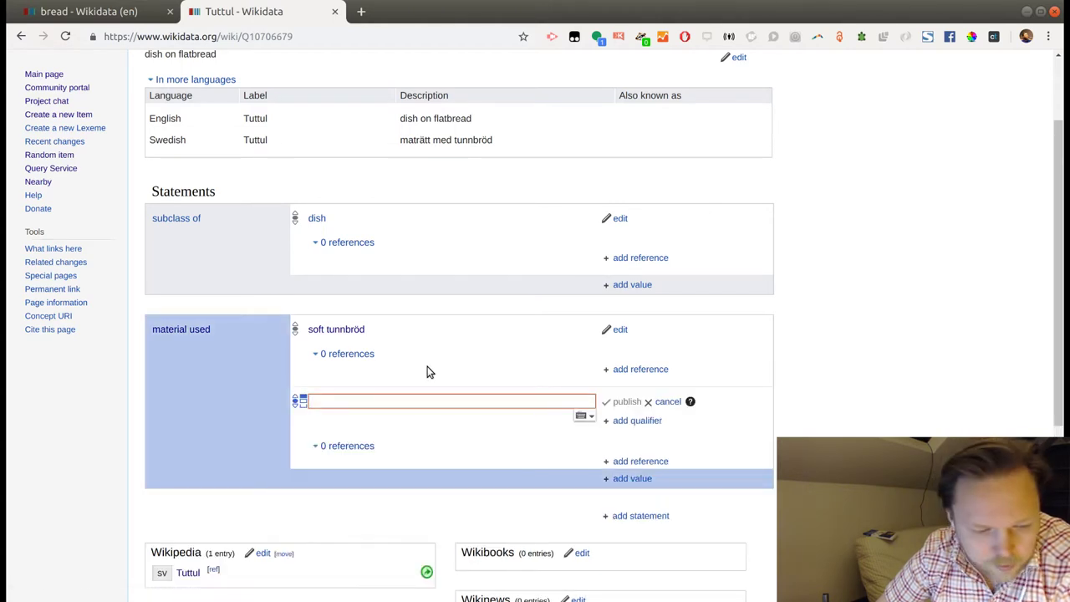
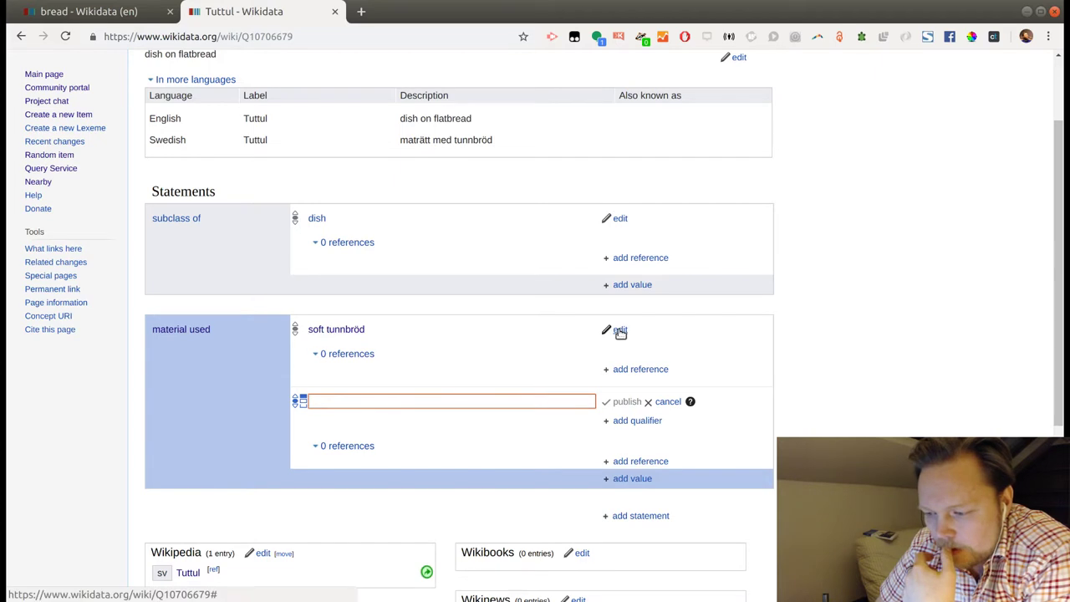
scroll(875, 365, up, 2)
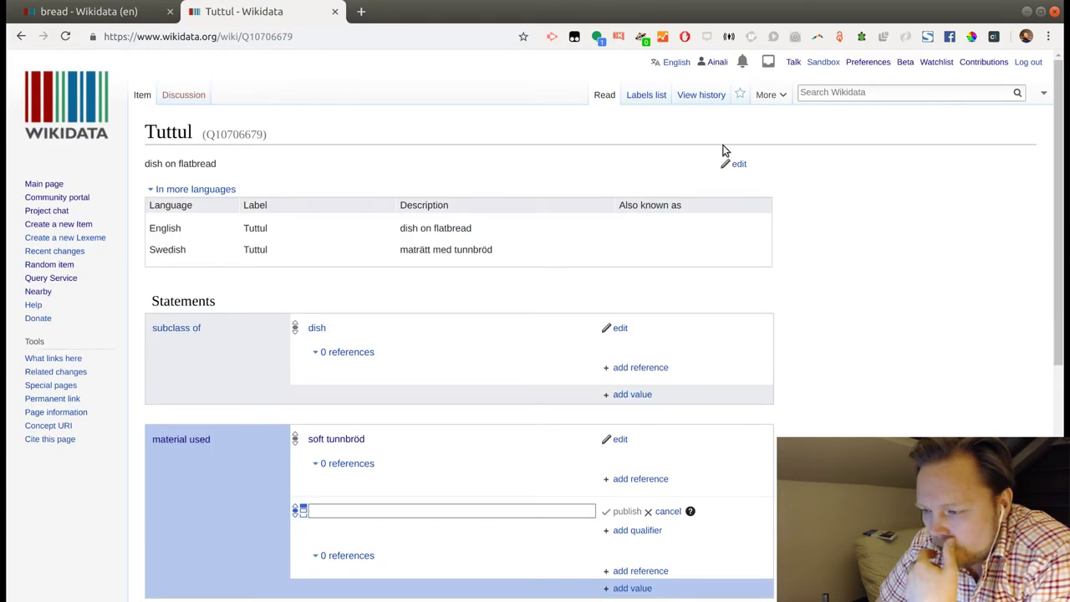
click(701, 94)
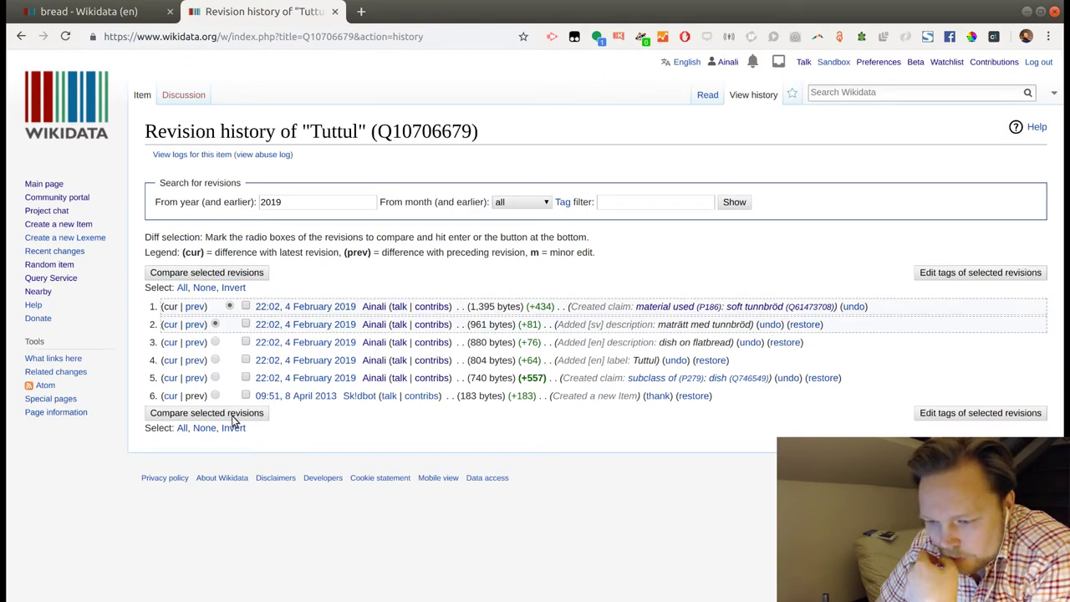
click(855, 309)
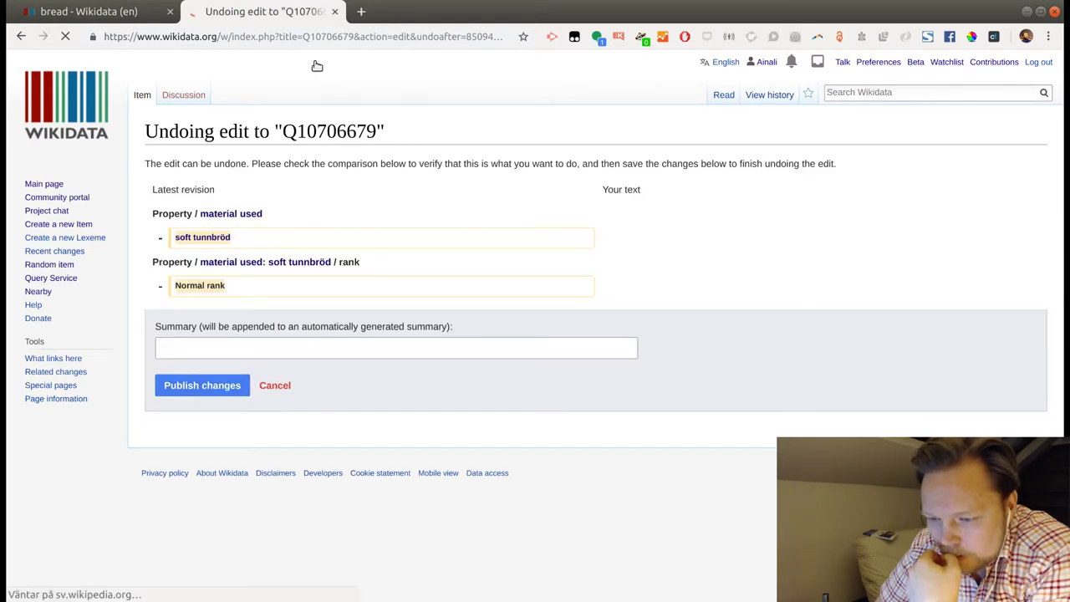
click(213, 391)
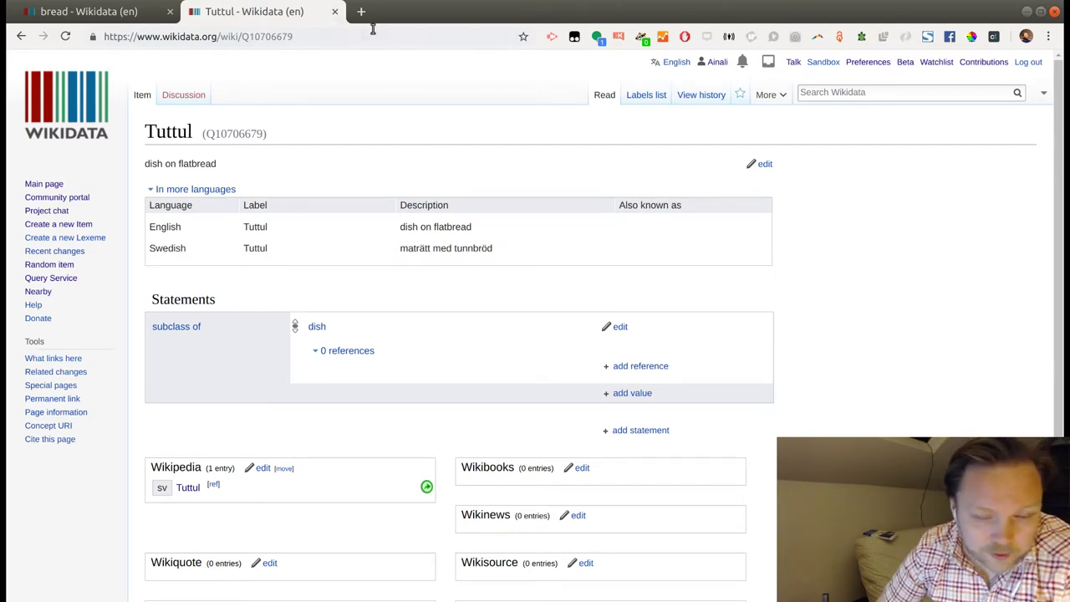
Search Wikidata for "toast skagen", open the matching item and look over its statements.
click(816, 92)
click(824, 194)
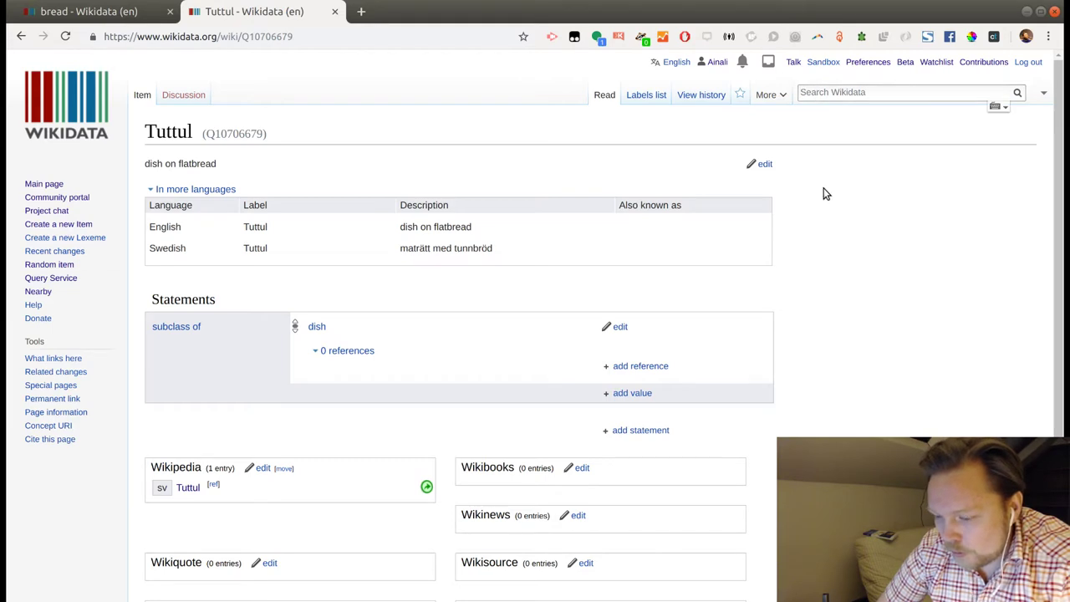
text(to)
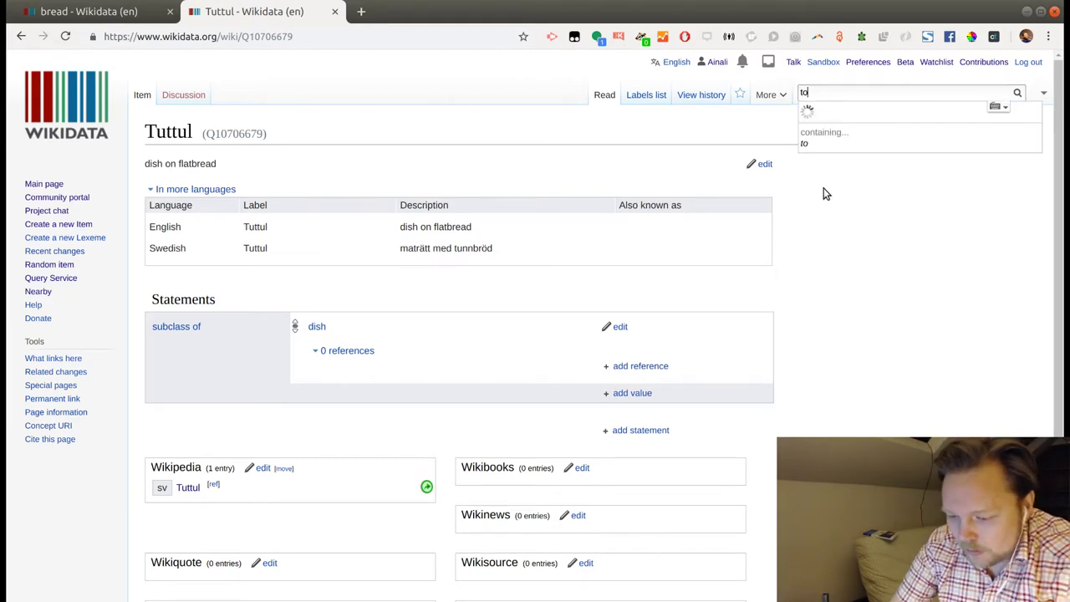
text(ast skagen)
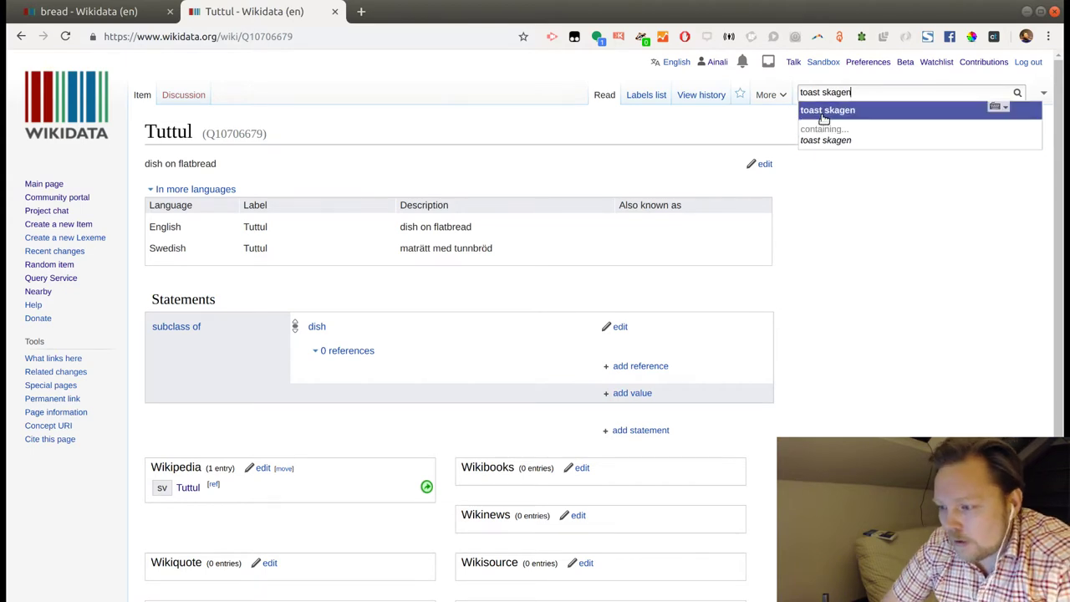
click(824, 112)
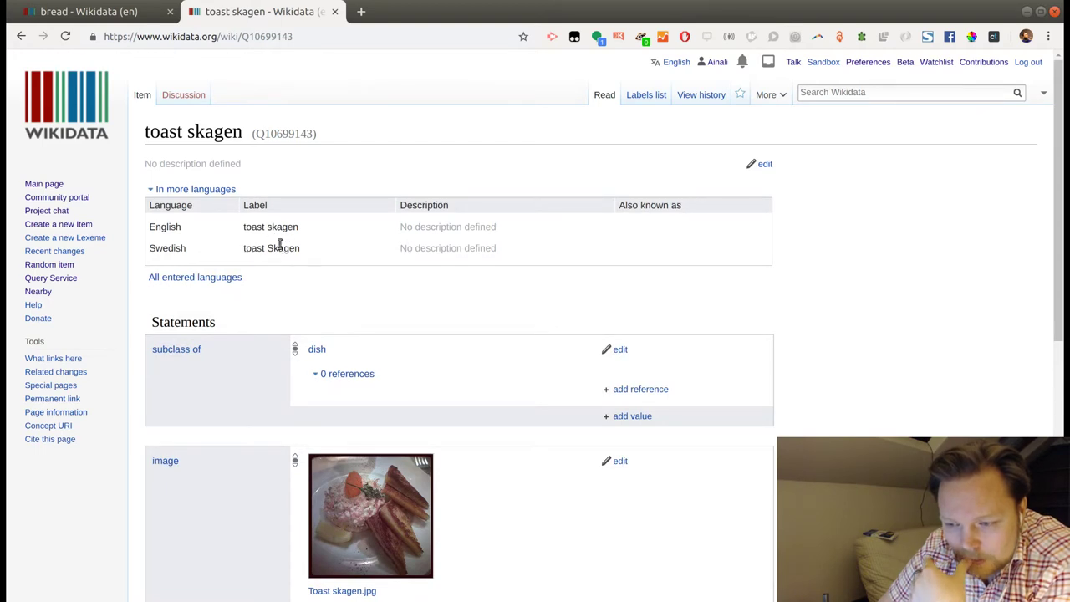
scroll(490, 313, down, 4)
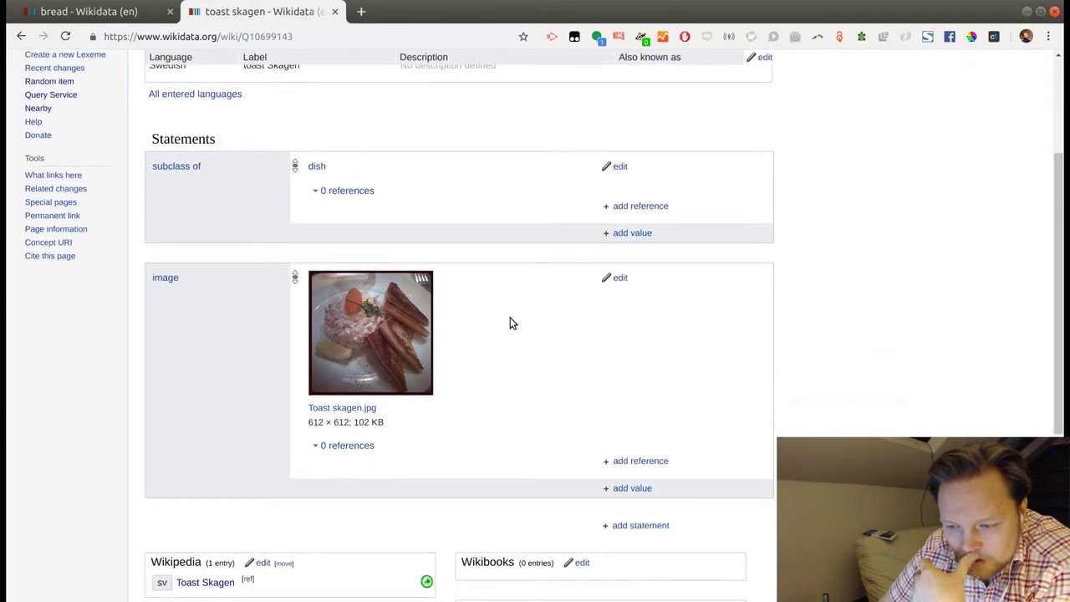
scroll(510, 323, up, 1)
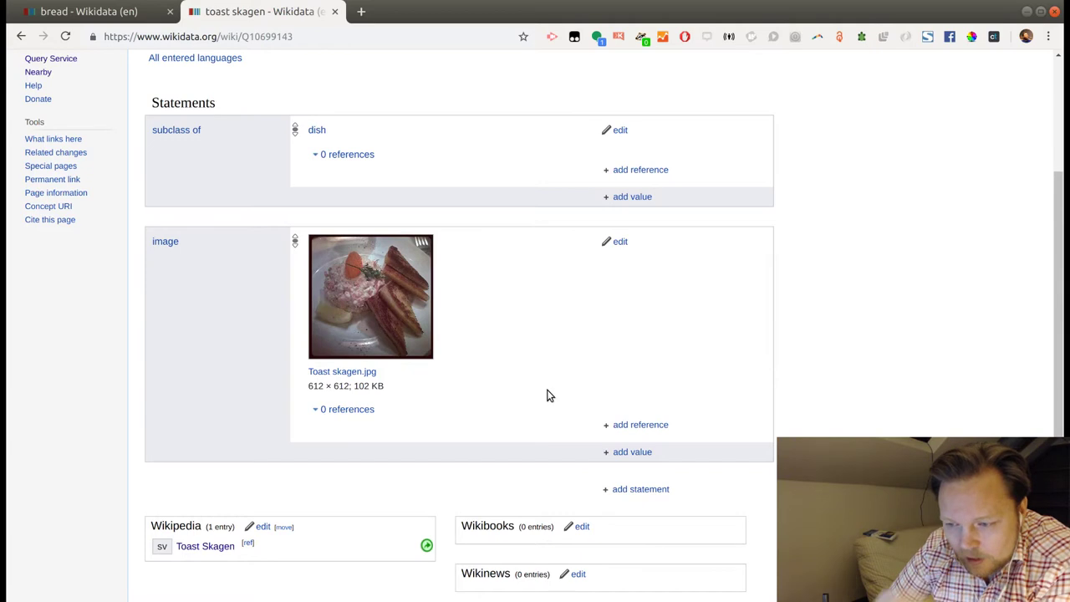
Add a country of origin statement with Sweden as its value to toast skagen, publish it, and begin another new statement.
click(611, 490)
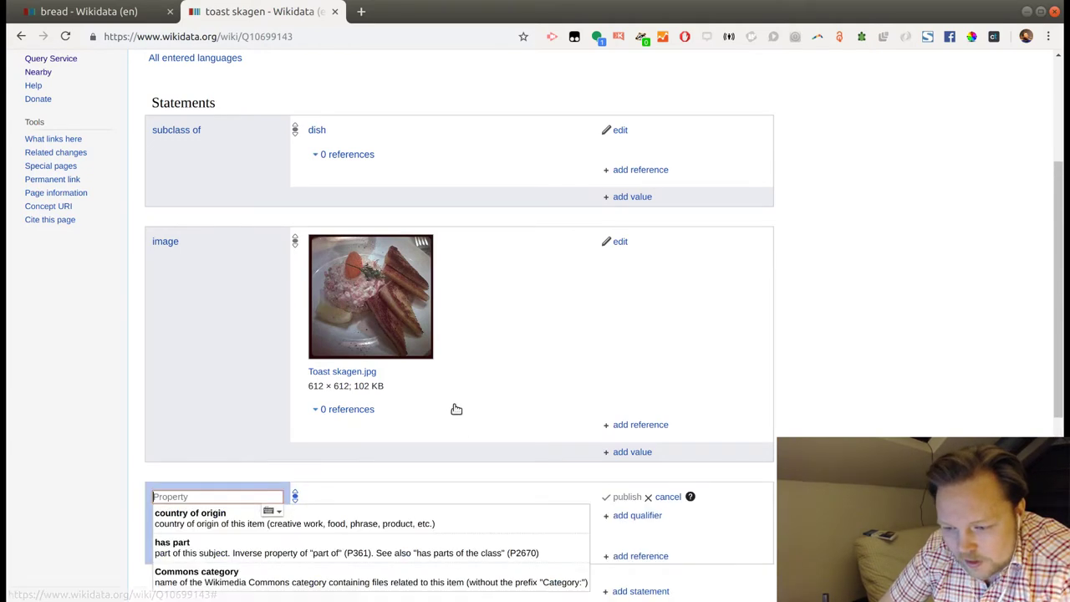
scroll(457, 409, down, 1)
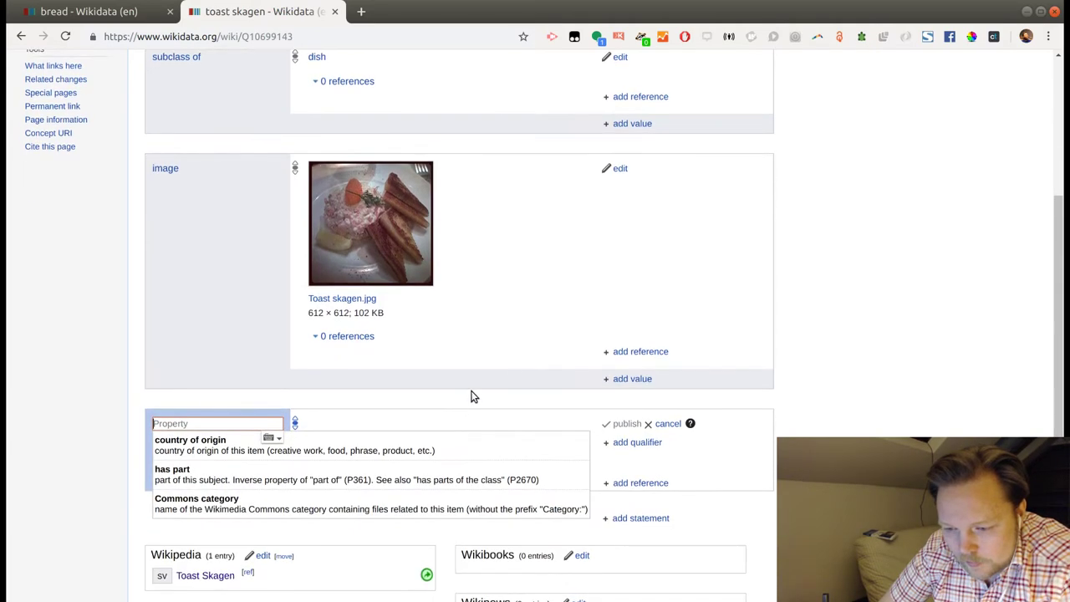
click(405, 439)
text(sw)
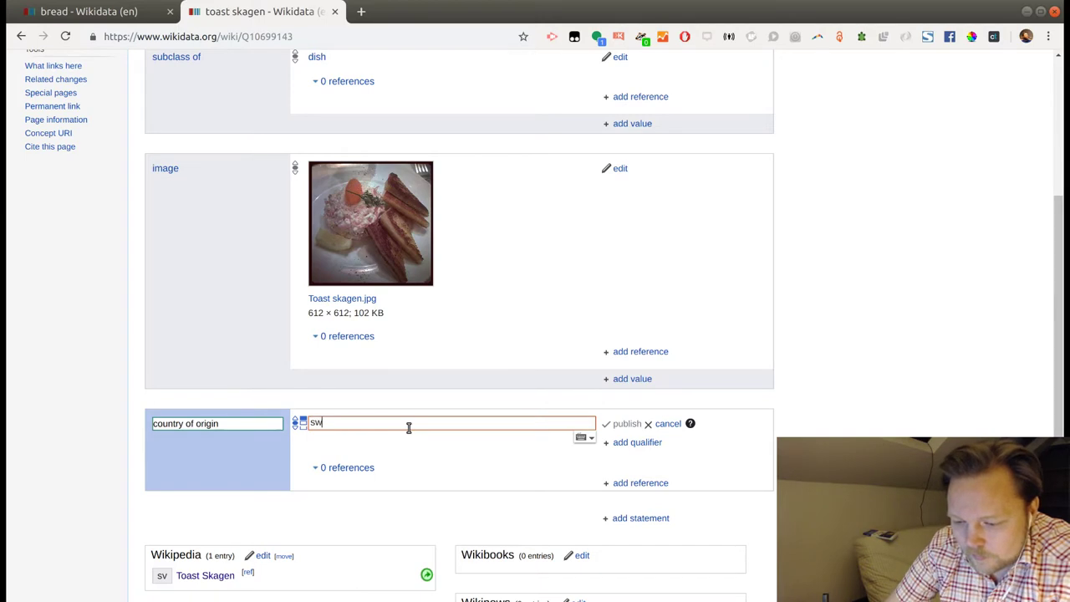
text(eden)
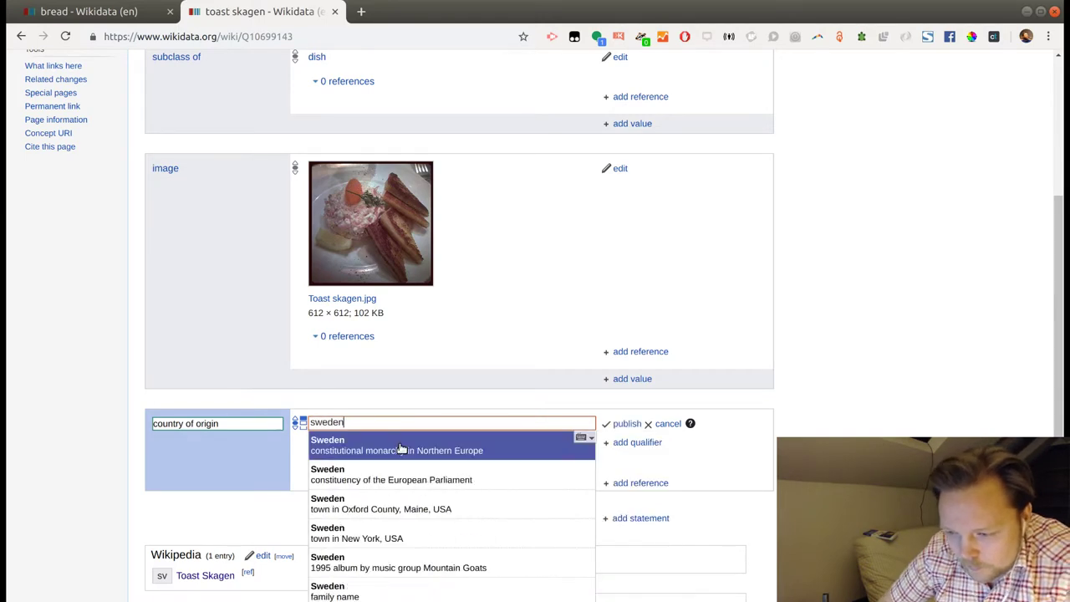
click(402, 448)
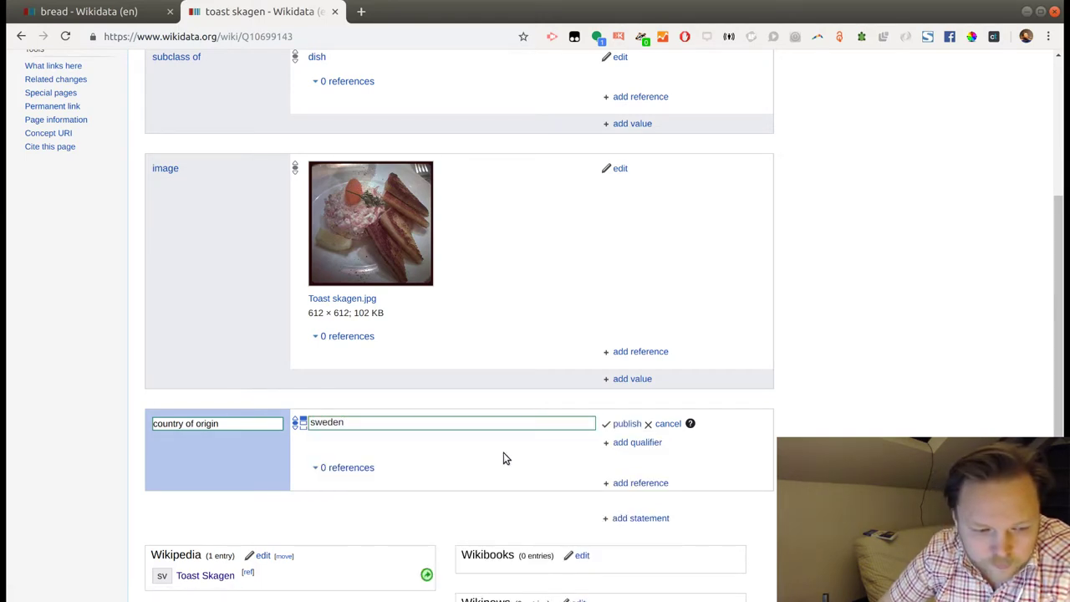
click(627, 424)
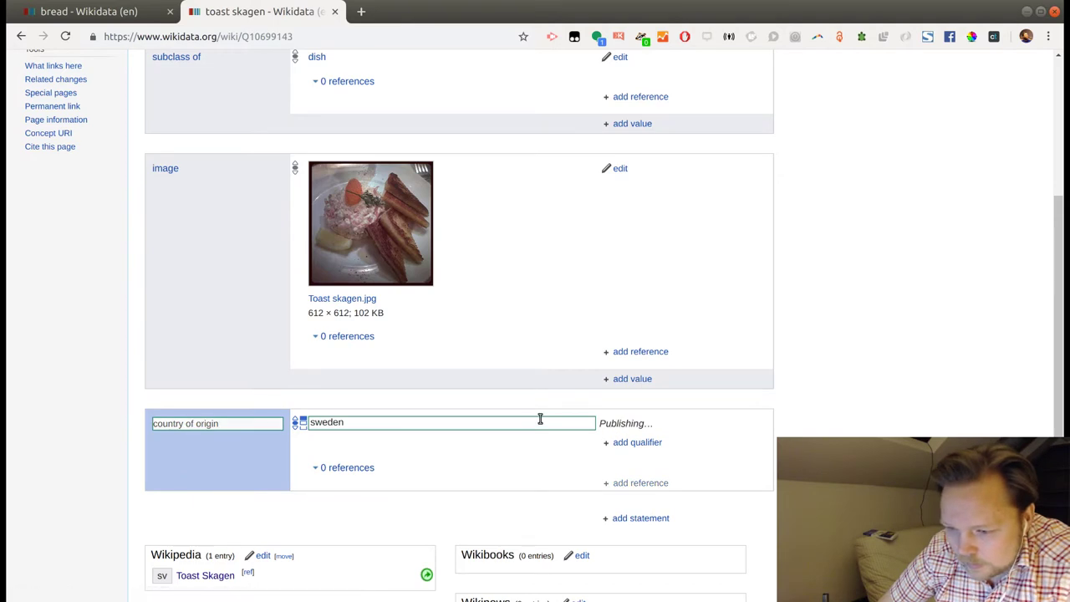
scroll(604, 414, down, 3)
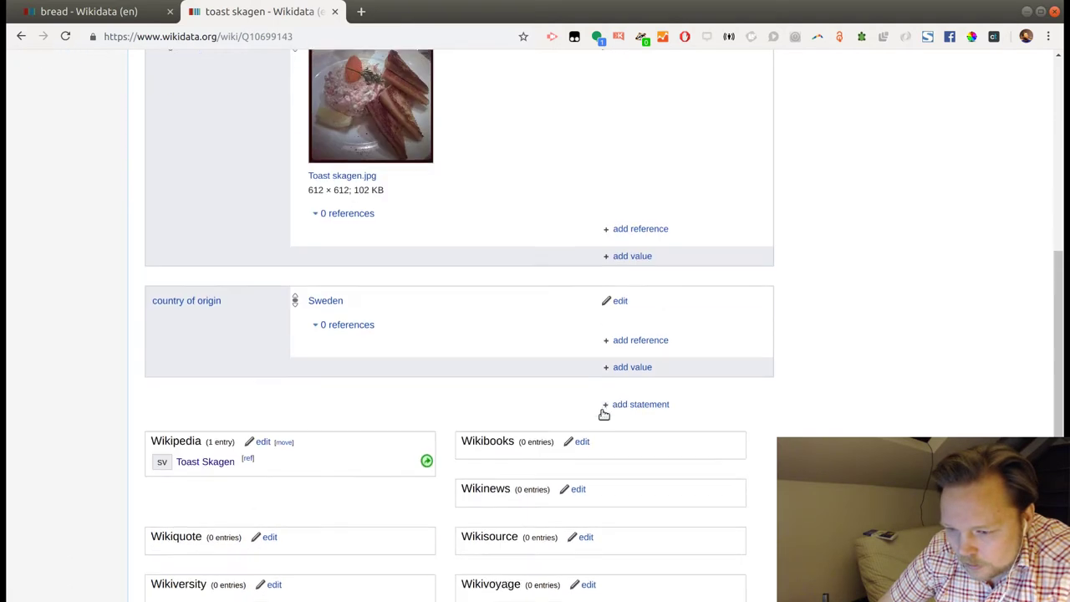
click(619, 388)
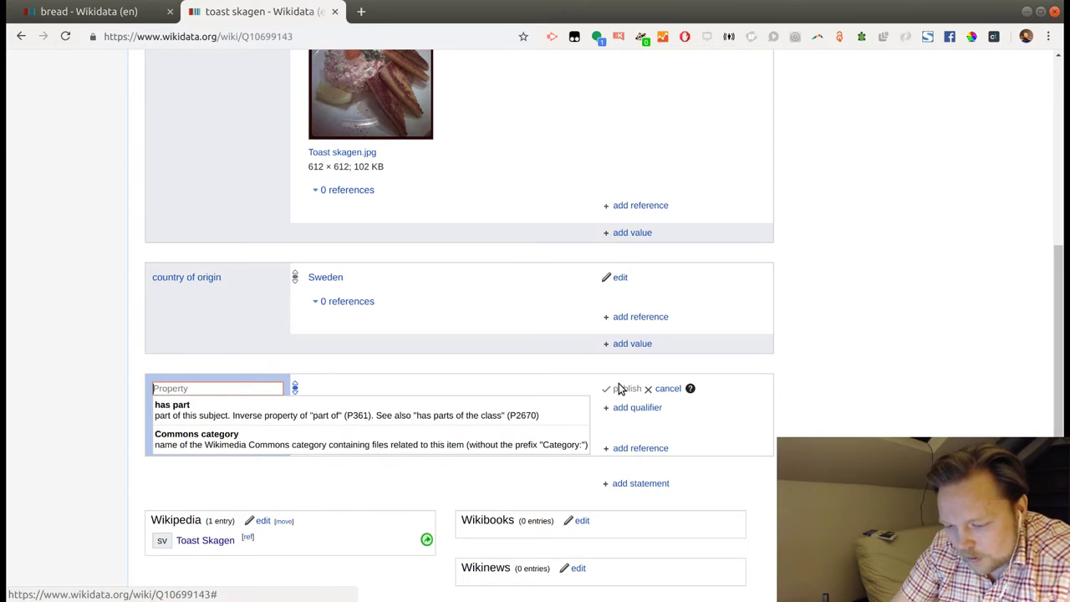
text(creat)
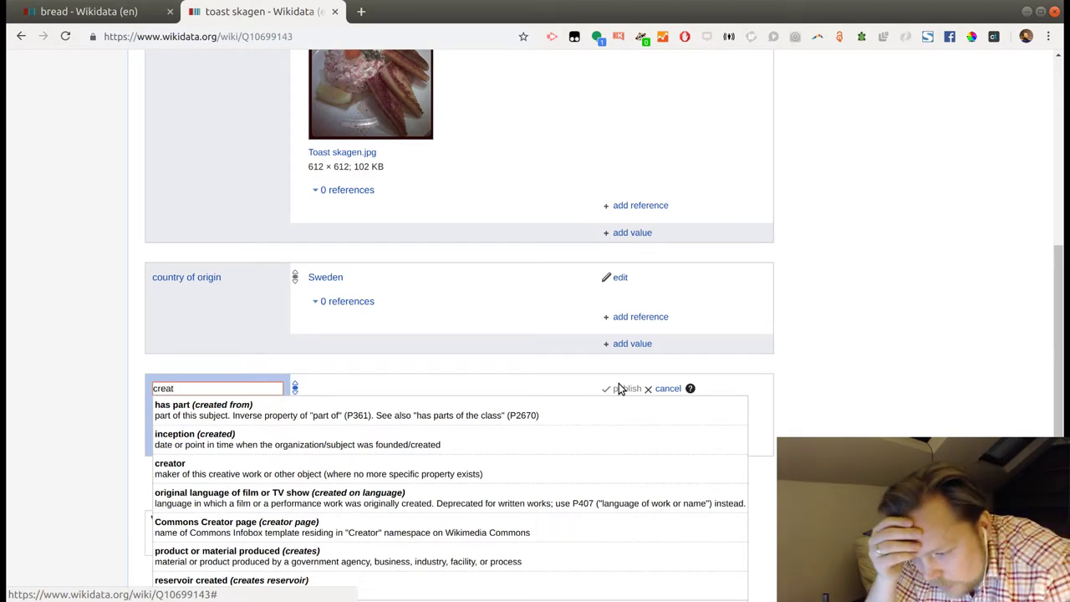
key(BackSpace)
key(BackSpace)
key(BackSpace)
key(BackSpace)
key(BackSpace)
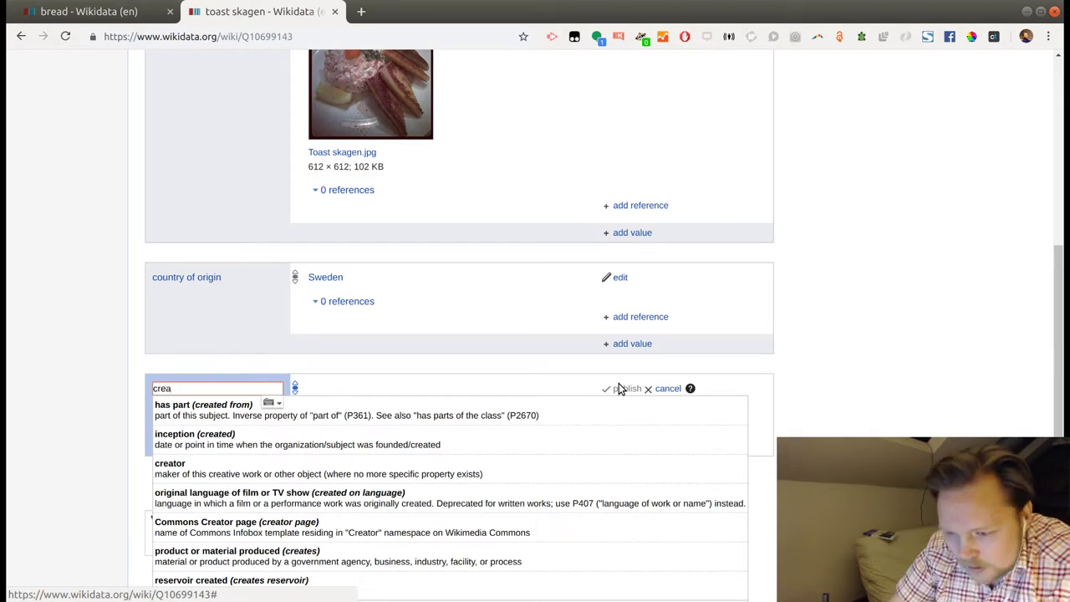
Make the new statement discoverer or inventor with Tore Wretman as its value and publish it.
text(inventor)
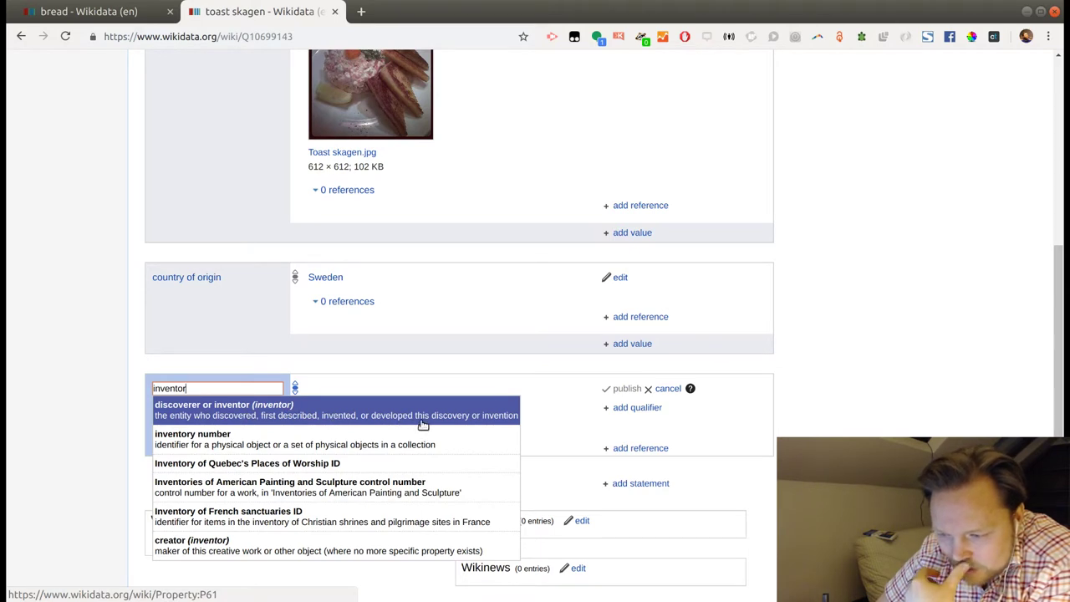
click(382, 418)
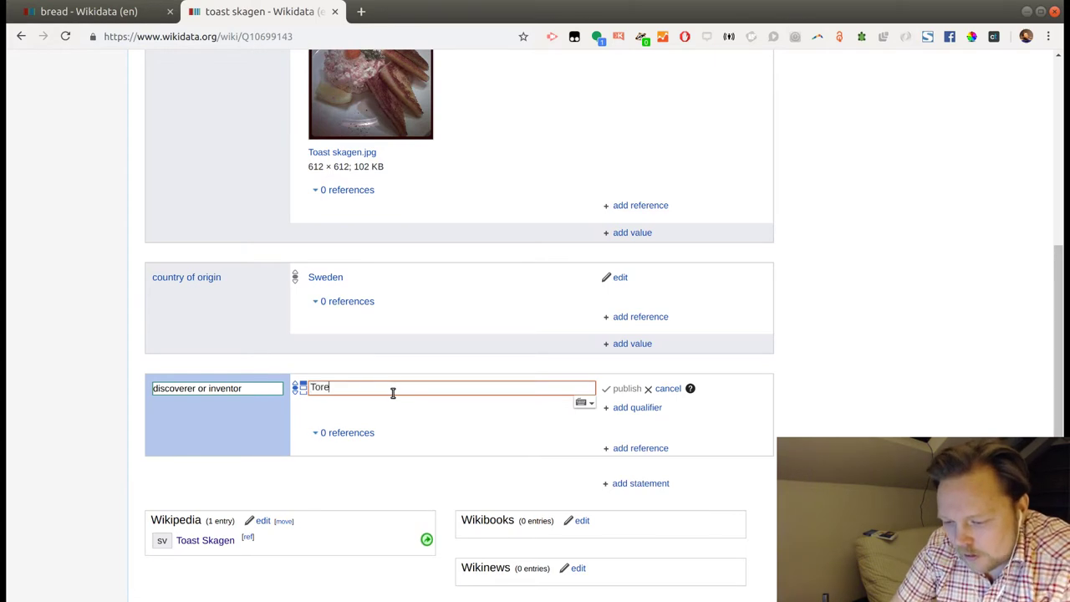
text(Tore Wret)
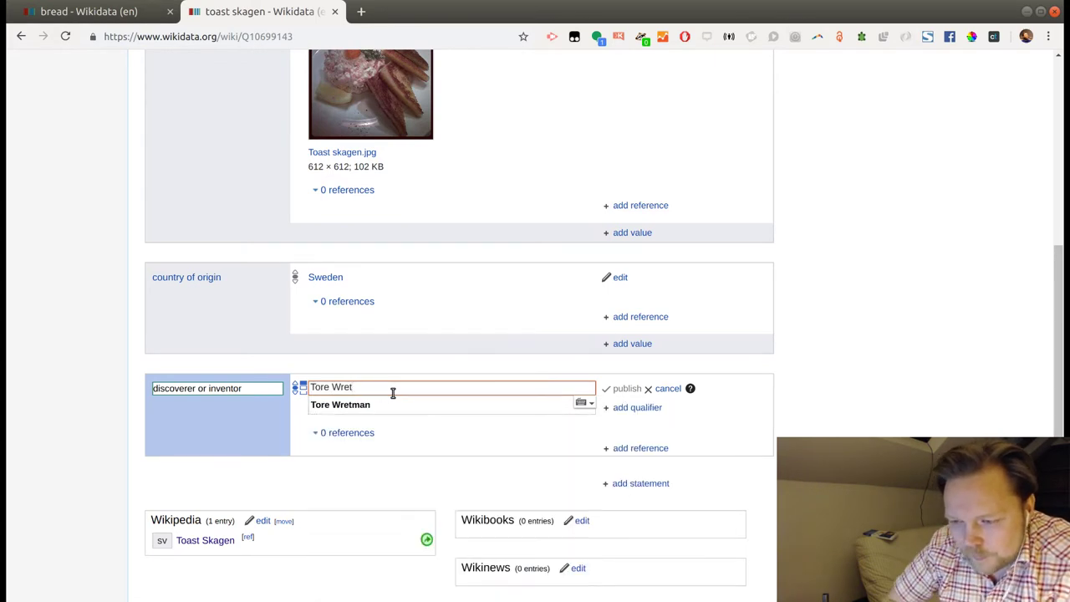
click(395, 407)
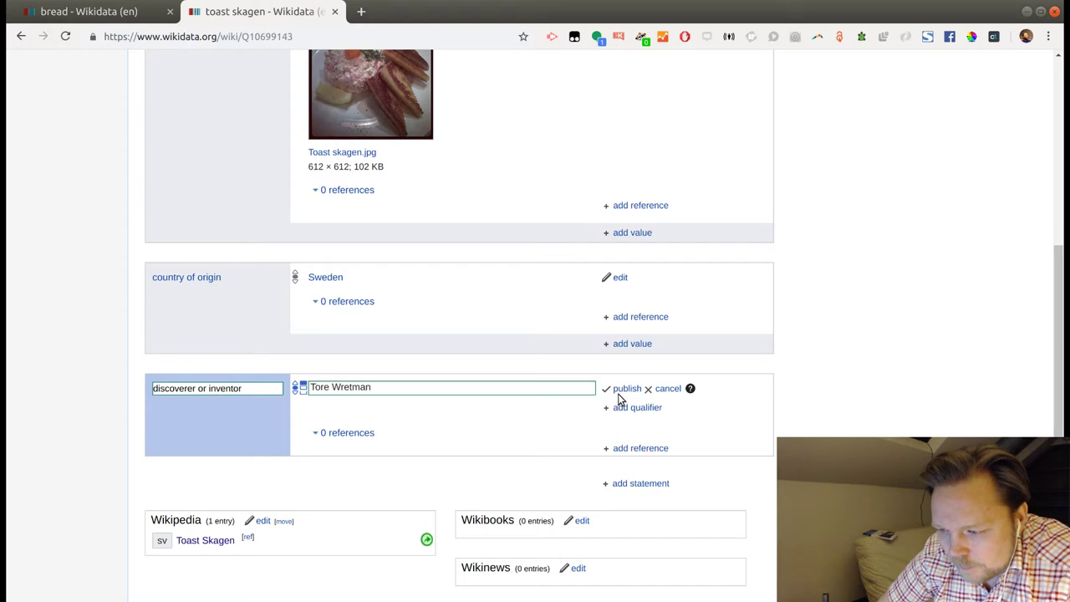
click(623, 389)
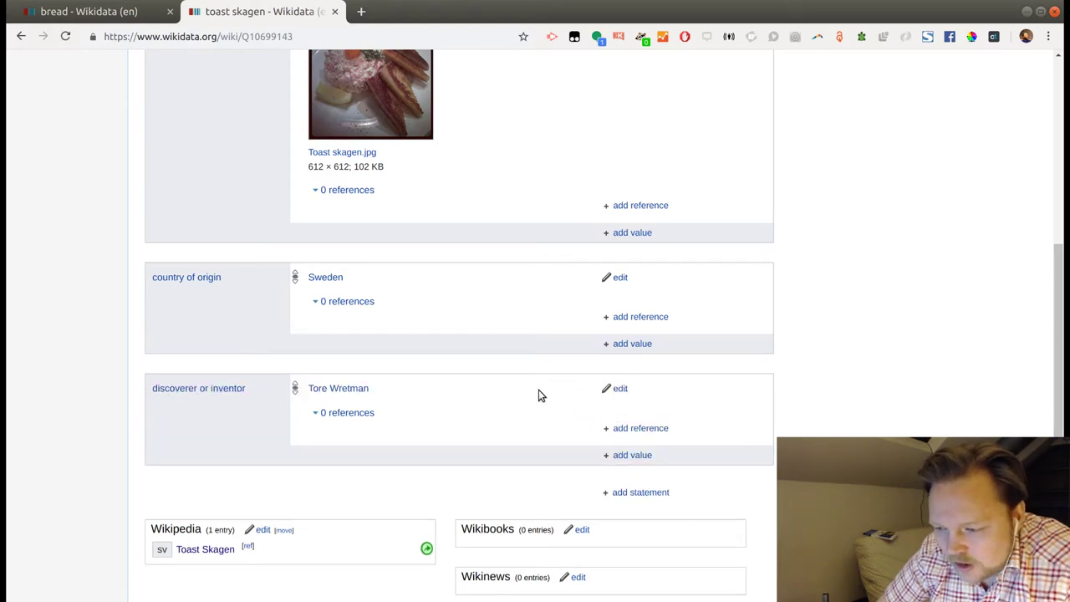
Change toast skagen's subclass of value to open sandwich and publish the change.
scroll(538, 395, down, 2)
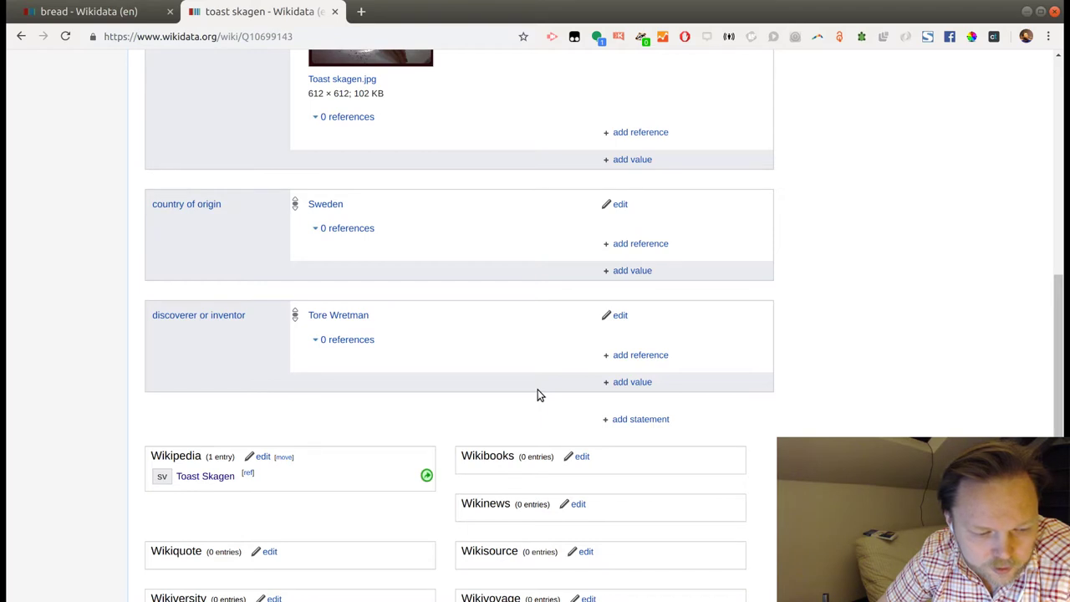
scroll(538, 394, up, 10)
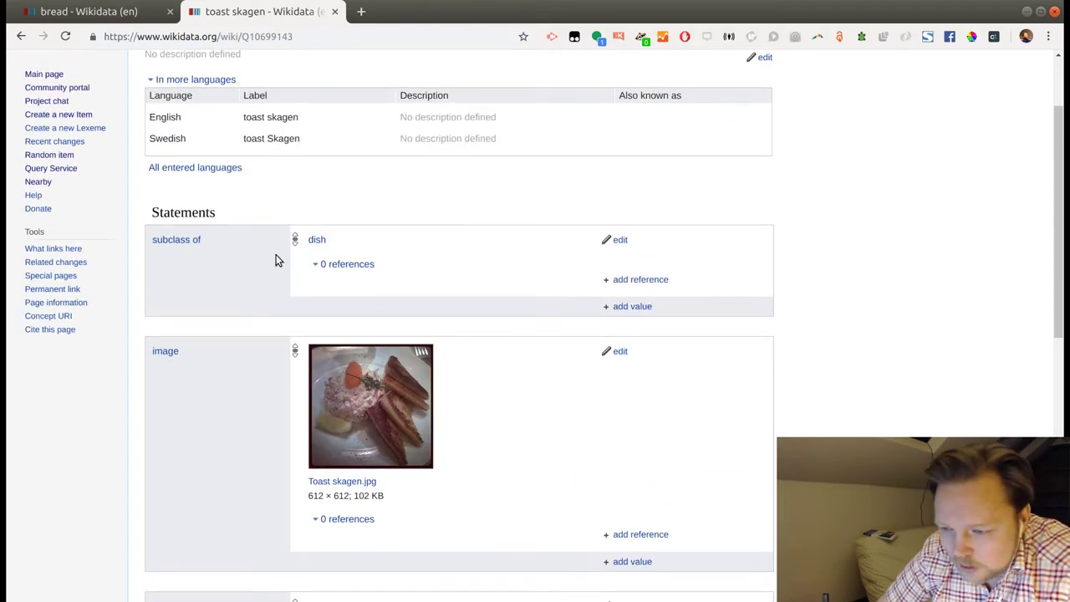
click(620, 240)
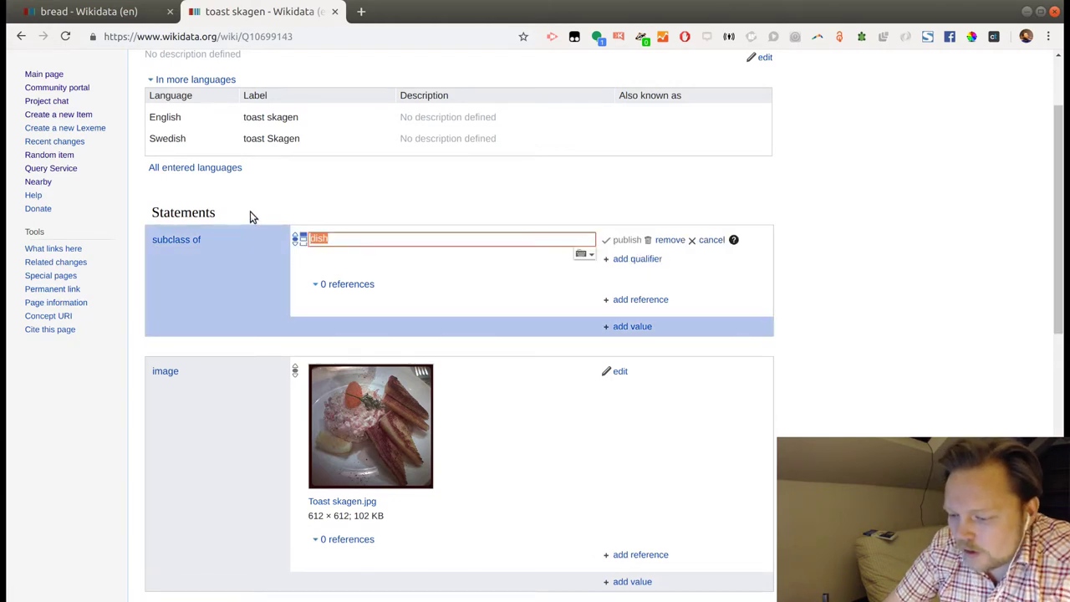
text(open san)
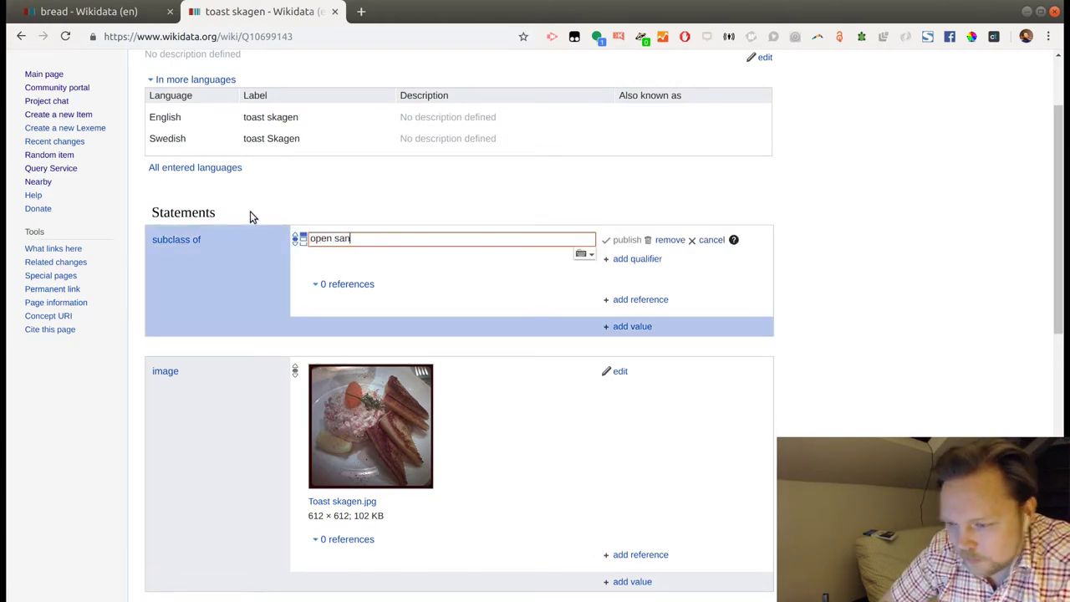
click(423, 273)
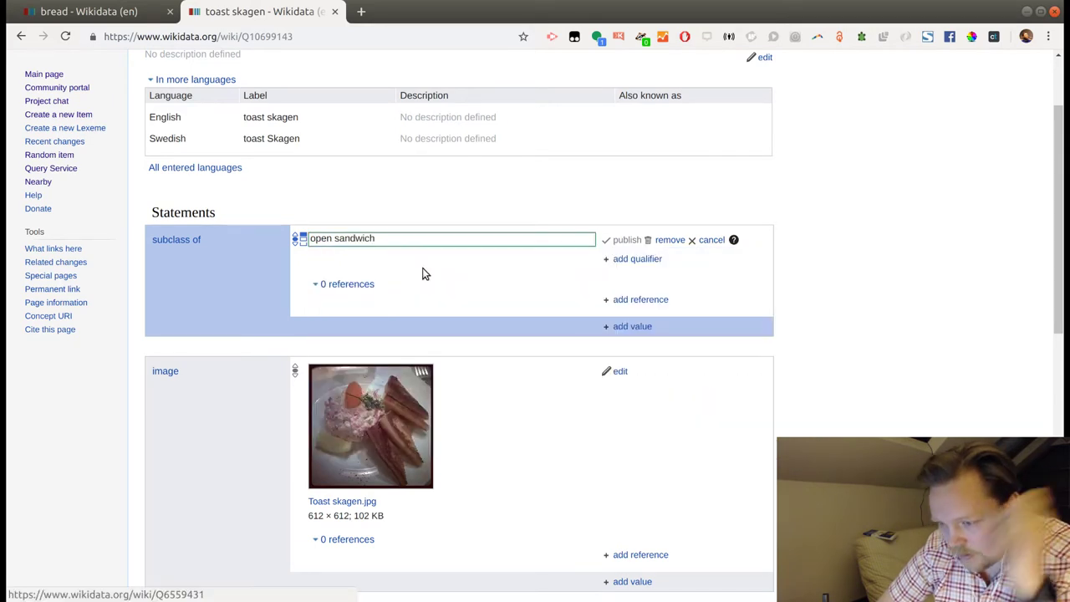
click(627, 239)
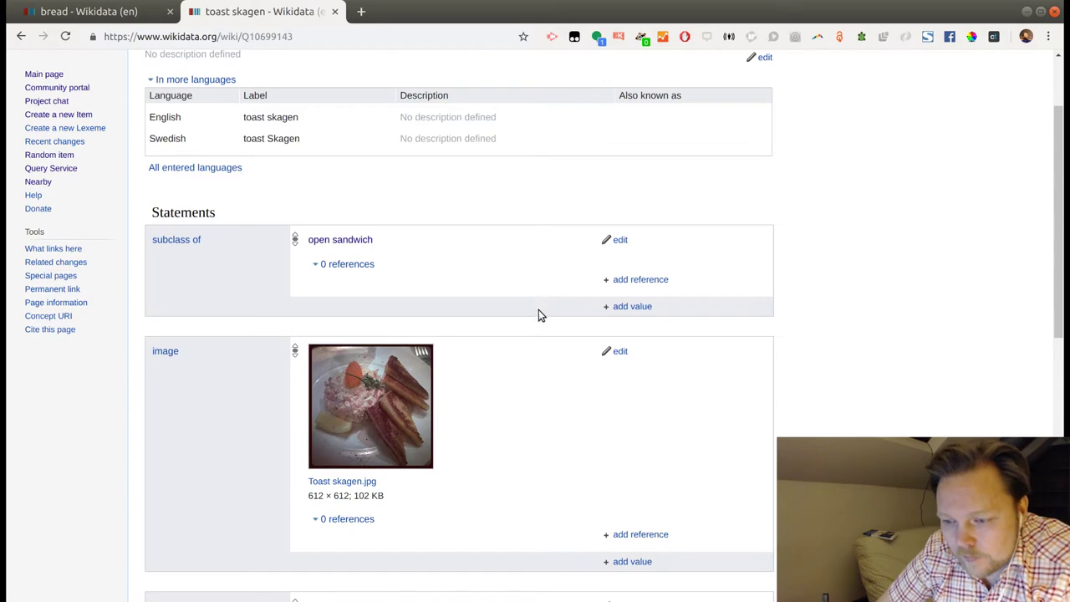
Add a material used statement with skagenröra as its value to toast skagen and publish it.
scroll(540, 310, down, 5)
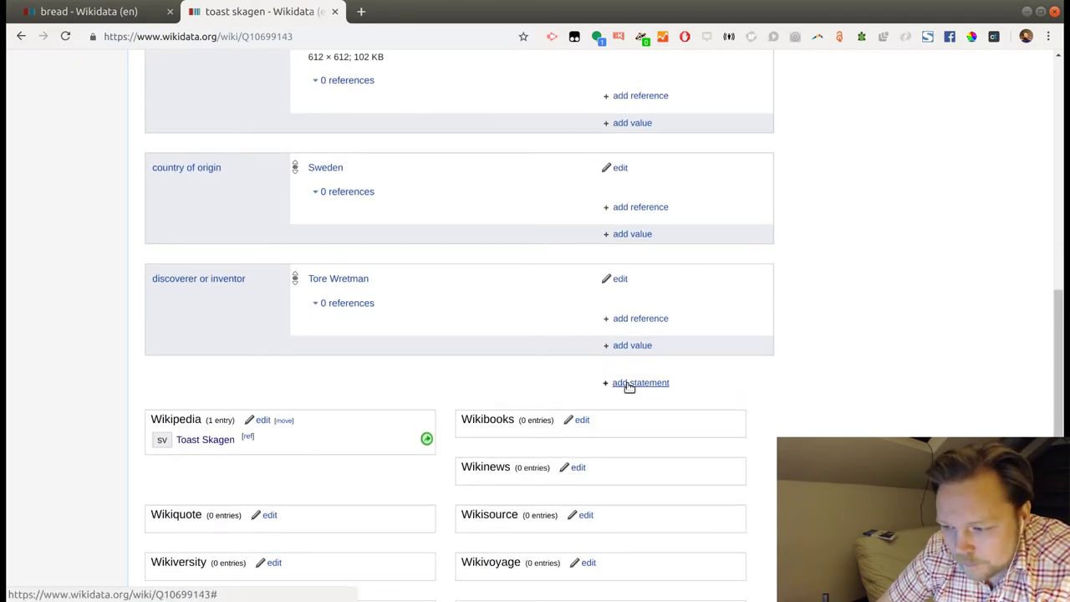
click(629, 385)
text(mater)
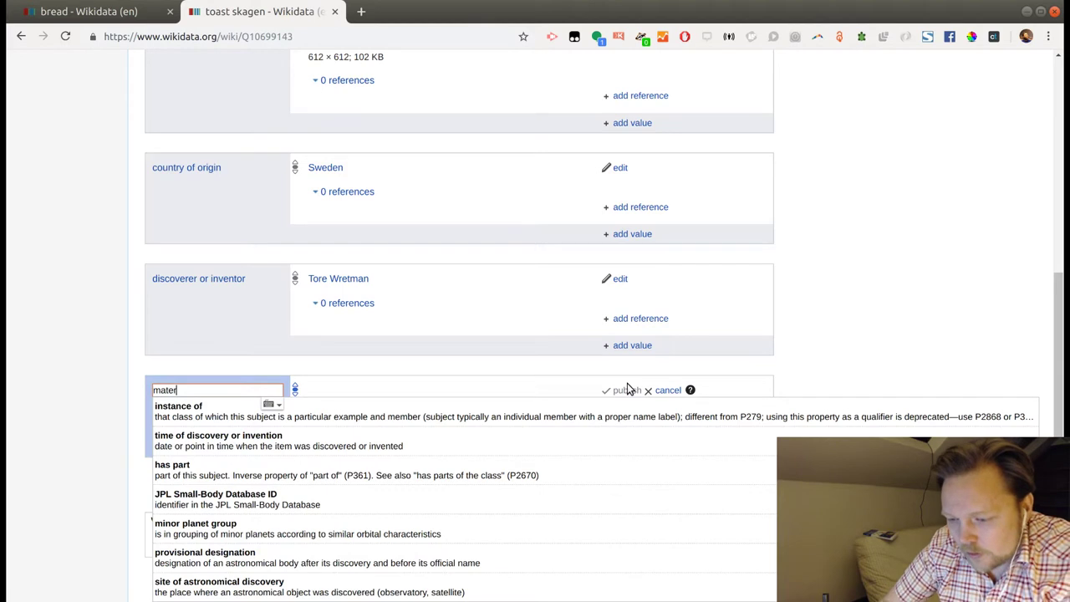
key(Return)
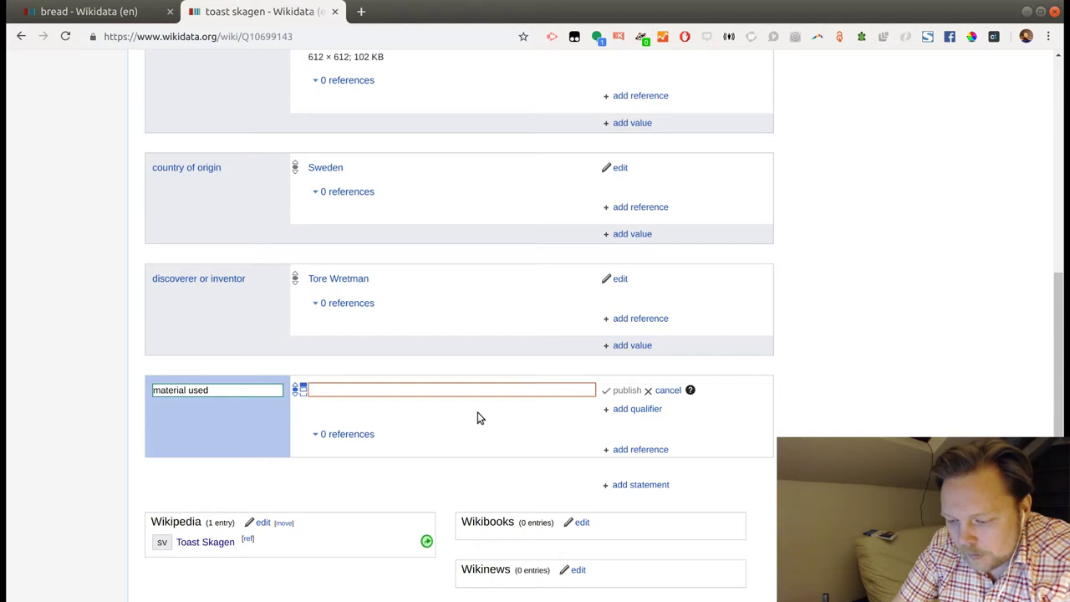
text(skagenrö)
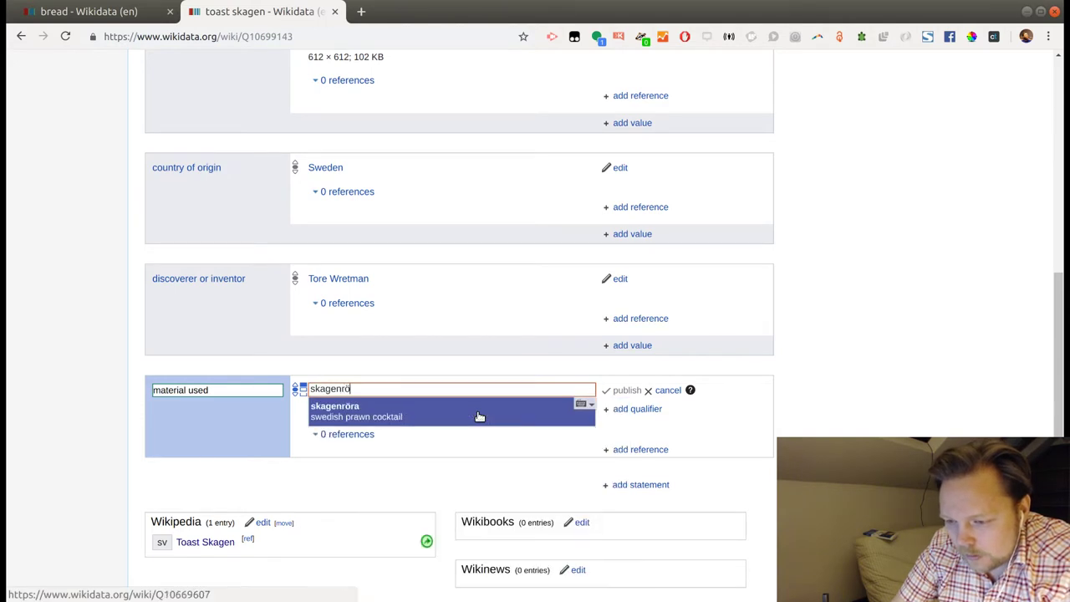
click(444, 420)
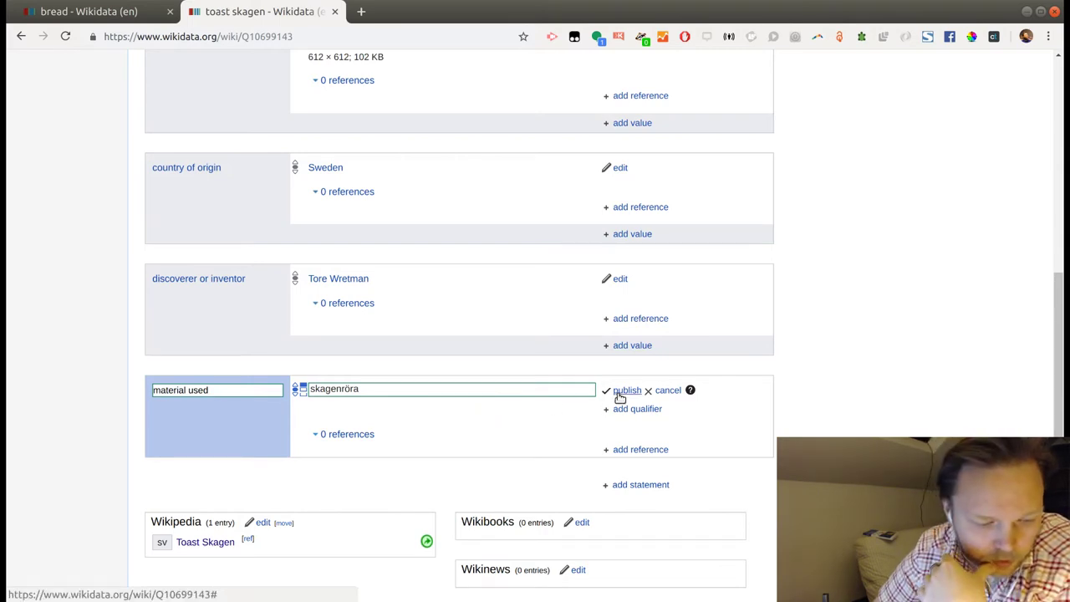
click(623, 393)
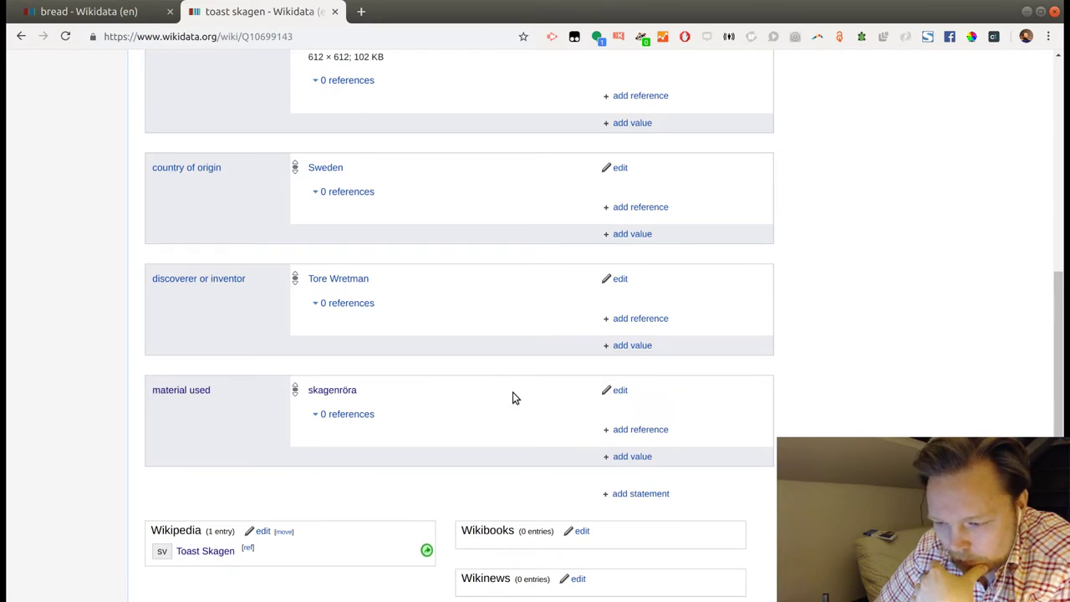
Begin a second material used value, look up "toast", and open the browned bread item separately to examine its statements.
click(621, 456)
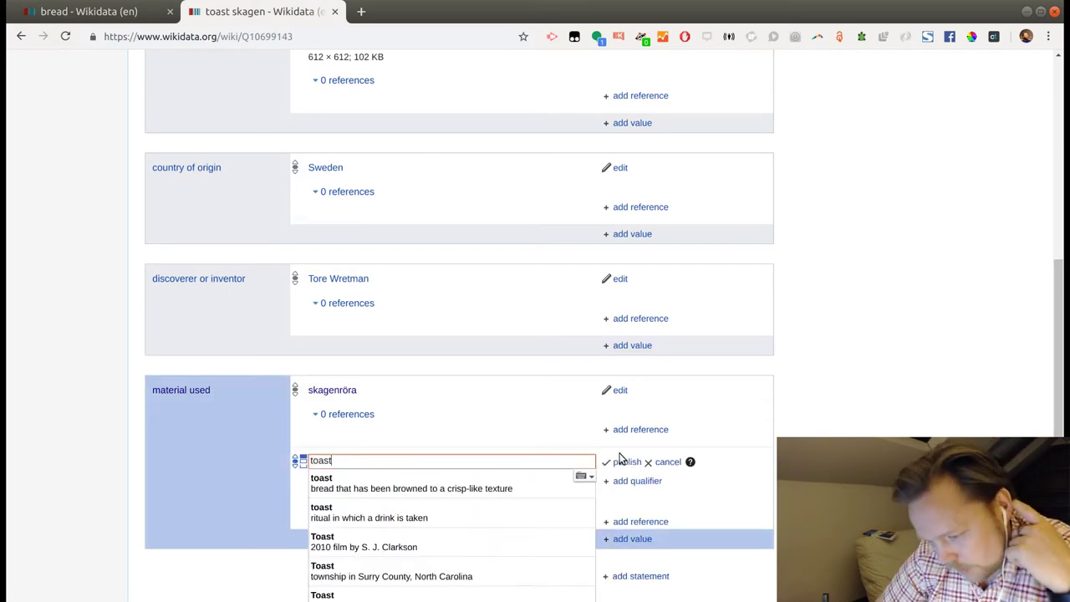
middle_click(470, 488)
click(430, 13)
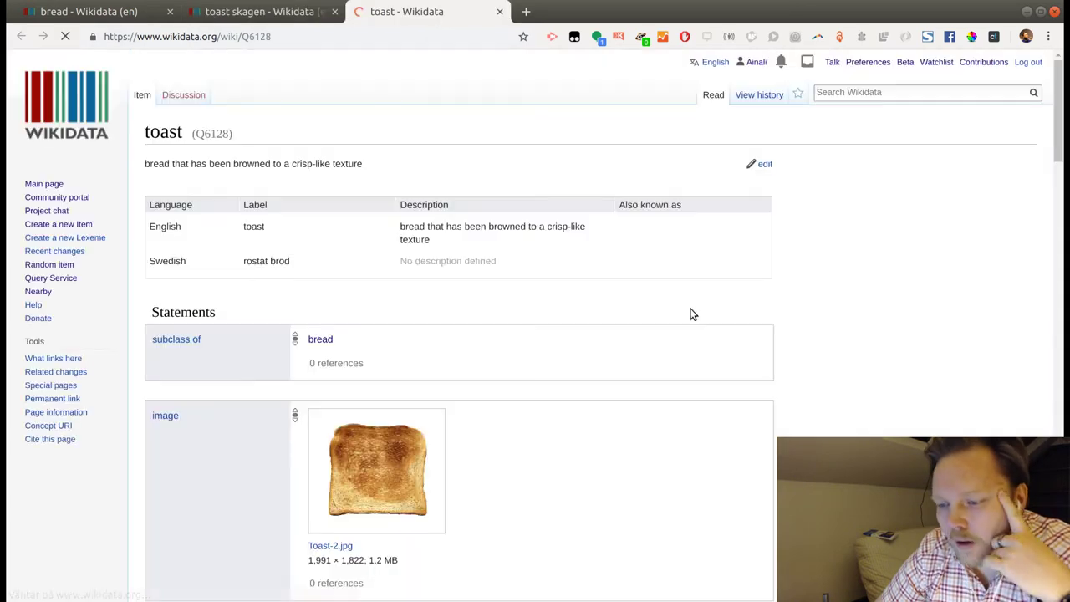
scroll(687, 316, down, 2)
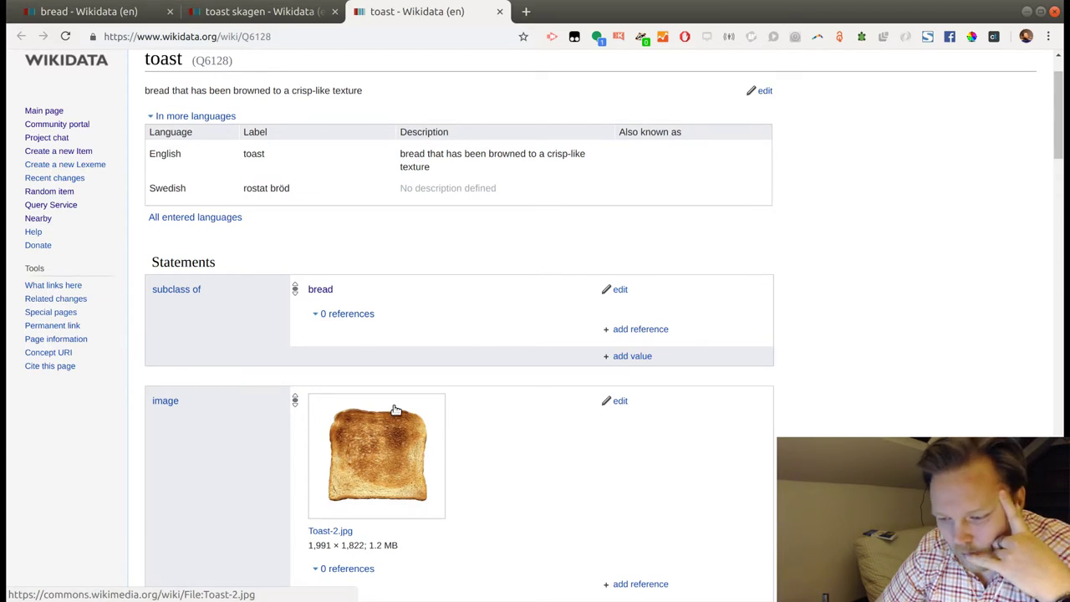
scroll(395, 411, down, 3)
scroll(396, 411, down, 13)
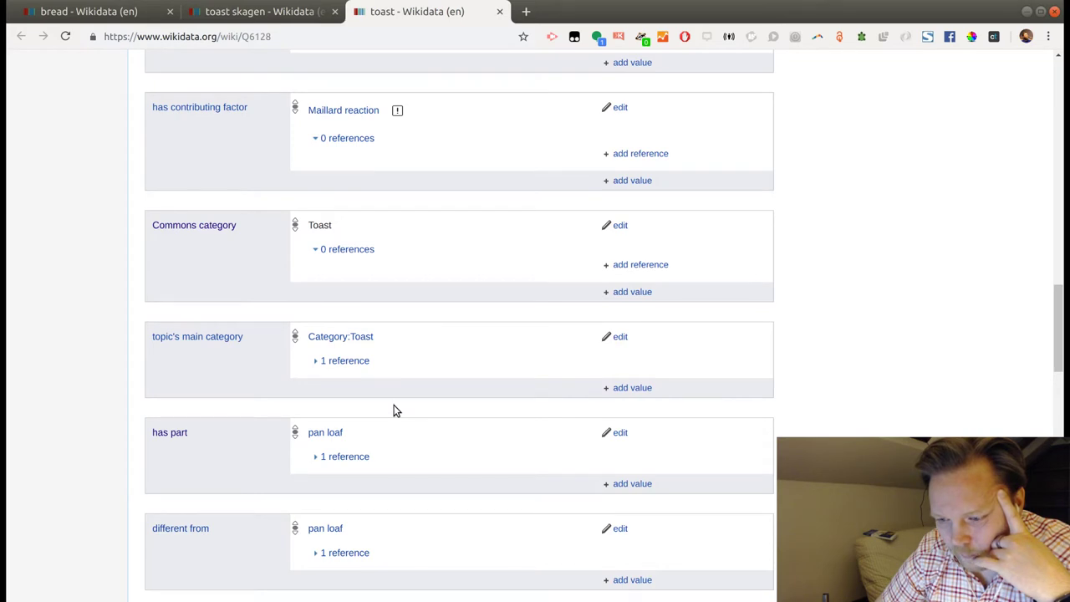
scroll(395, 410, down, 3)
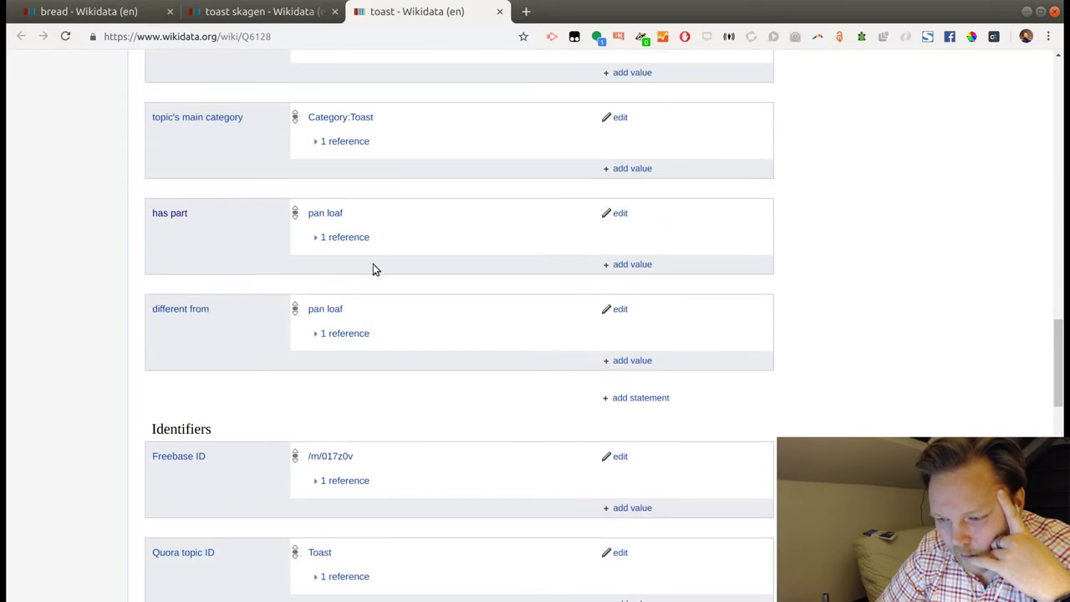
Open the pan loaf items linked from toast's has part and different from statements and read the first one's description and classes.
middle_click(325, 216)
middle_click(332, 310)
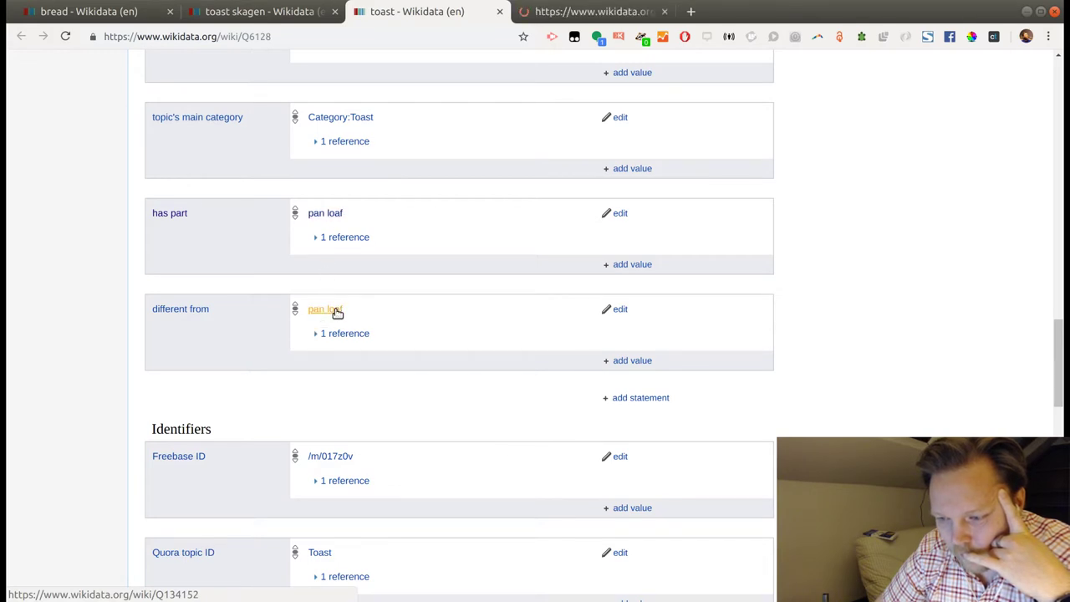
click(617, 14)
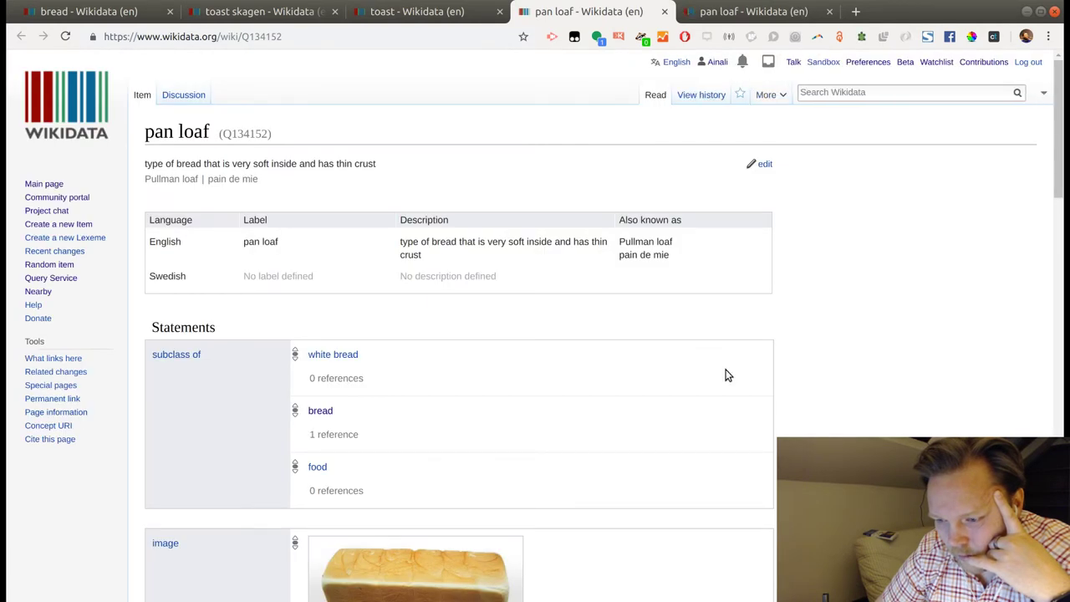
scroll(725, 376, down, 1)
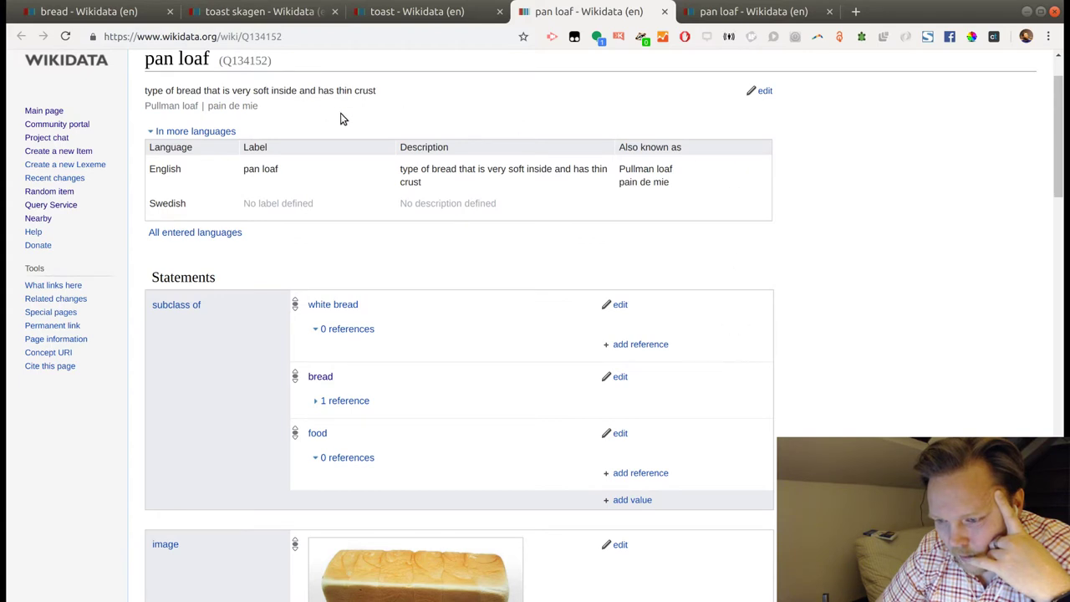
Compare the images and country of origin statements on the two open pan loaf pages and close the duplicate page.
scroll(455, 289, down, 5)
scroll(455, 290, down, 4)
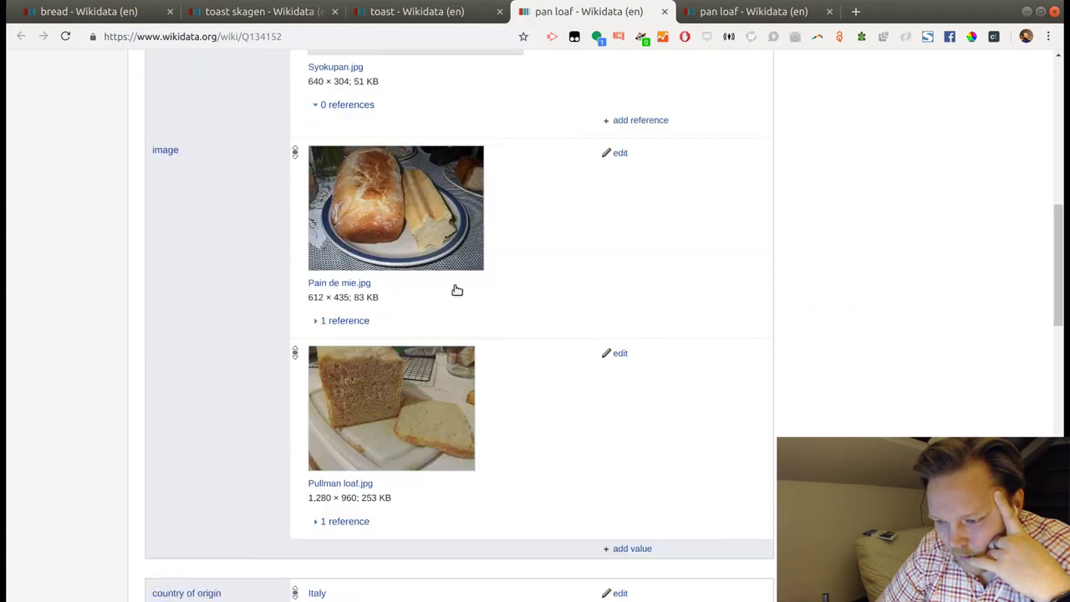
scroll(452, 360, down, 5)
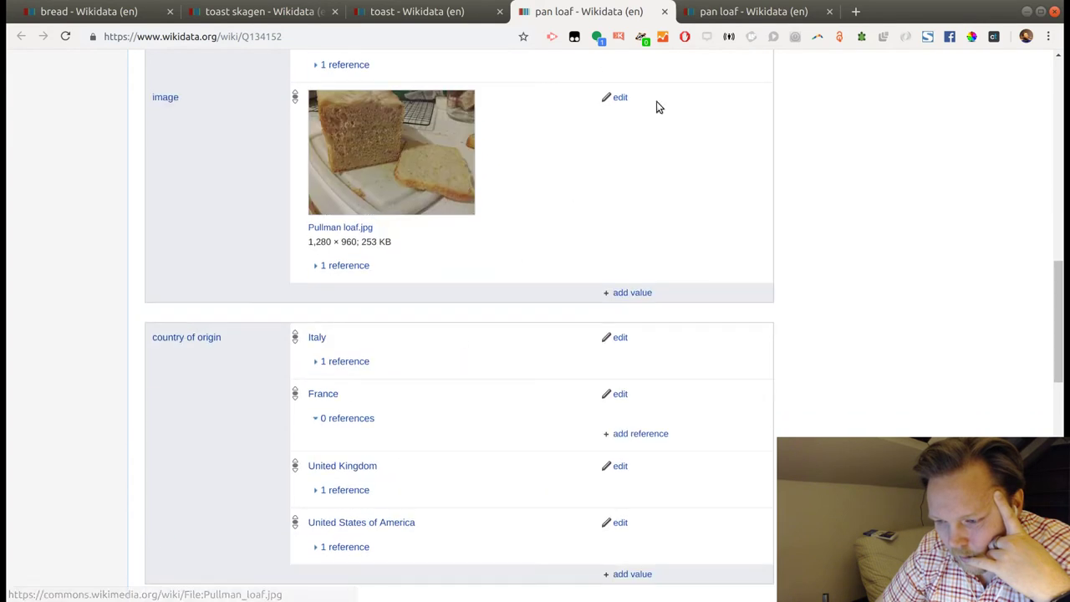
click(729, 11)
scroll(674, 271, down, 2)
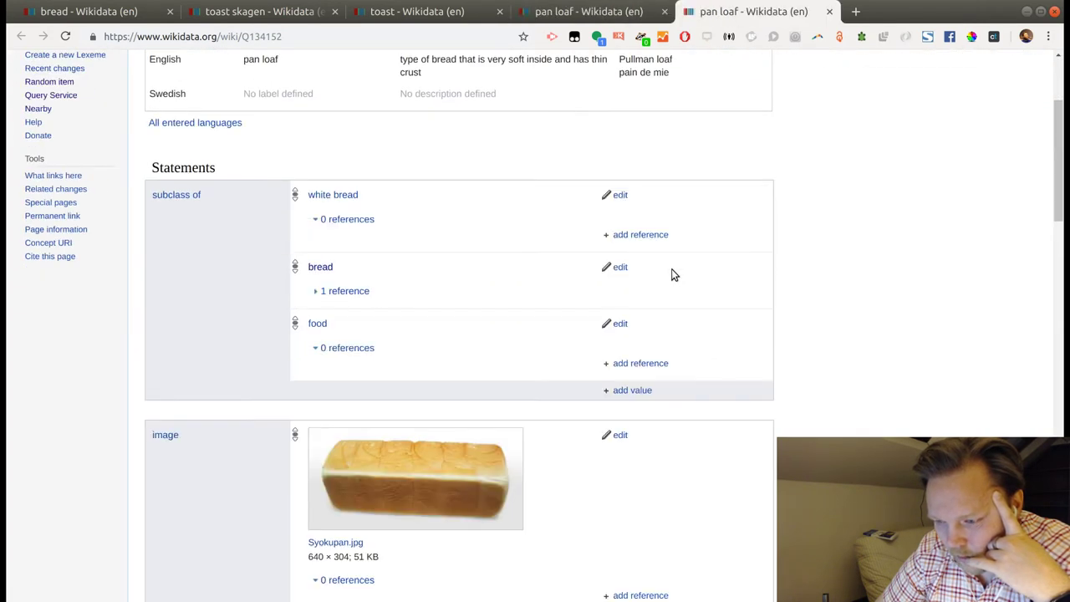
scroll(674, 276, down, 4)
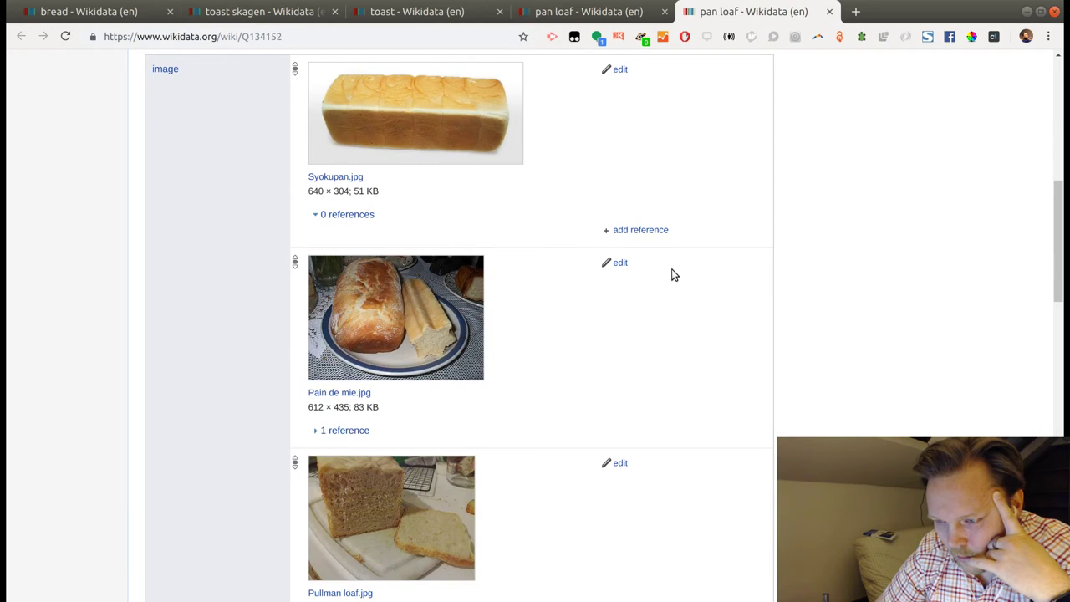
scroll(674, 275, up, 2)
click(617, 12)
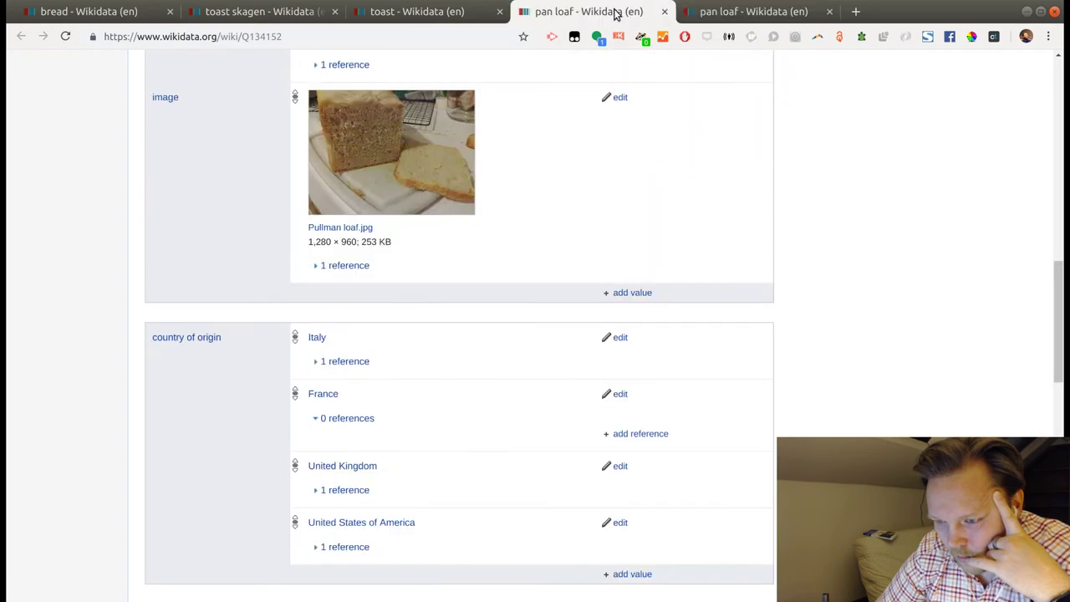
click(747, 12)
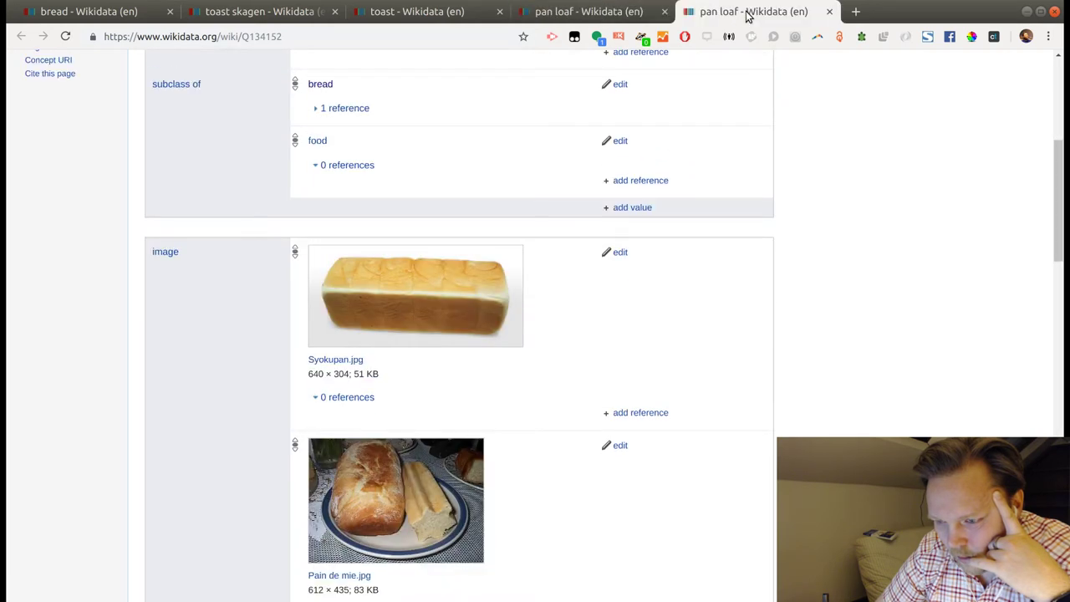
key(ctrl+w)
Return to the toast item and expand the references of its different from and has part statements to check their sources.
click(375, 12)
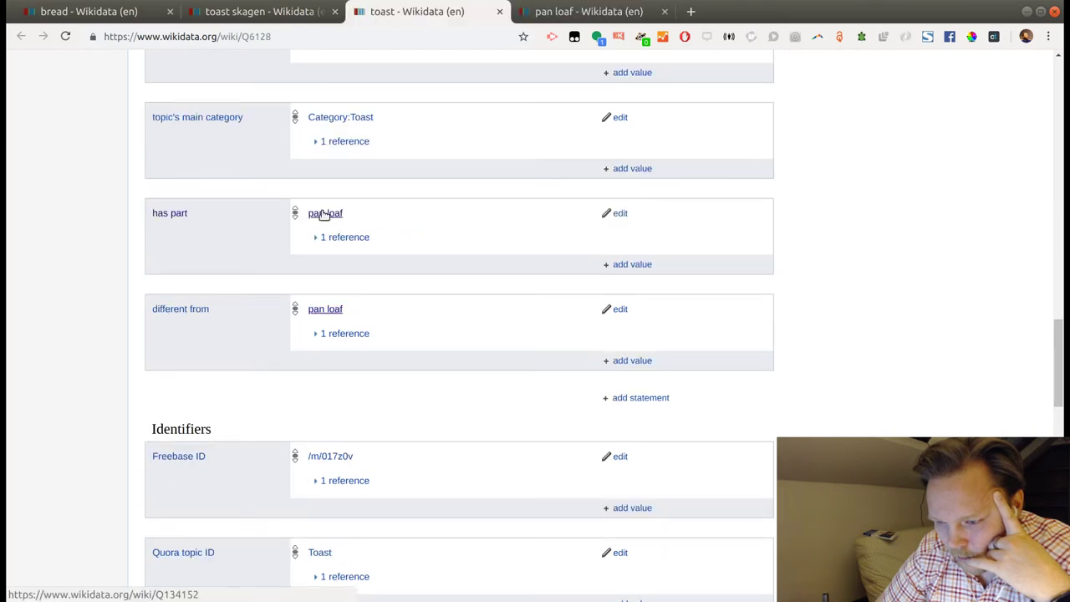
click(343, 333)
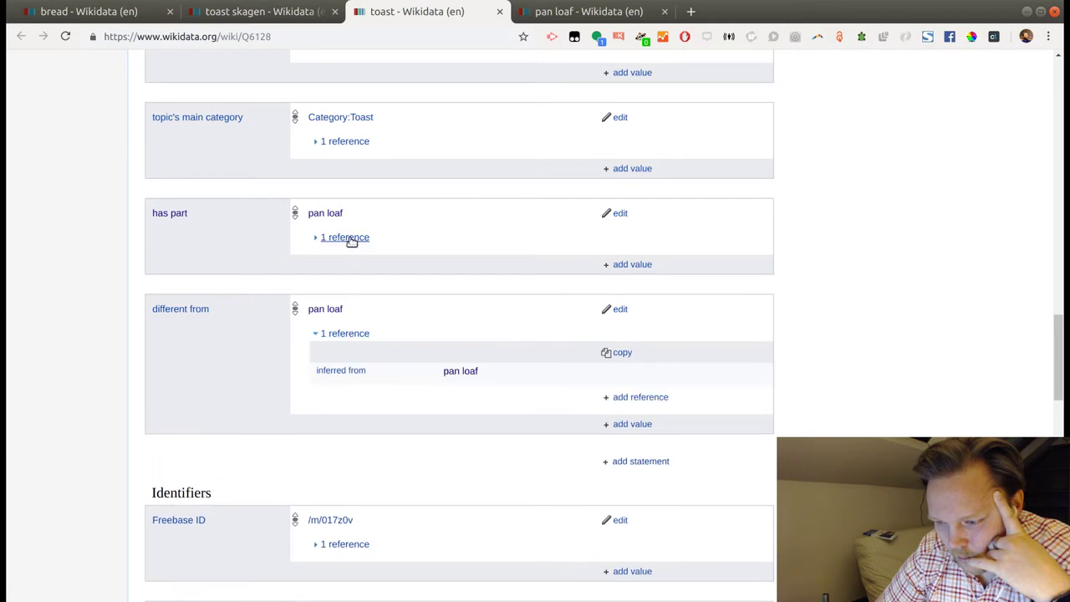
click(351, 239)
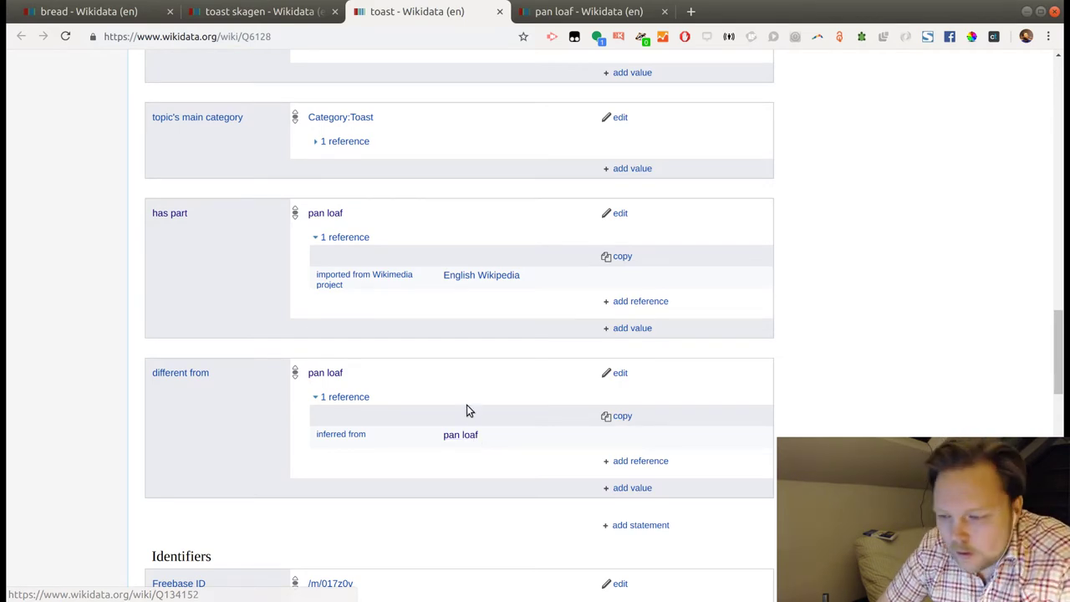
scroll(468, 403, up, 5)
scroll(477, 199, up, 5)
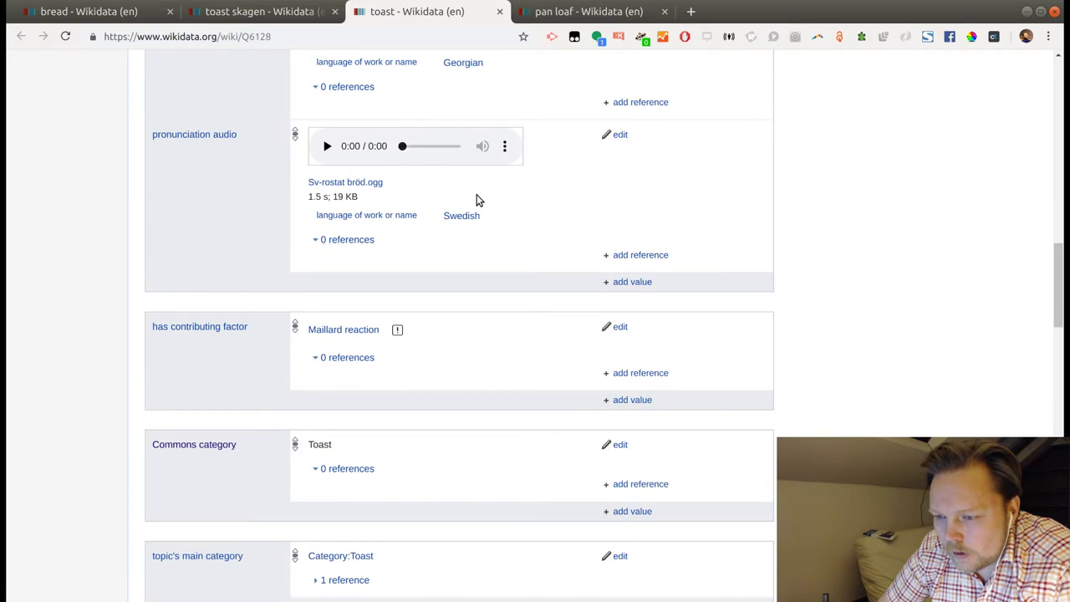
Review the pan loaf item's country of origin, has part and different from statements.
click(589, 11)
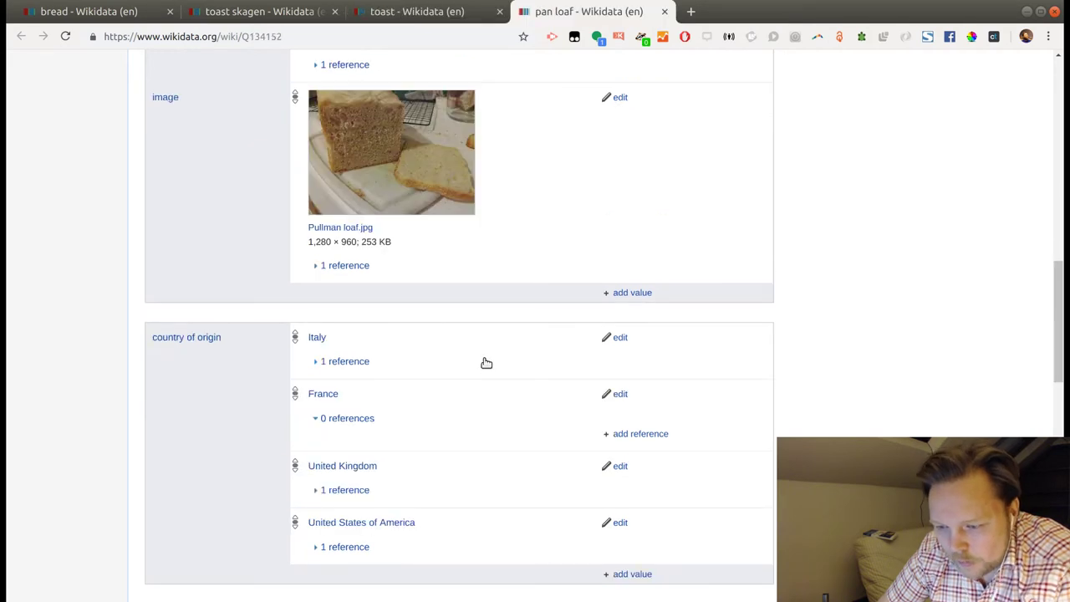
scroll(484, 361, up, 3)
scroll(484, 361, down, 10)
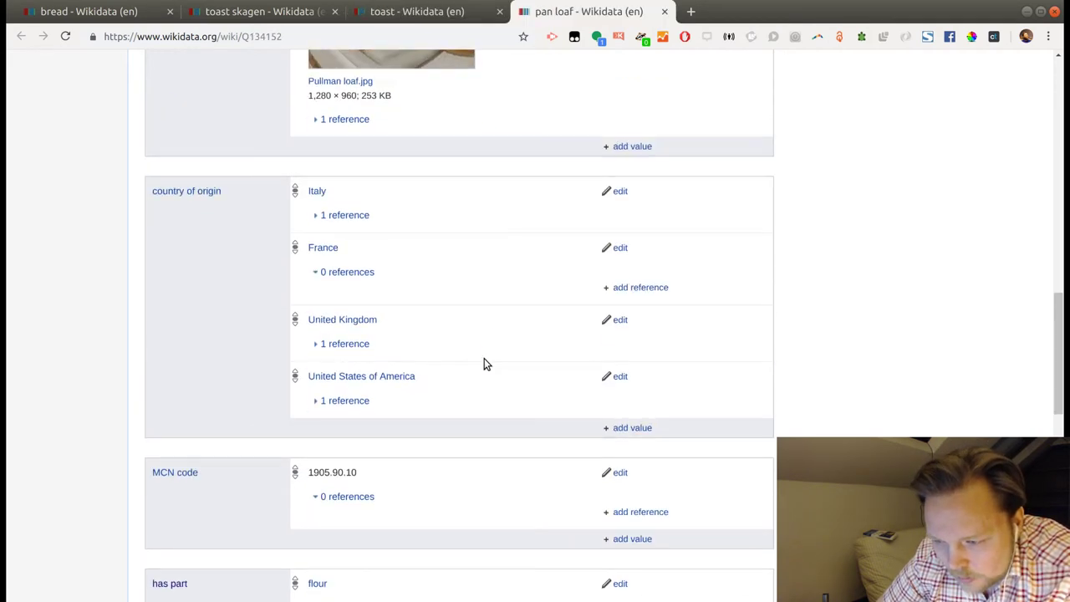
scroll(484, 359, down, 2)
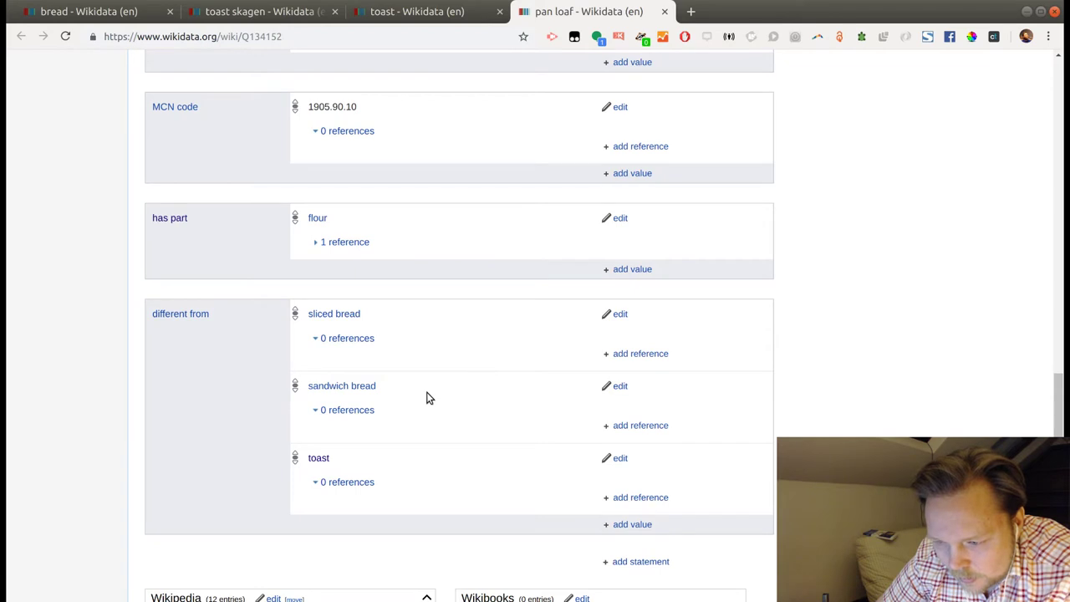
Open the sandwich bread item from pan loaf's different from values separately and examine its class, image, use and equivalence statements.
middle_click(362, 389)
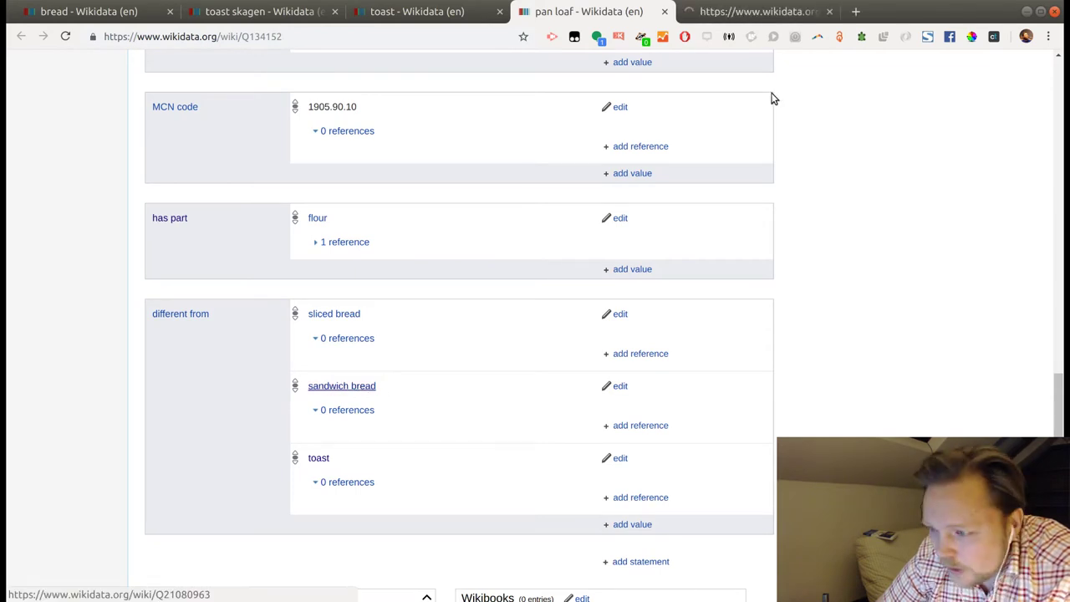
click(742, 19)
scroll(672, 388, down, 3)
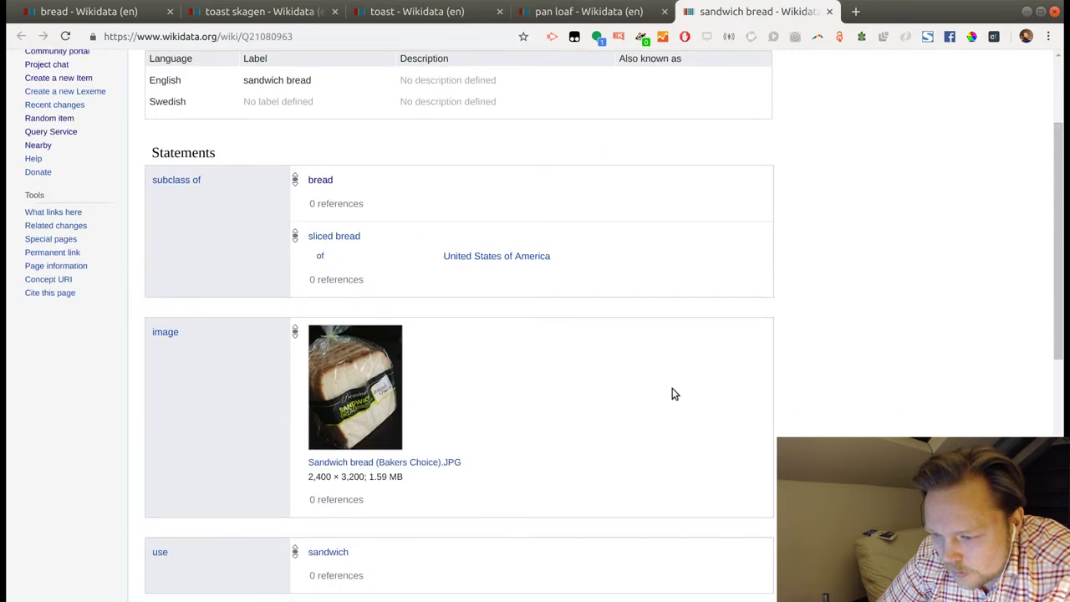
scroll(672, 394, down, 3)
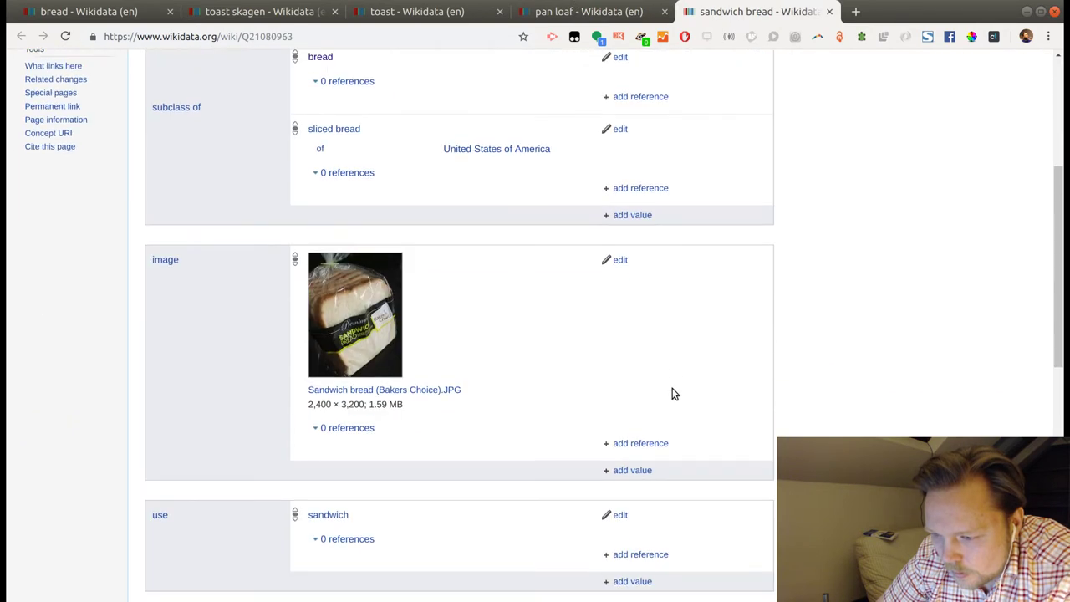
scroll(674, 394, down, 3)
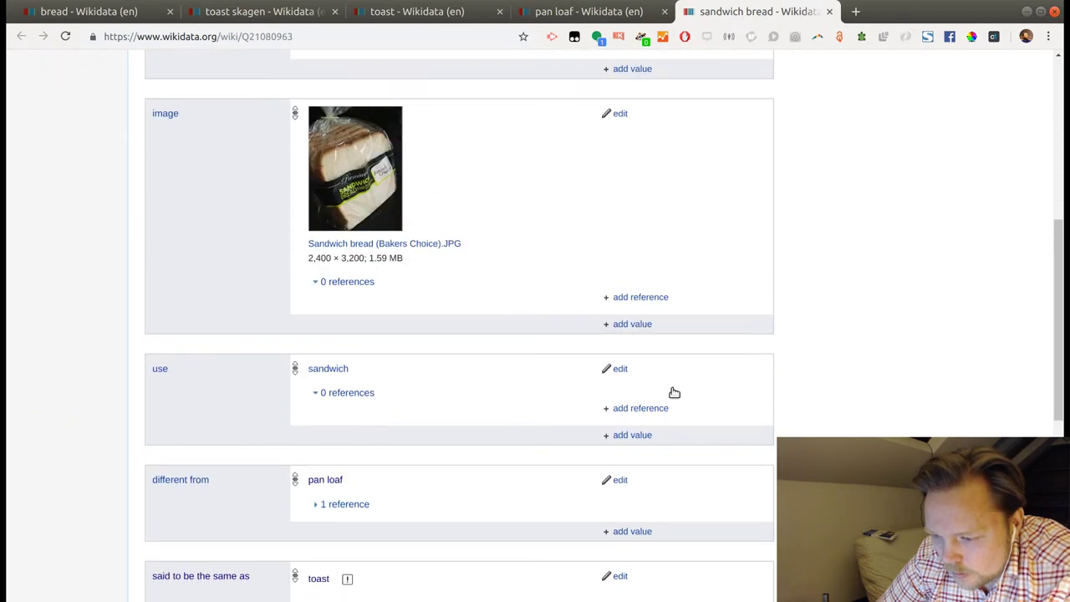
scroll(674, 394, down, 3)
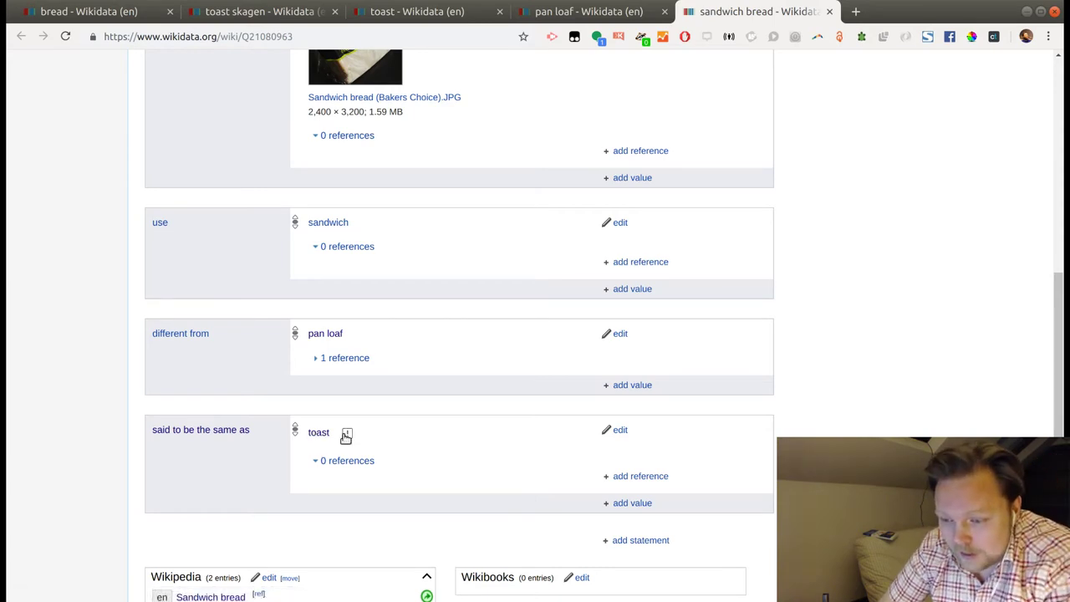
Open the sandwich item separately, search Wikidata from it for "formfranska", and open both suggested Formfranska items.
middle_click(338, 226)
click(840, 18)
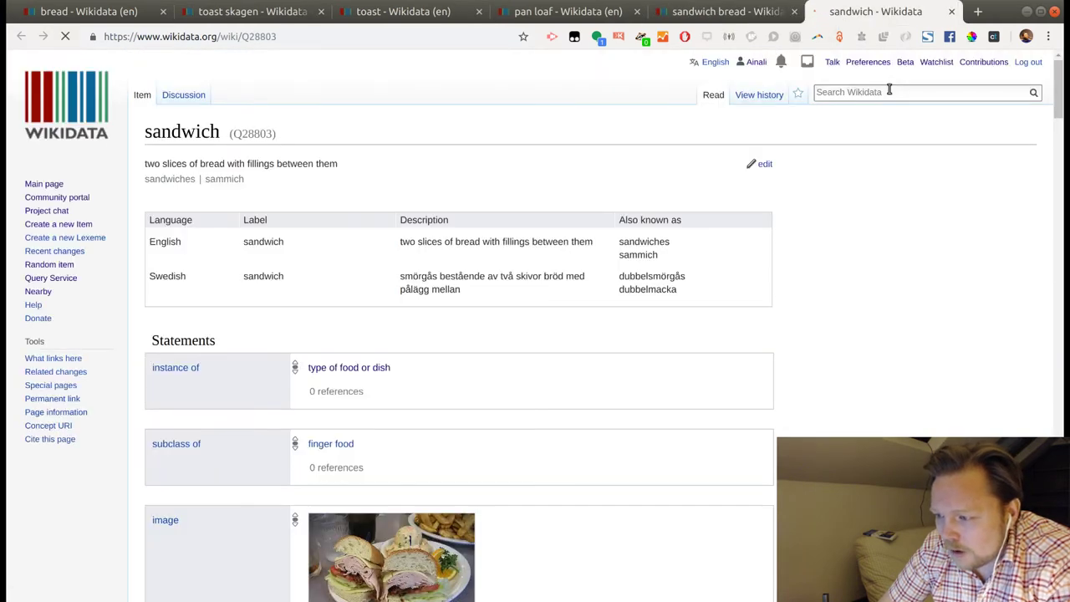
click(889, 91)
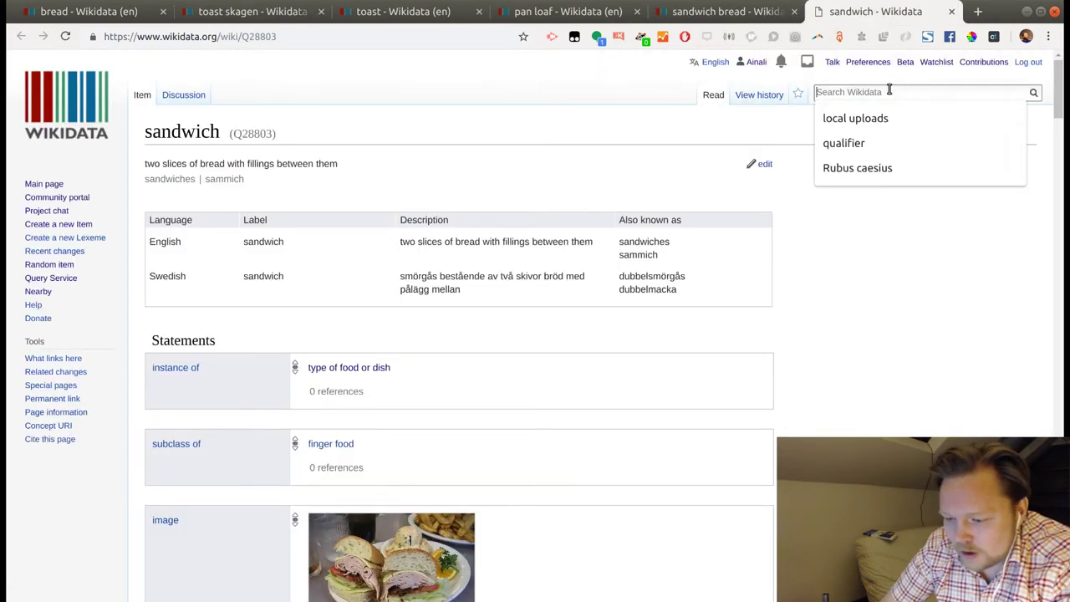
text(formf)
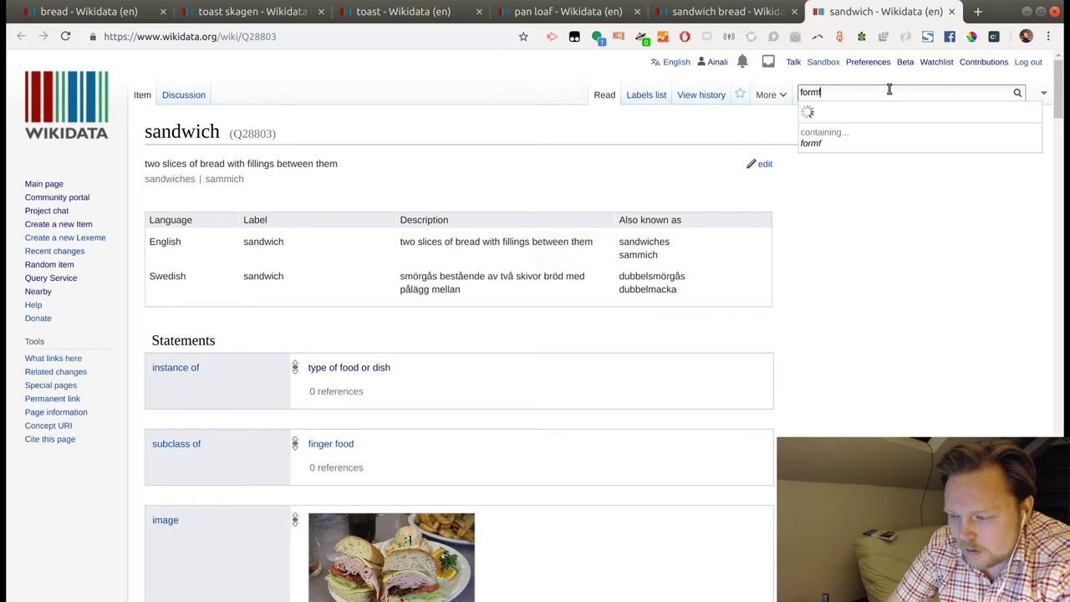
text(ranska)
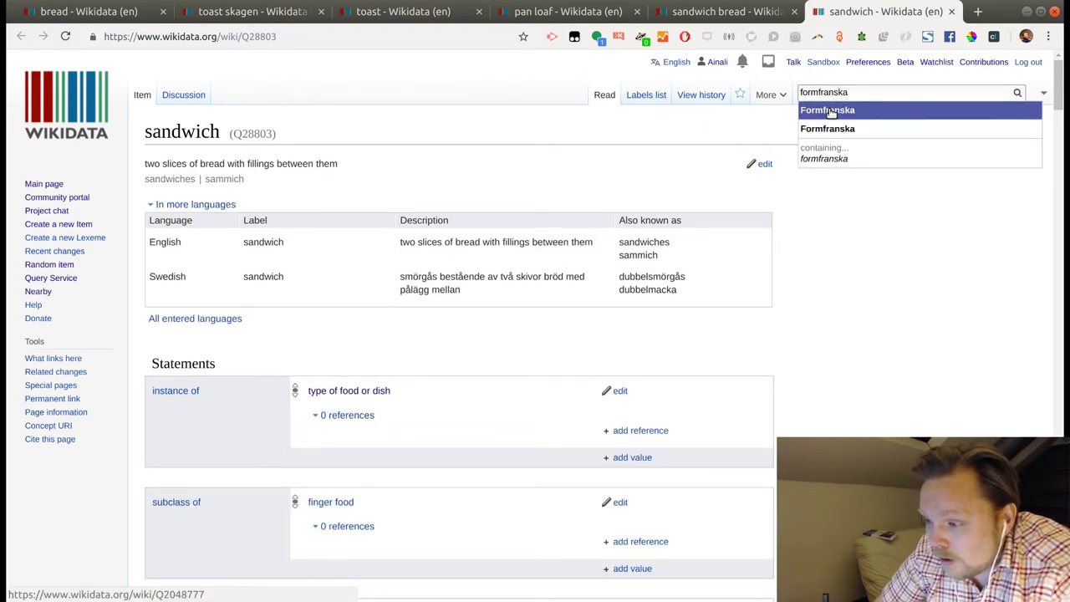
middle_click(830, 111)
click(826, 130)
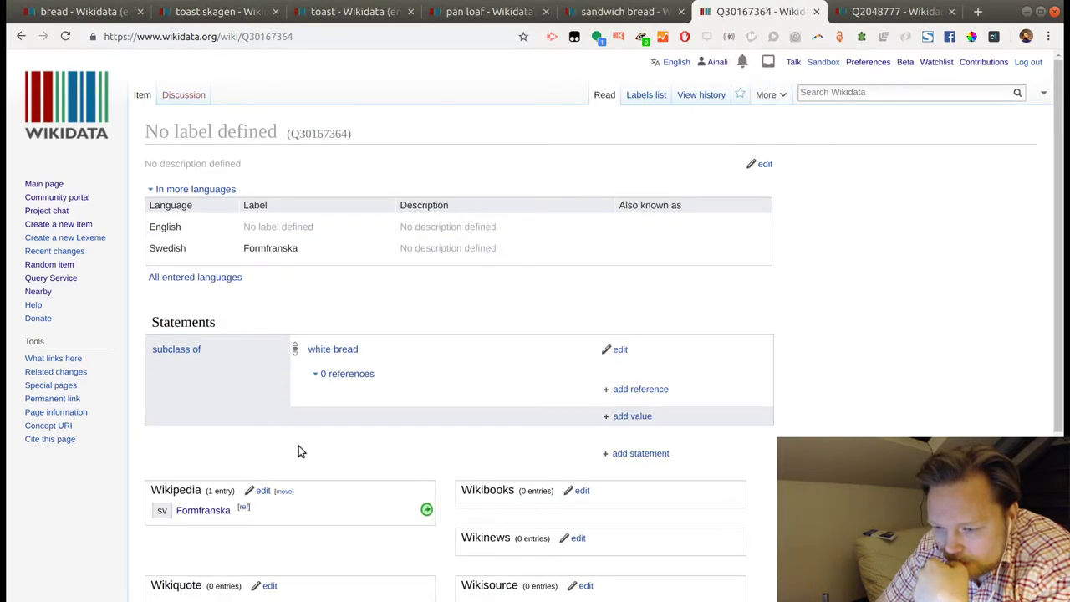
Examine the statements and Wikipedia link of Formfranska item Q2048777, and close its page.
click(859, 15)
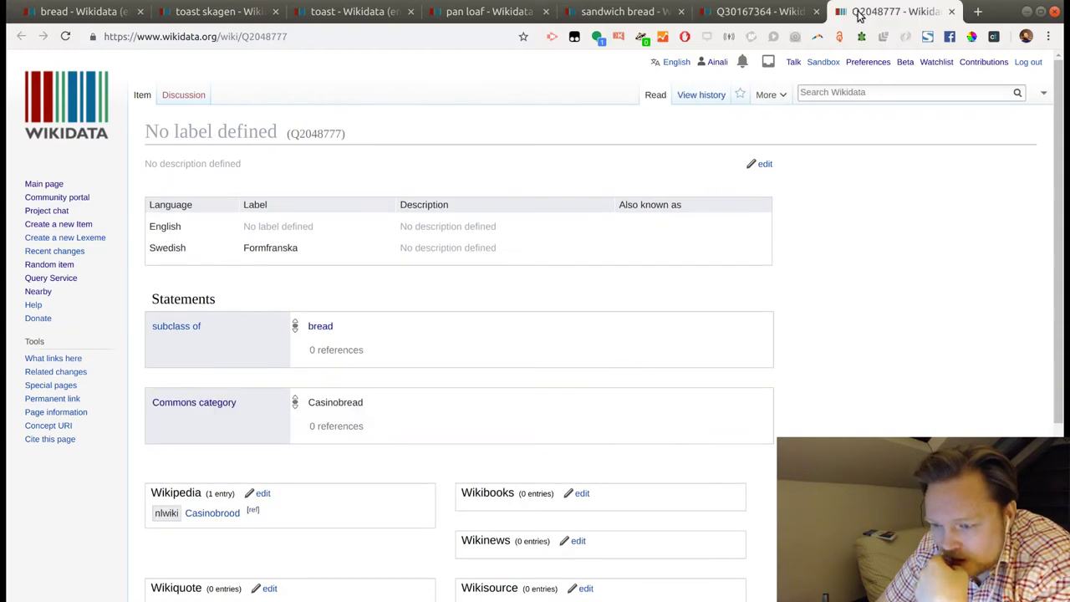
scroll(513, 326, down, 3)
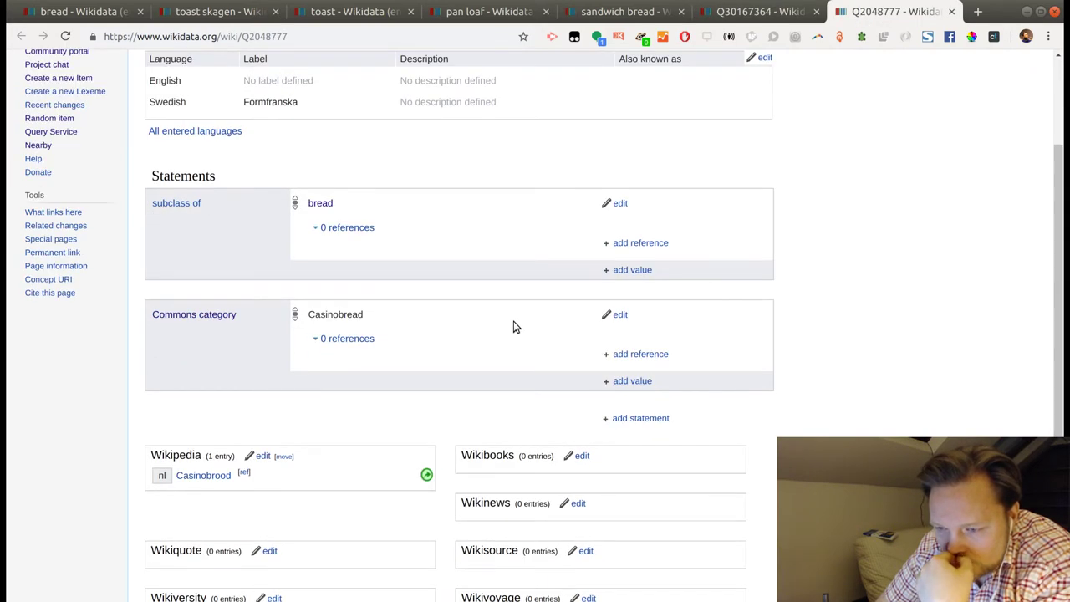
scroll(514, 326, up, 3)
scroll(514, 326, down, 3)
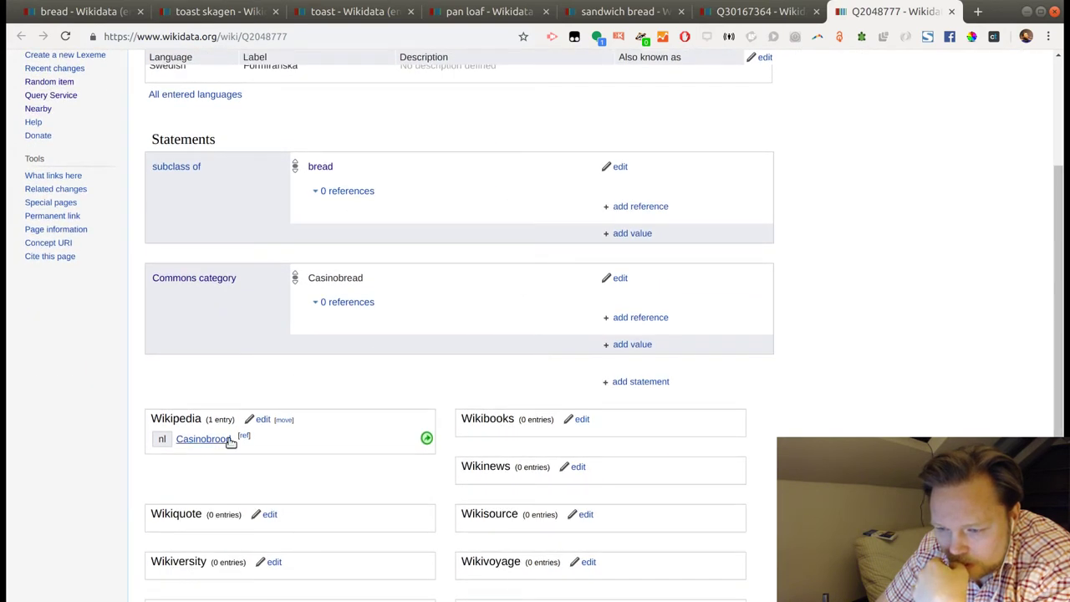
middle_click(888, 17)
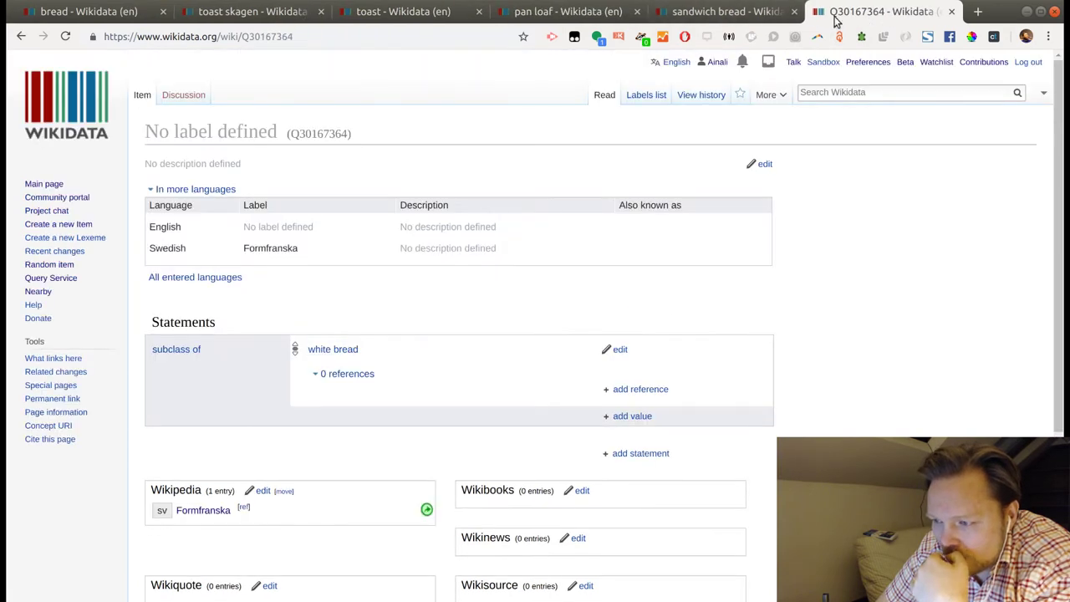
Recheck the sandwich bread item's Wikipedia links, subclass of values and image for comparison with Formfranska.
click(729, 16)
scroll(605, 327, down, 3)
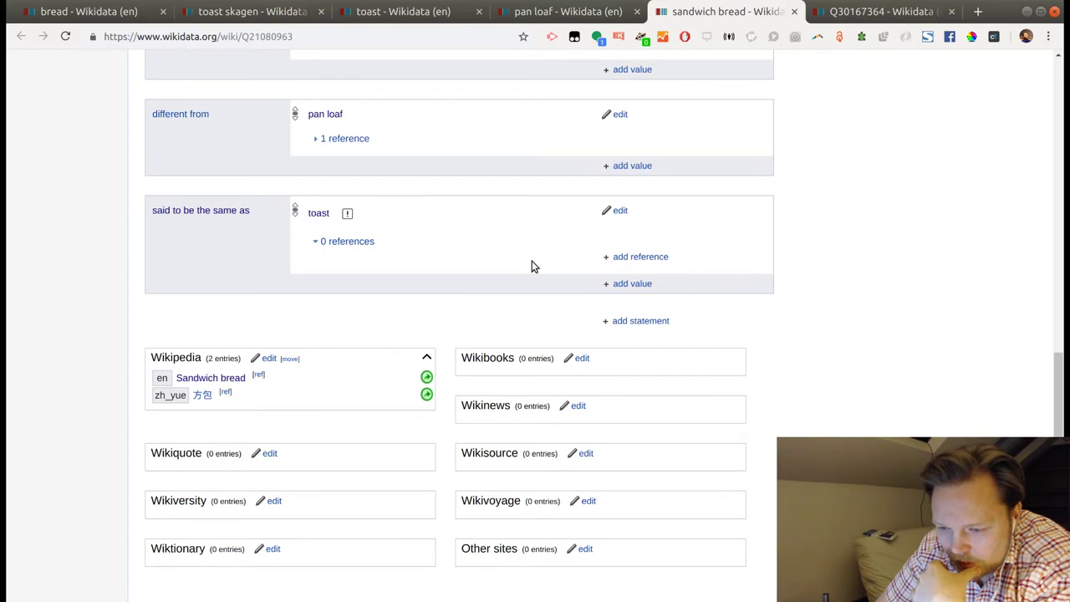
scroll(532, 266, up, 6)
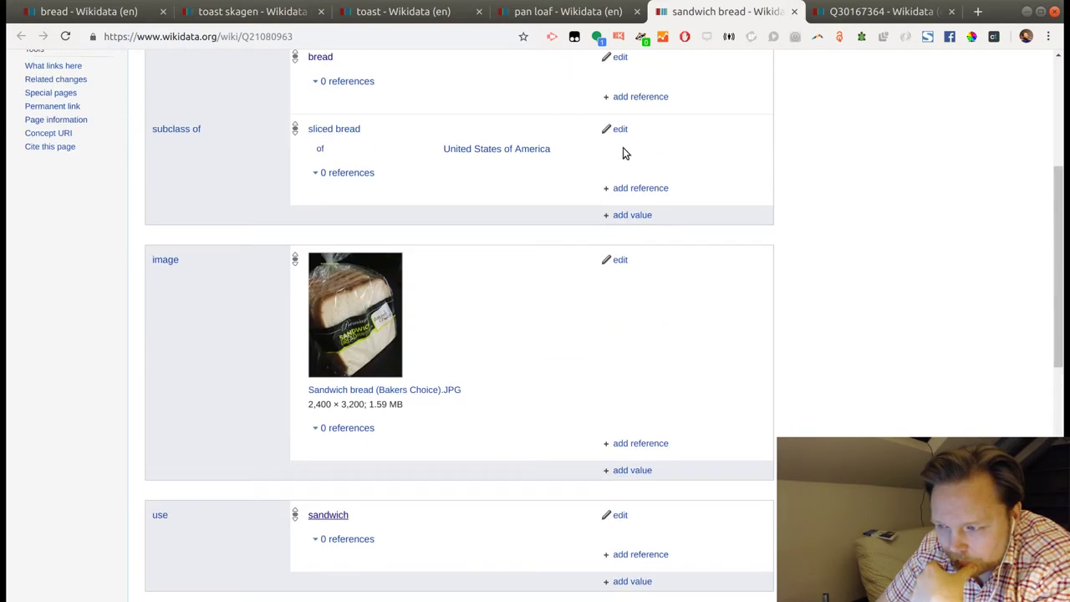
scroll(614, 193, up, 2)
scroll(554, 287, down, 2)
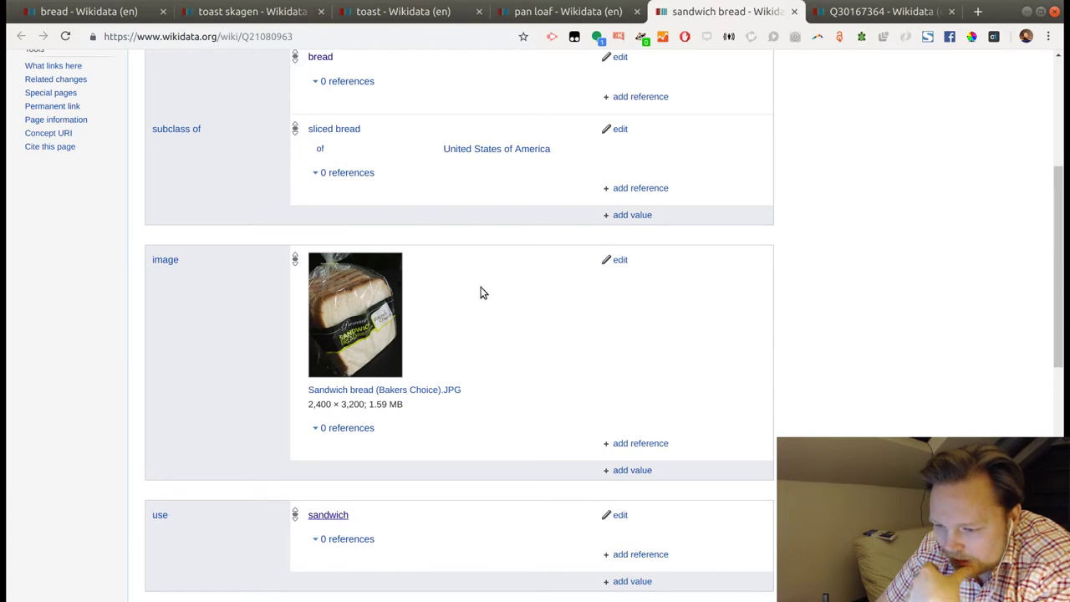
Inspect the revision history of Formfranska item Q30167364 and return to the item page.
click(832, 14)
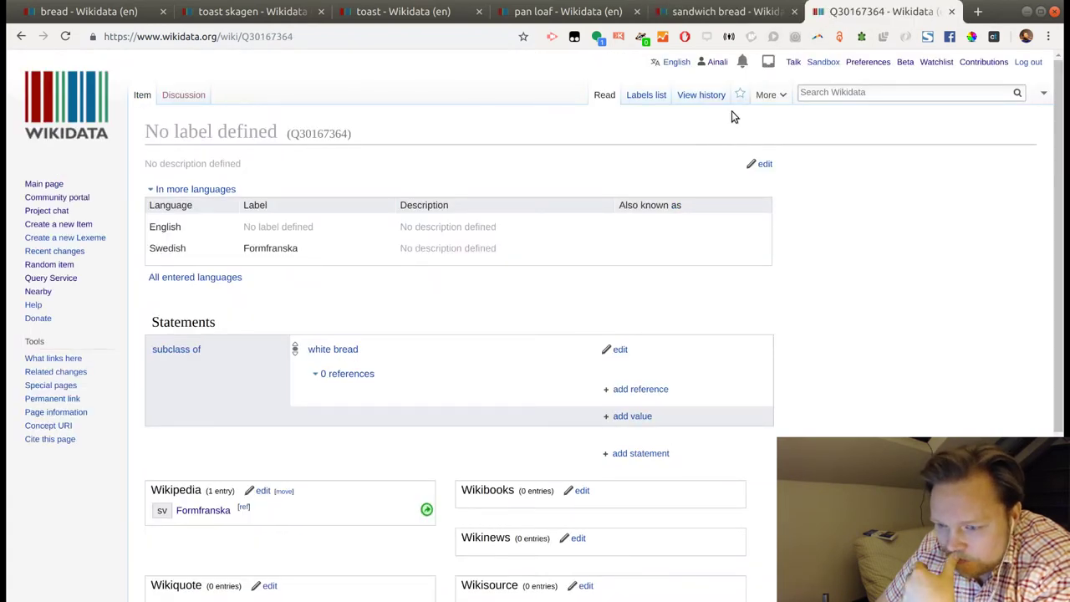
click(702, 95)
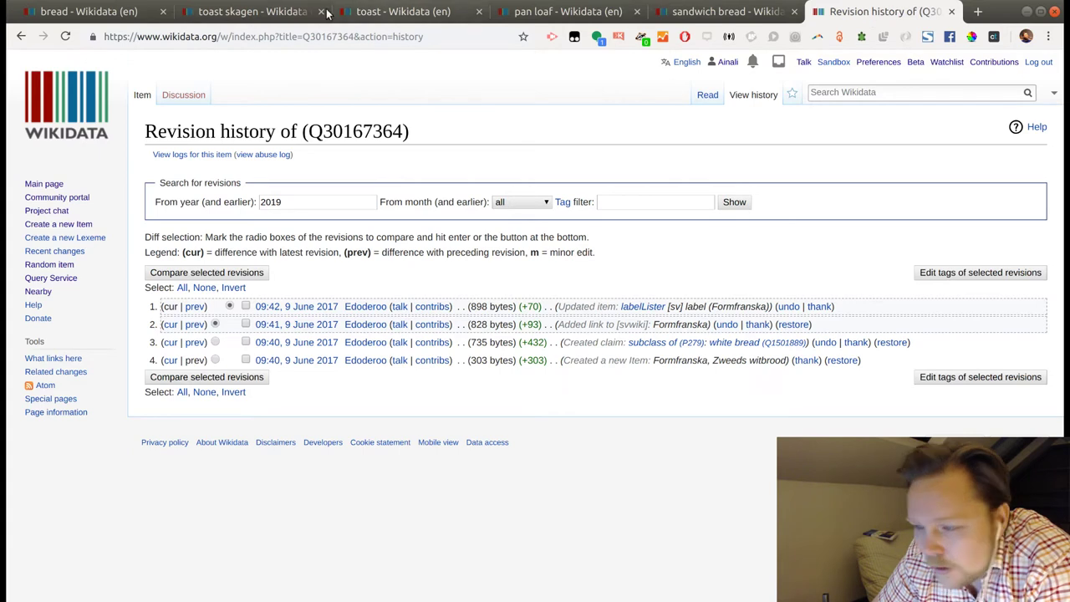
click(21, 36)
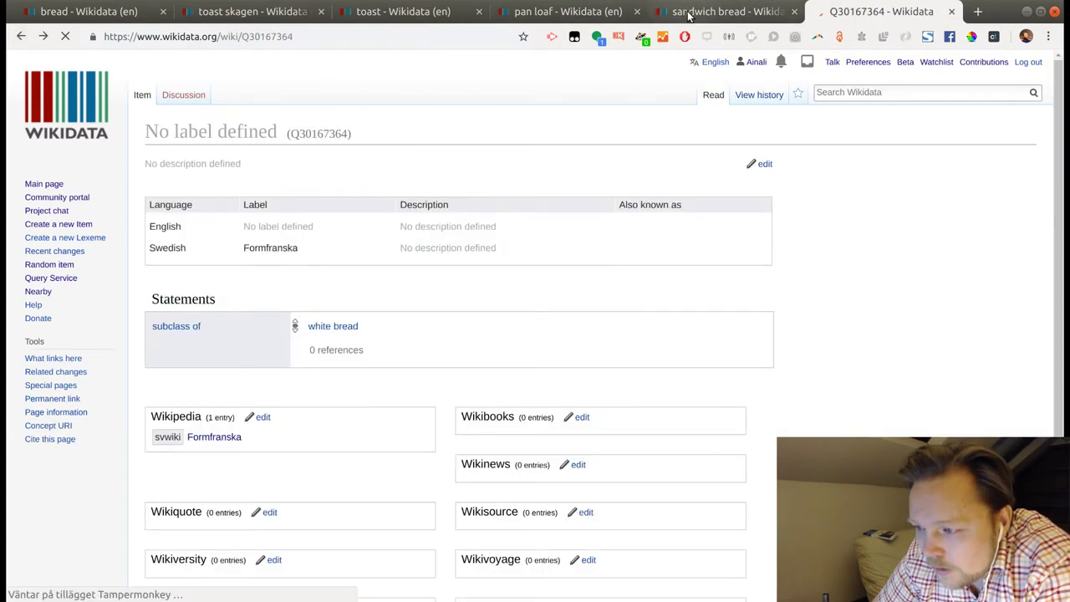
Open the revision history of the sandwich bread item.
click(726, 11)
scroll(726, 226, up, 5)
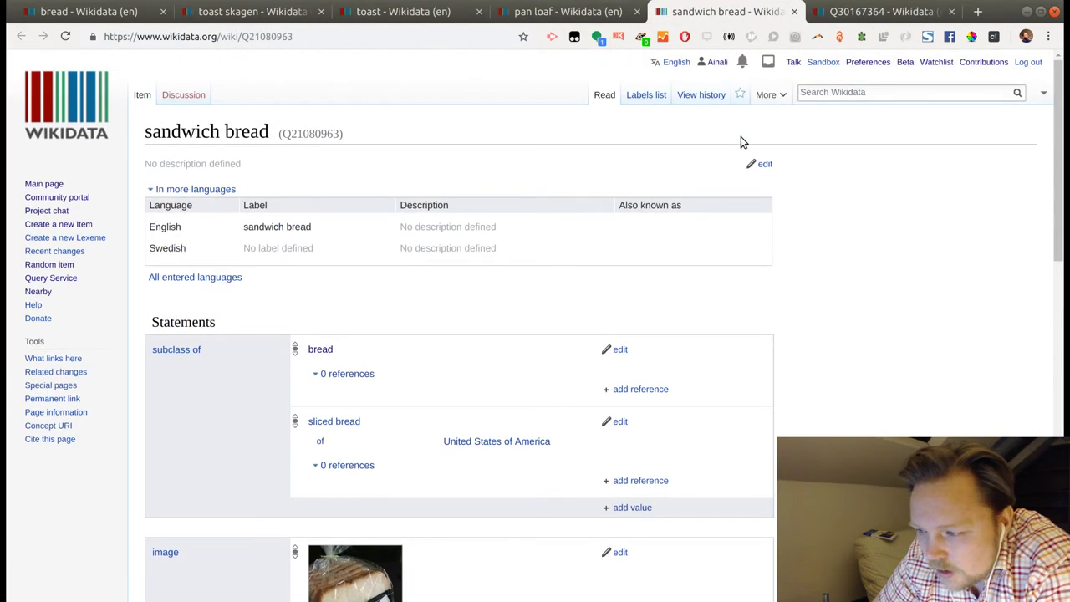
click(702, 95)
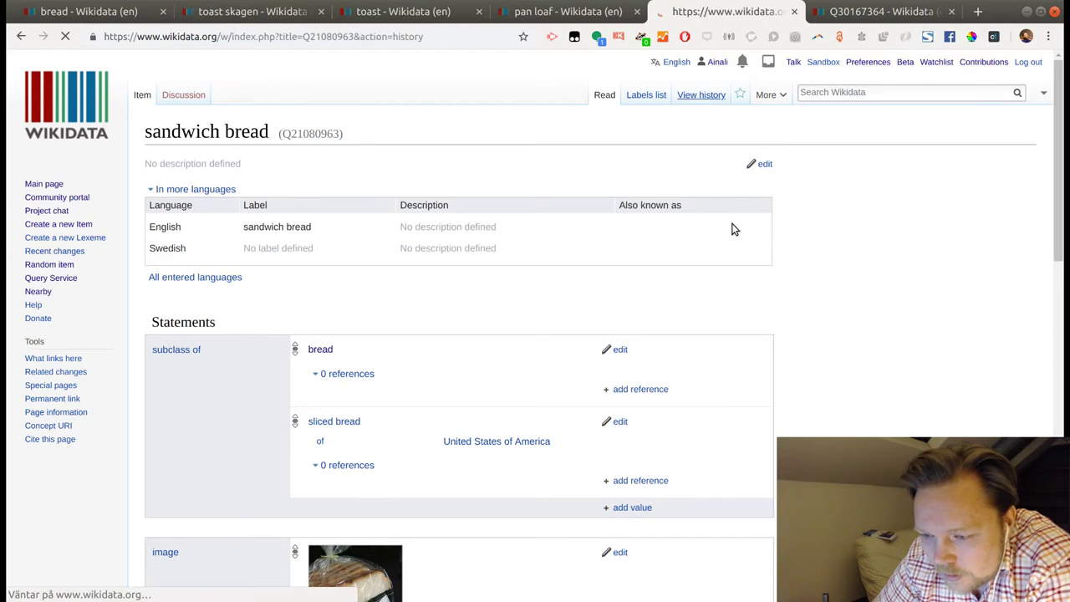
Examine the revision history of the sandwich bread item and return to its item page.
scroll(727, 215, down, 5)
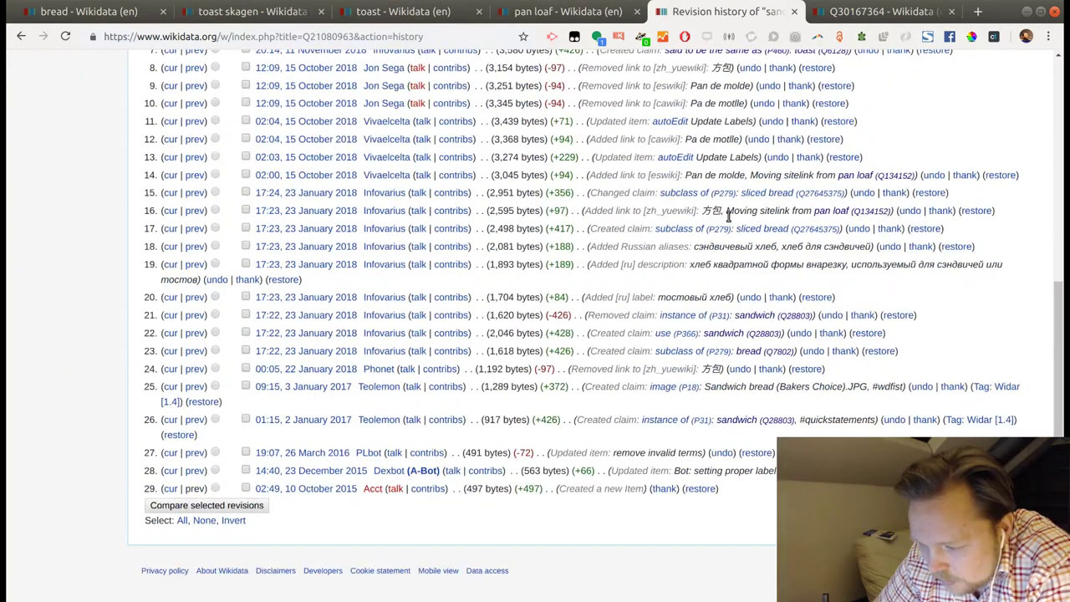
scroll(728, 216, up, 5)
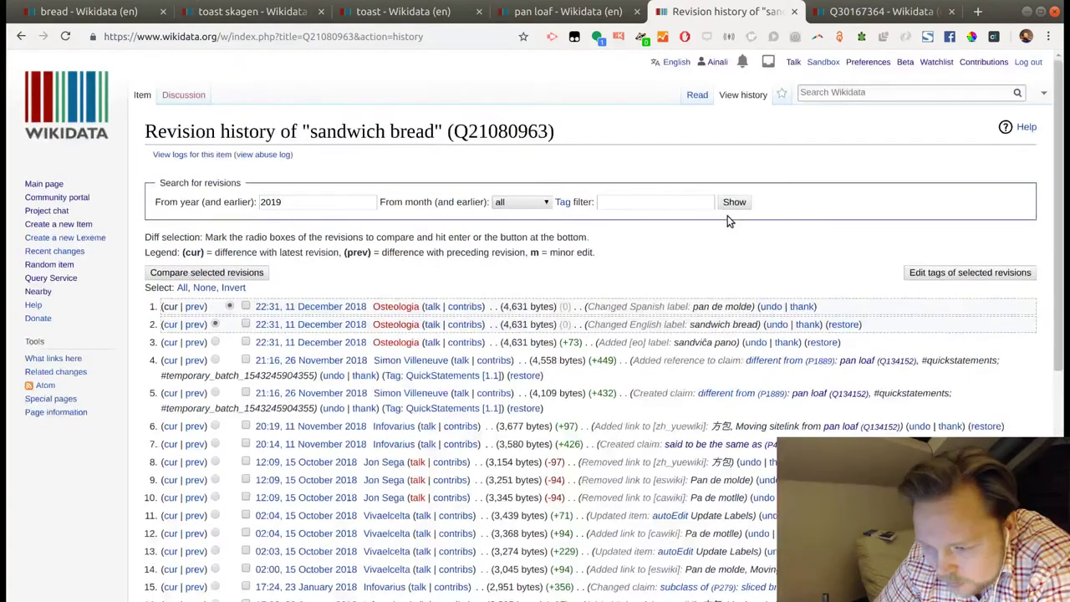
scroll(727, 216, down, 5)
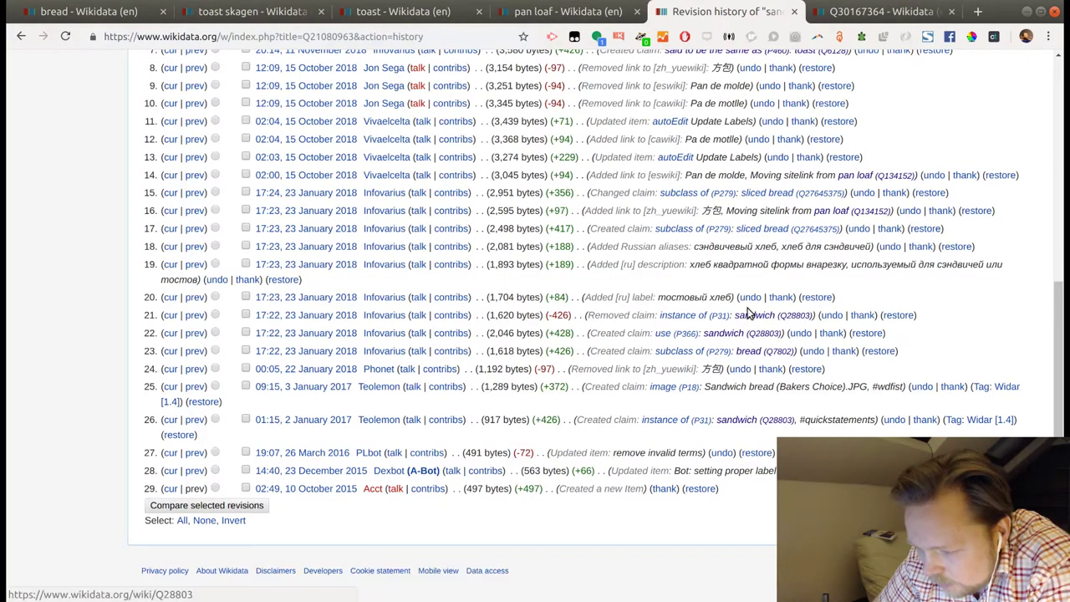
scroll(748, 312, up, 2)
scroll(754, 423, up, 3)
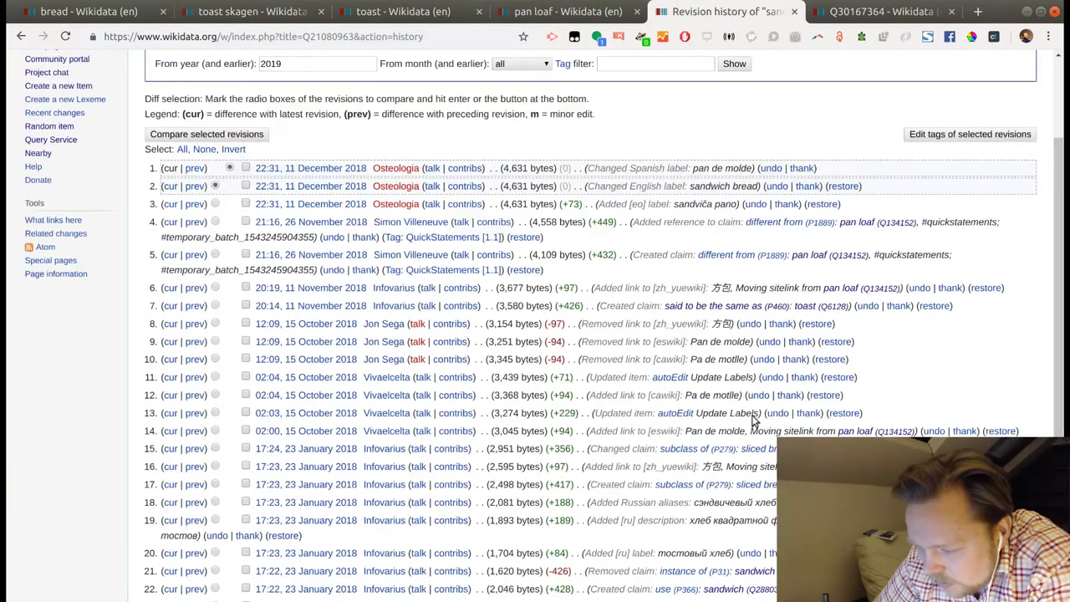
scroll(754, 415, up, 2)
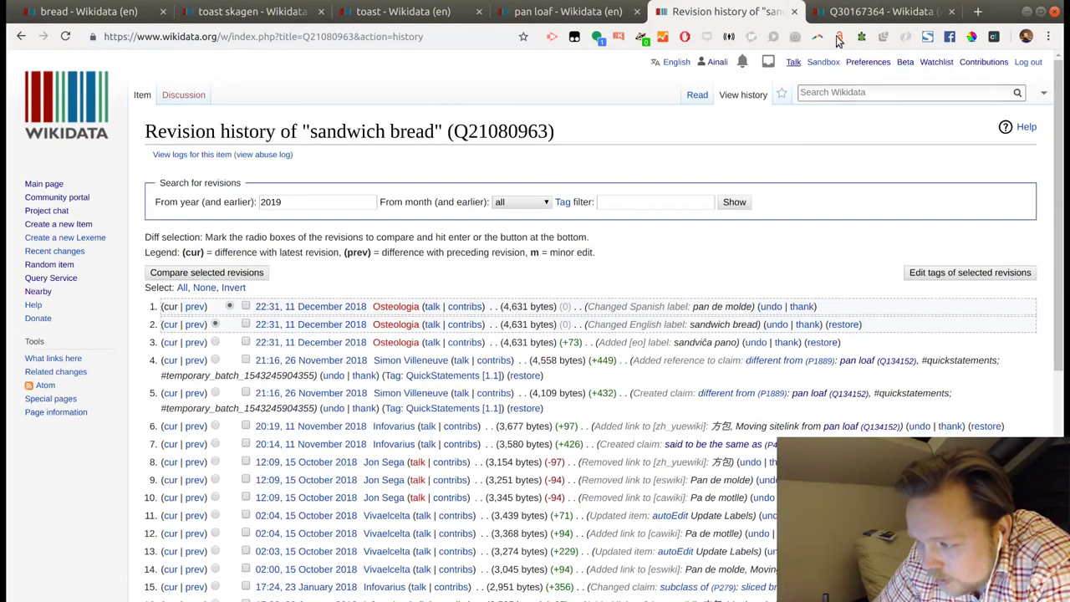
click(861, 13)
click(743, 13)
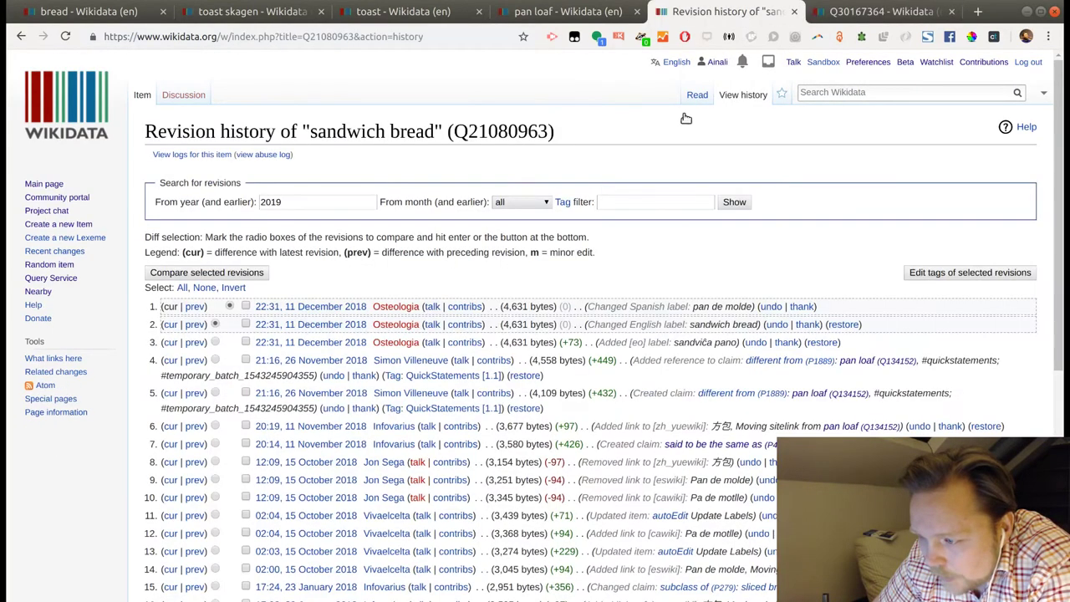
click(23, 37)
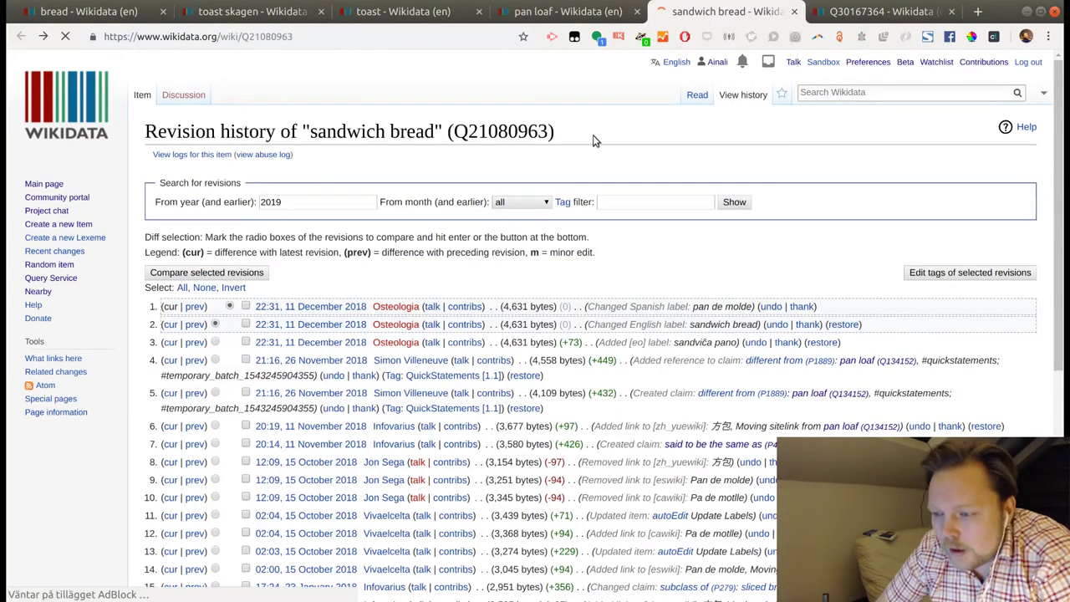
Merge Formfranska item Q30167364 with the sandwich bread item, keeping the option to always merge into the older entity.
click(843, 17)
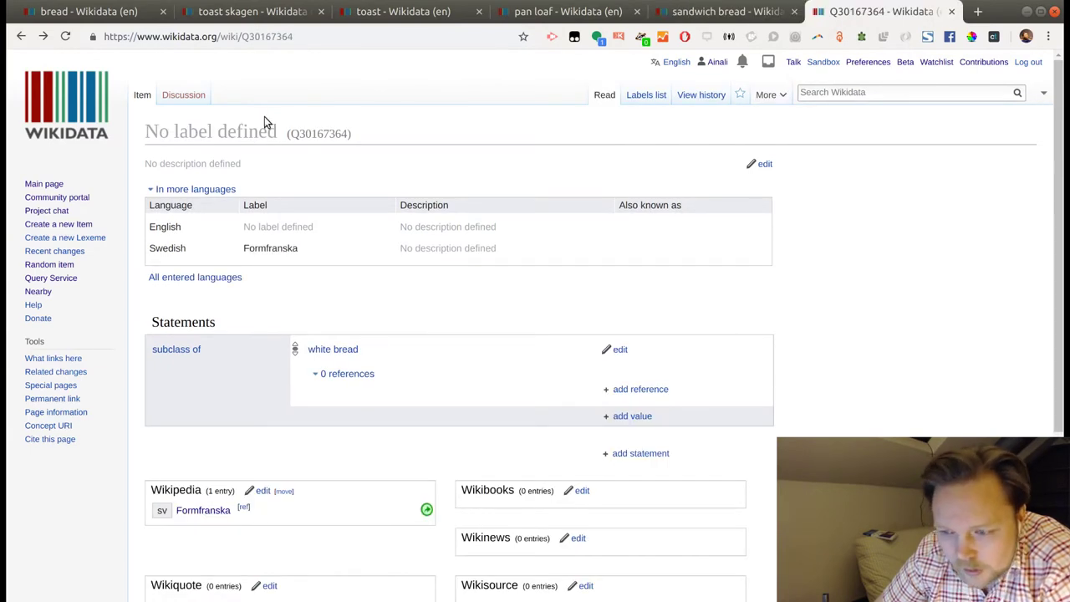
double_click(306, 135)
key(ctrl+c)
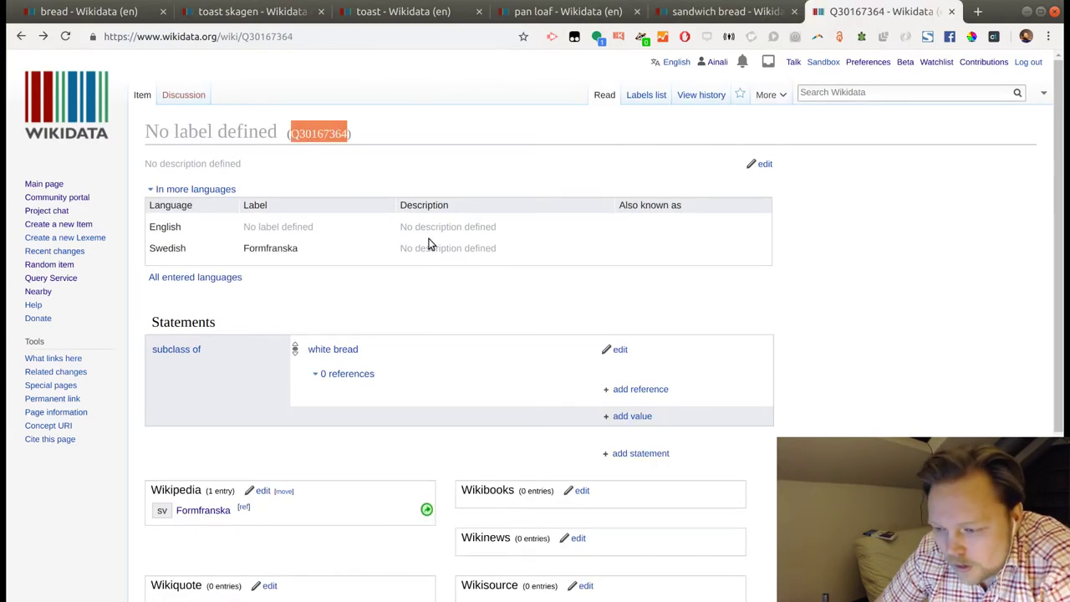
click(715, 13)
scroll(632, 315, down, 7)
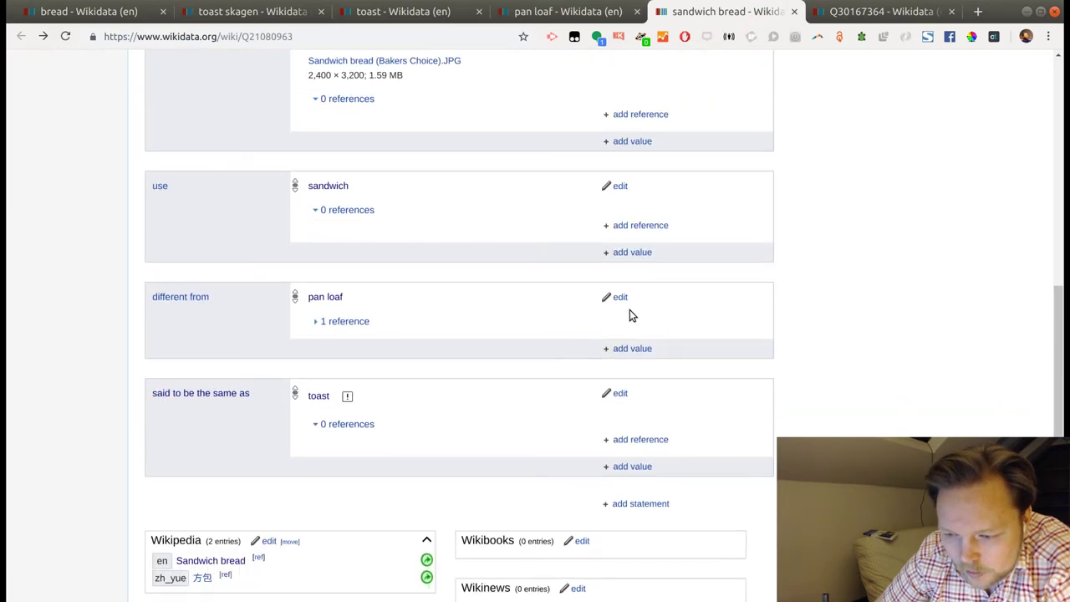
scroll(632, 316, up, 10)
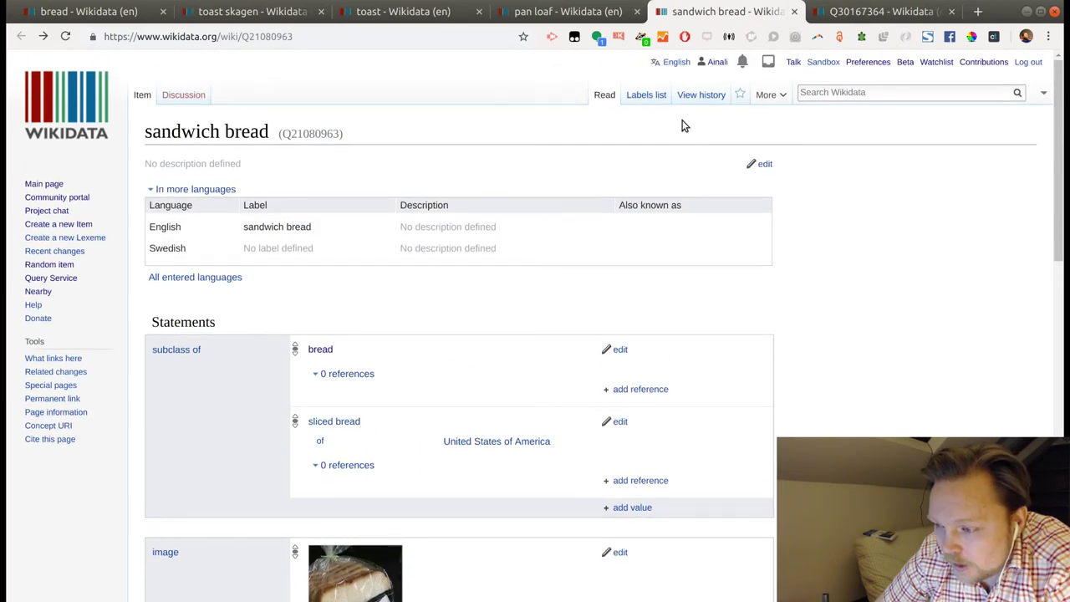
mouse_move(771, 98)
click(776, 117)
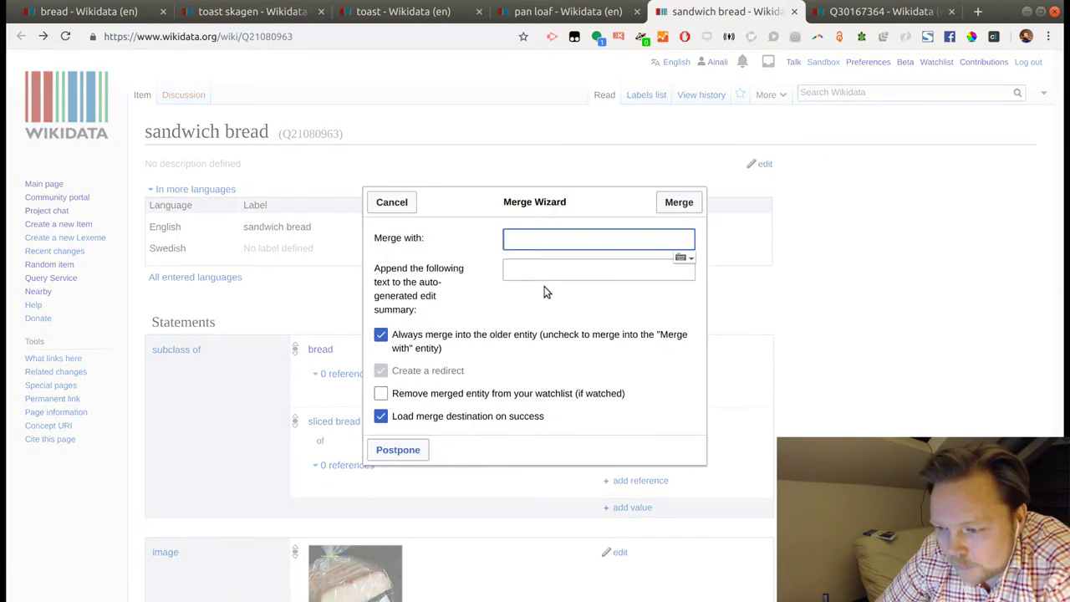
key(ctrl+v)
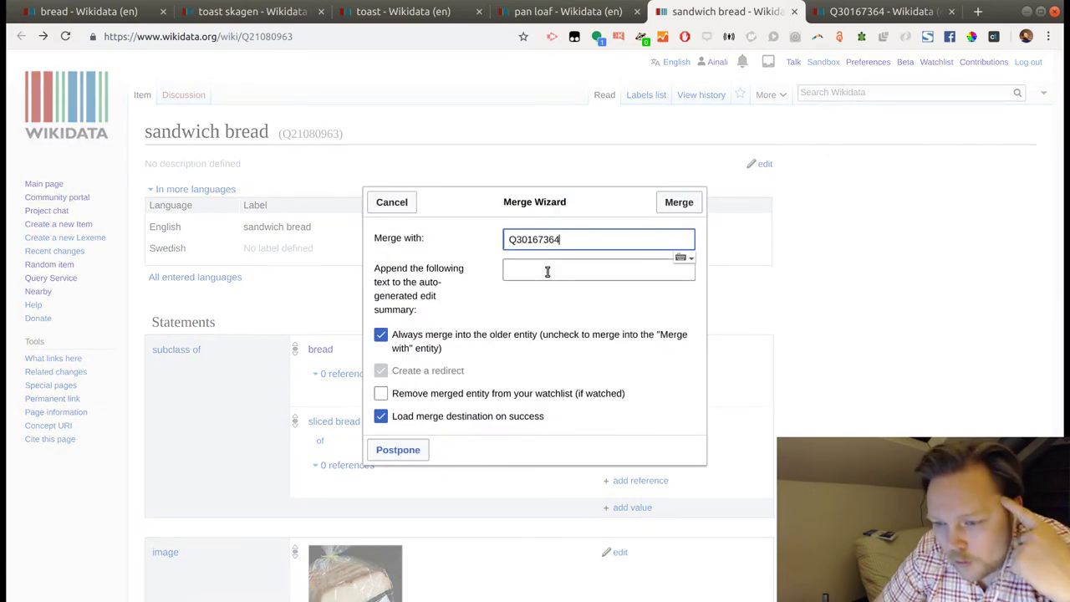
click(679, 202)
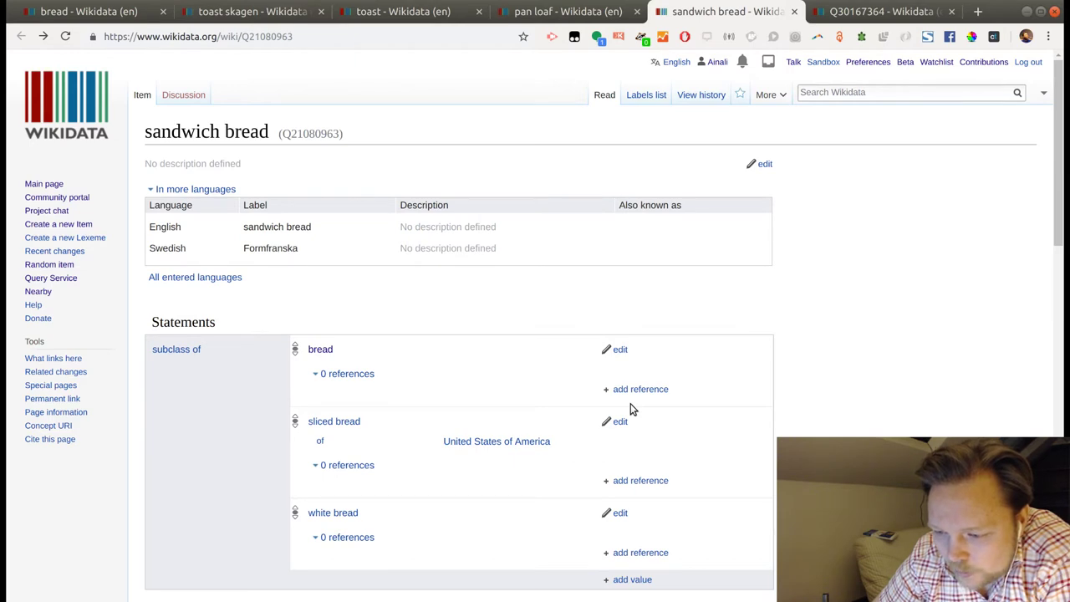
scroll(632, 410, down, 3)
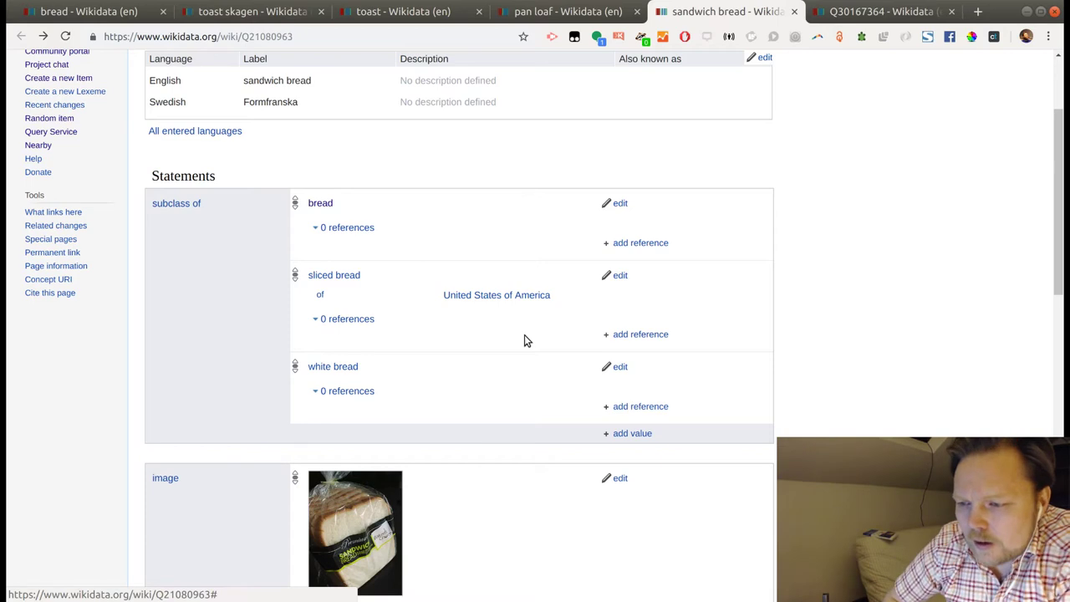
Examine the toast item's subclass of, image, pronunciation audio, has part and different from statements.
click(414, 12)
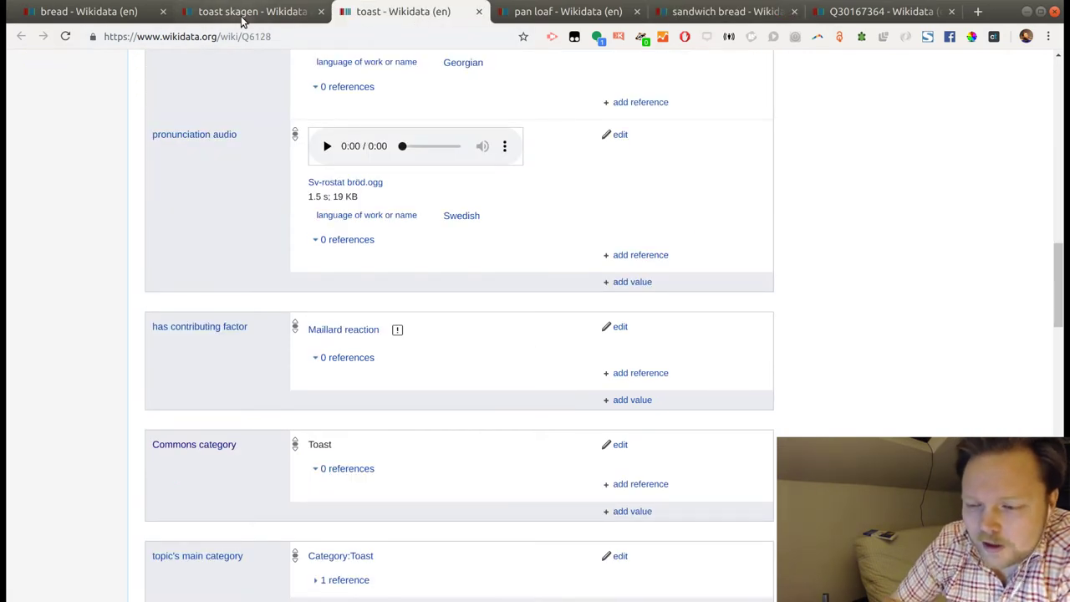
scroll(551, 352, up, 5)
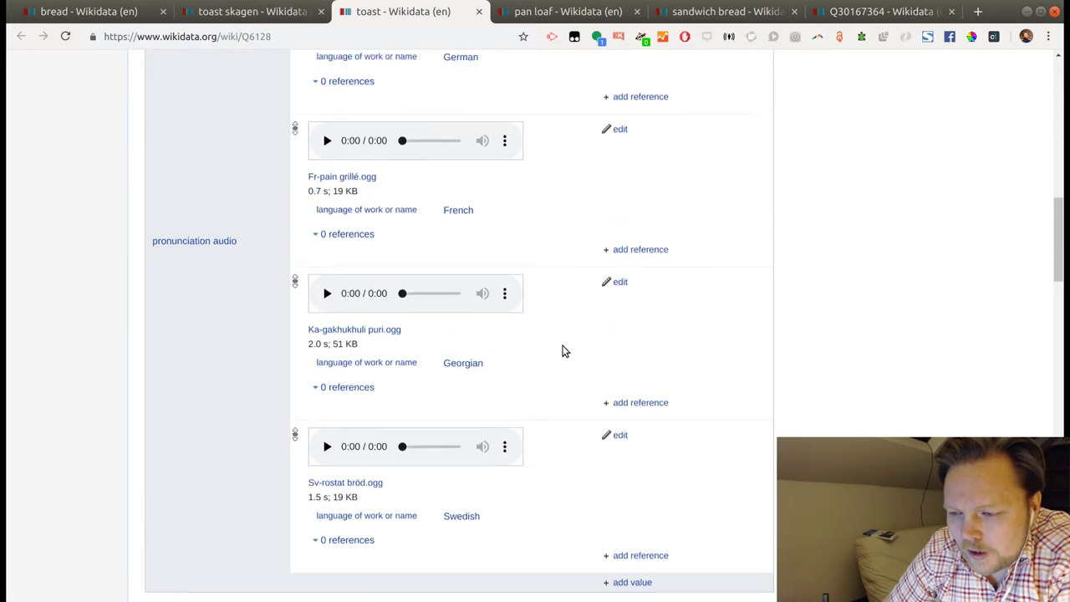
scroll(565, 350, up, 7)
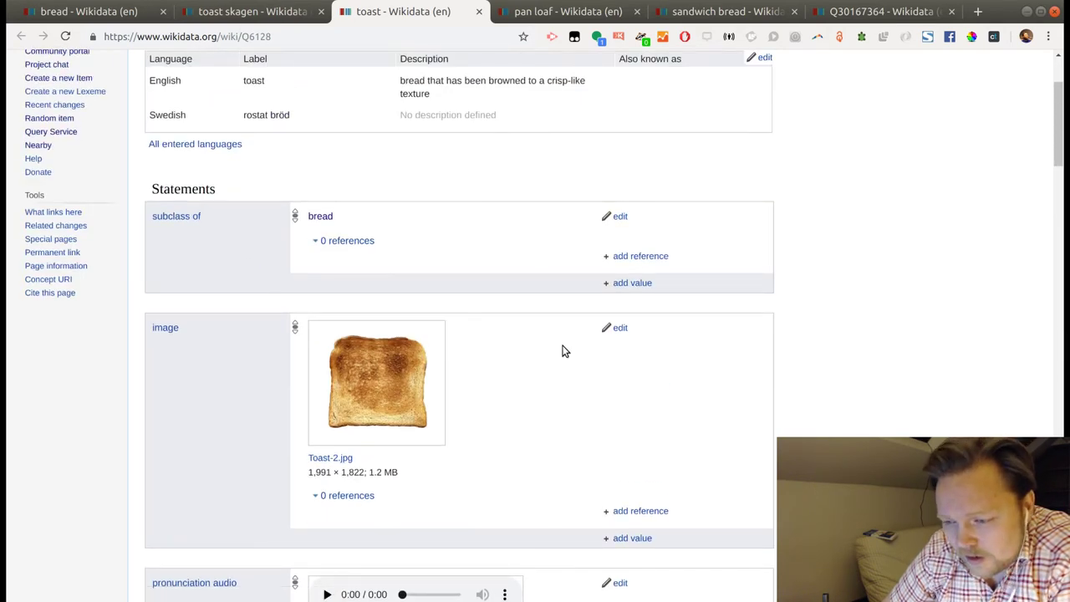
scroll(355, 339, down, 4)
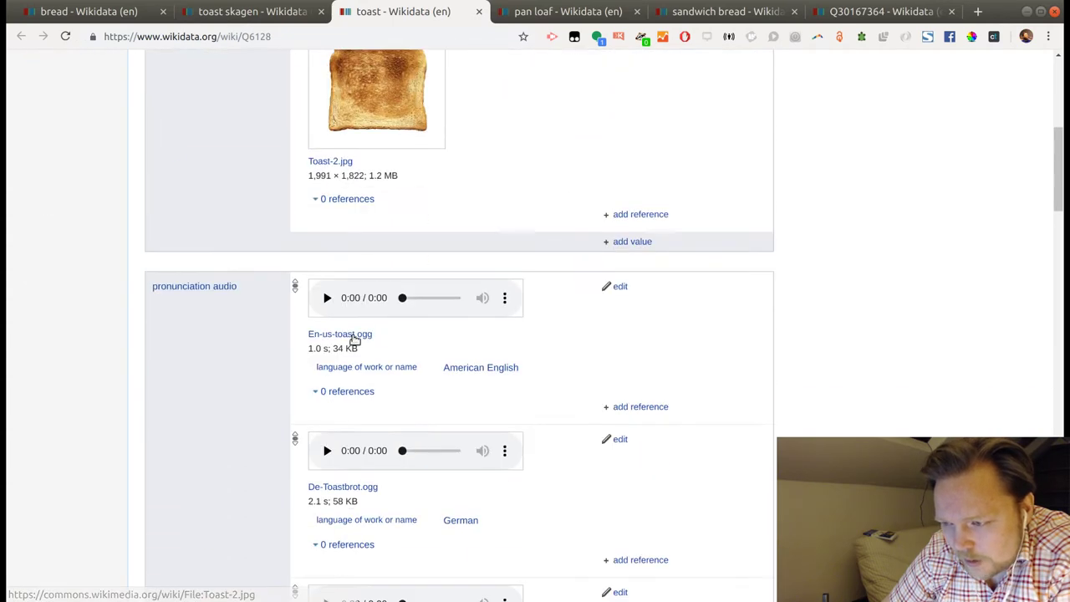
scroll(356, 339, down, 11)
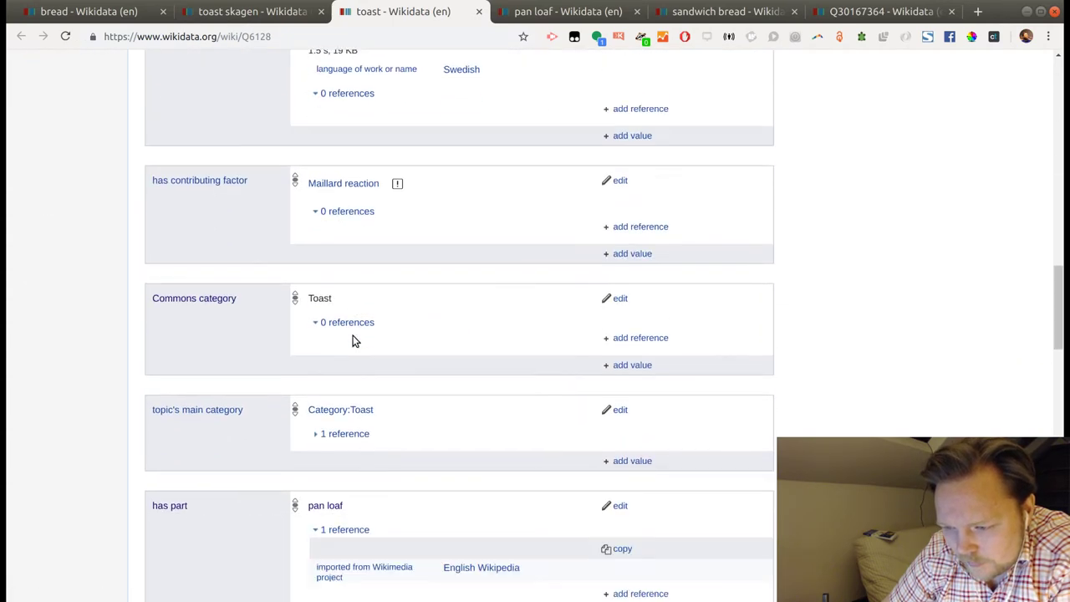
scroll(355, 338, down, 2)
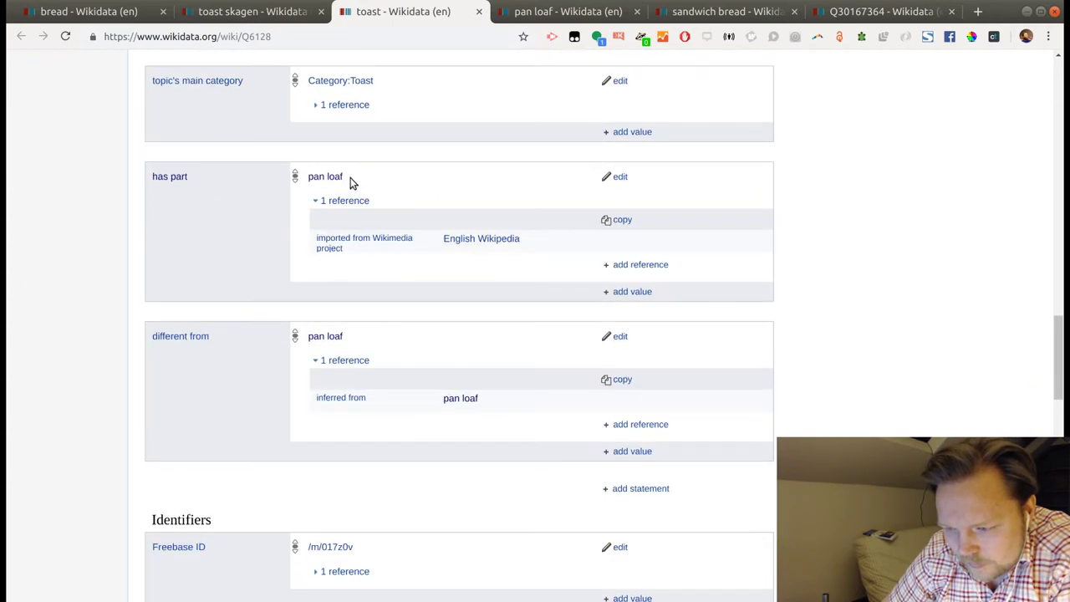
Check the pan loaf item's different from statements against the toast item's identifier, description, labels and image.
click(574, 17)
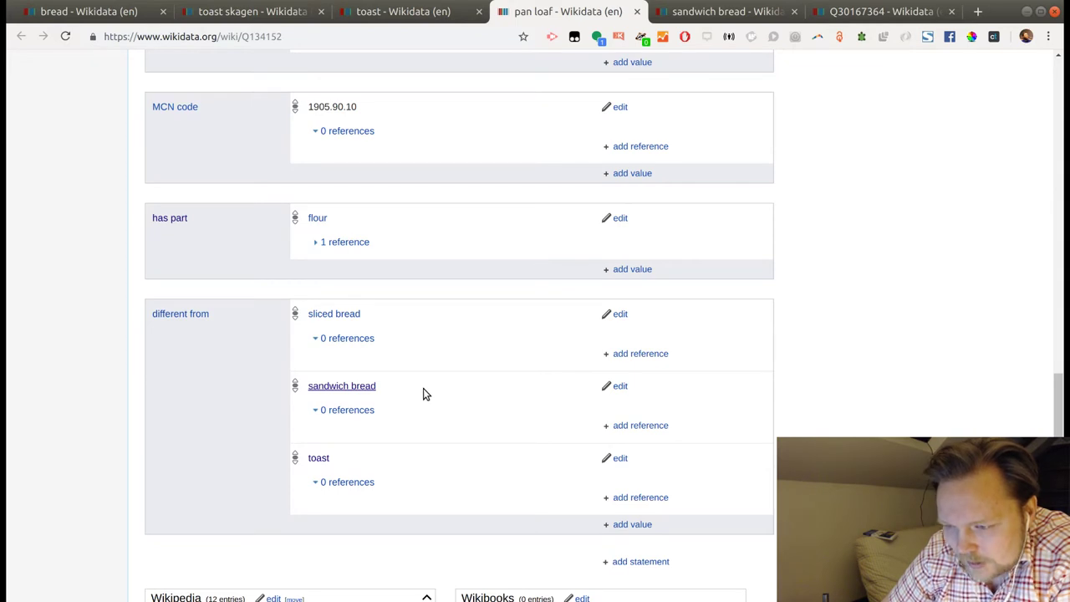
click(418, 12)
scroll(484, 289, up, 4)
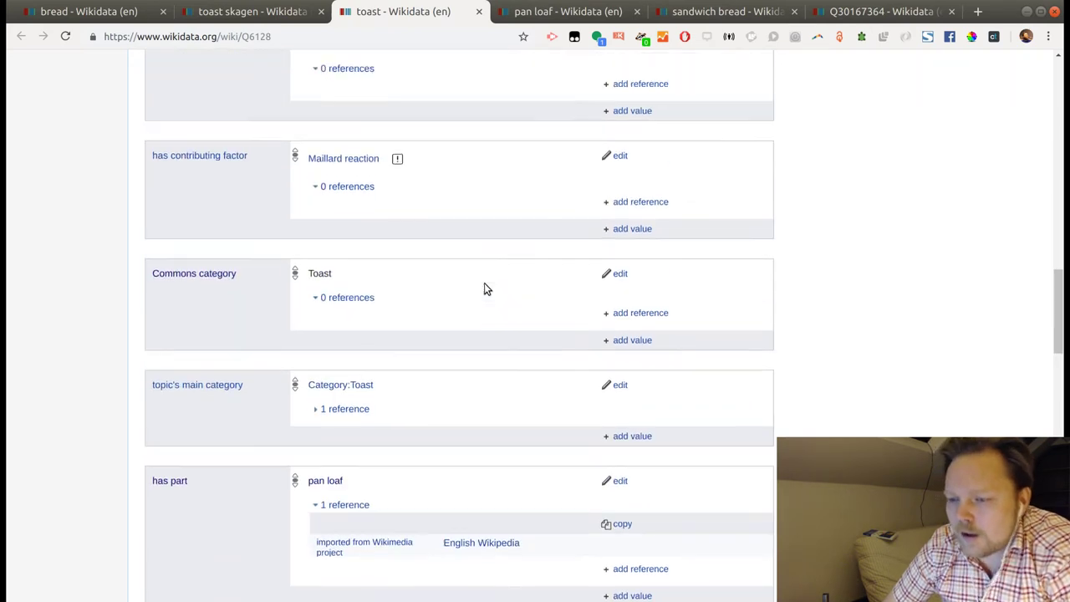
scroll(484, 288, up, 15)
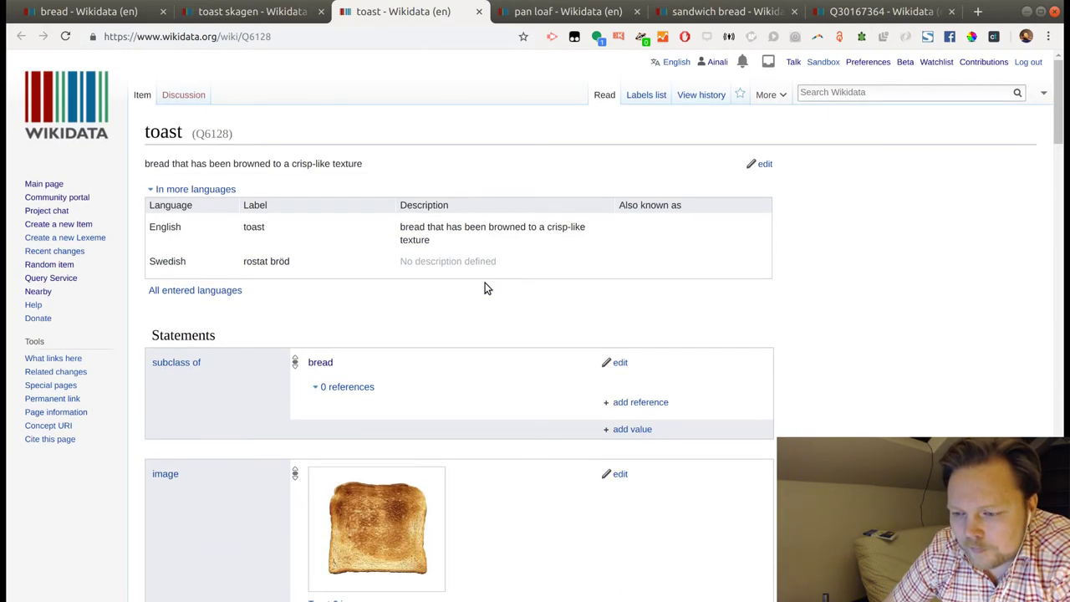
double_click(204, 131)
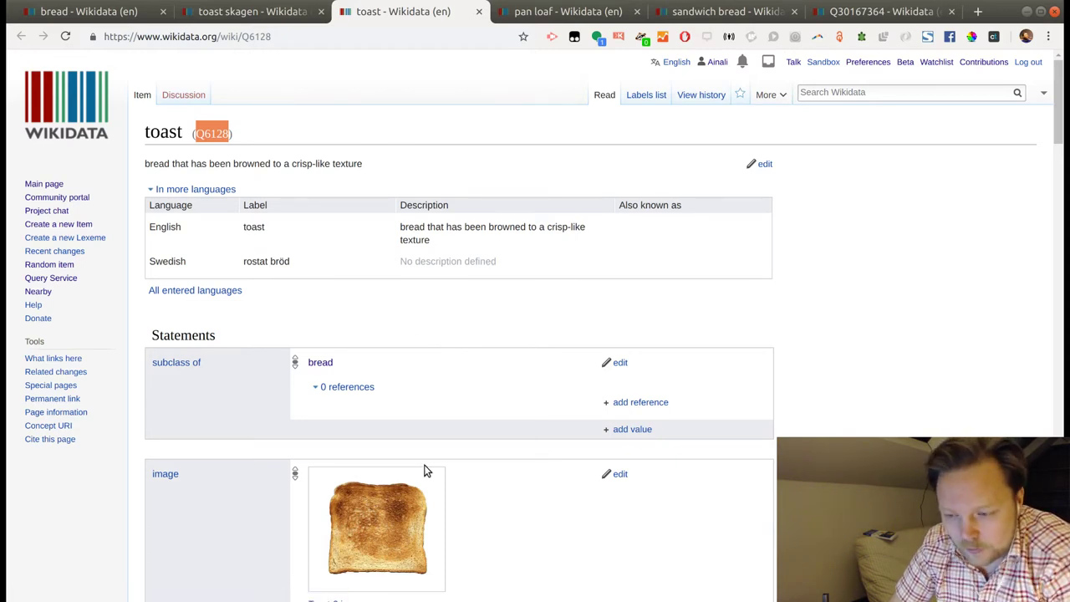
scroll(393, 435, down, 2)
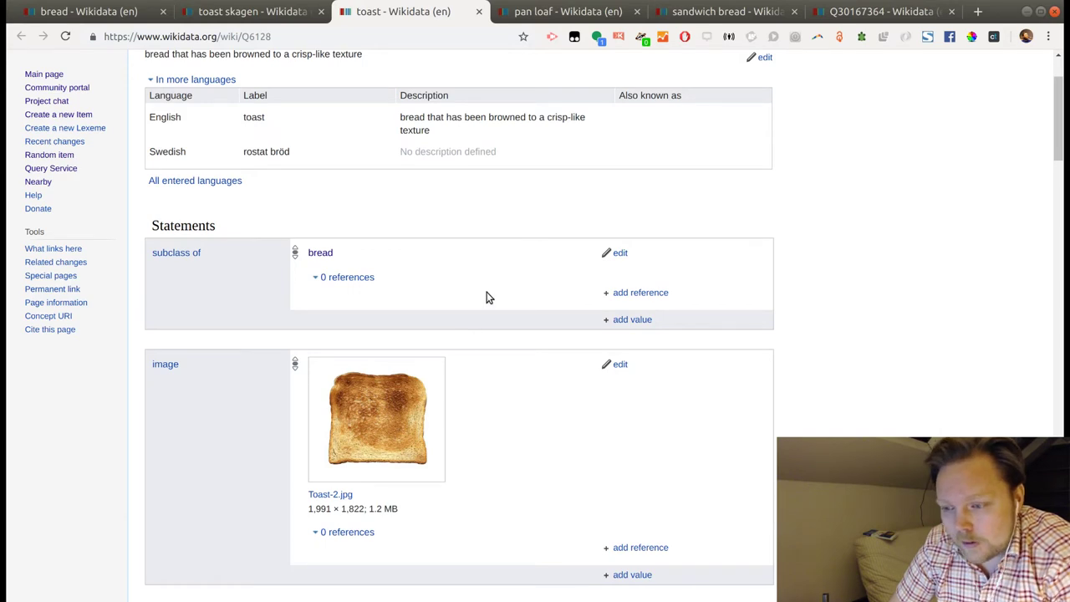
scroll(559, 268, up, 1)
scroll(518, 227, down, 2)
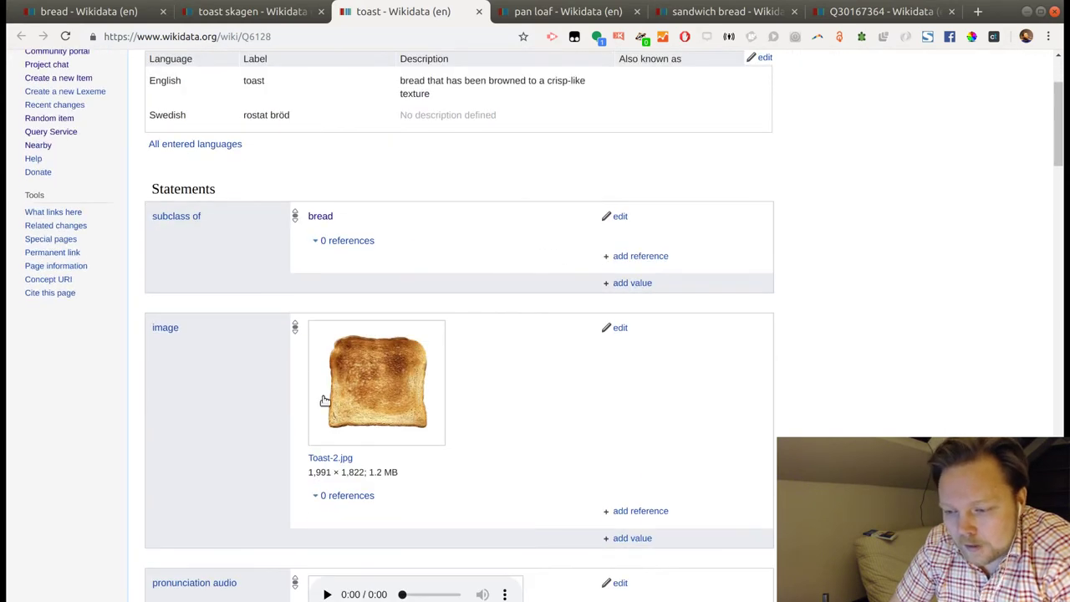
scroll(323, 399, up, 2)
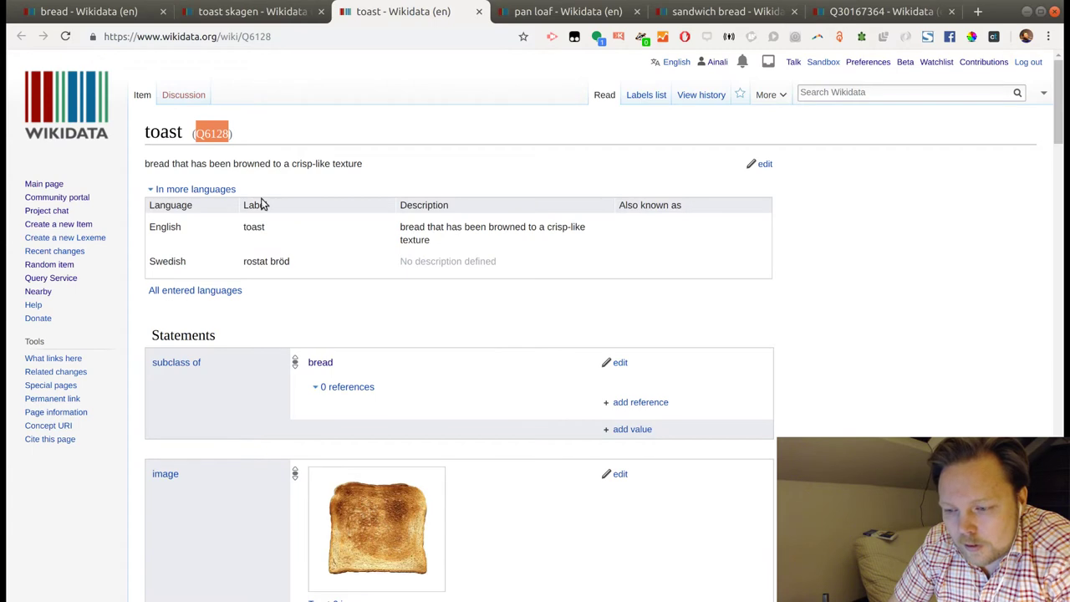
Add toast, the bread browned to a crisp-like texture, to toast skagen's material used values and publish it.
click(239, 25)
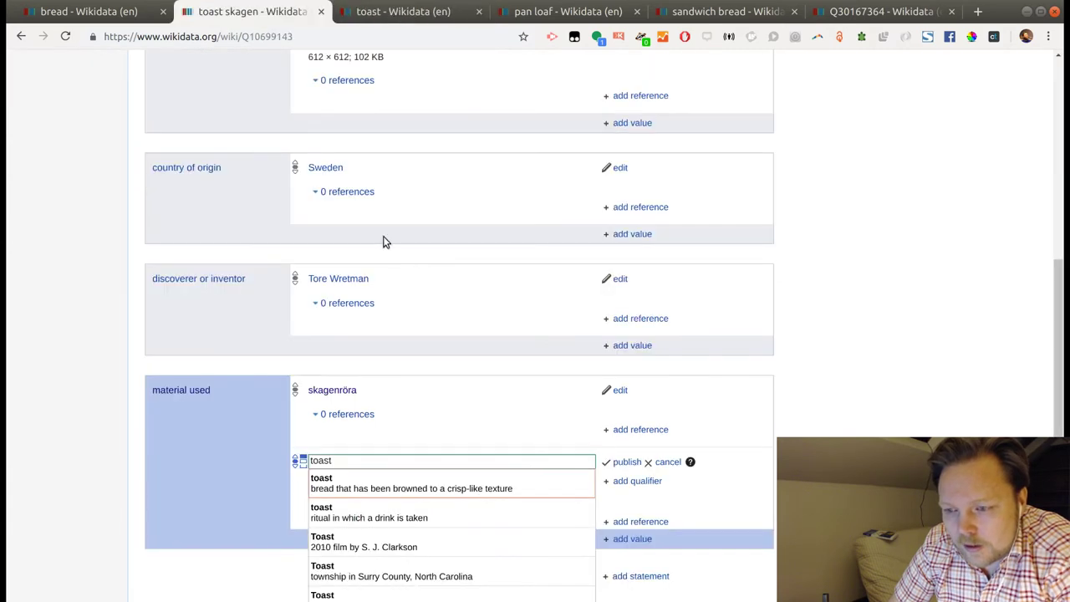
scroll(413, 274, down, 2)
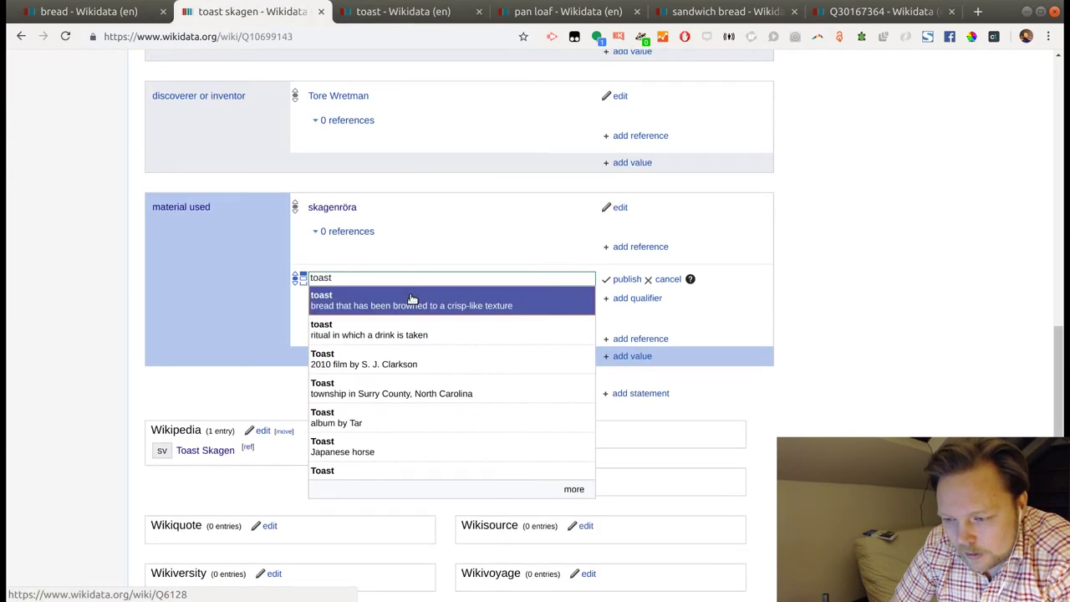
click(412, 299)
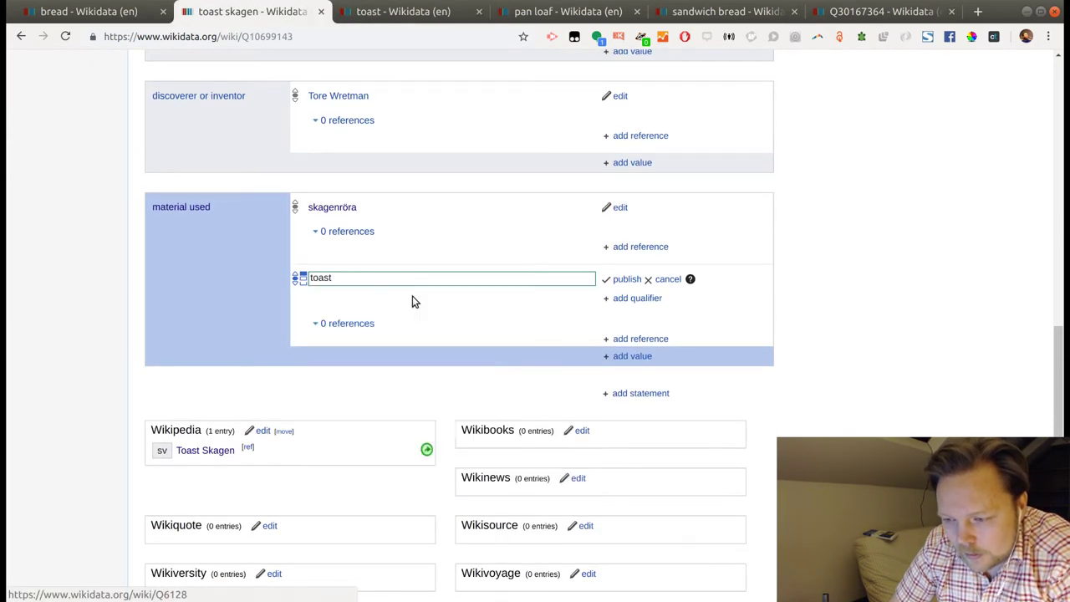
click(384, 13)
click(240, 15)
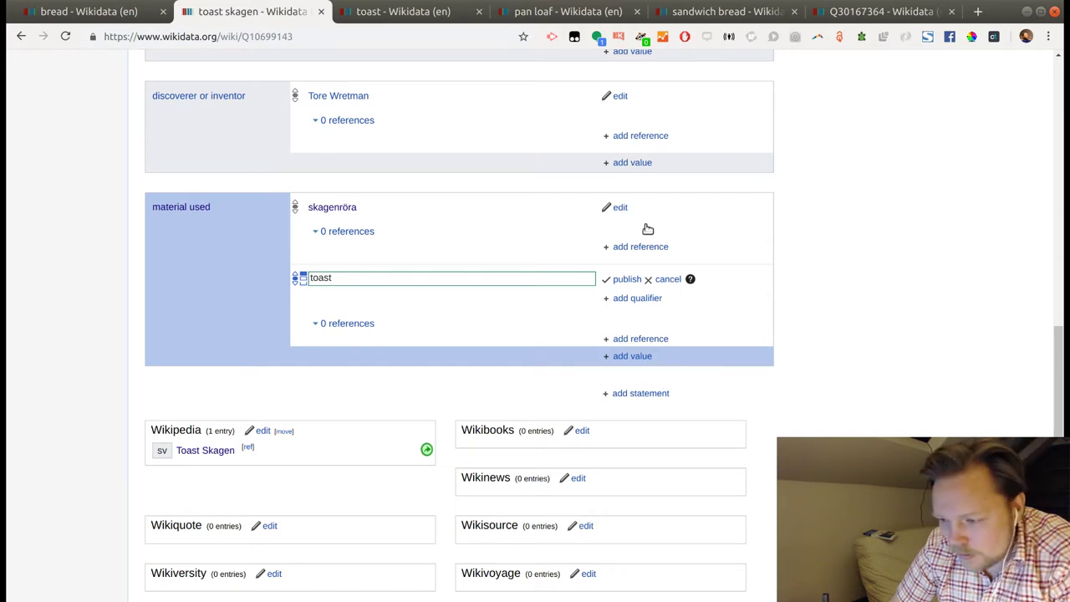
click(634, 280)
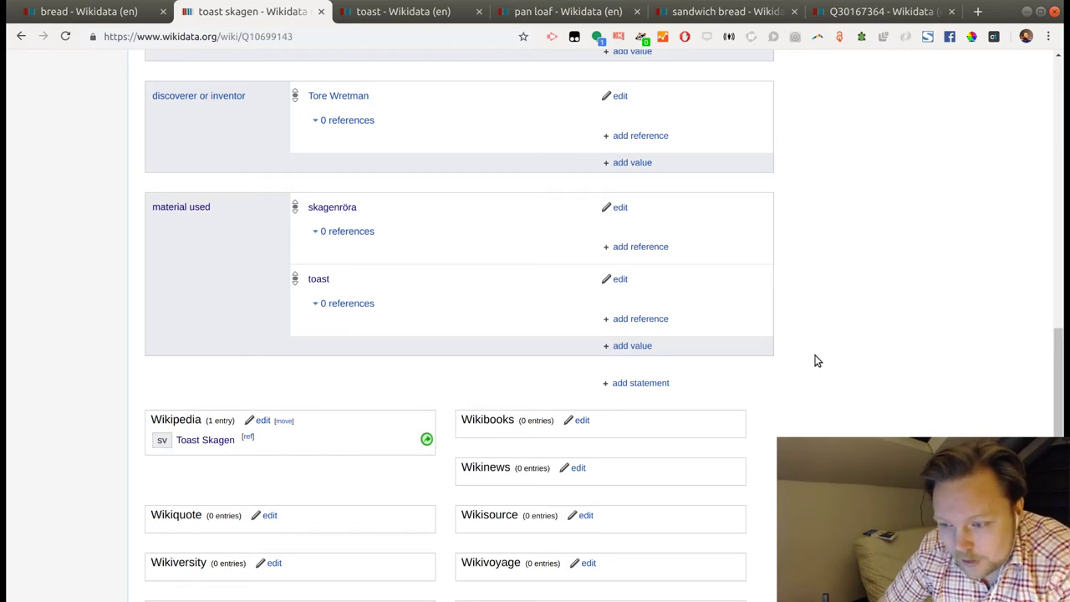
Open the skagenröra item from toast skagen's material used and examine its labels, subclass of and image.
scroll(817, 360, up, 2)
click(333, 318)
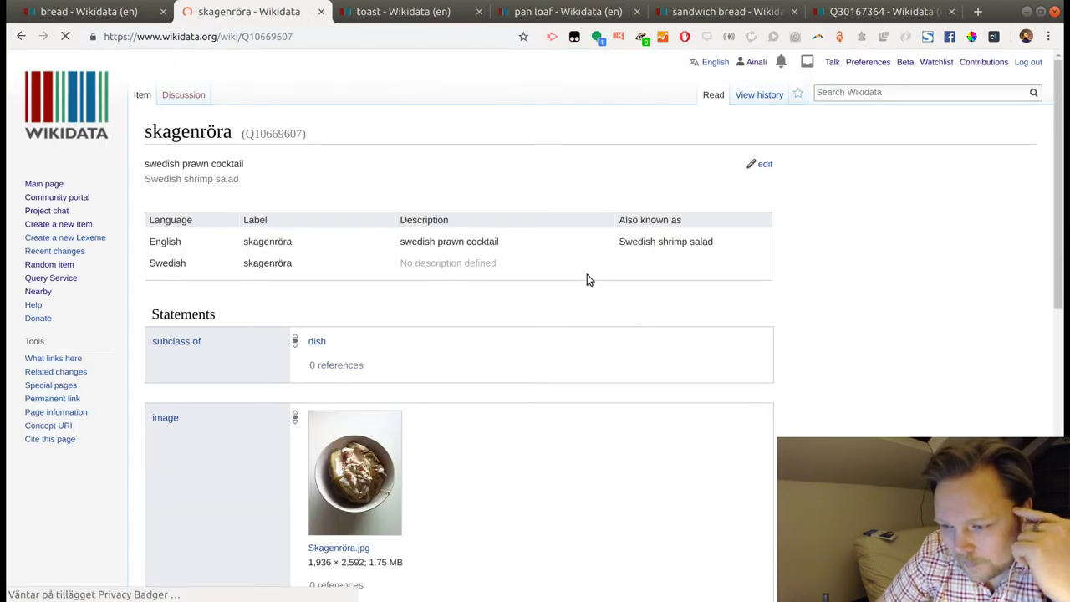
scroll(598, 293, down, 1)
scroll(603, 304, down, 1)
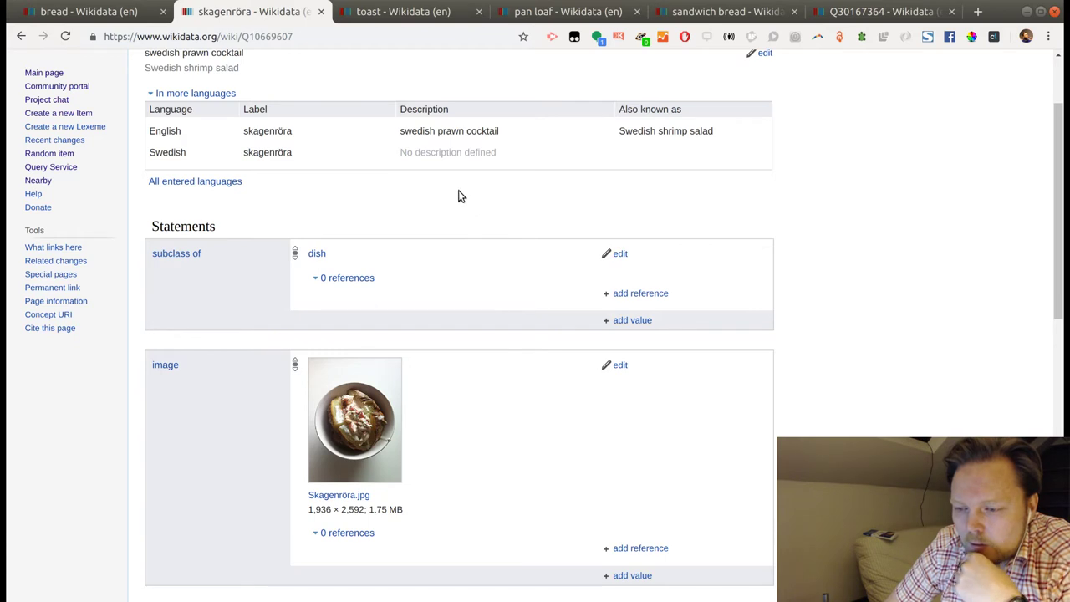
Add the Swedish description "tillbehör av räkor och majonäs" to the skagenröra item and publish it.
scroll(458, 197, up, 3)
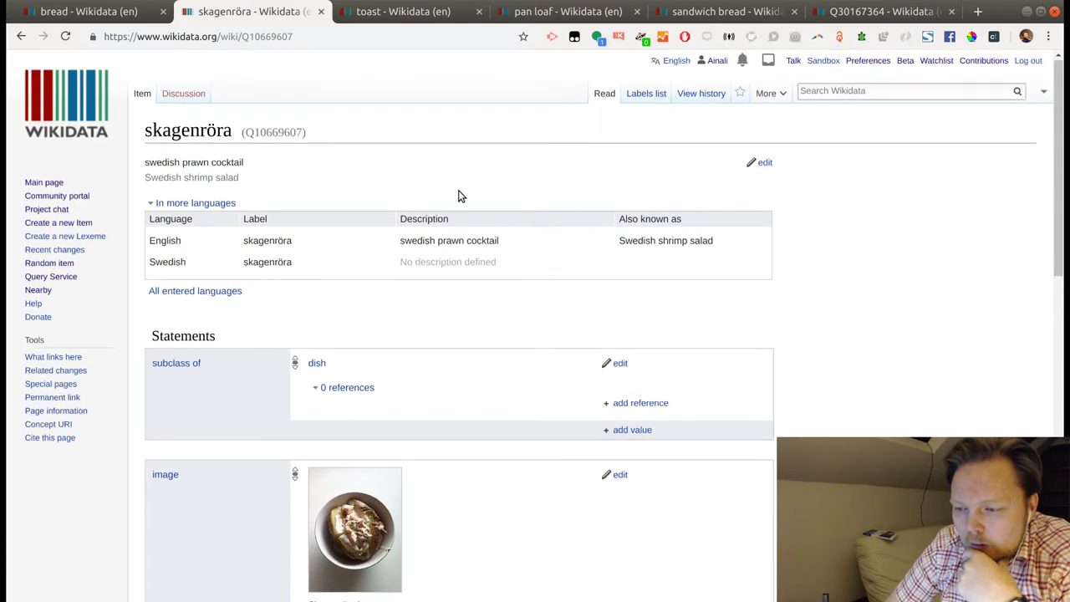
click(756, 162)
click(440, 274)
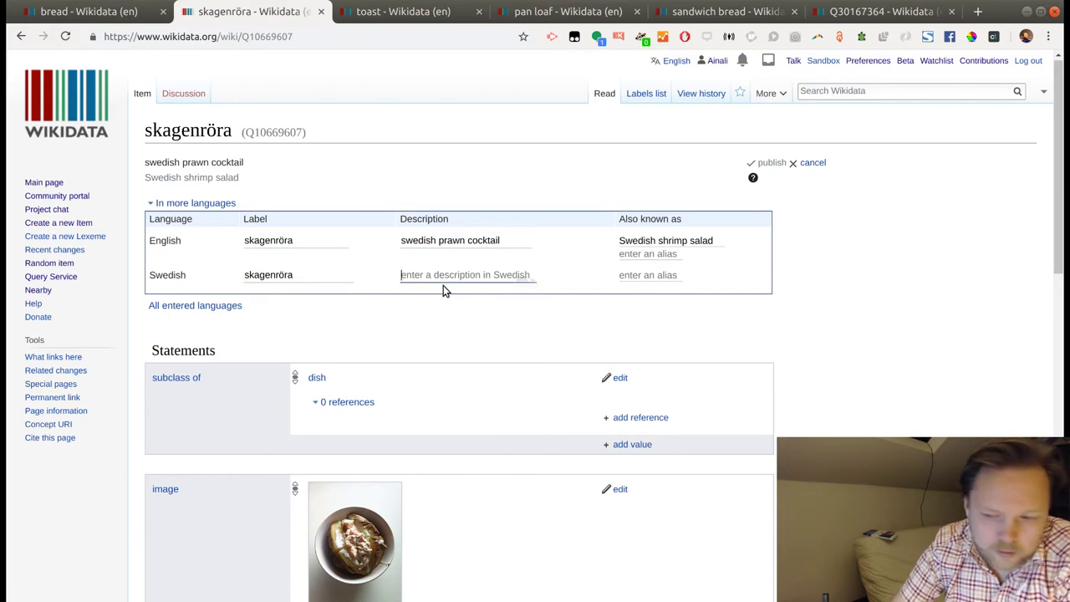
text(tillbehör m)
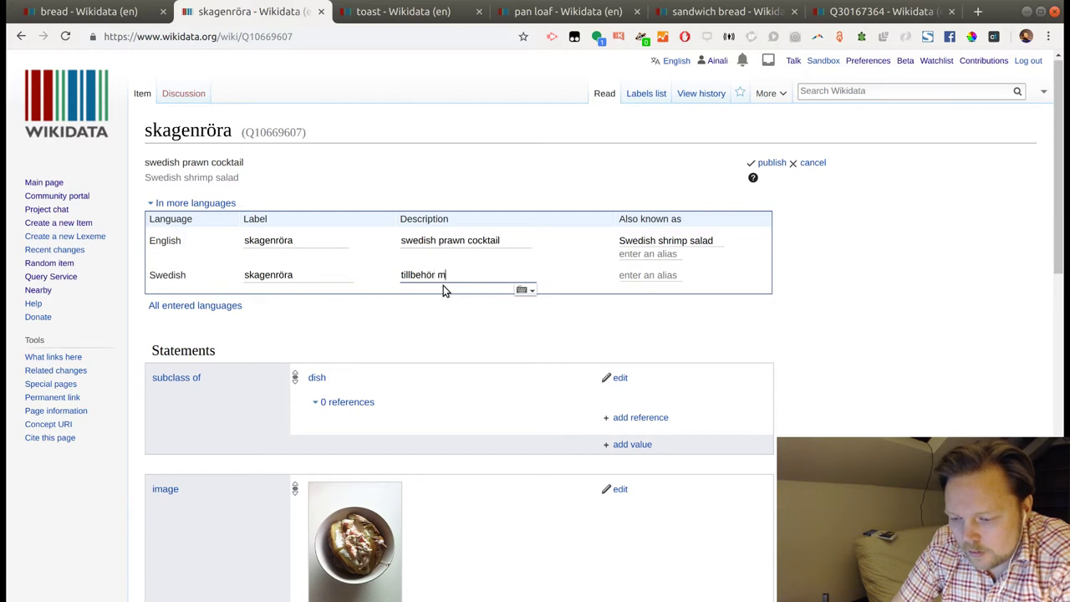
text(ed r)
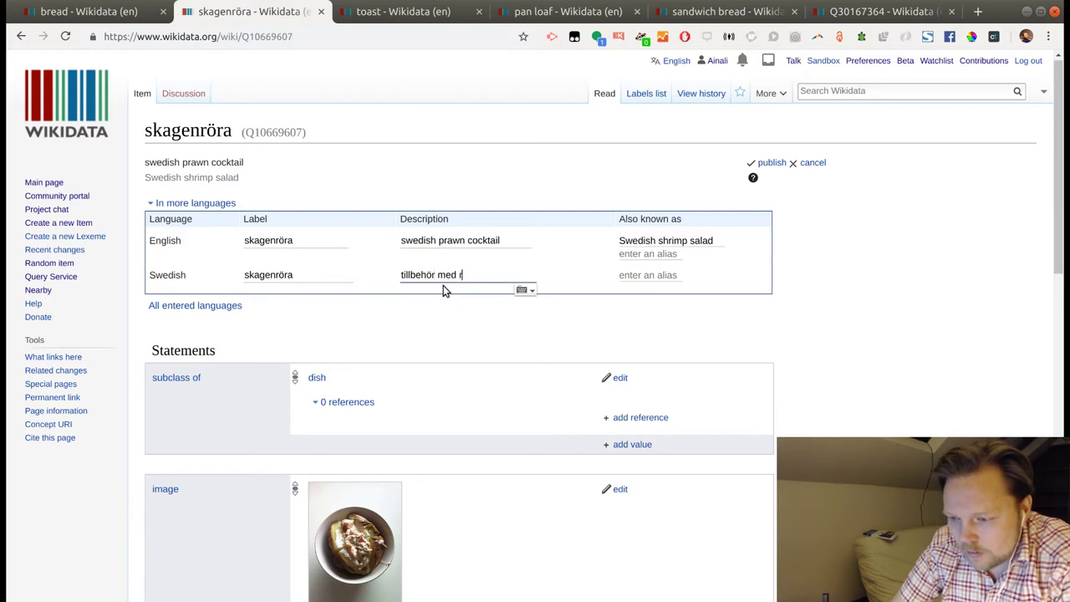
key(BackSpace)
key(BackSpace)
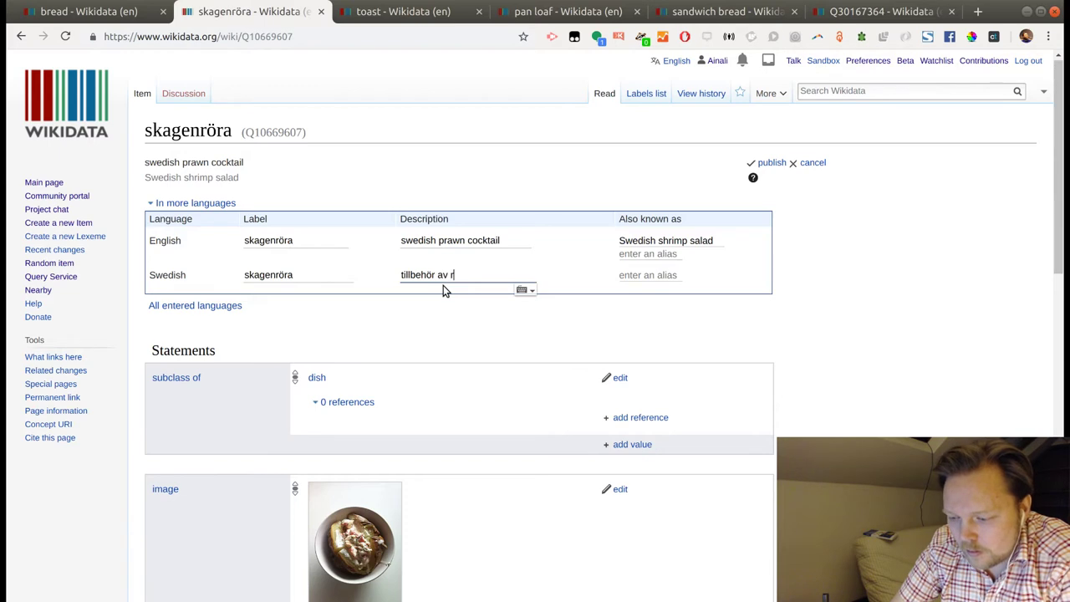
text(av räkor och )
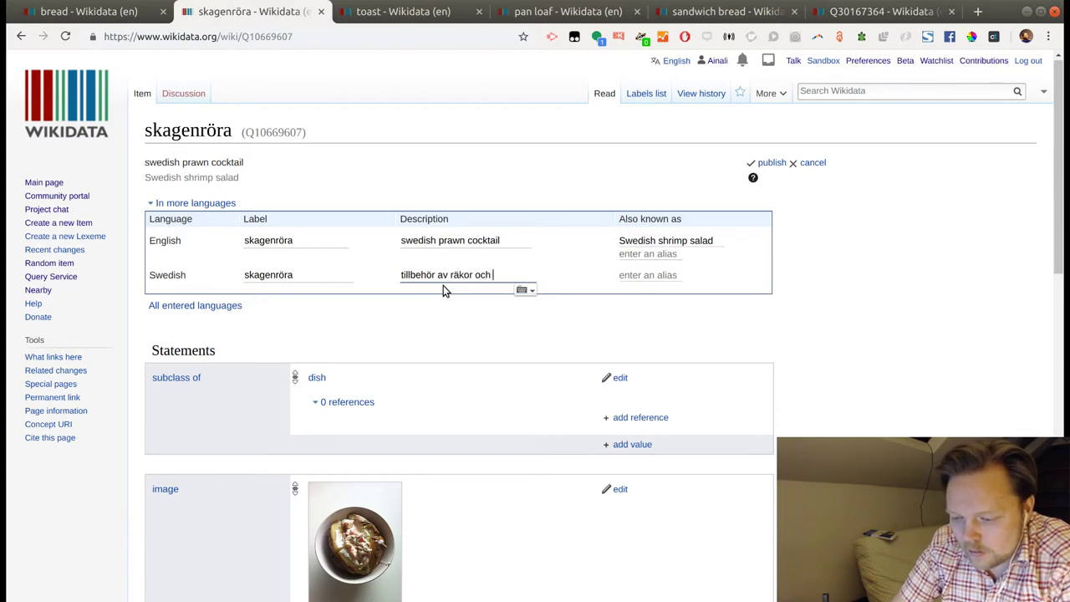
text(majonäs)
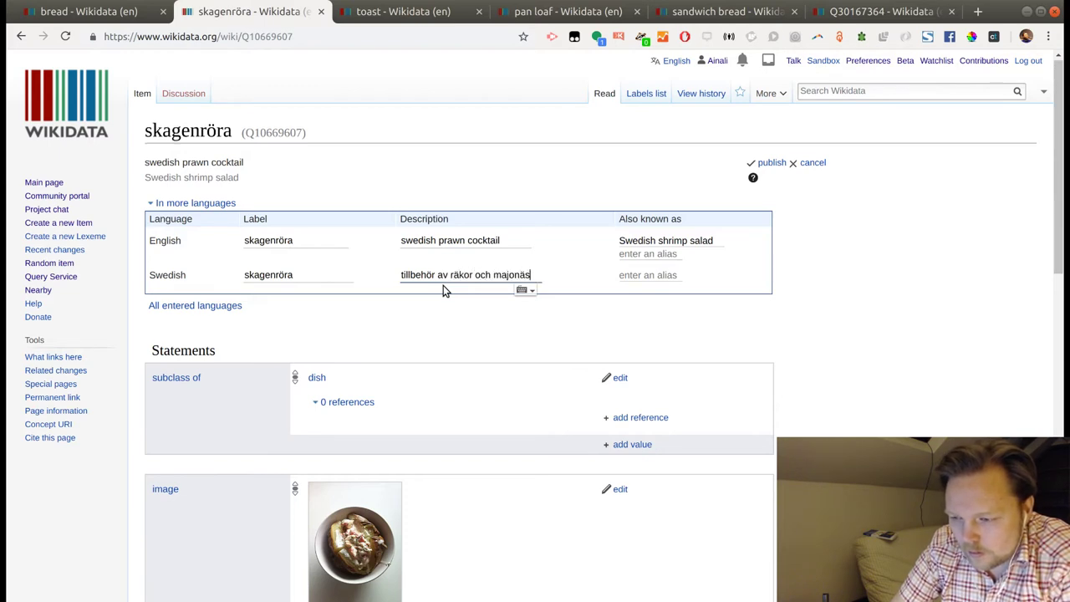
click(771, 162)
Replace skagenröra's subclass of value with condiment, the substance added to food to enhance its flavor, and publish the change.
scroll(736, 301, down, 2)
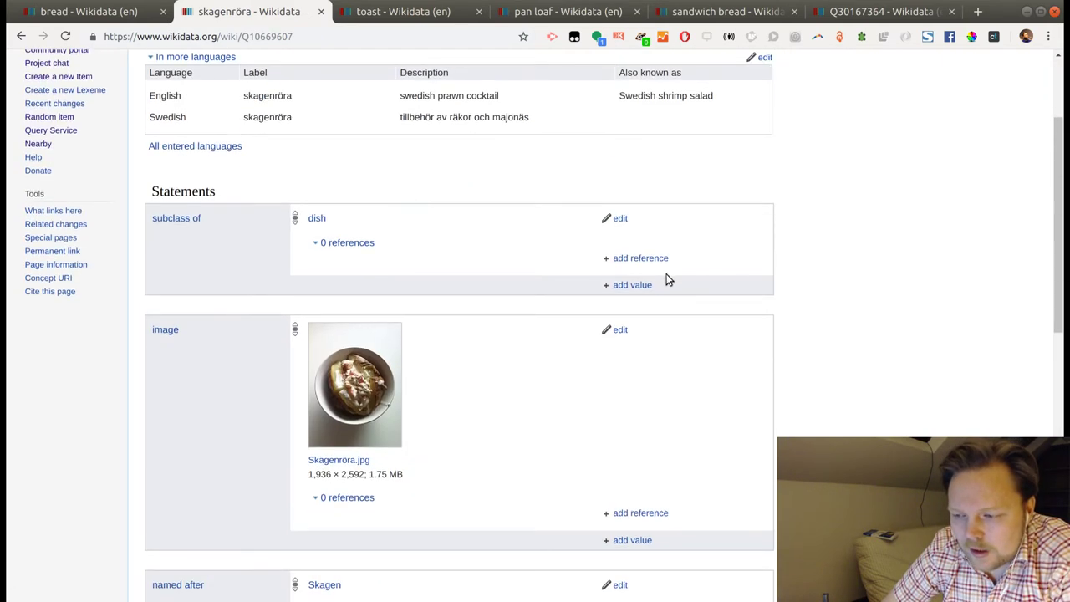
click(621, 221)
drag(394, 223, 216, 192)
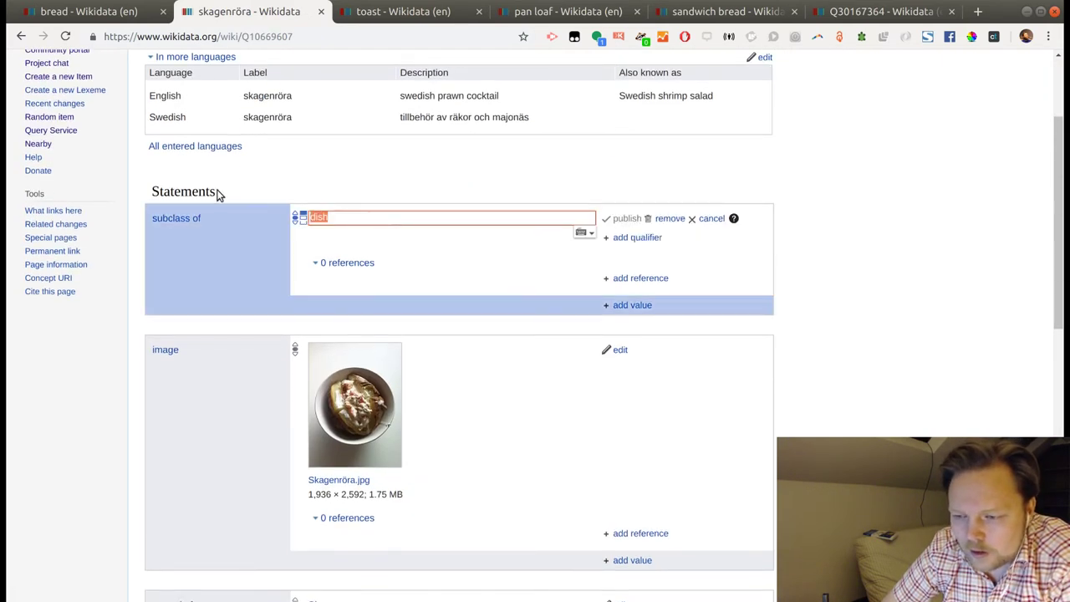
text(condim)
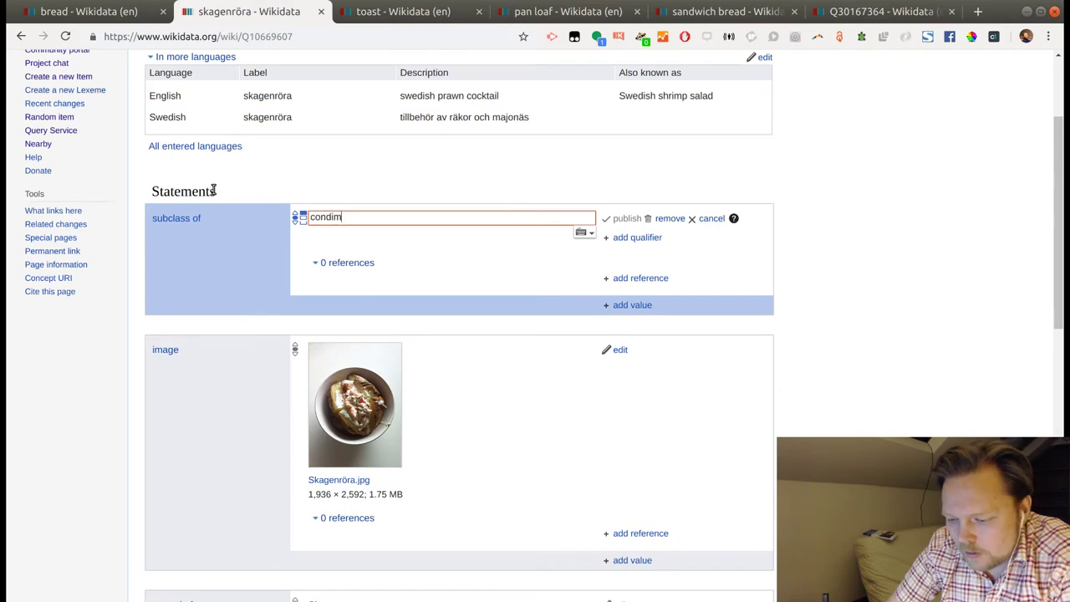
text(ent)
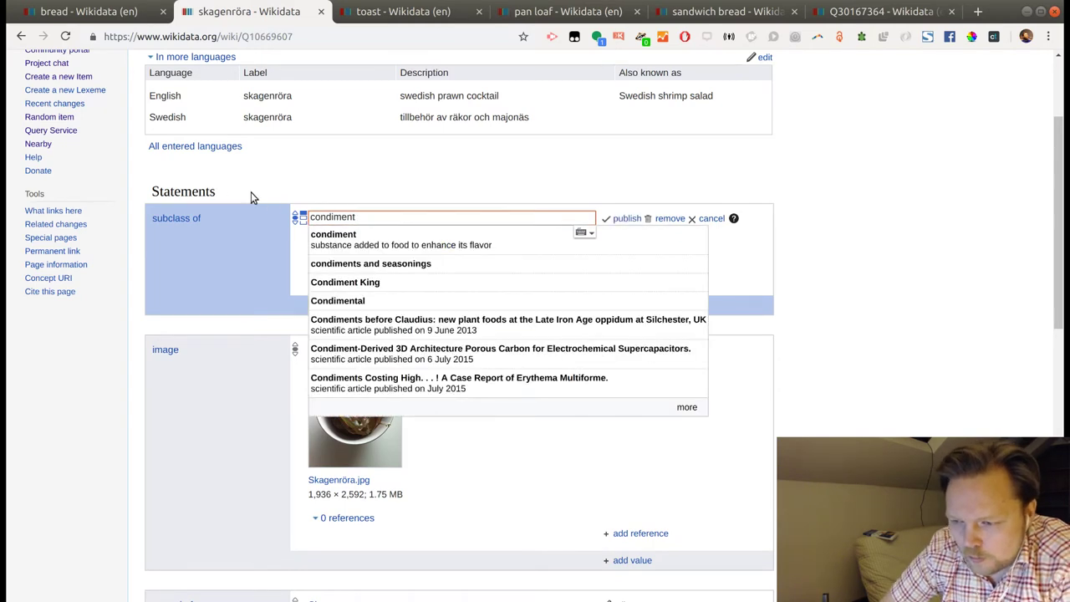
click(402, 244)
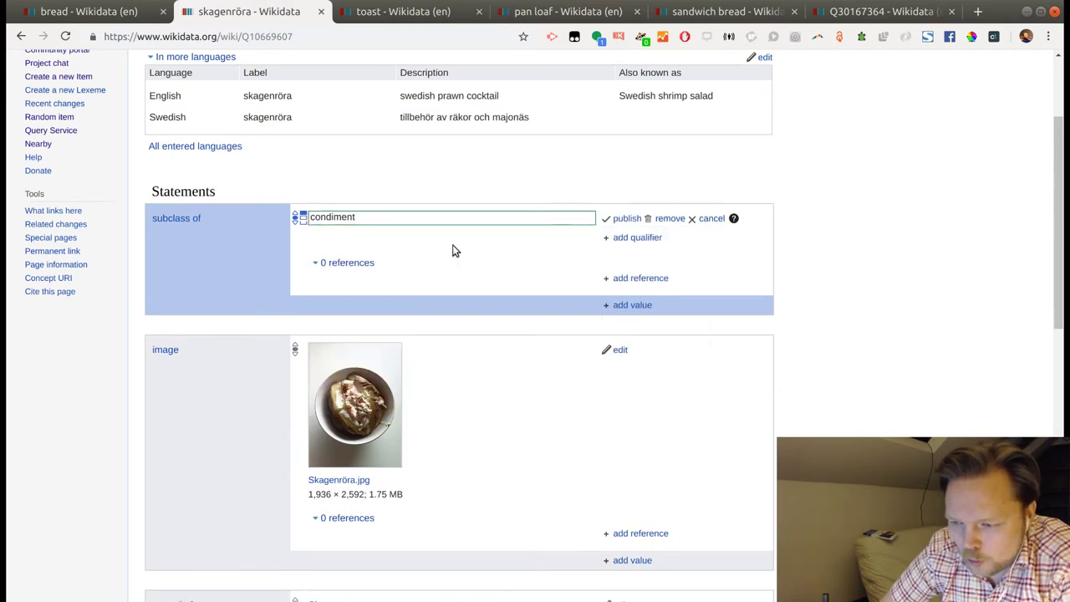
click(626, 219)
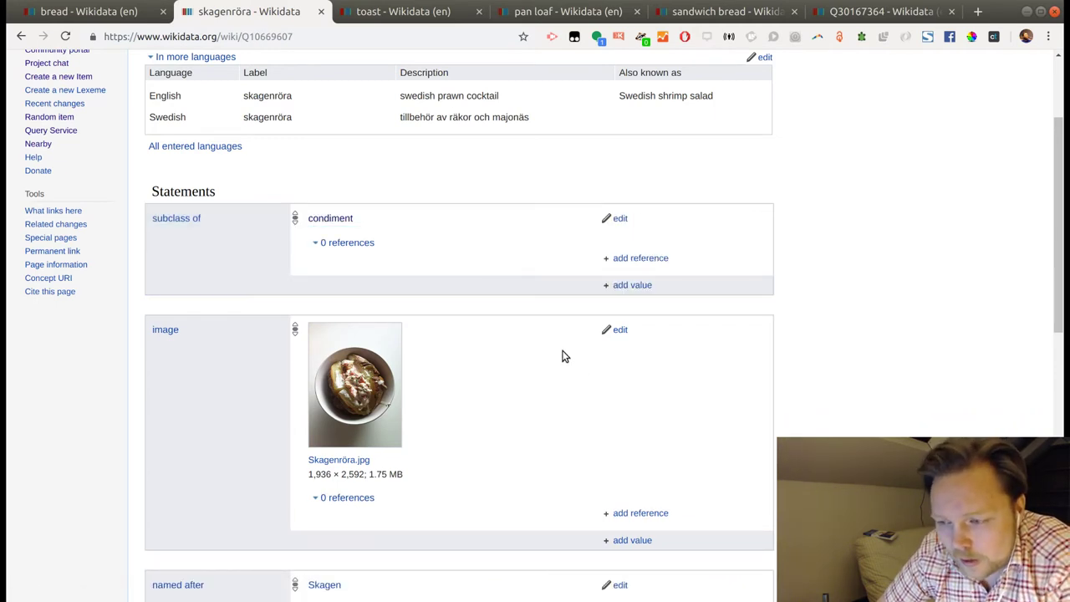
Look over skagenröra's image, named after and pronunciation audio statements.
scroll(565, 356, down, 4)
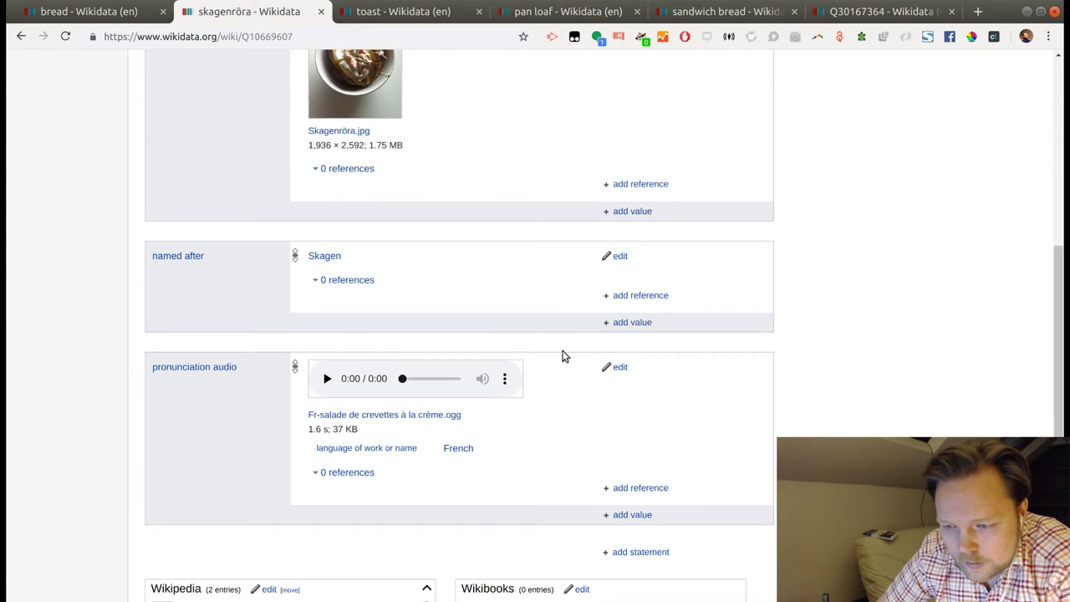
scroll(486, 311, up, 4)
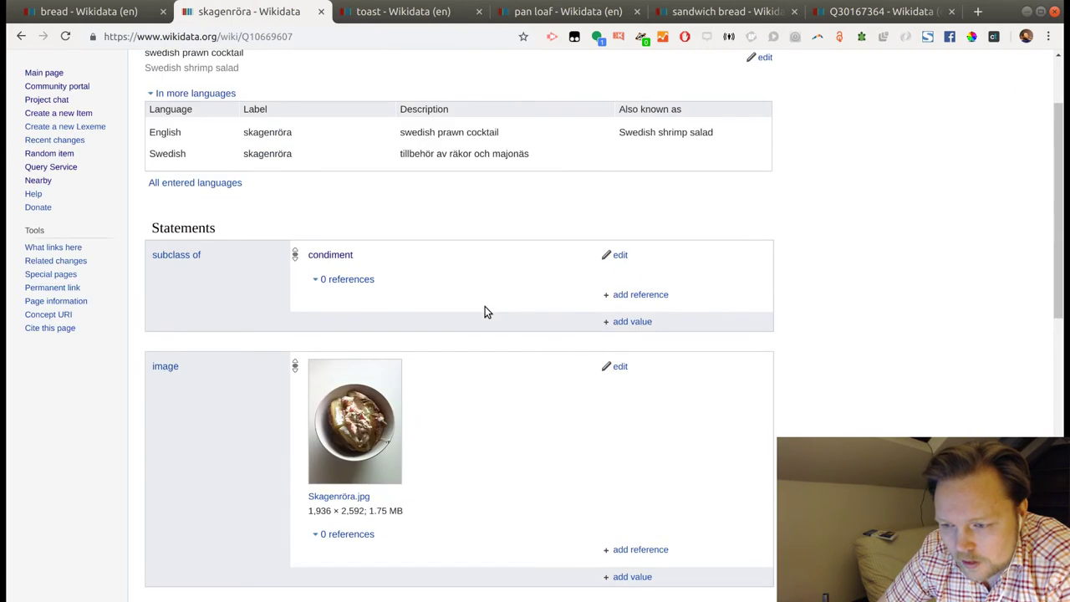
scroll(485, 310, down, 3)
scroll(483, 297, up, 2)
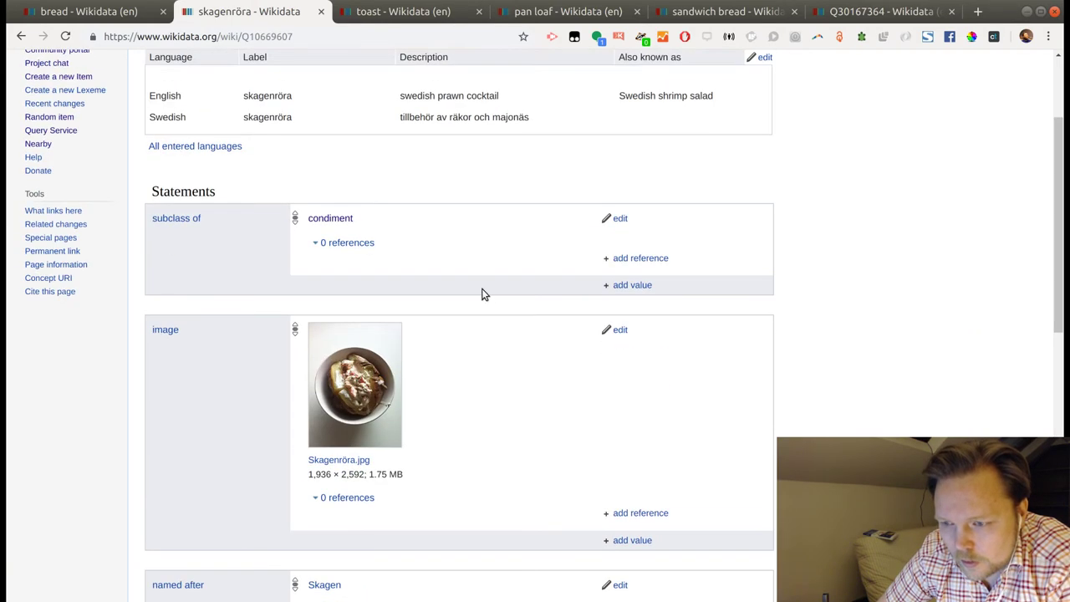
Return to the toast skagen item and check its revision history for the recently added statements.
click(21, 37)
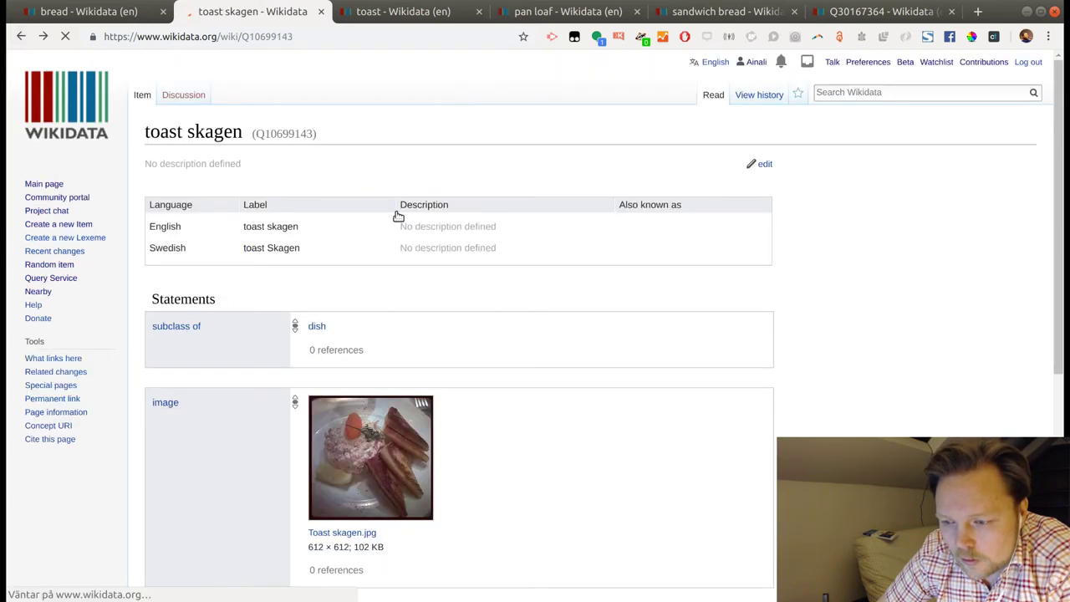
scroll(502, 318, down, 2)
scroll(501, 318, up, 2)
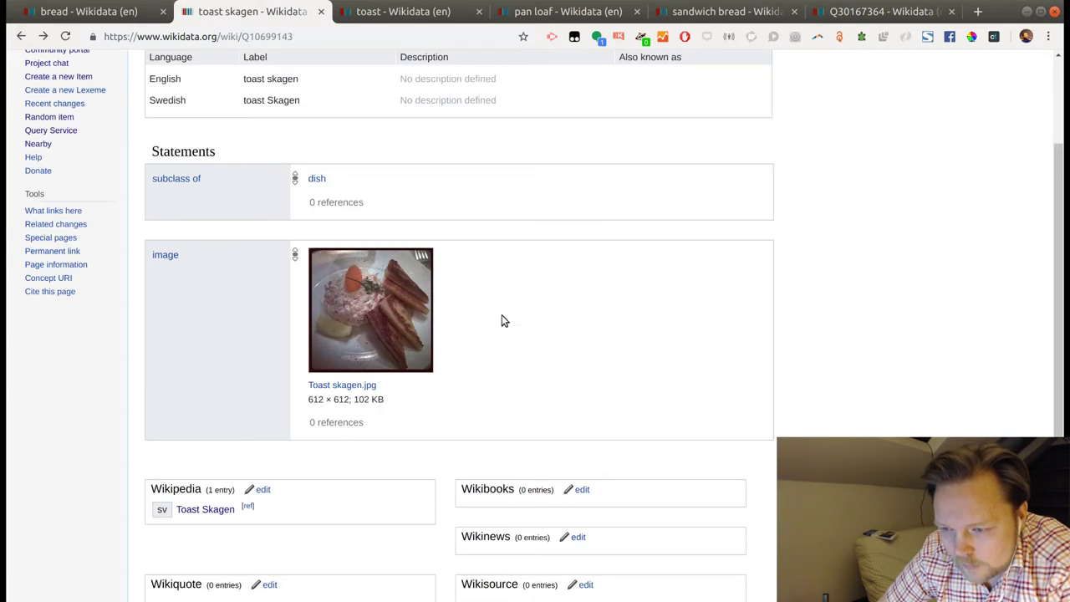
scroll(501, 321, up, 2)
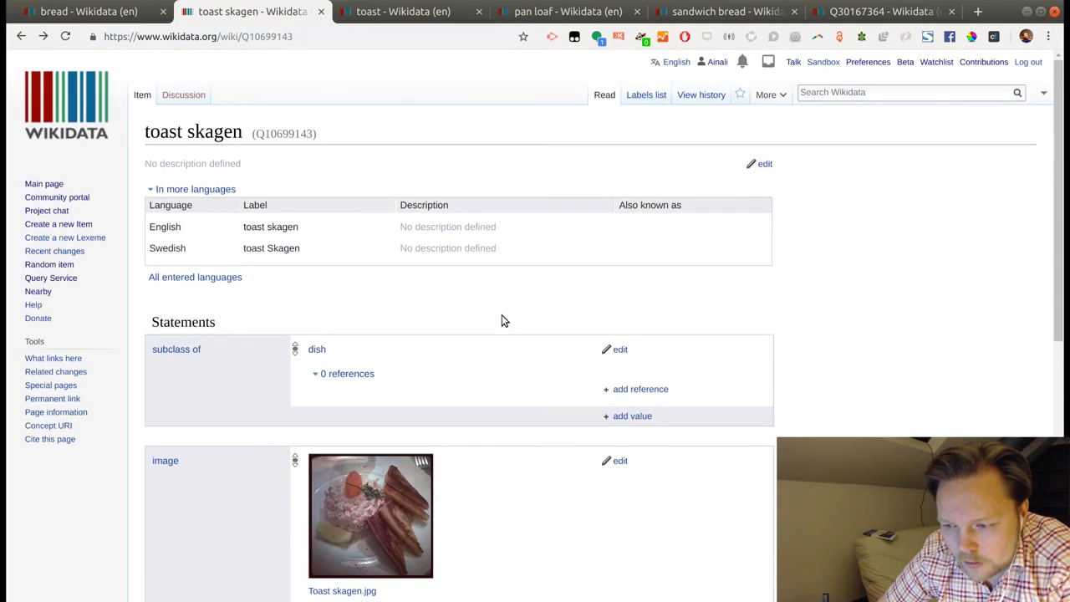
scroll(502, 318, down, 1)
scroll(502, 317, up, 1)
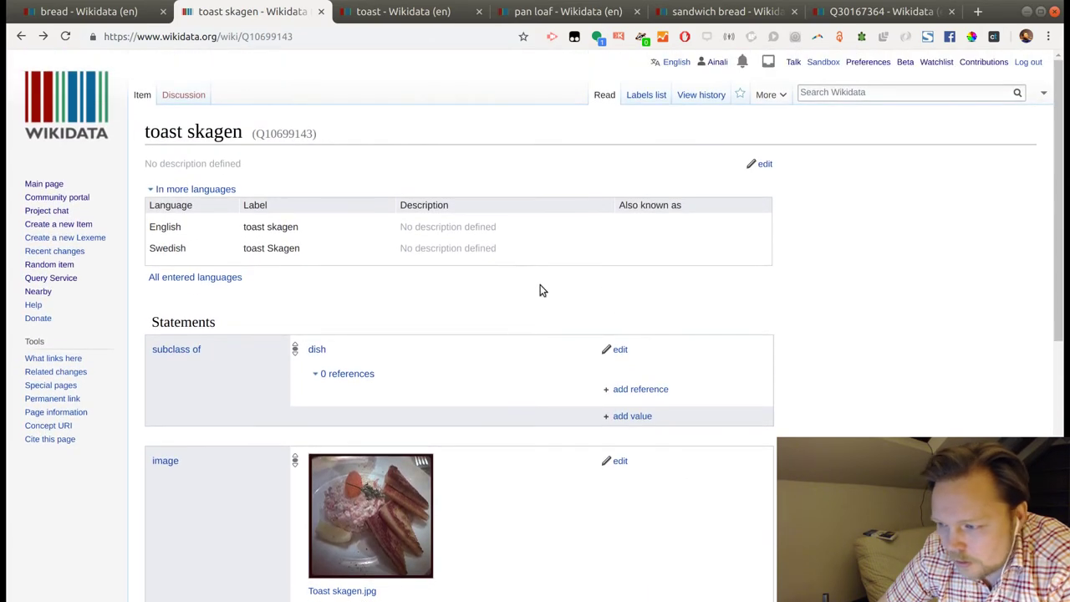
click(701, 94)
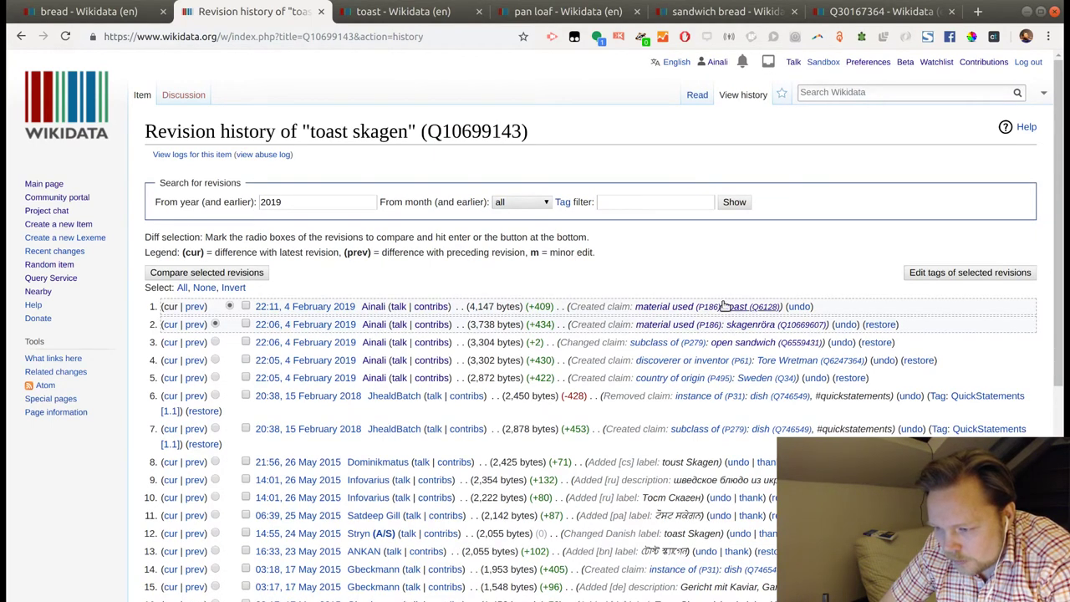
Add a named after statement to the toast skagen item with Skagen, the town in Frederikshavn Municipality, Denmark, and publish it.
click(149, 99)
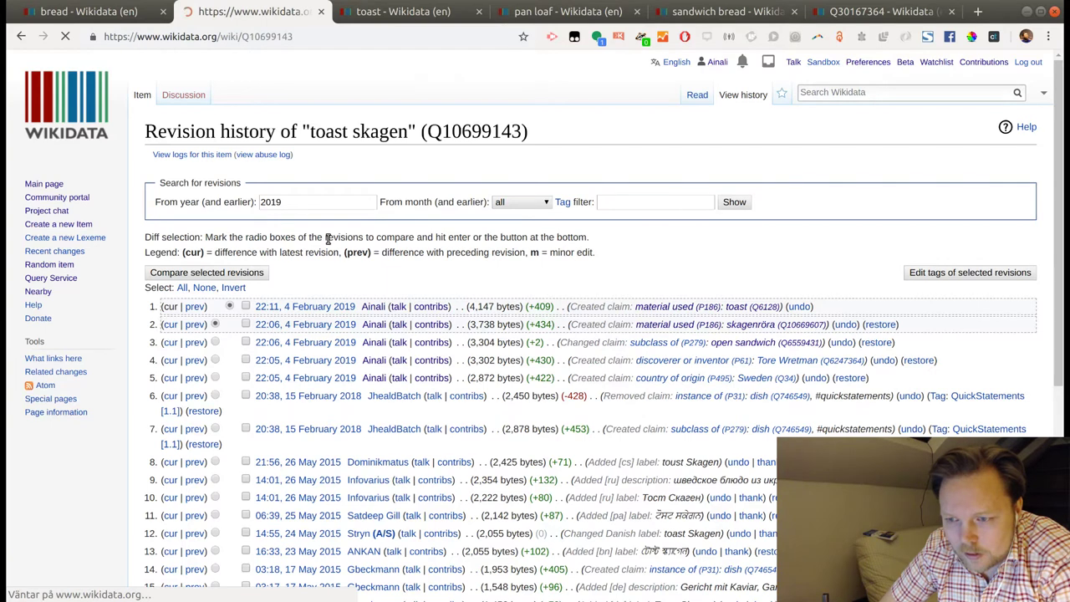
scroll(348, 263, down, 5)
scroll(466, 325, down, 5)
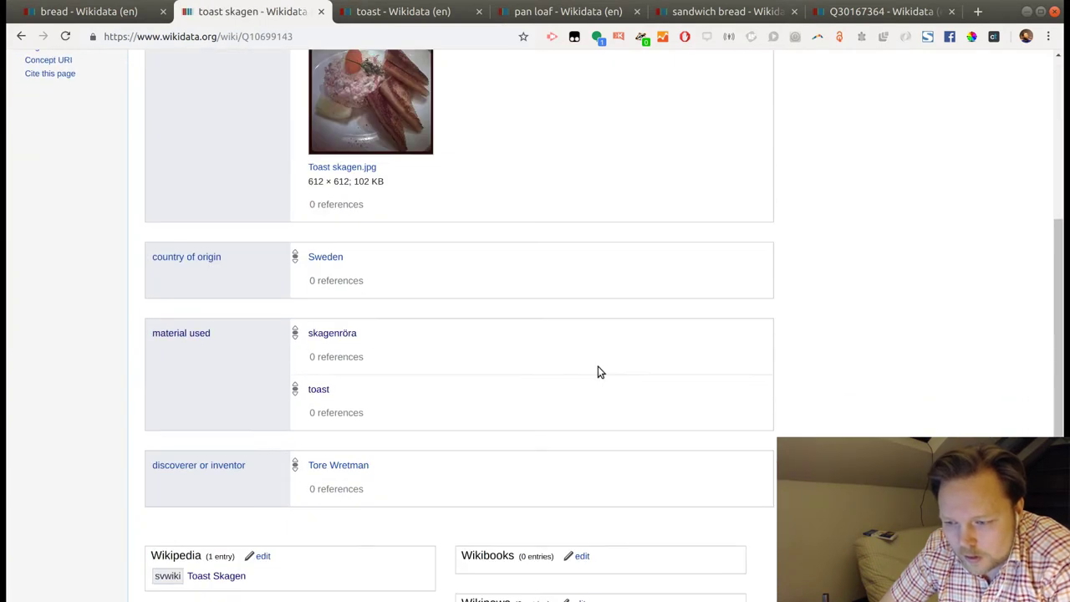
scroll(620, 415, down, 2)
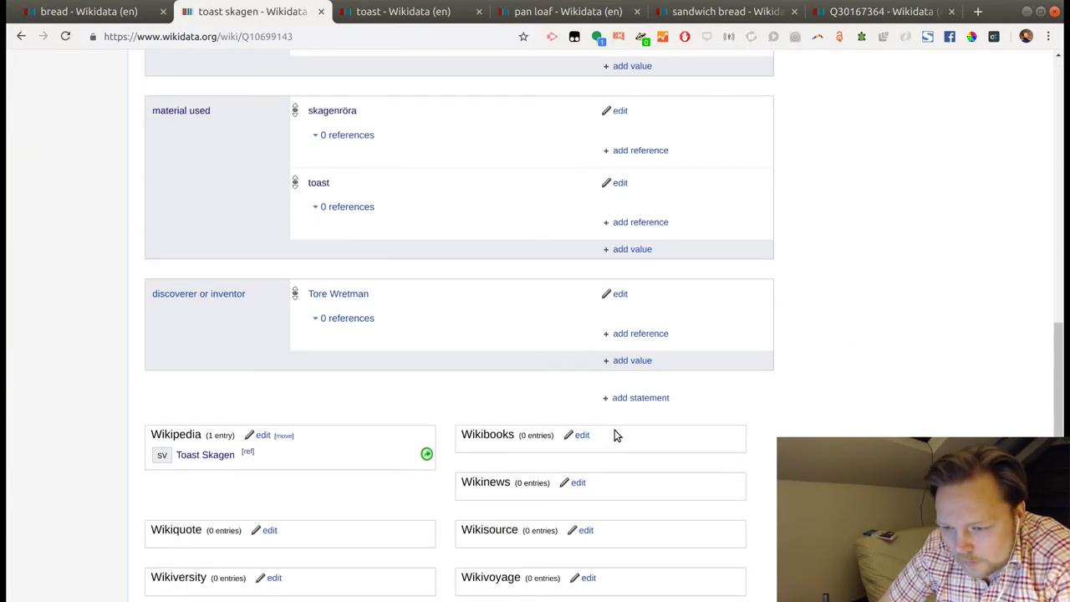
click(623, 401)
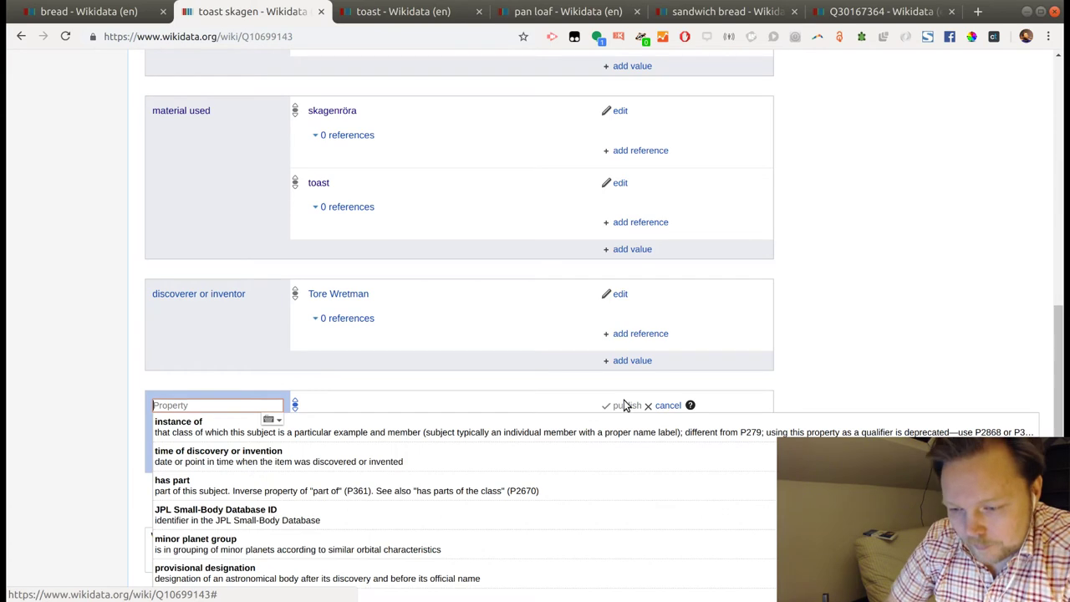
text(name)
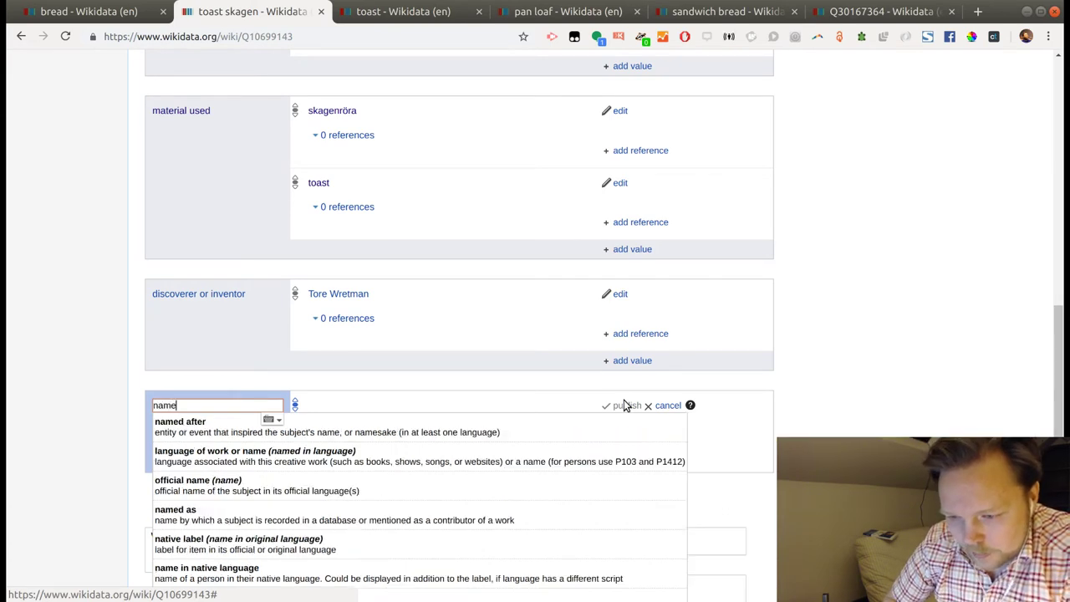
click(500, 430)
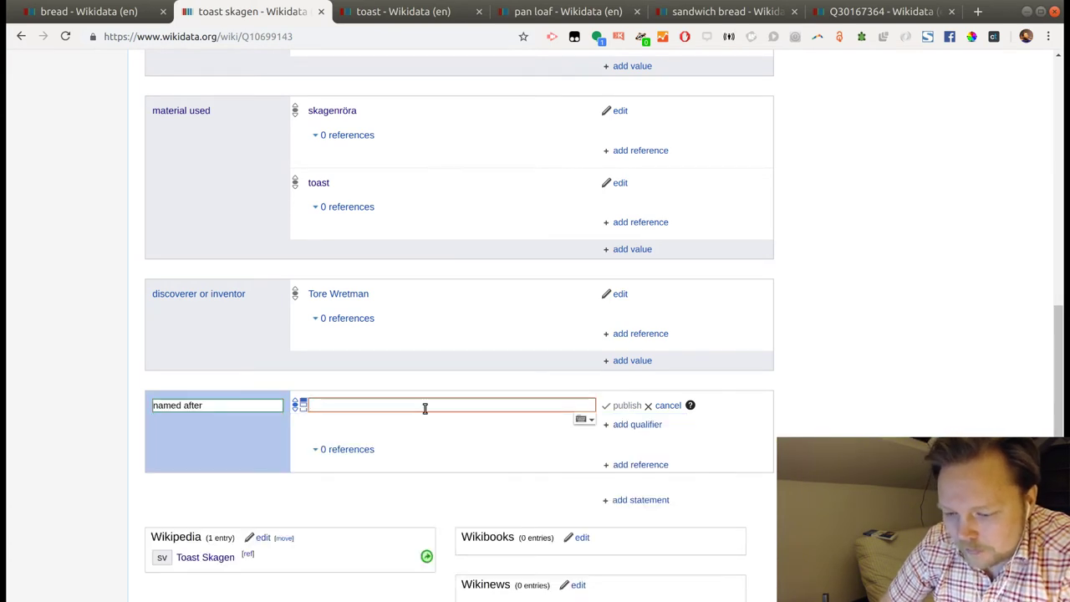
text(Skagen)
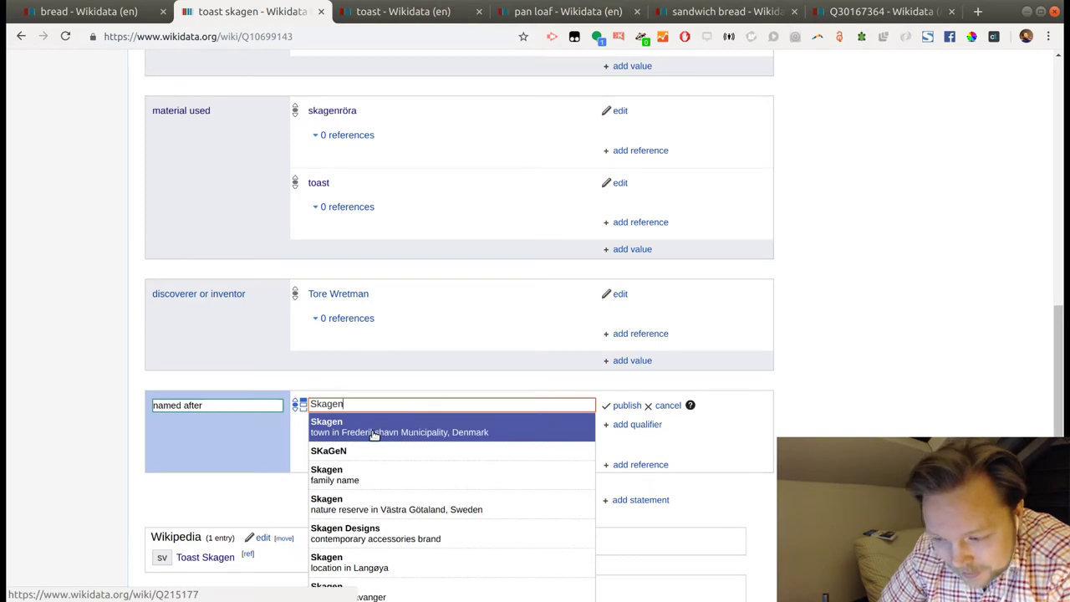
click(415, 435)
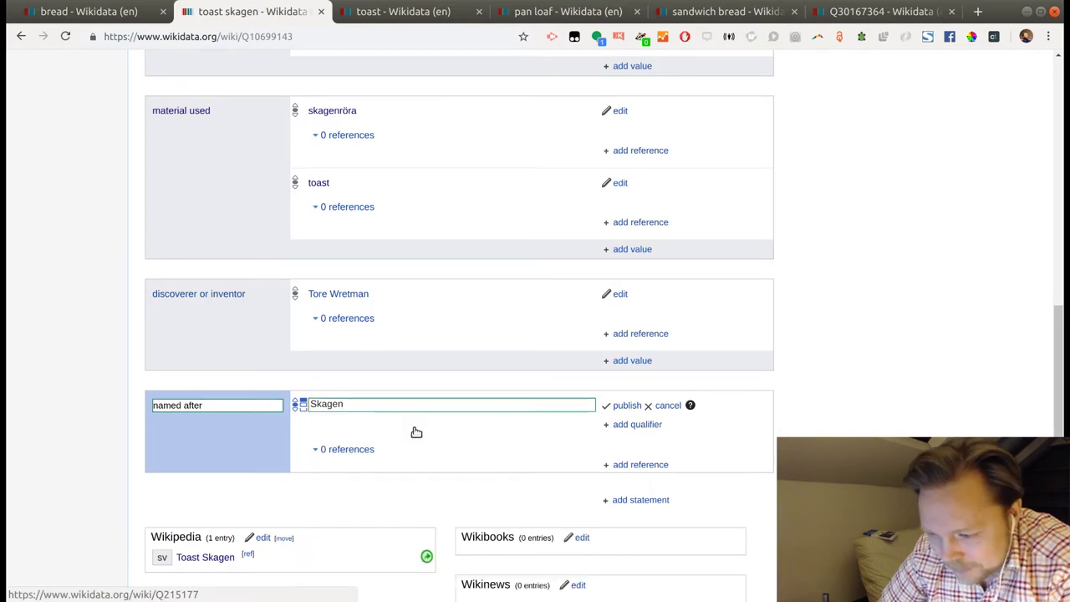
click(627, 405)
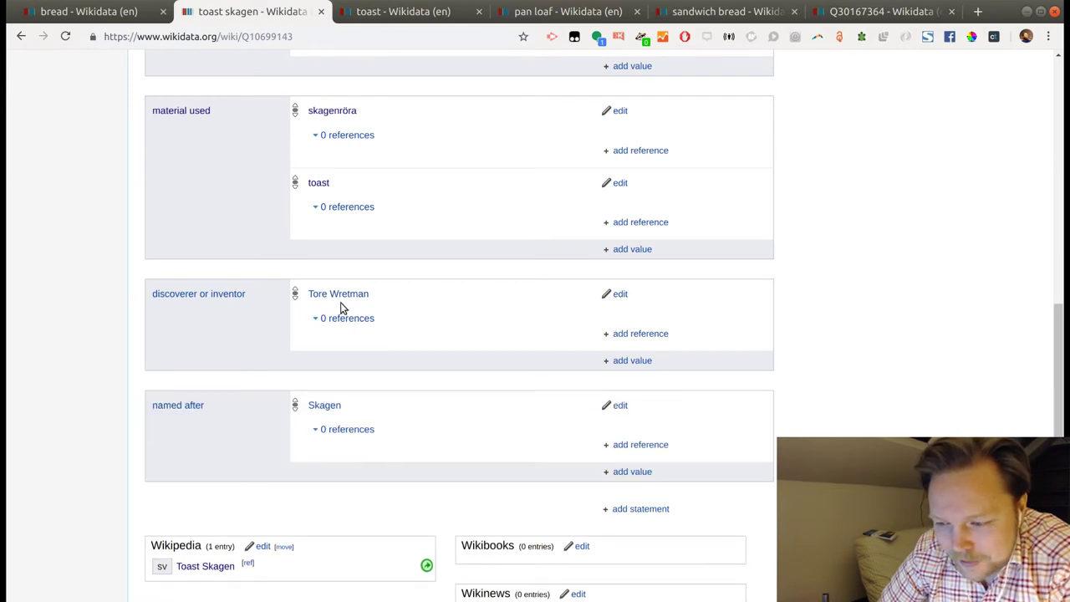
Open the skagenröra item from toast skagen's material used statement and go to the end of its statements.
scroll(398, 420, up, 2)
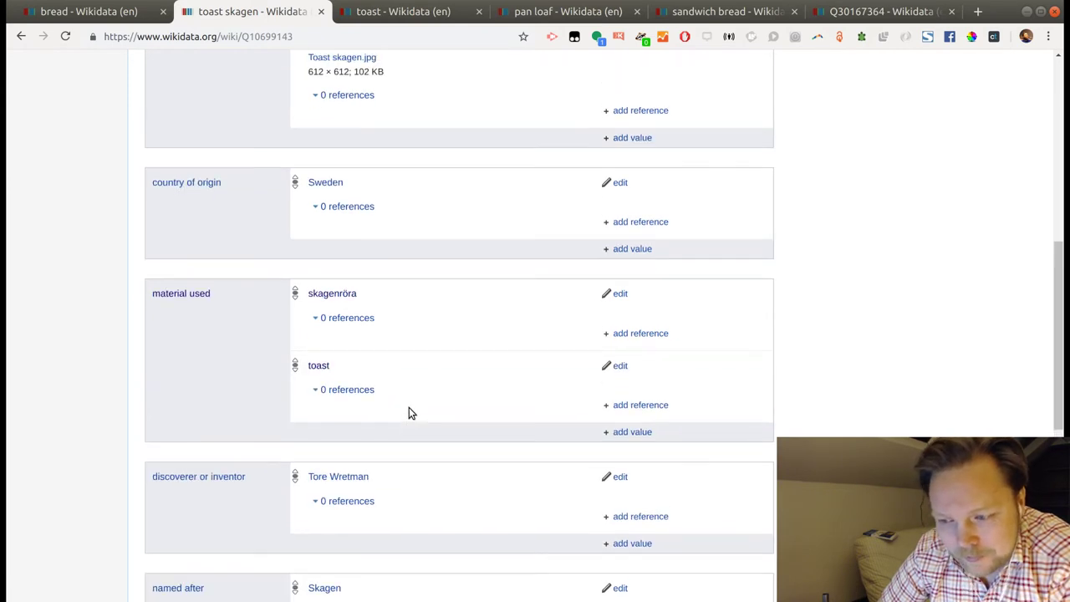
click(350, 298)
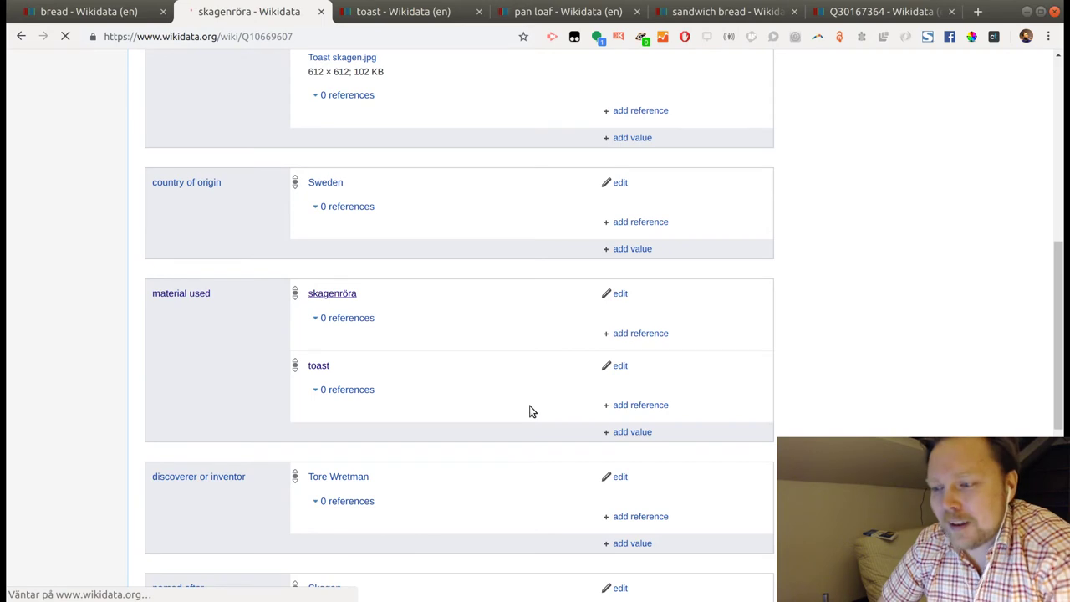
scroll(521, 394, down, 2)
scroll(521, 393, down, 5)
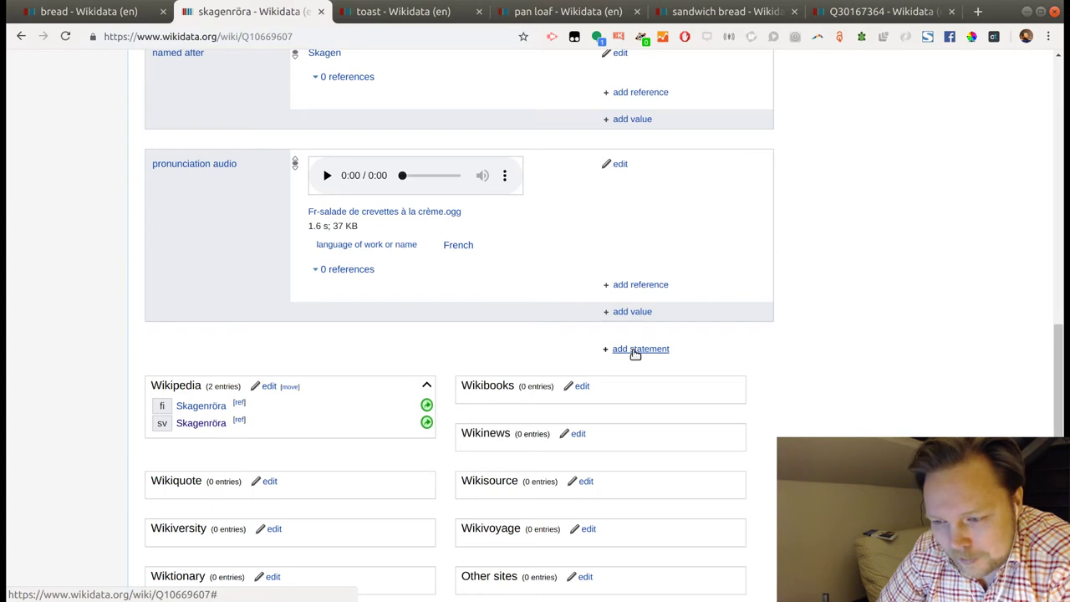
Add a country of origin statement to skagenröra with Sweden, the constitutional monarchy in Northern Europe, and publish it.
click(636, 352)
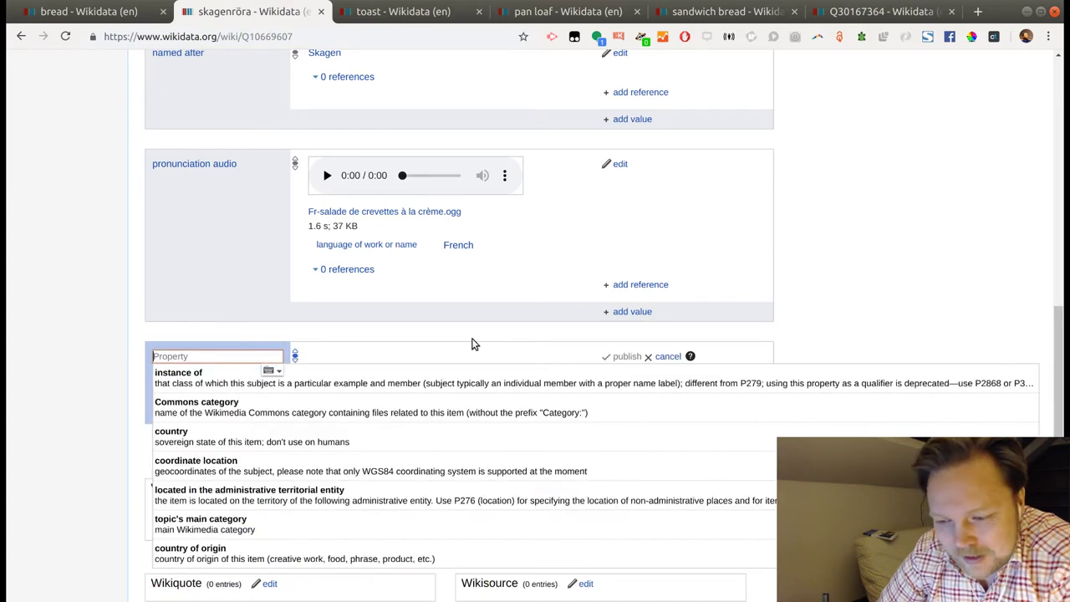
scroll(475, 346, up, 6)
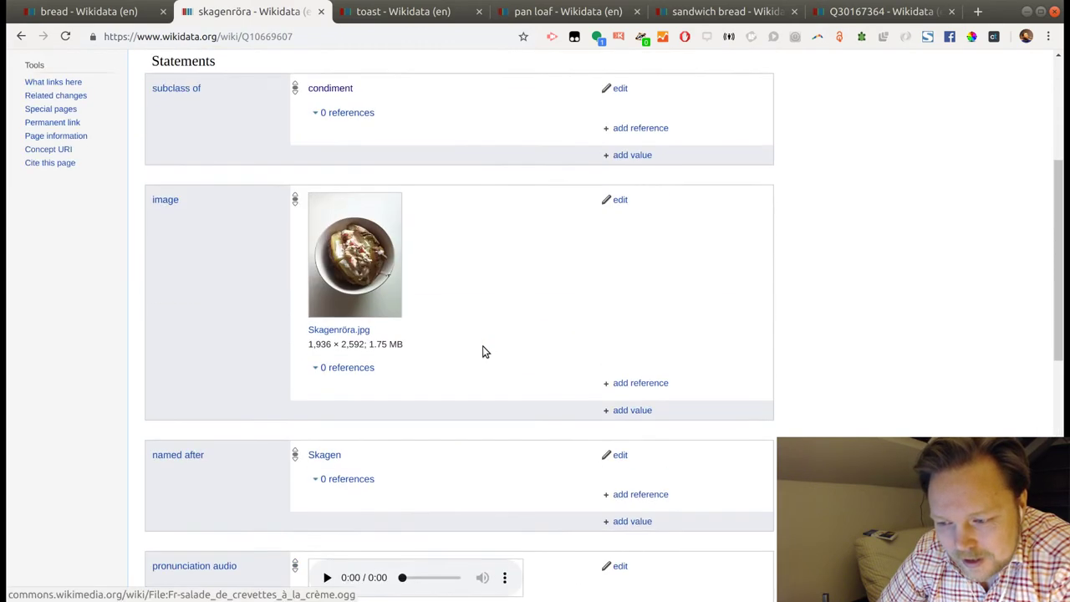
scroll(483, 352, down, 6)
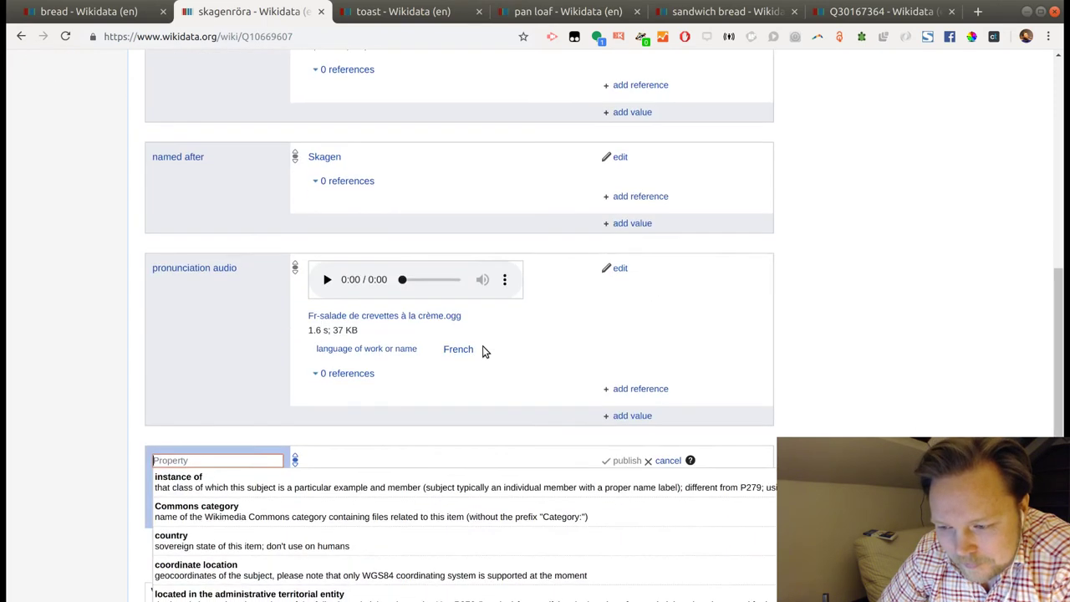
scroll(484, 349, down, 2)
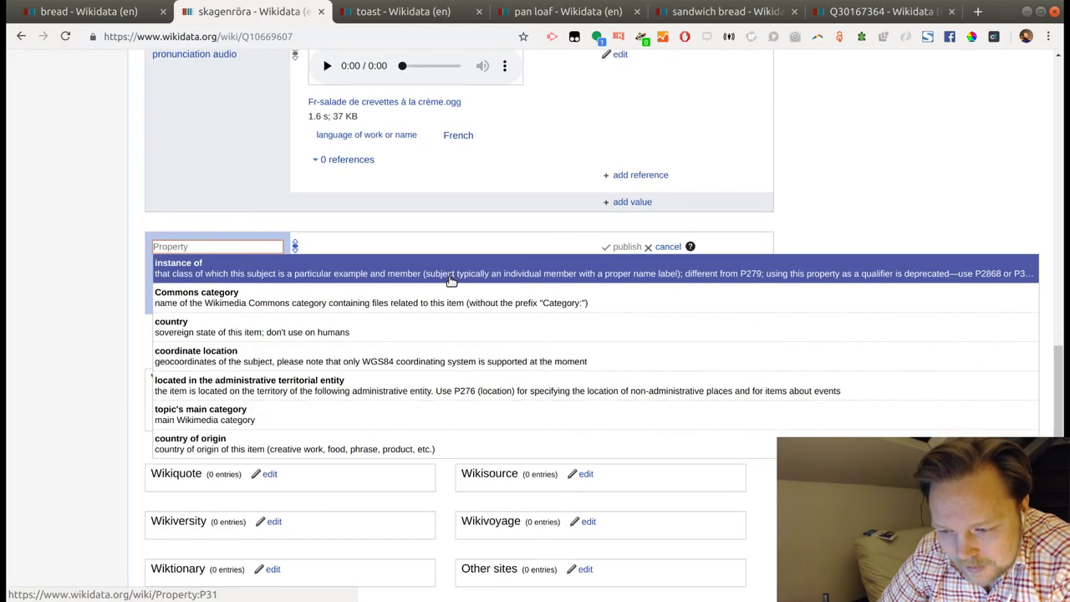
scroll(466, 332, up, 14)
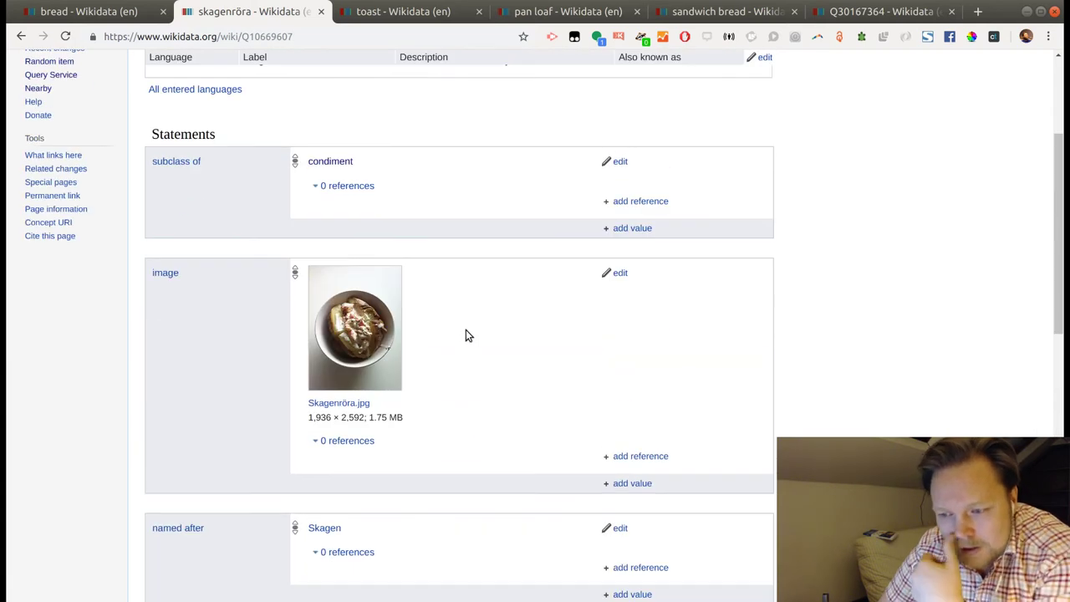
scroll(466, 336, up, 3)
scroll(466, 335, down, 15)
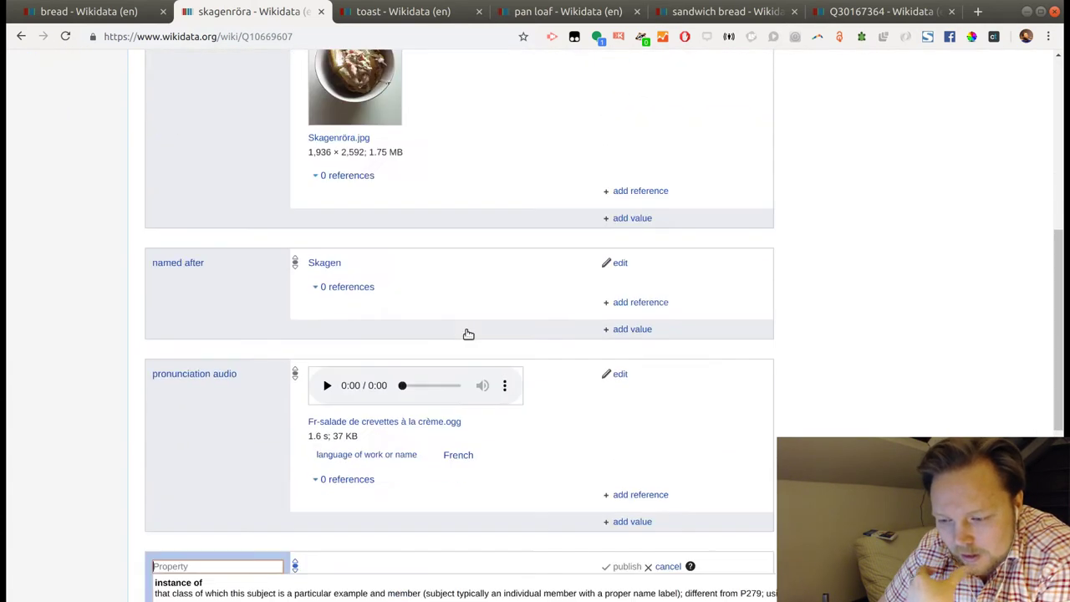
scroll(465, 336, up, 12)
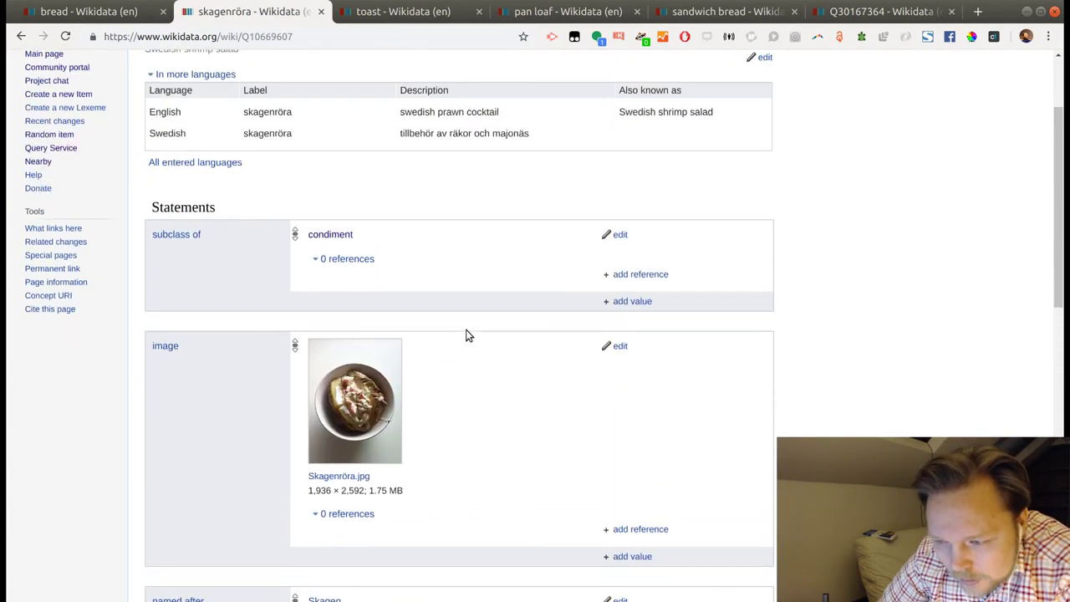
scroll(465, 335, down, 6)
scroll(466, 335, down, 8)
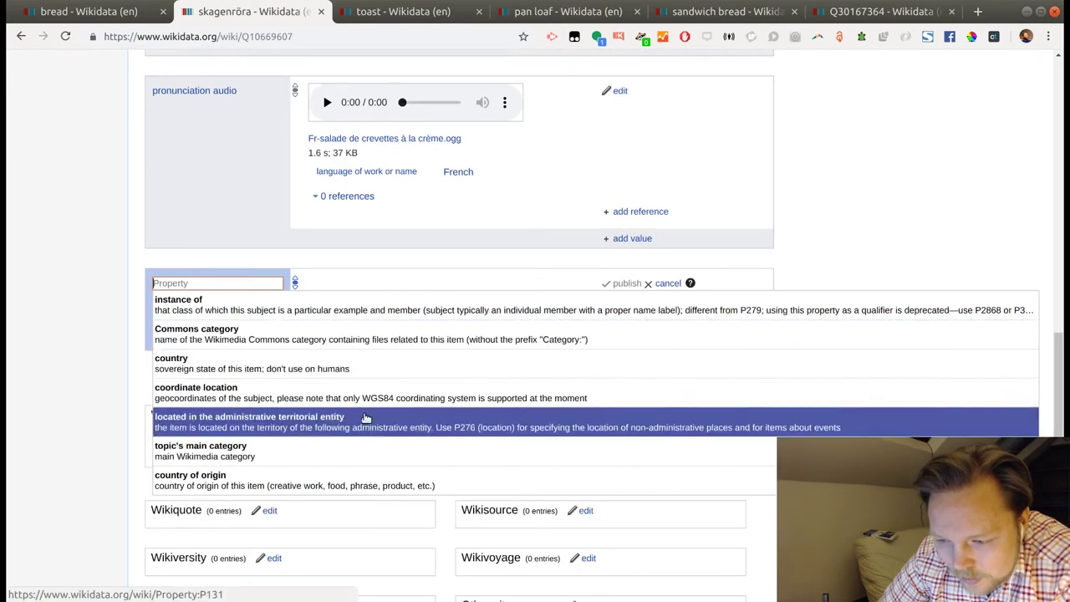
click(331, 482)
text(Swede)
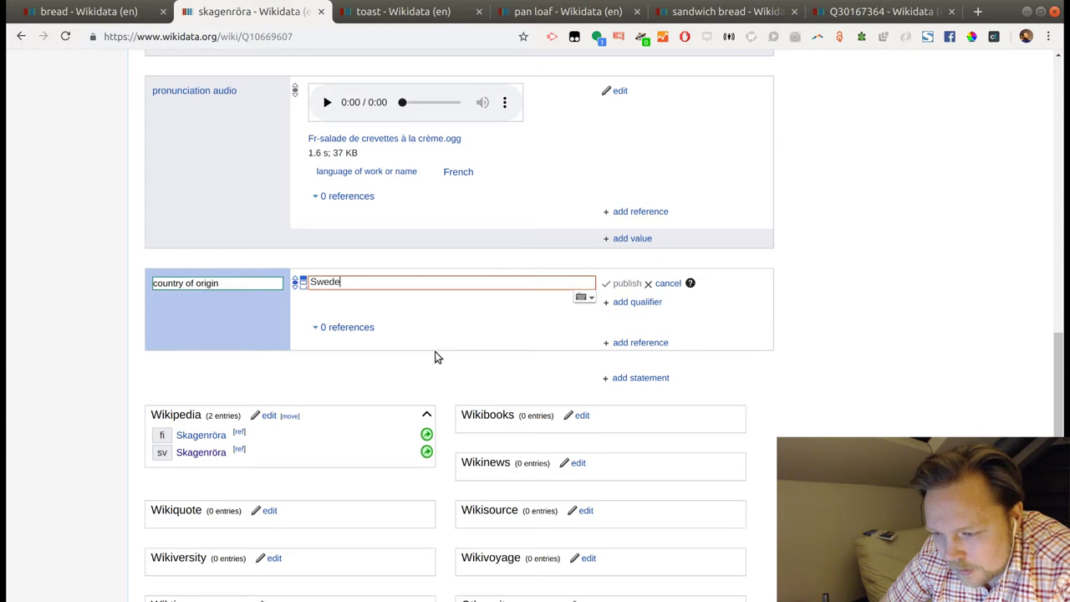
text(n)
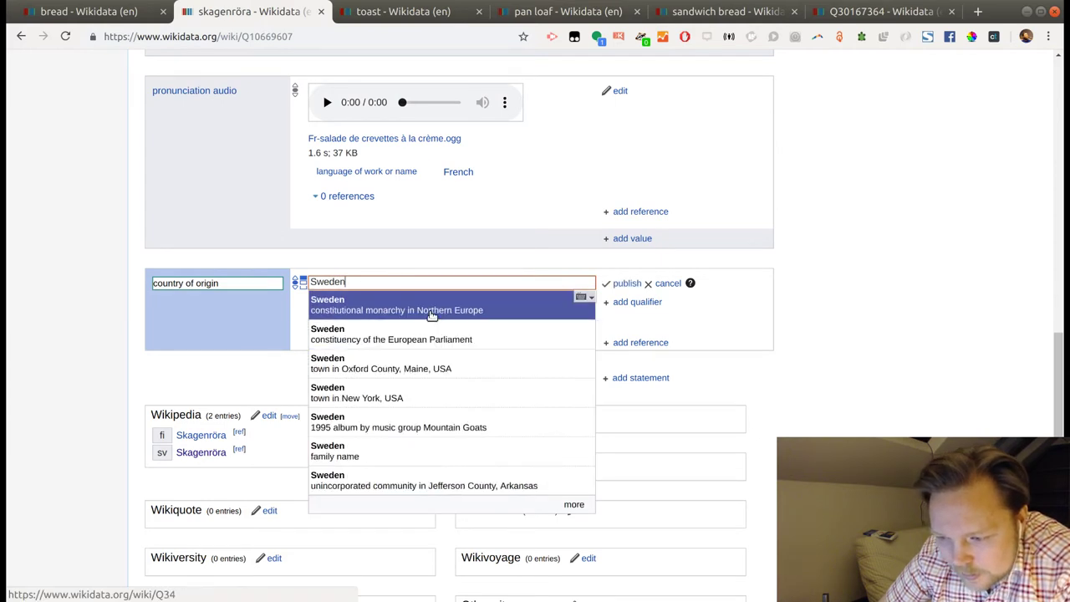
click(367, 306)
click(627, 283)
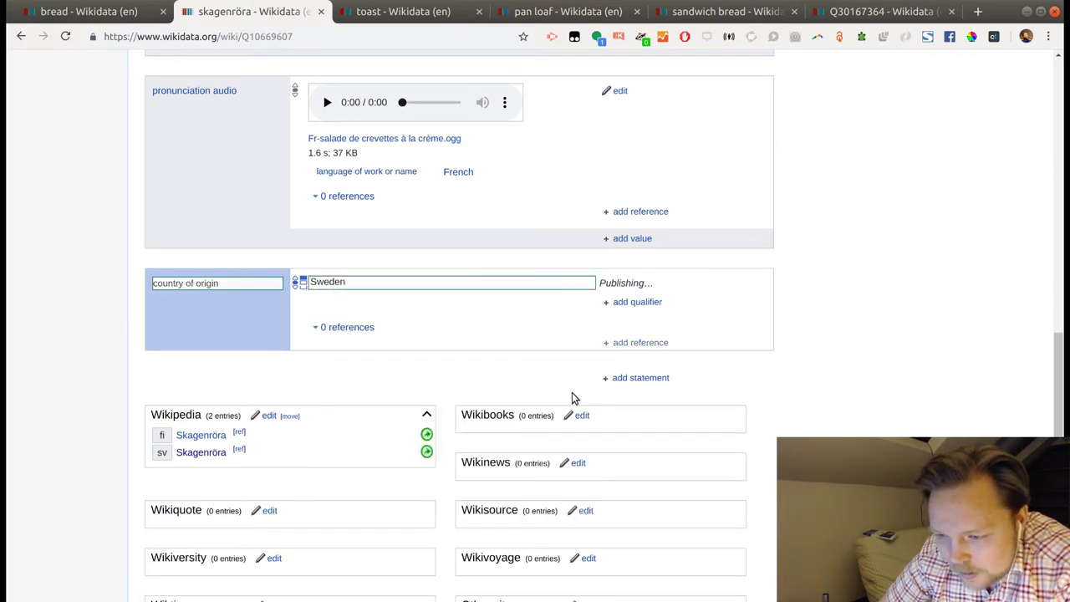
Start another statement on the skagenröra item with material used as its property.
click(620, 388)
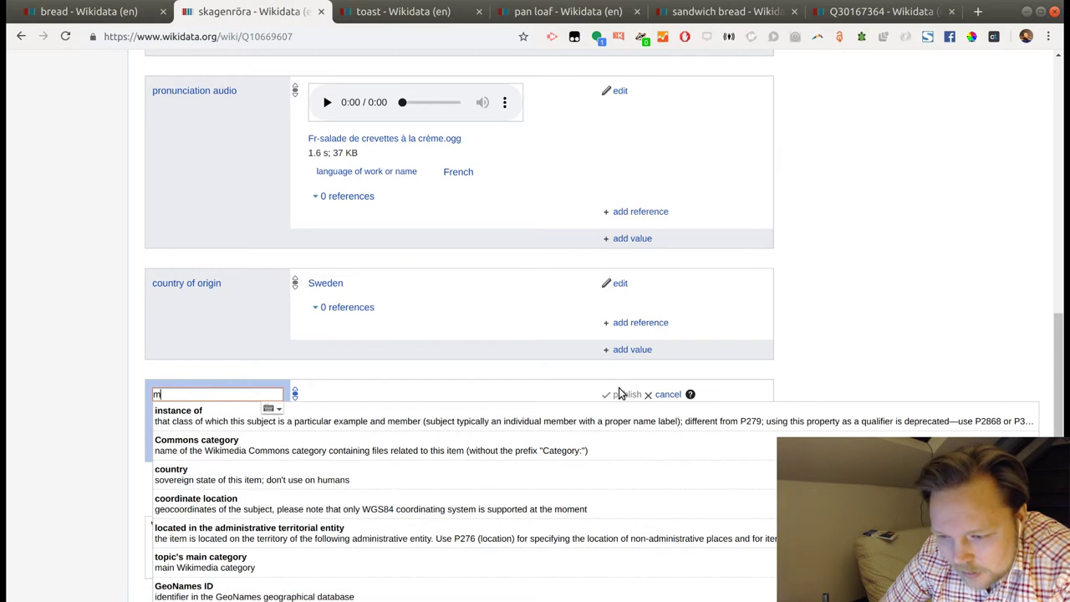
text(ma)
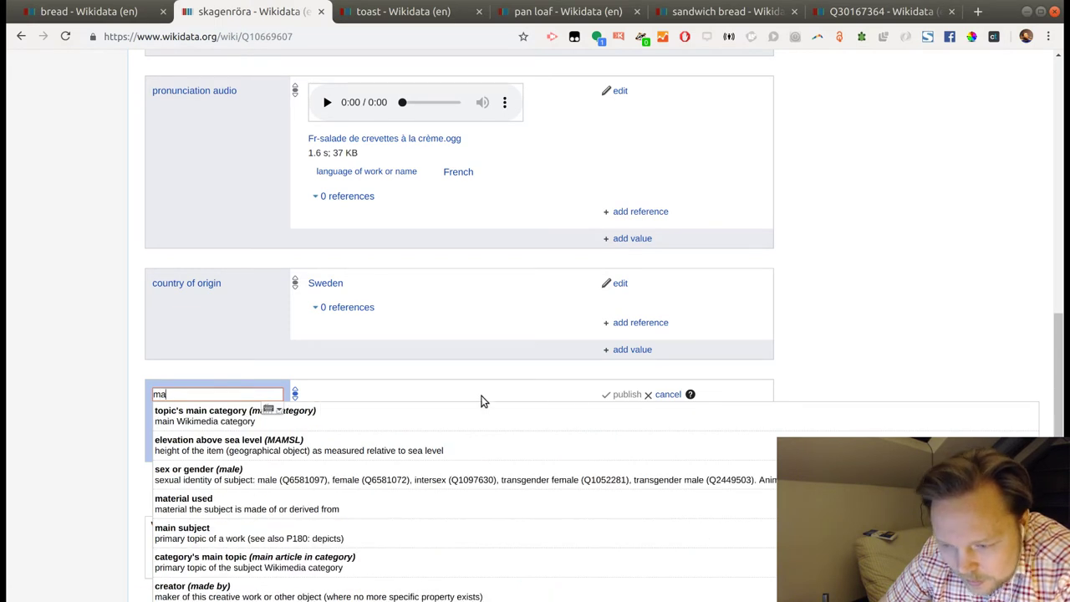
click(418, 502)
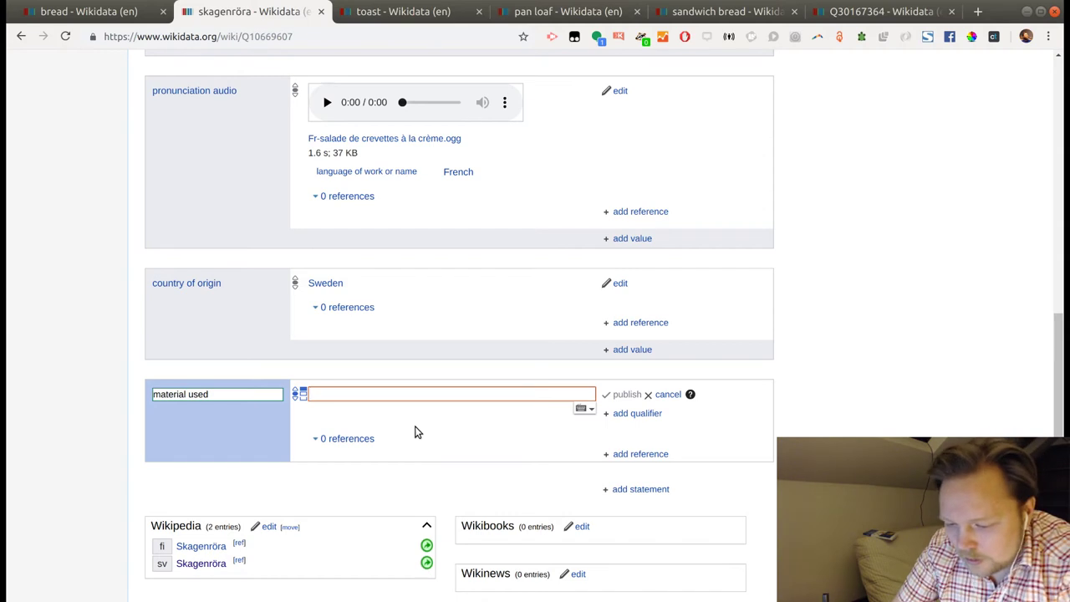
Look up shrimps as the material used value and inspect the Shrimps item without a description in a separate tab.
text(shrimps)
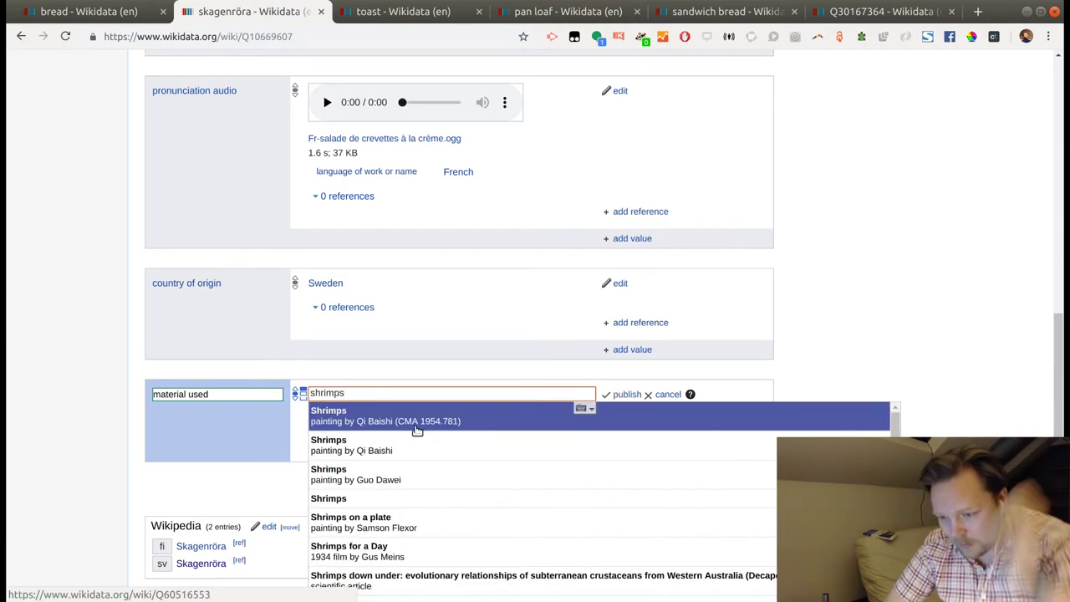
scroll(435, 368, down, 3)
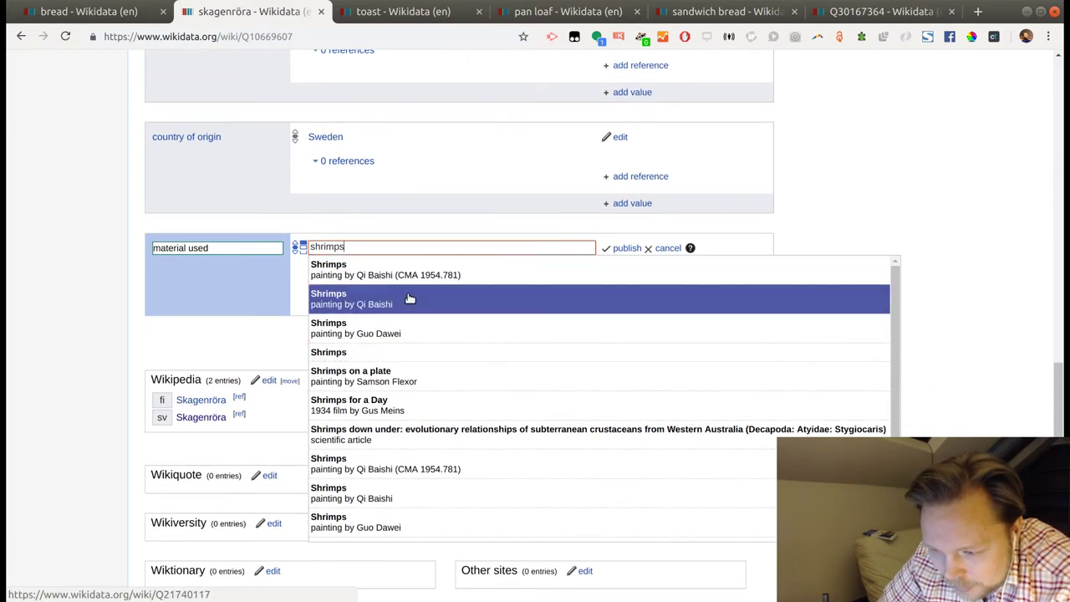
middle_click(338, 354)
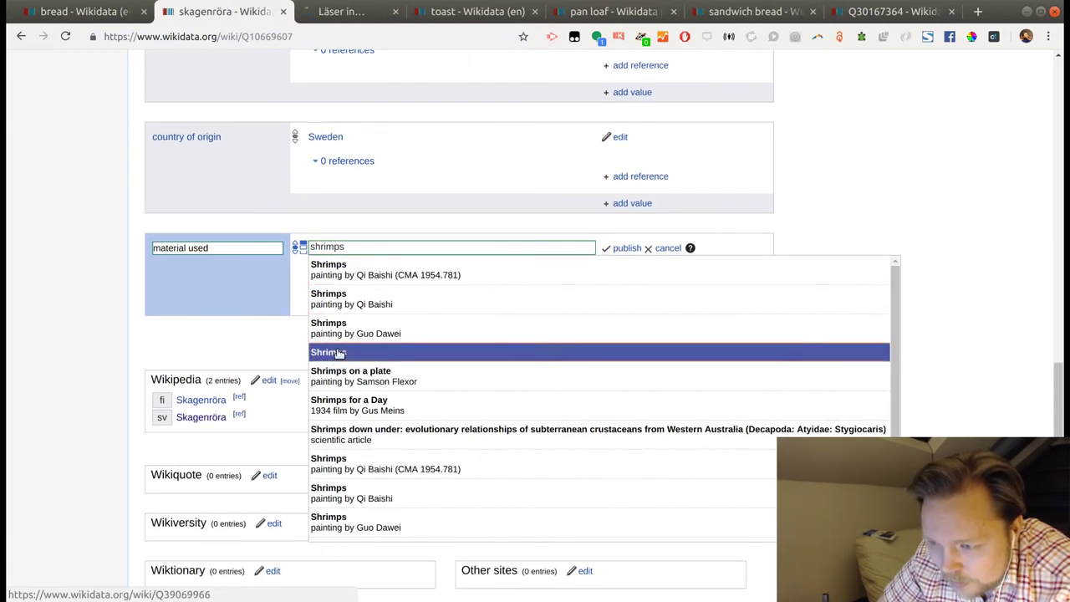
click(373, 15)
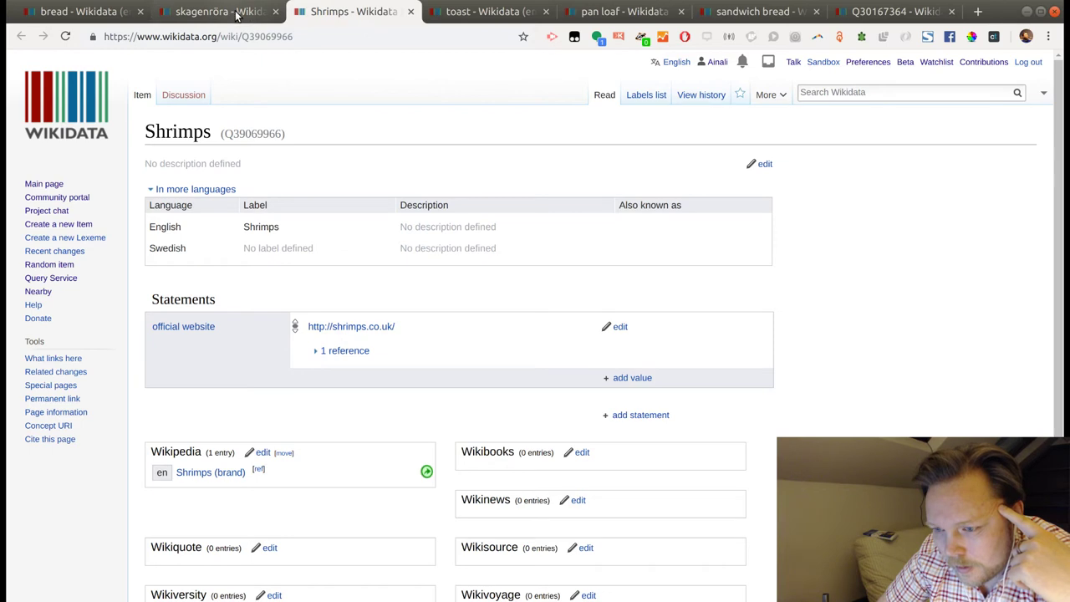
Search Wikidata for shrimp, open the item described as types of seafood, and look over its statements.
click(808, 93)
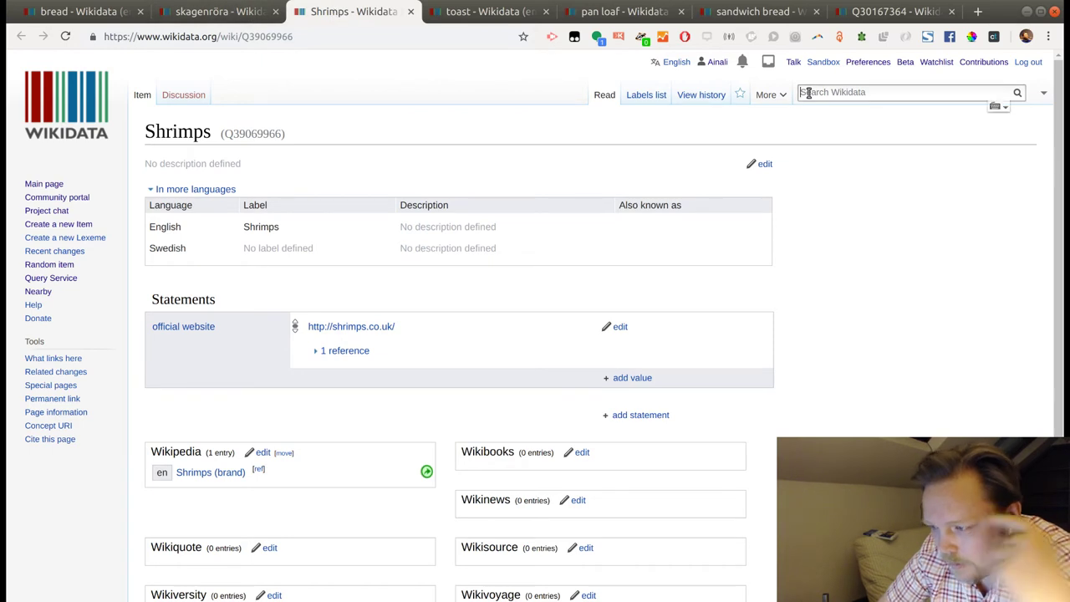
text(shrimp)
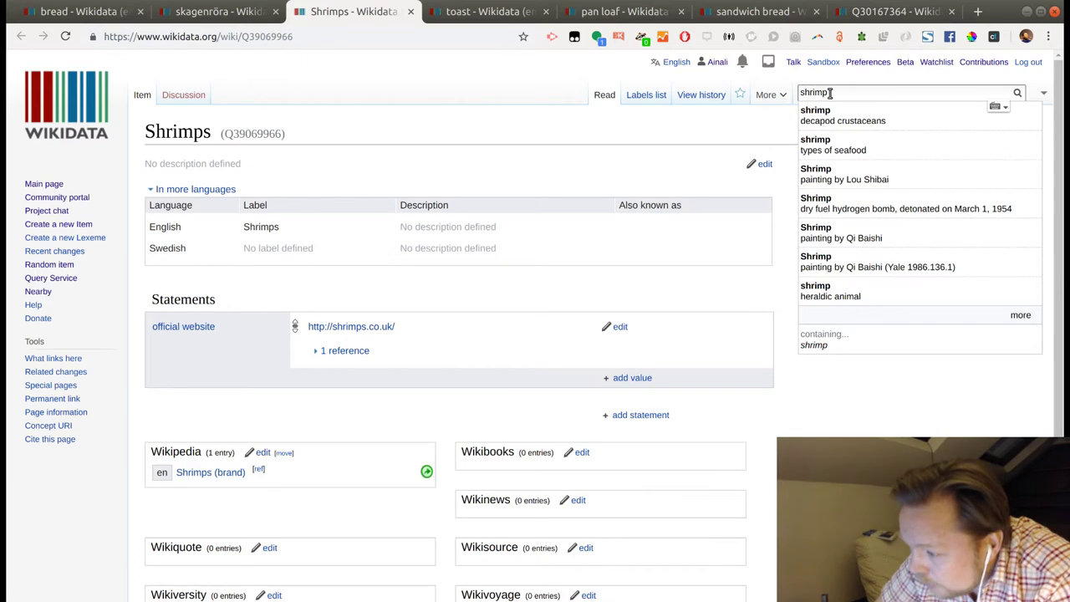
click(834, 148)
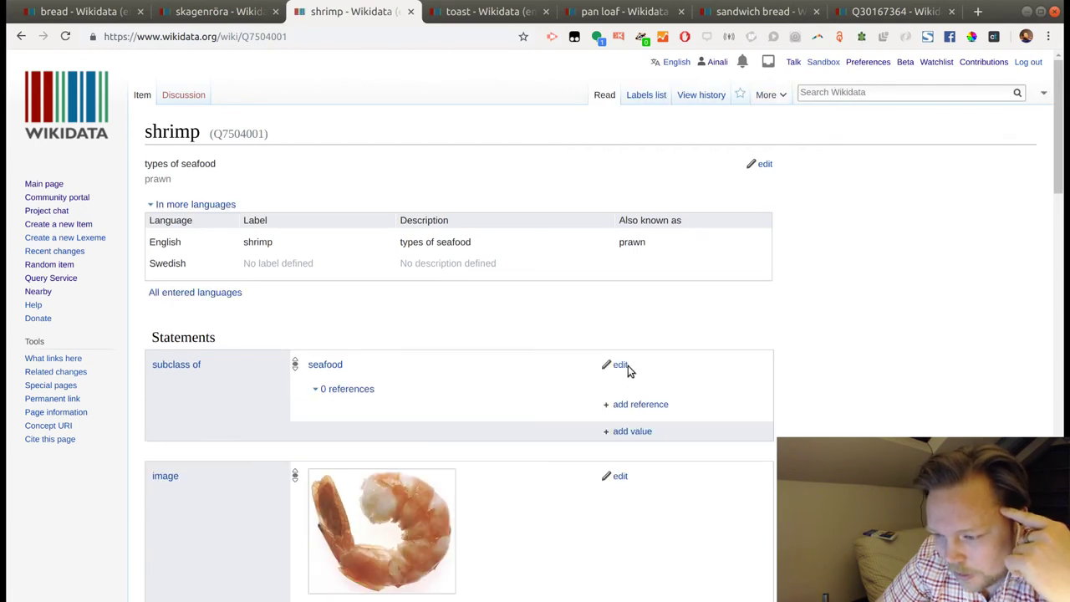
scroll(628, 368, down, 10)
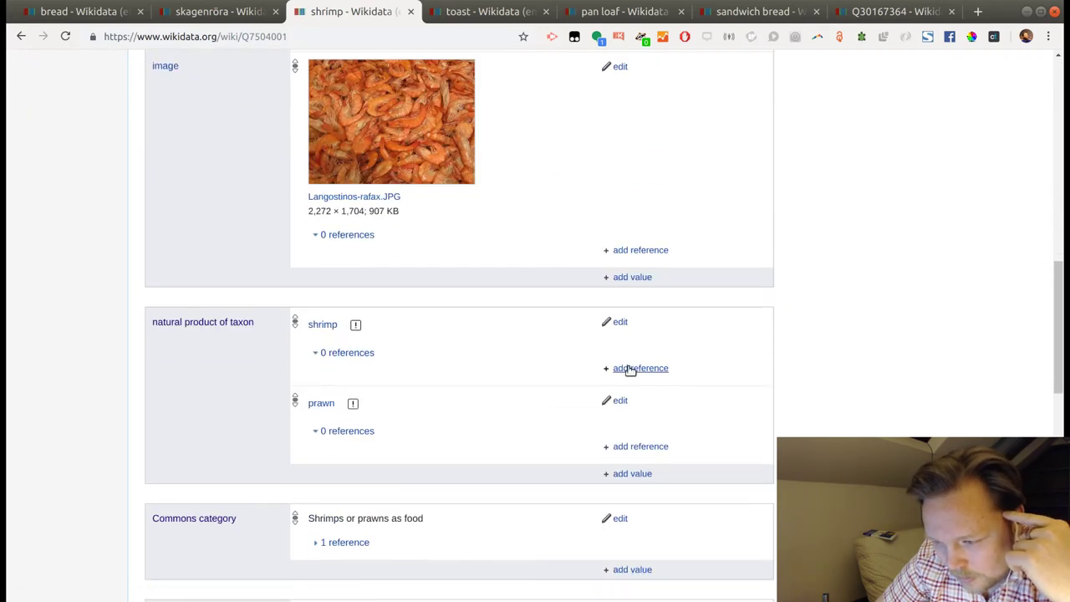
scroll(628, 368, down, 3)
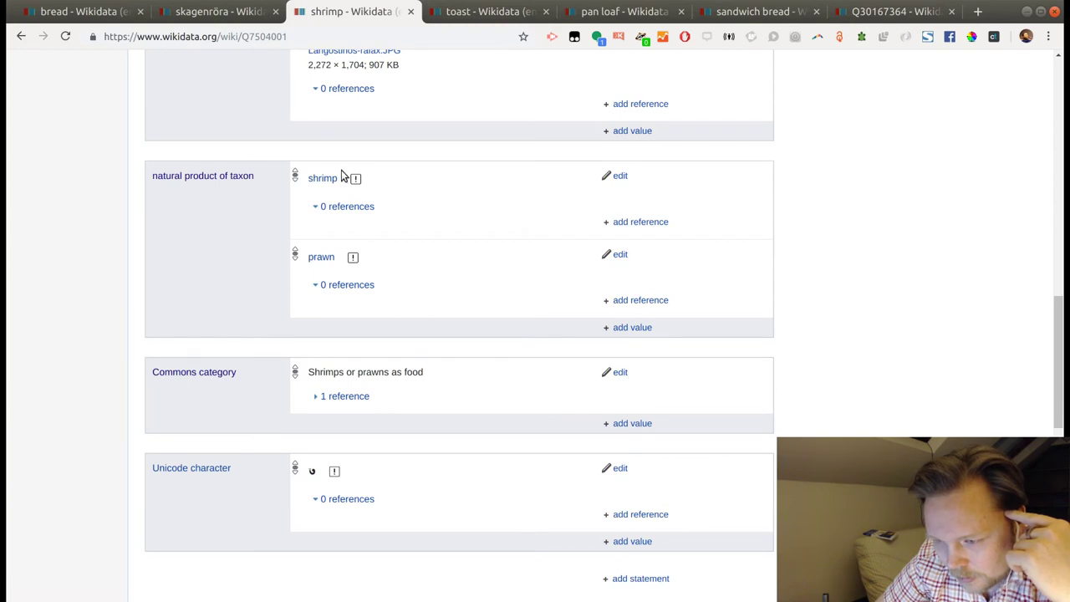
scroll(365, 304, up, 15)
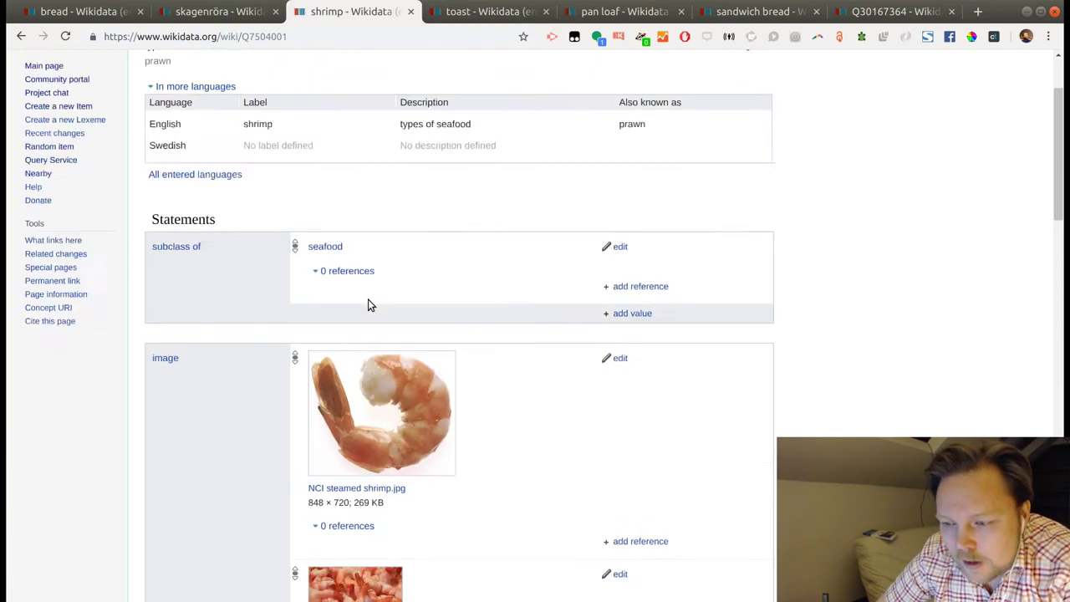
scroll(369, 306, up, 2)
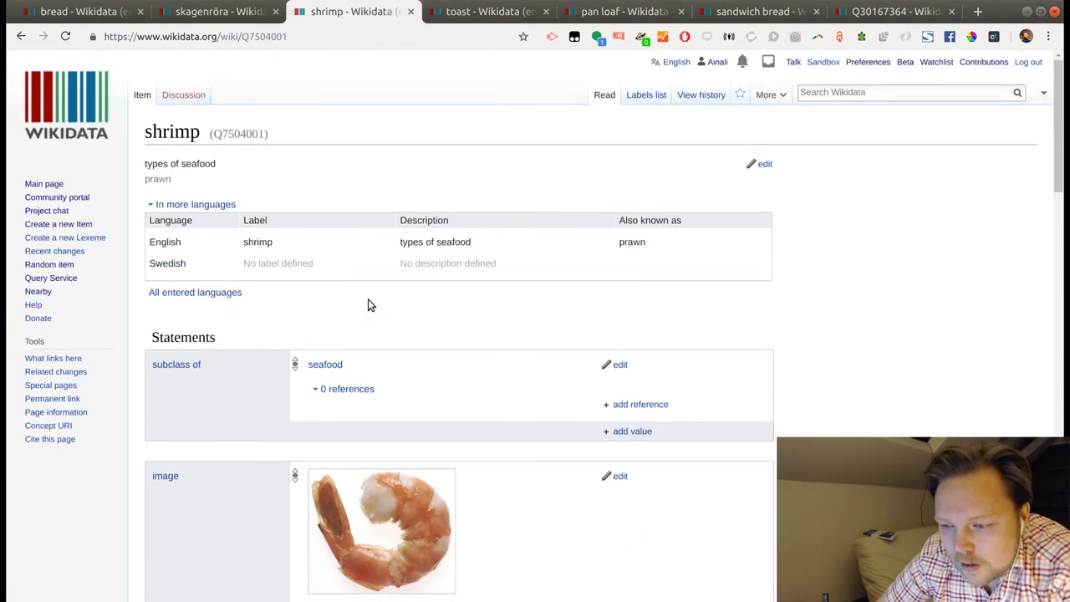
Start editing the shrimp item's labels and enter räka as its Swedish label.
click(766, 167)
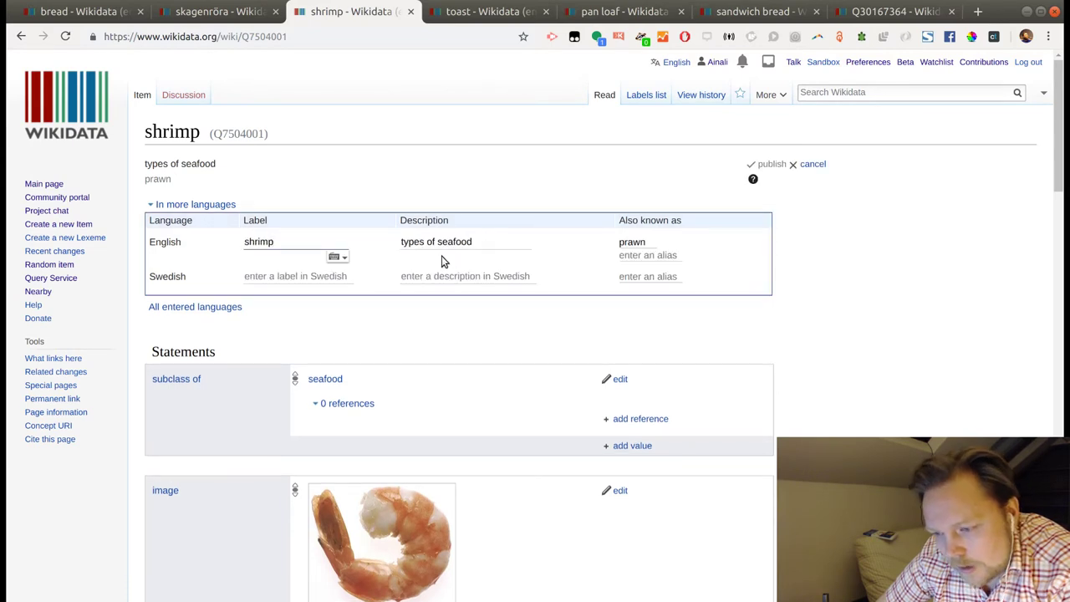
click(259, 277)
text(r)
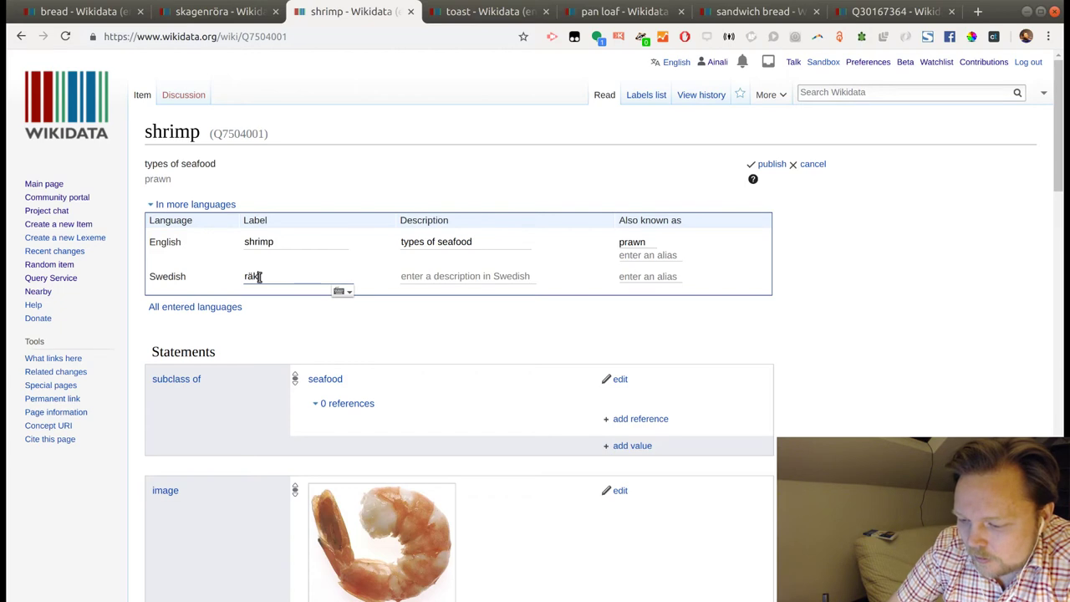
text(äkor)
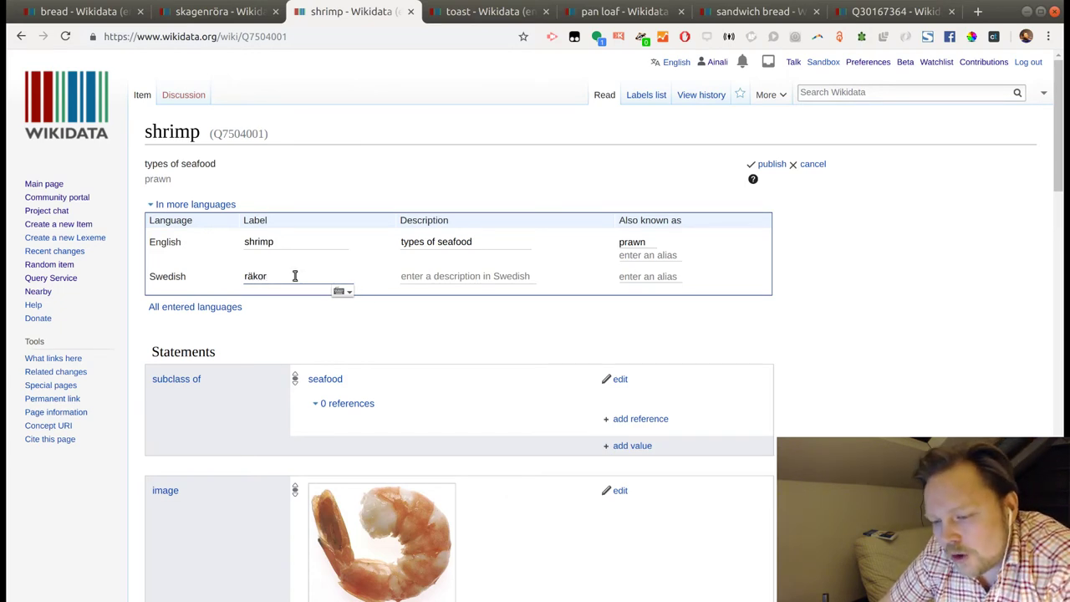
key(BackSpace)
key(BackSpace)
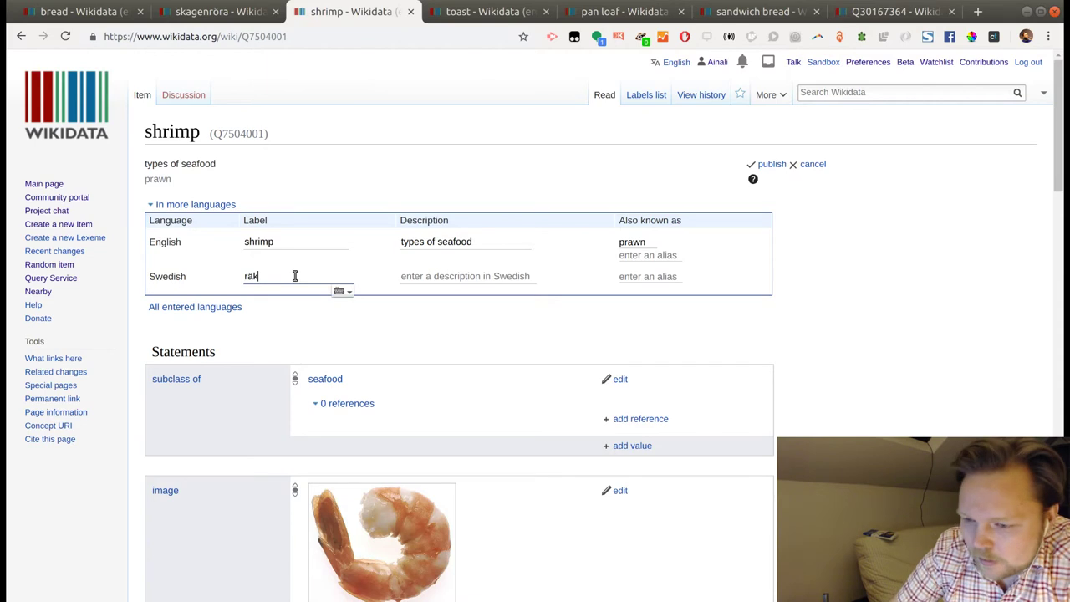
text(a)
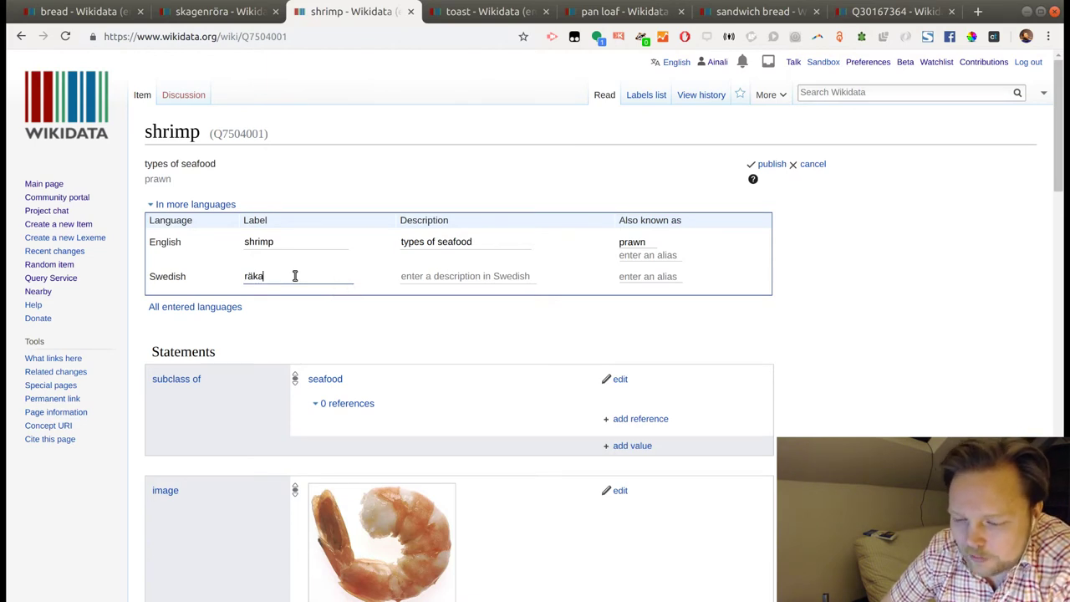
Check the shrimp item's statements and enter "räka som mat" as its Swedish description.
scroll(357, 316, down, 3)
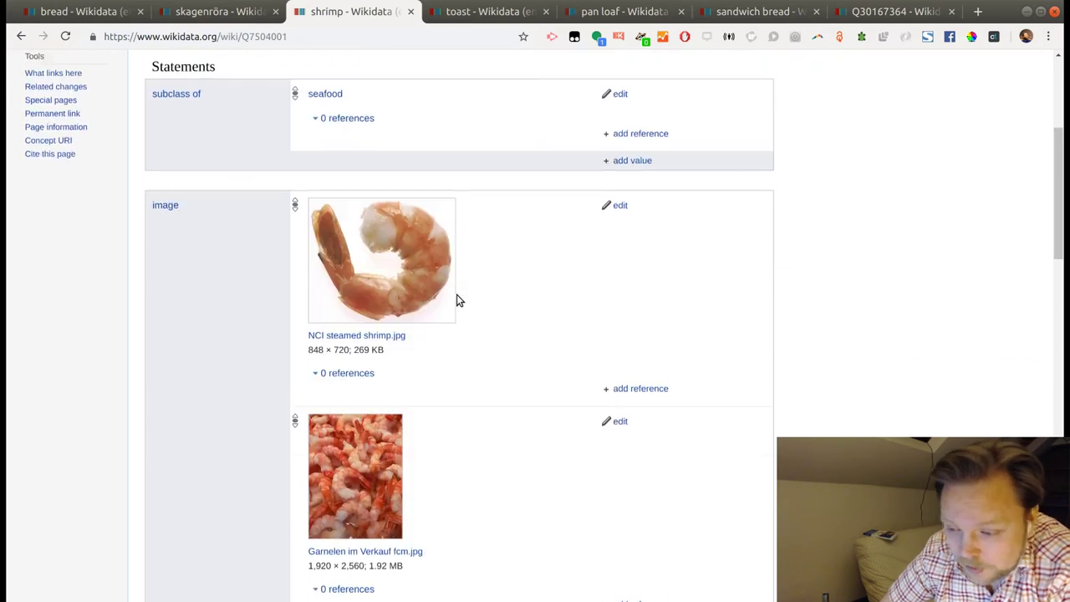
scroll(458, 301, down, 3)
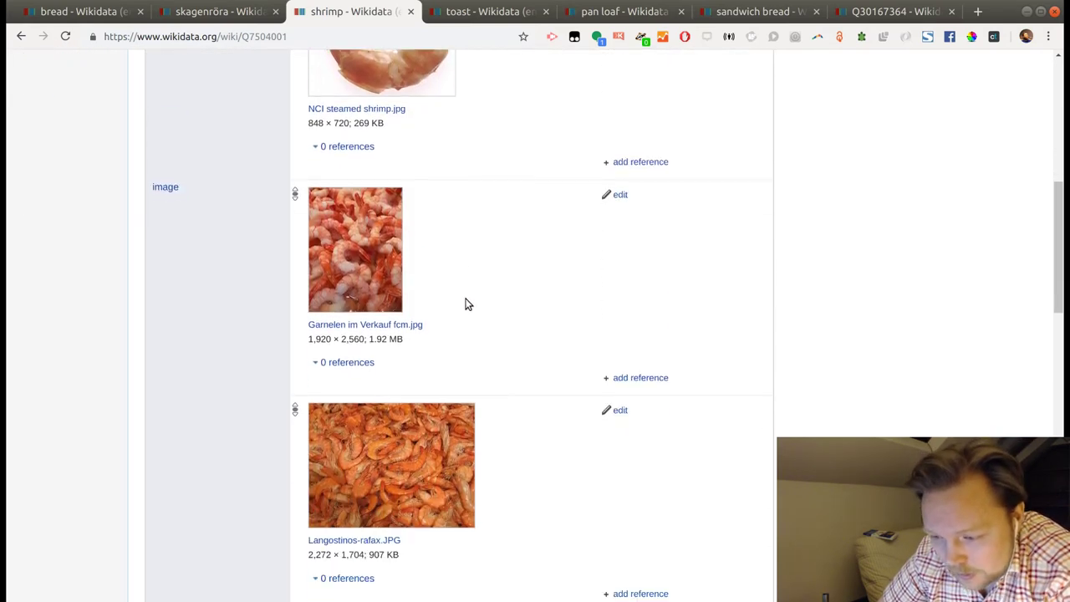
scroll(465, 305, down, 2)
scroll(466, 304, down, 2)
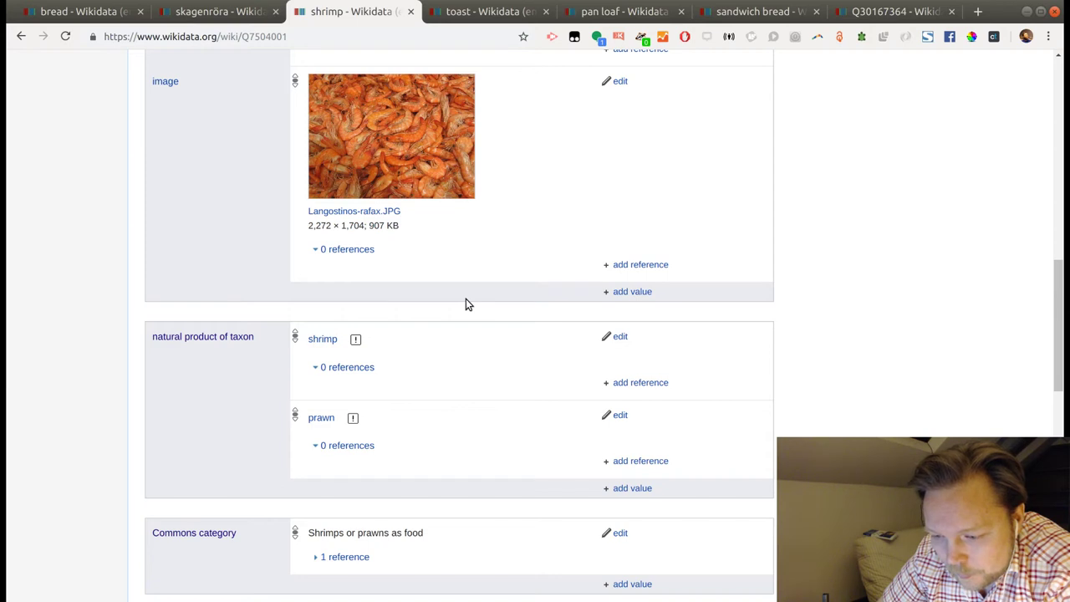
scroll(468, 304, up, 10)
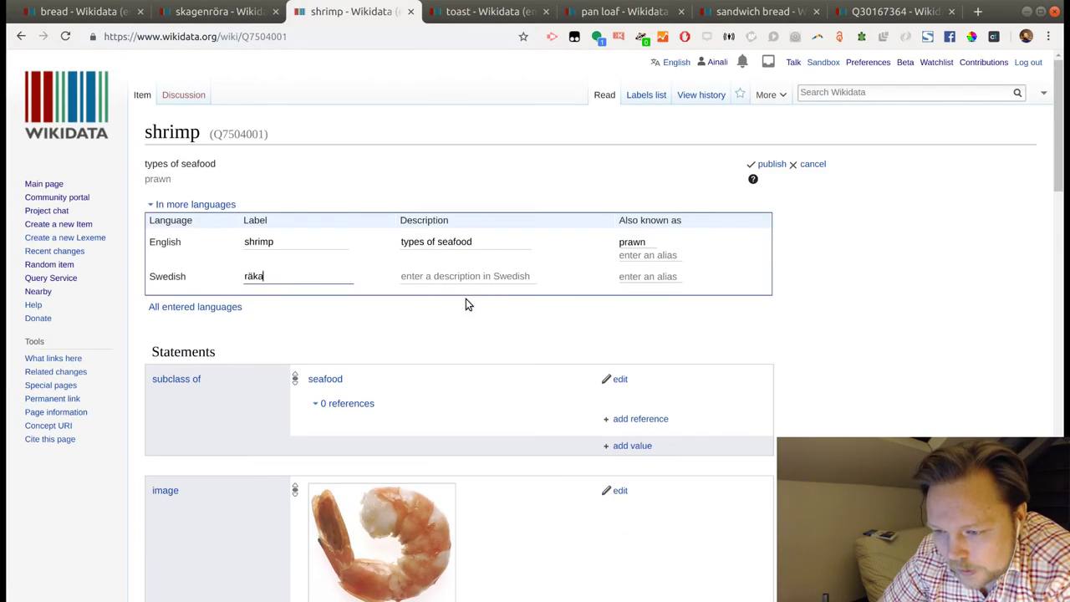
click(427, 276)
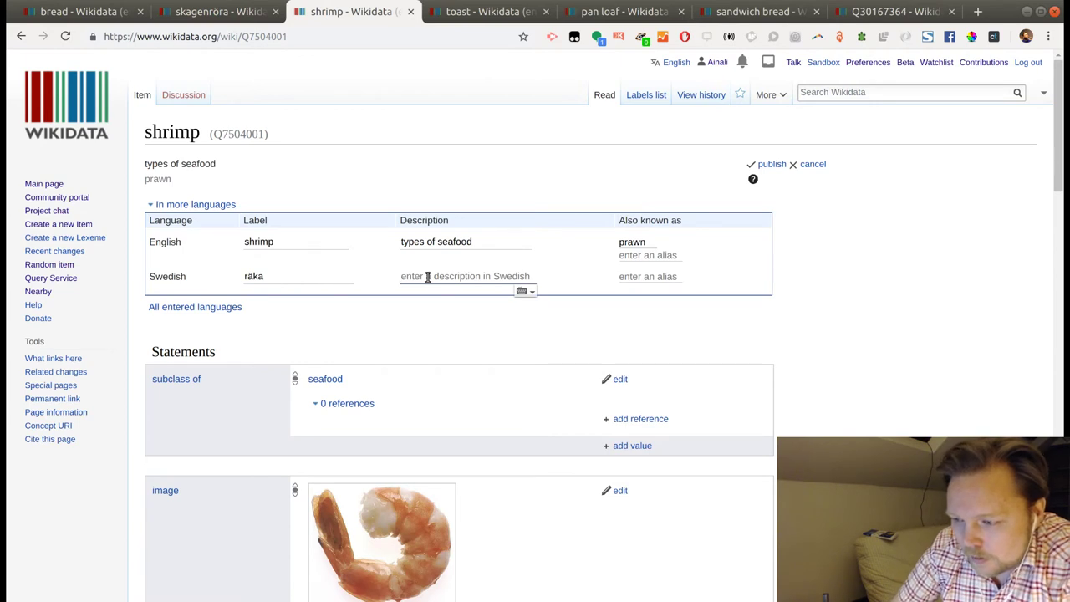
text(räka)
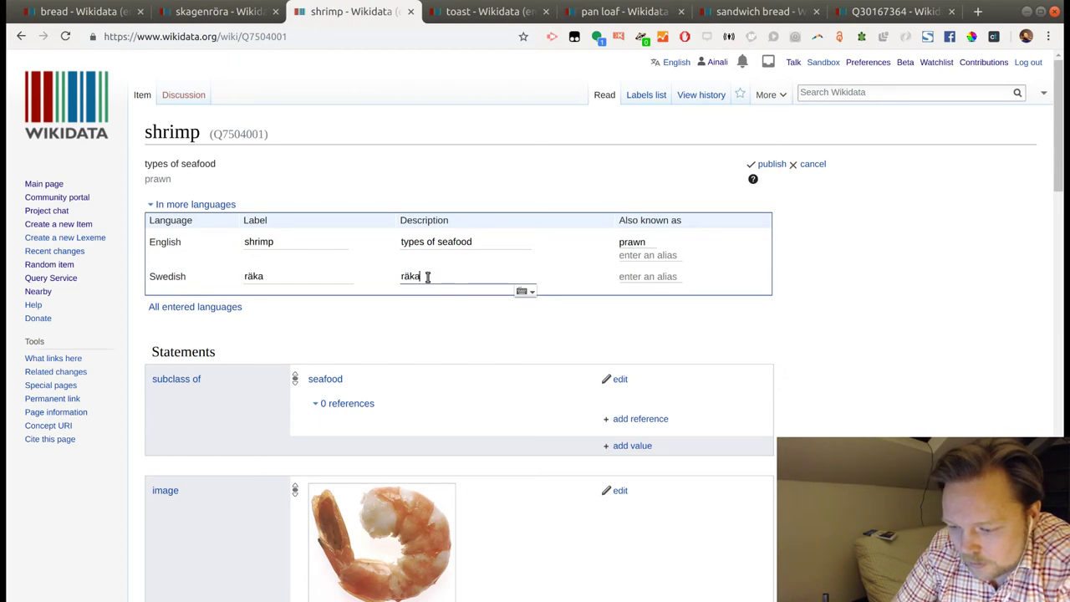
text( som mat)
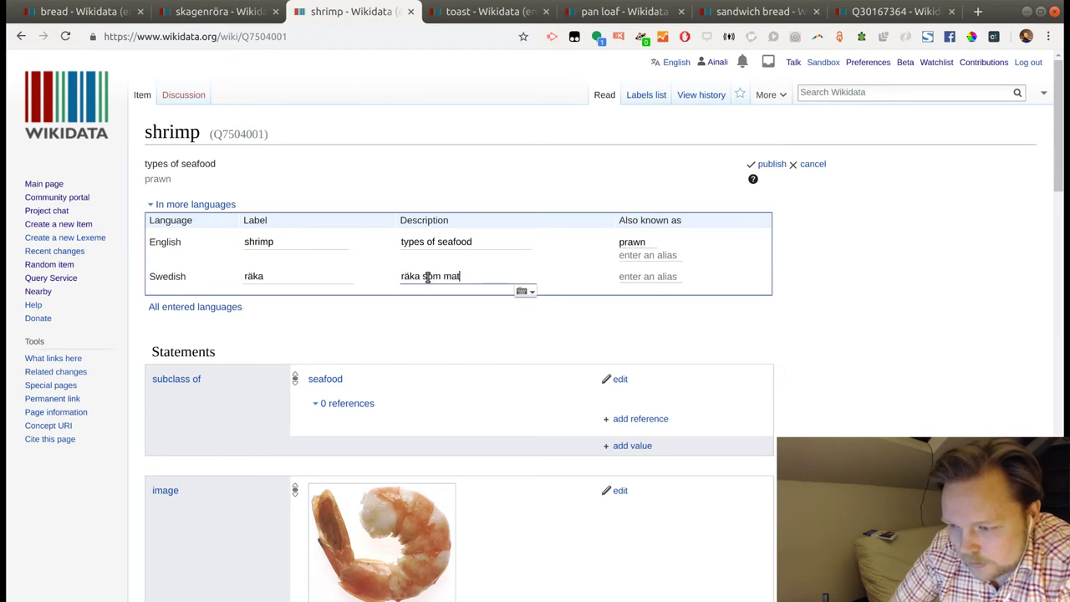
Add räkor as the shrimp item's Swedish alias and publish the language edits.
click(649, 276)
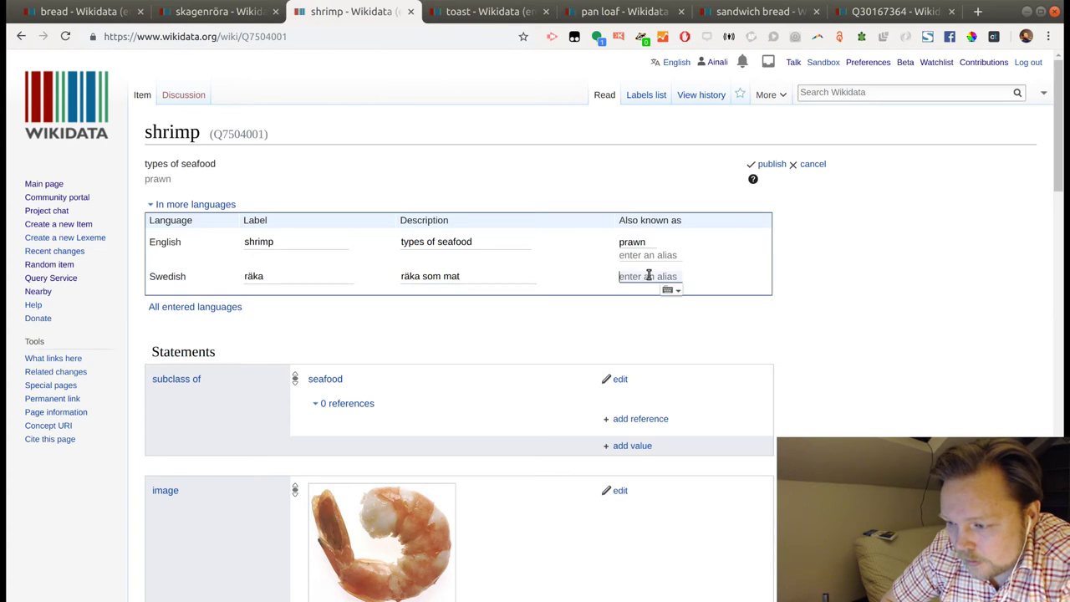
text(räkor)
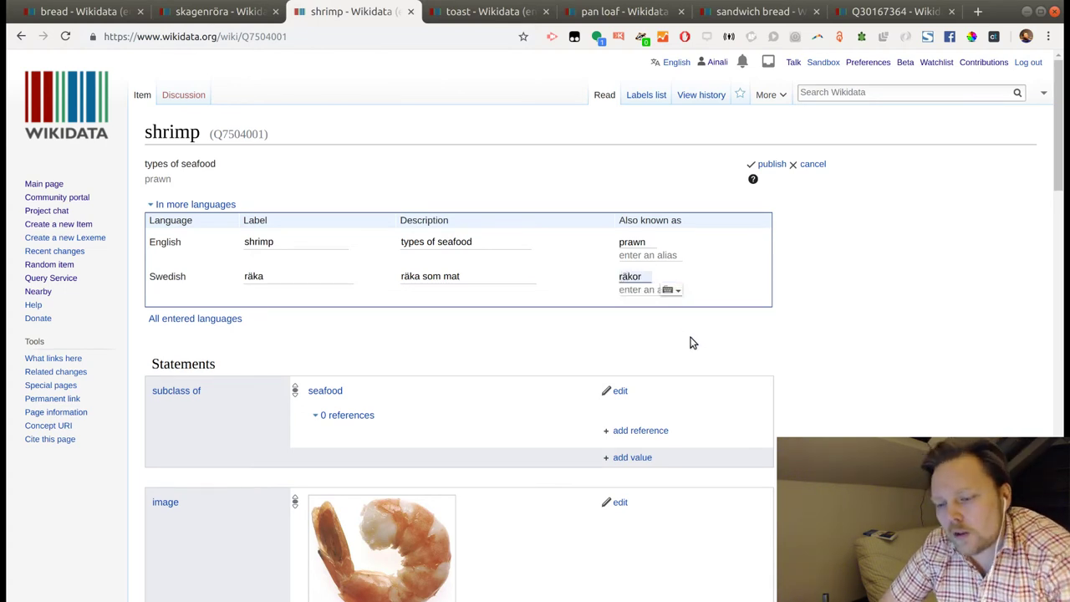
scroll(775, 390, down, 3)
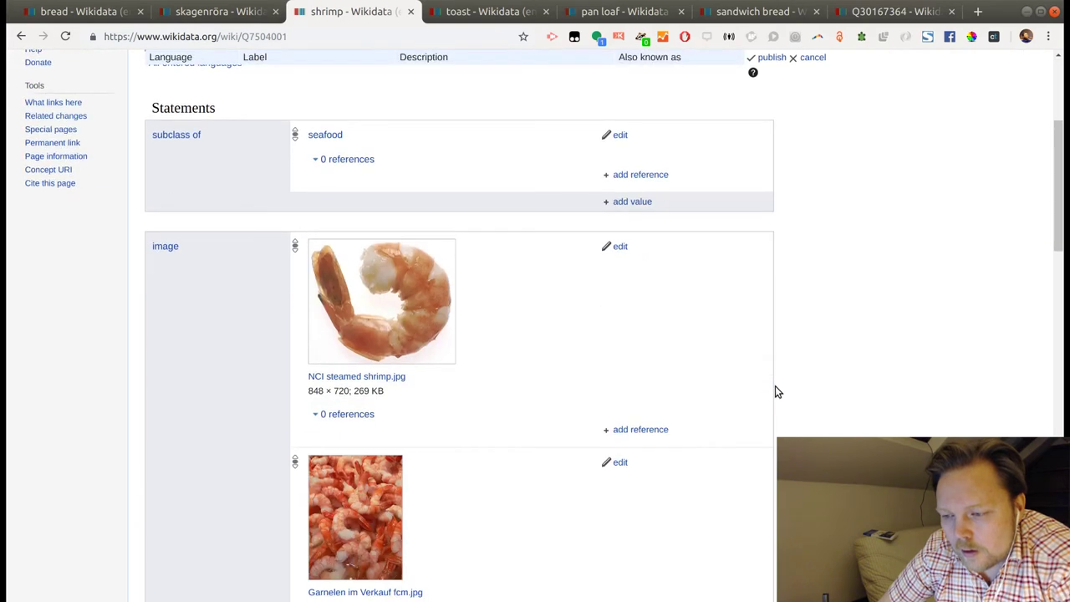
scroll(775, 391, down, 7)
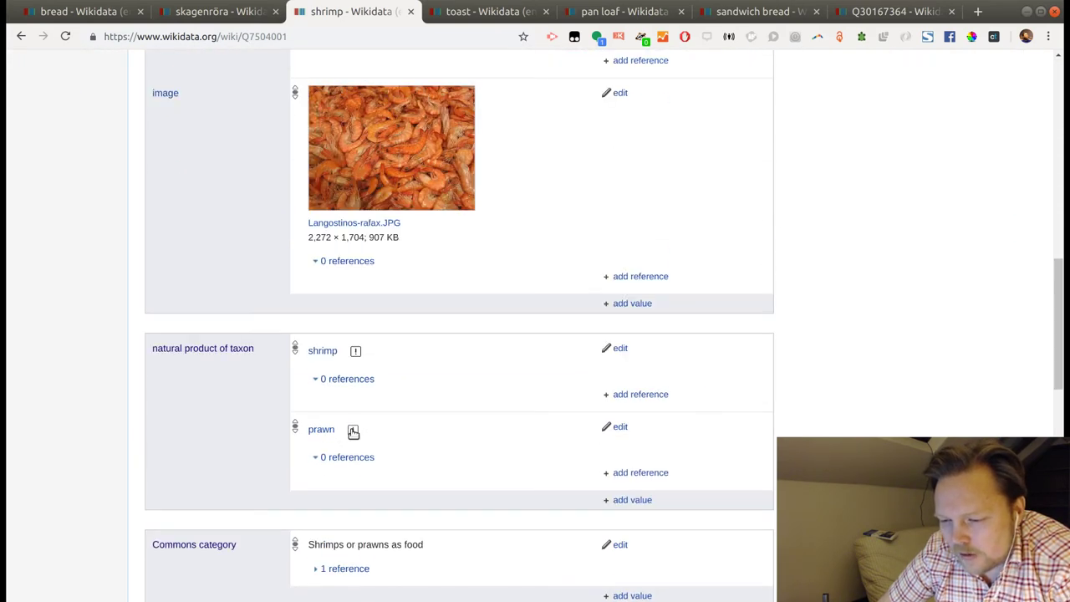
scroll(353, 433, up, 3)
scroll(353, 433, up, 7)
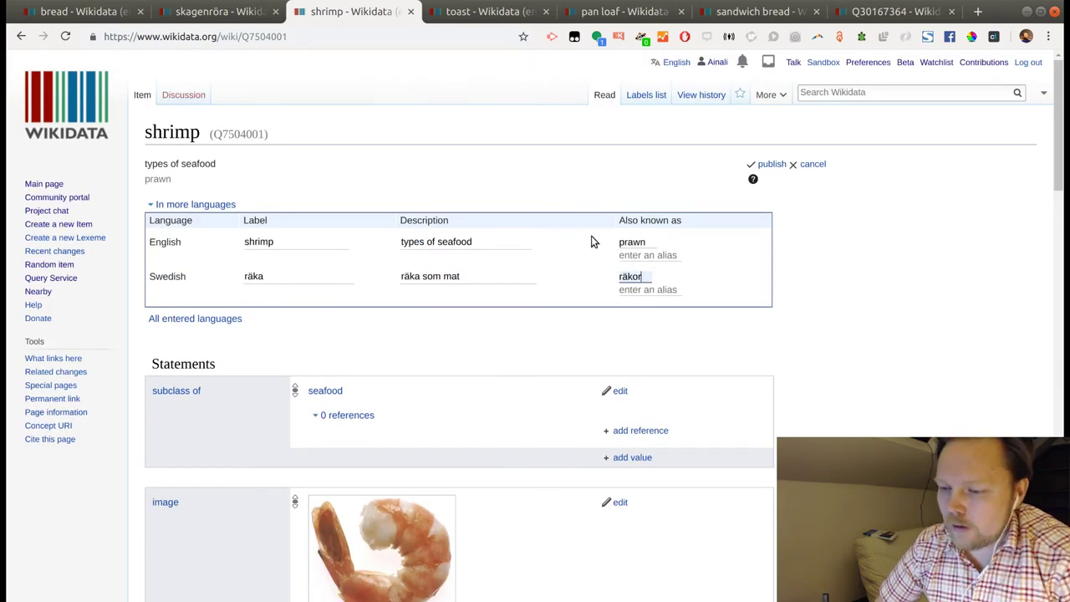
click(770, 166)
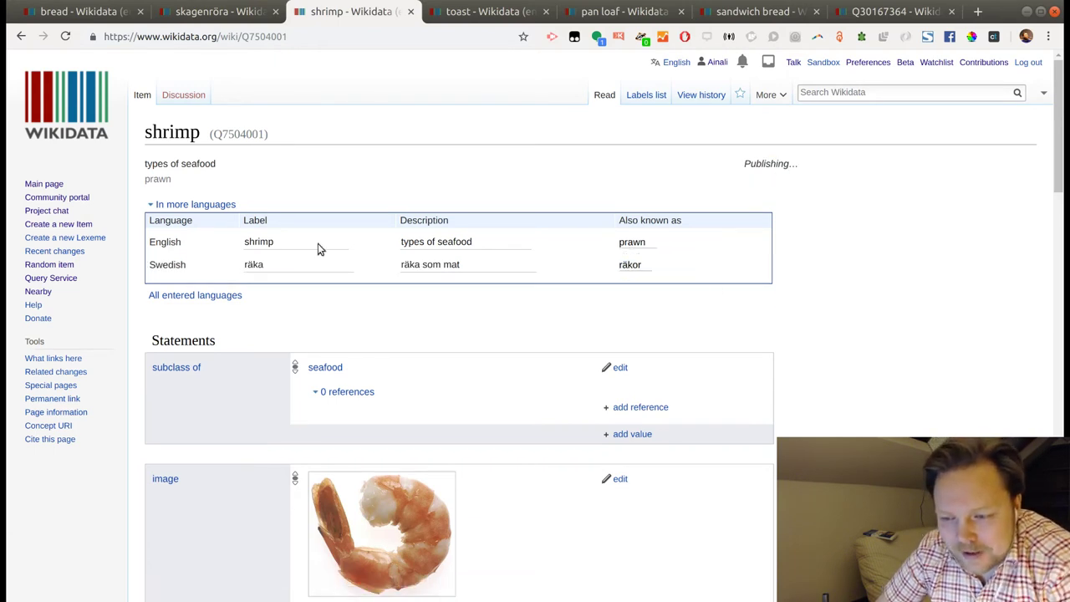
Copy the shrimp item's identifier Q7504001, set it as skagenröra's material used value in place of shrimps, and publish the statement.
double_click(250, 134)
key(ctrl+c)
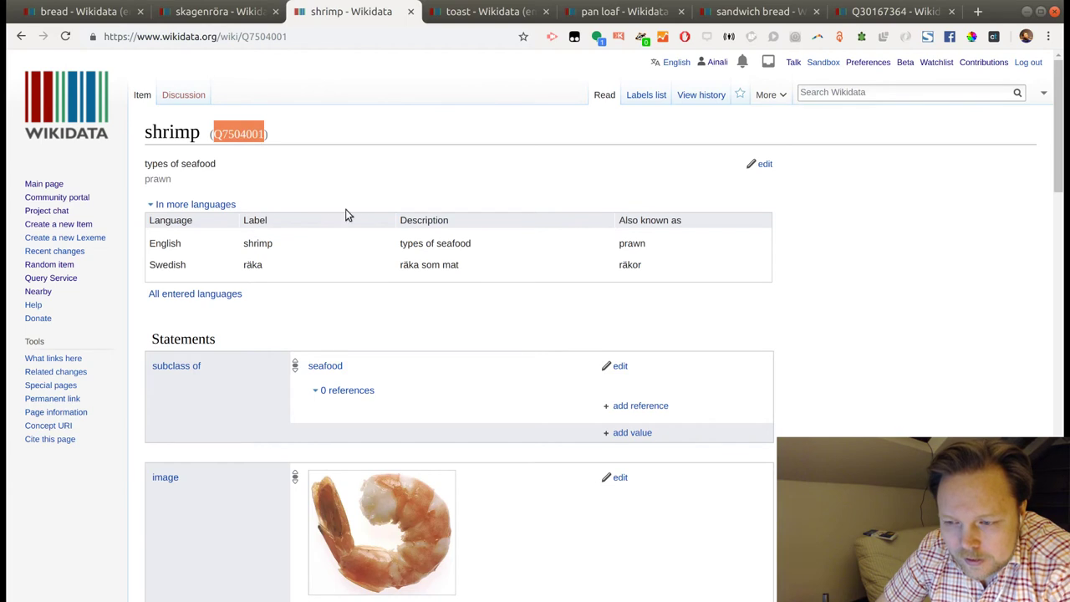
click(220, 10)
double_click(366, 246)
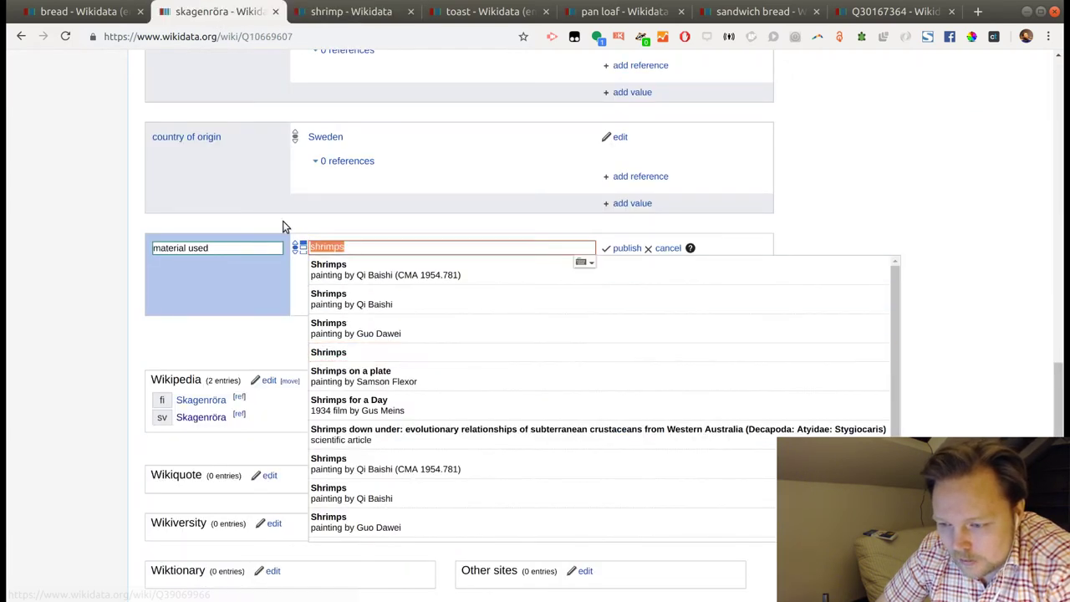
key(ctrl+v)
click(359, 271)
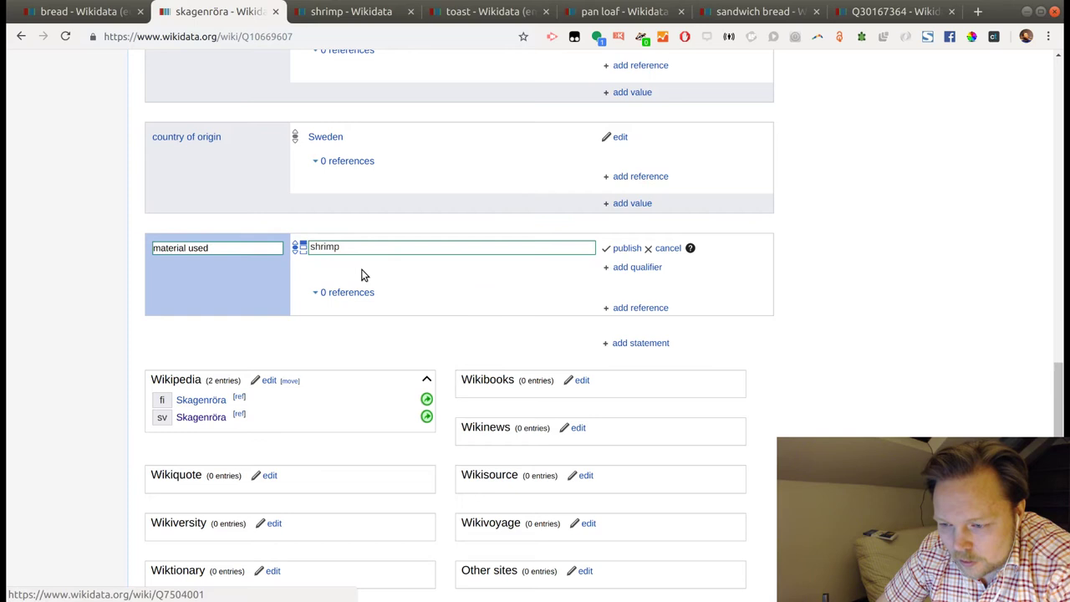
click(611, 251)
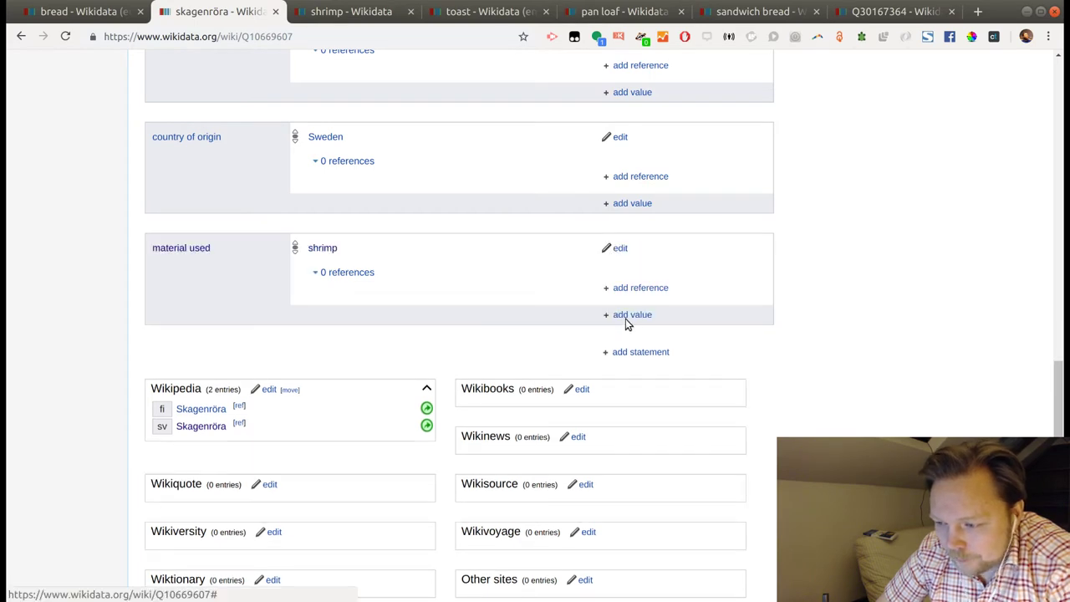
Add mayonnaise, the thick, creamy sauce, as another material used value on skagenröra and publish it.
click(627, 316)
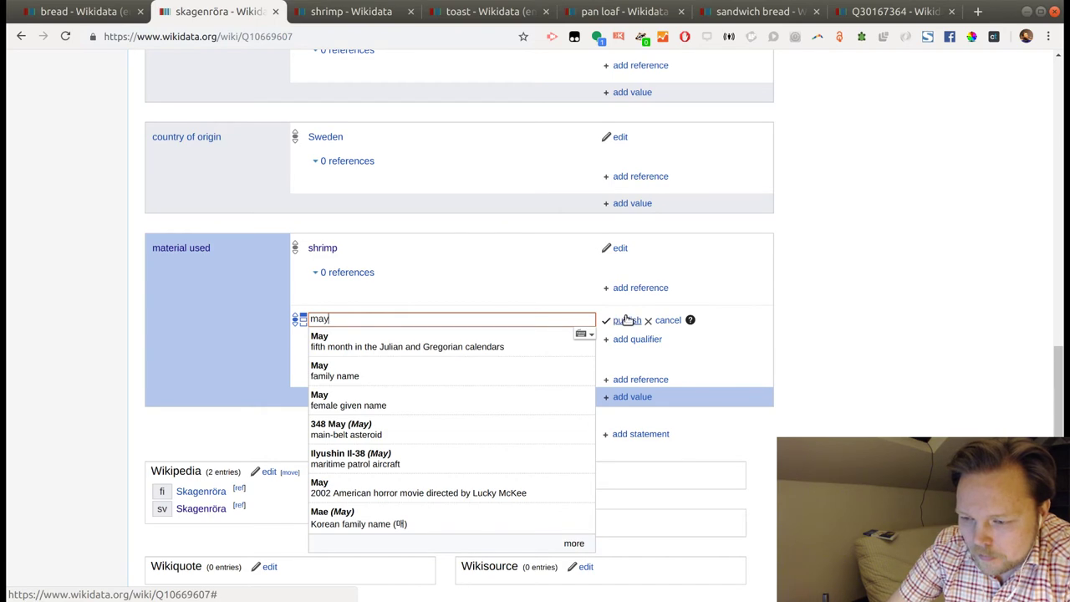
text(mayon)
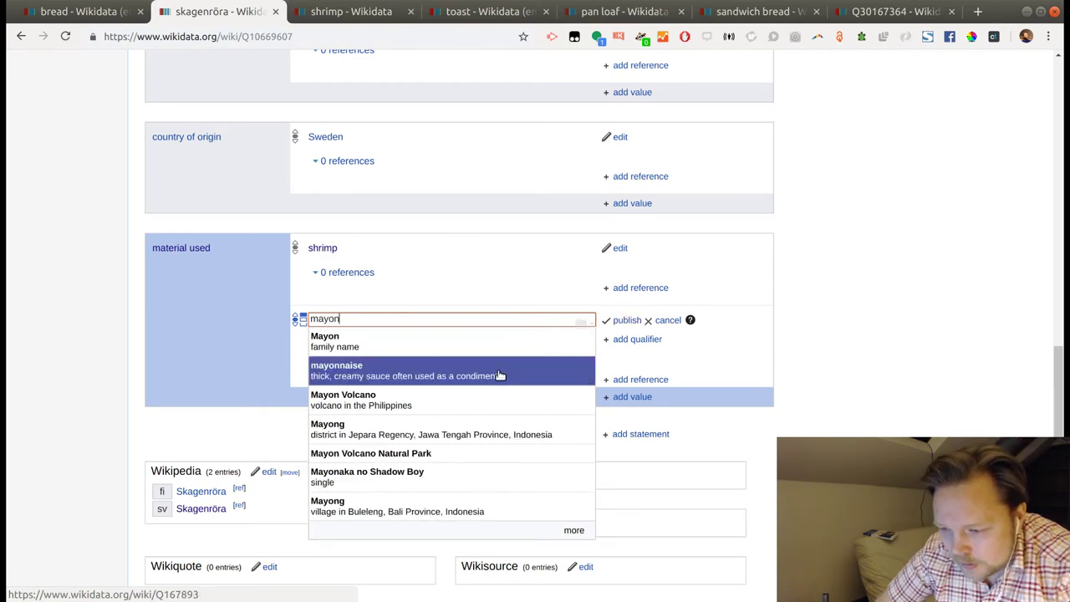
click(407, 374)
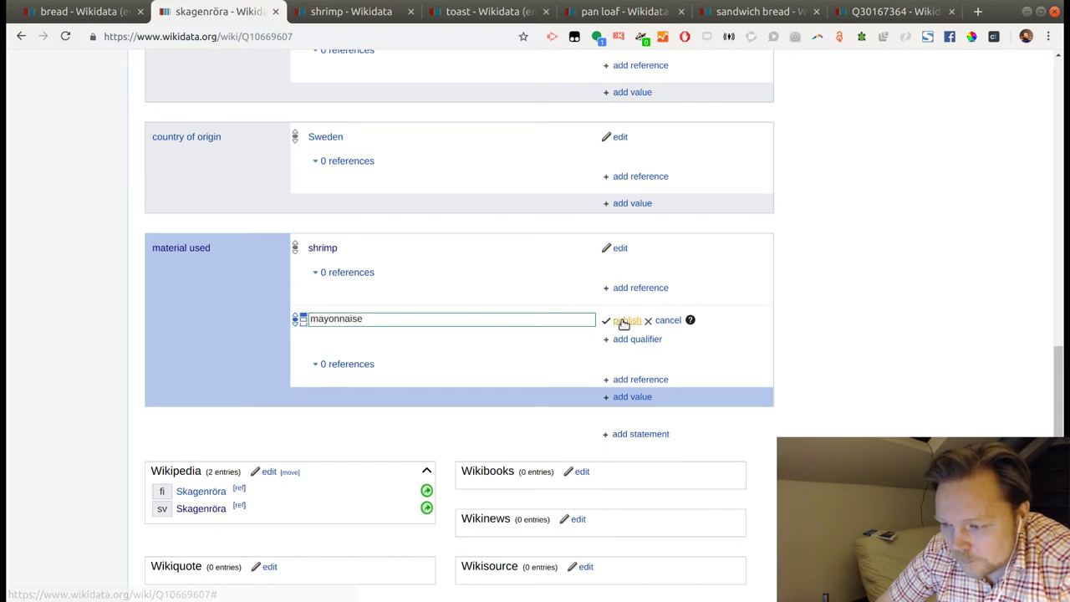
click(626, 320)
Add the dill item described as herb as another material used value on skagenröra and publish it.
click(626, 386)
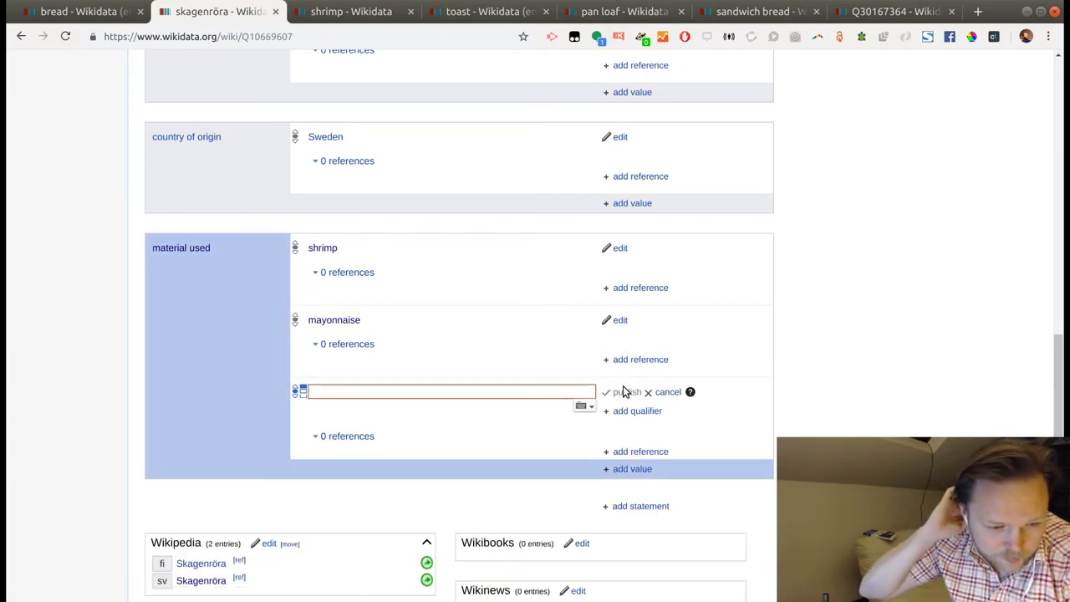
text(dill)
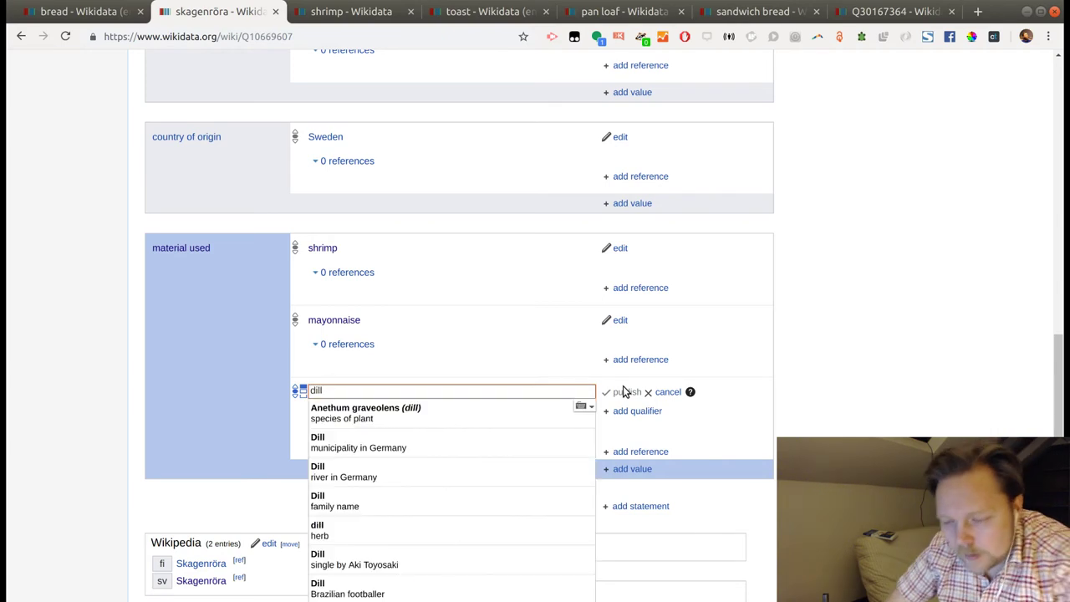
scroll(528, 320, down, 3)
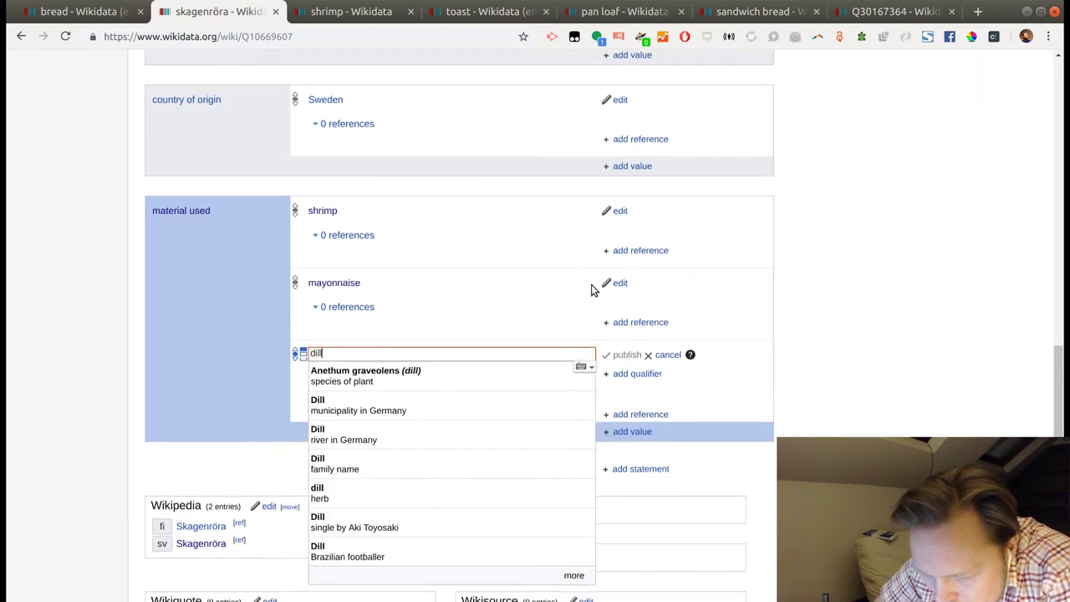
click(468, 415)
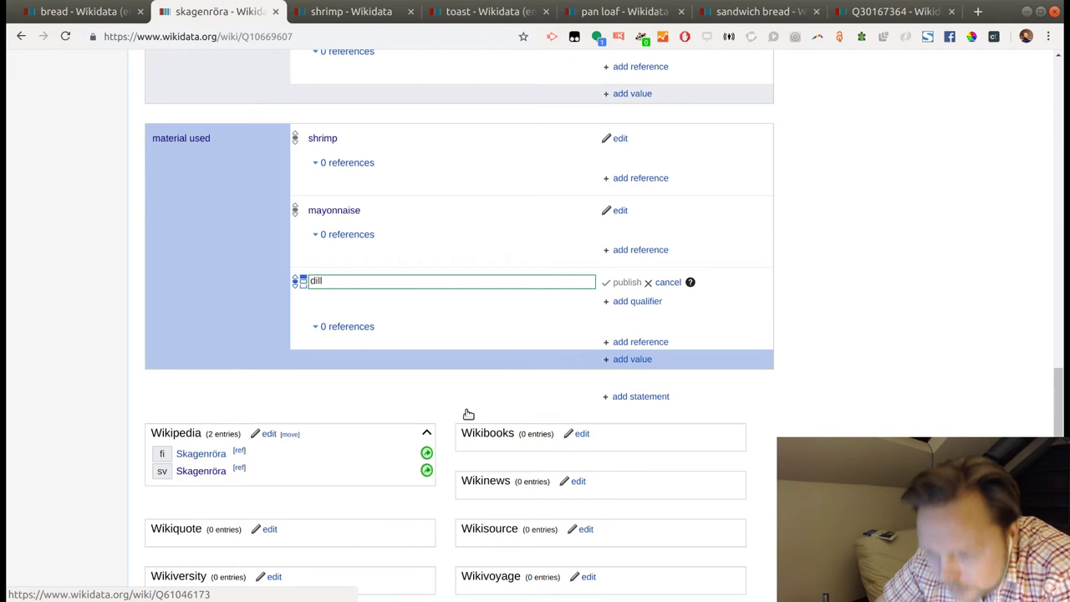
click(616, 282)
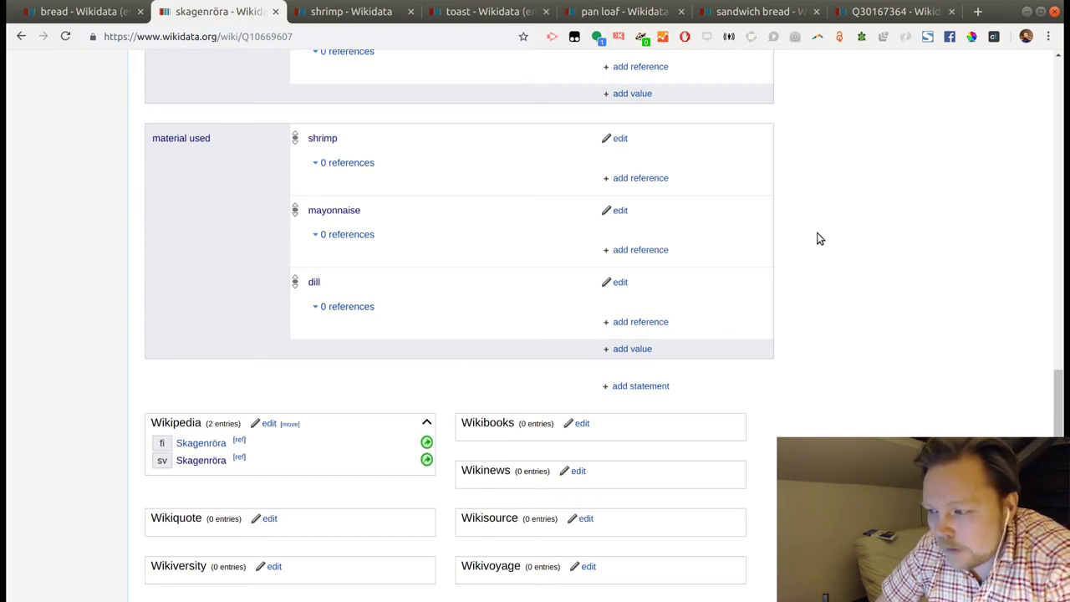
Close the shrimp, pan loaf, sandwich bread and Q30167364 pages, keeping bread, skagenröra and toast open.
click(411, 12)
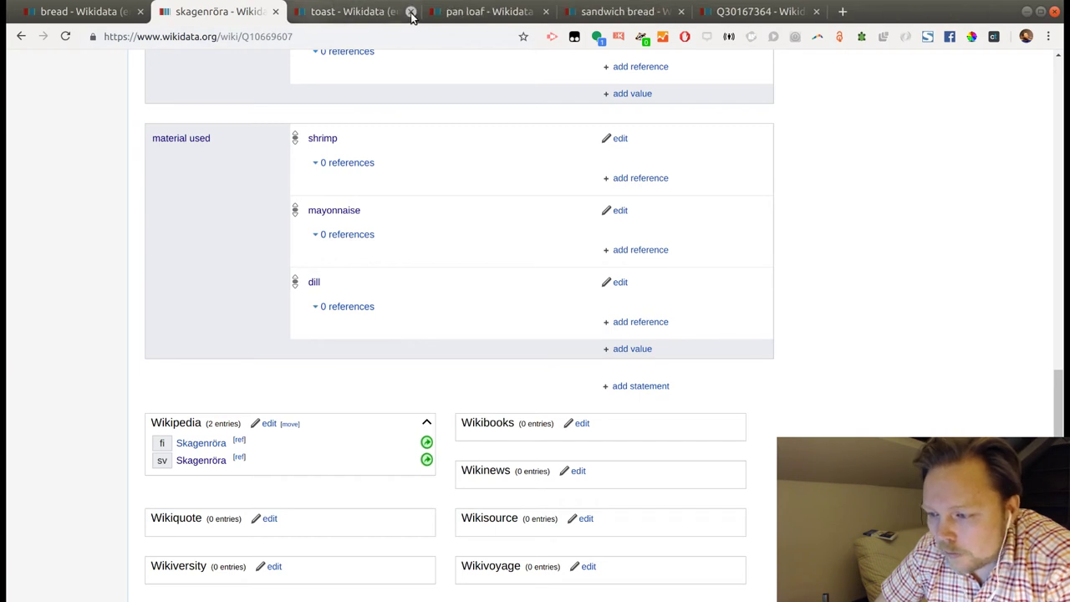
click(545, 12)
click(545, 12)
click(545, 12)
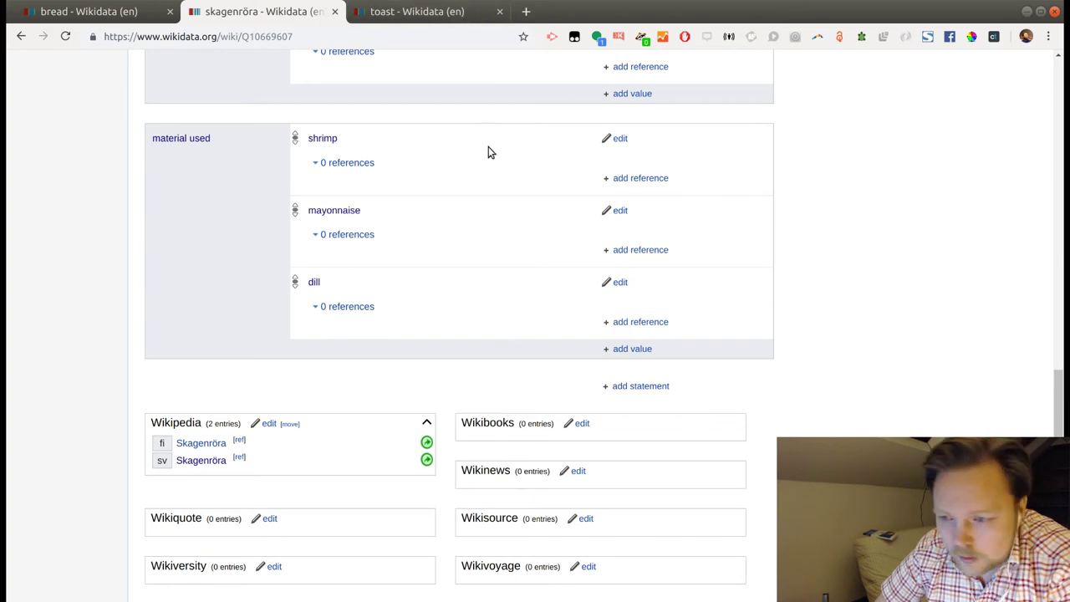
Search Wikidata for räksmörgås and open the matching Räksmörgås item.
scroll(498, 173, up, 6)
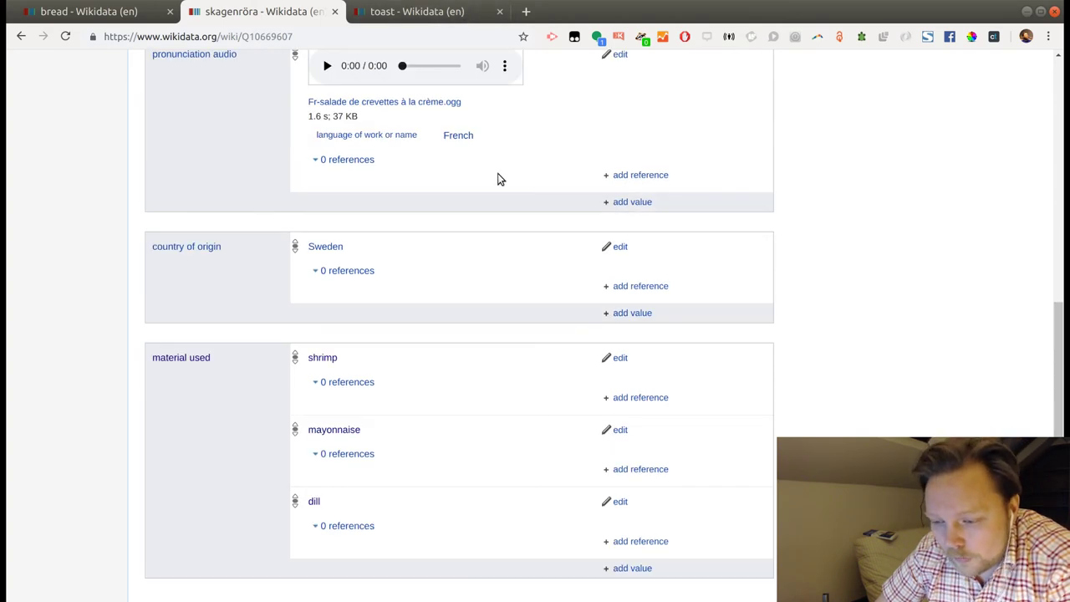
scroll(498, 173, up, 6)
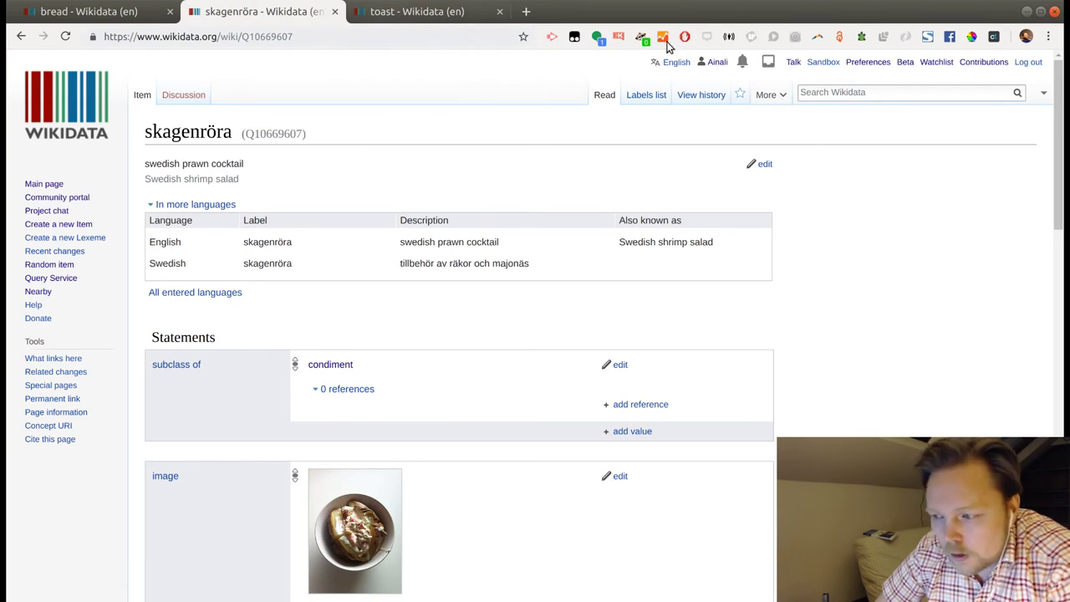
click(822, 93)
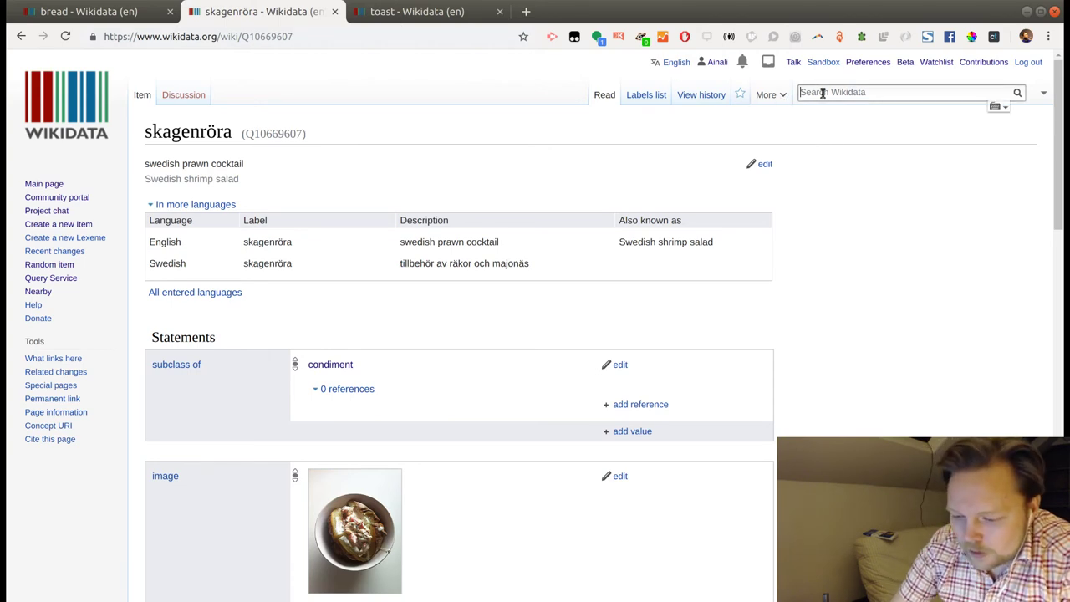
text(rä)
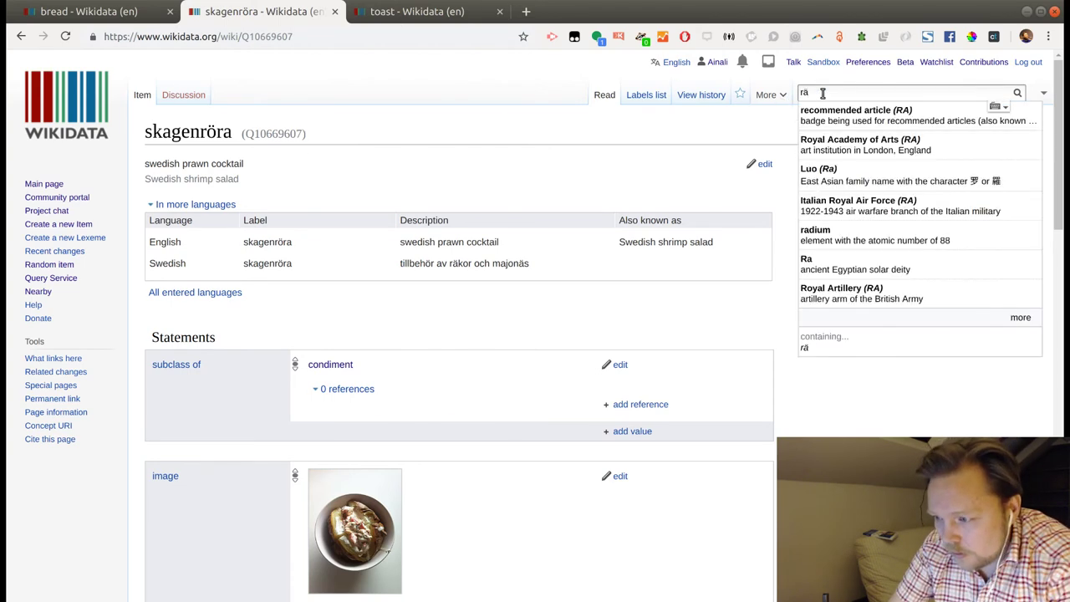
text(ksmör)
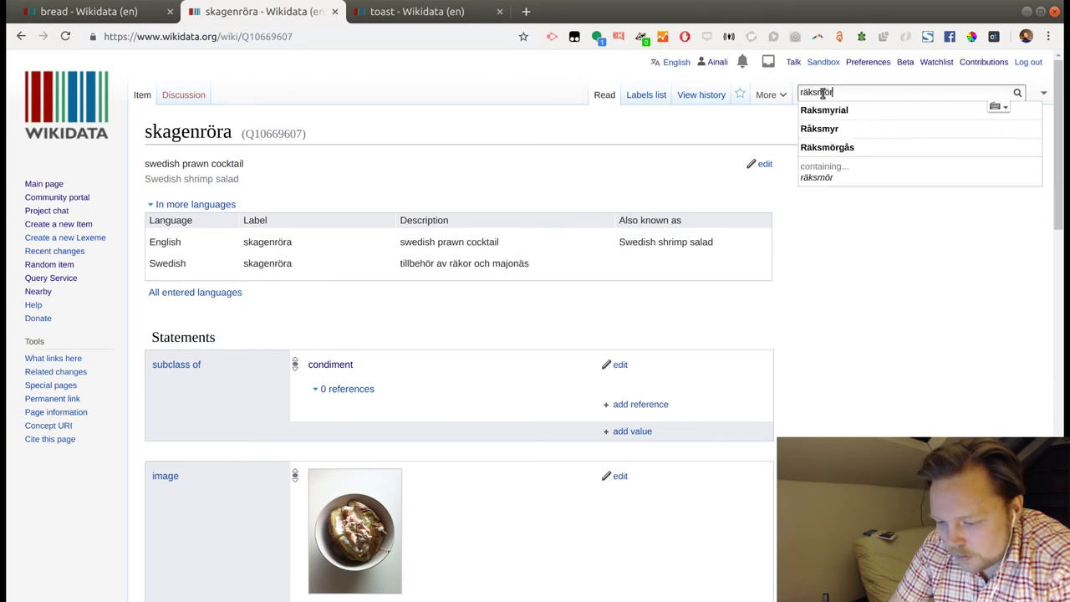
text(gås)
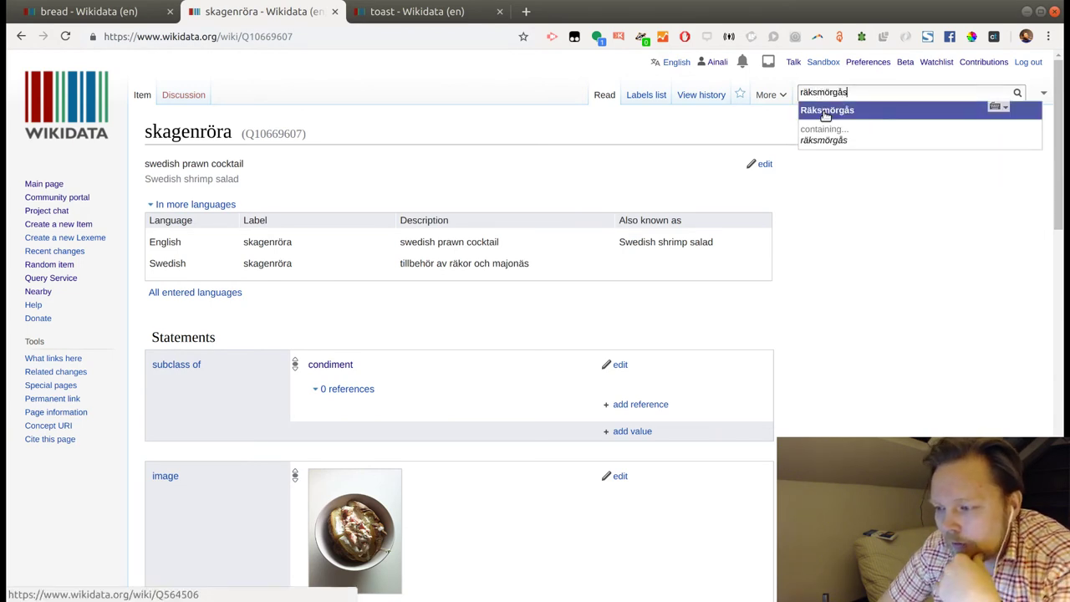
click(825, 112)
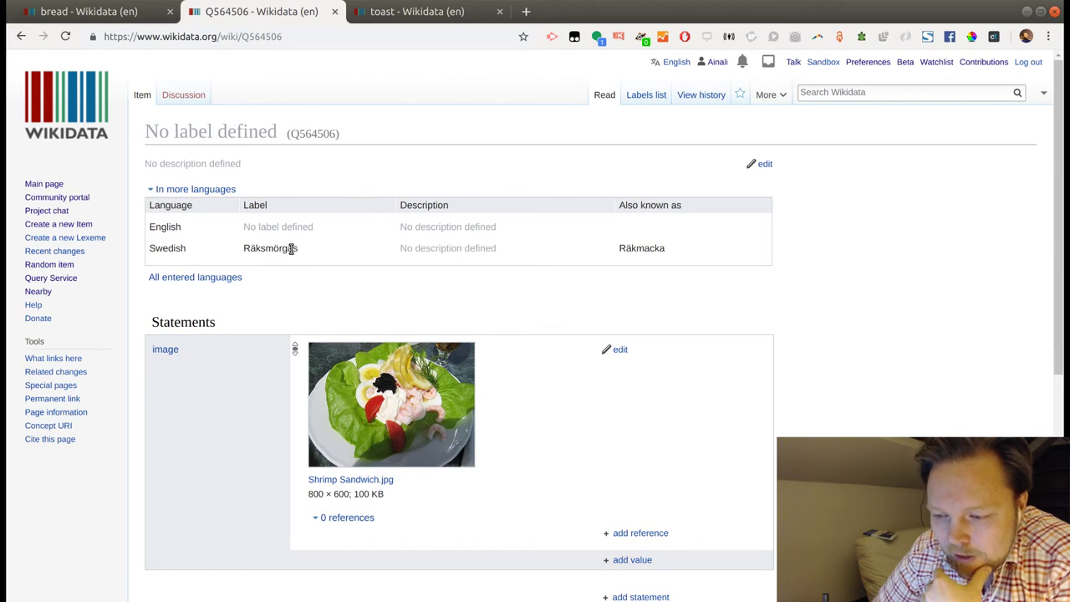
Start editing the item's terms and change the Swedish label to lowercase "räksmörgås".
drag(288, 249, 295, 248)
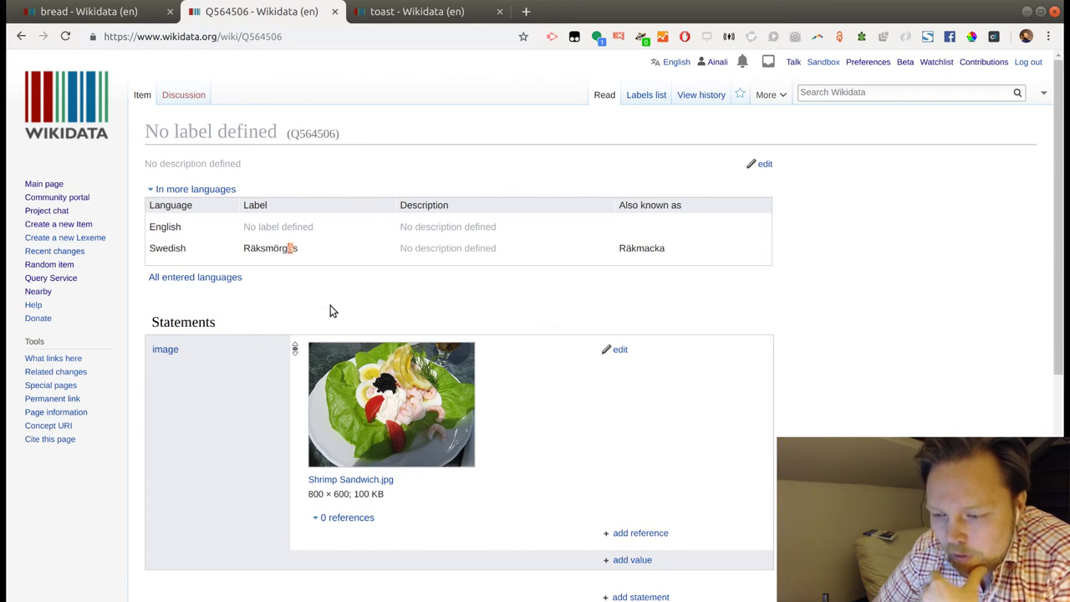
click(763, 170)
drag(251, 249, 236, 255)
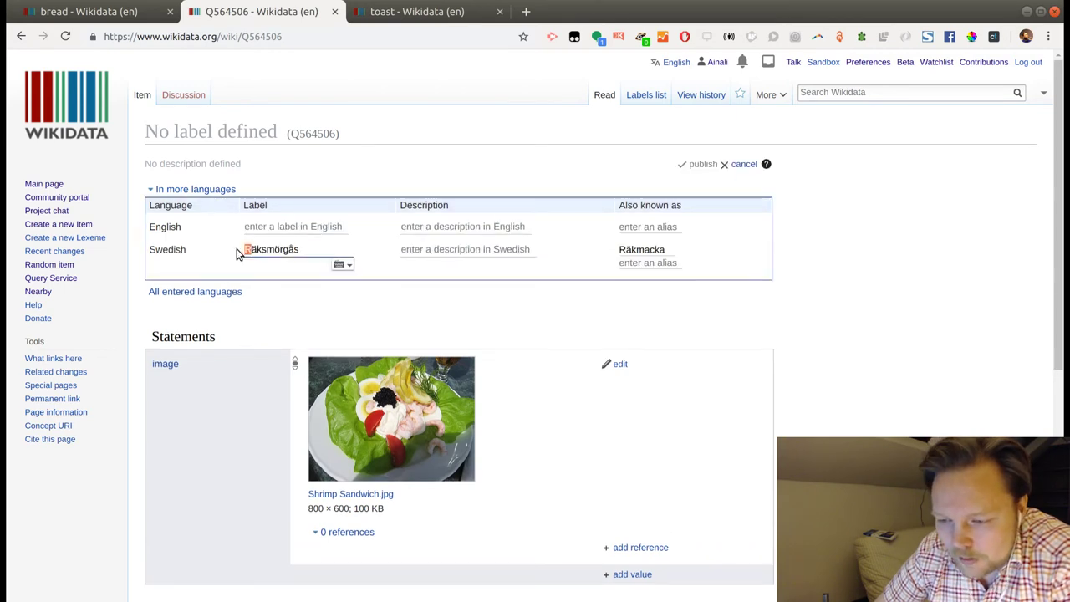
text(r)
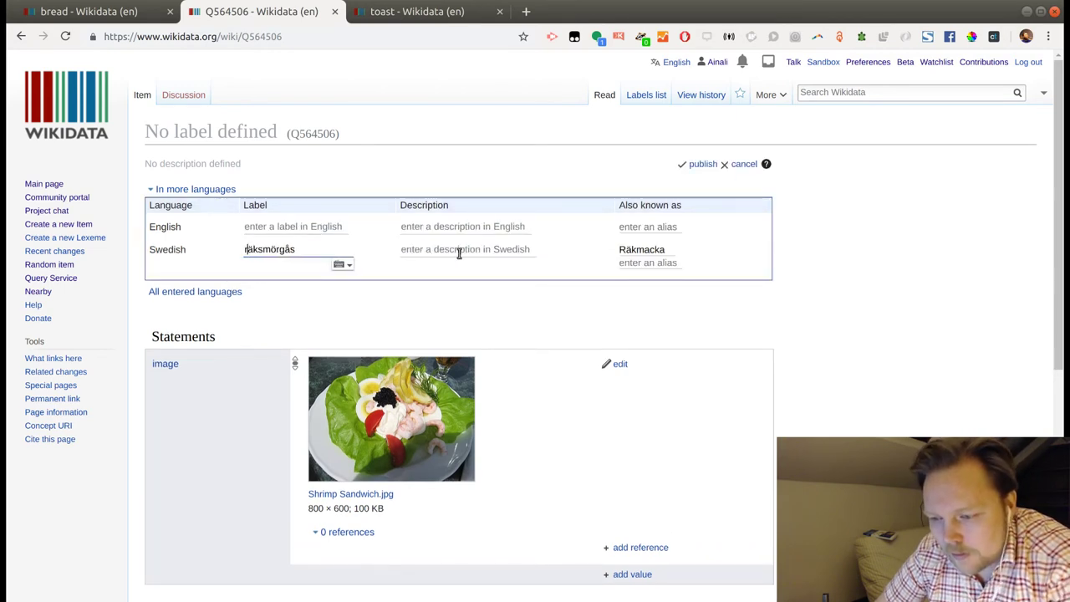
Enter "open sandwich with shrimps" as the item's English description, leaving the English label empty.
click(330, 227)
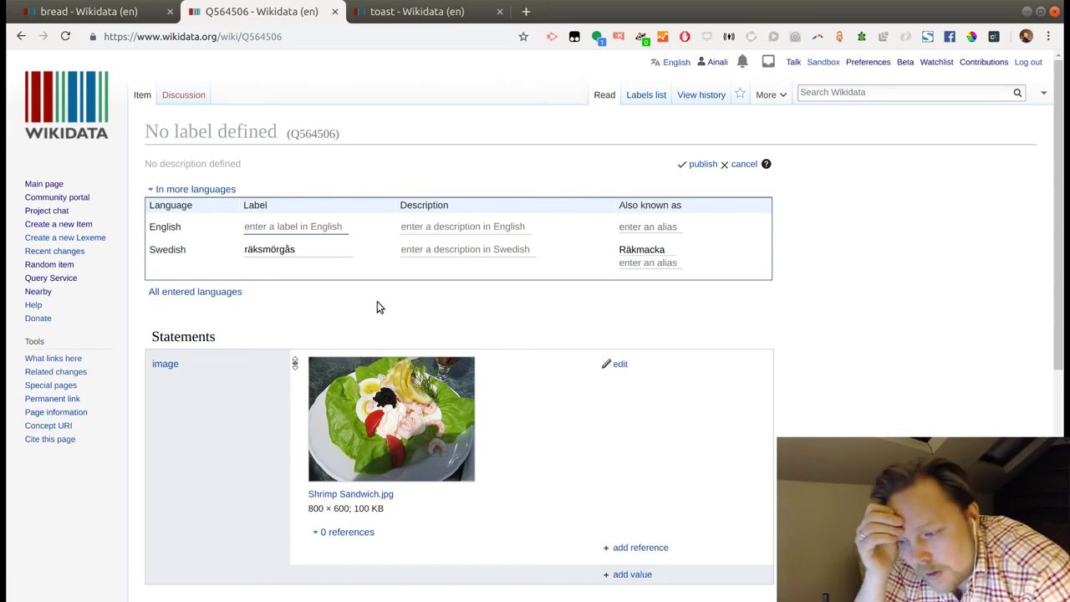
click(439, 228)
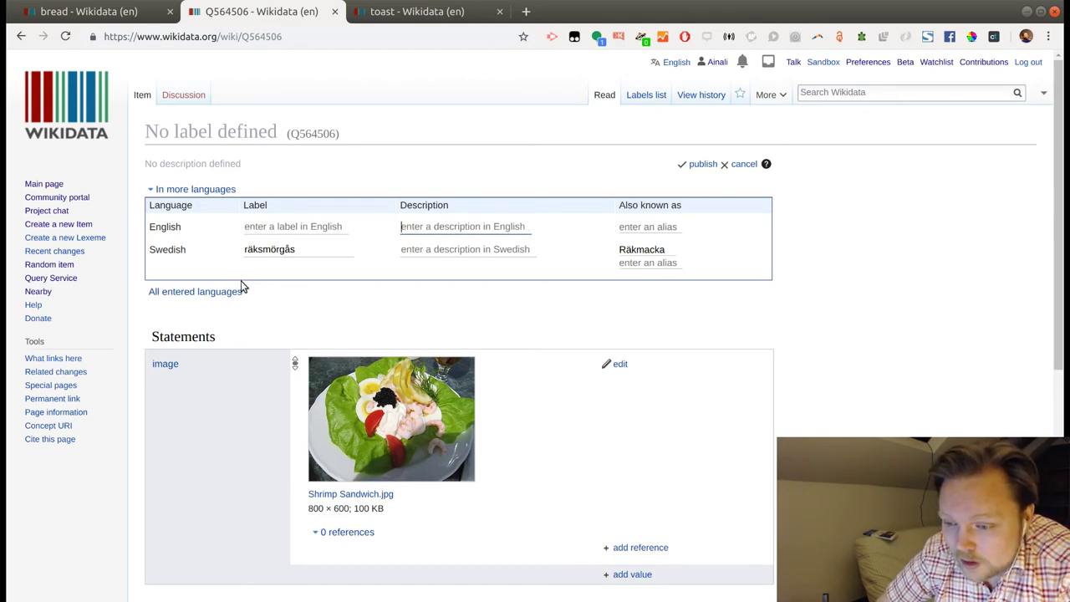
click(403, 227)
text(open s)
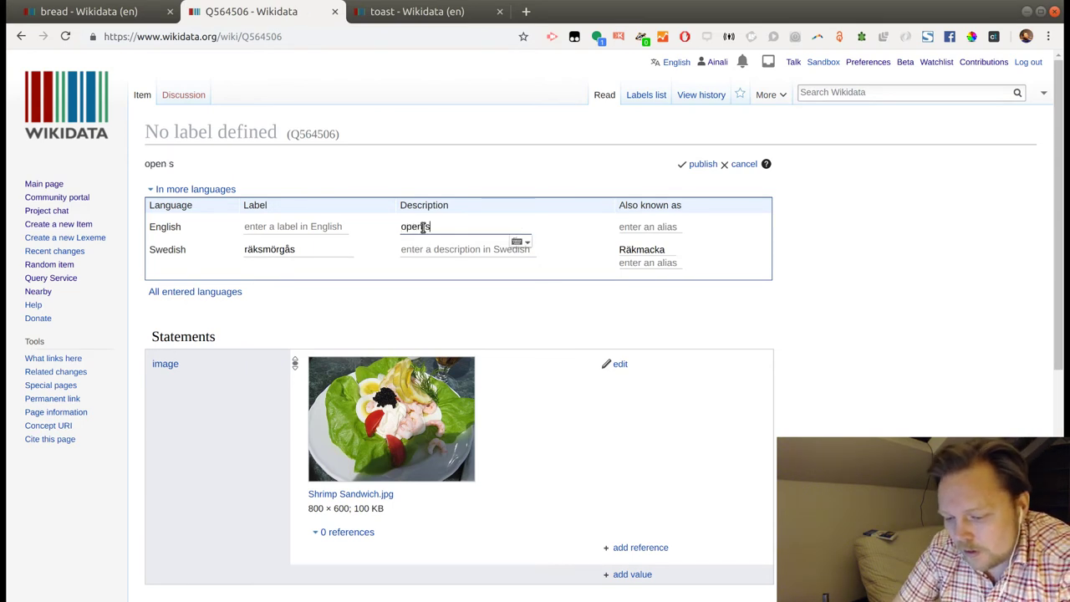
text(andwich )
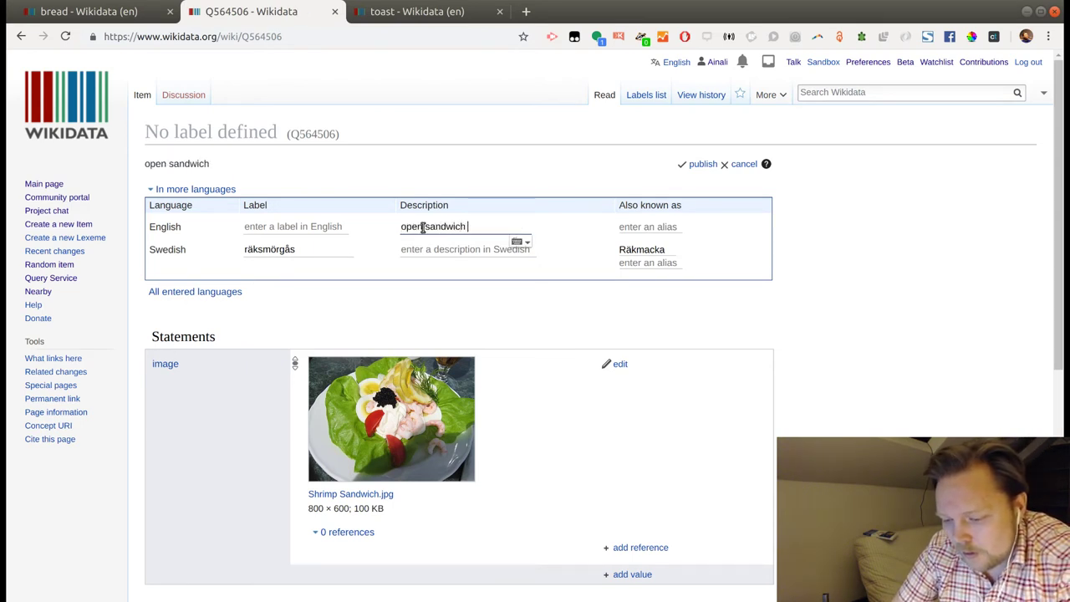
text(with shr)
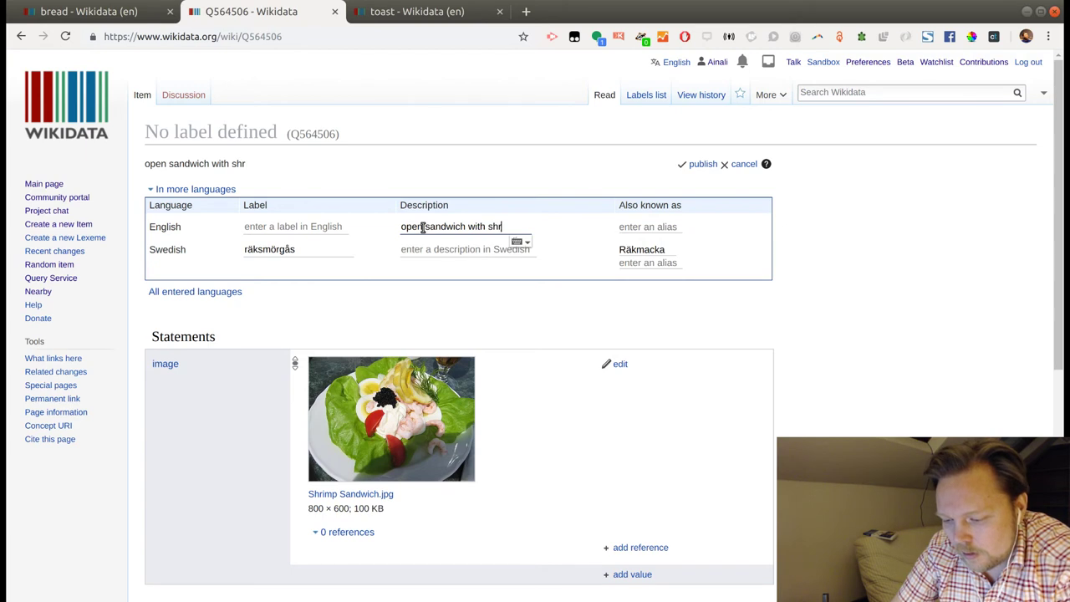
text(imps)
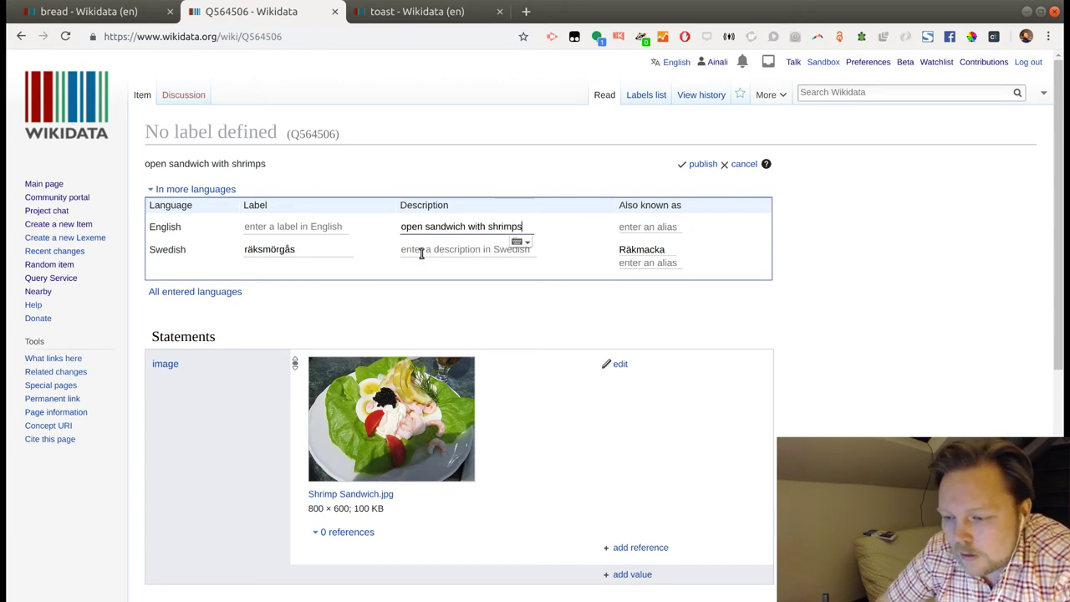
Enter "smörgås med räkor" as the item's Swedish description.
click(421, 250)
text(mack)
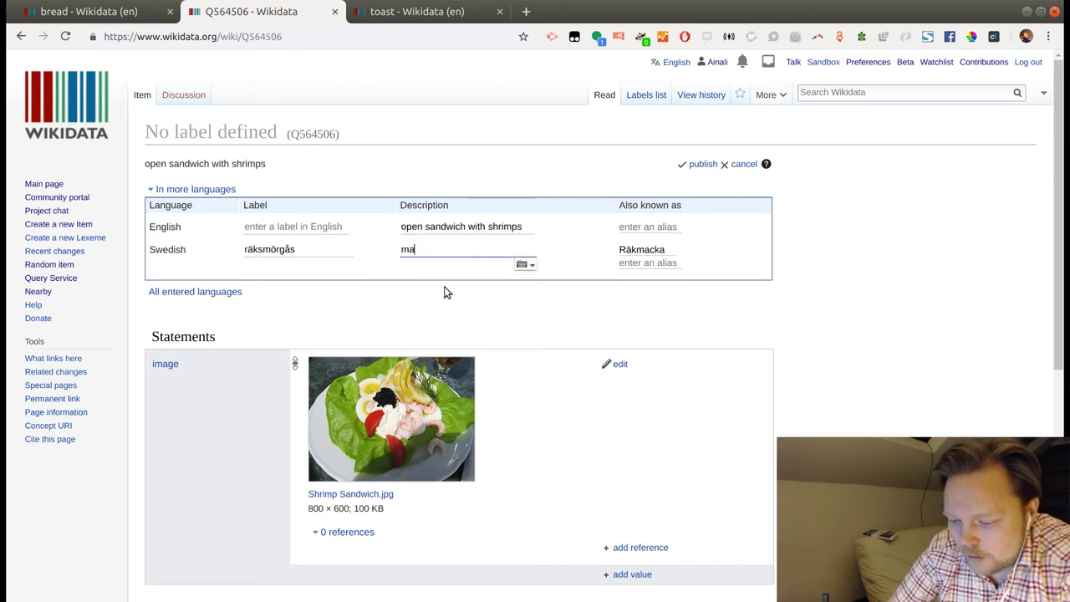
key(BackSpace)
key(BackSpace)
key(BackSpace)
key(BackSpace)
text(s)
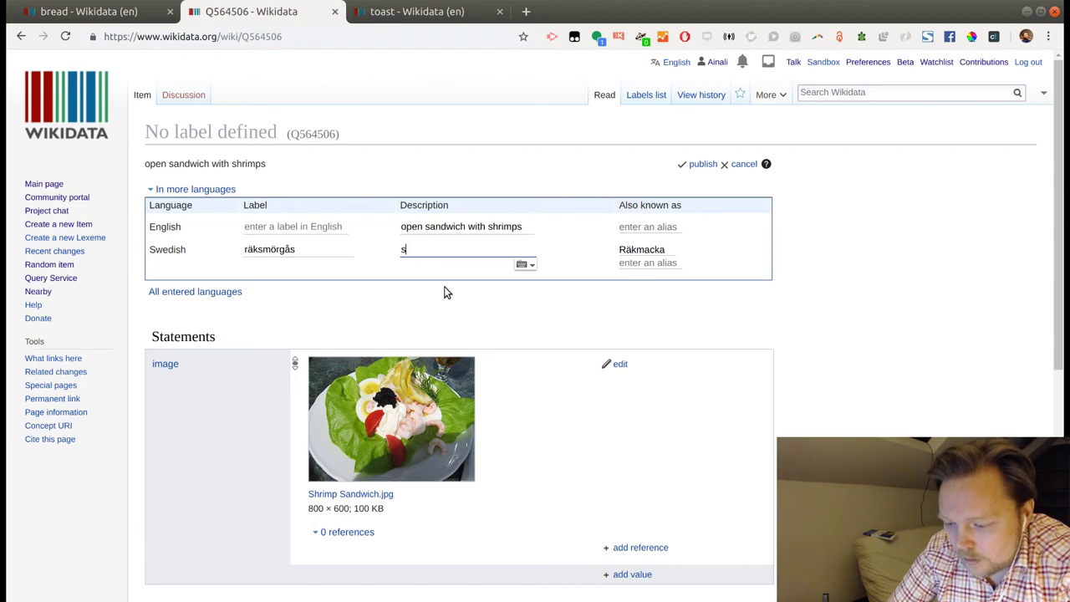
text(mår)
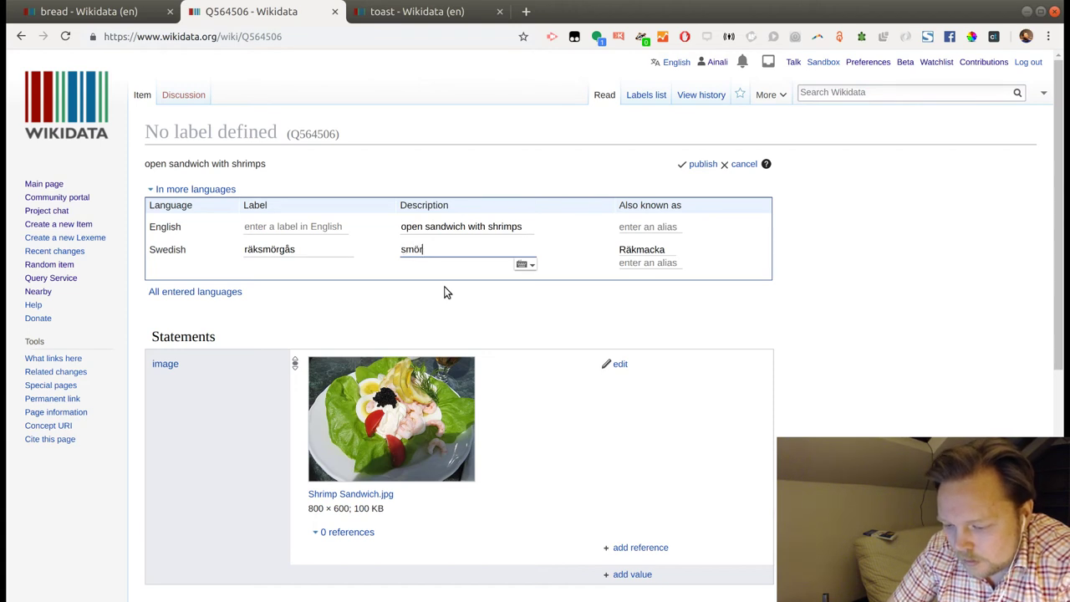
text(gås med r)
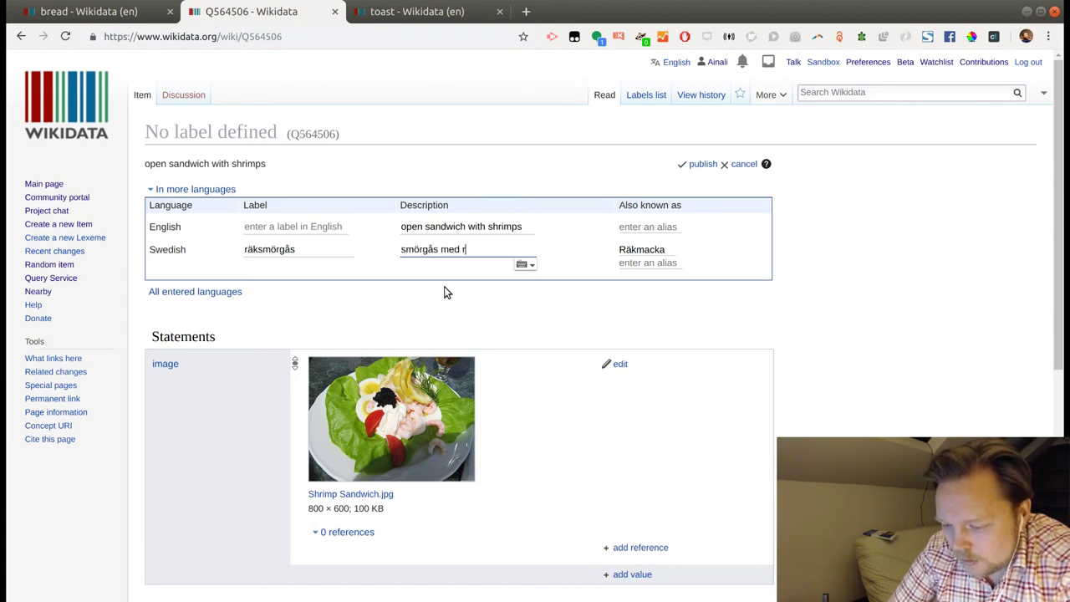
key(BackSpace)
key(BackSpace)
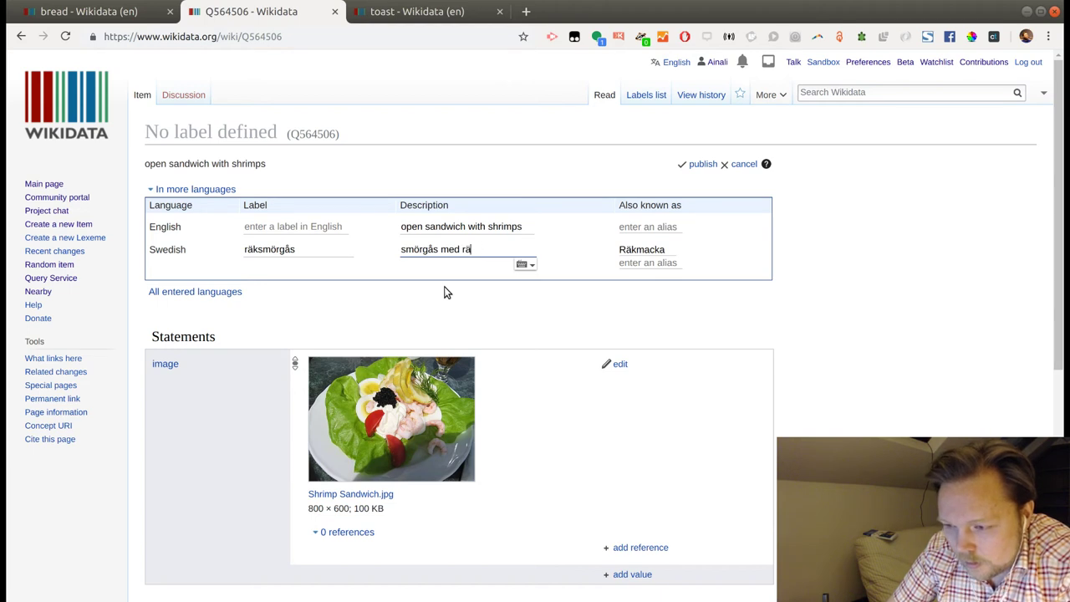
text(kor)
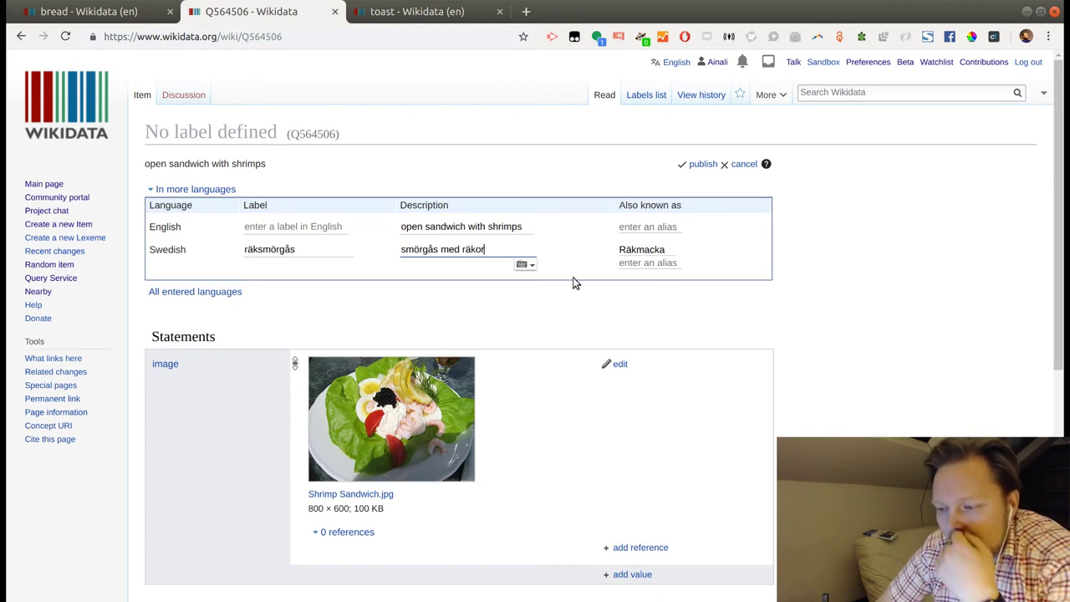
Change the Swedish alias to lowercase "räkmacka" and publish the label, description and alias edits.
drag(626, 250, 606, 252)
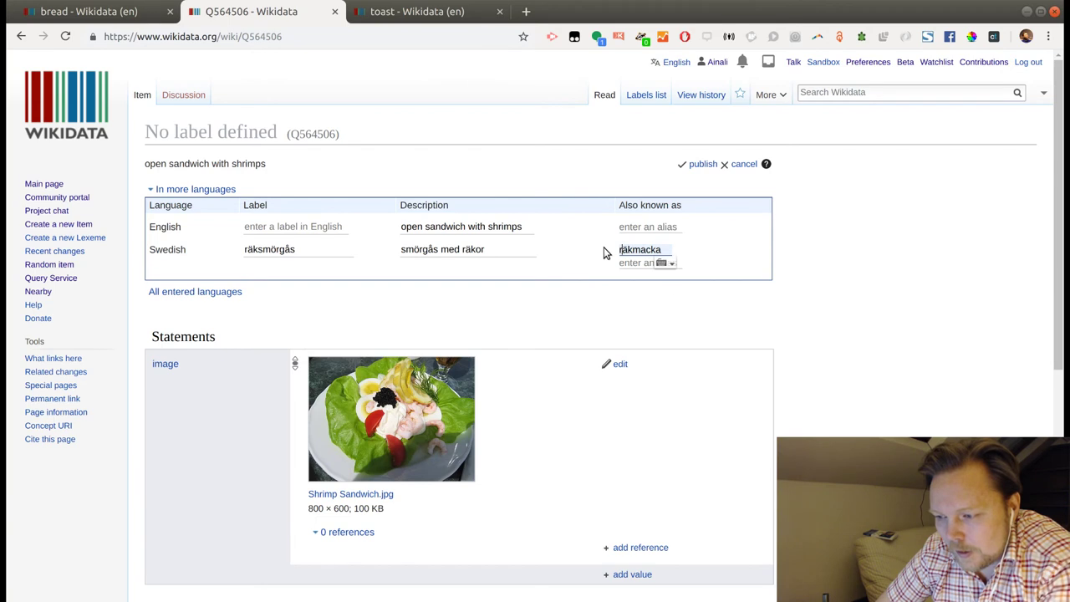
text(r)
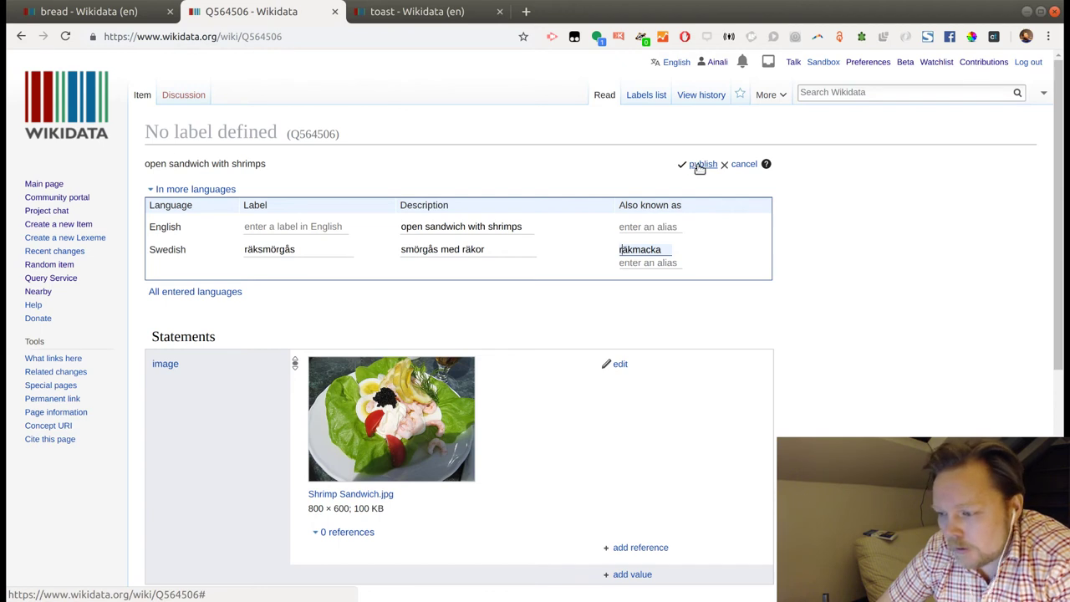
click(701, 166)
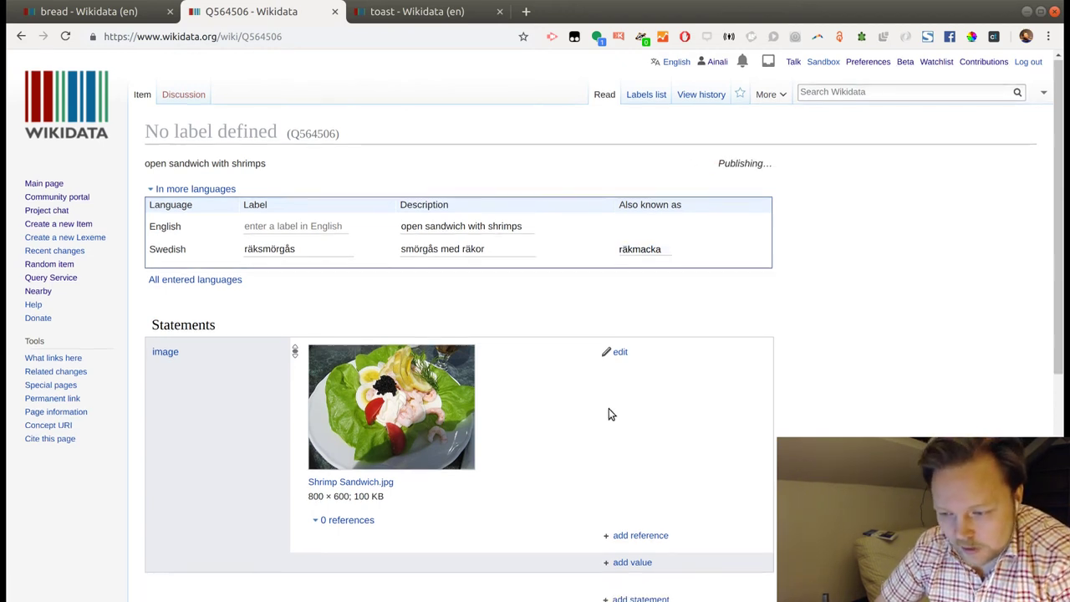
Add a subclass of statement with the value open sandwich to the räksmörgås item and publish it.
scroll(609, 409, down, 2)
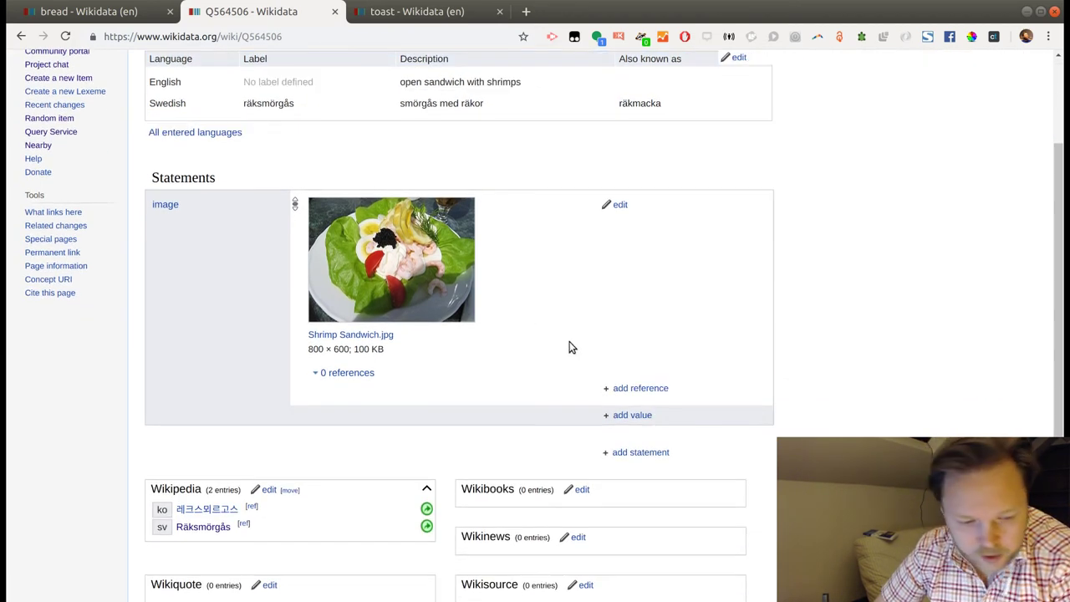
scroll(569, 347, down, 1)
scroll(569, 347, up, 2)
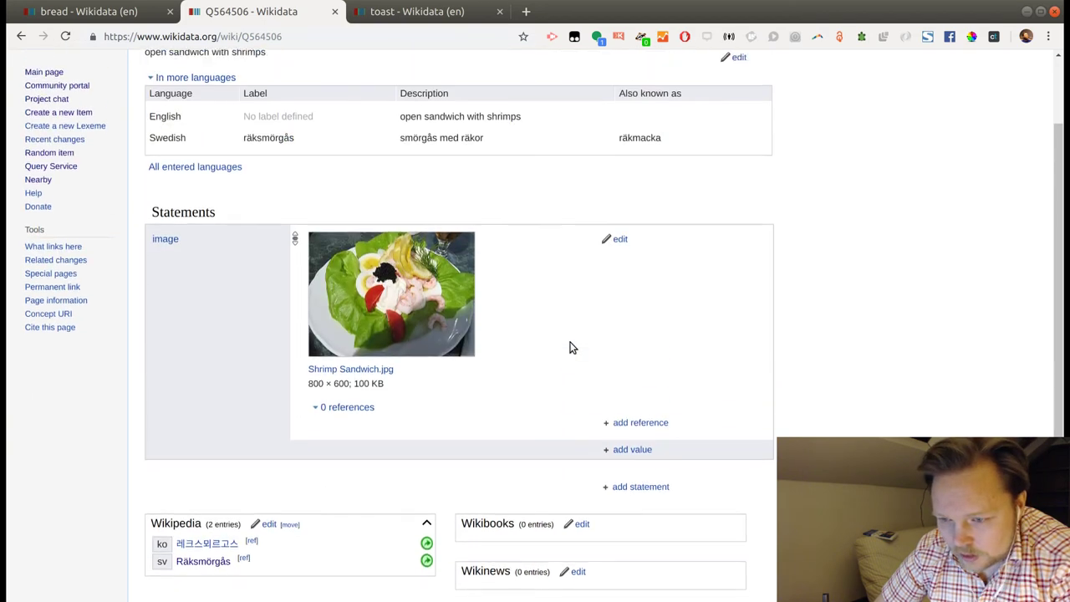
click(636, 489)
scroll(533, 410, down, 2)
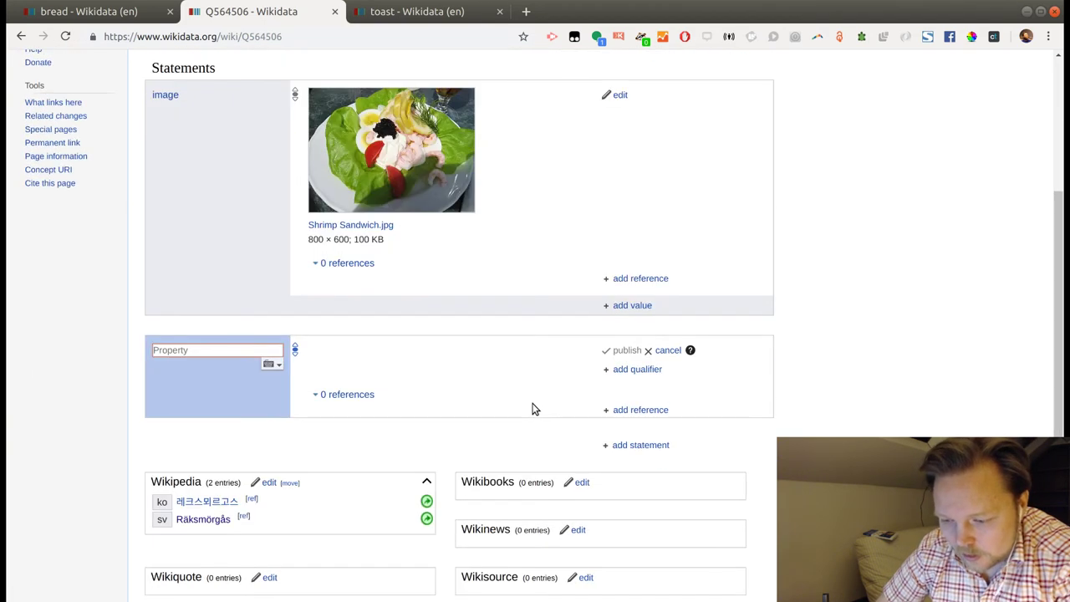
text(sub)
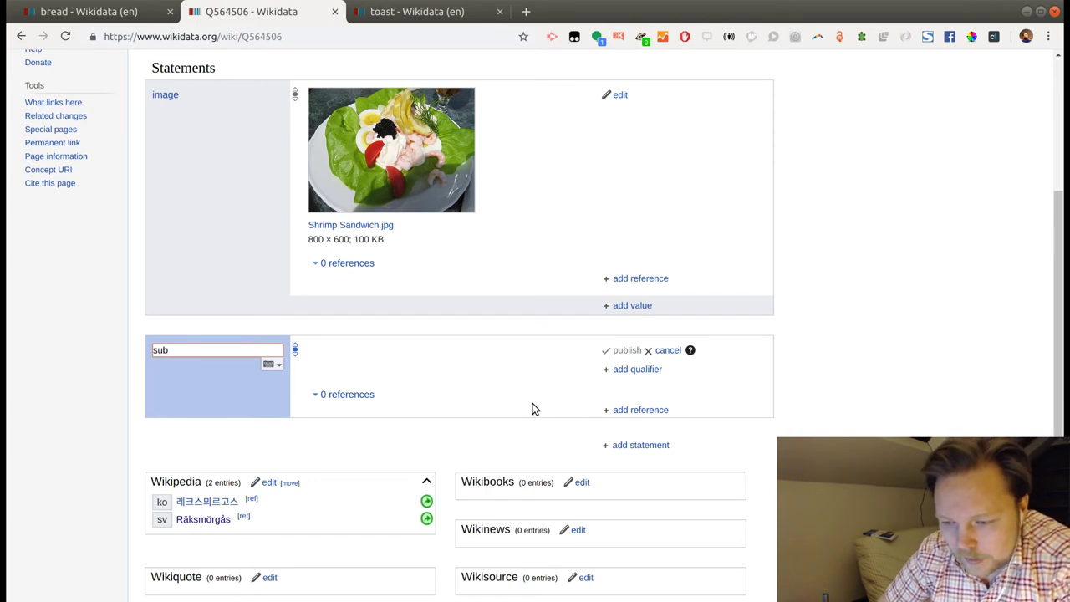
click(383, 427)
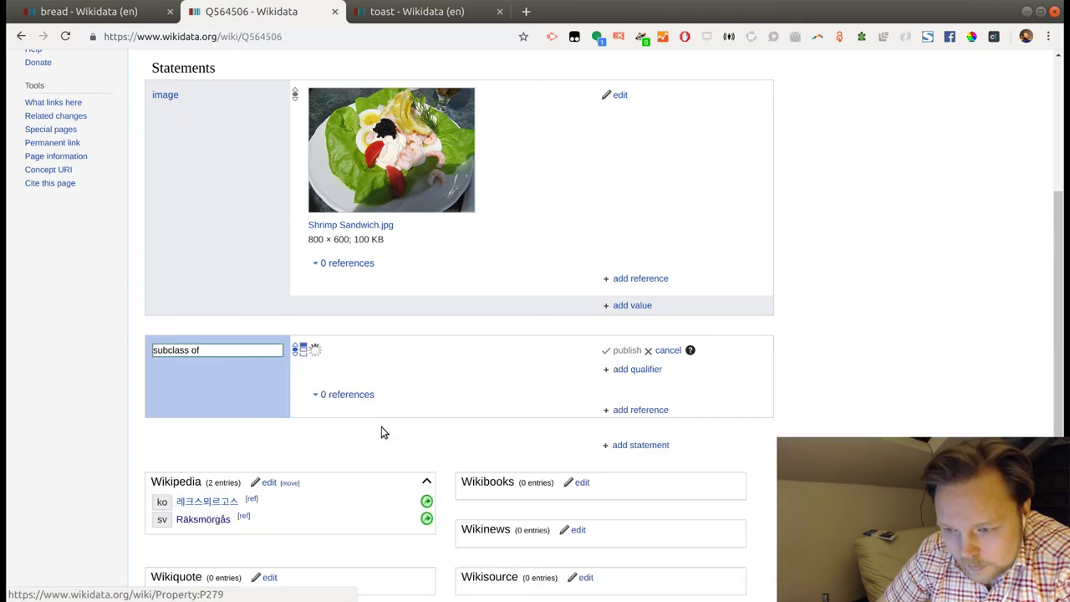
text(ope)
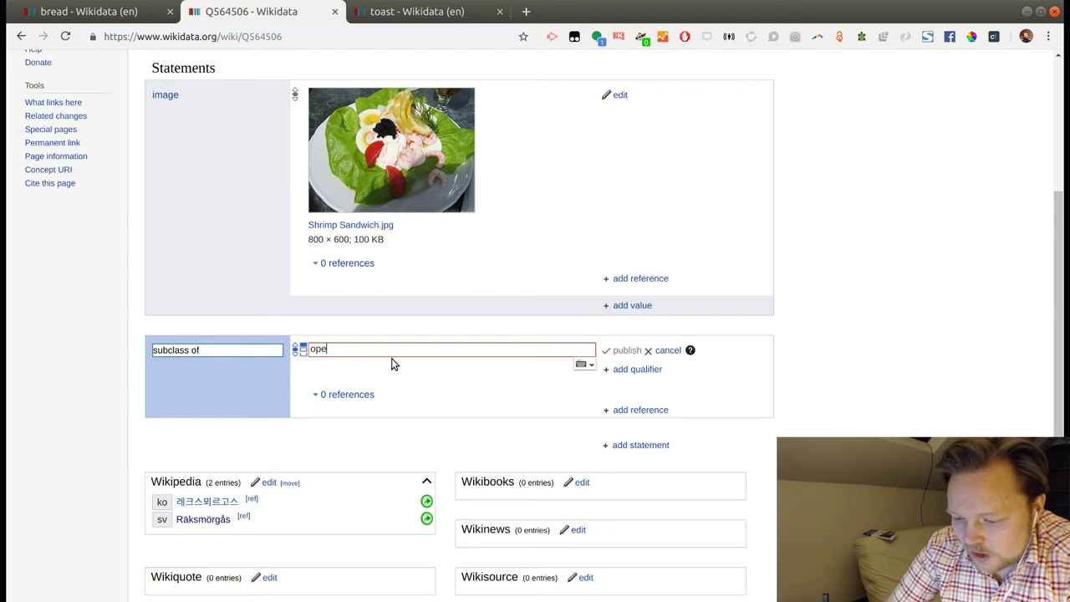
text(n sand)
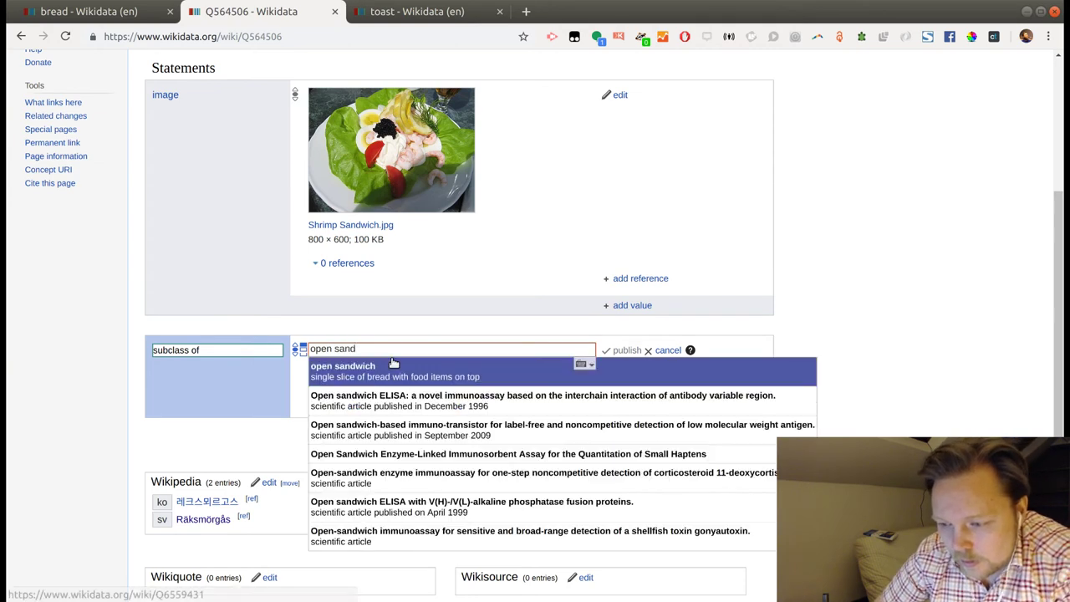
click(577, 361)
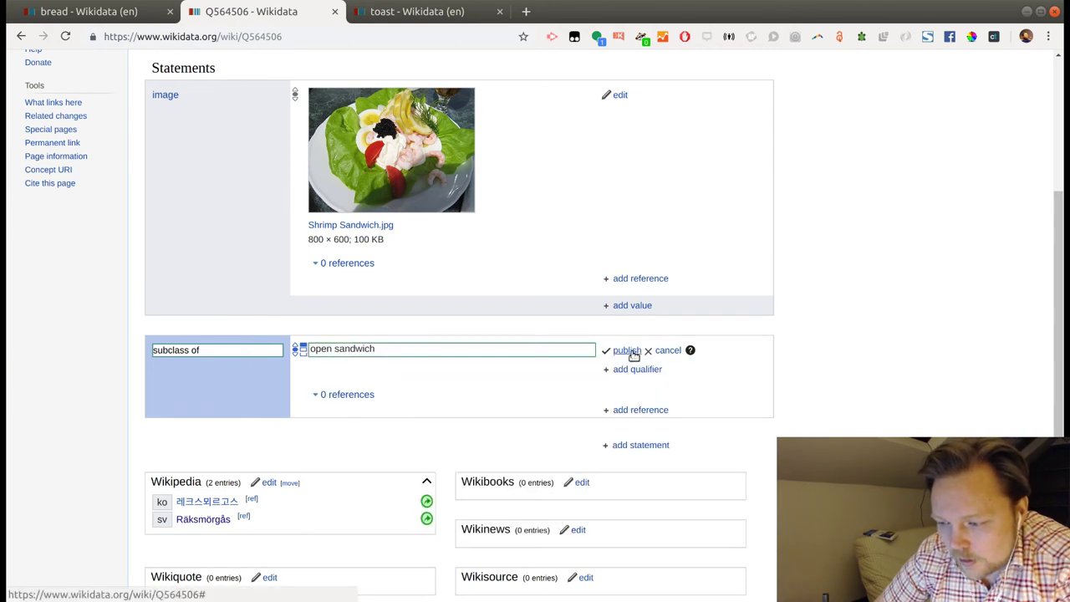
click(627, 351)
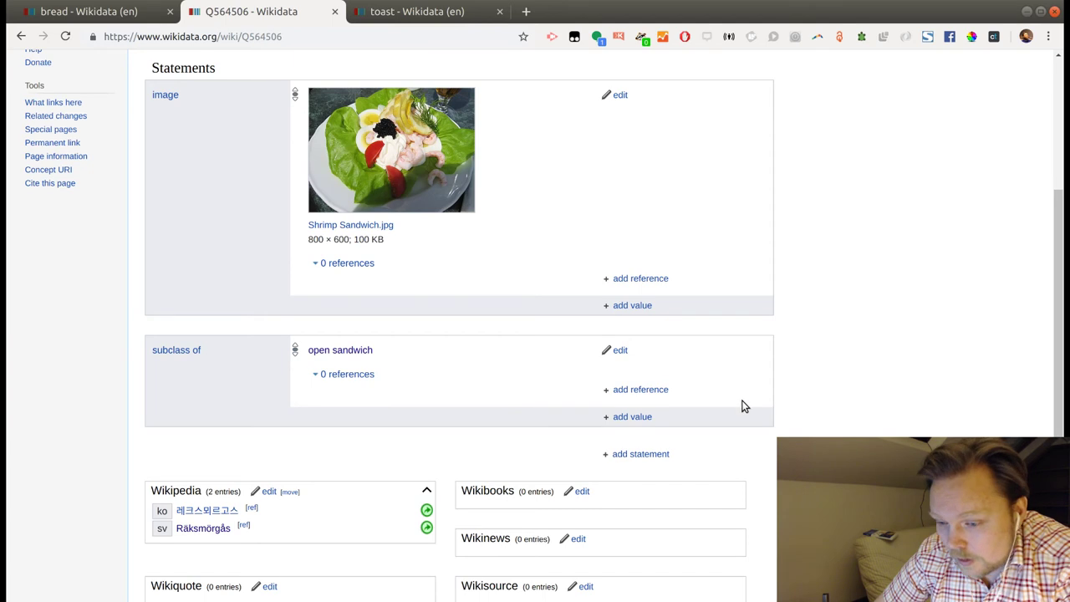
scroll(744, 405, down, 2)
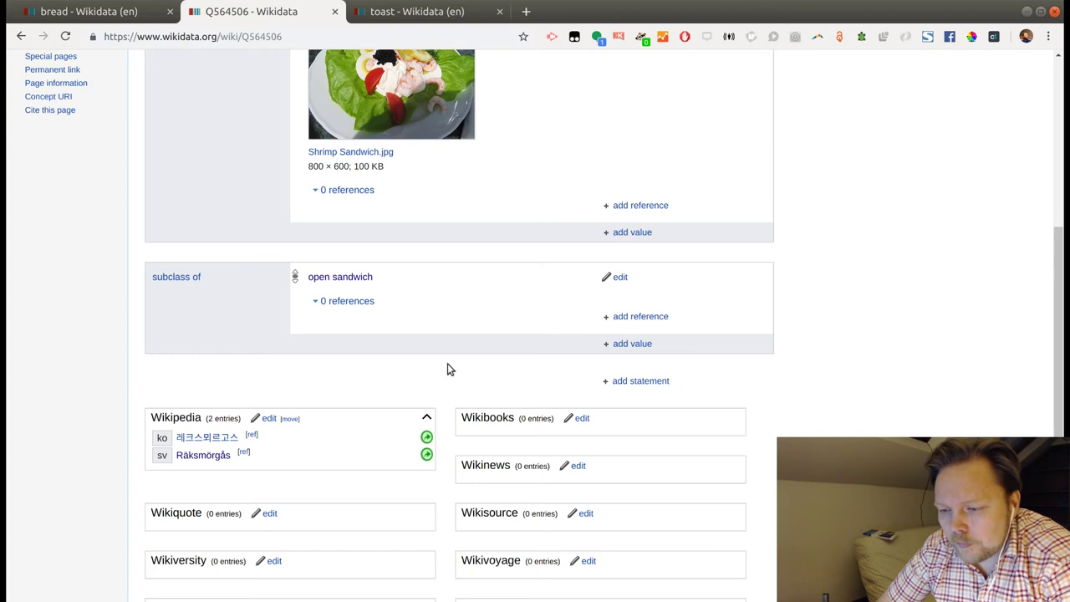
Add a material used statement with the value sandwich bread to the räksmörgås item and publish it.
click(632, 382)
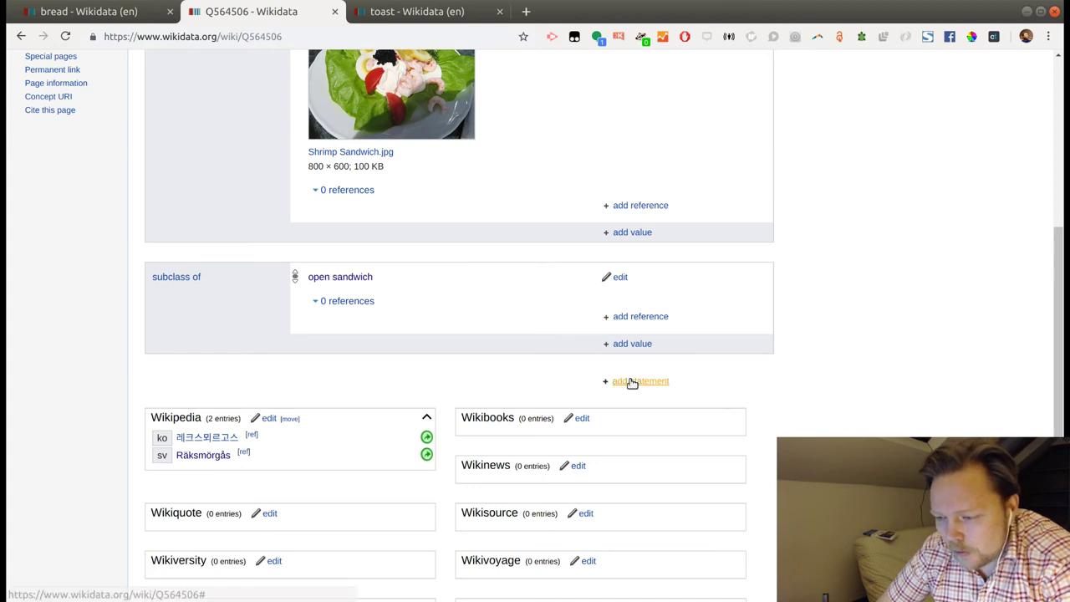
scroll(608, 312, down, 1)
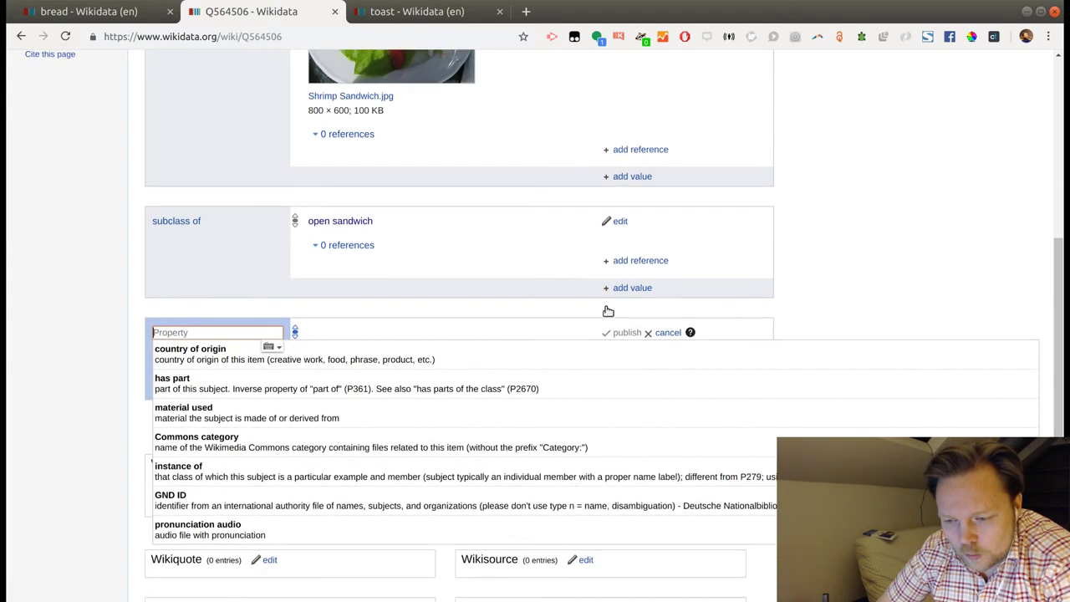
click(521, 393)
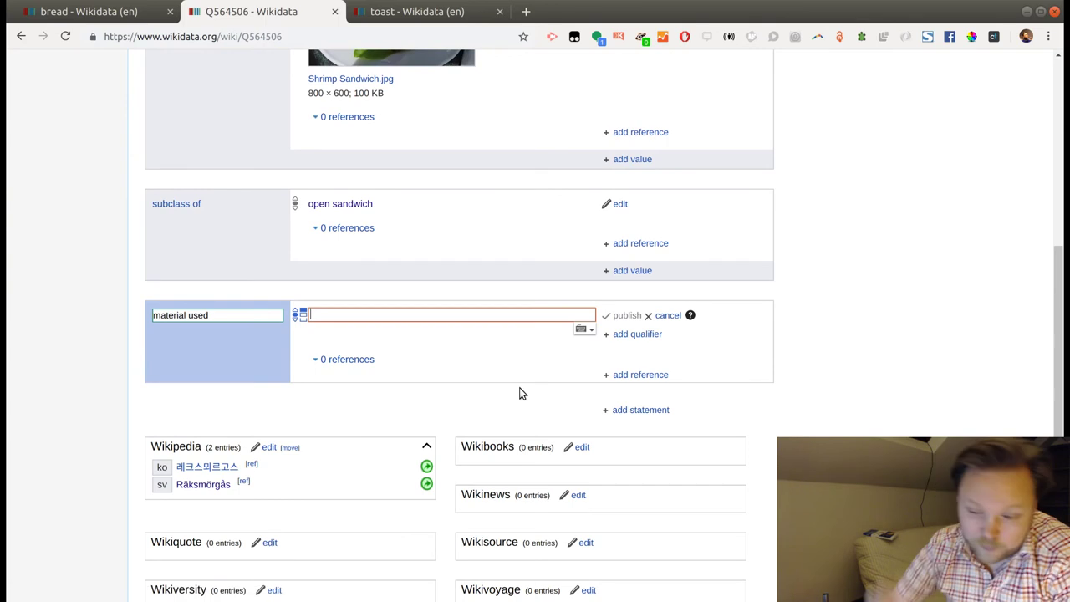
text(sandw)
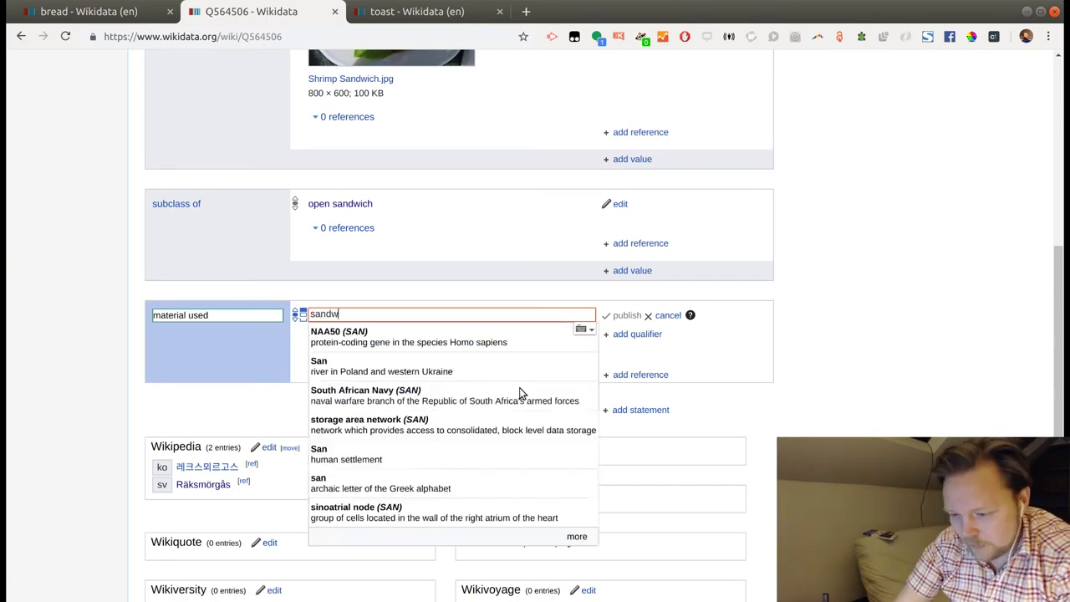
text(i)
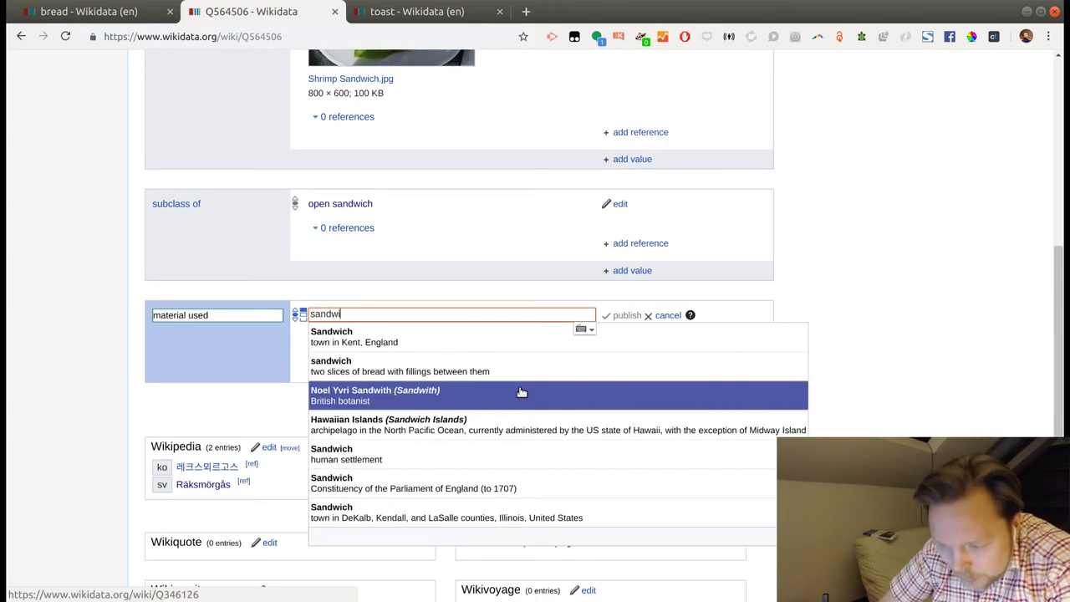
text(ch bre)
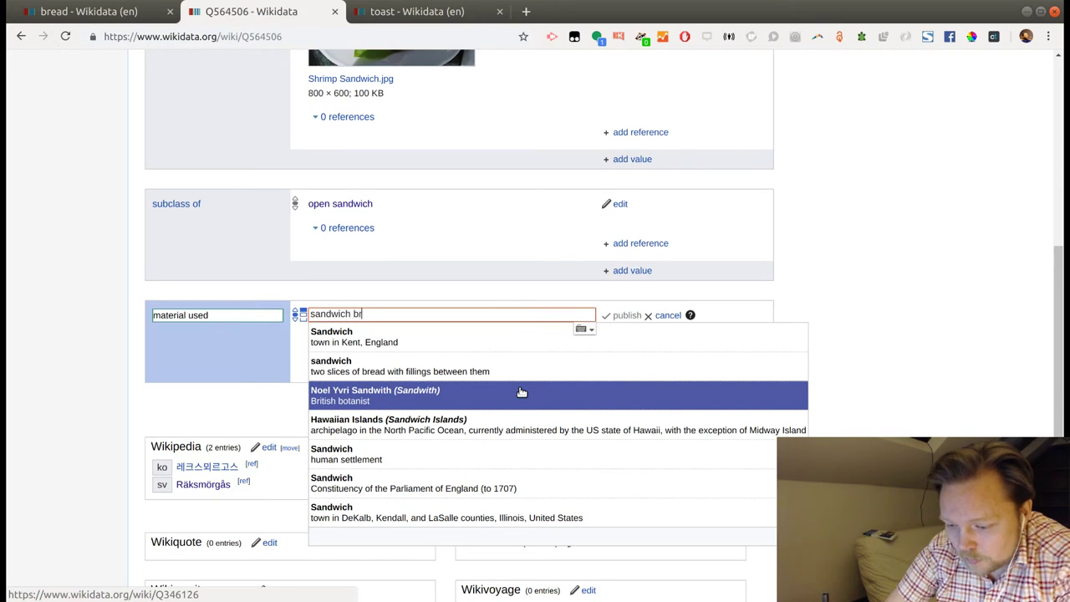
click(435, 337)
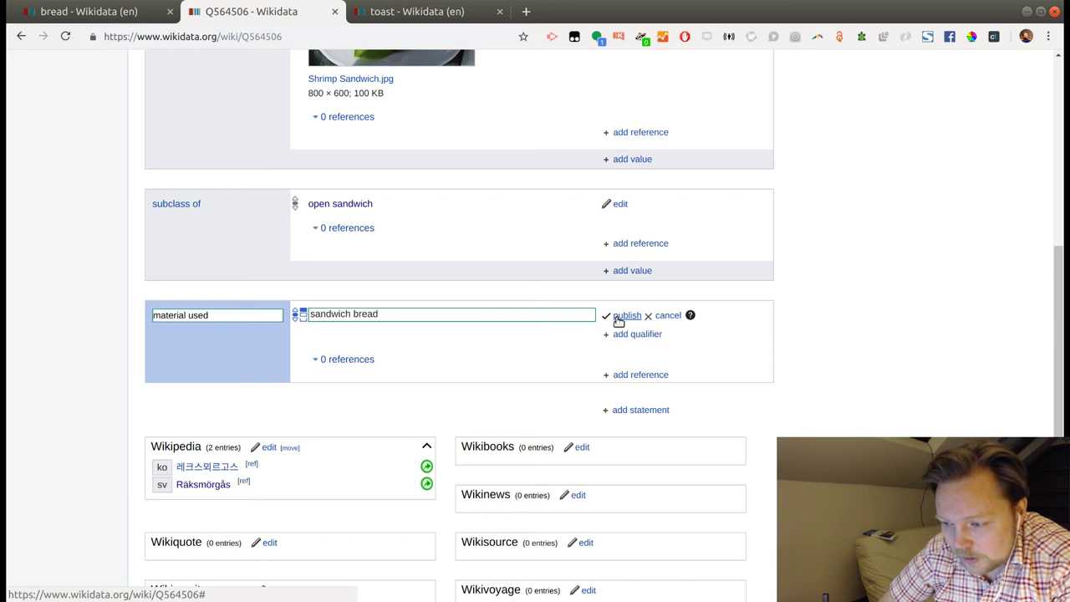
click(619, 318)
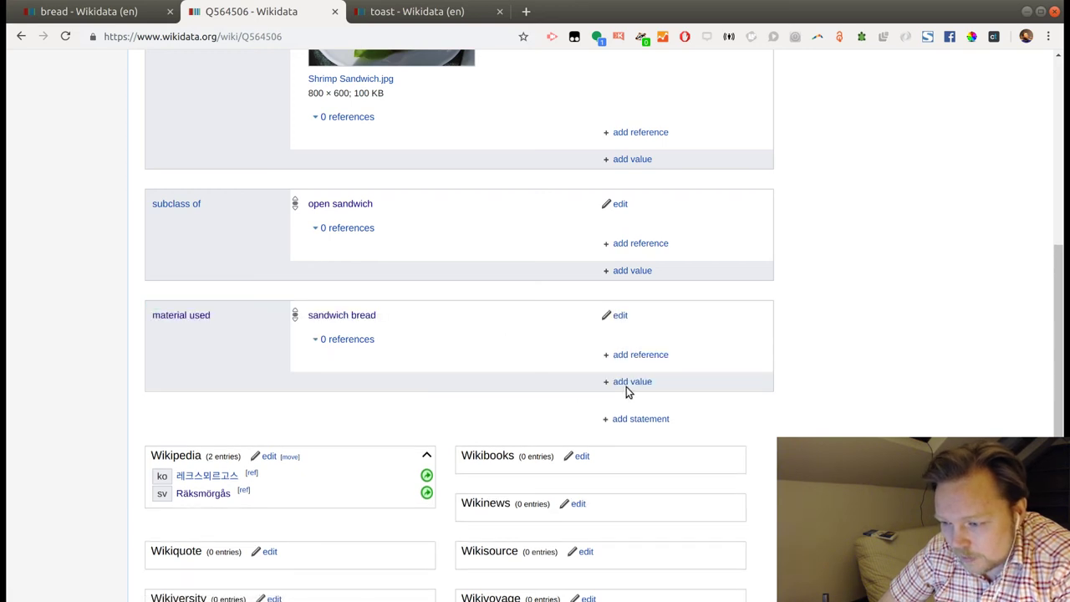
Add mayonnaise as another material used value and publish it.
click(631, 382)
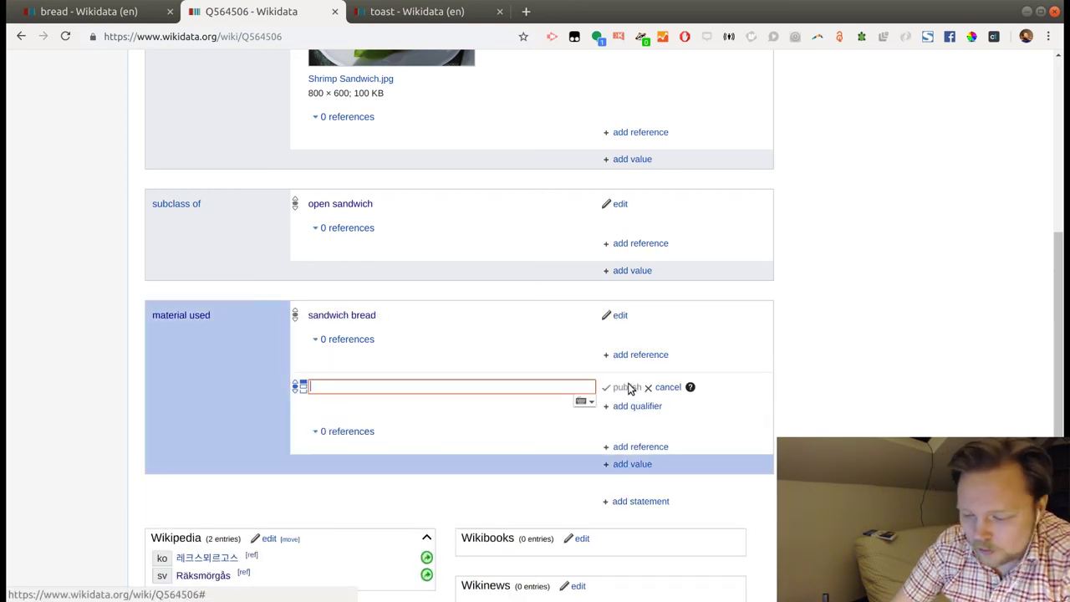
text(mayon)
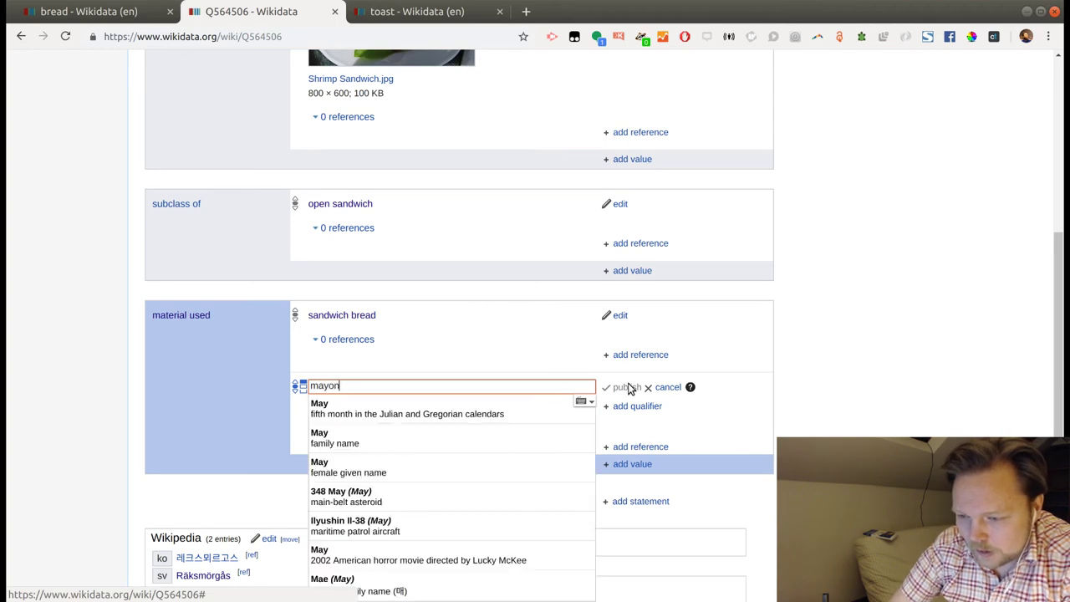
text(o)
click(500, 446)
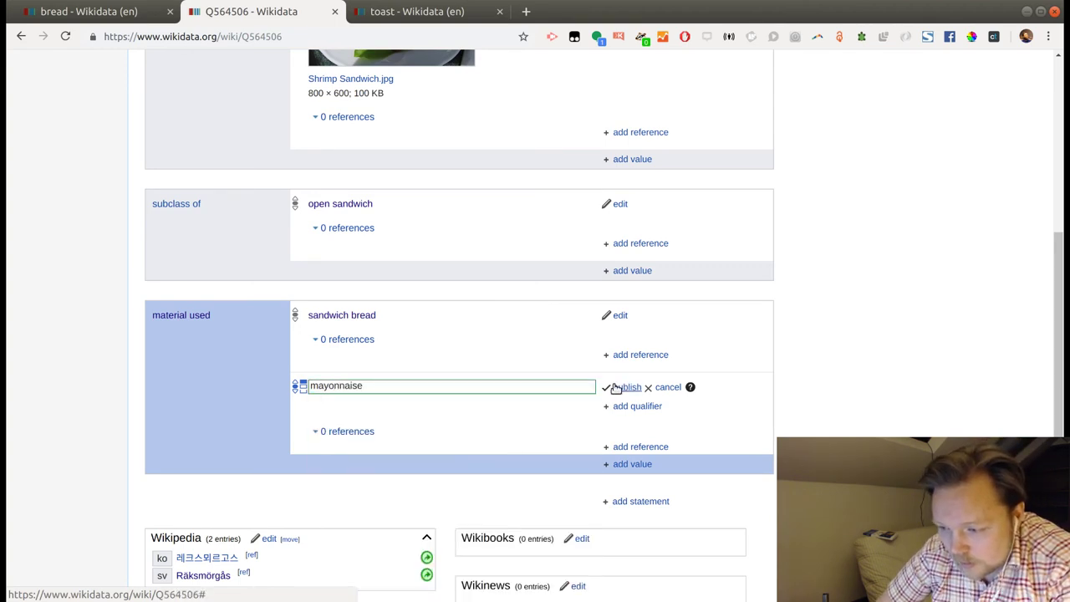
click(619, 387)
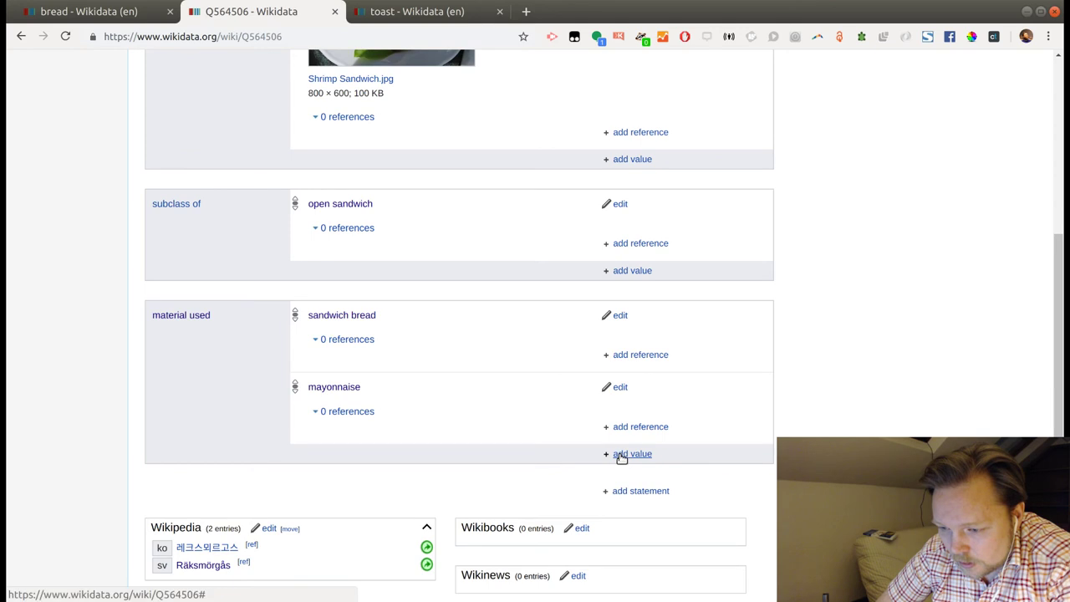
Add shrimp, the types of seafood item, as another material used value and publish it.
click(622, 454)
text(shri)
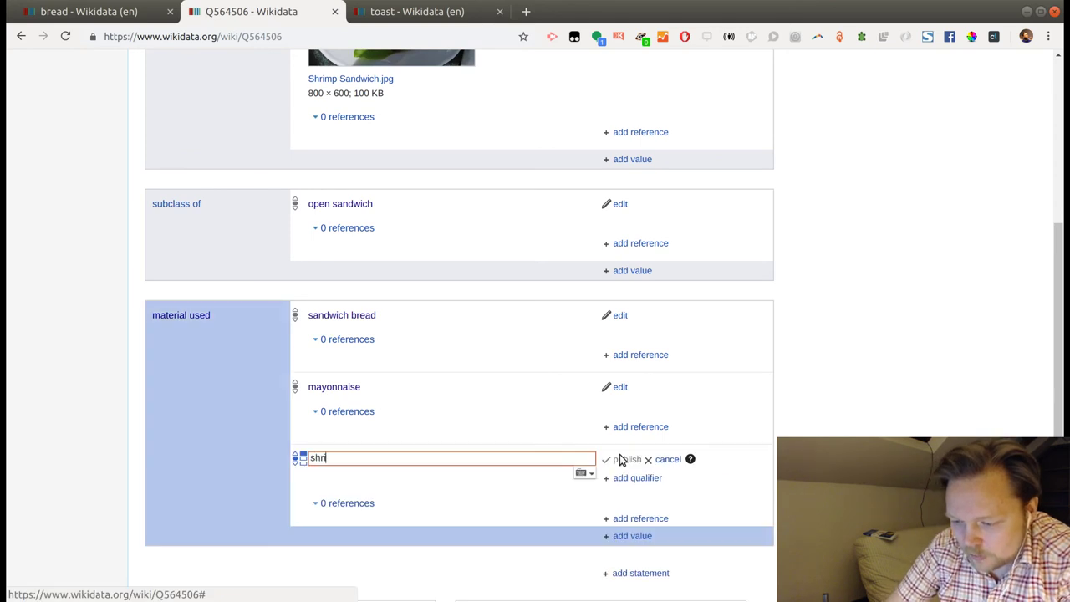
text(mp)
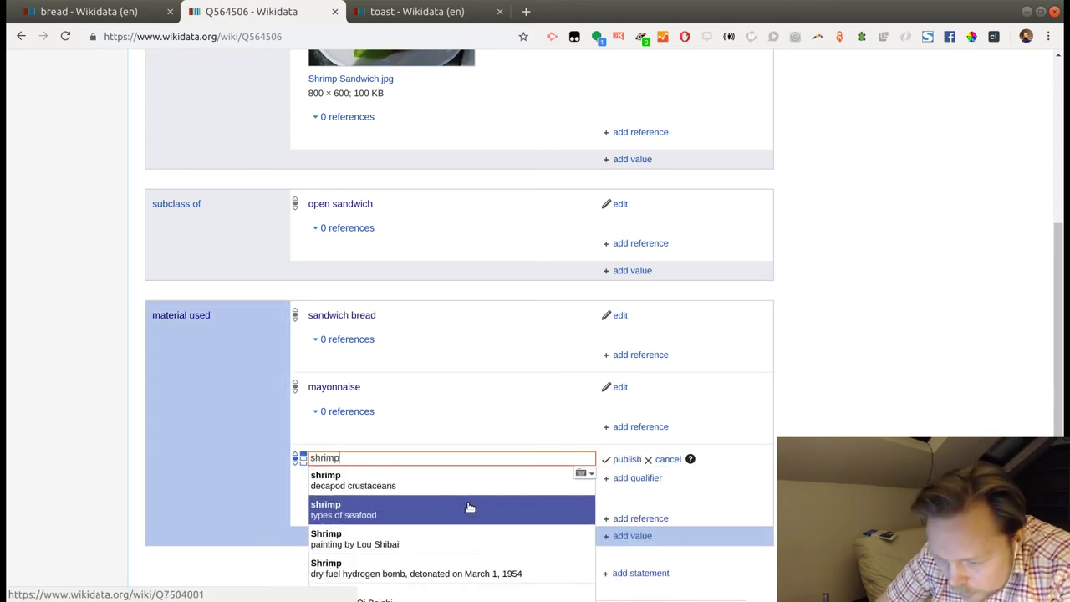
click(470, 507)
click(633, 461)
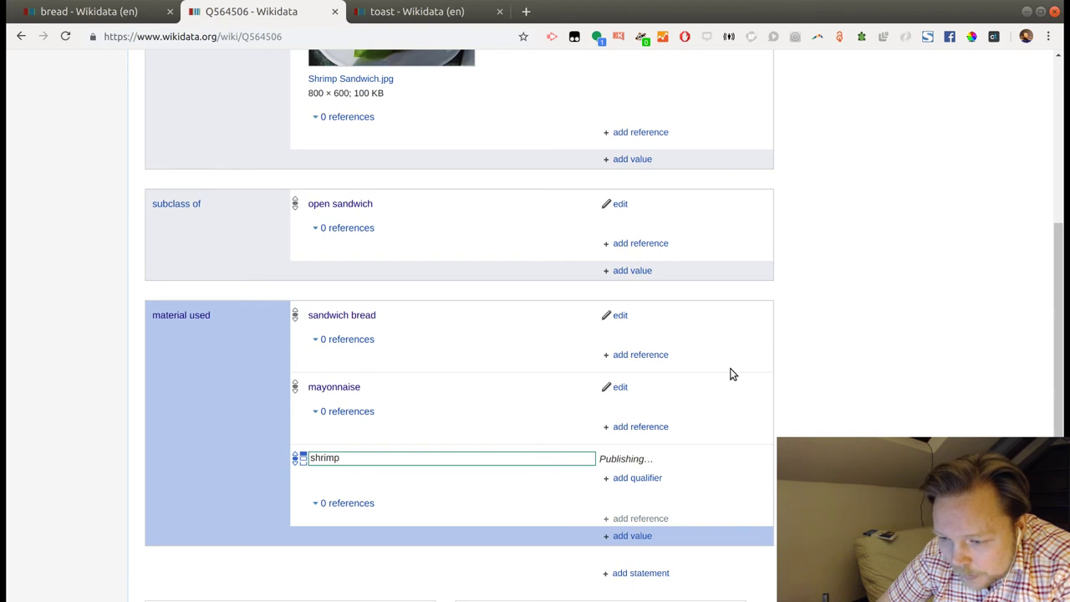
Add chicken egg as another material used value and publish it.
scroll(732, 372, down, 2)
click(645, 379)
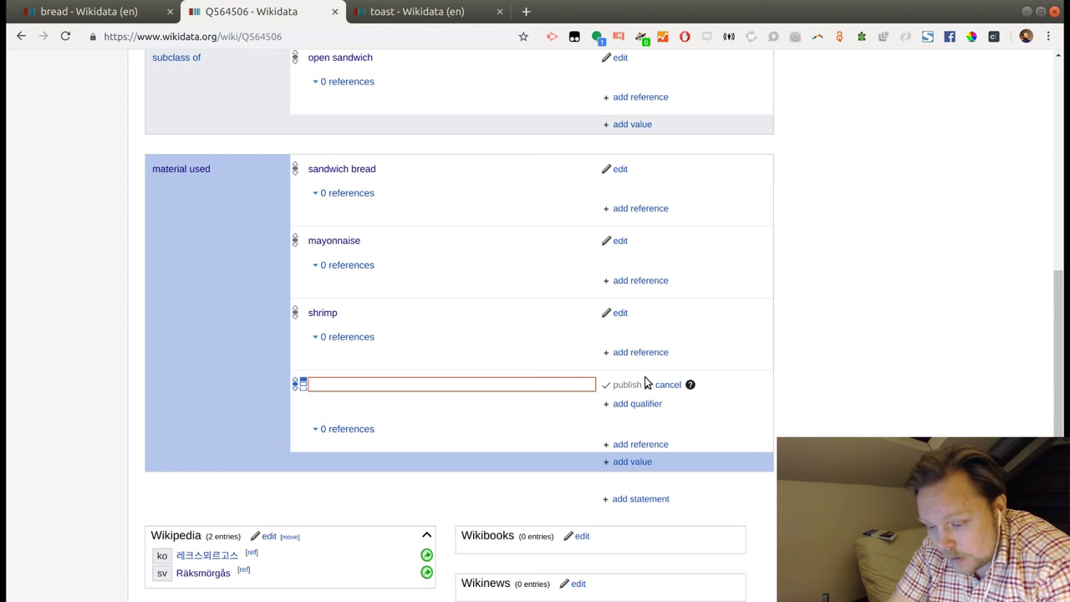
text(chicken)
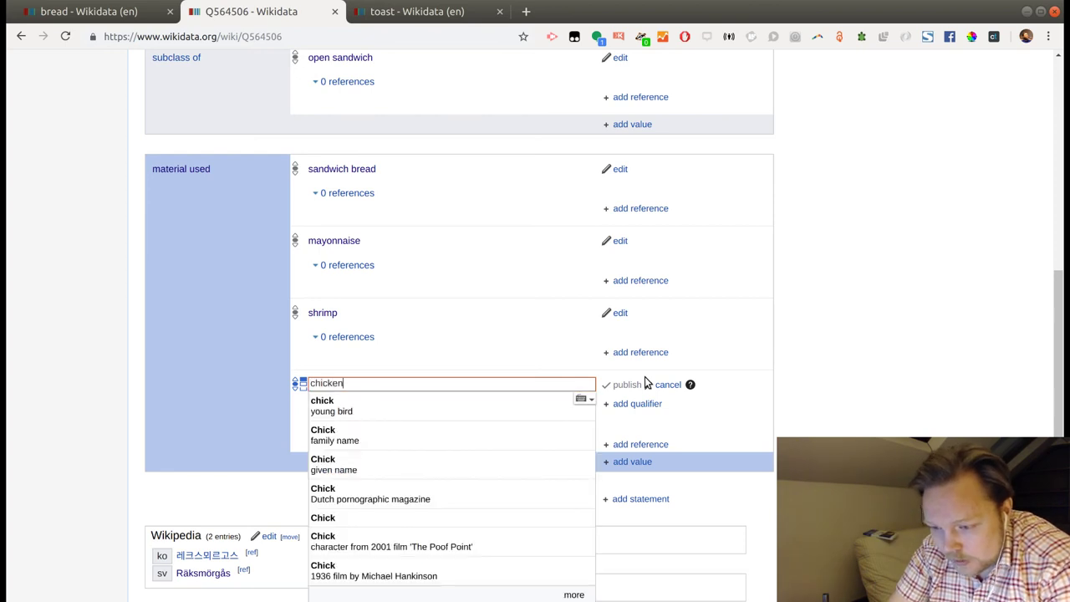
text( egg)
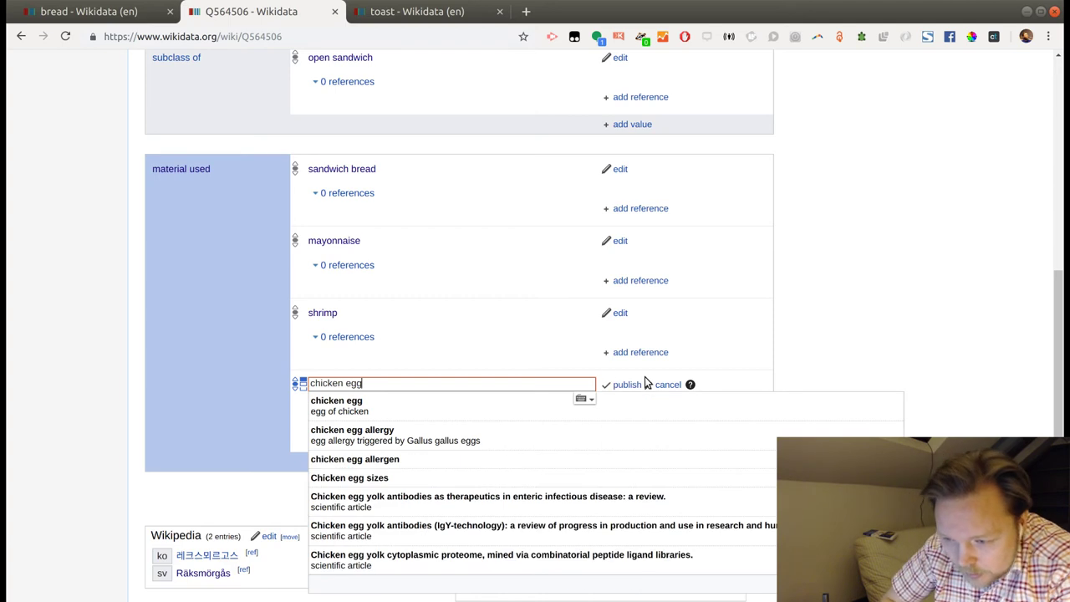
click(368, 404)
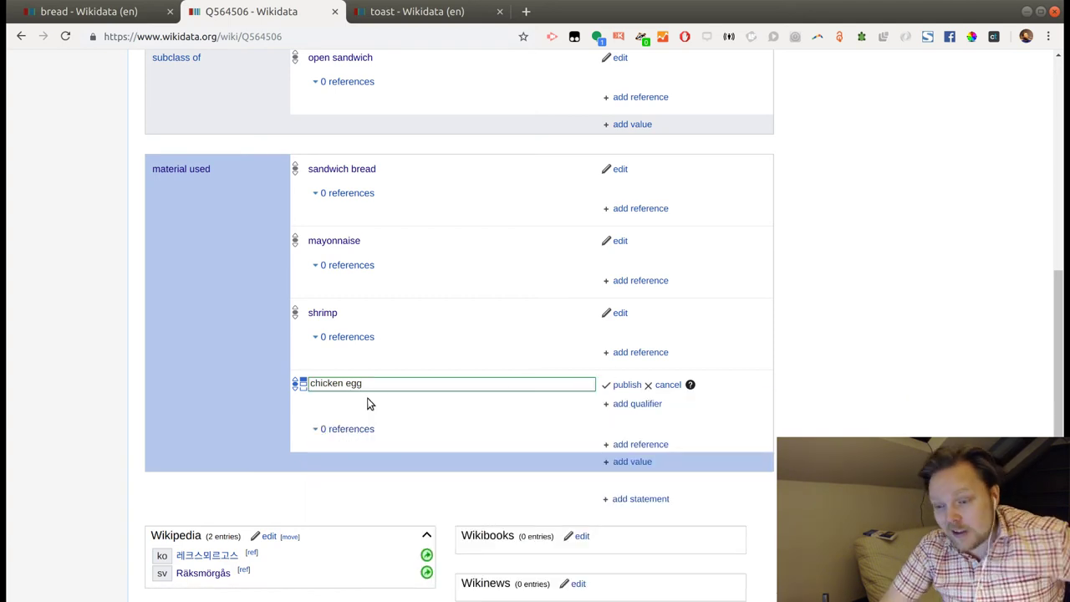
click(623, 387)
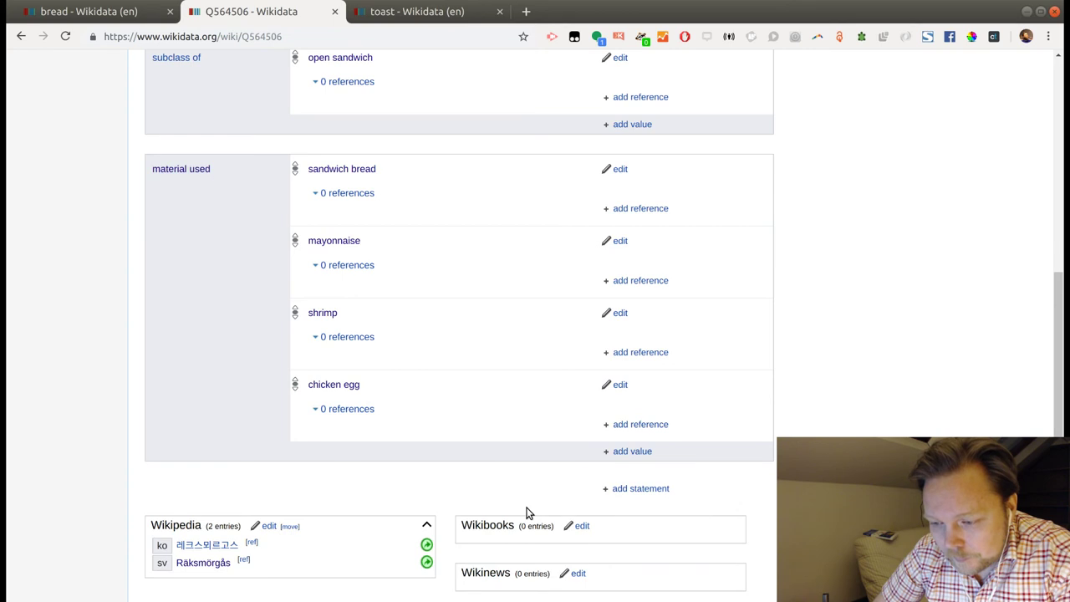
Enter lemon as another material used value and open the suggested lemon fruit item in a separate tab.
click(623, 453)
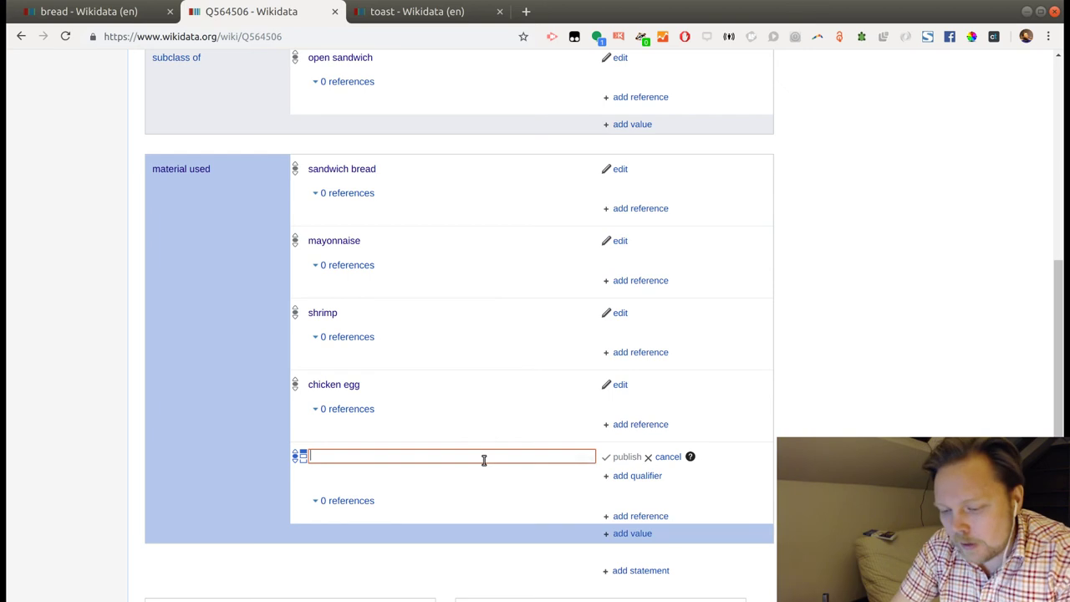
text(lemon)
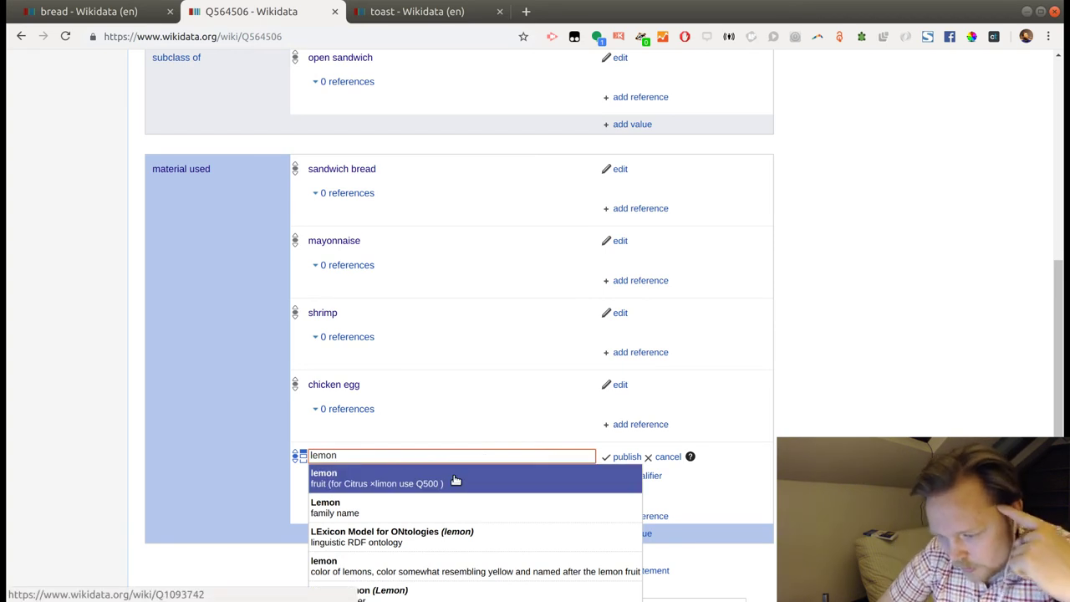
scroll(458, 483, down, 1)
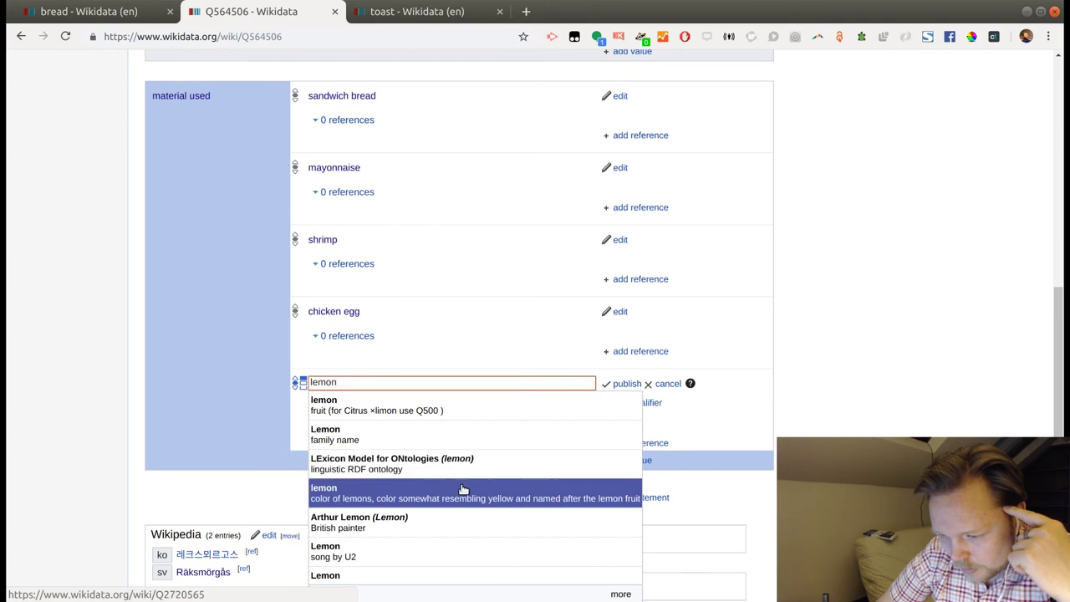
scroll(463, 489, down, 1)
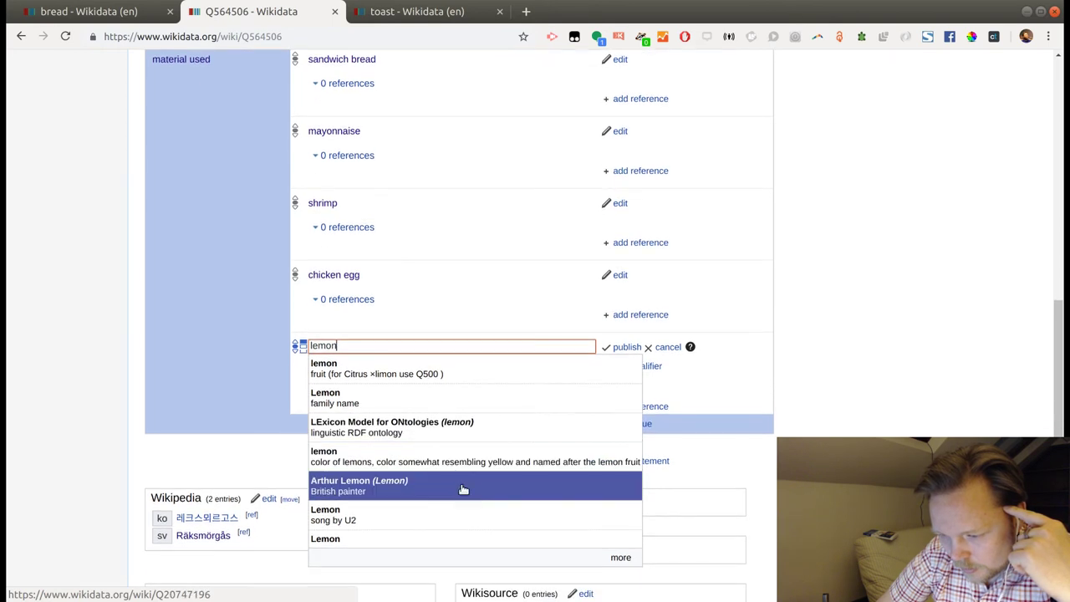
middle_click(428, 376)
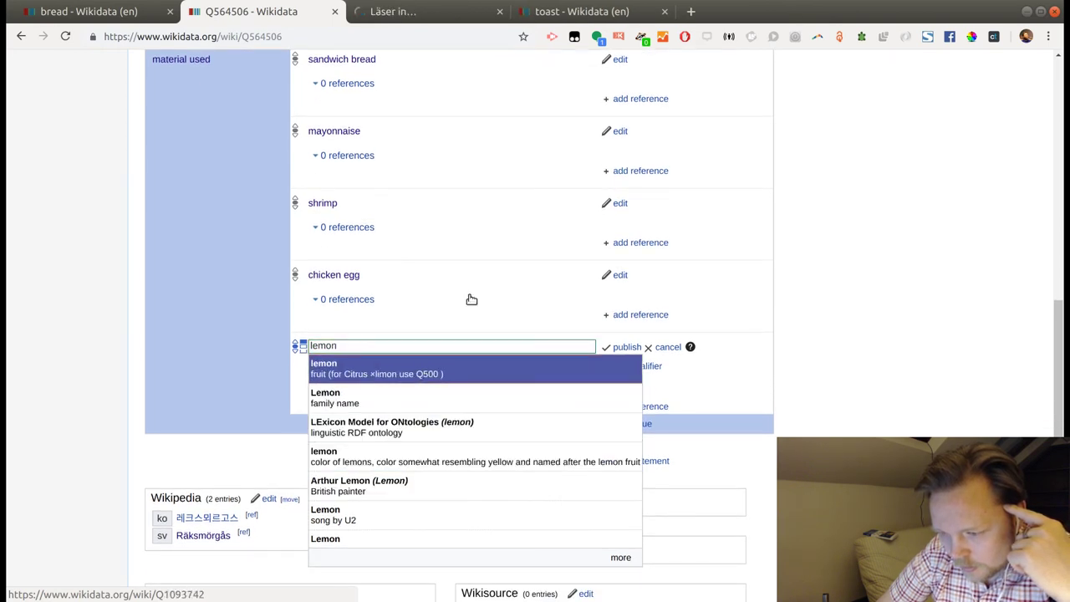
click(447, 17)
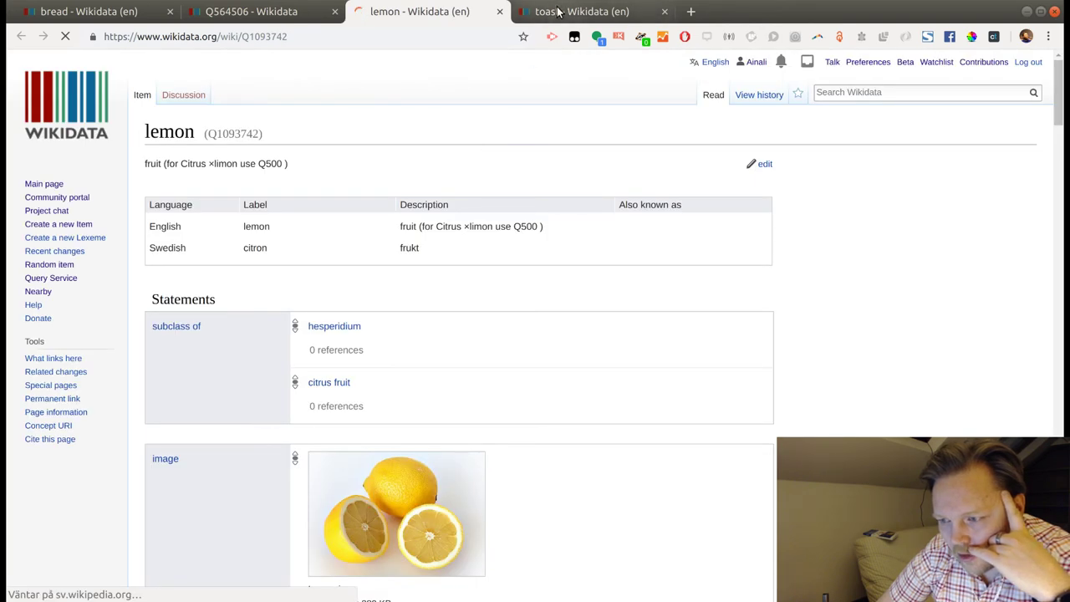
Look up item Q500 from the toast page to compare it with the lemon fruit item.
click(558, 11)
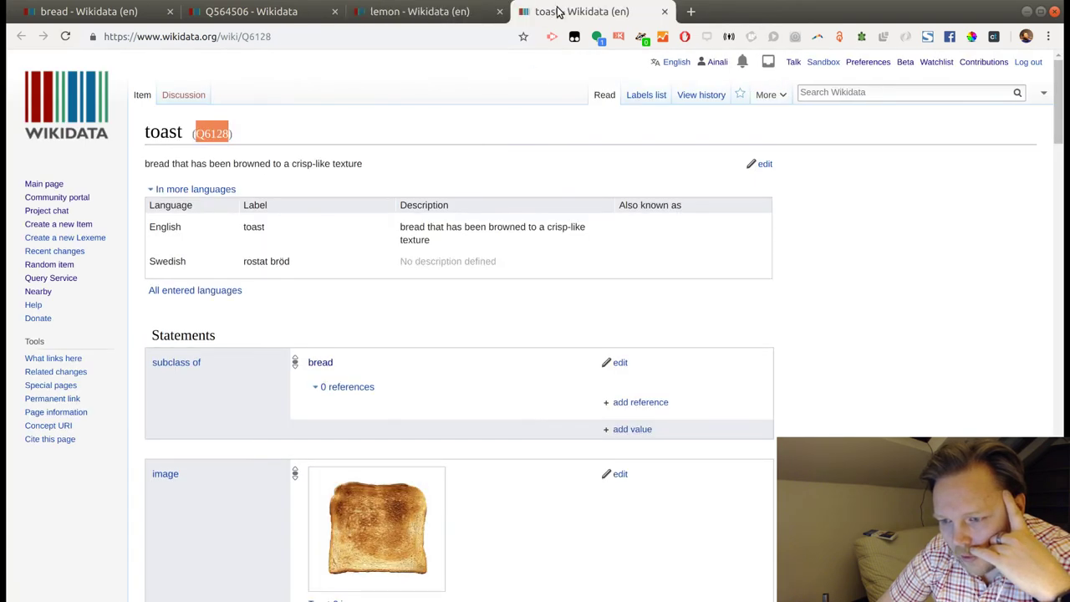
click(843, 96)
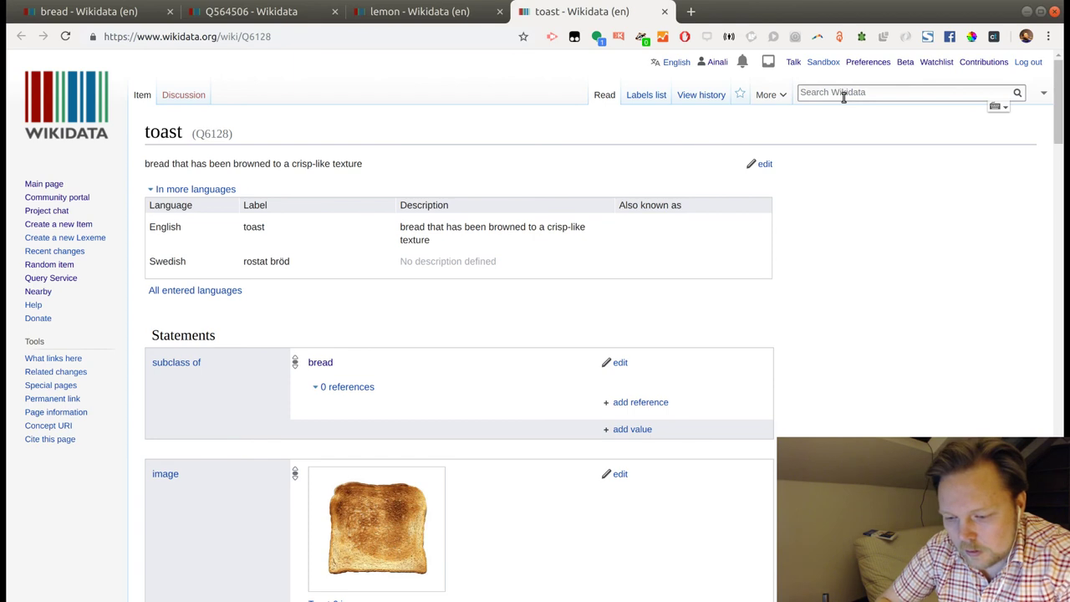
text(Q55)
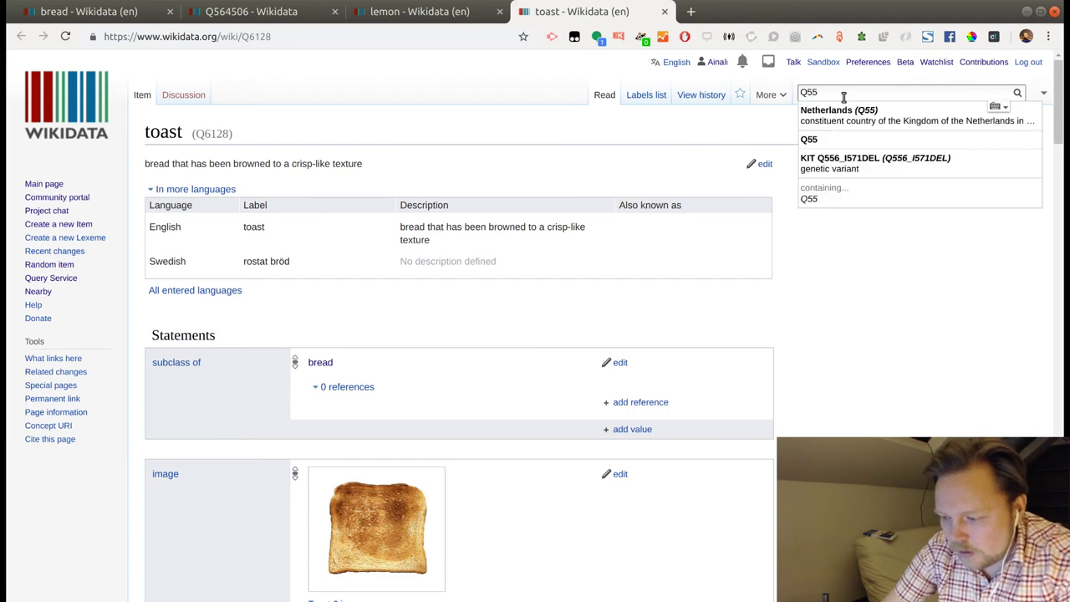
text(00)
key(Return)
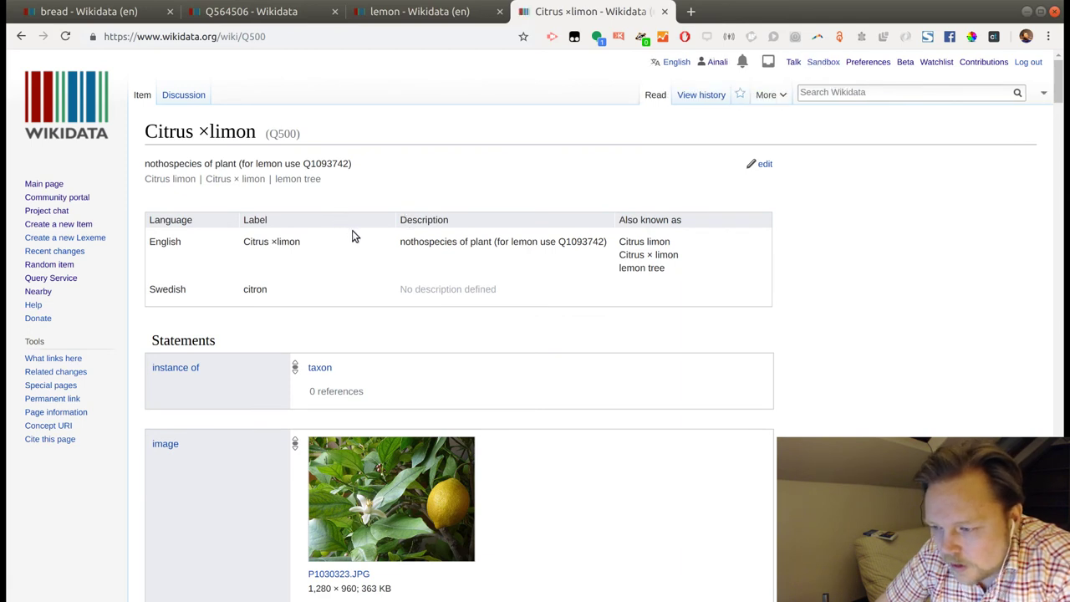
Examine the lemon fruit item's statements, from subclass and colour down to its natural product of taxon and use entries.
click(429, 18)
scroll(521, 287, down, 2)
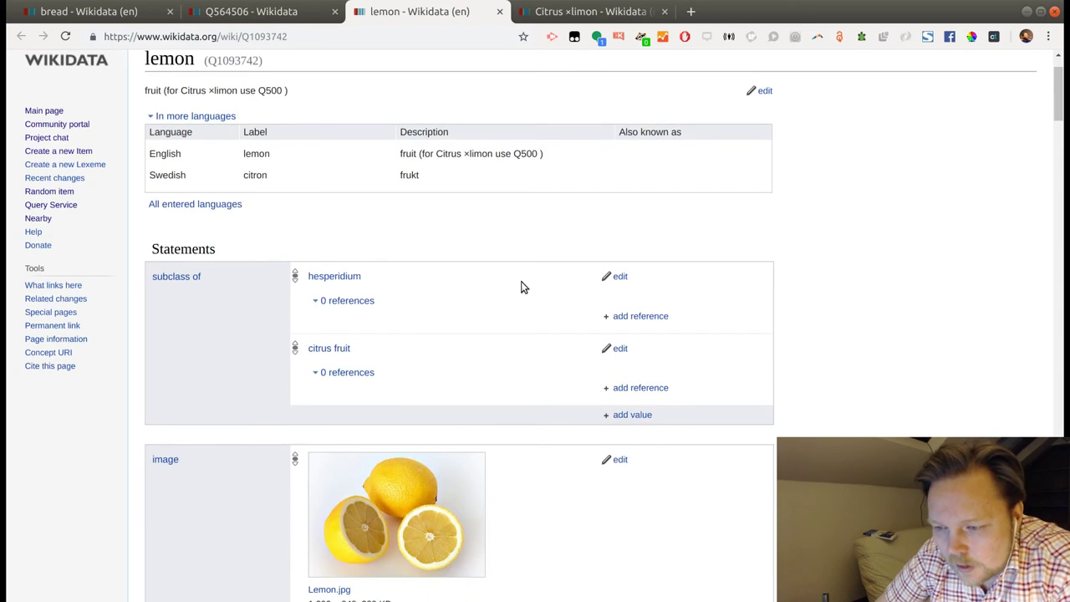
scroll(521, 287, down, 5)
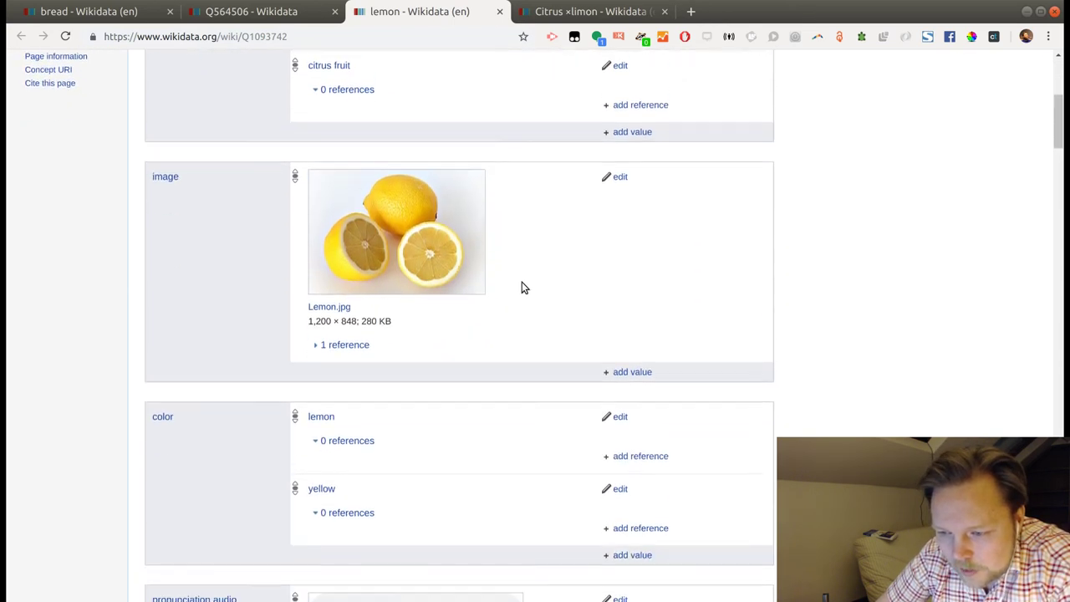
scroll(472, 365, down, 4)
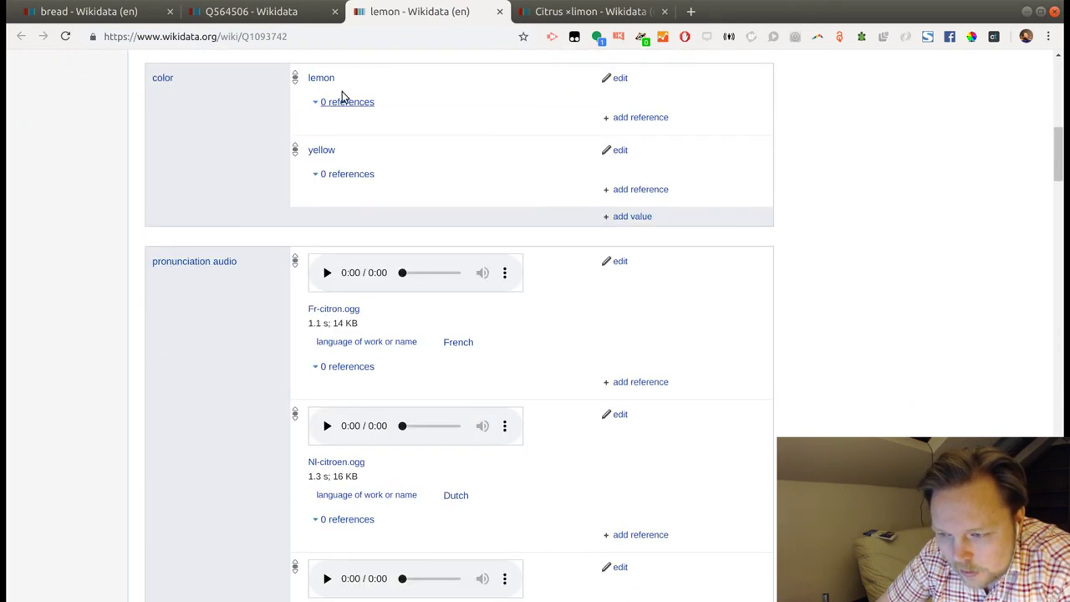
scroll(342, 200, down, 7)
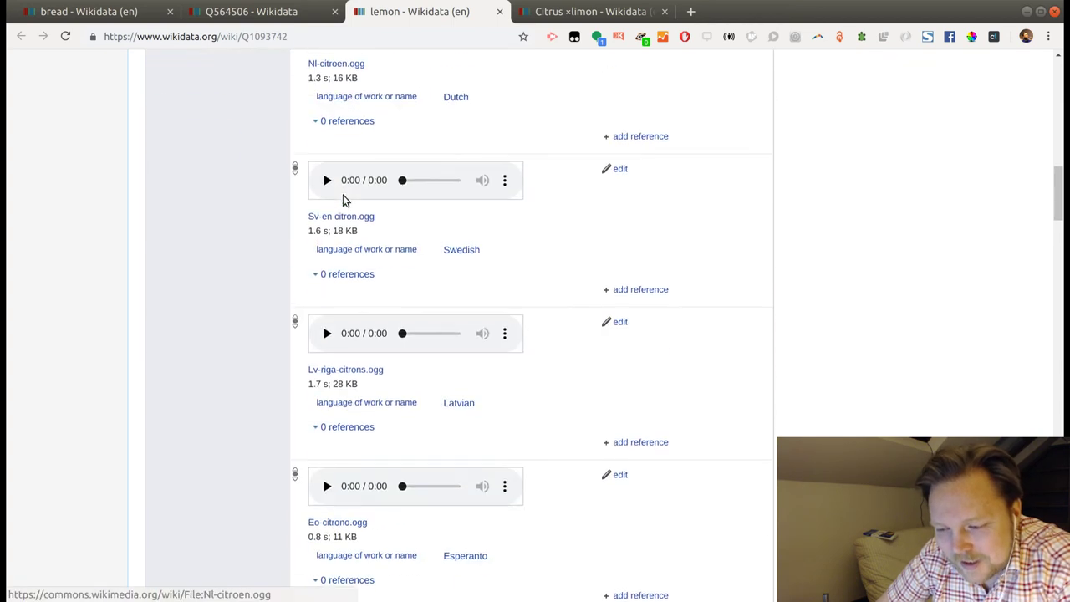
scroll(344, 199, down, 13)
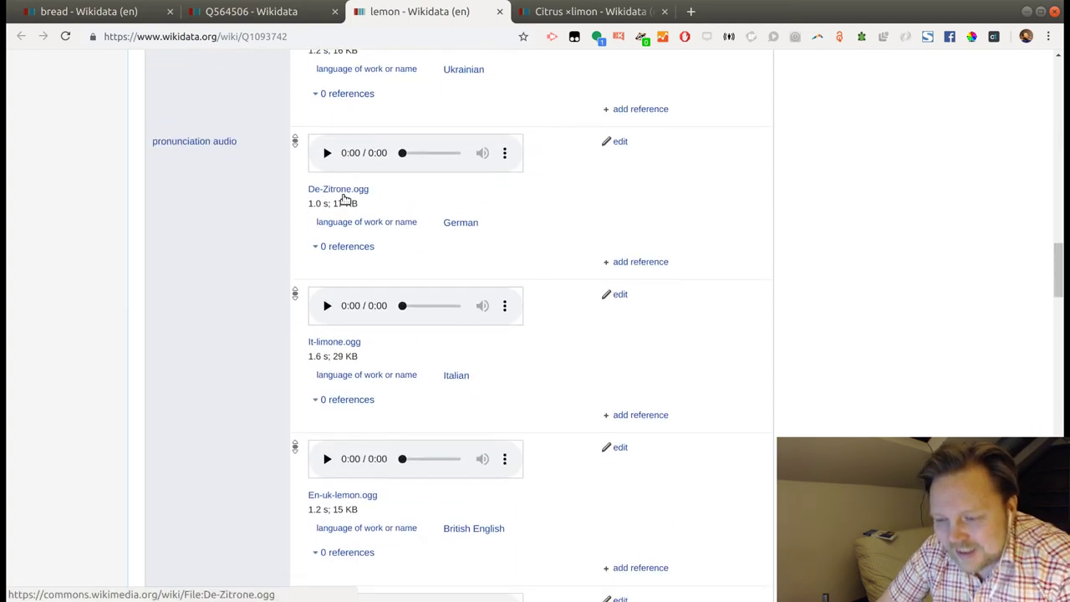
scroll(344, 199, down, 5)
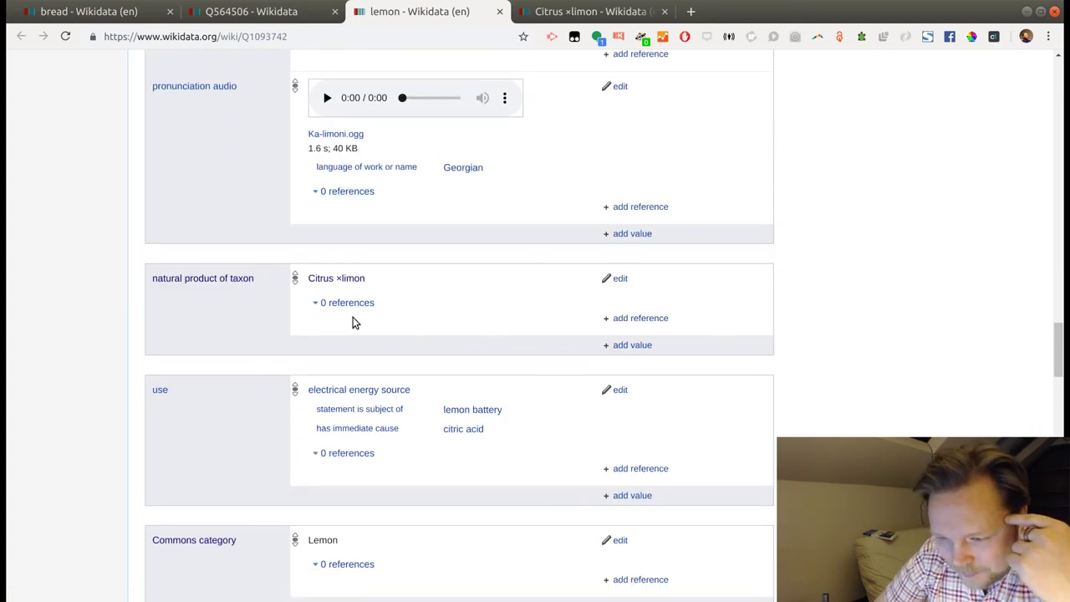
scroll(337, 183, up, 6)
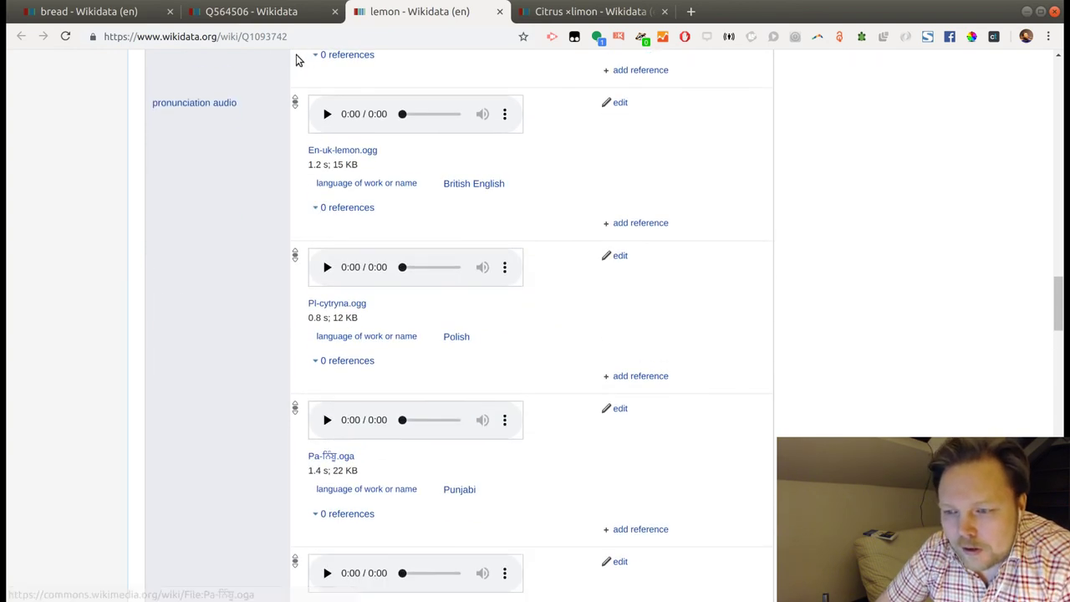
double_click(276, 37)
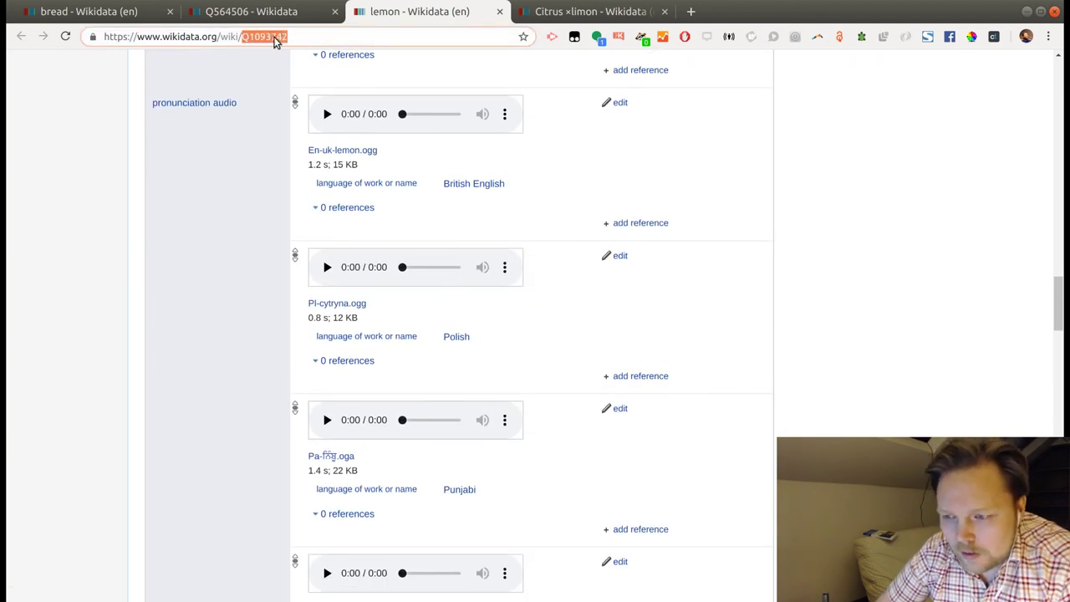
scroll(655, 263, up, 3)
scroll(655, 263, down, 5)
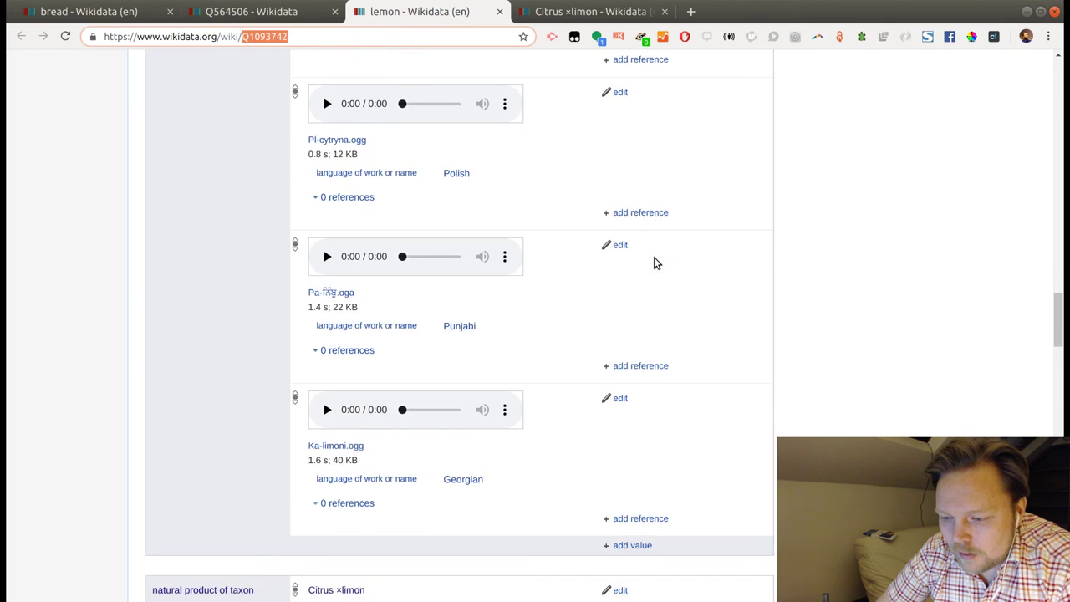
scroll(655, 262, down, 1)
scroll(655, 262, down, 4)
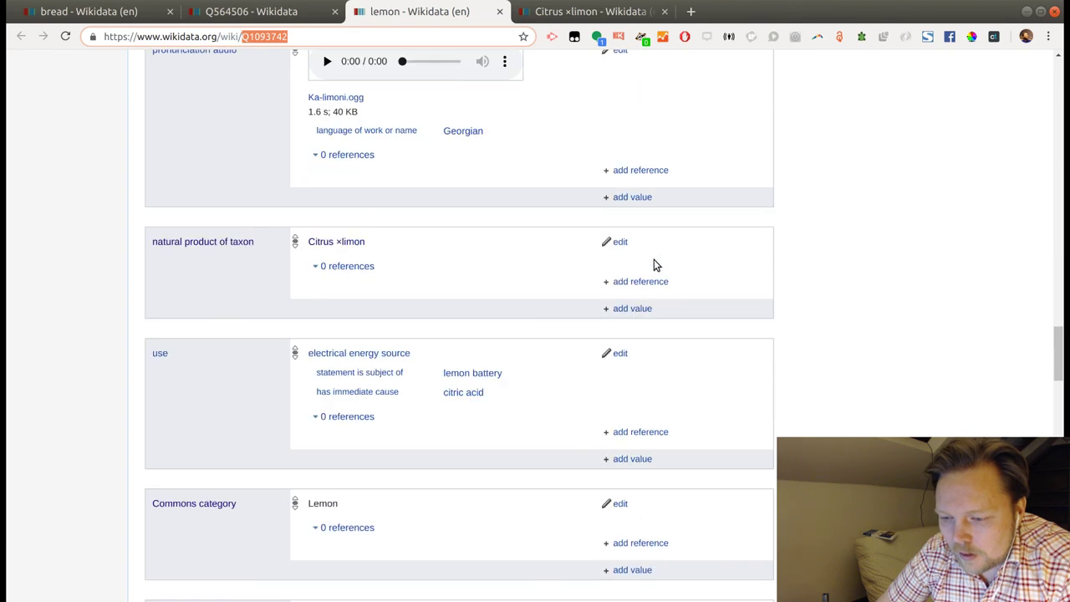
scroll(618, 231, up, 5)
Choose the lemon fruit item as the material used value on the räksmörgås item and publish it.
key(ctrl+Page_Up)
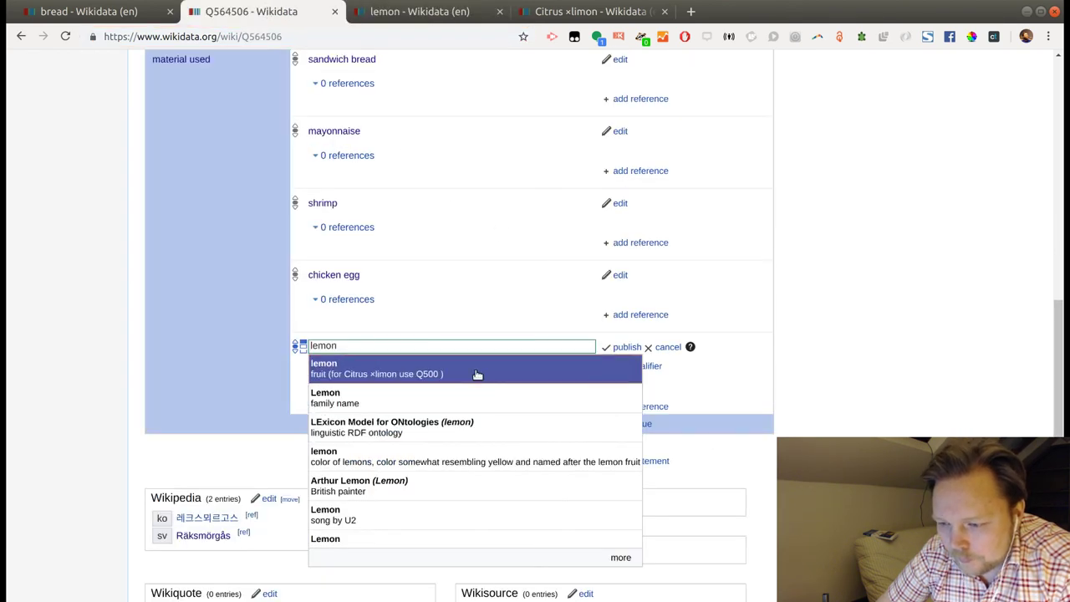
click(441, 364)
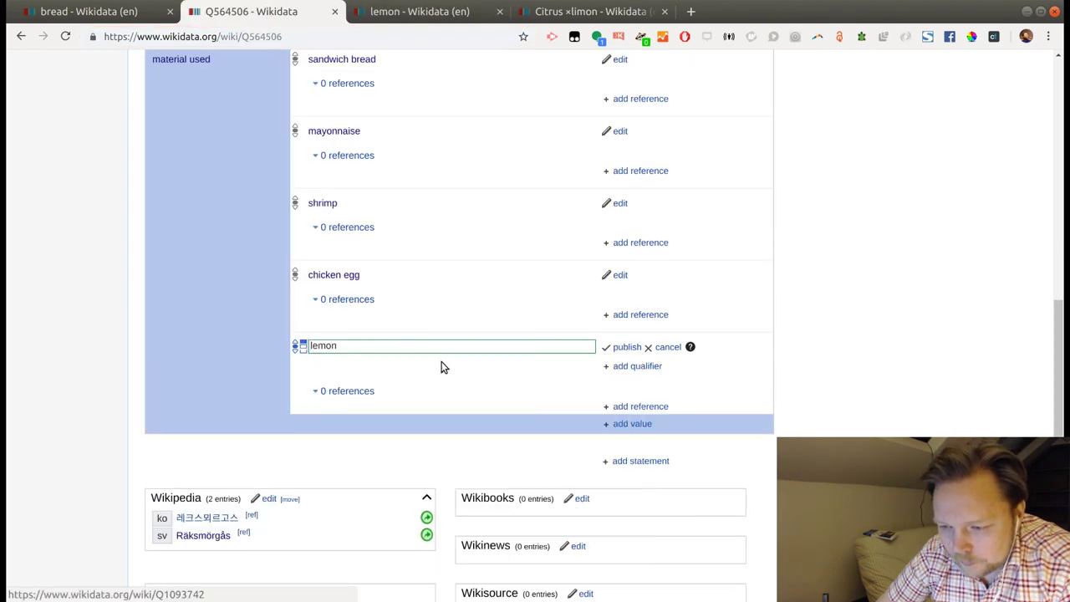
click(619, 347)
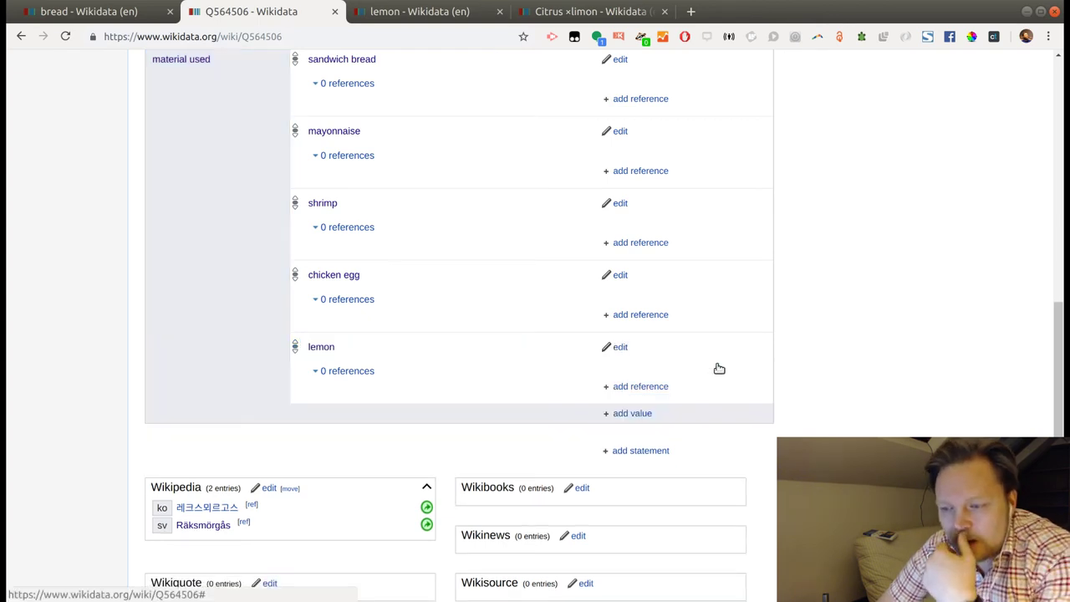
Review the räksmörgås item's image, subclass, material used and Wikipedia entries, and show its labels in all entered languages.
scroll(786, 371, up, 10)
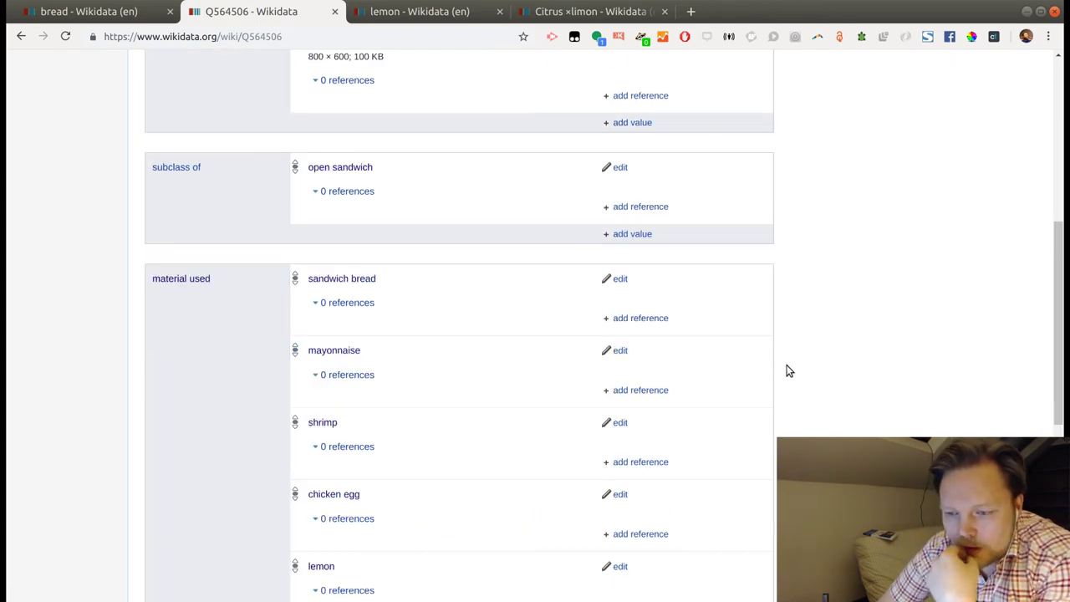
scroll(788, 372, down, 2)
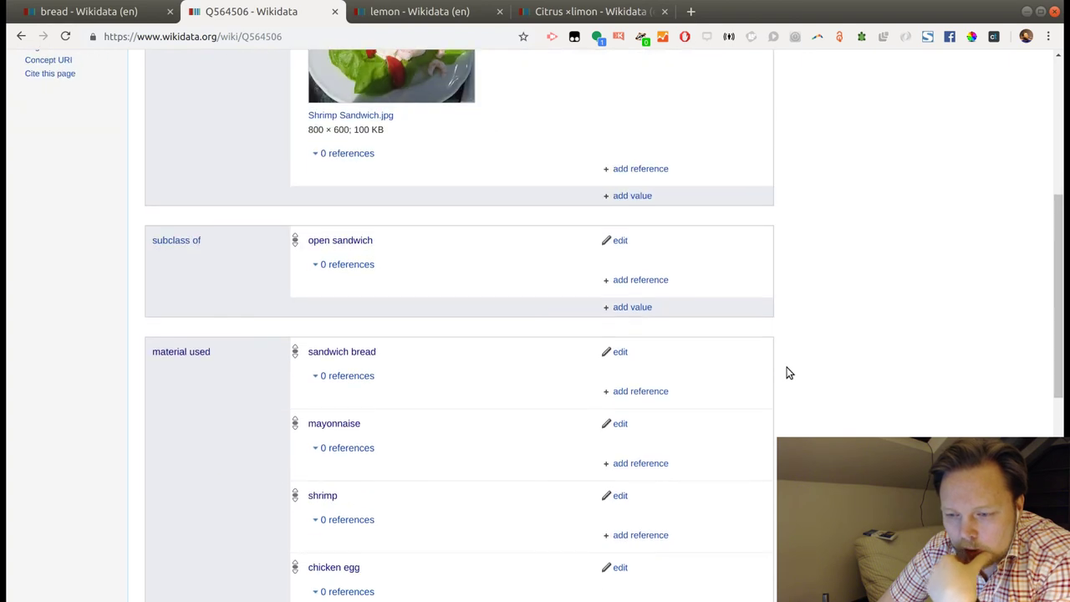
scroll(788, 373, up, 2)
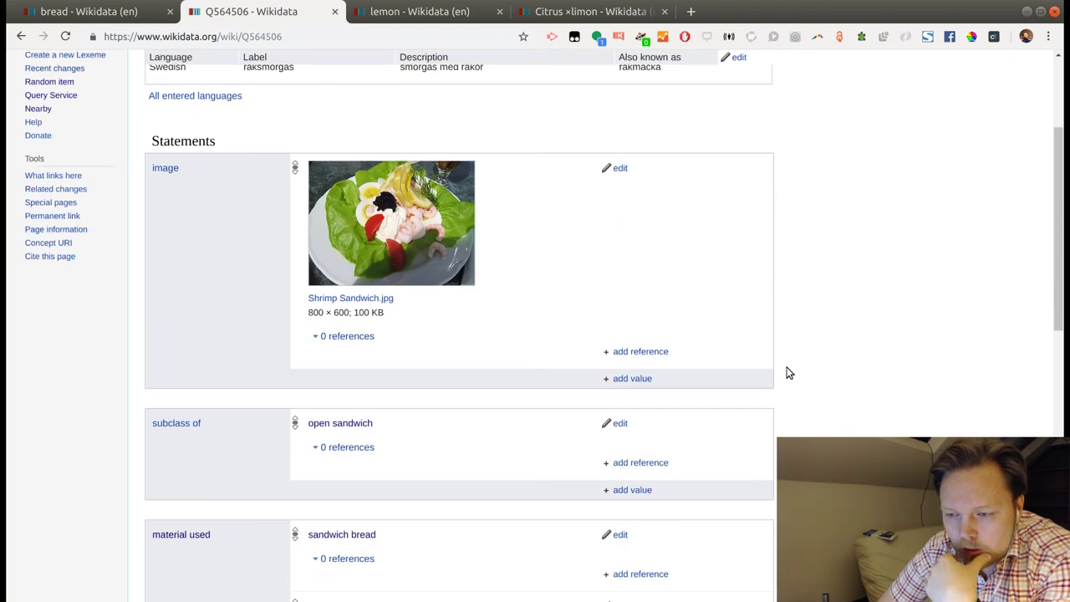
scroll(788, 373, down, 3)
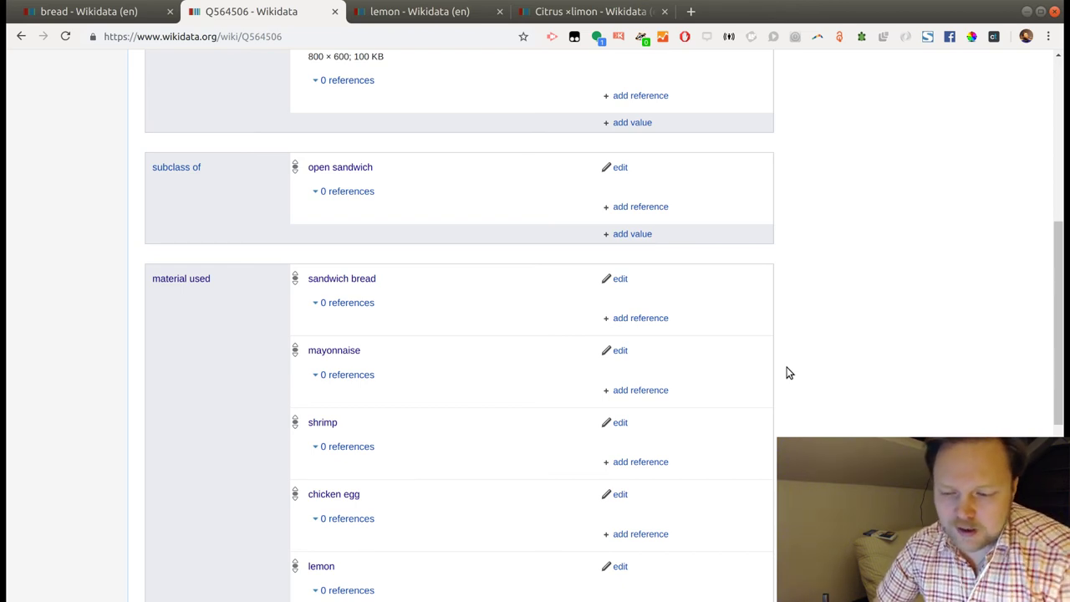
scroll(788, 373, down, 4)
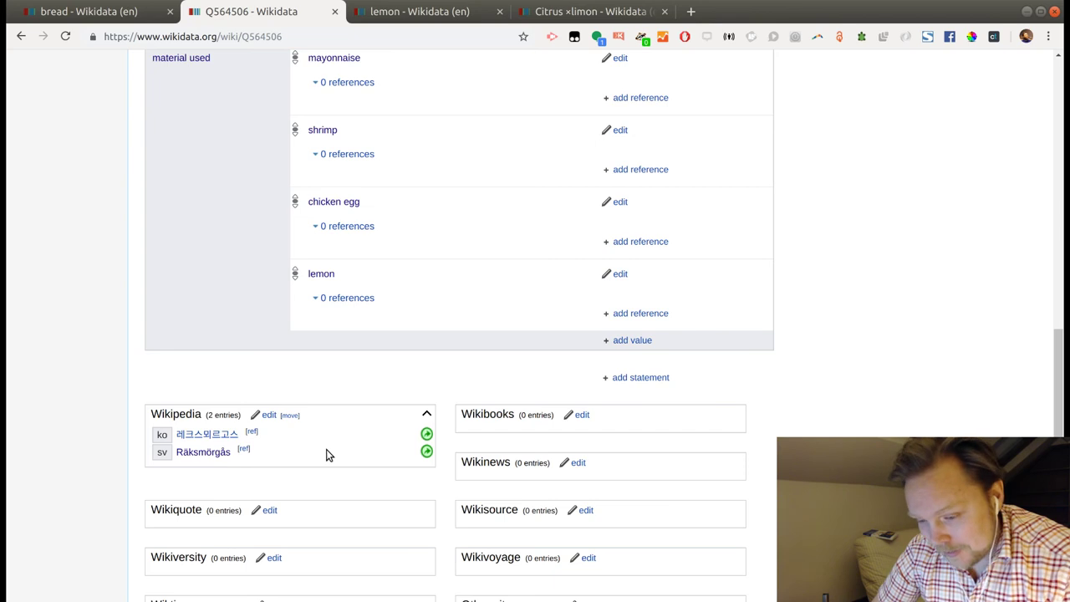
scroll(385, 458, up, 10)
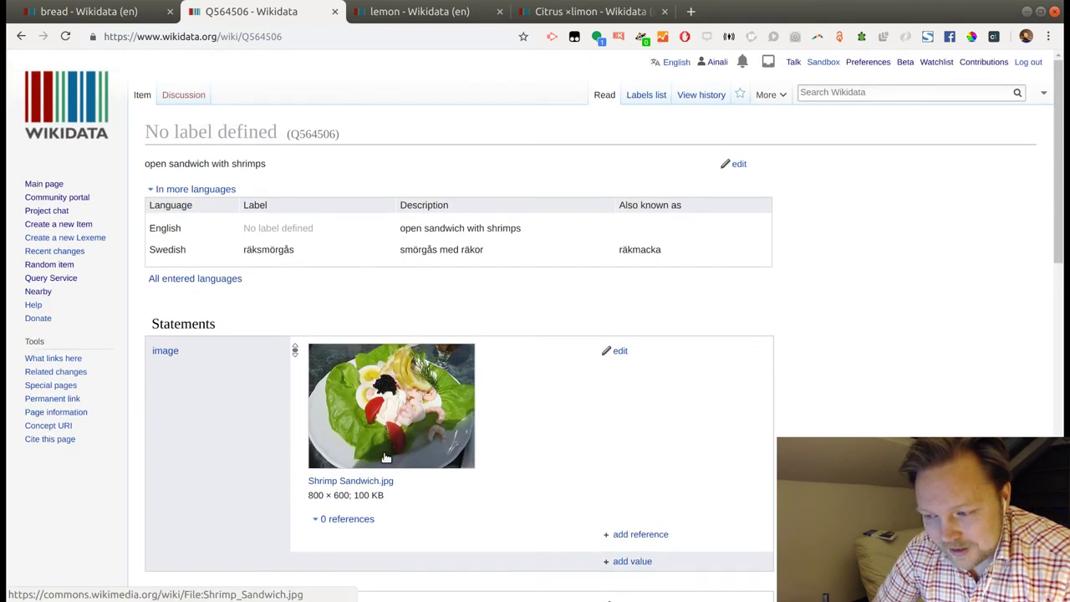
click(224, 279)
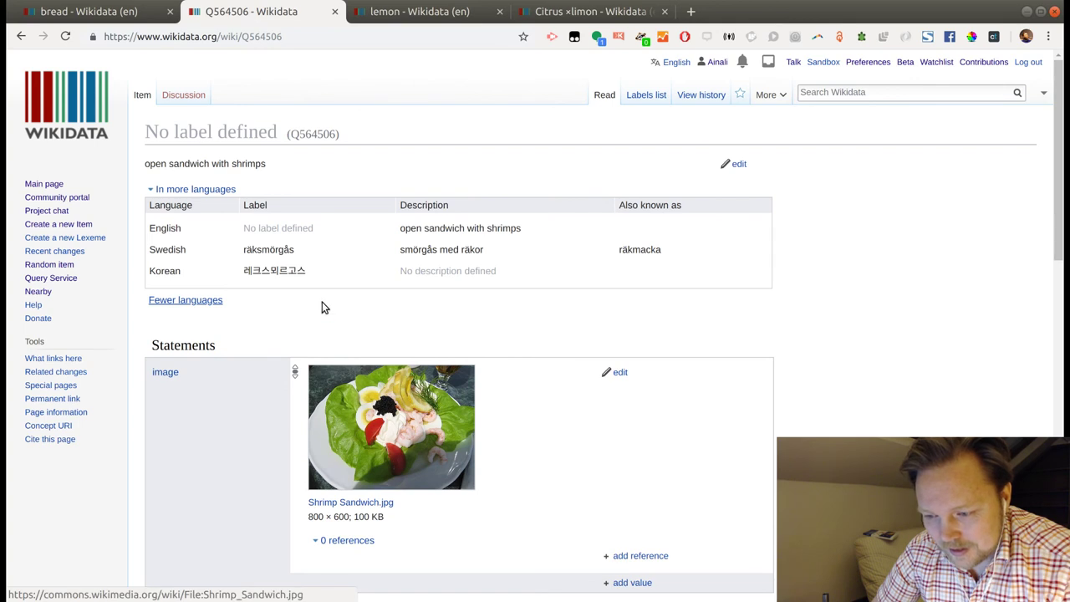
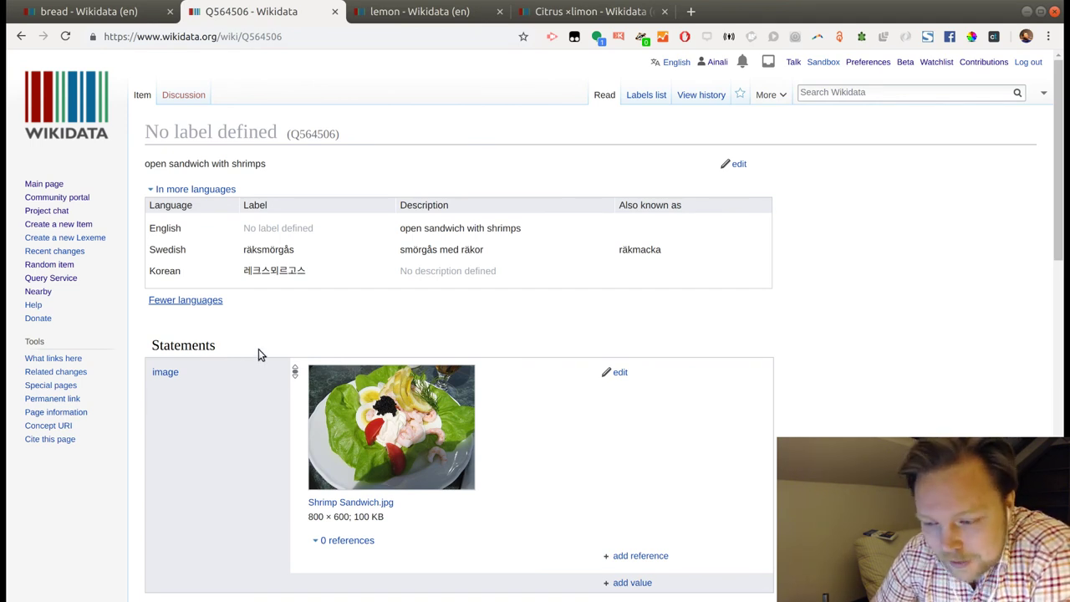
scroll(399, 303, down, 4)
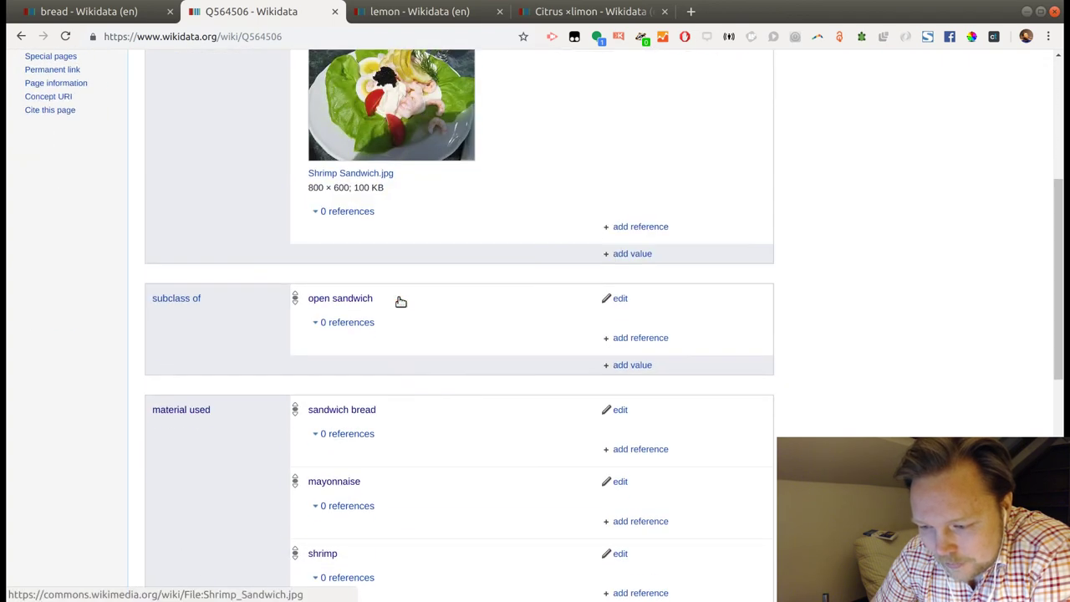
scroll(496, 491, up, 3)
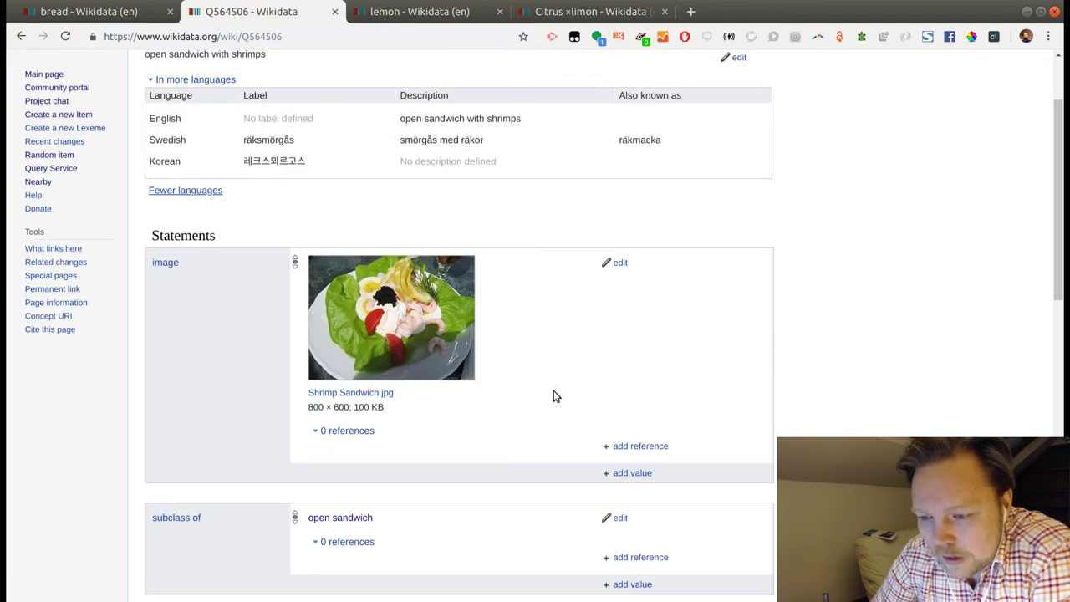
scroll(557, 394, up, 2)
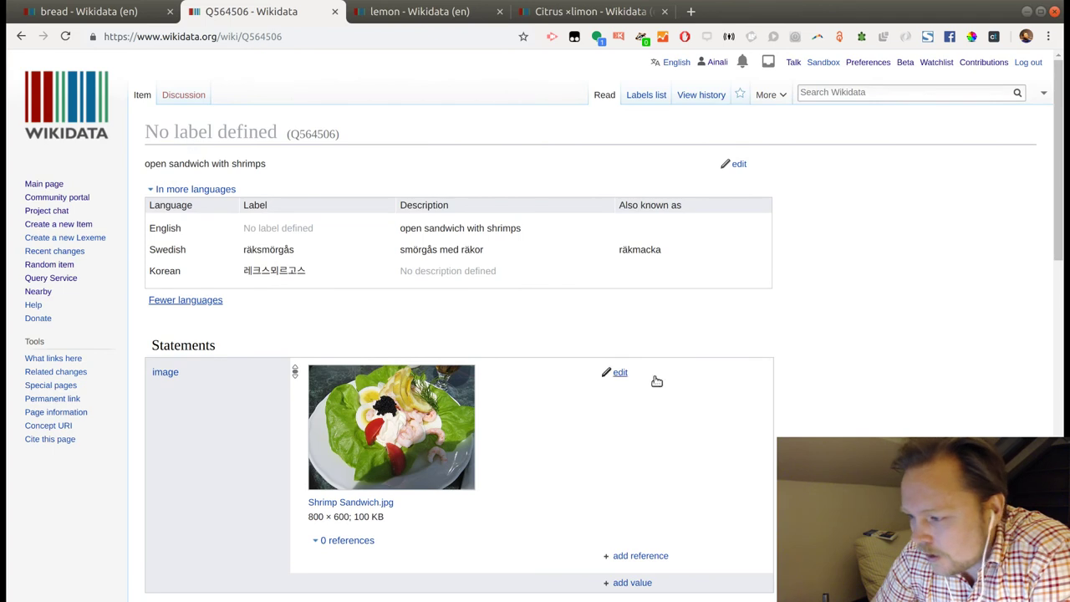
Open the account's own contributions list and review the recent edits on the bread and sandwich items.
click(966, 63)
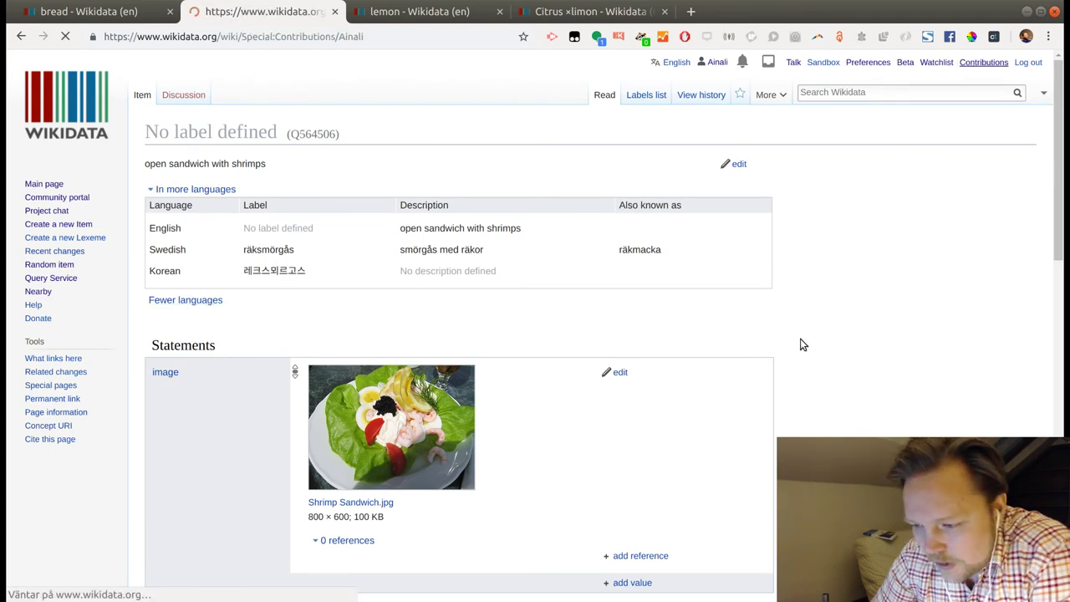
scroll(823, 311, down, 4)
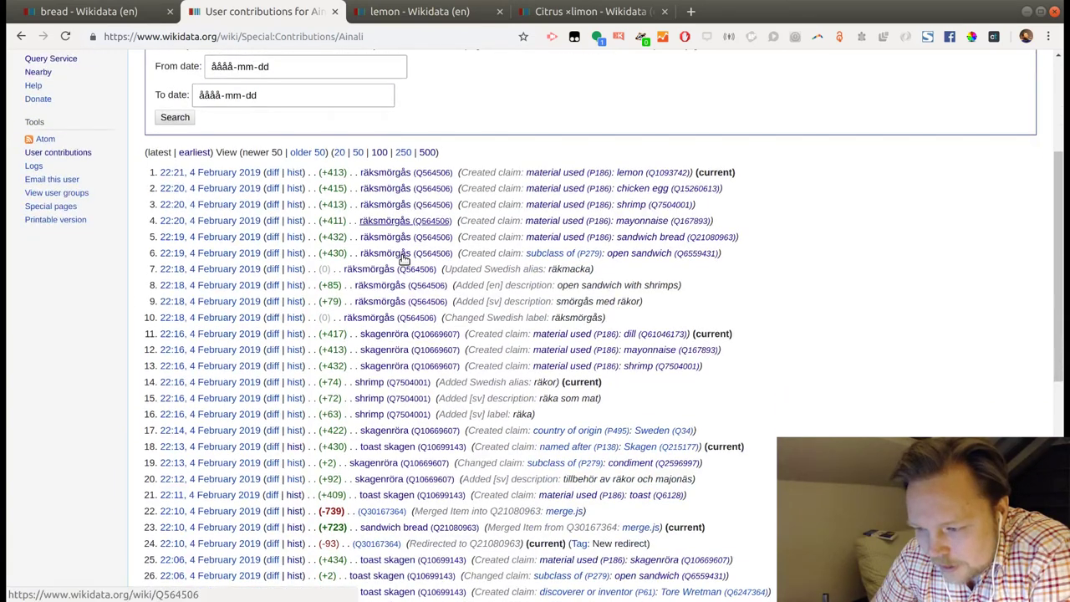
scroll(406, 259, down, 1)
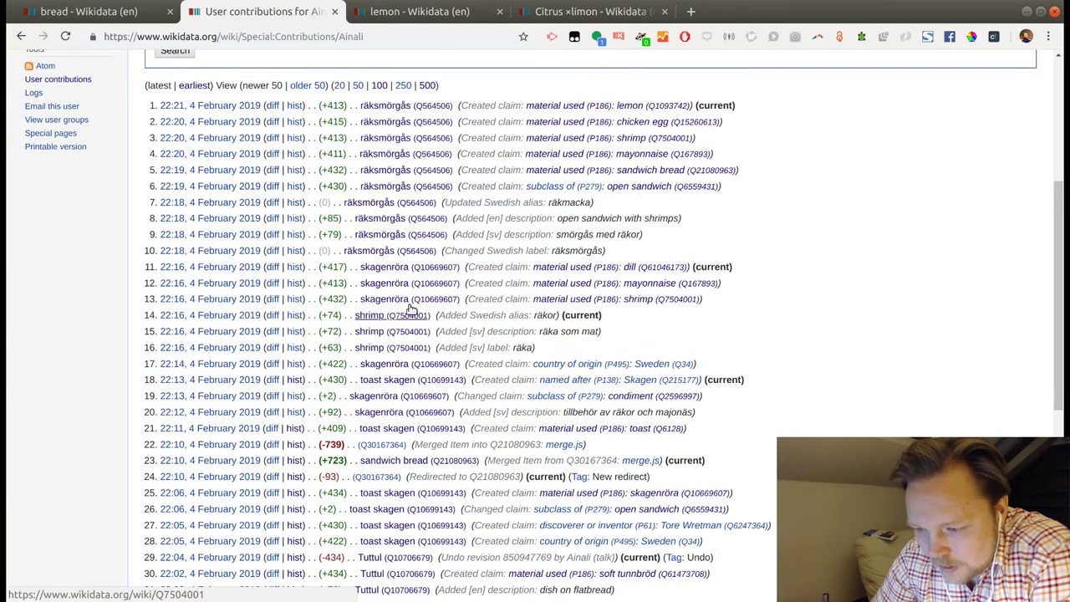
scroll(410, 311, down, 2)
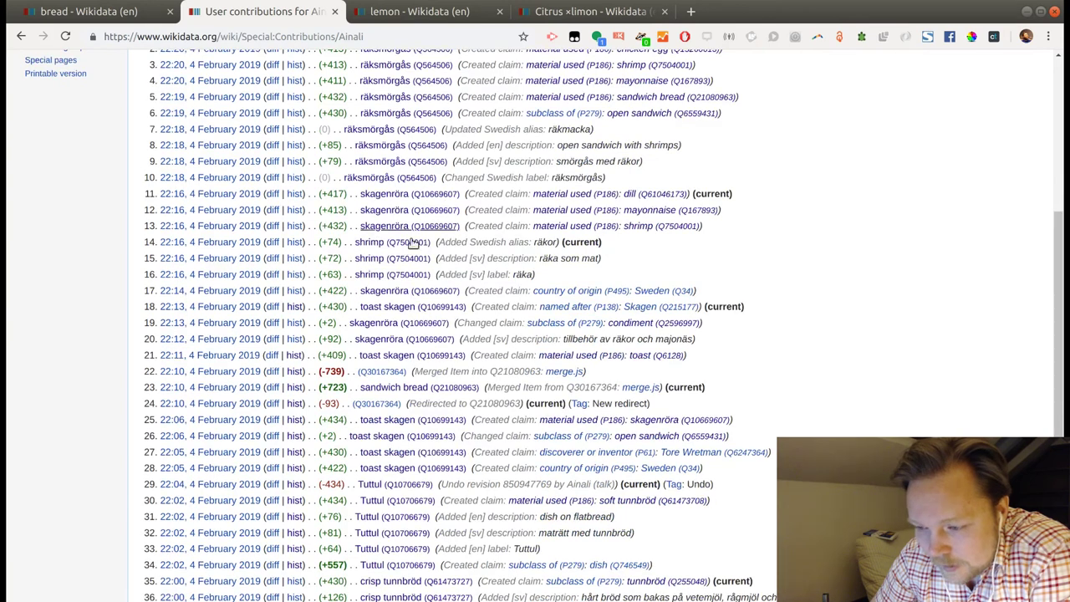
scroll(406, 272, down, 2)
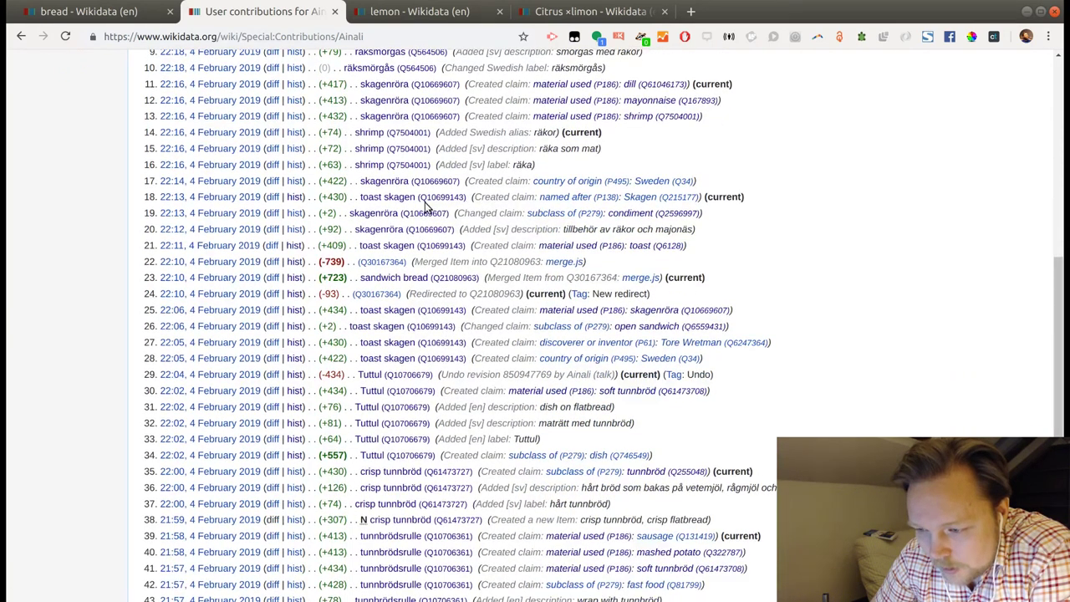
scroll(387, 239, down, 2)
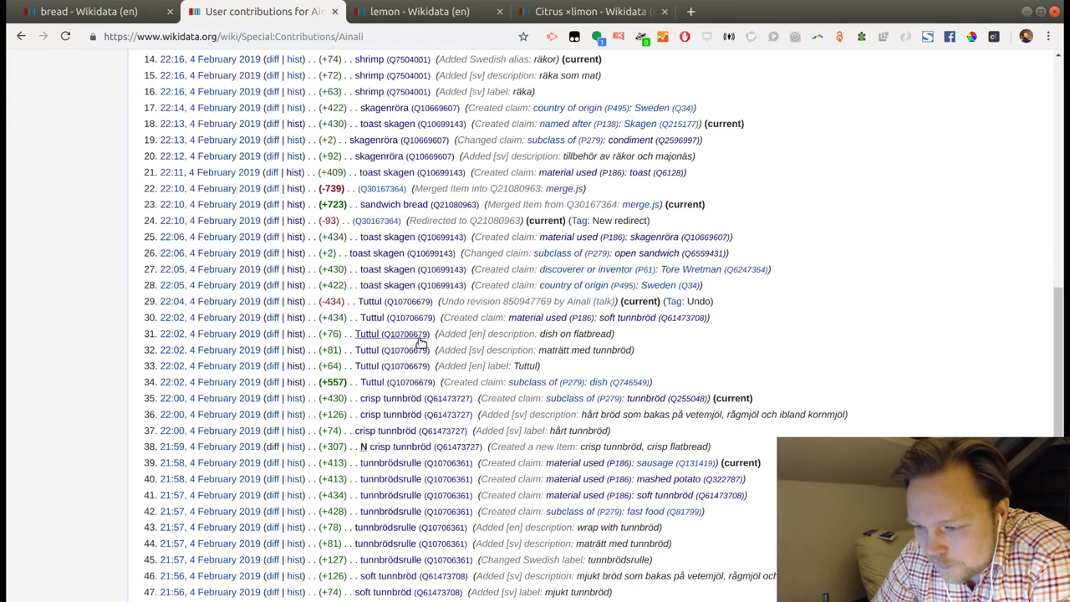
scroll(421, 343, down, 1)
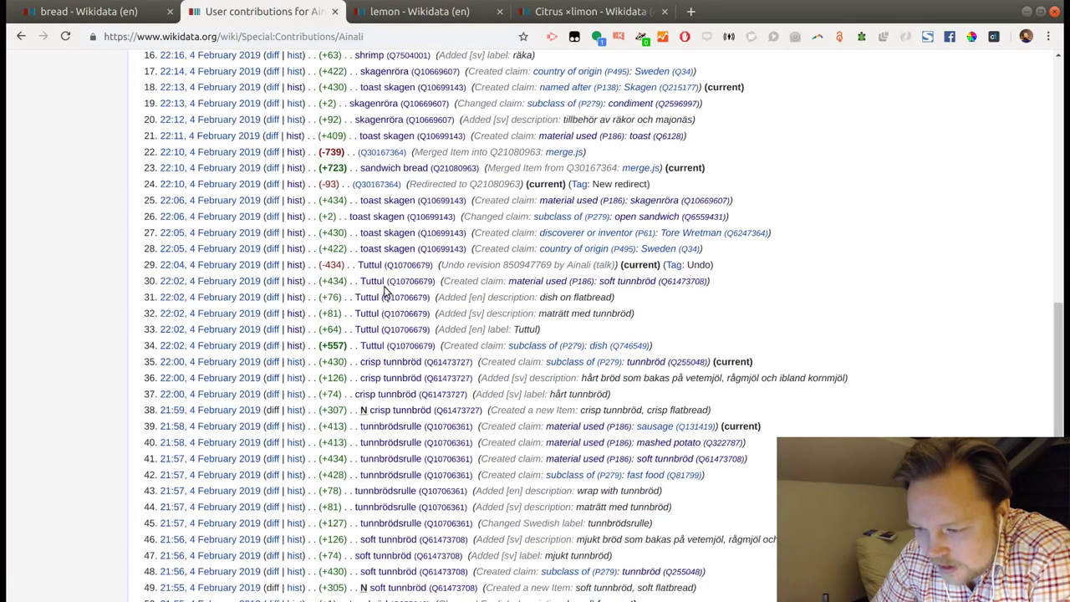
scroll(386, 288, down, 3)
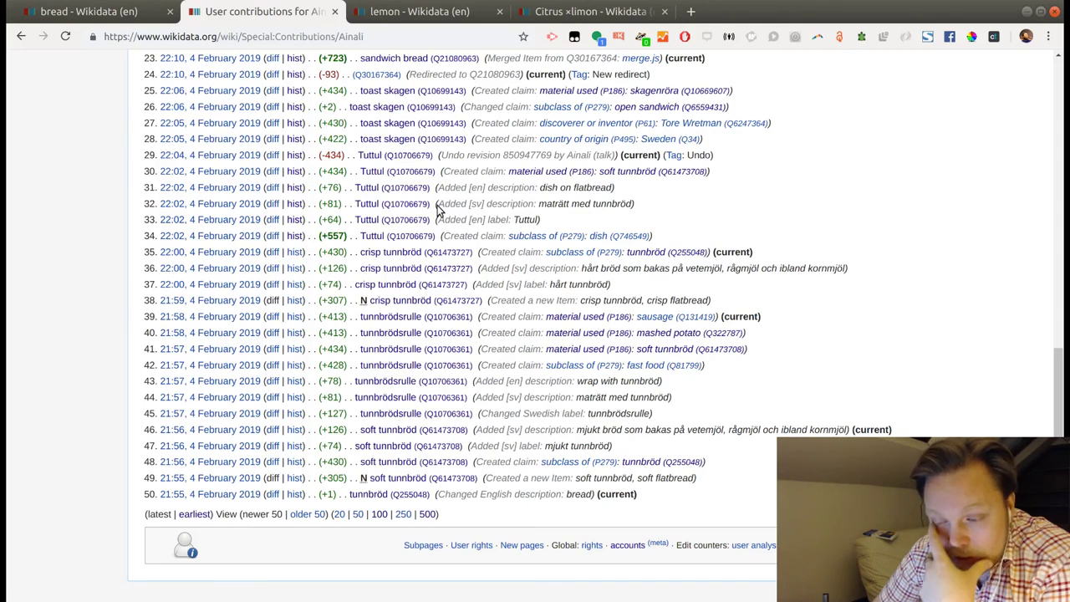
scroll(423, 232, down, 1)
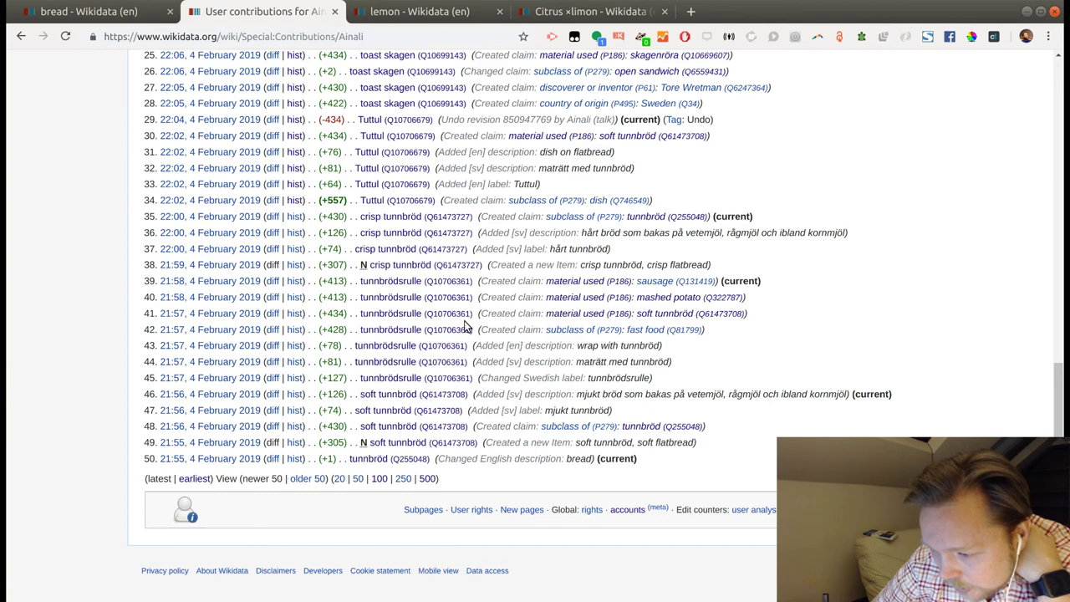
Show 100 contributions per page and review the older edits, including those on Hönökaka, rye flour and kavring.
click(376, 480)
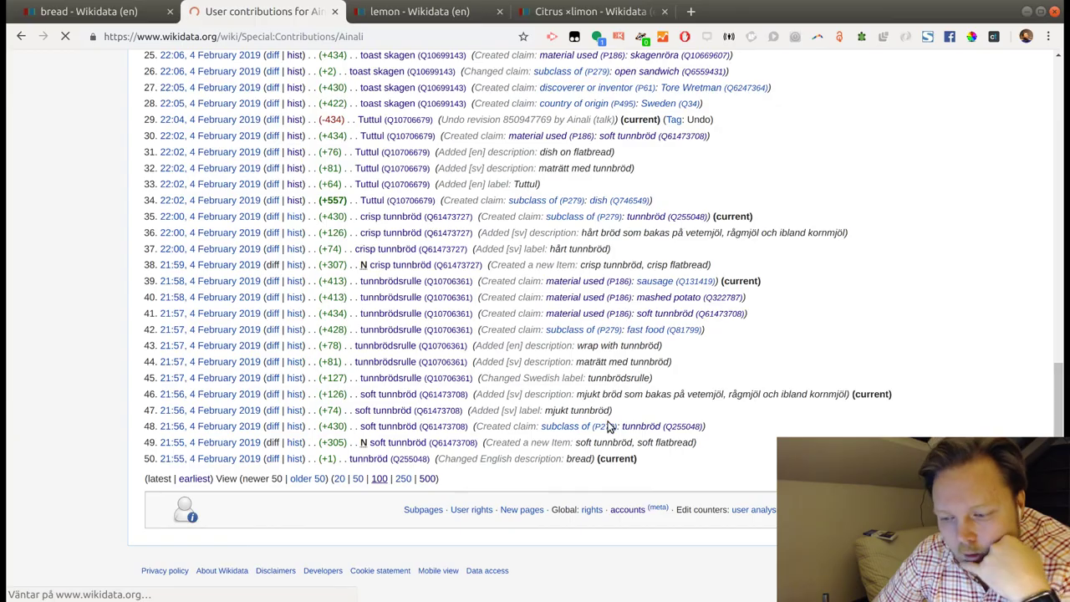
scroll(608, 426, down, 15)
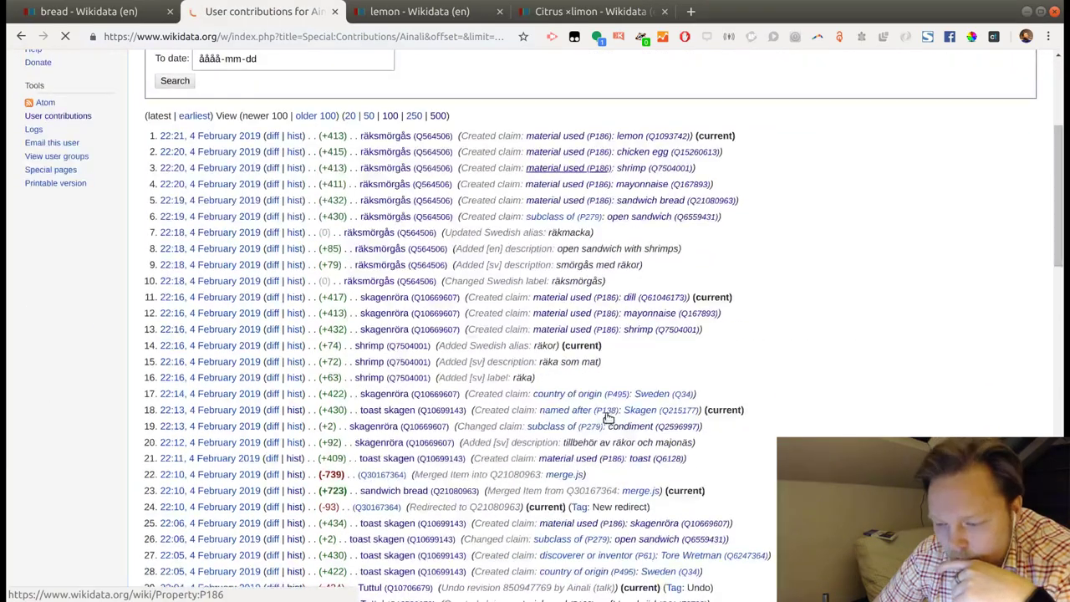
scroll(605, 401, up, 4)
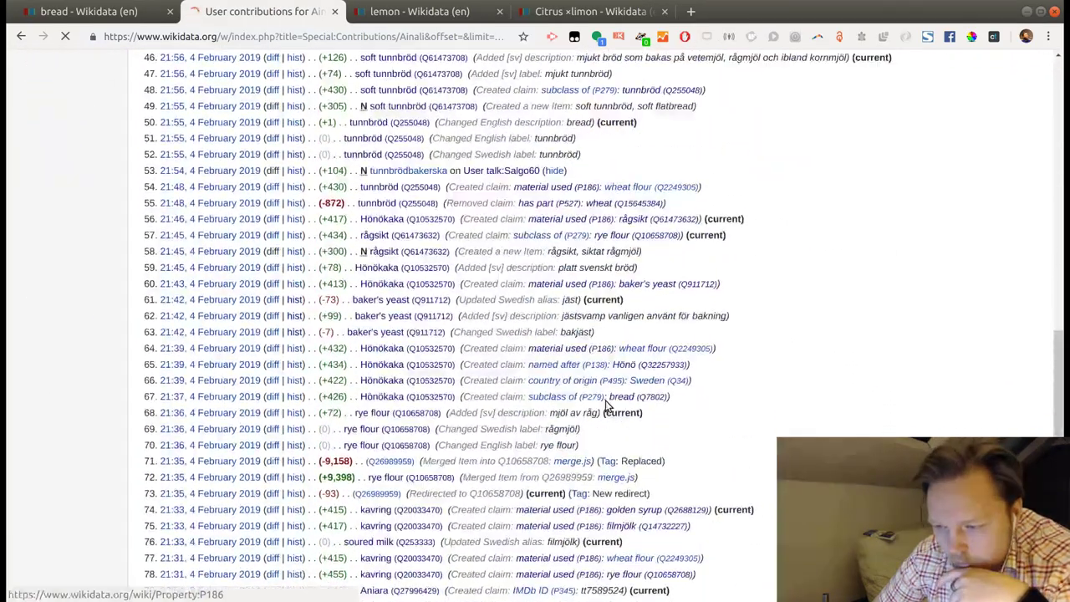
scroll(498, 310, down, 2)
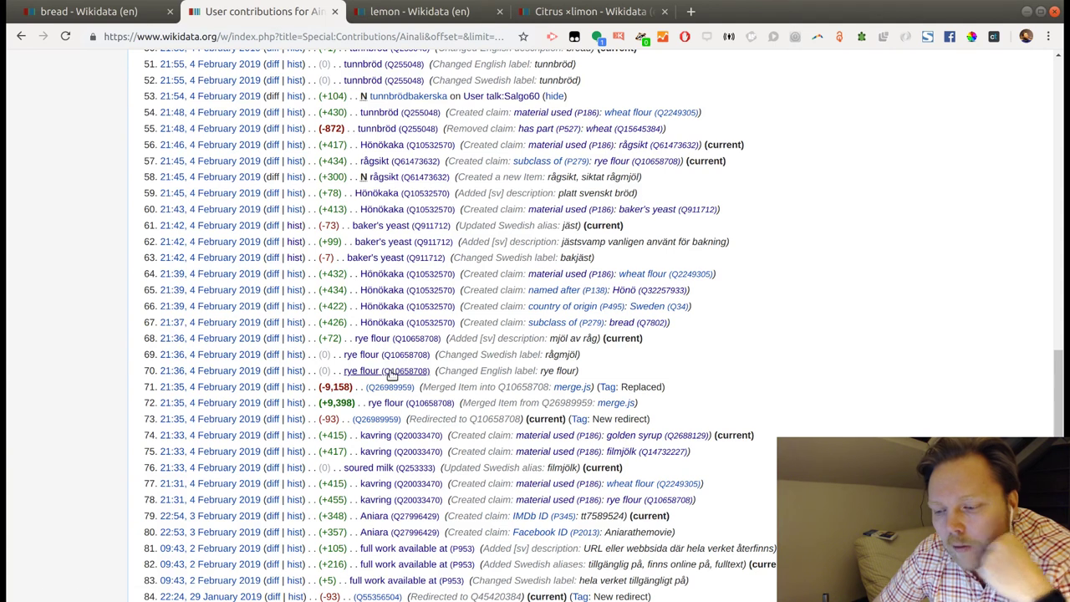
scroll(410, 368, down, 3)
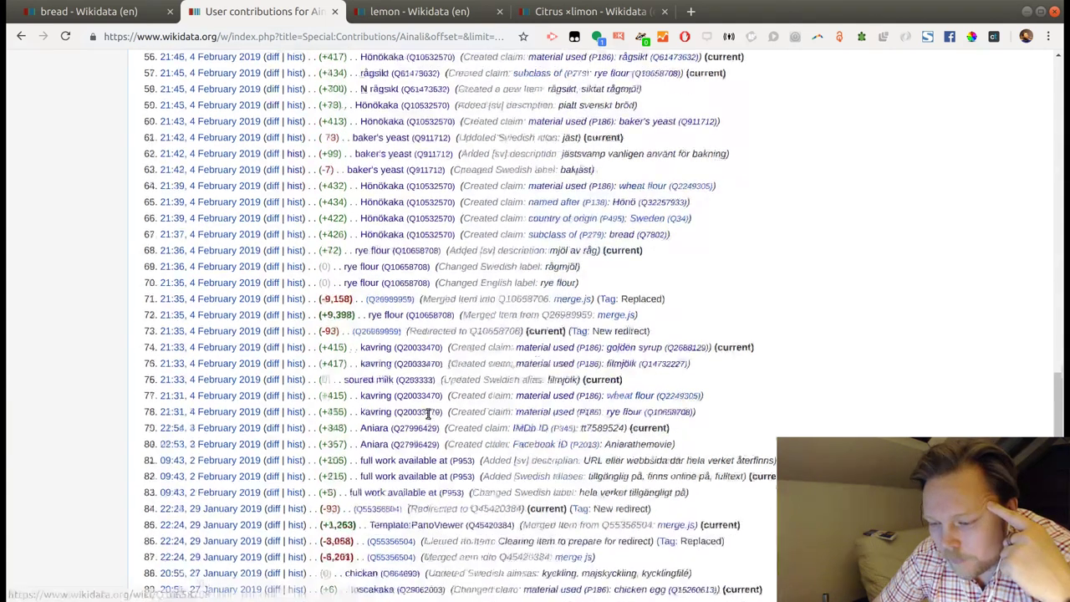